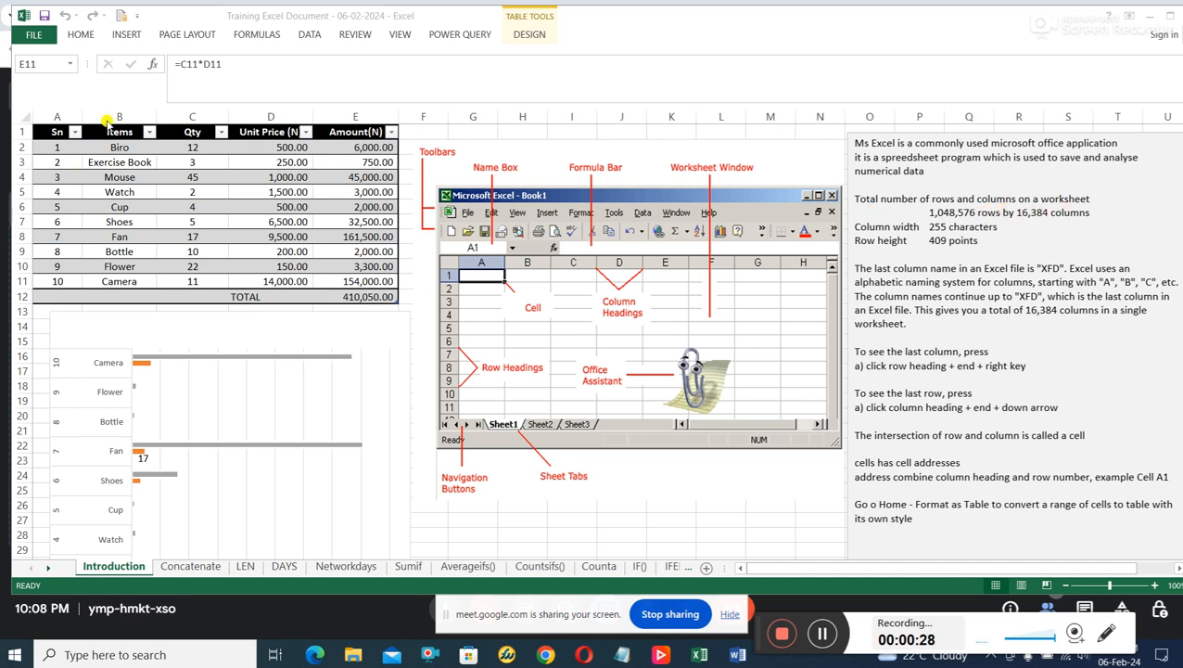
# Select columns B, C, D and E in turn on the Introduction sheet, followed by rows 14 and 16.
pyautogui.click(116, 126)
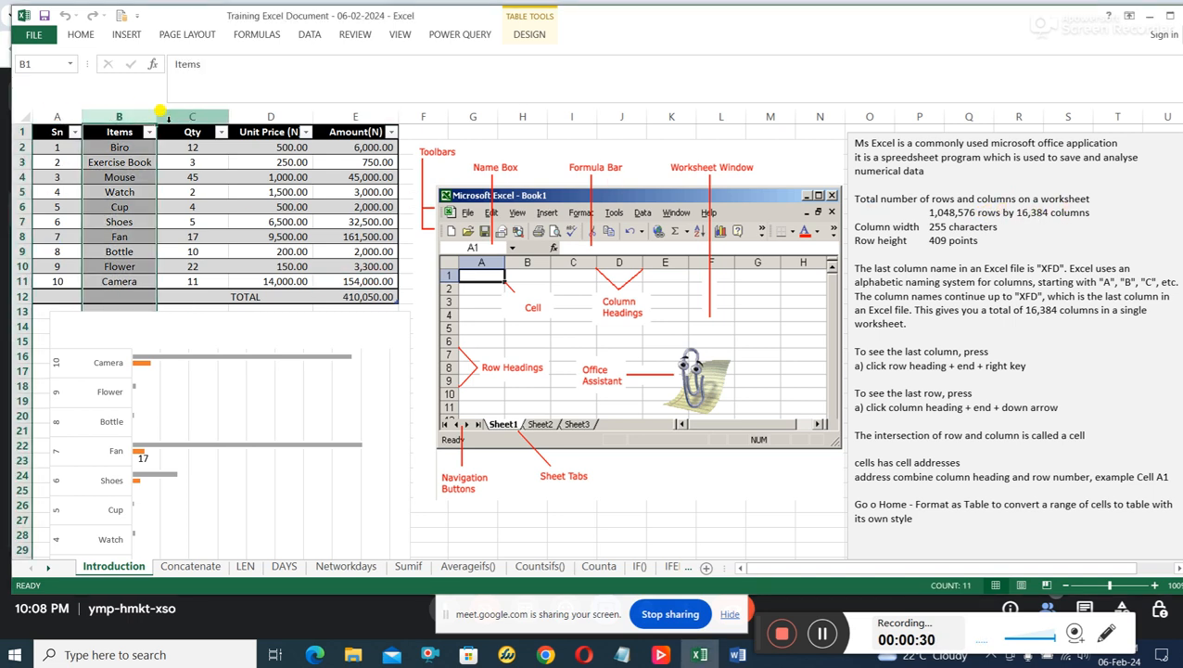
pyautogui.click(181, 112)
pyautogui.click(260, 112)
pyautogui.click(332, 110)
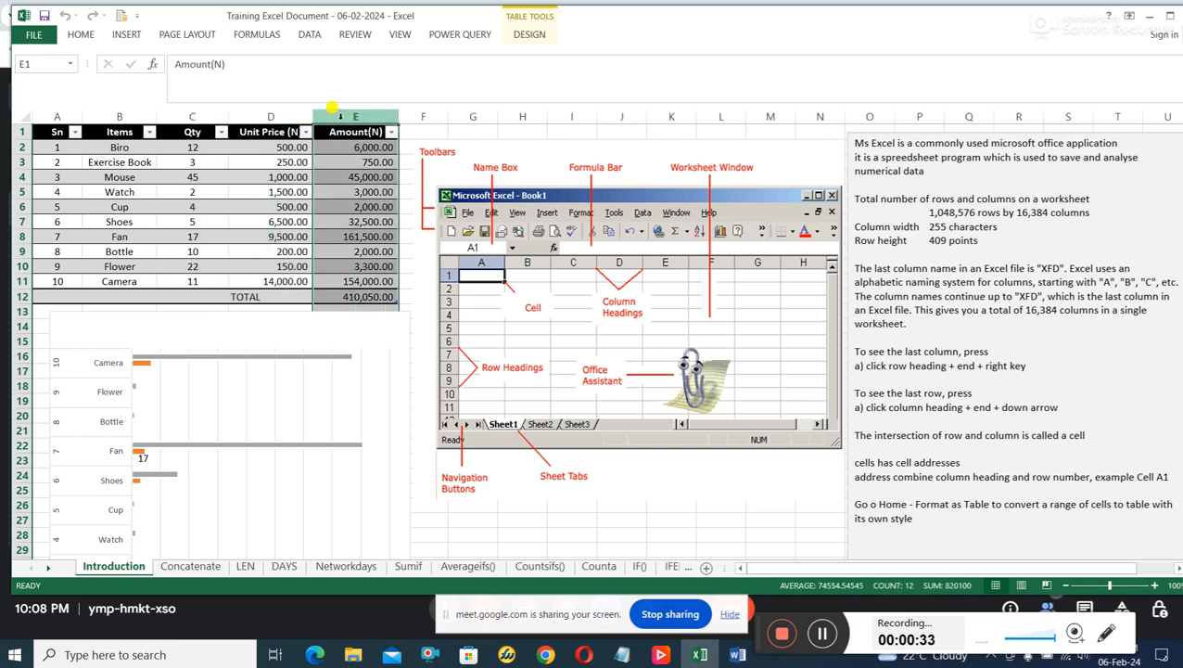
pyautogui.click(35, 325)
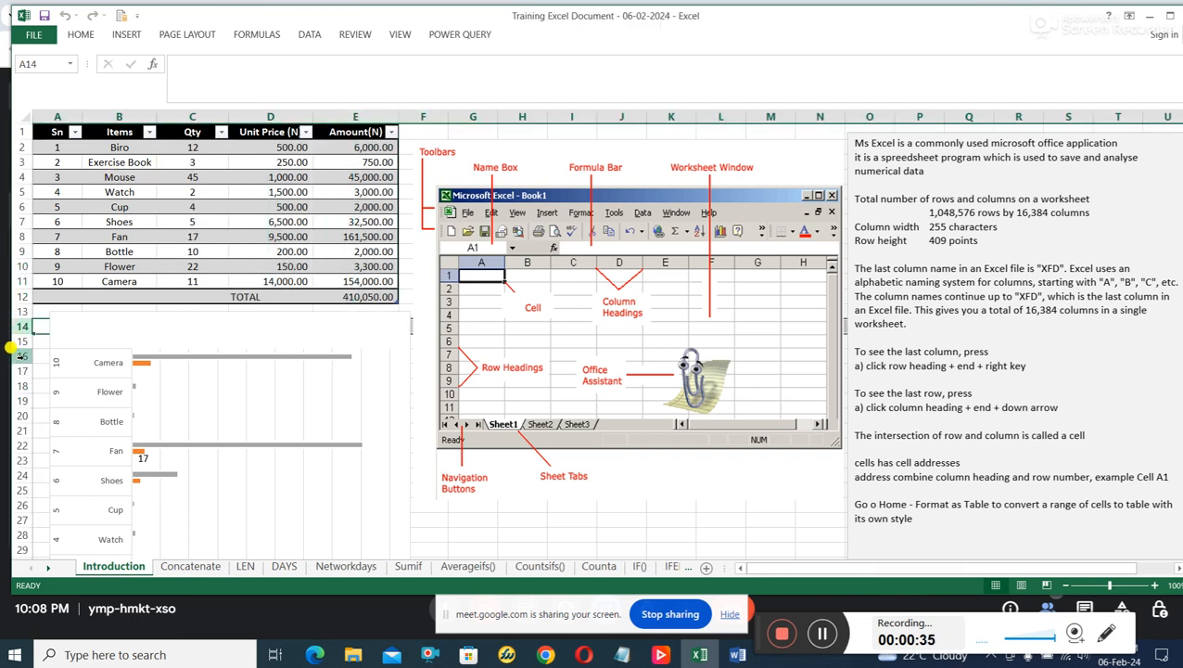
pyautogui.click(22, 356)
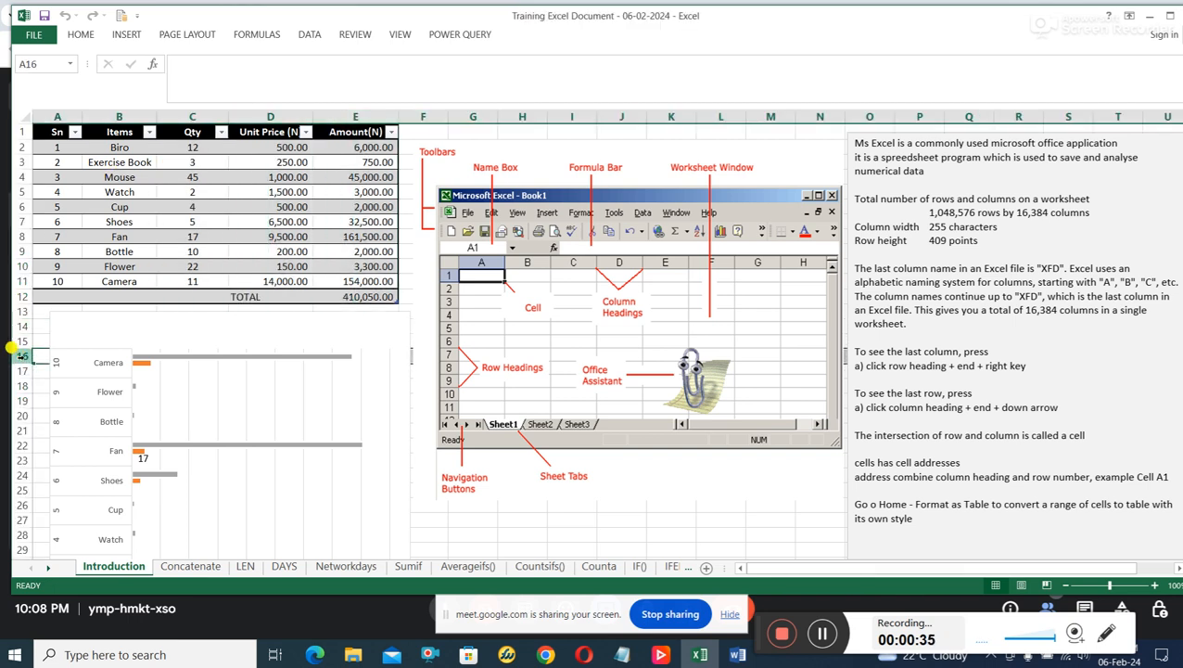
# Insert a blank worksheet before the Introduction sheet and set its zoom to 150%.
pyautogui.rightClick(82, 570)
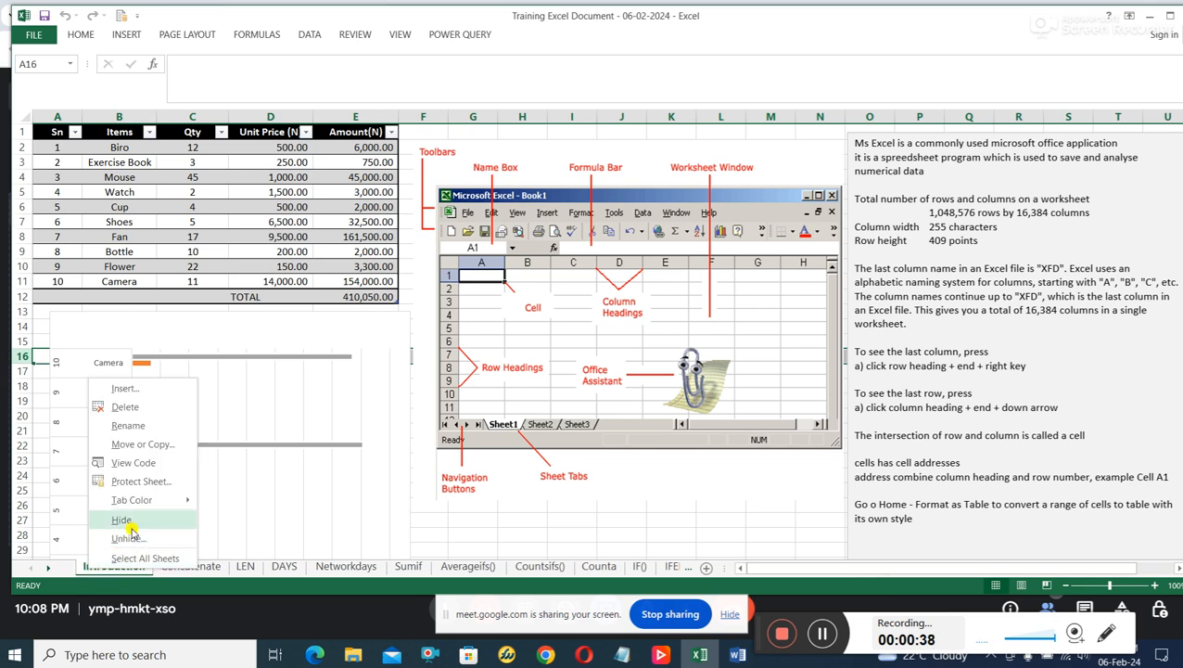
pyautogui.click(139, 391)
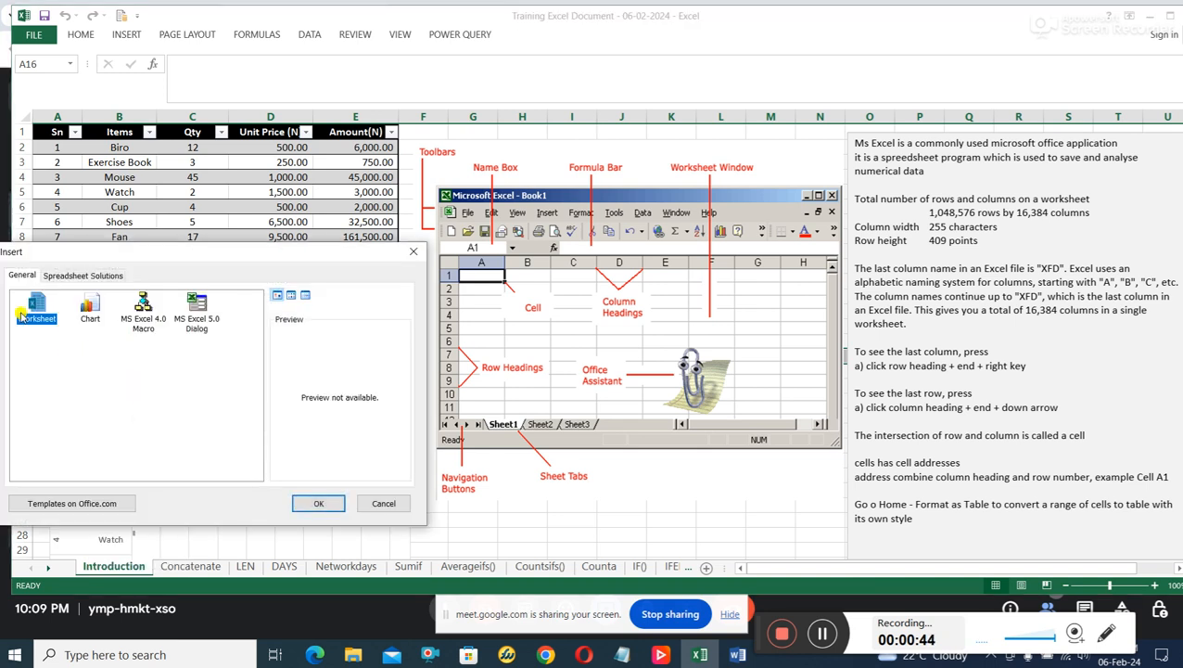
pyautogui.doubleClick(21, 315)
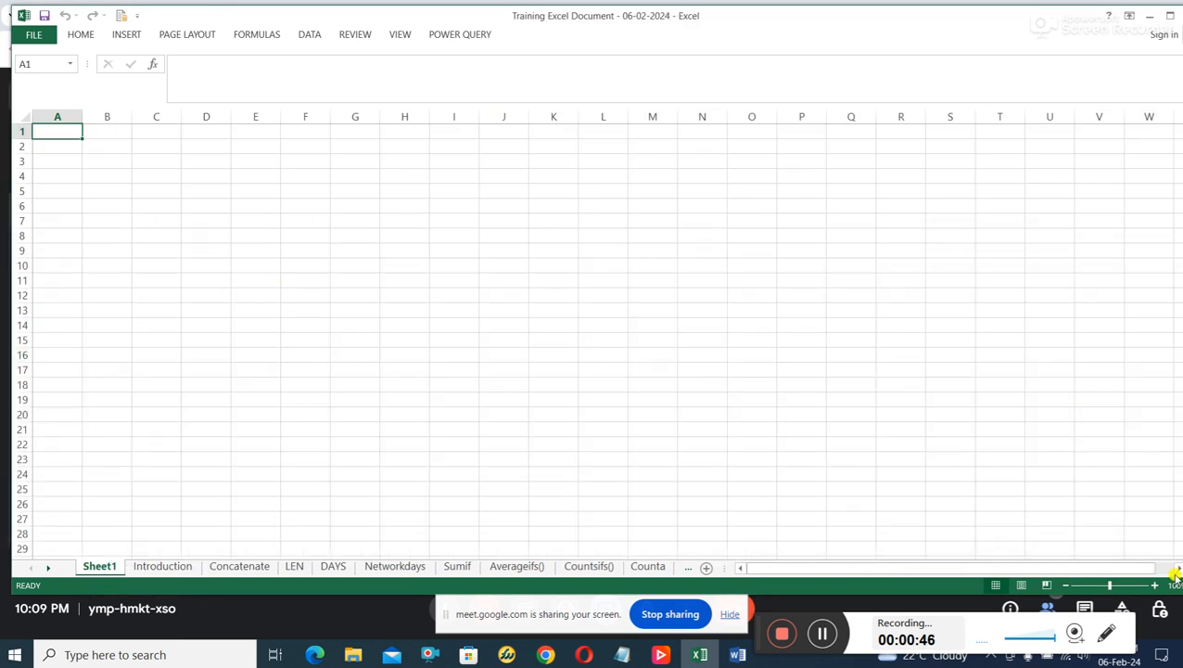
pyautogui.click(1108, 590)
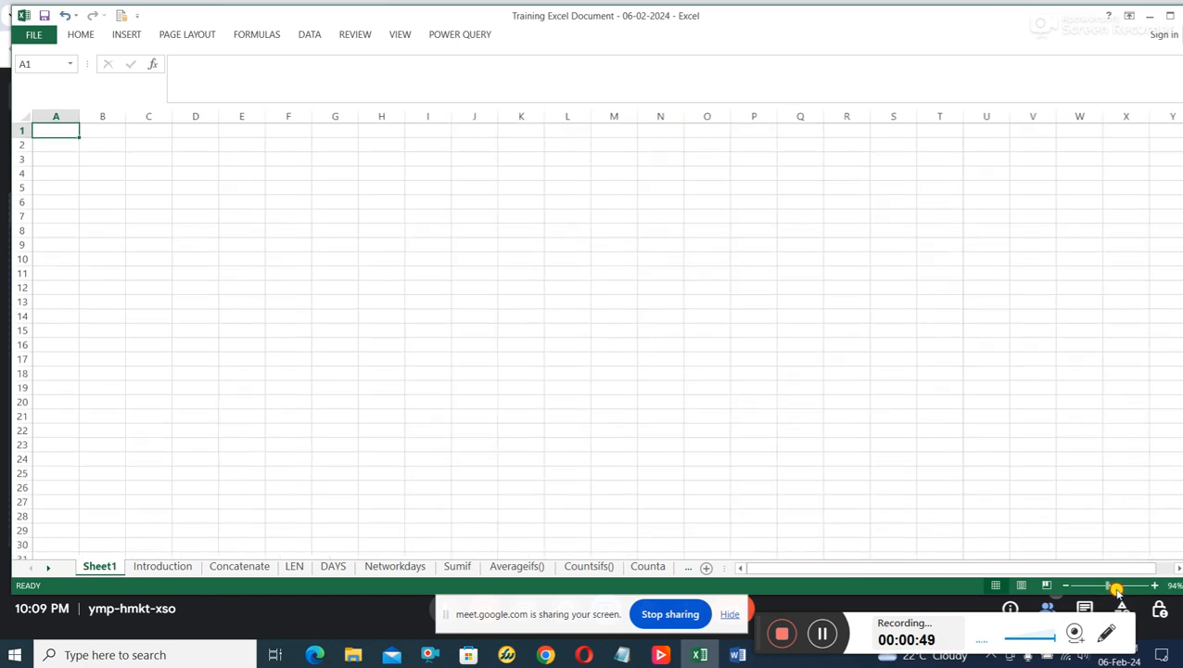
pyautogui.click(1113, 585)
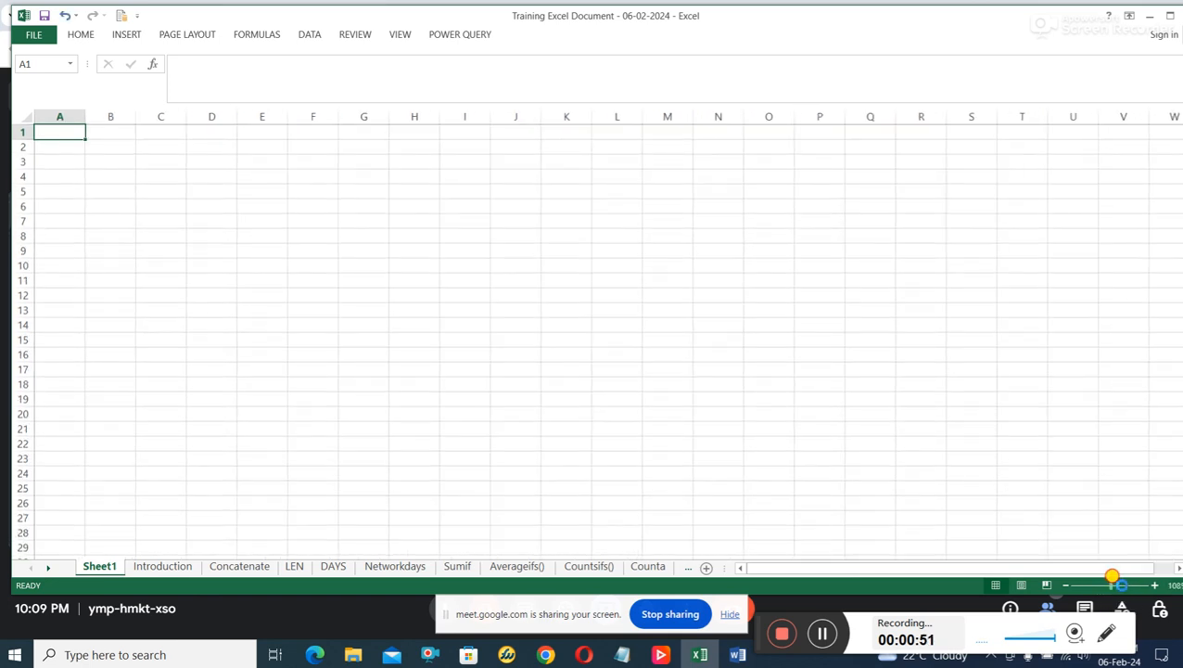
pyautogui.moveTo(1119, 575); pyautogui.dragTo(1123, 574)
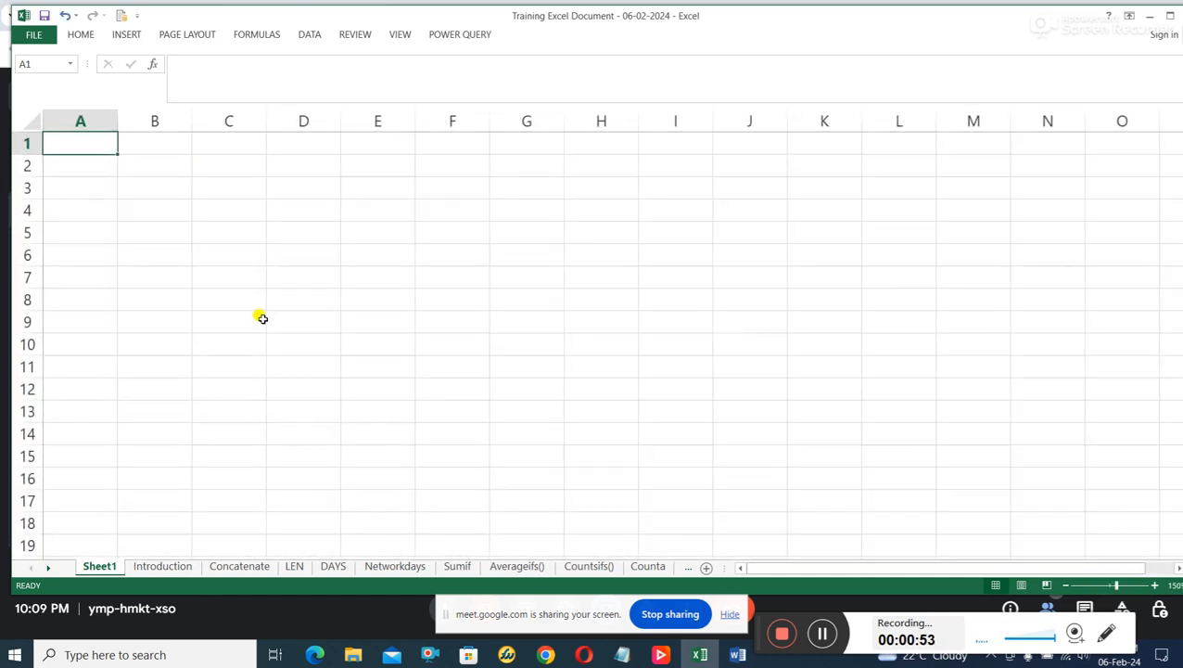
# Select columns C, B, A and D one at a time, followed by rows 6, 8 and 9.
pyautogui.click(220, 117)
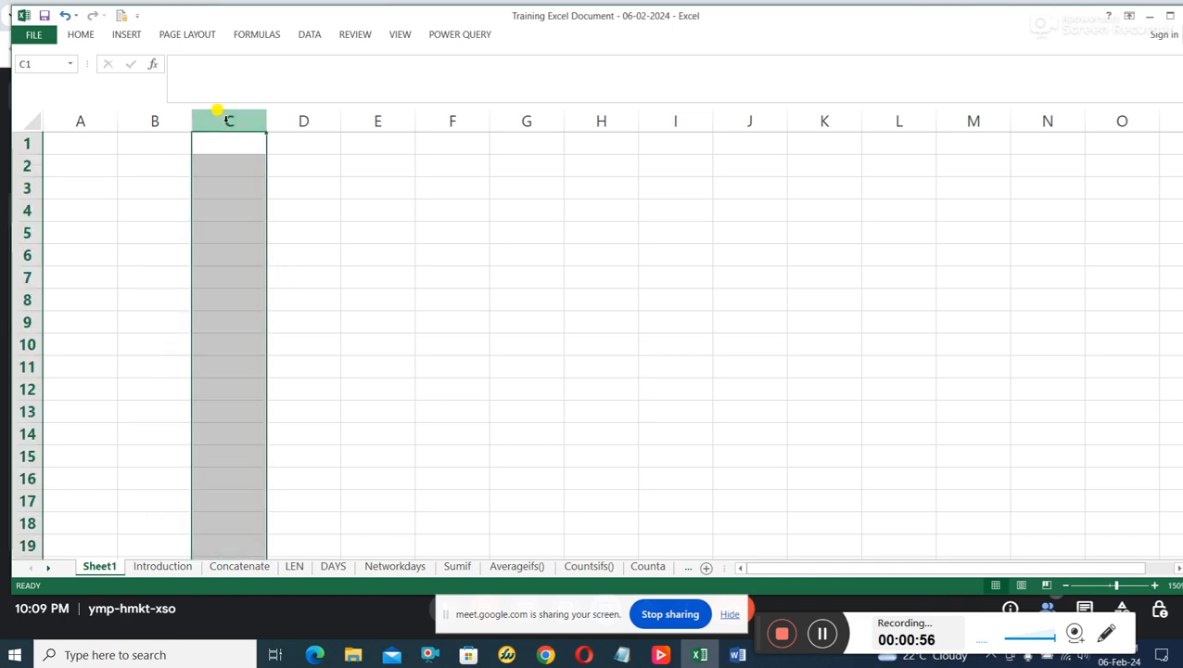
pyautogui.click(159, 119)
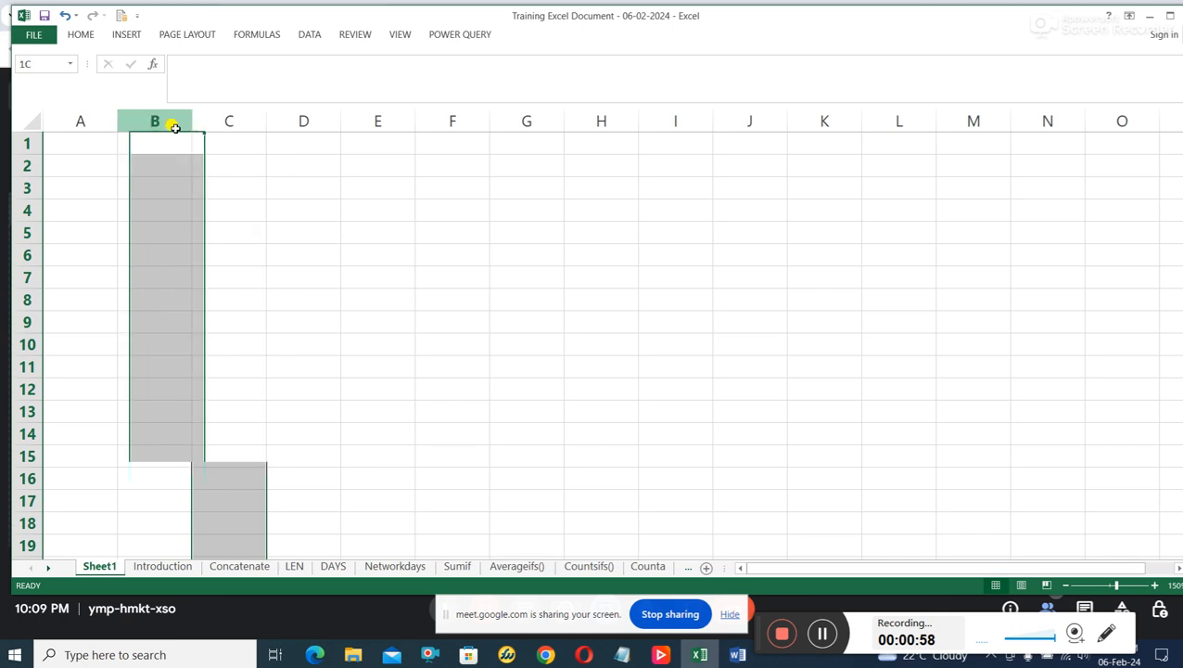
pyautogui.click(92, 122)
pyautogui.click(280, 120)
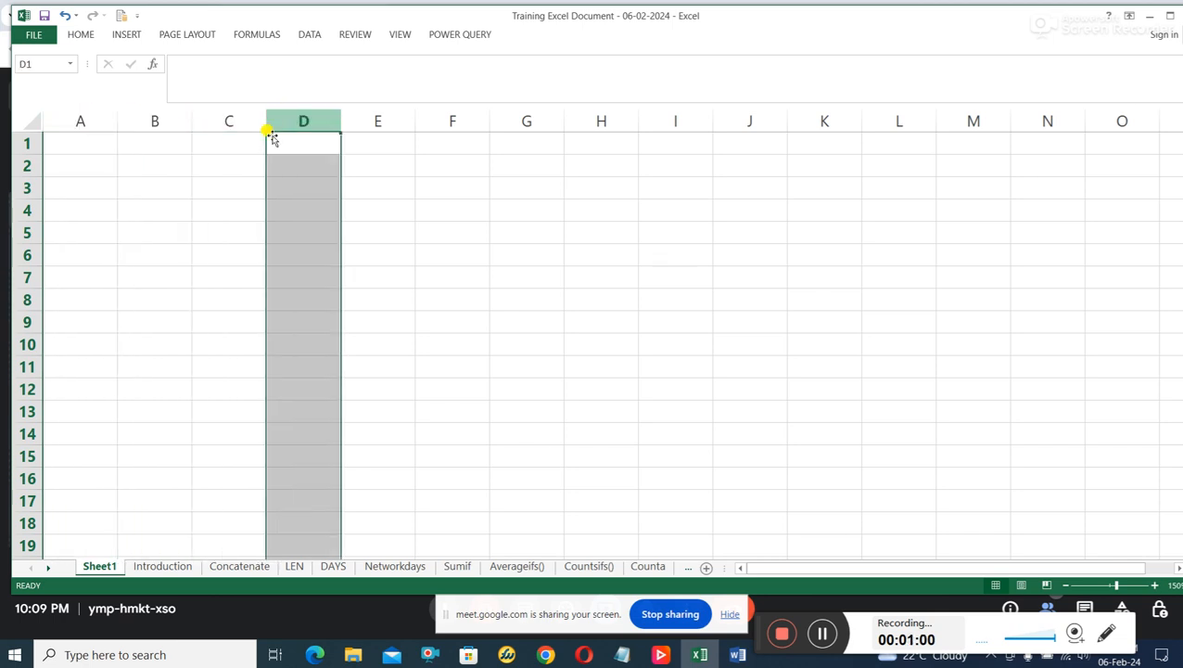
pyautogui.click(25, 256)
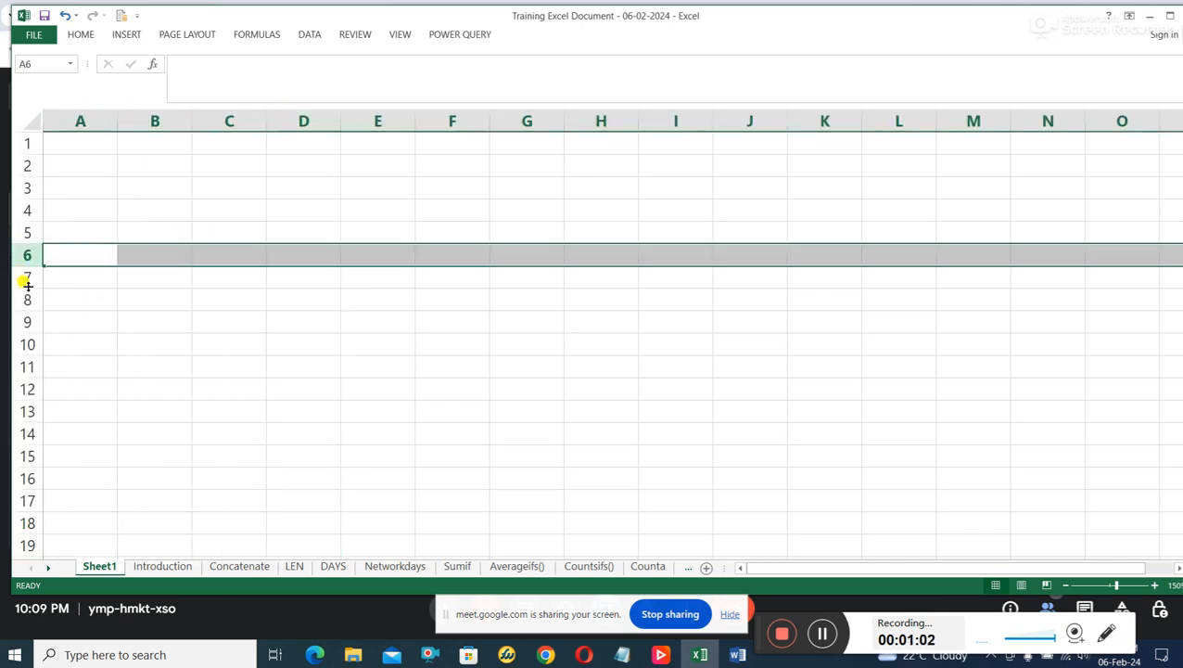
pyautogui.moveTo(26, 308); pyautogui.dragTo(26, 308)
pyautogui.click(27, 299)
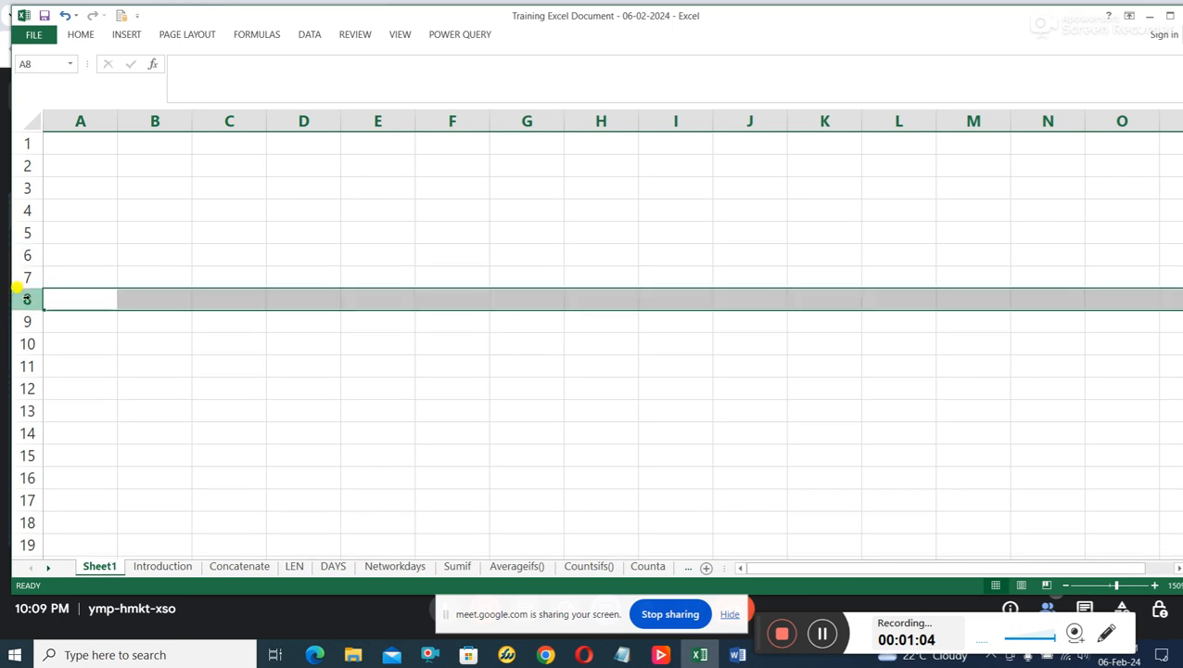
pyautogui.click(27, 322)
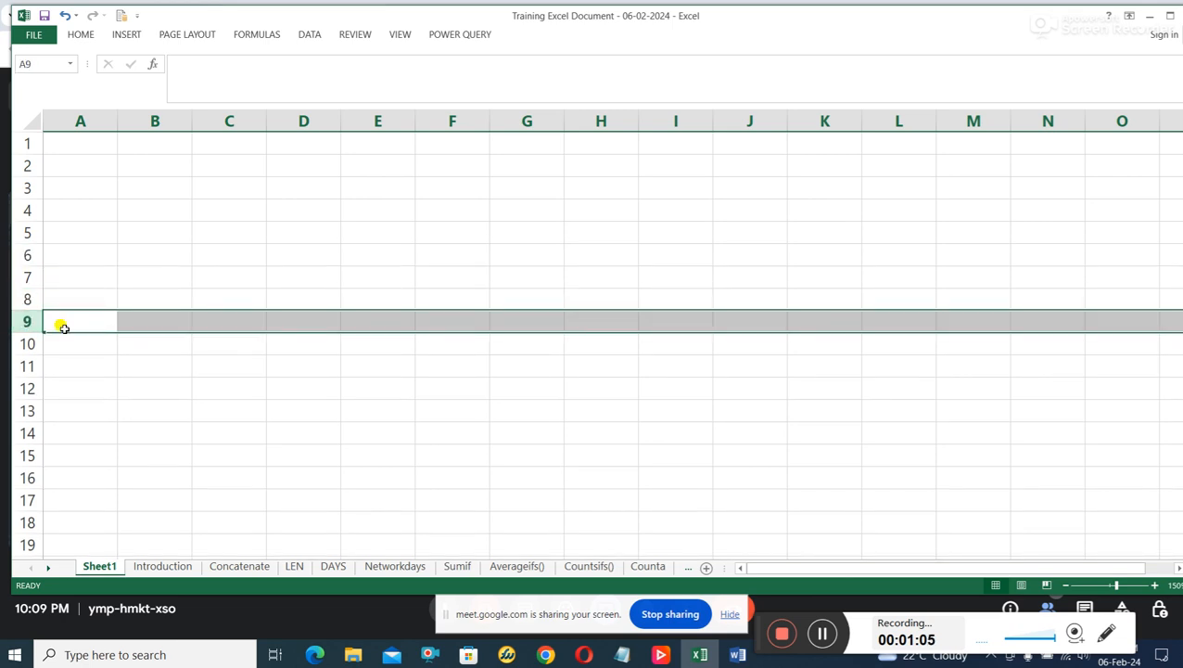
# Select column C, row 5 and their intersecting cell C5, followed by cells F8 and C12.
pyautogui.click(232, 119)
pyautogui.moveTo(26, 242); pyautogui.dragTo(26, 242)
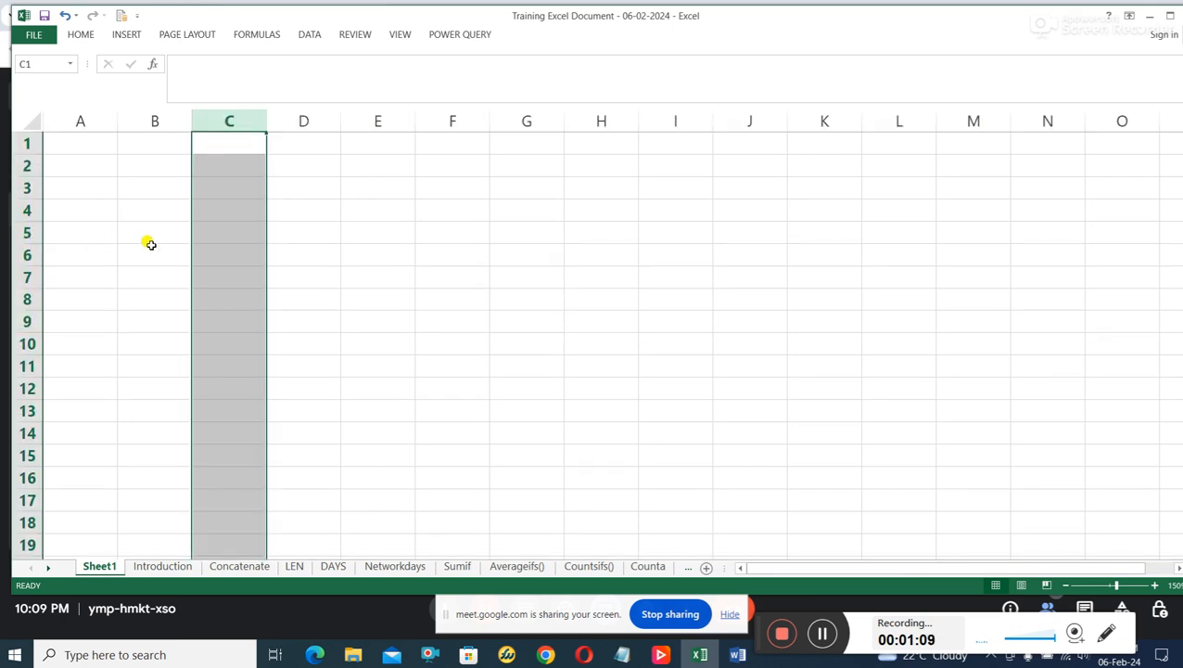
pyautogui.click(27, 233)
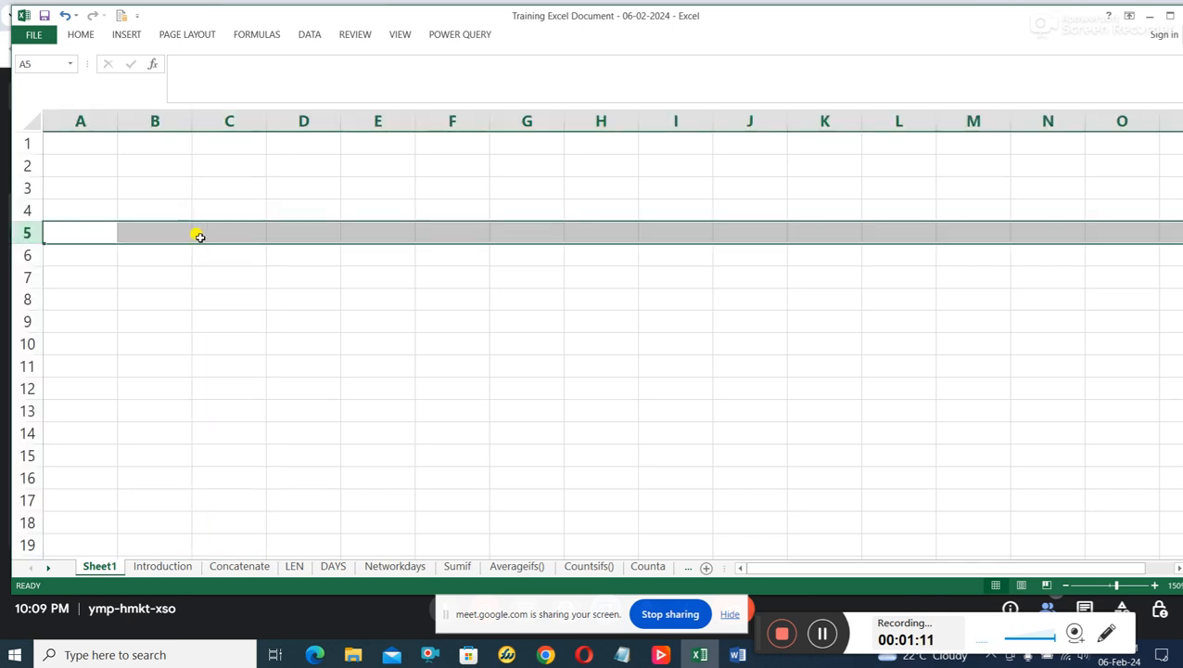
pyautogui.click(235, 237)
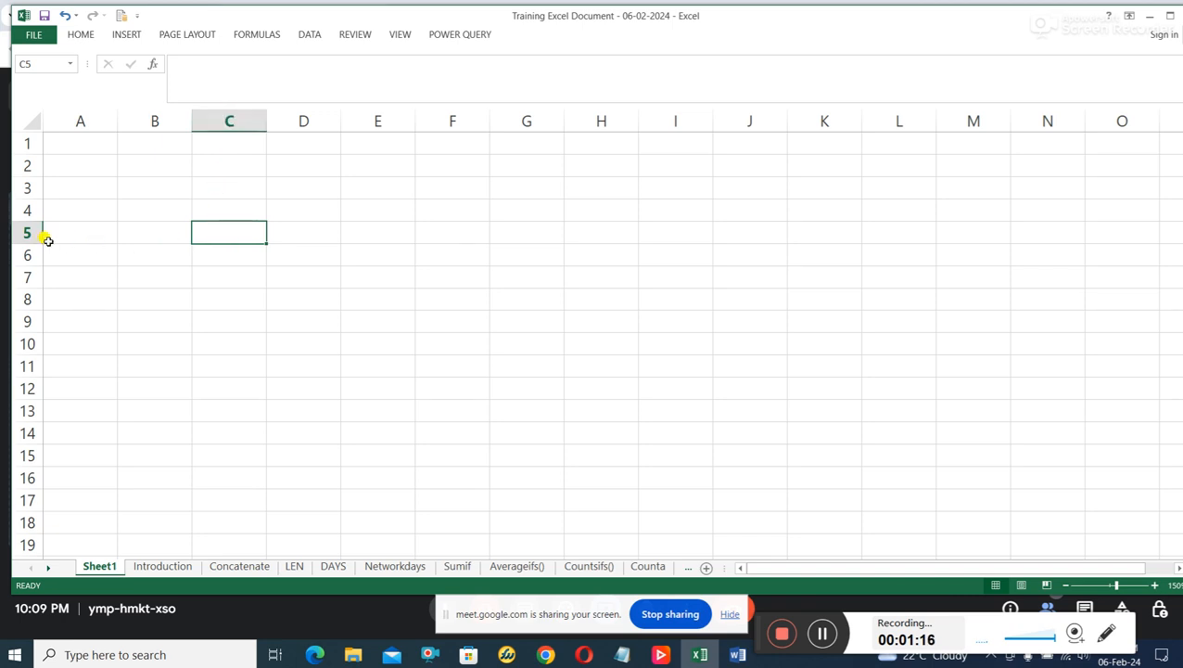
pyautogui.click(453, 297)
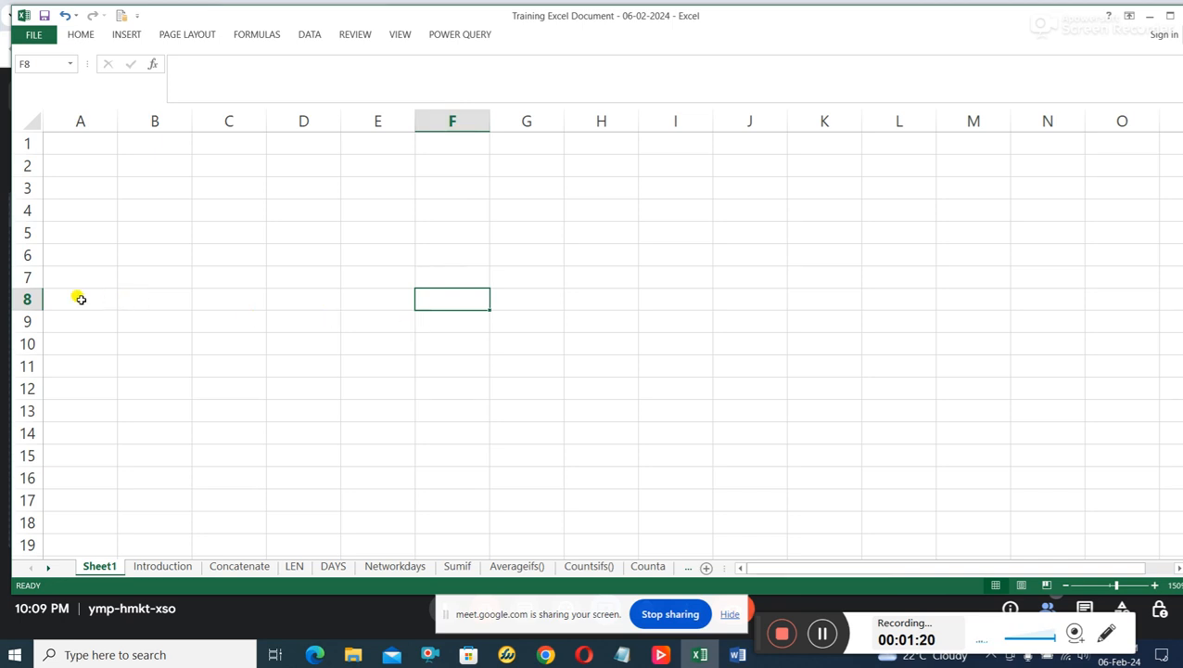
pyautogui.click(214, 388)
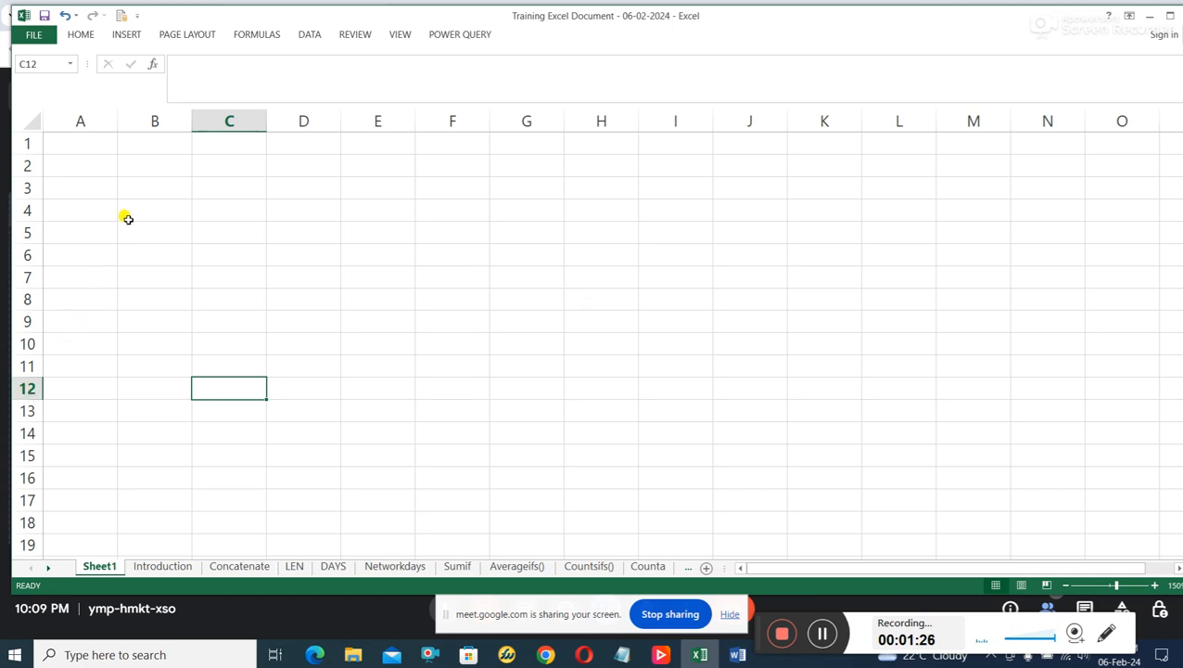
# Select columns A to D in turn, and jump from row 1 to the worksheet's last column.
pyautogui.click(87, 120)
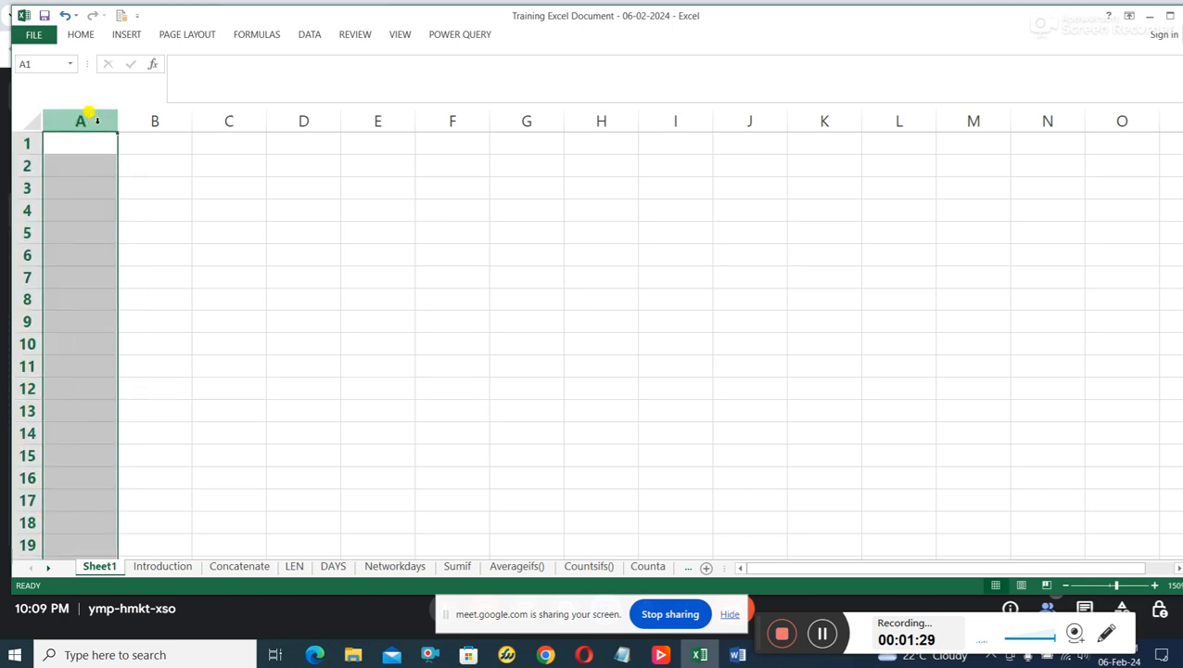
pyautogui.click(141, 118)
pyautogui.click(225, 118)
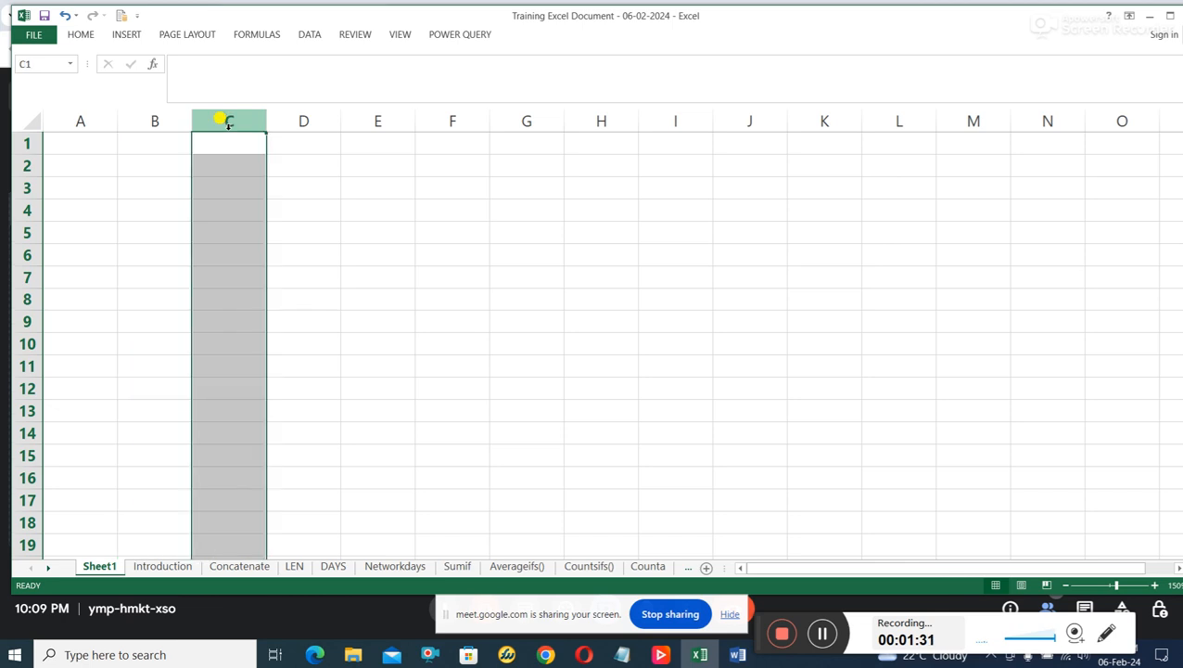
pyautogui.click(295, 119)
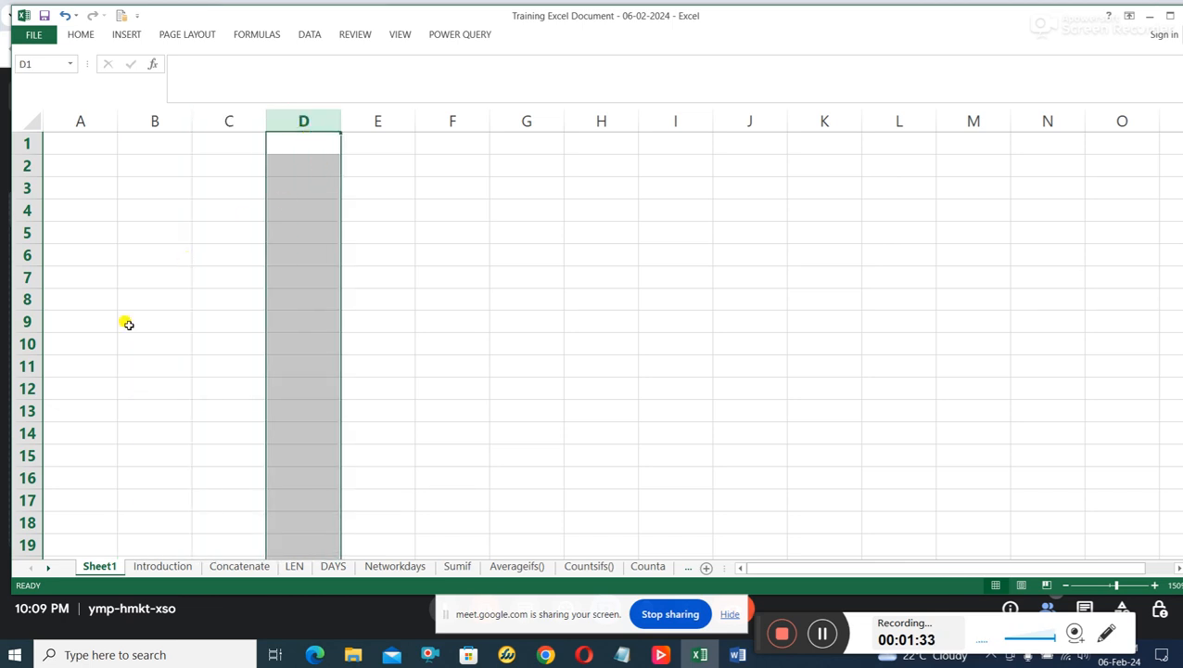
pyautogui.click(25, 142)
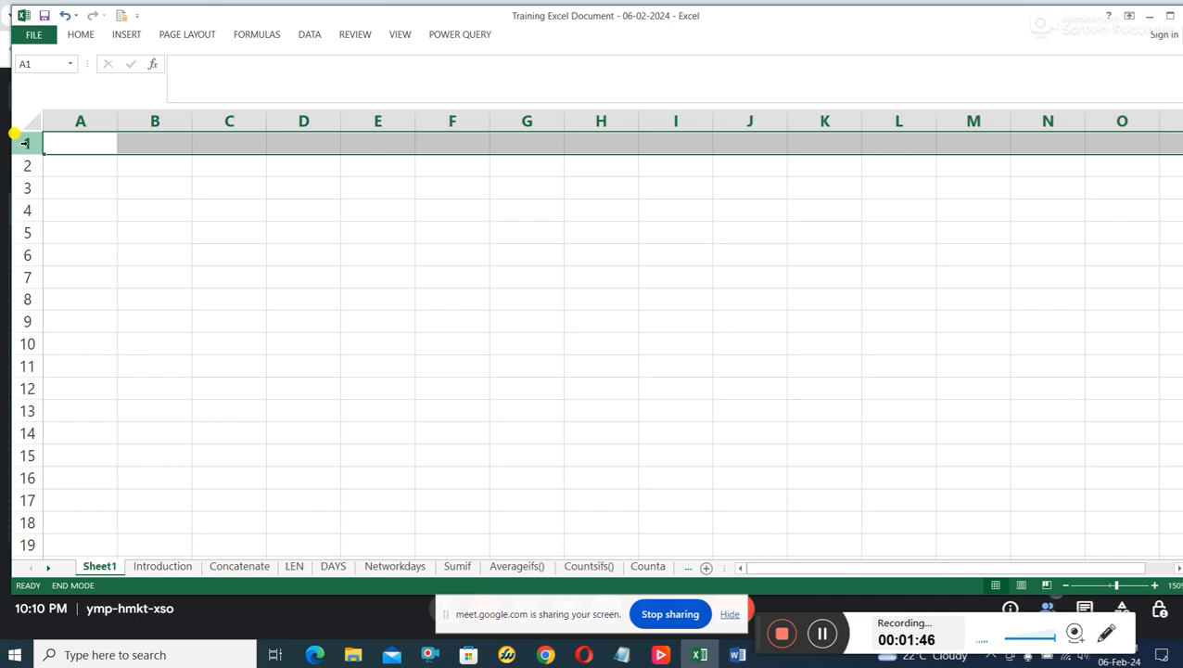
pyautogui.press('Right')
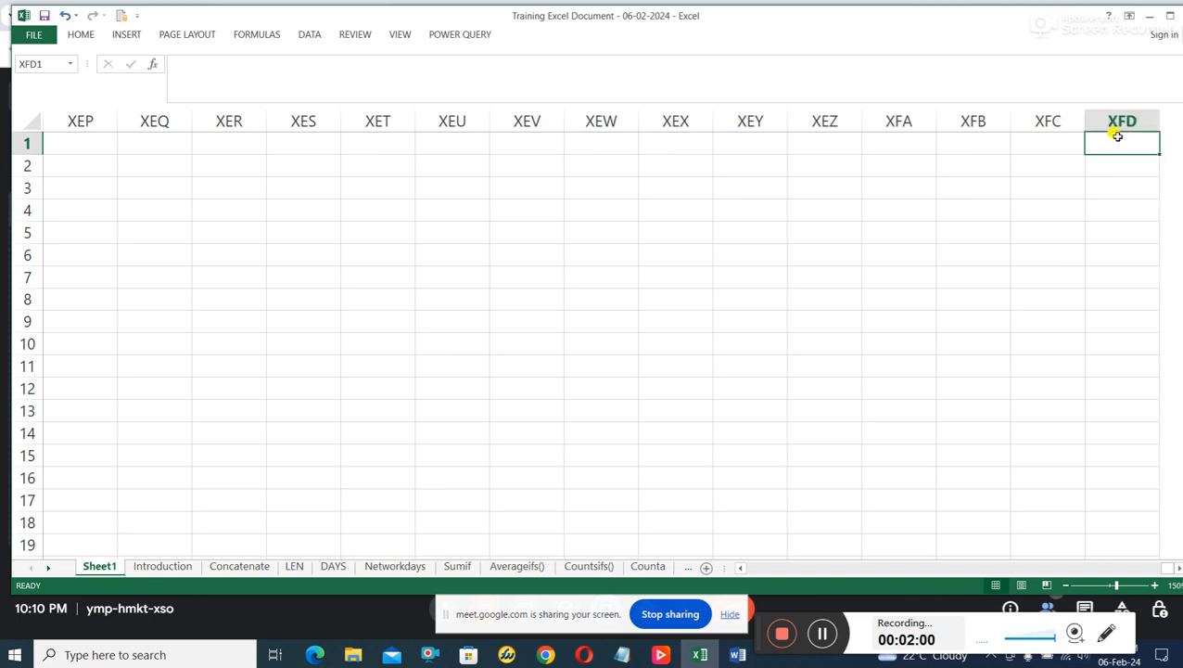
# Open the Introduction sheet and highlight the 16,384 column count in the notes text box.
pyautogui.click(170, 568)
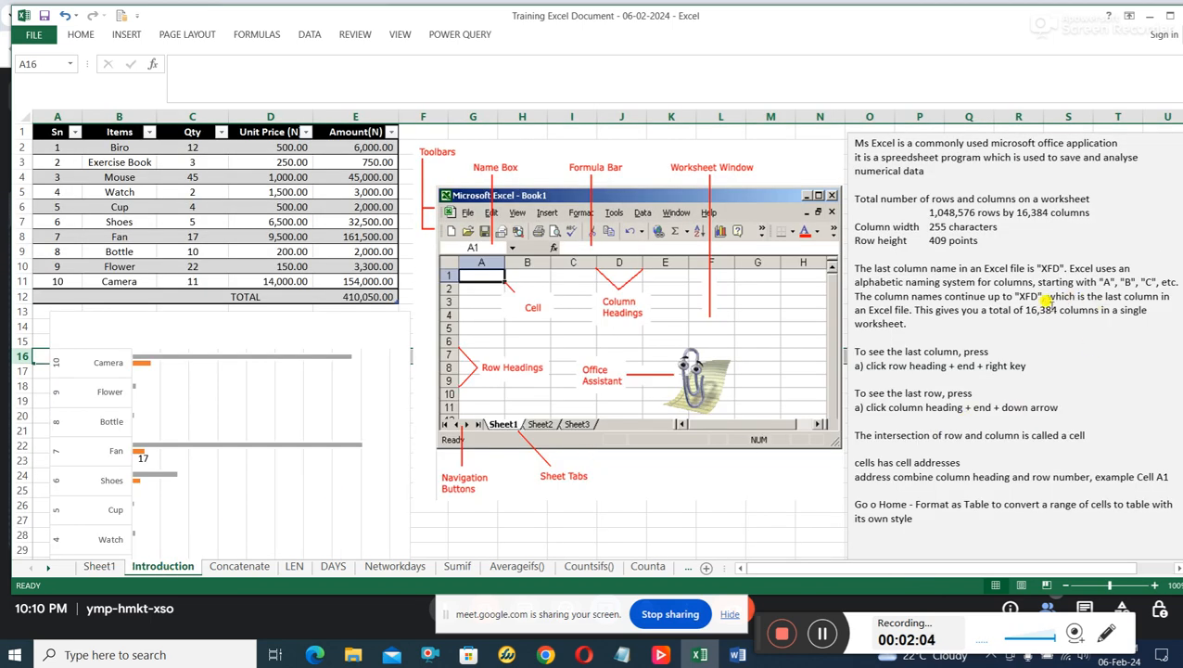
pyautogui.click(1026, 312)
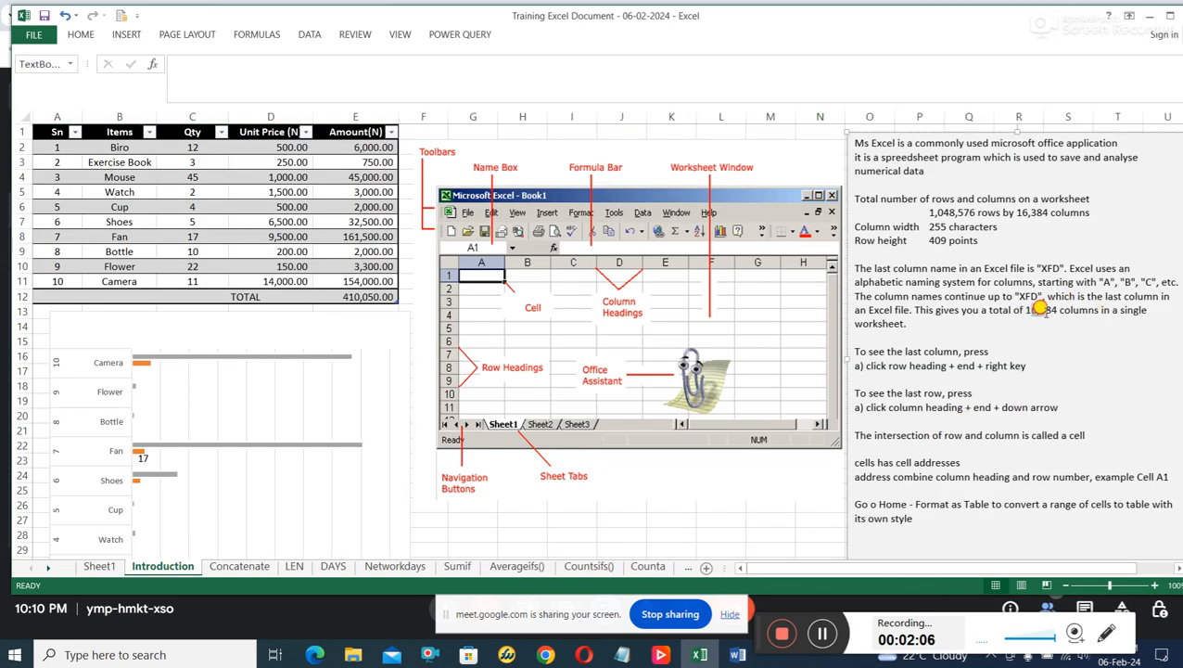
pyautogui.moveTo(1049, 310); pyautogui.dragTo(1040, 308)
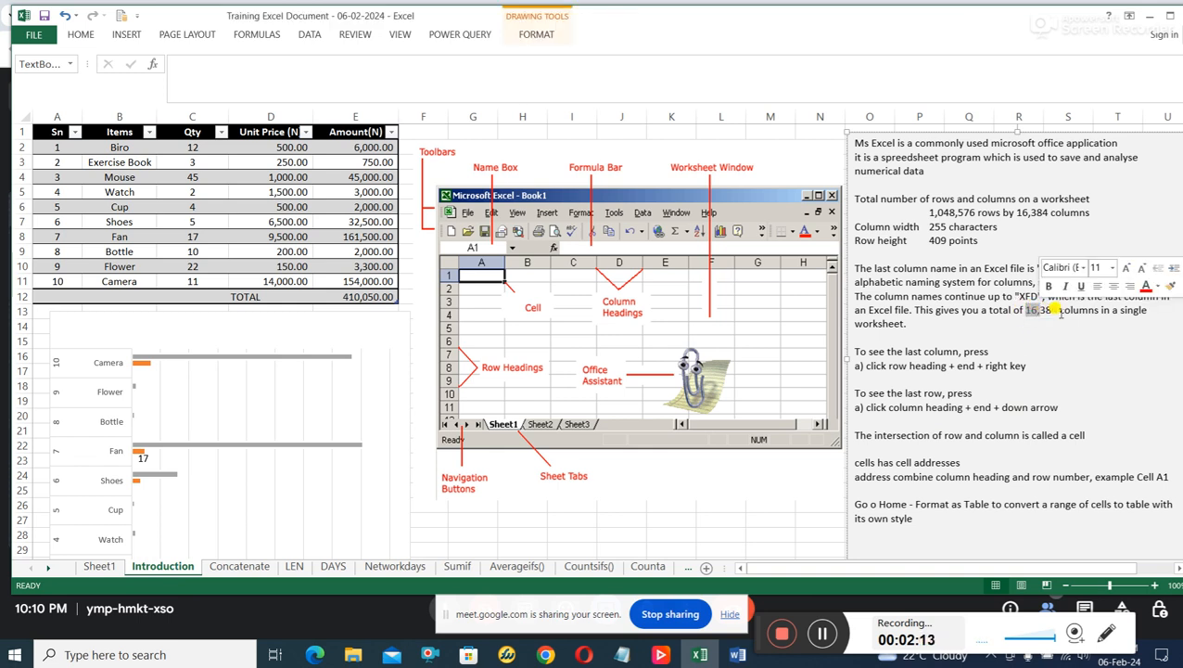
# Return to Sheet1, select rows 2 to 5 in turn, and jump down column XEP to the last row.
pyautogui.click(97, 566)
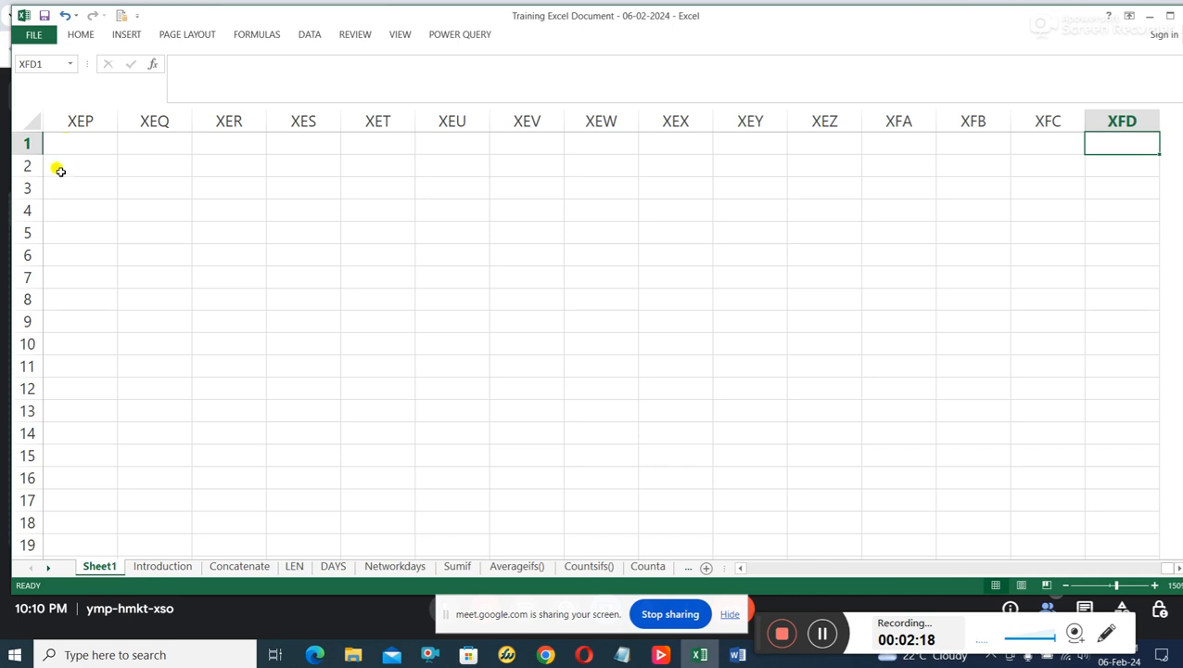
pyautogui.click(26, 165)
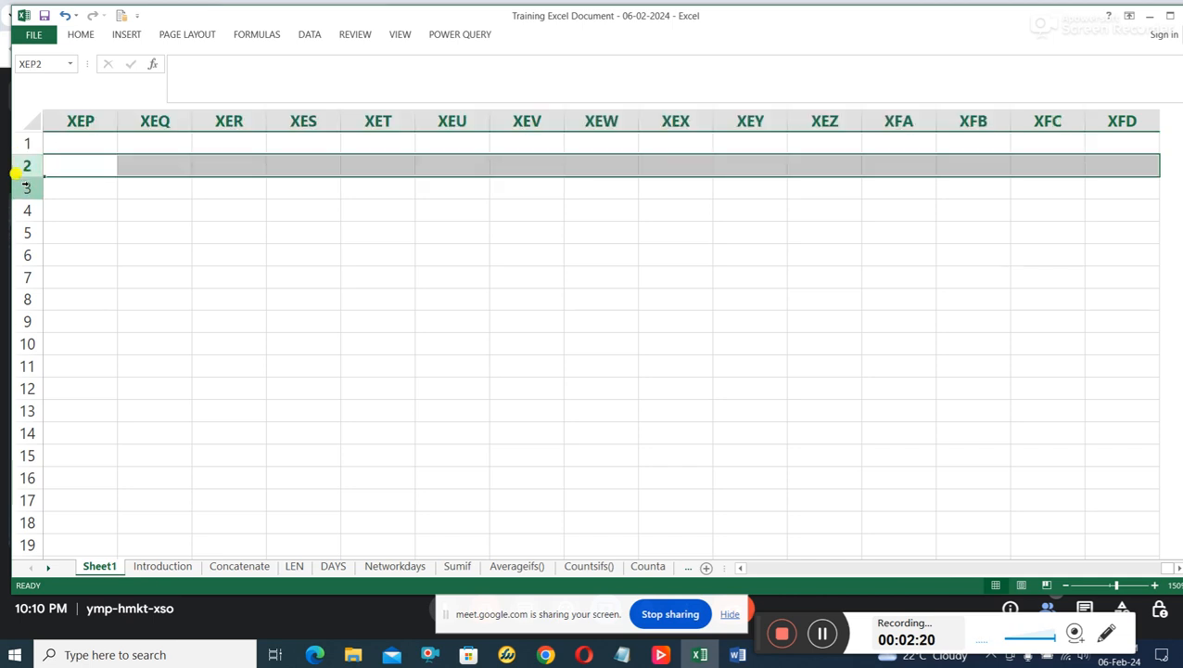
pyautogui.click(27, 188)
pyautogui.click(27, 210)
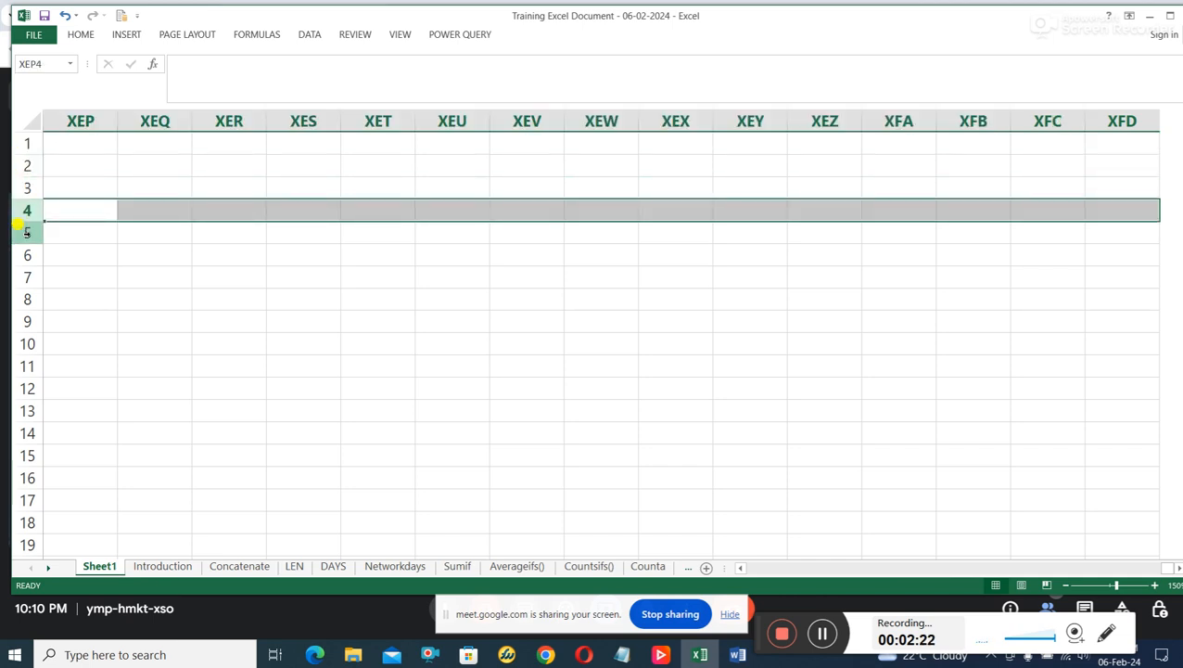
pyautogui.click(26, 232)
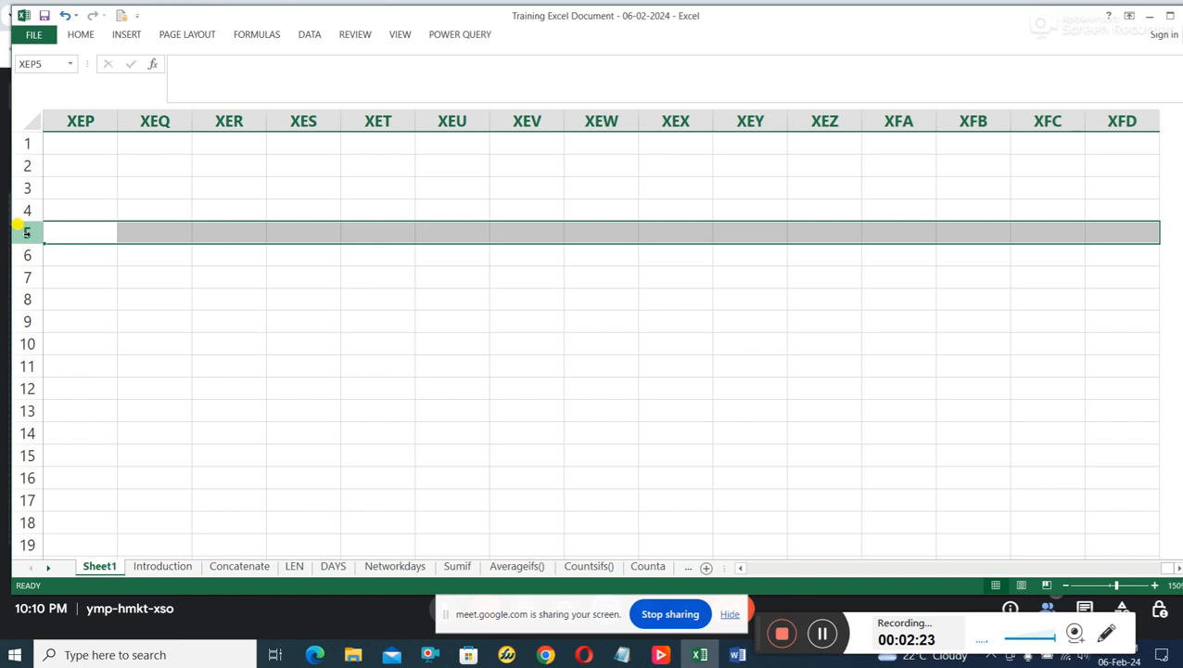
pyautogui.click(80, 119)
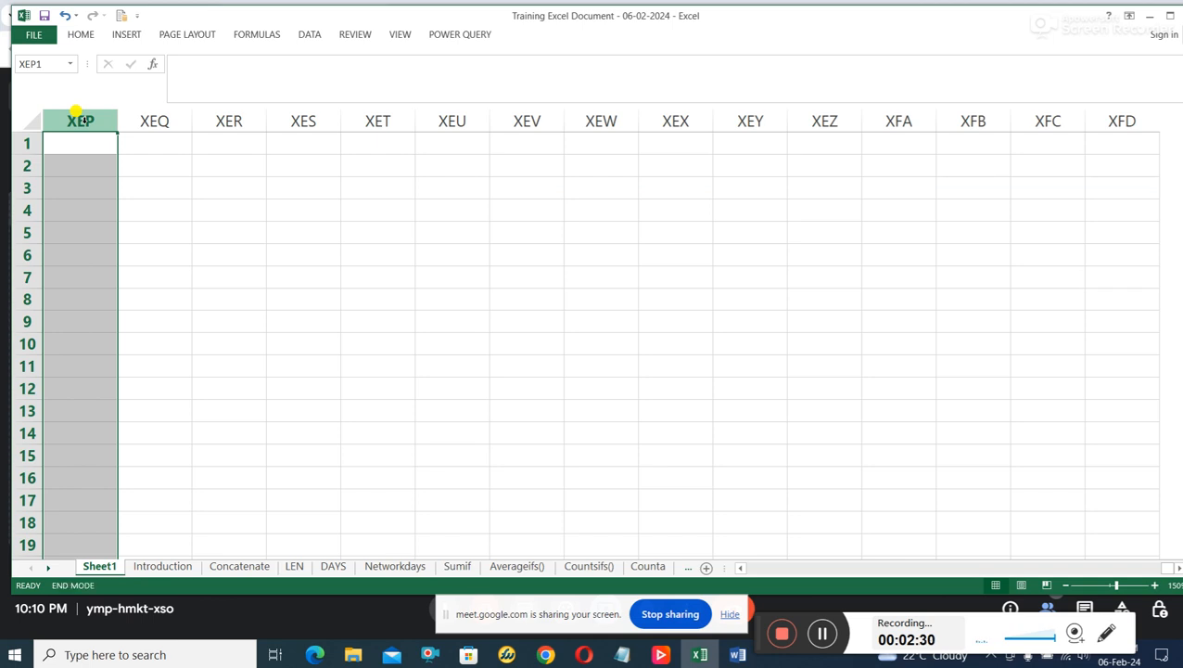
pyautogui.press('Down')
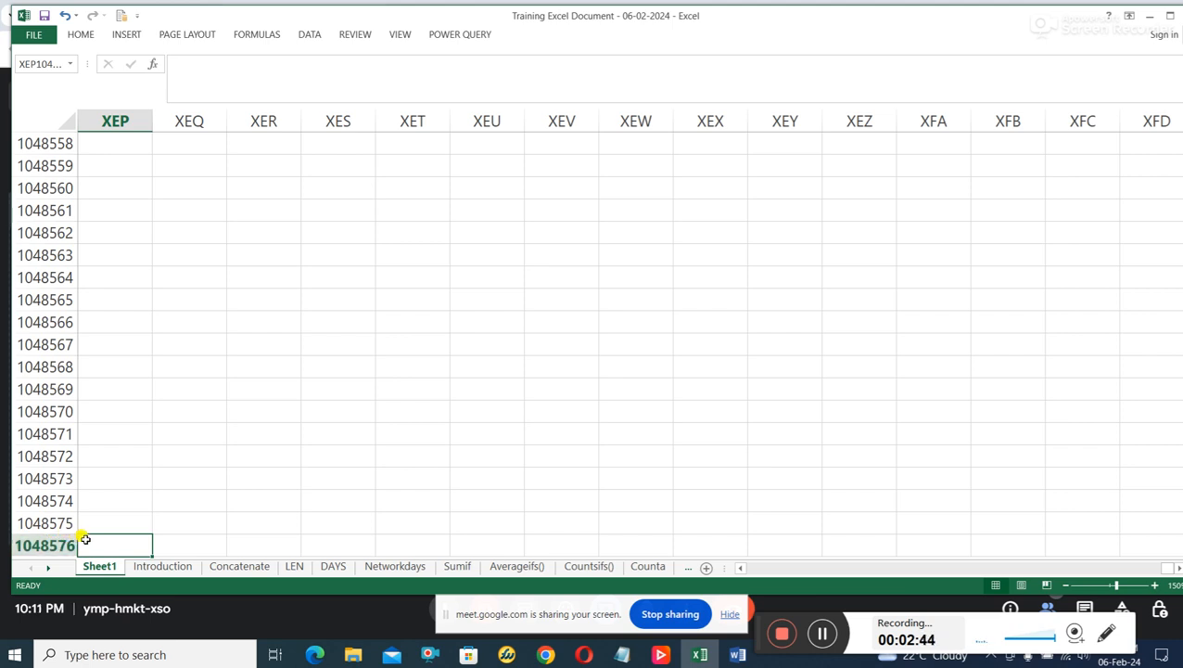
# Jump to column A in the last row, move up two rows, and return to cell A1.
pyautogui.hotkey('ctrl', 'Left')
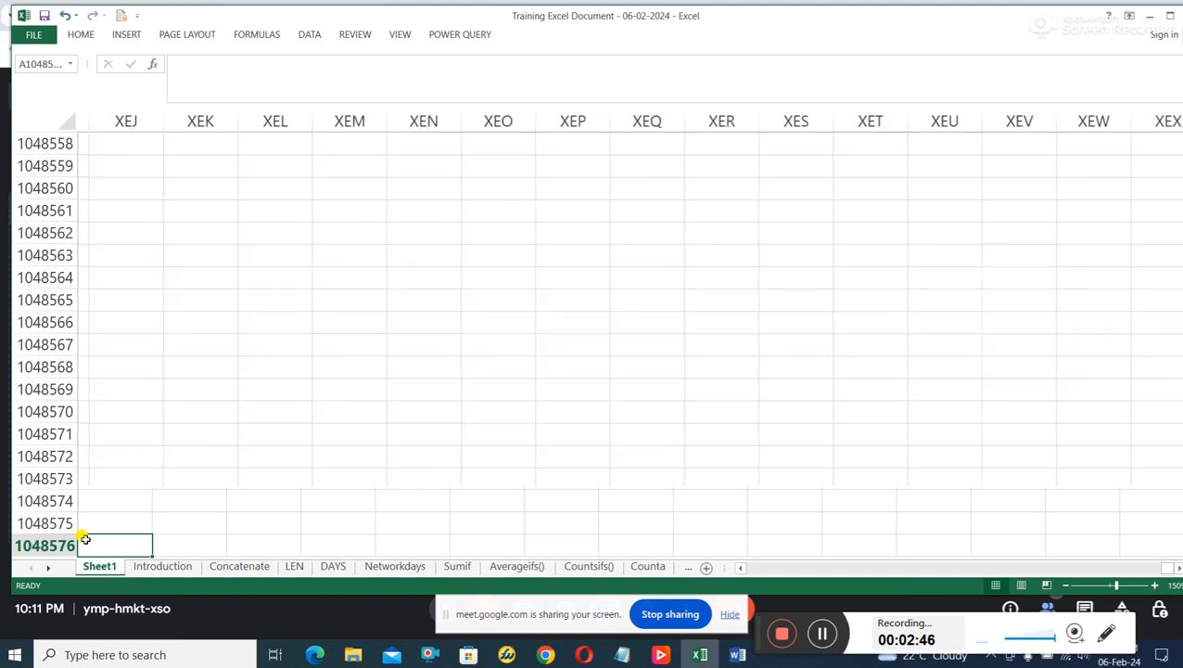
pyautogui.press('Up')
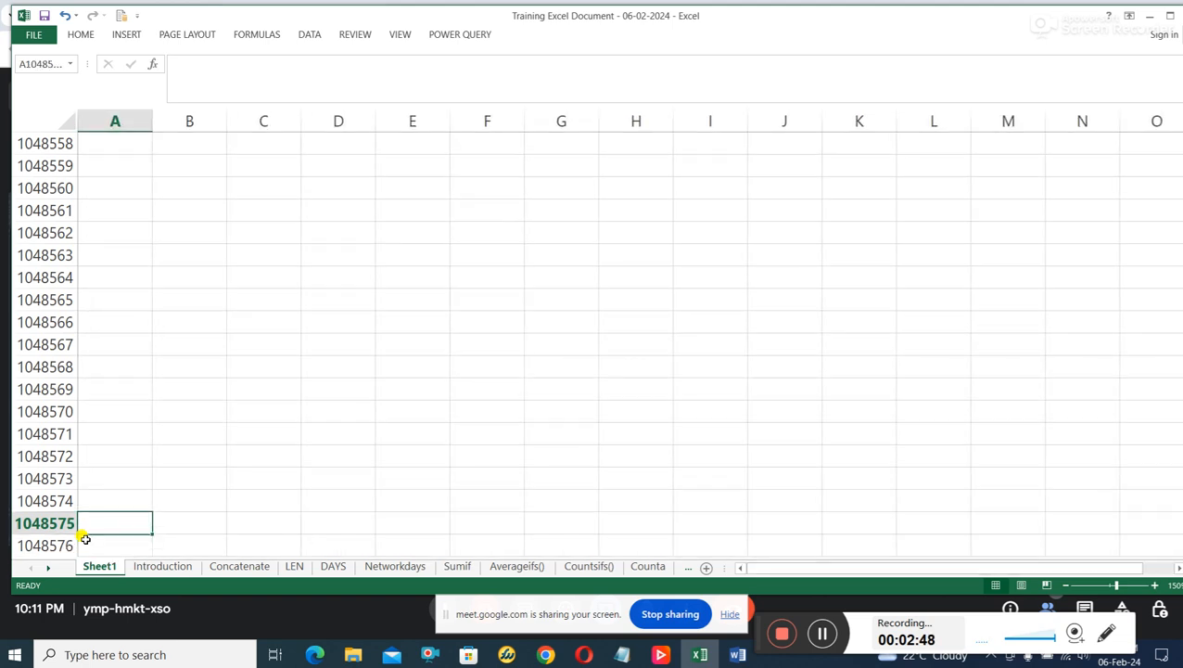
pyautogui.press('Up')
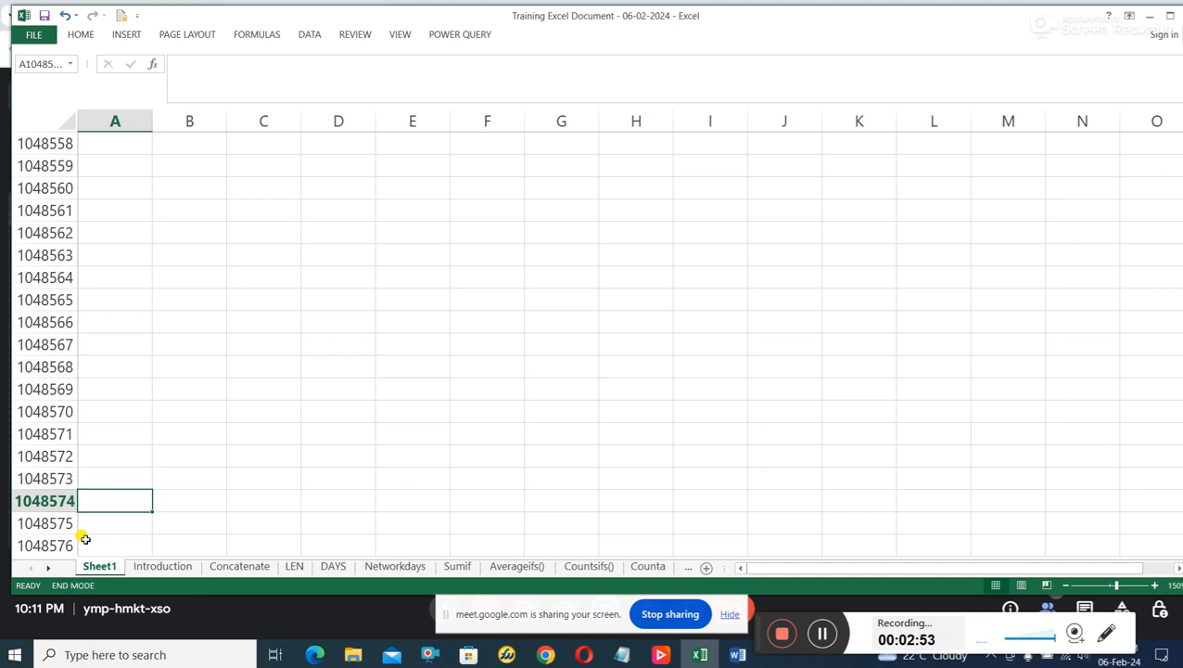
pyautogui.hotkey('ctrl', 'Home')
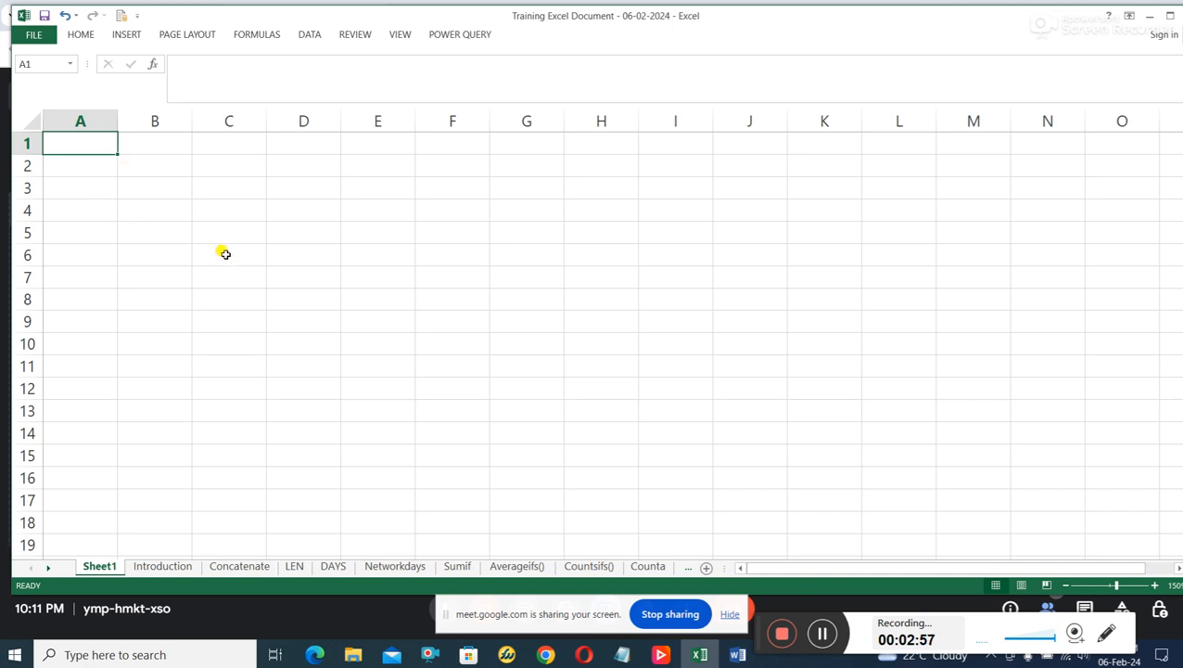
# Select cells B3, C3, D3 and E3 one after another.
pyautogui.click(162, 190)
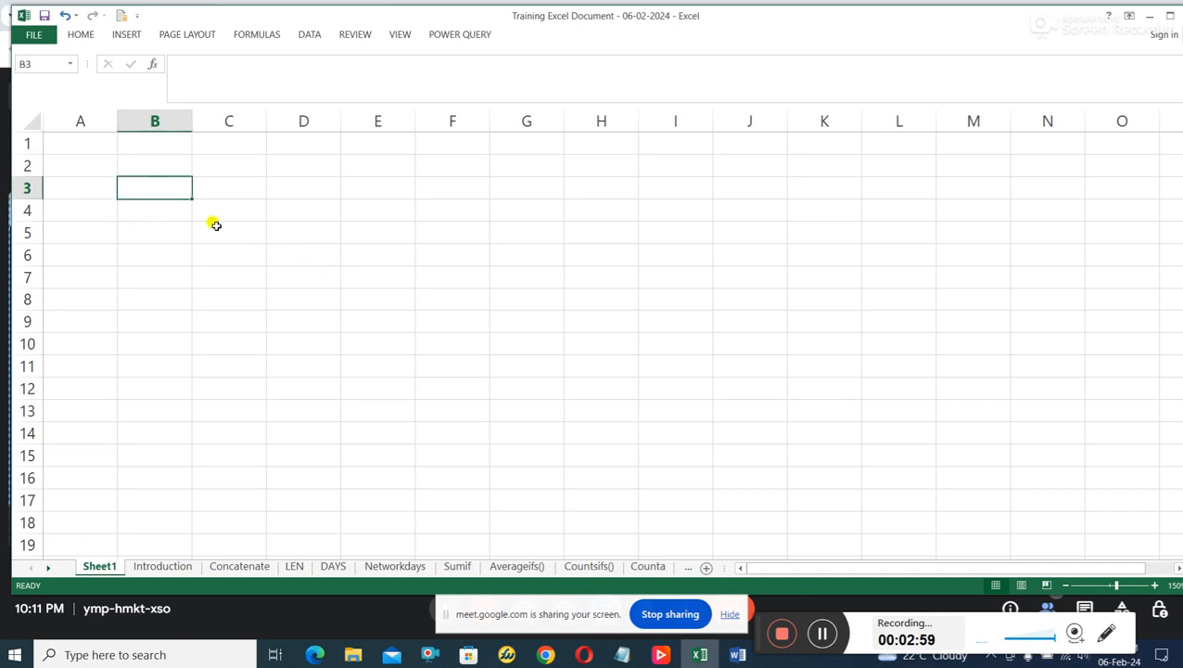
pyautogui.click(237, 187)
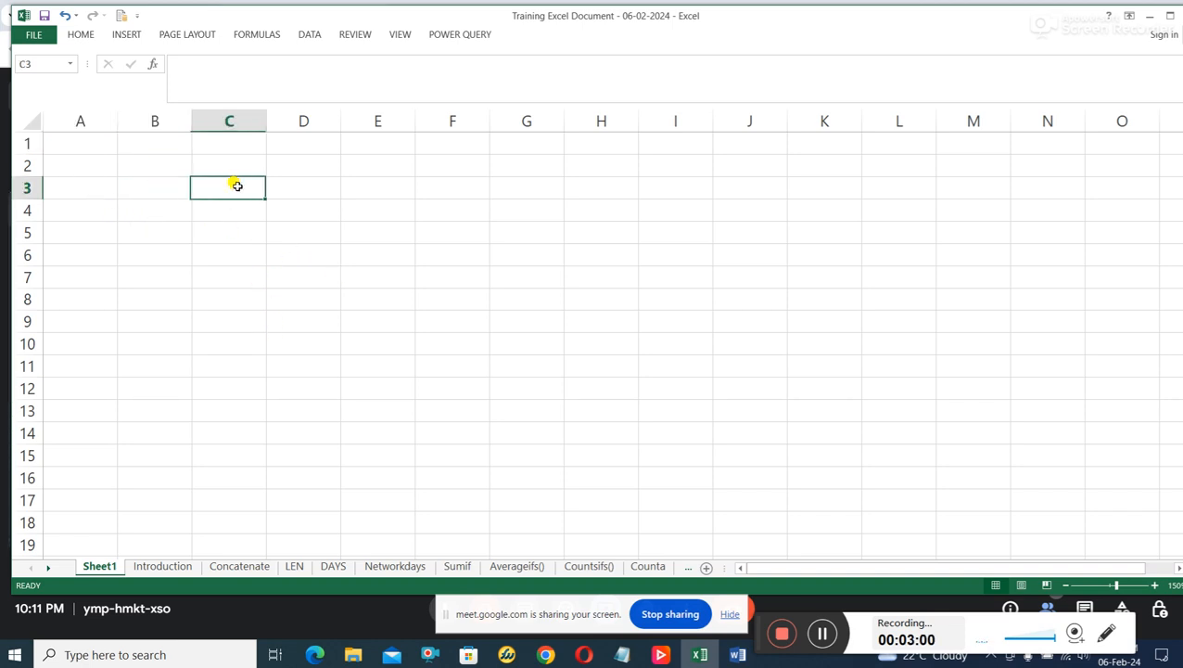
pyautogui.click(324, 187)
pyautogui.click(393, 182)
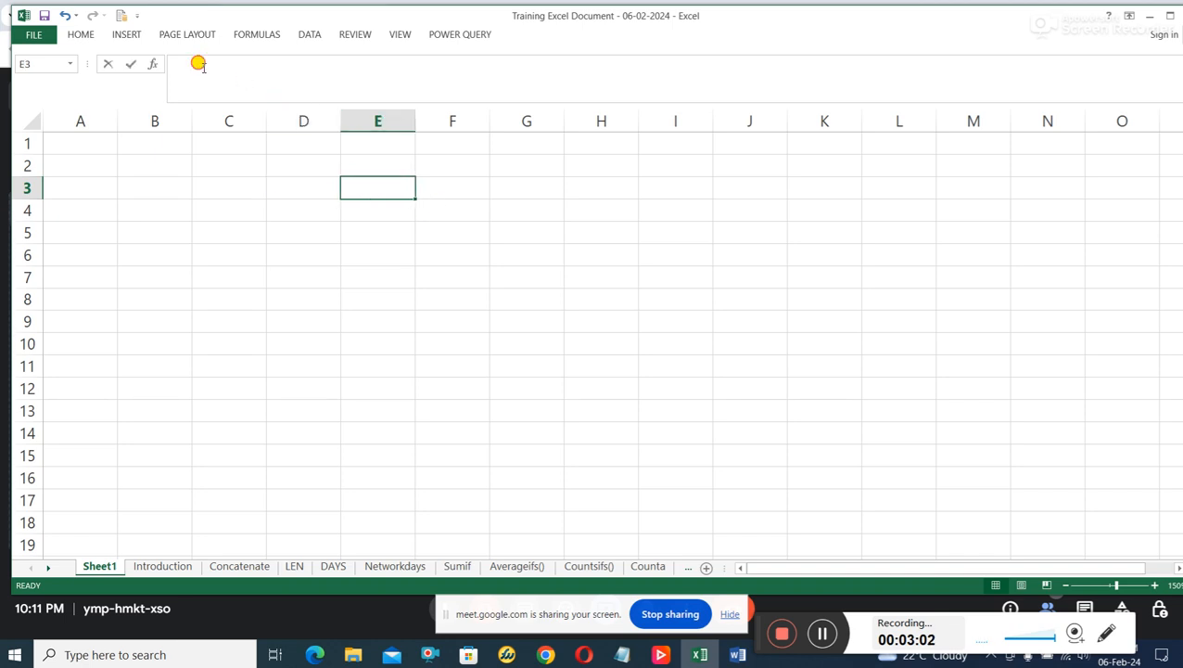
# Select cells C4 to F4 in turn, followed by C4, D4 and F4 again.
pyautogui.click(242, 217)
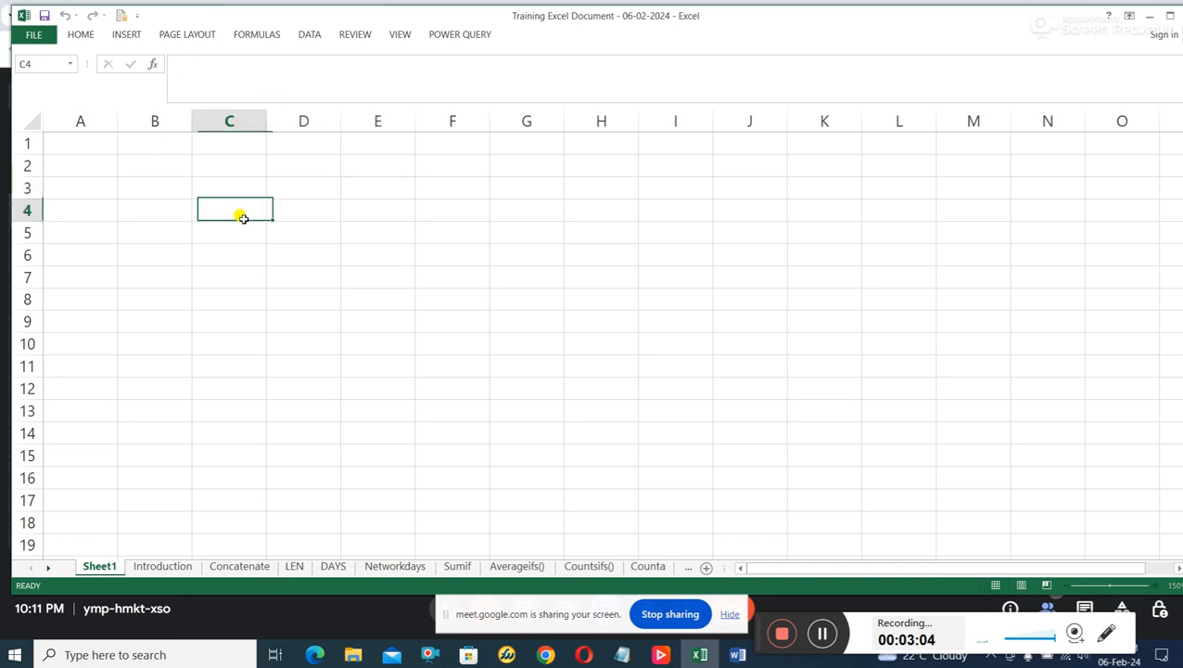
pyautogui.click(320, 211)
pyautogui.click(379, 211)
pyautogui.click(475, 212)
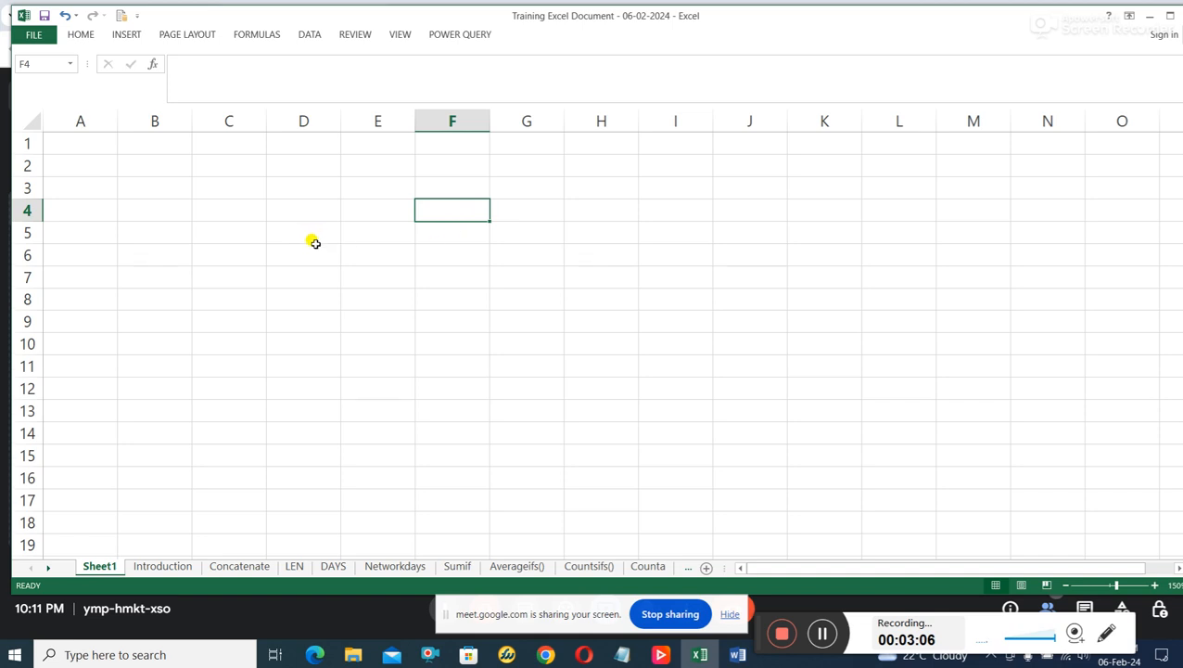
pyautogui.click(237, 205)
pyautogui.click(304, 206)
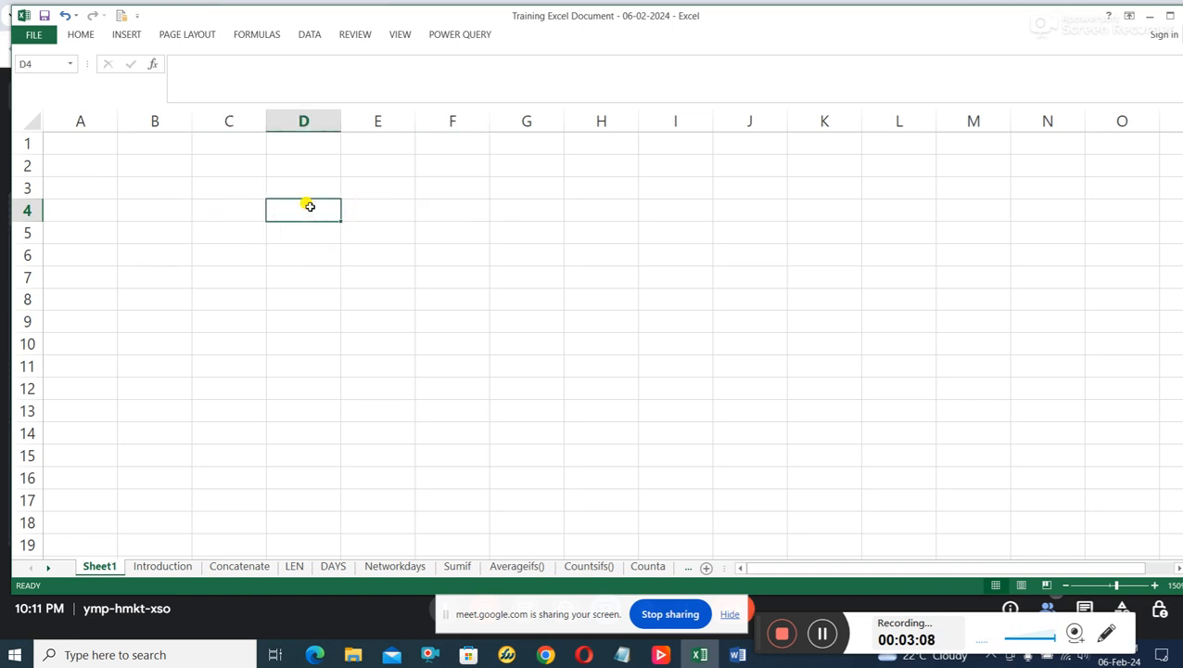
pyautogui.click(469, 219)
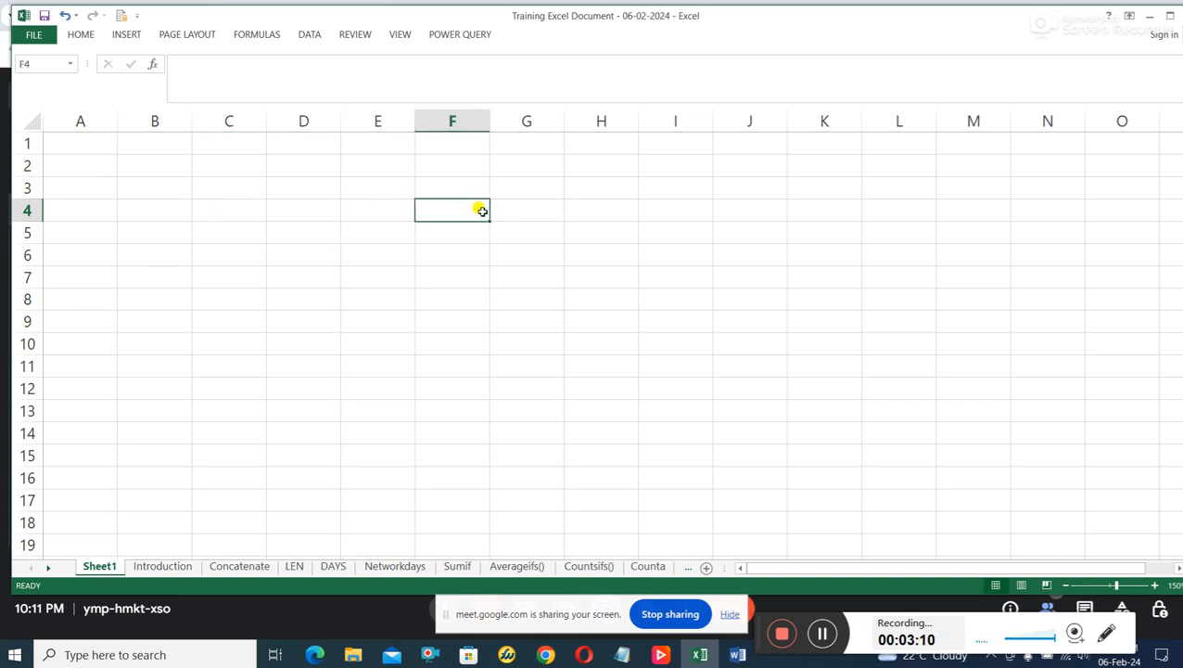
# Enter the table headers "sn", "items", "qty", "amount" and "unti price" across cells A4 to E4.
pyautogui.click(102, 203)
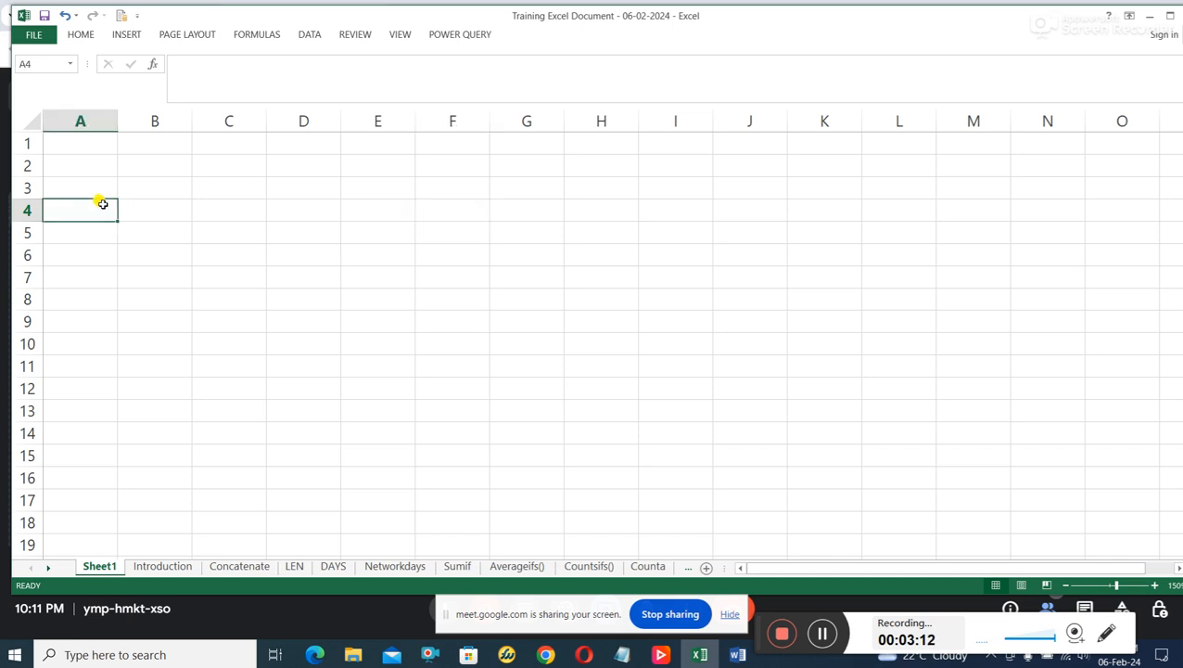
pyautogui.write('sn')
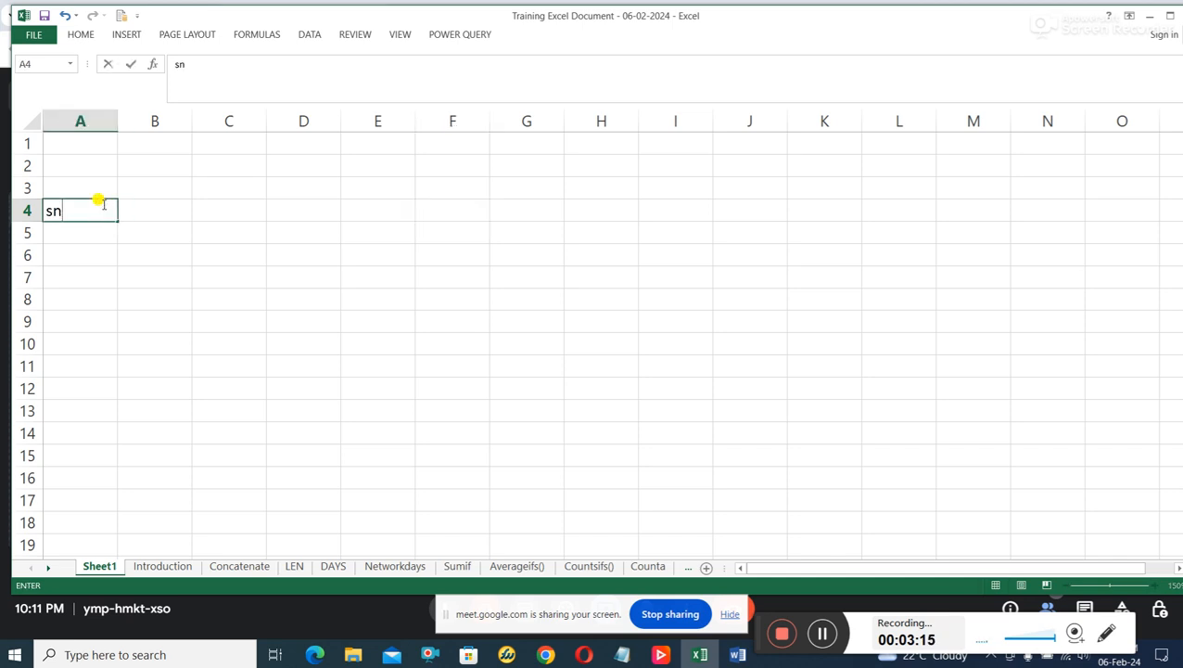
pyautogui.press('Tab')
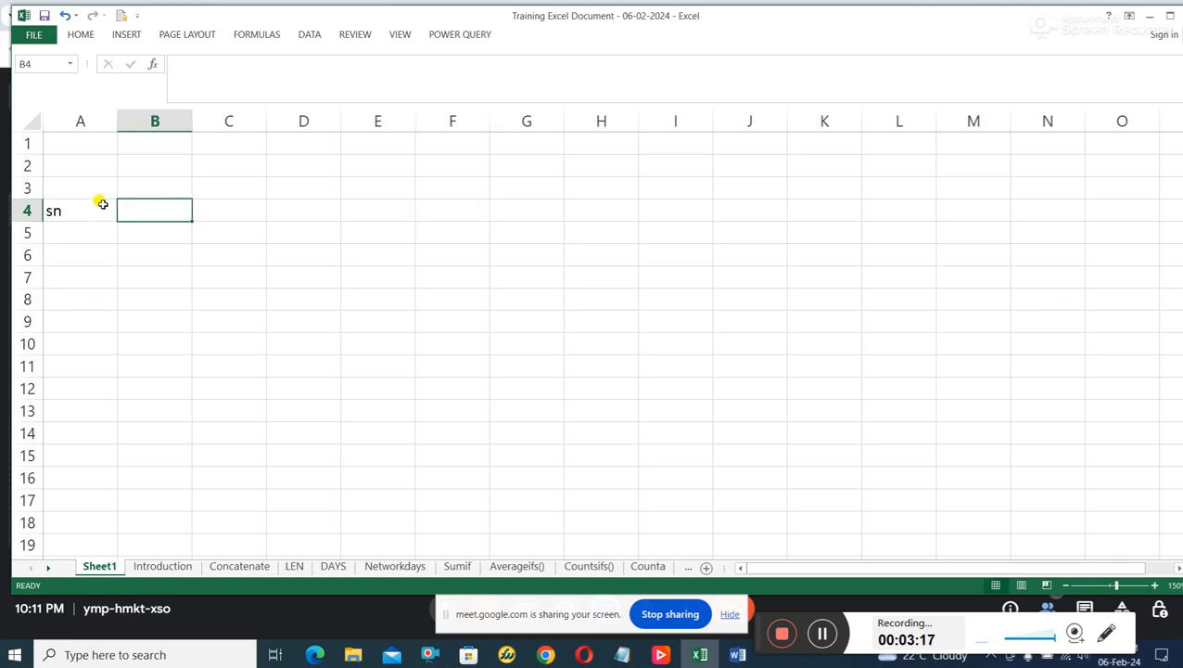
pyautogui.write('itme')
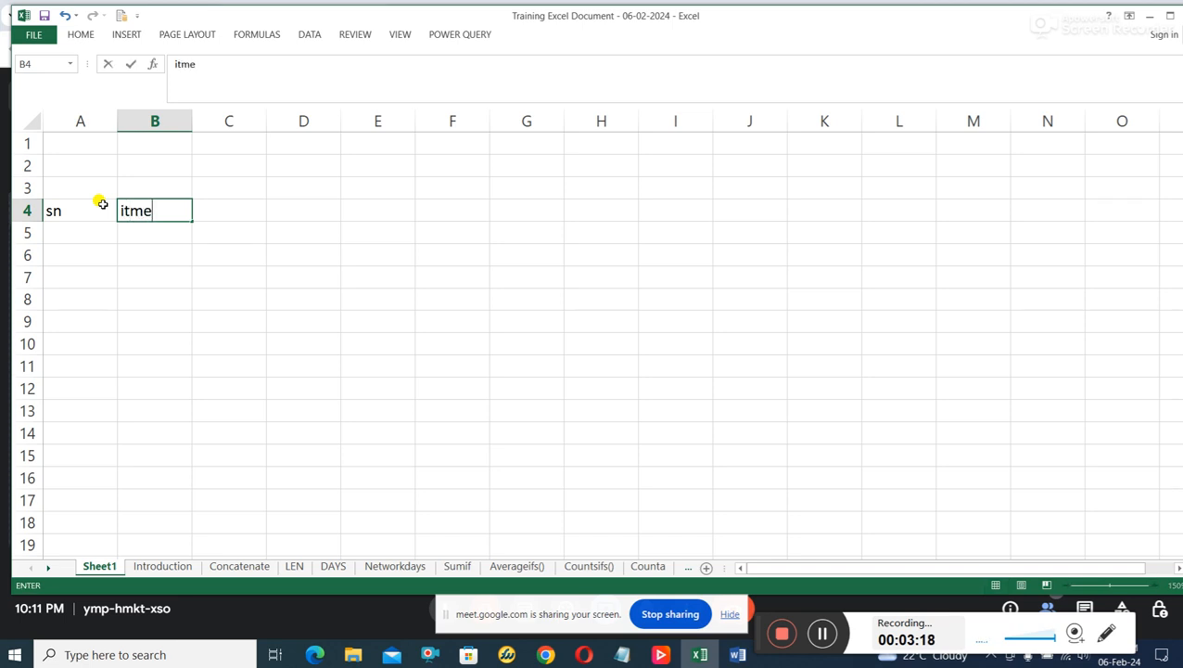
pyautogui.write('ems')
pyautogui.press('Tab')
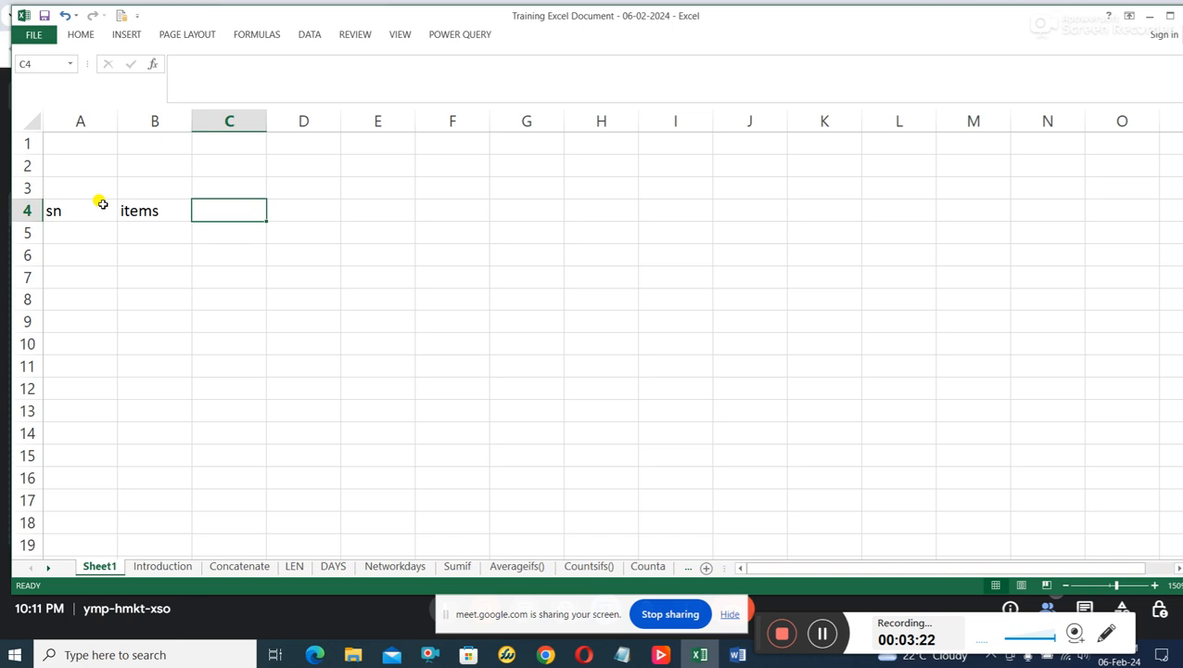
pyautogui.write('qy')
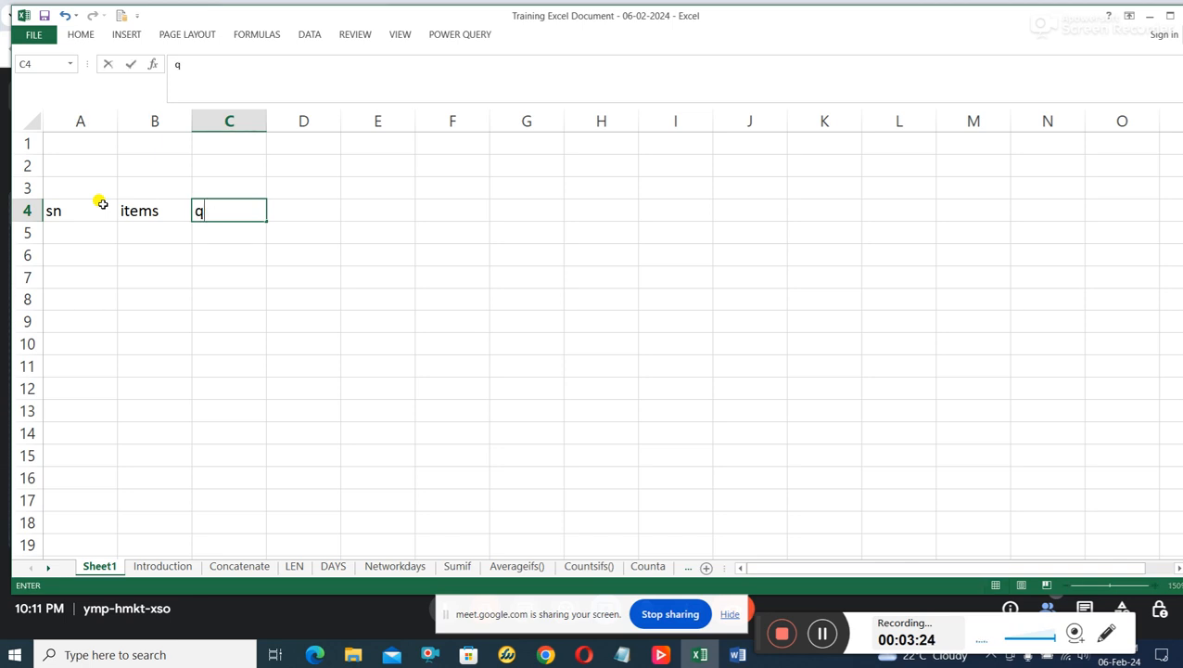
pyautogui.press('Tab')
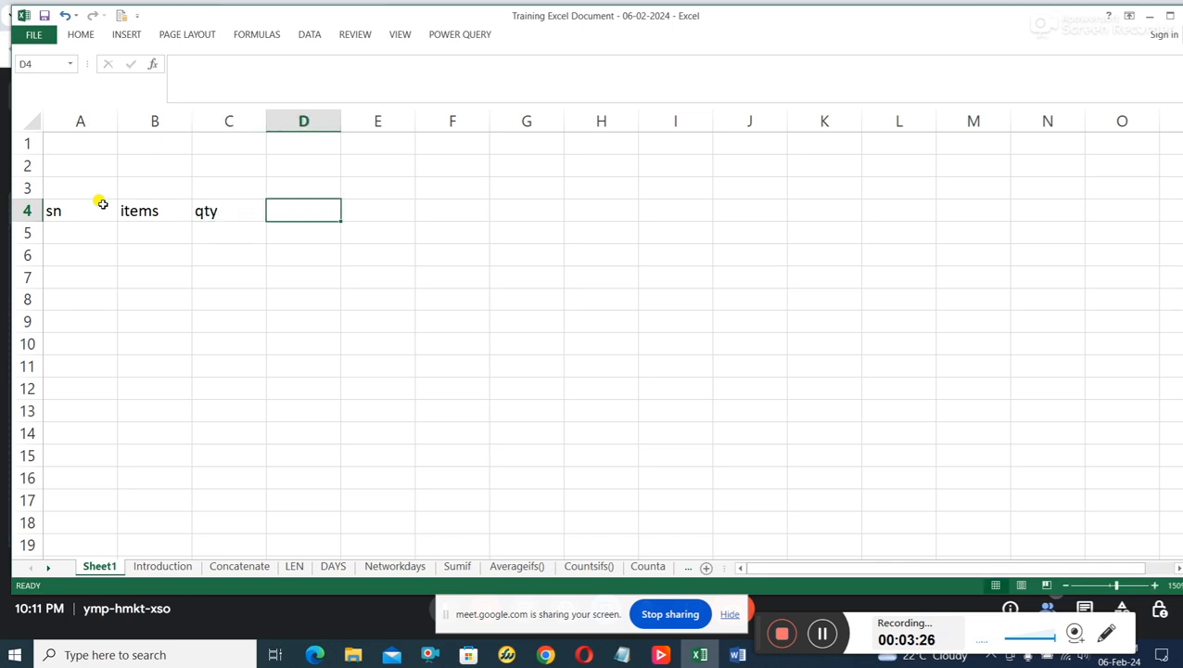
pyautogui.write('amount')
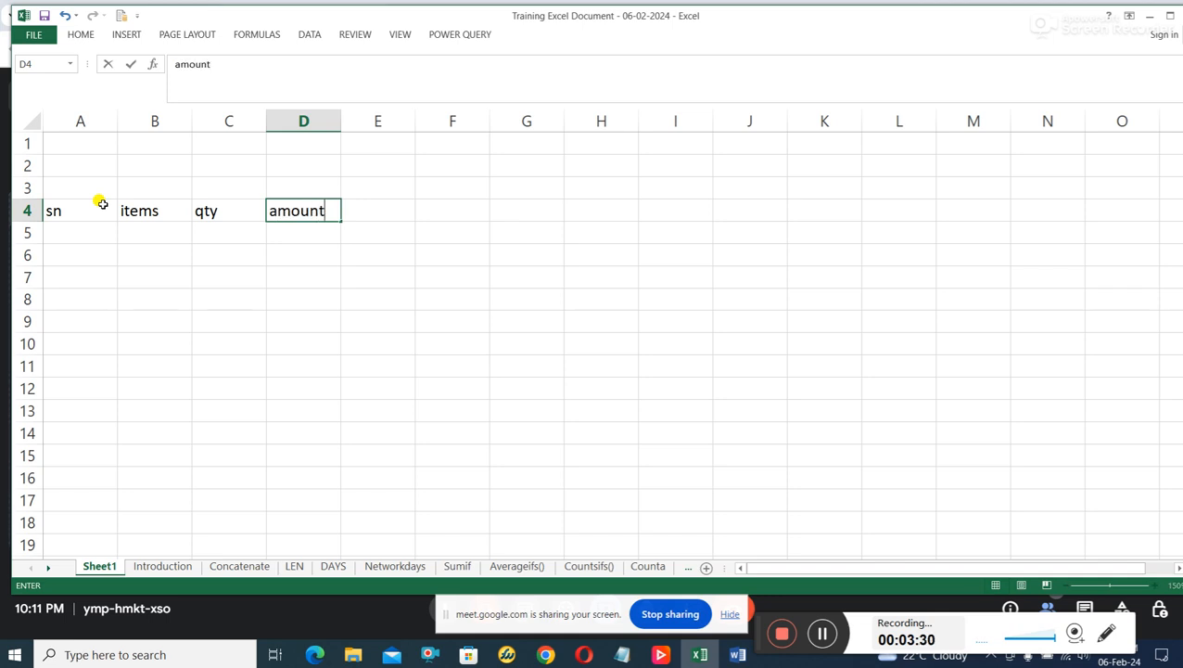
pyautogui.press('Tab')
pyautogui.write('unti')
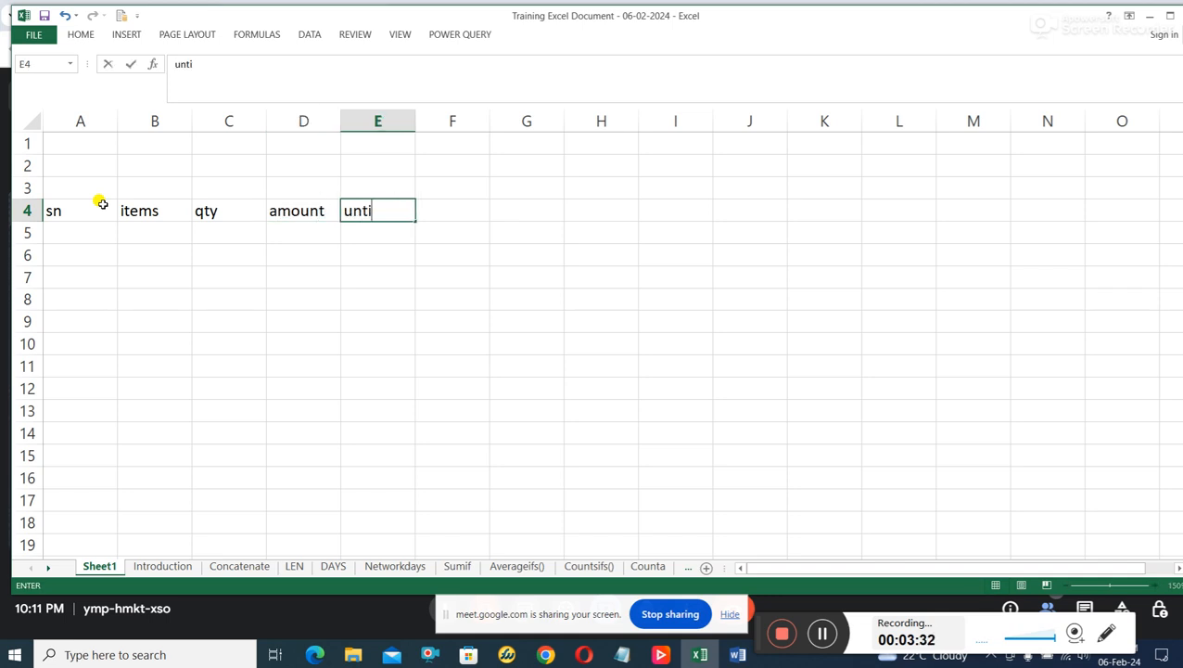
pyautogui.write(' price')
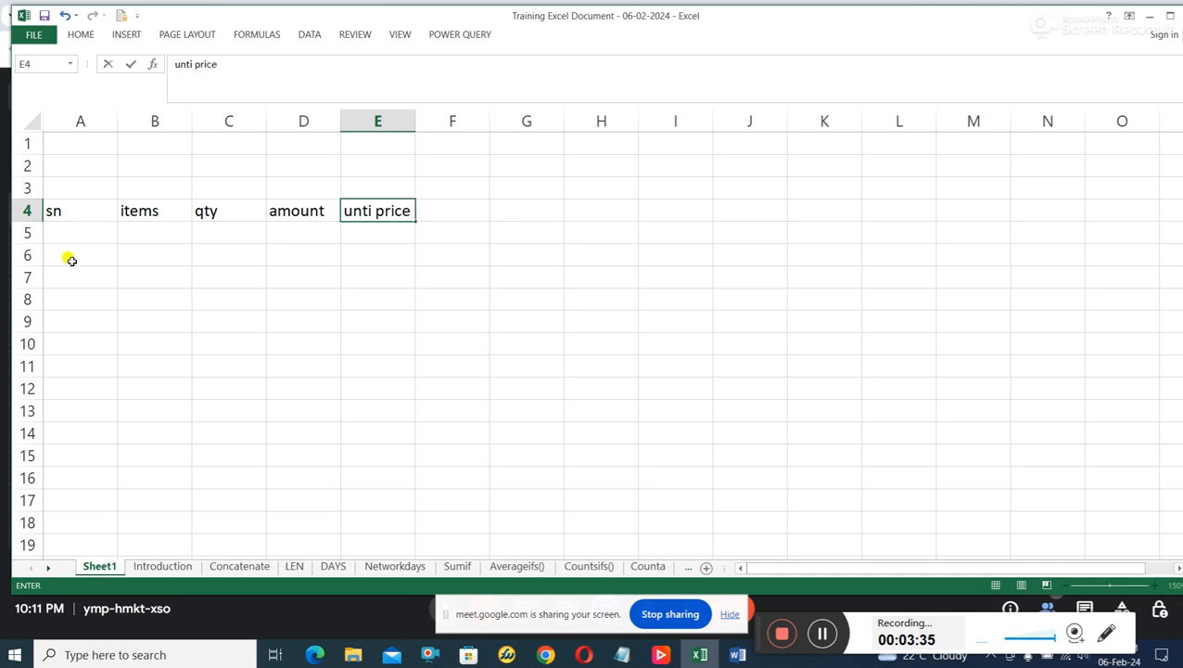
# Enter the serial numbers 1, 2 and 3 in cells A5 to A7 under the sn header.
pyautogui.click(98, 236)
pyautogui.write('1')
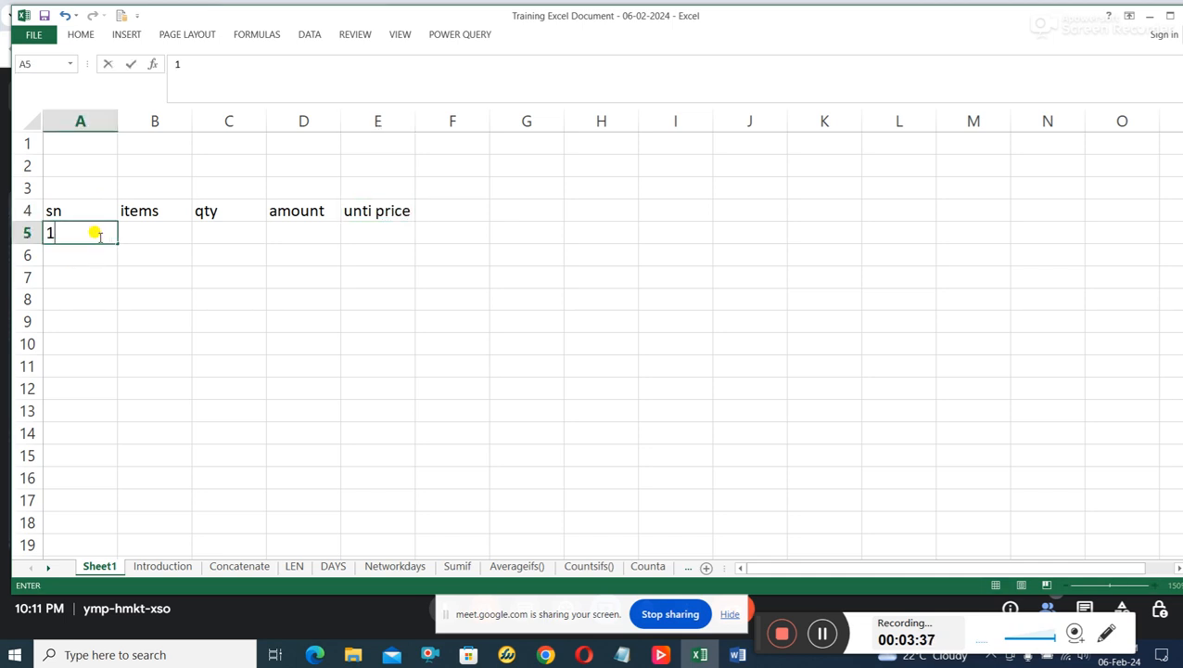
pyautogui.press('Return')
pyautogui.write('2')
pyautogui.press('Return')
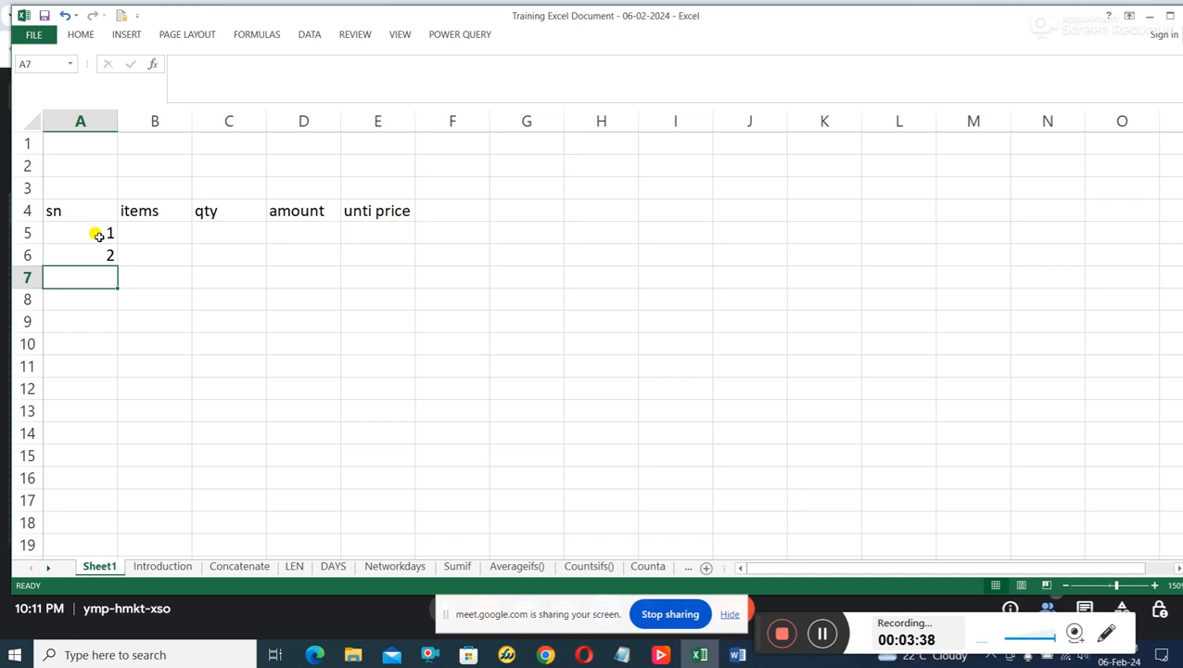
pyautogui.write('3')
# Fill the items column in cells B5 to B7 with "biro", "eraser" and "pencil".
pyautogui.click(161, 233)
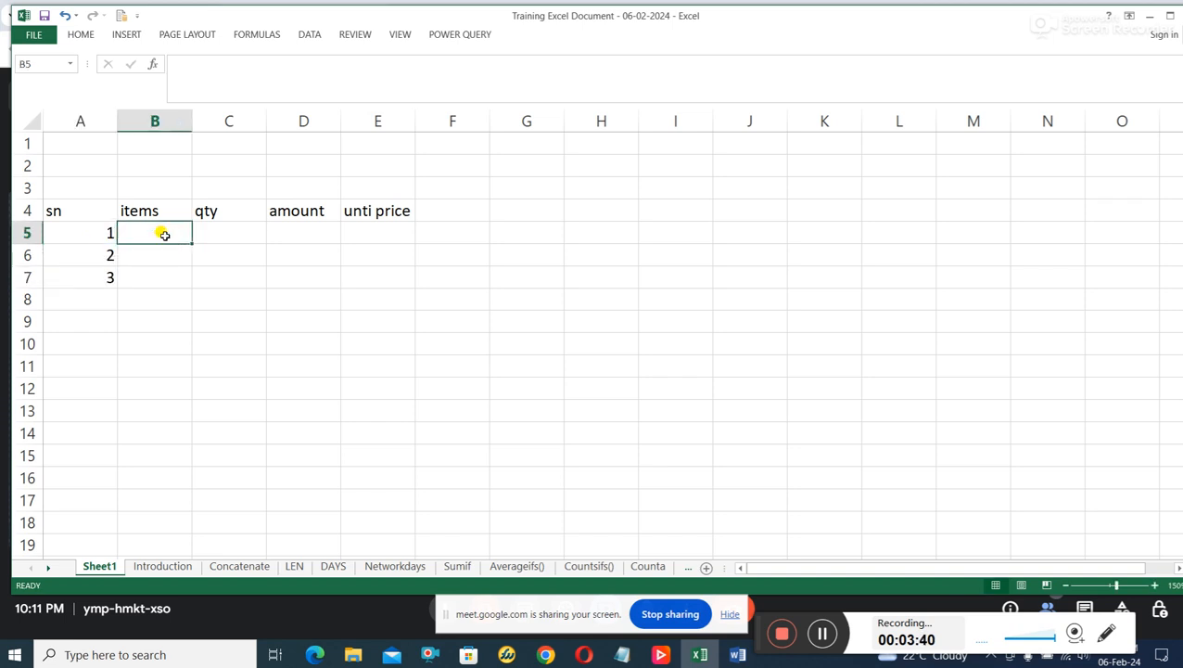
pyautogui.write('biro')
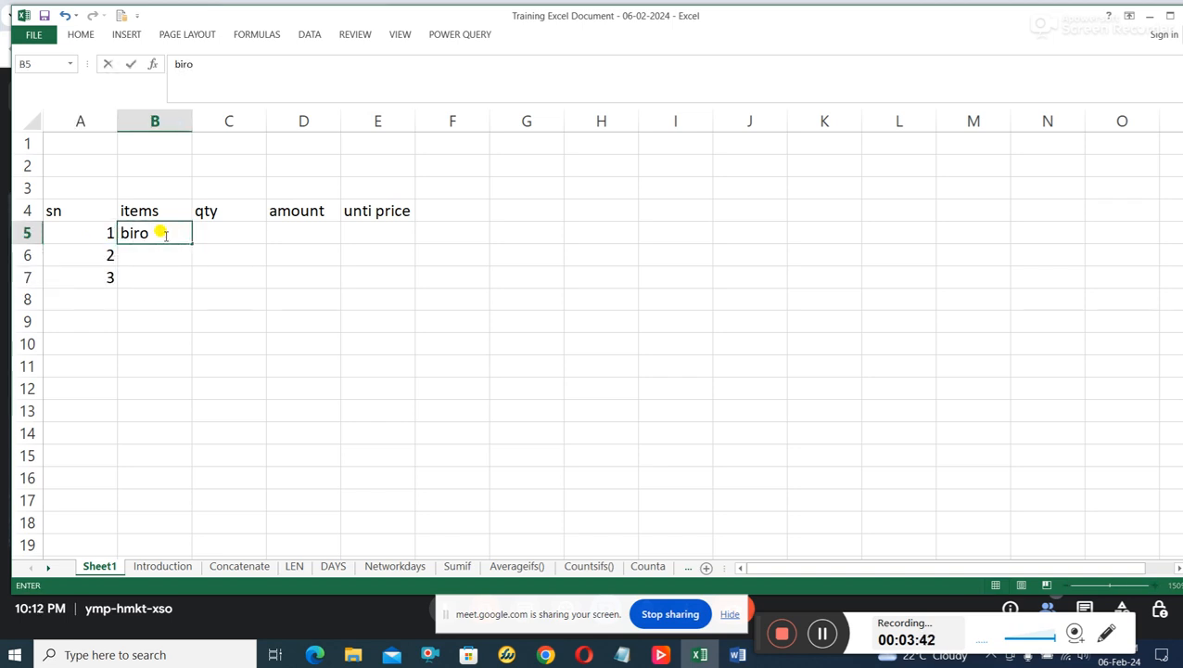
pyautogui.press('Return')
pyautogui.click(163, 233)
pyautogui.press('Return')
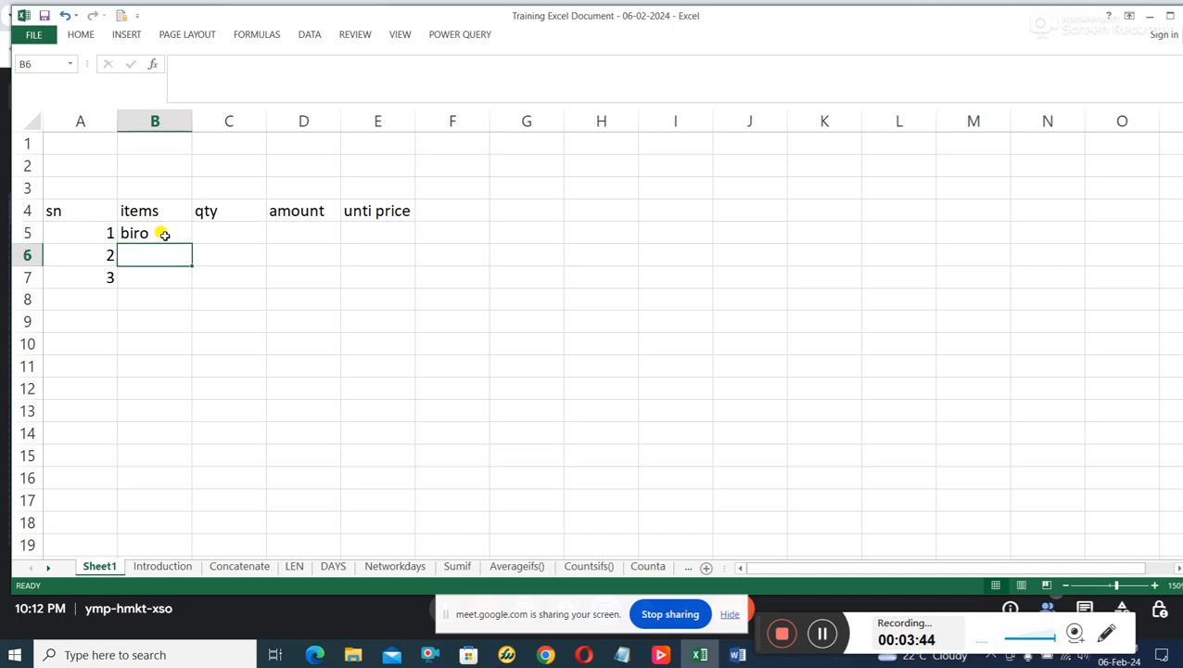
pyautogui.write('eraser')
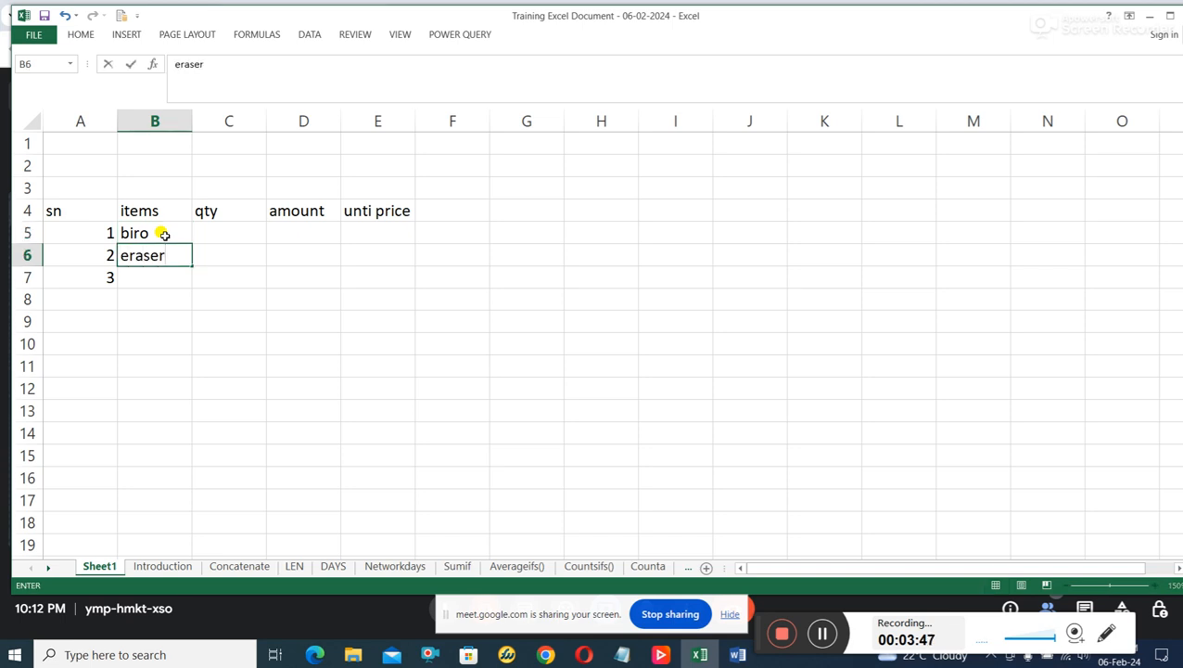
pyautogui.press('Return')
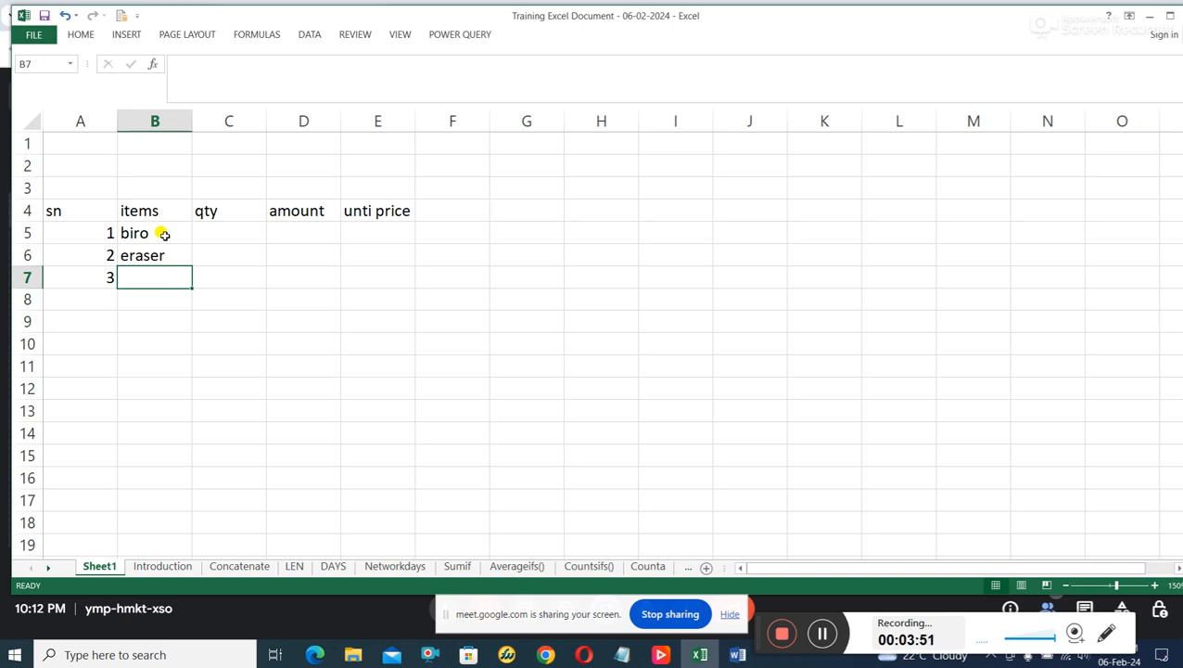
pyautogui.write('pen')
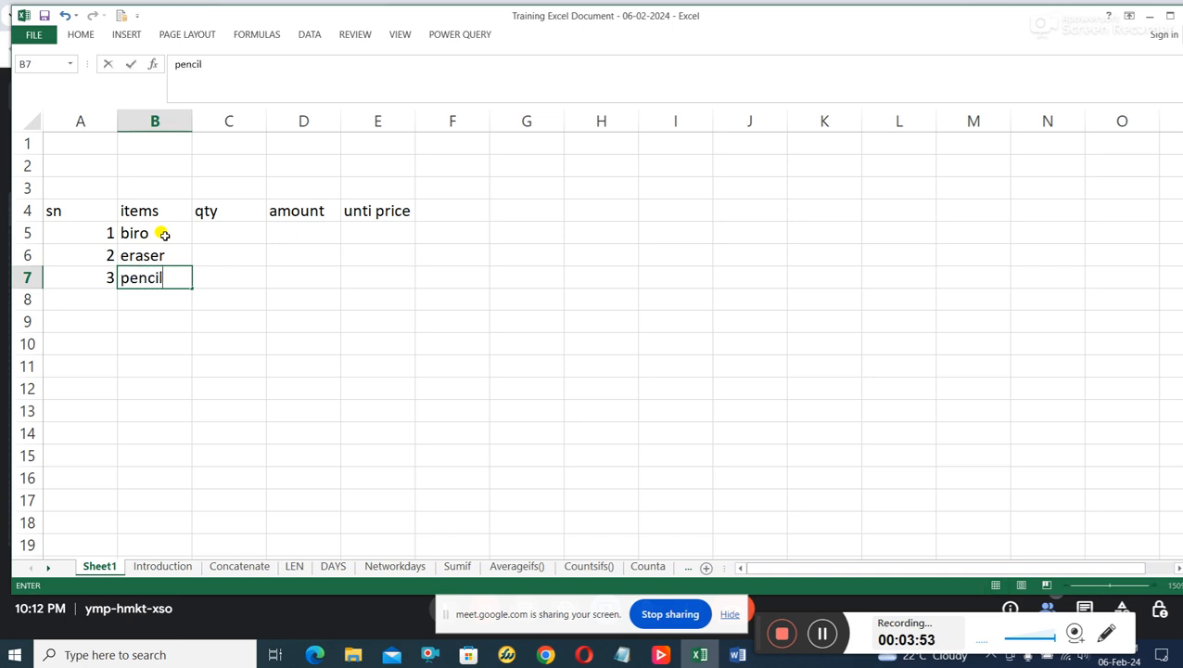
pyautogui.write('cil')
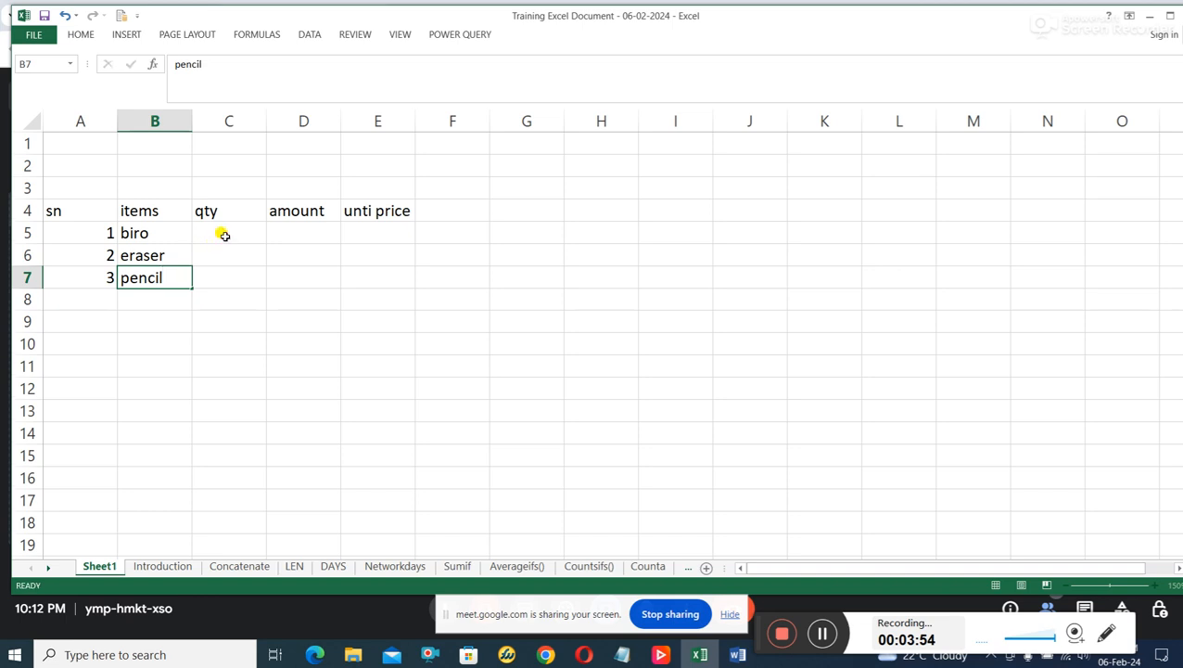
# Enter the quantities 20, 11 and 16 in cells C5 to C7 for biro, eraser and pencil.
pyautogui.click(226, 234)
pyautogui.write('20')
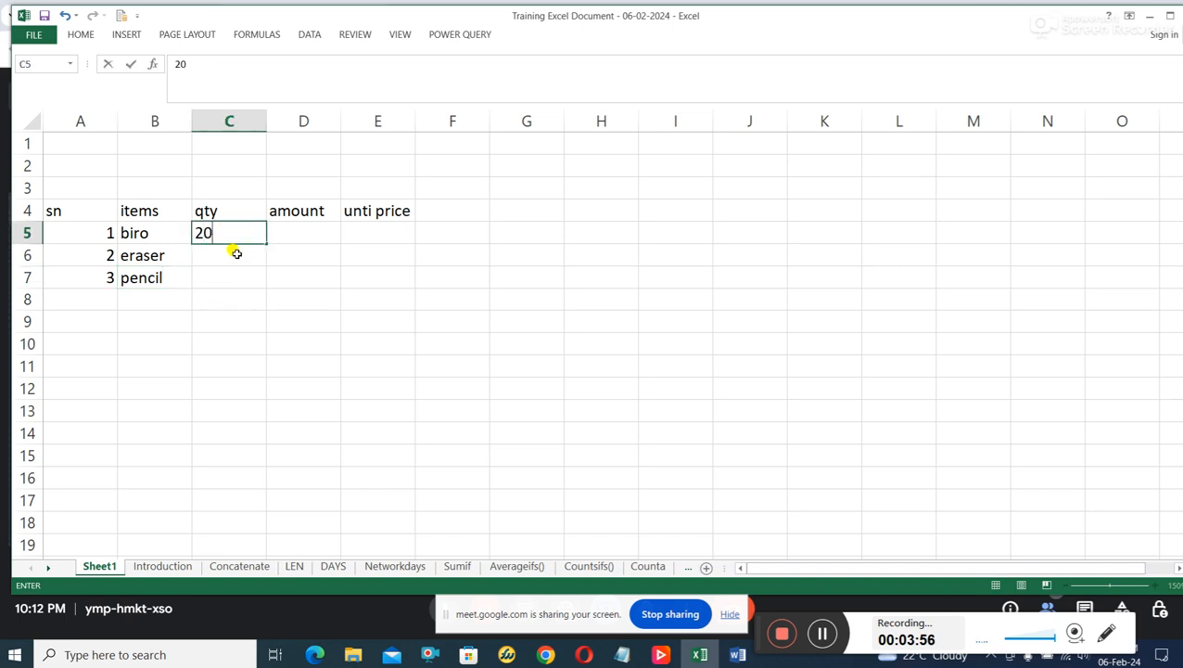
pyautogui.click(236, 253)
pyautogui.write('11')
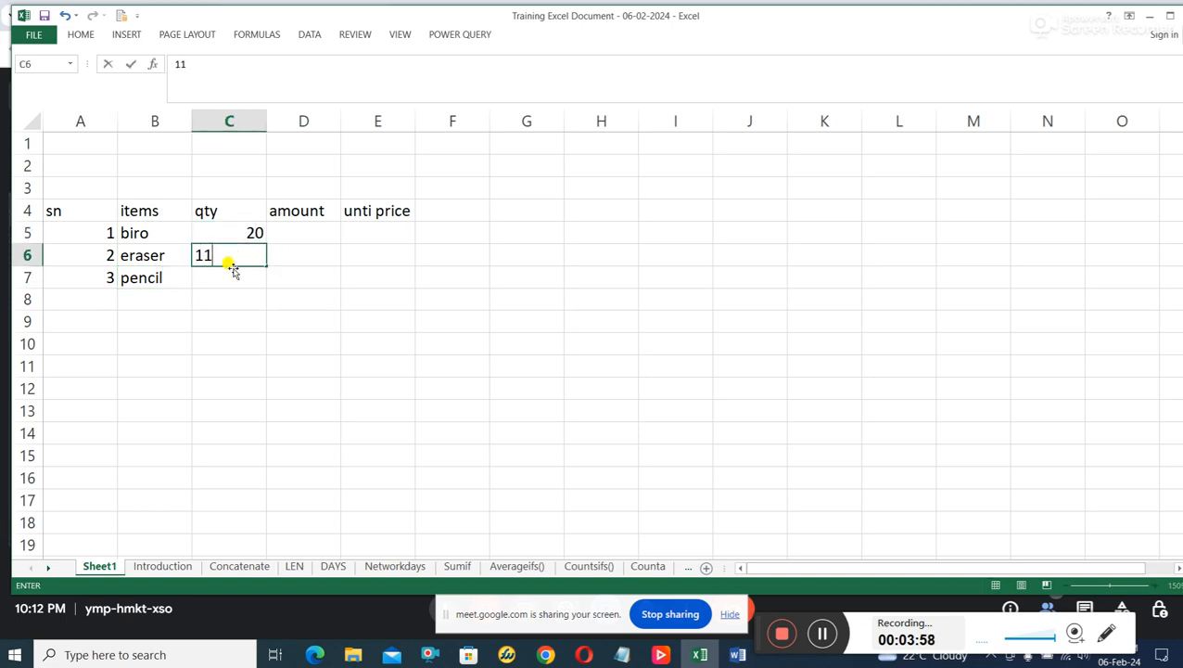
pyautogui.click(231, 278)
pyautogui.write('16')
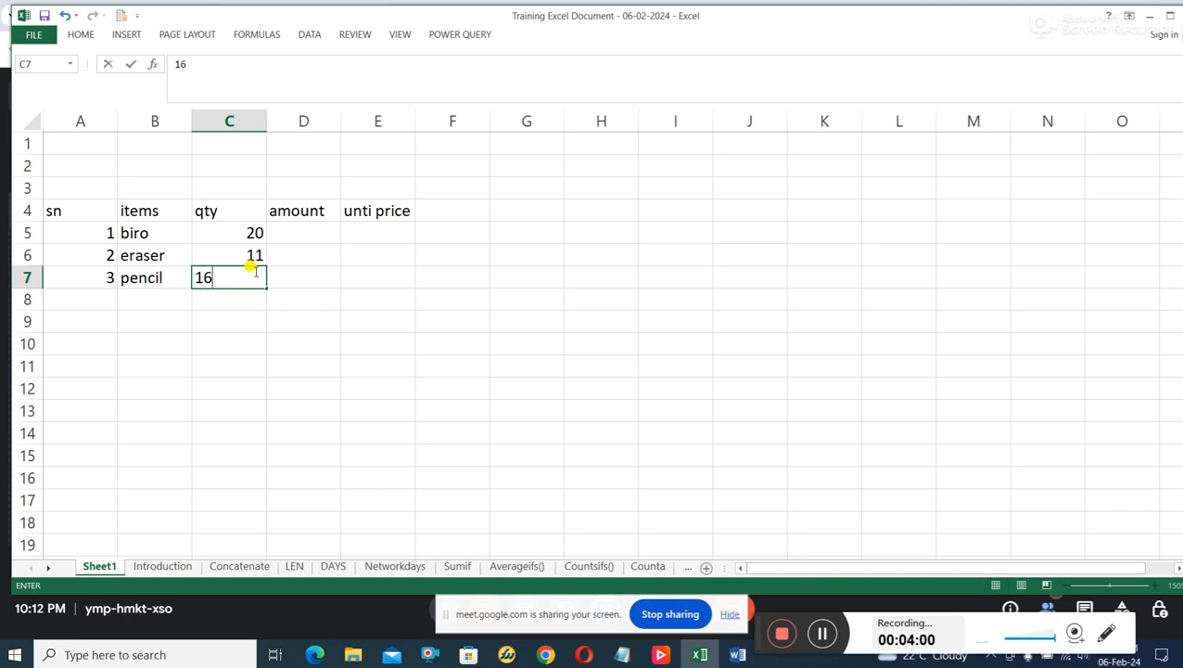
# Replace the headers in D4 and E4 with "unti price" and "amount" respectively.
pyautogui.click(304, 231)
pyautogui.click(314, 214)
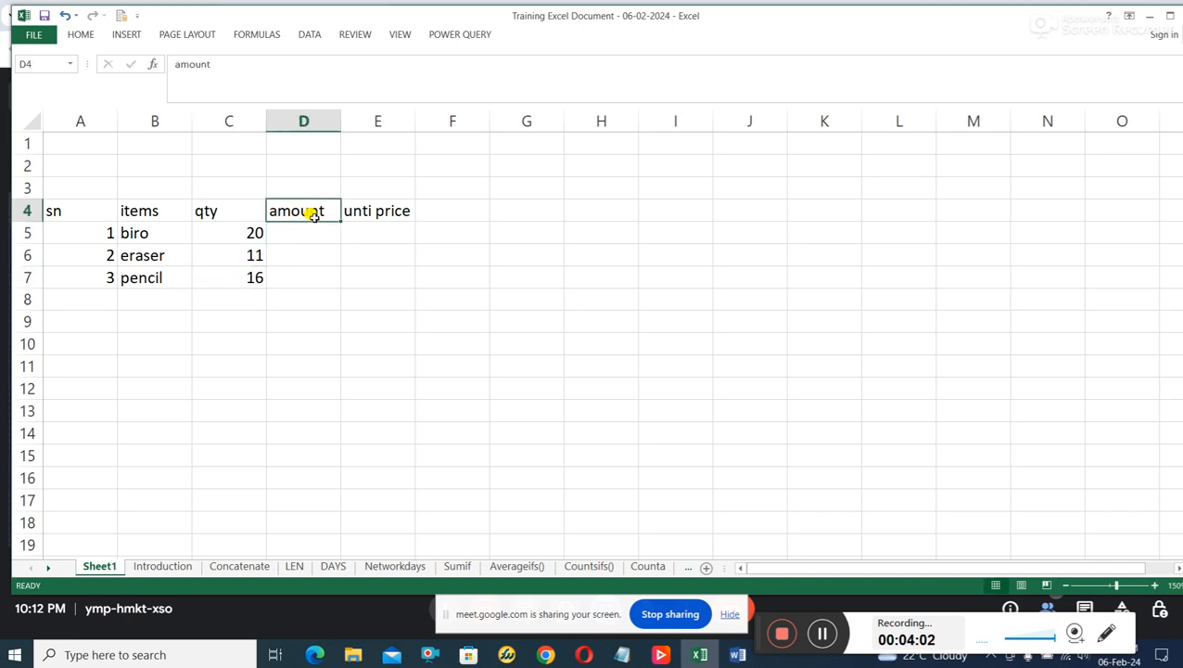
pyautogui.write('unti price')
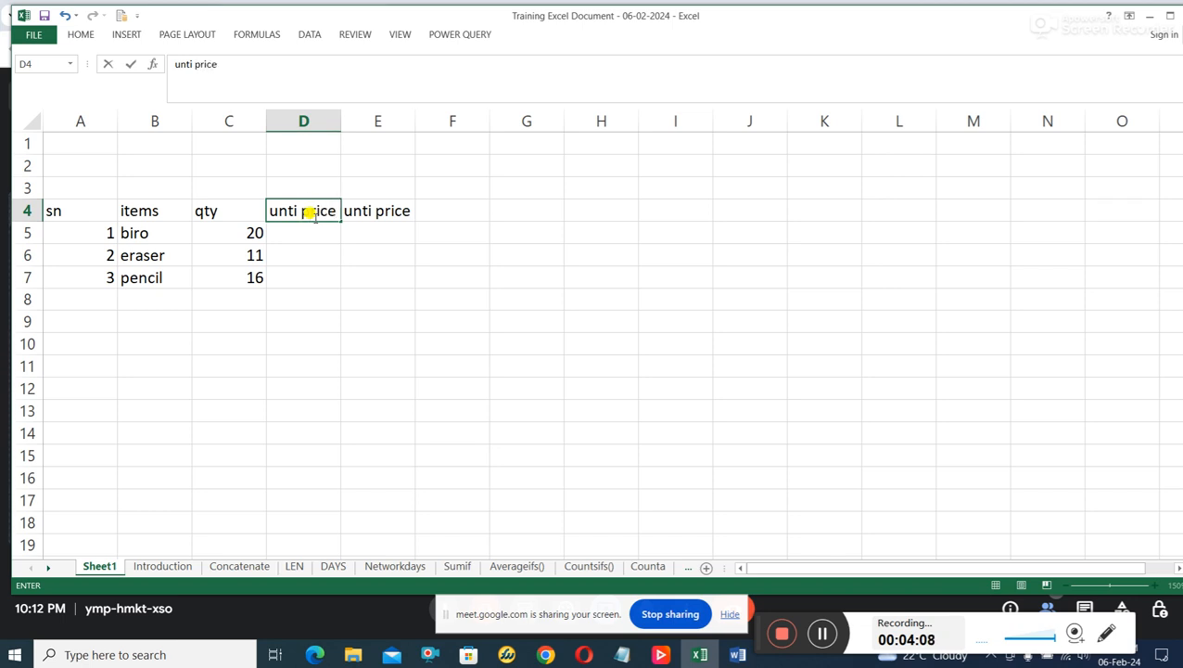
pyautogui.press('Tab')
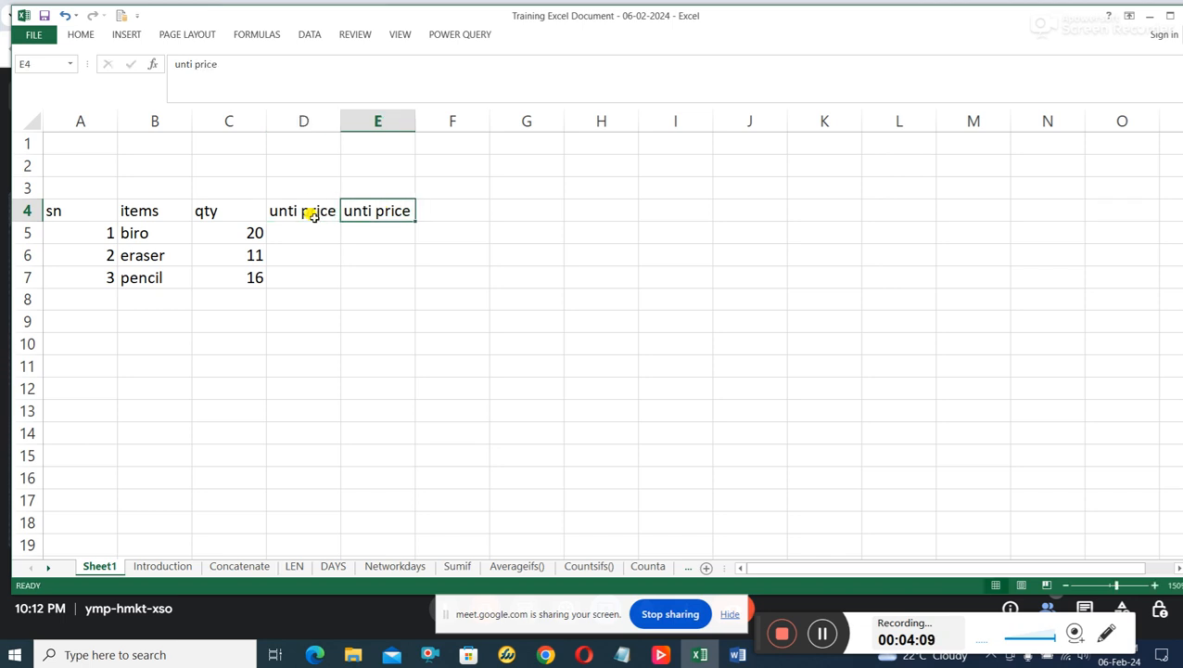
pyautogui.write('amount')
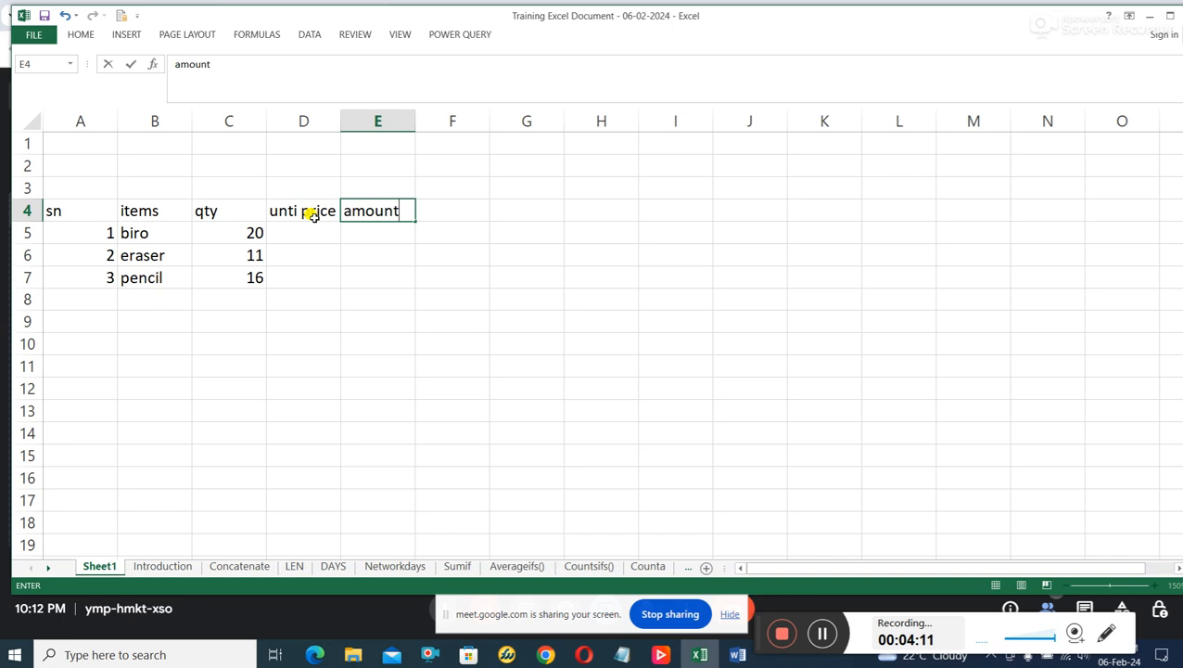
# Enter the unit prices 500, 200 and 300 in cells D5 to D7 for biro, eraser and pencil.
pyautogui.click(322, 233)
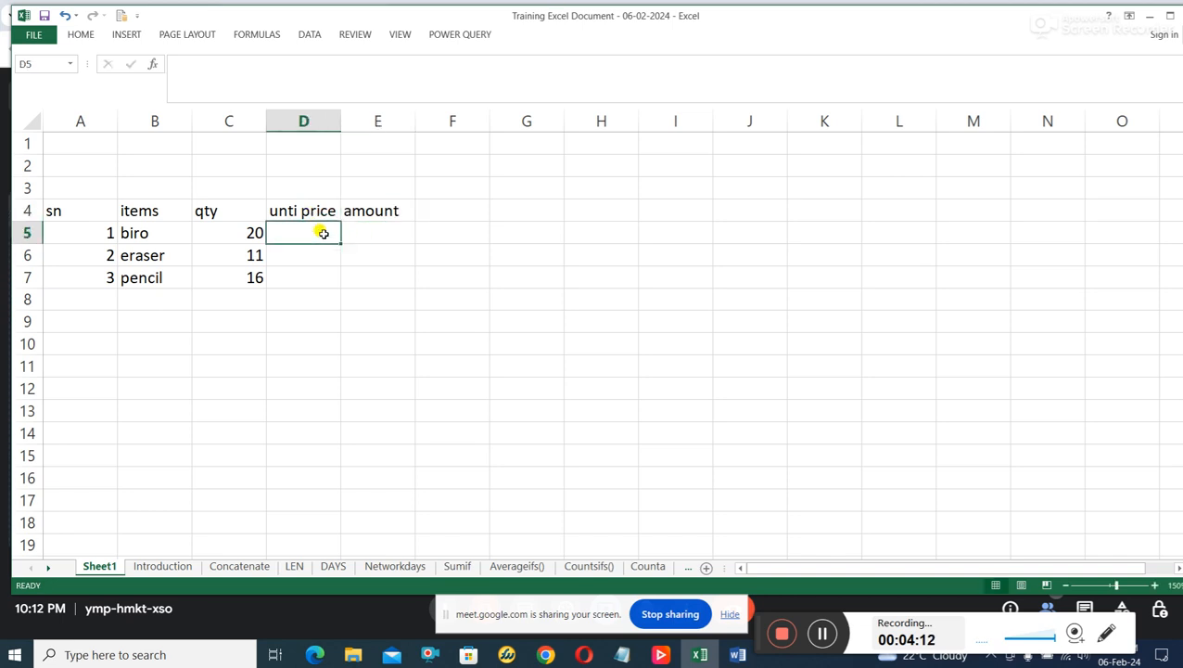
pyautogui.write('500')
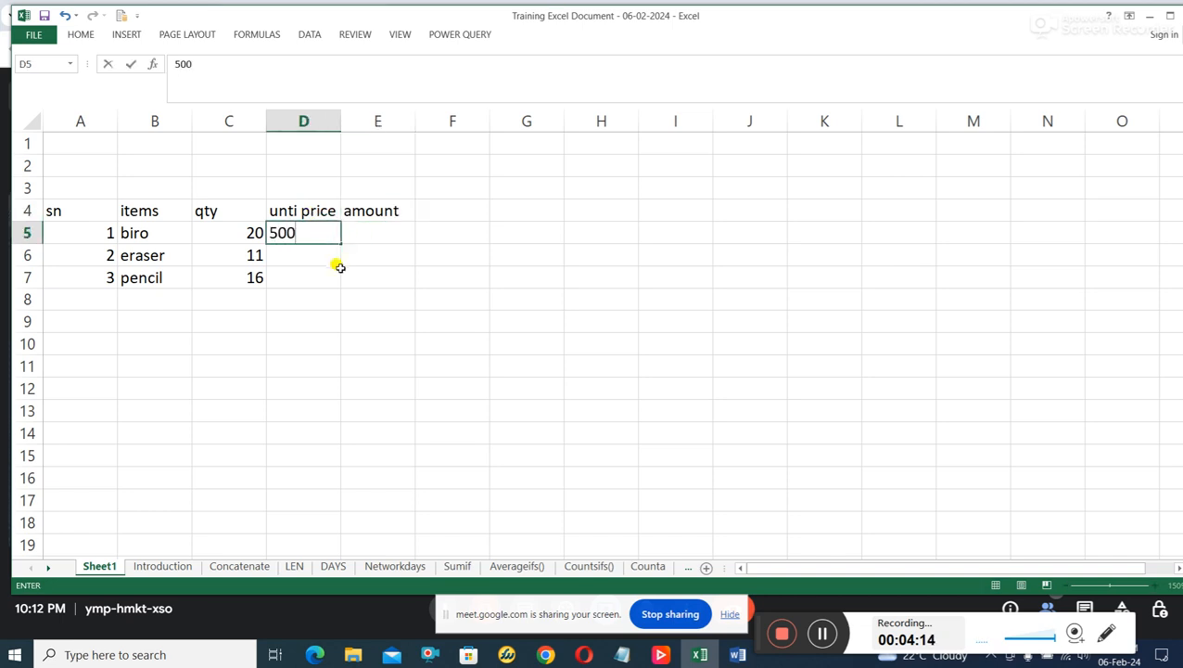
pyautogui.click(312, 250)
pyautogui.write('200')
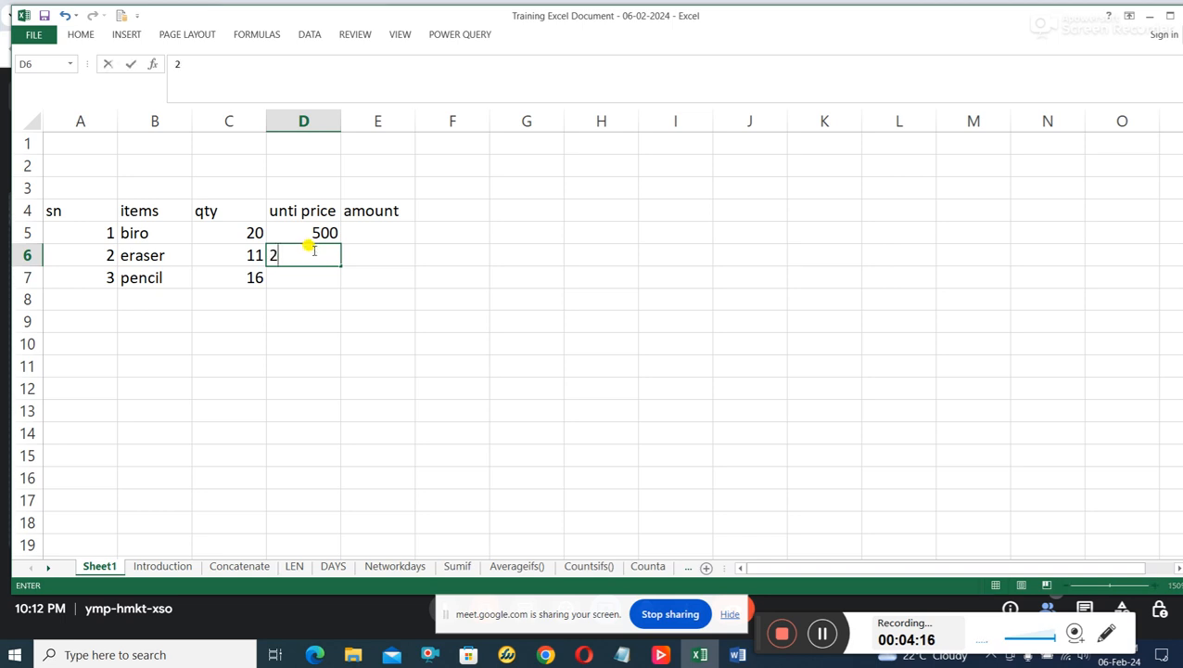
pyautogui.click(316, 278)
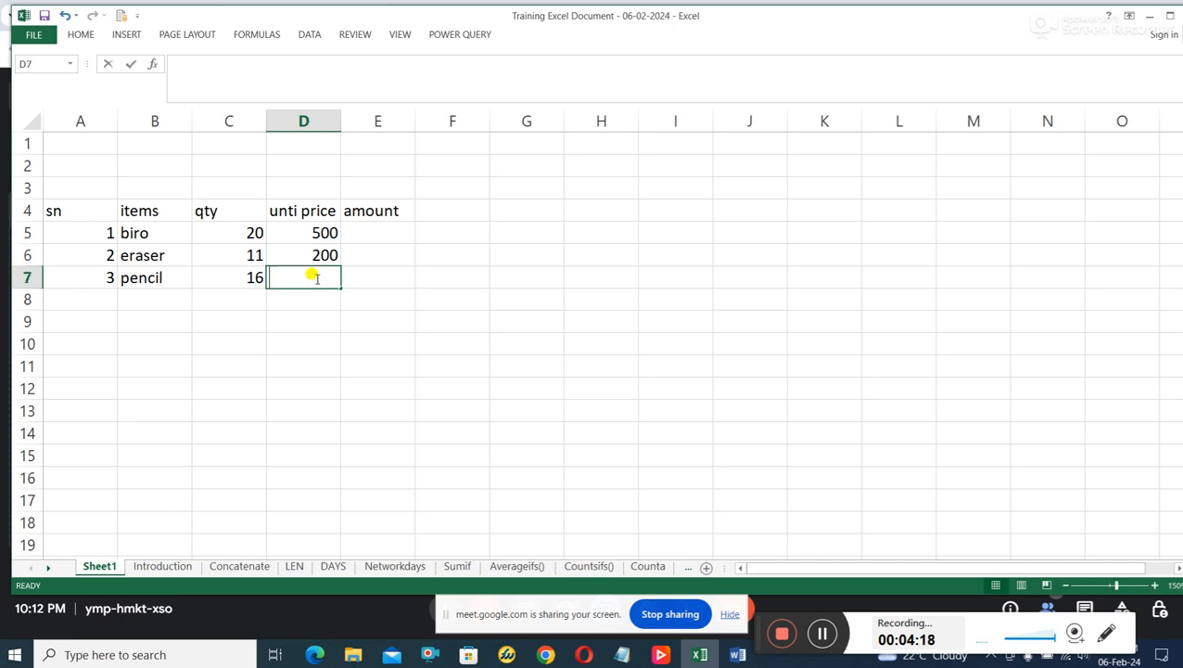
pyautogui.write('300')
pyautogui.click(357, 272)
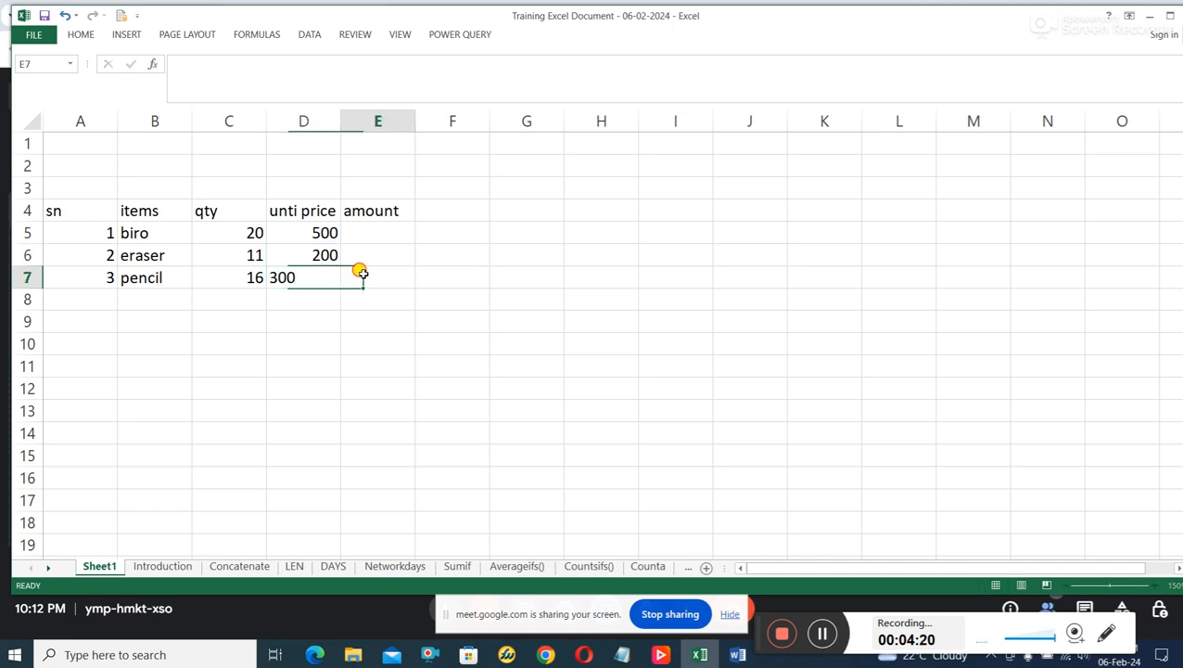
# Calculate the biro amount in cell E5 by multiplying quantity by unit price with the formula =C5*D5.
pyautogui.click(382, 228)
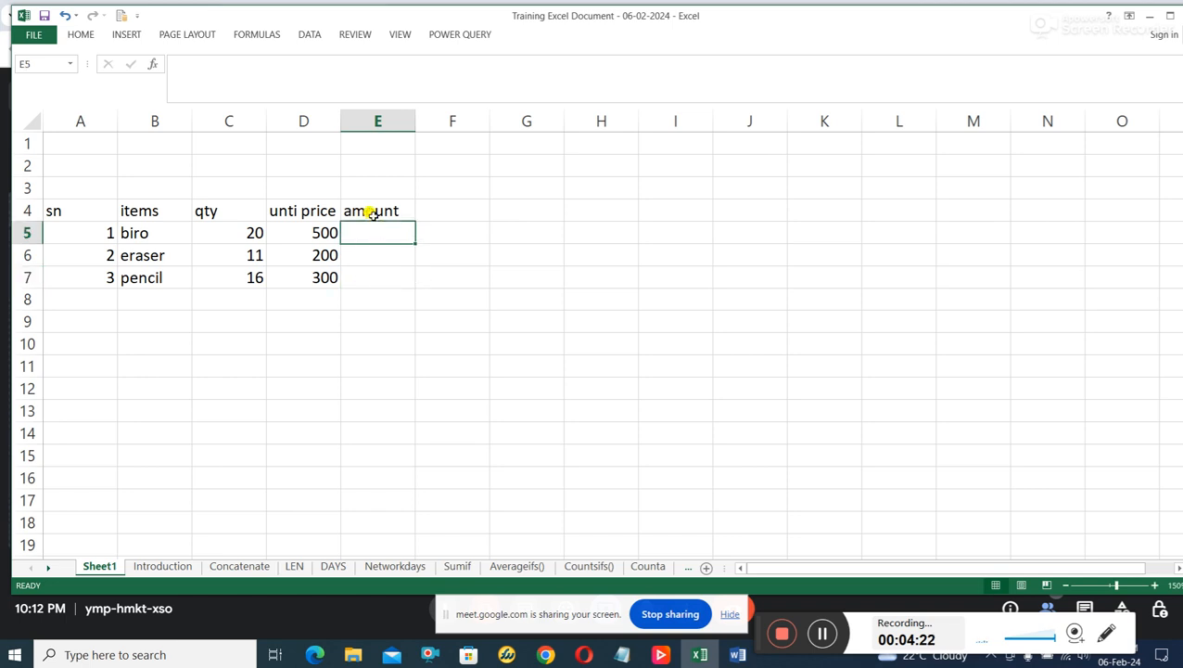
pyautogui.click(244, 232)
pyautogui.click(322, 235)
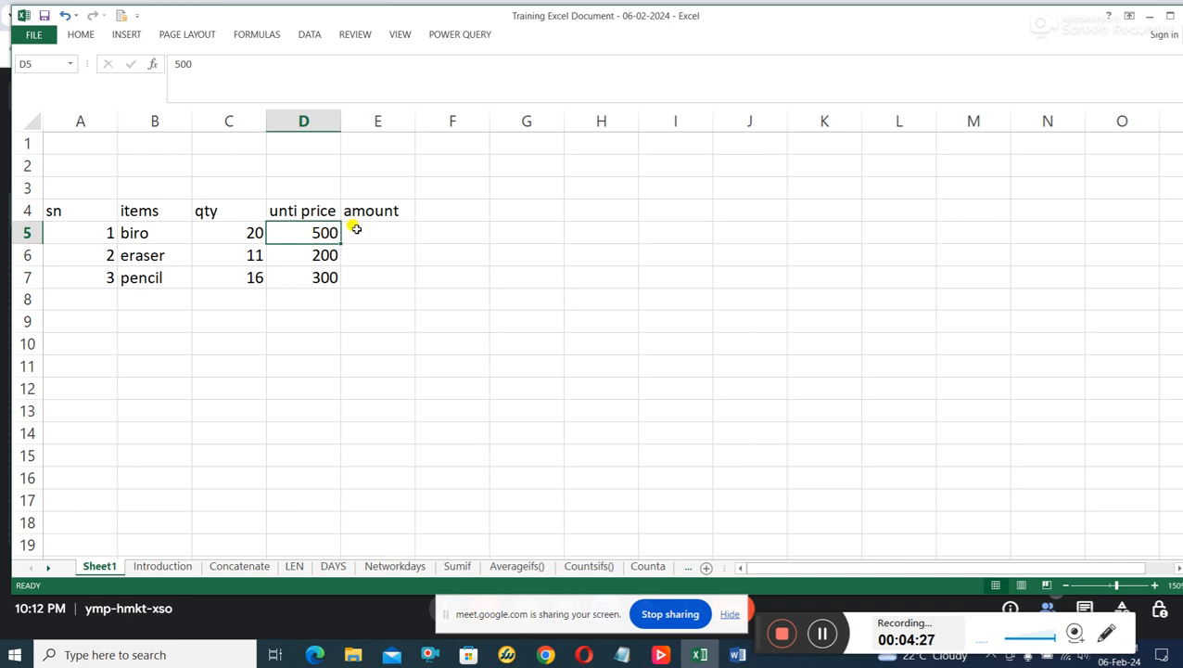
pyautogui.click(369, 214)
pyautogui.click(371, 232)
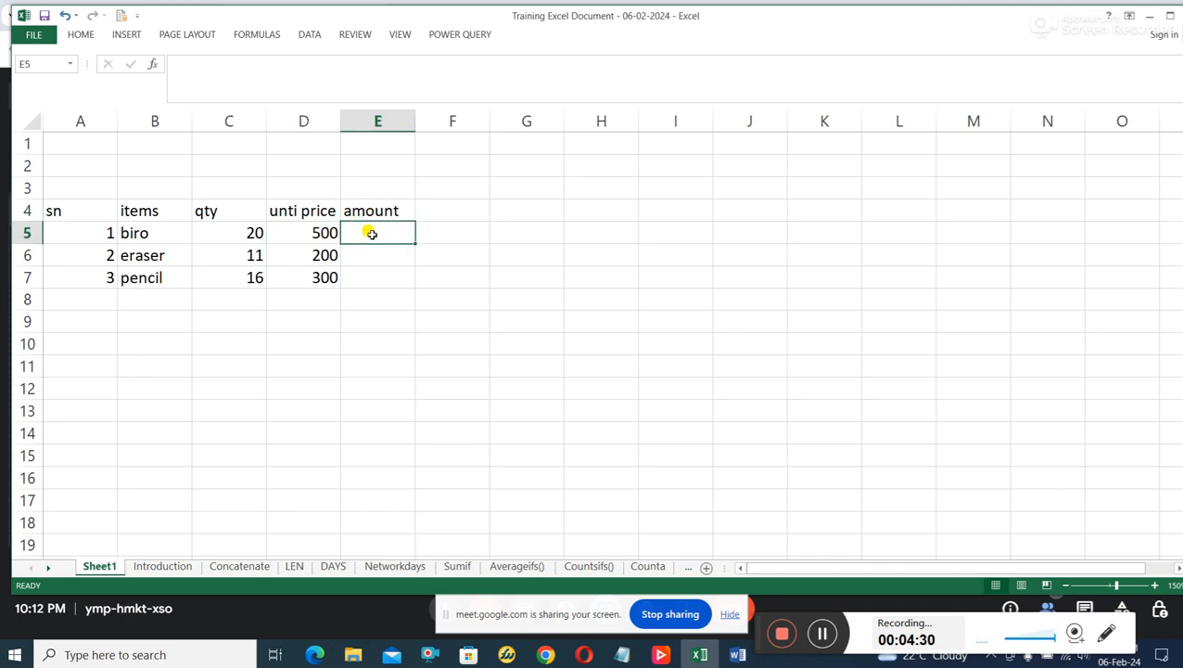
pyautogui.write('=')
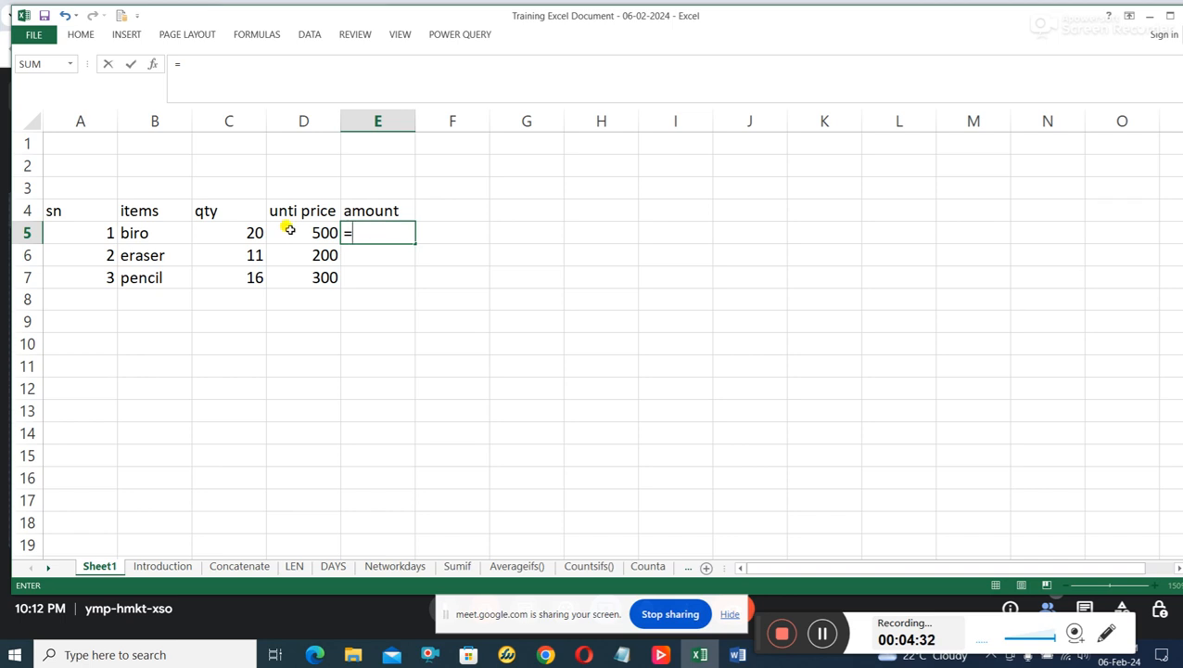
pyautogui.click(246, 230)
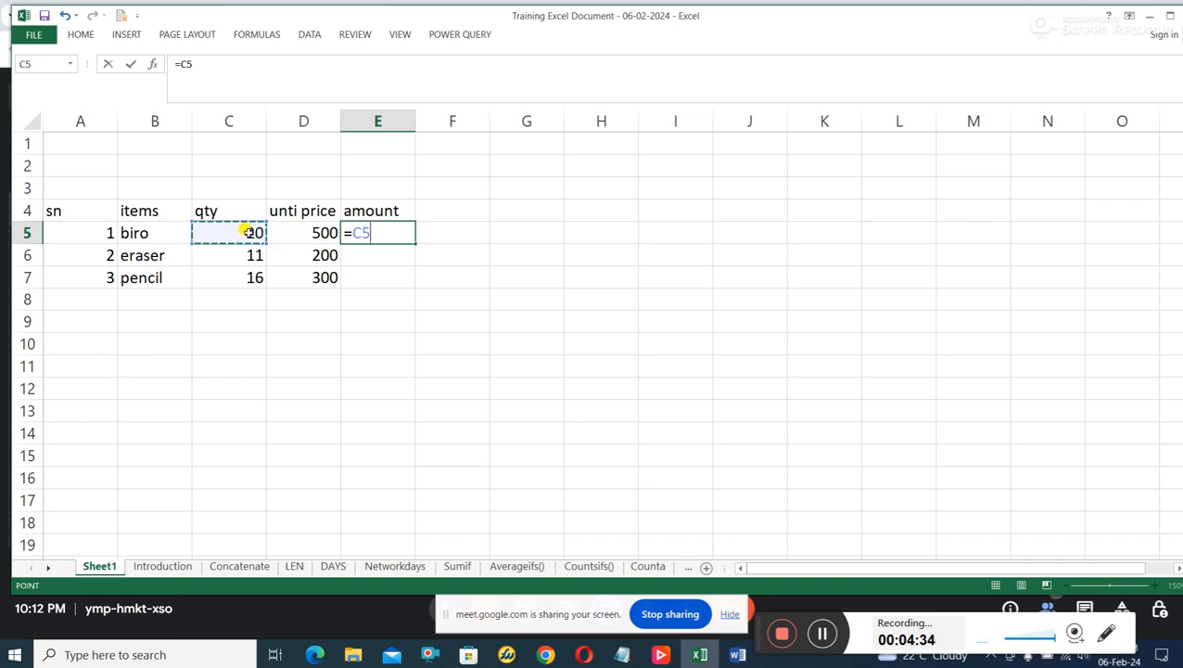
pyautogui.write('*')
pyautogui.click(288, 232)
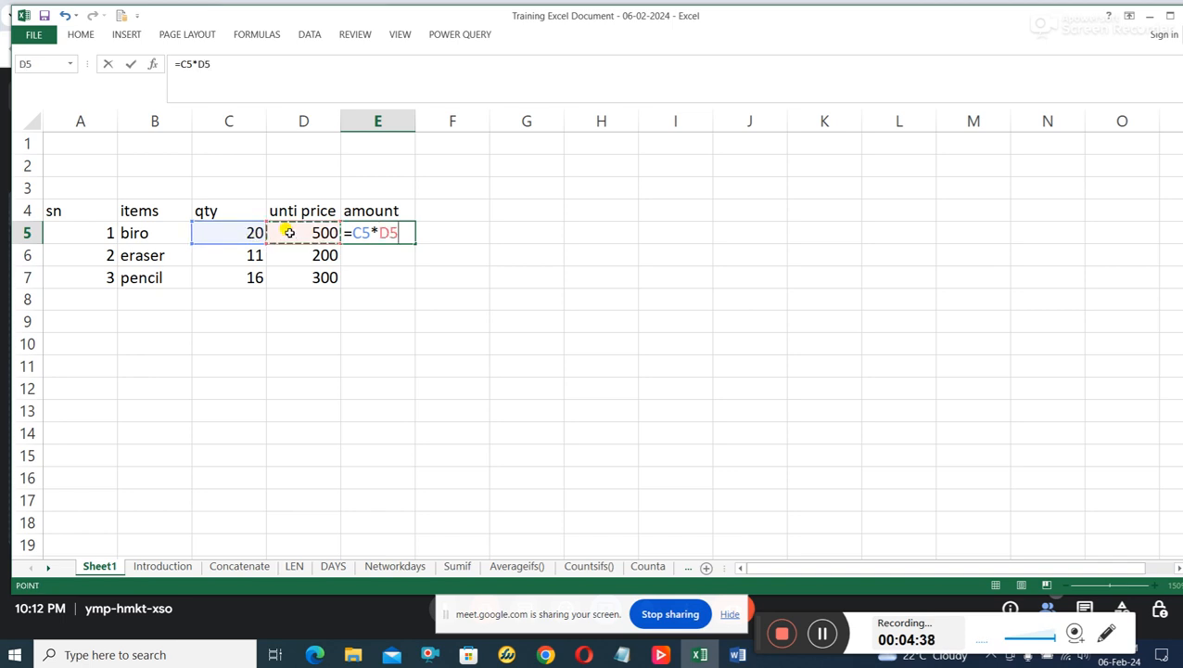
pyautogui.press('Return')
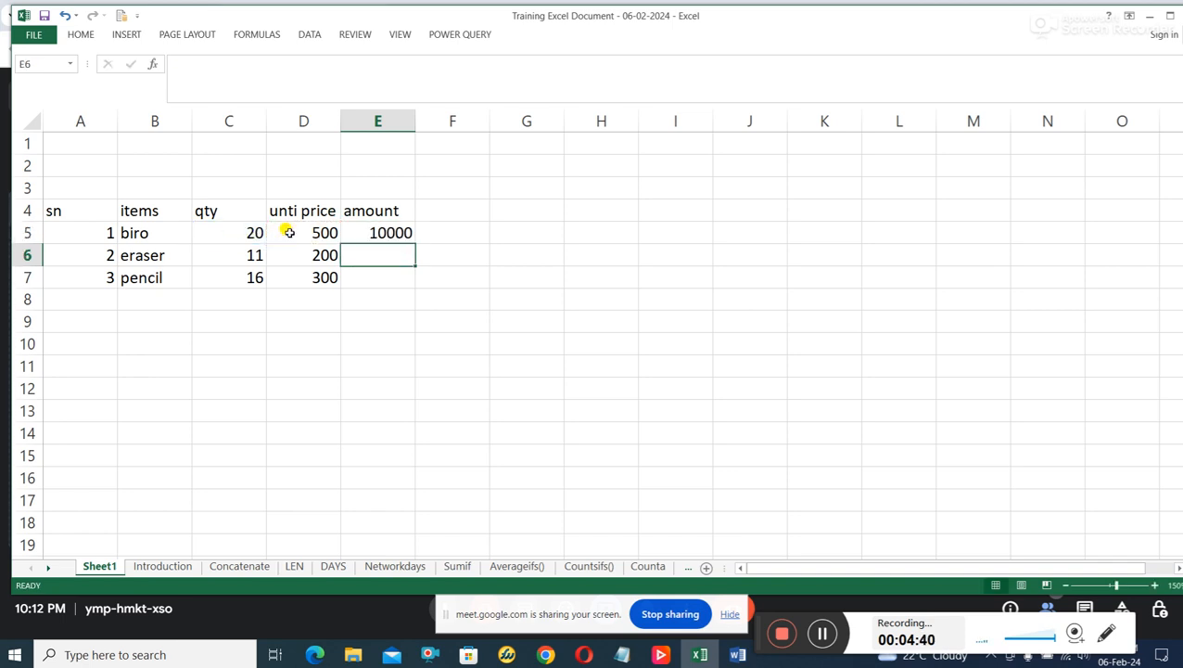
# Copy the amount formula from E5 down through E7 for the eraser and pencil rows.
pyautogui.click(380, 230)
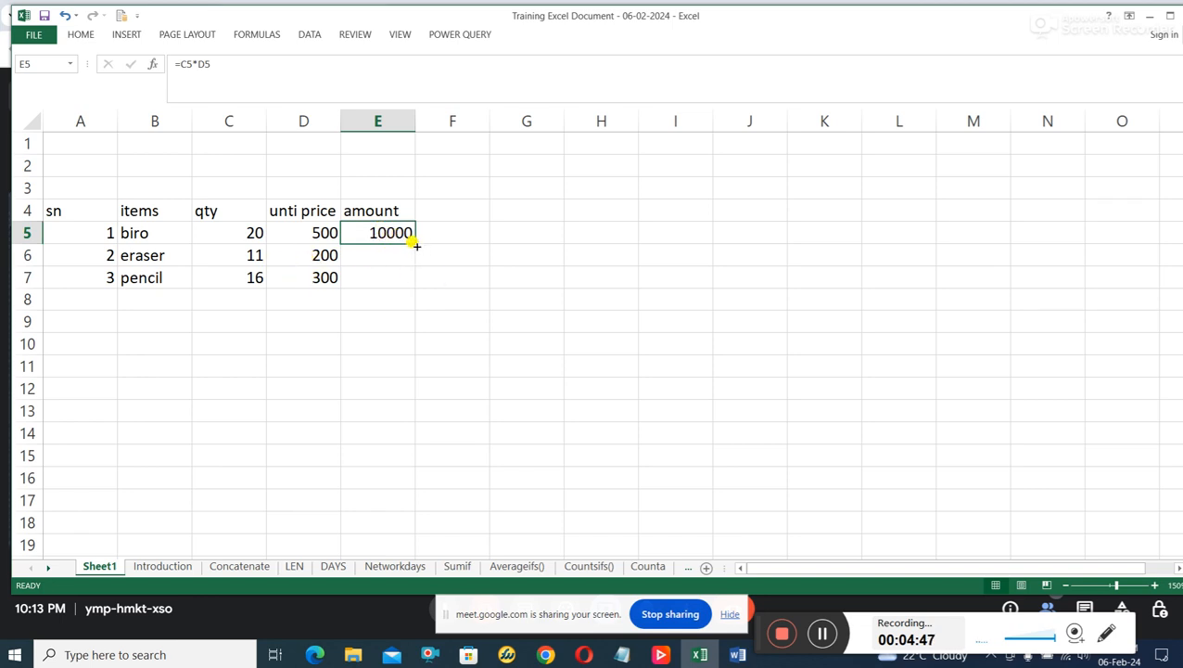
pyautogui.moveTo(415, 242); pyautogui.dragTo(408, 282)
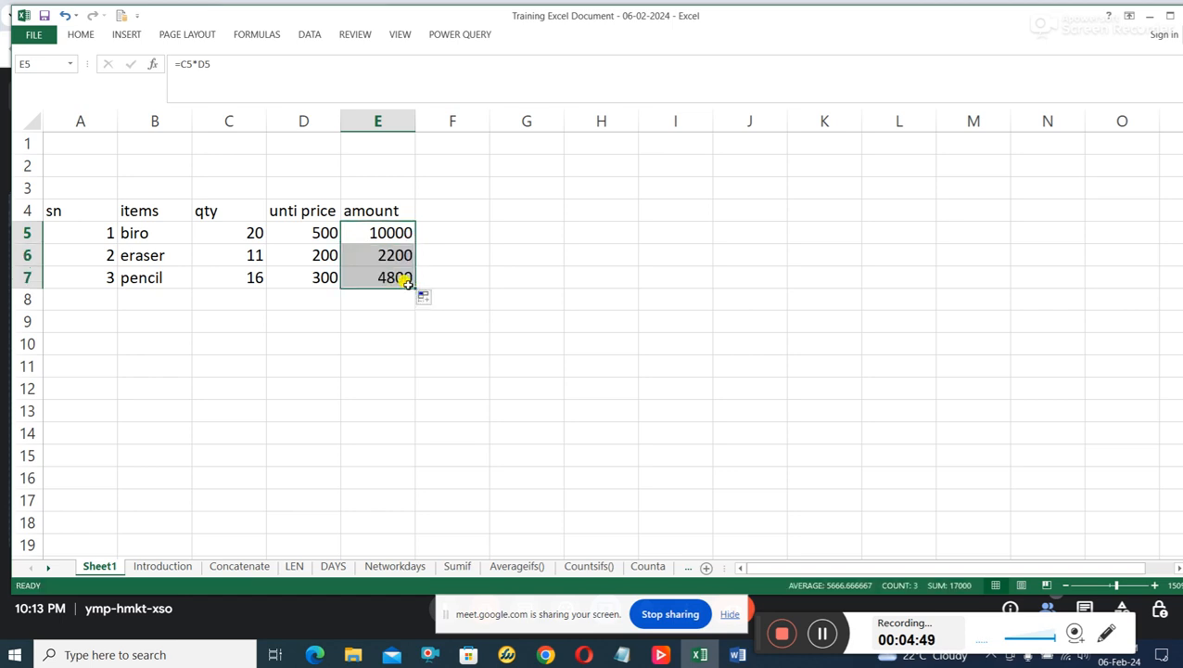
pyautogui.click(457, 261)
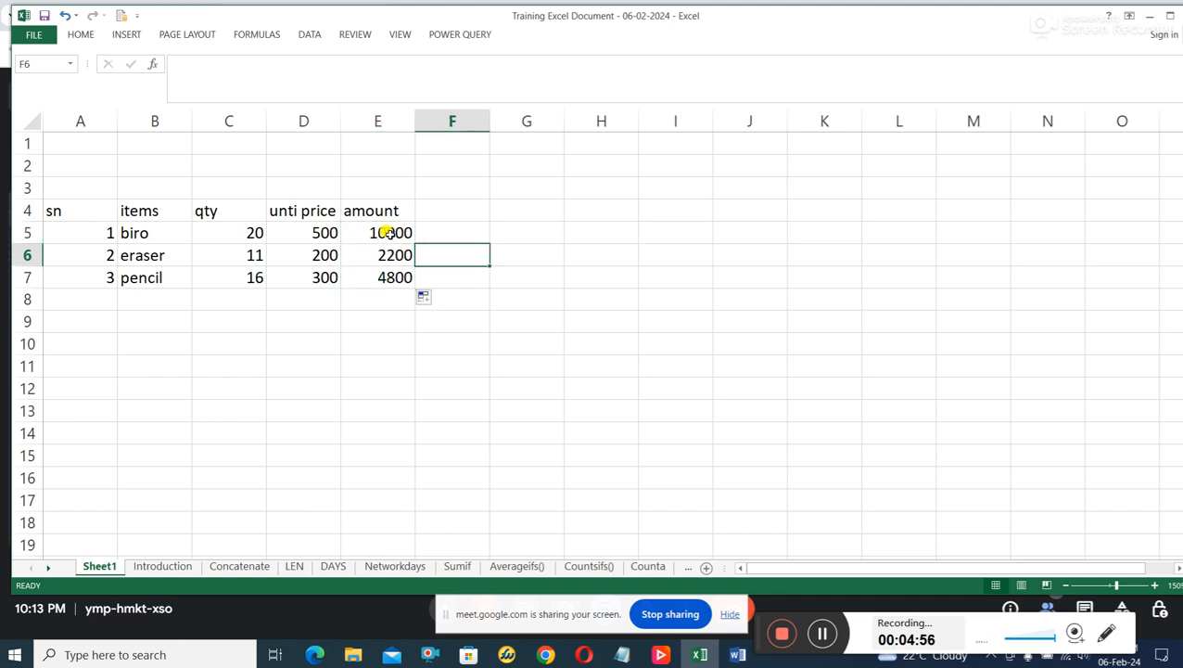
# Apply the Comma Style number format to the amounts in E5 to E7.
pyautogui.moveTo(385, 232); pyautogui.dragTo(383, 270)
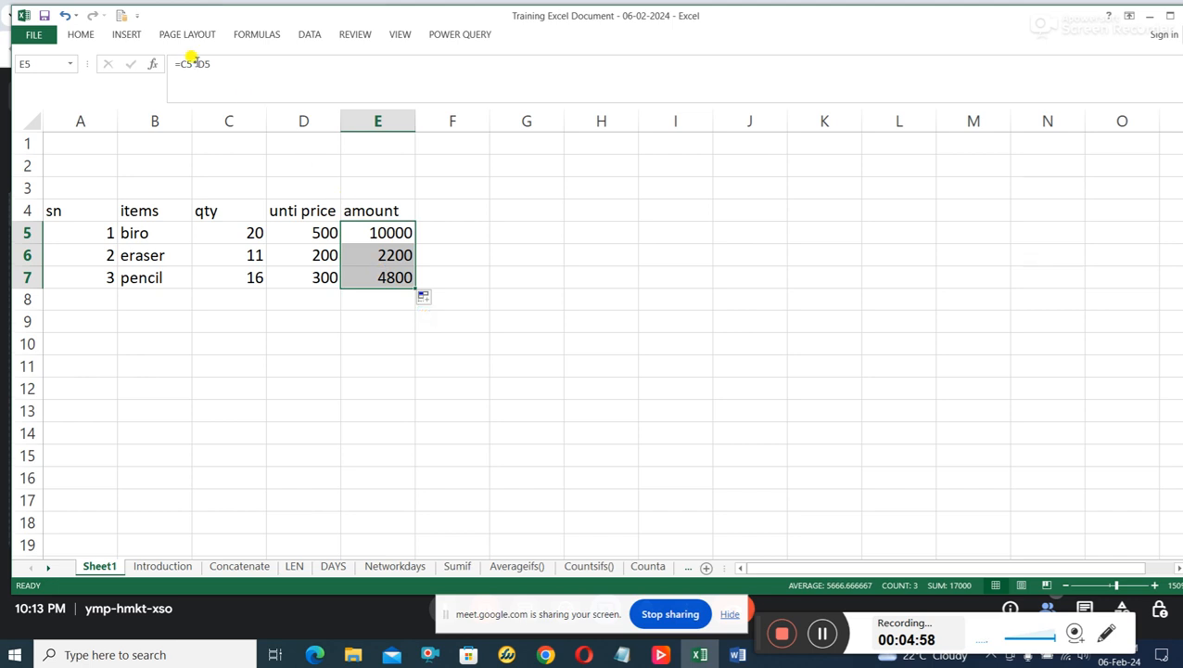
pyautogui.click(121, 37)
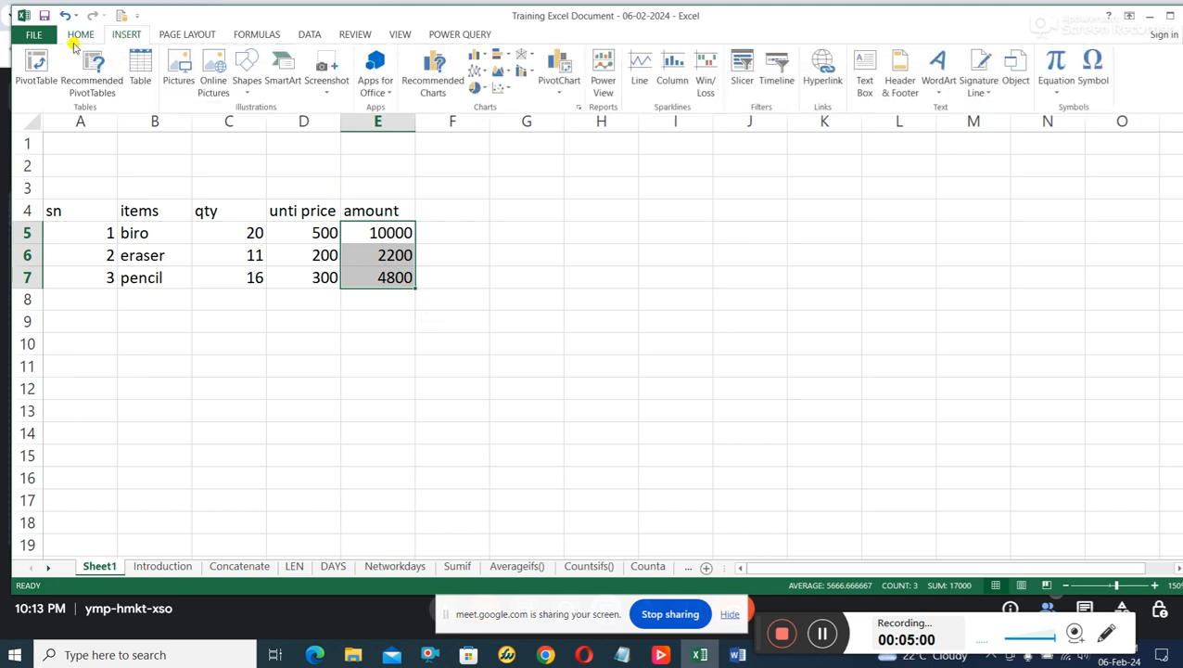
pyautogui.click(76, 35)
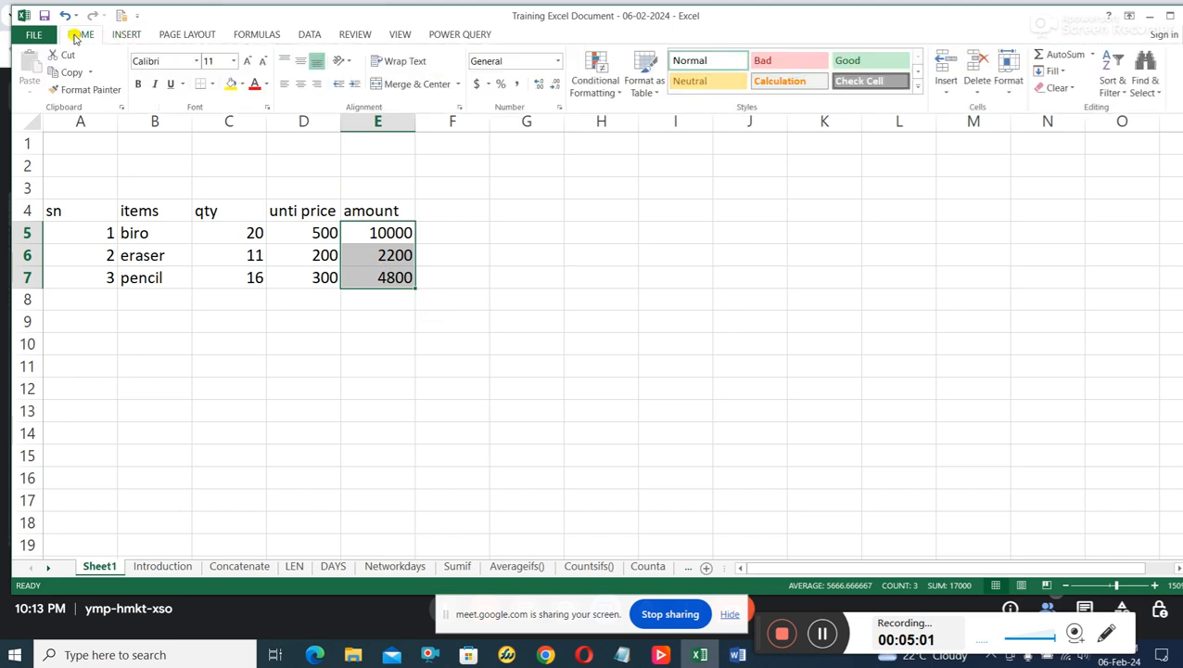
pyautogui.click(516, 86)
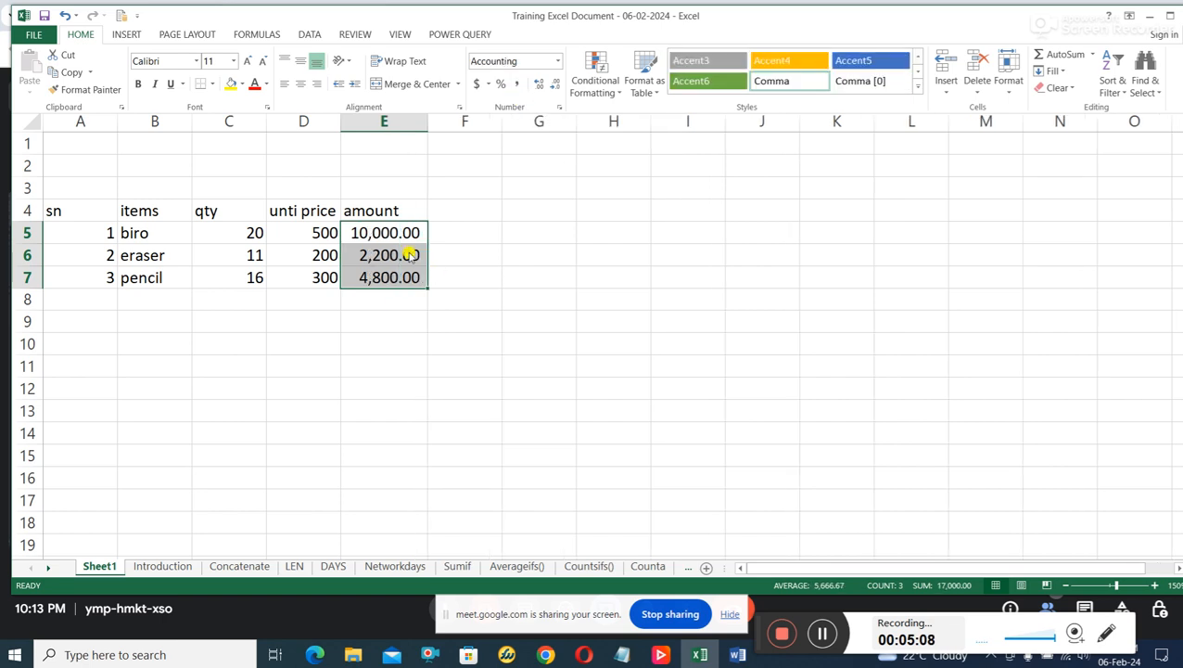
pyautogui.hotkey('ctrl', 'F1')
# Apply the Comma Style number format to the unit prices in D5 to D7.
pyautogui.click(320, 230)
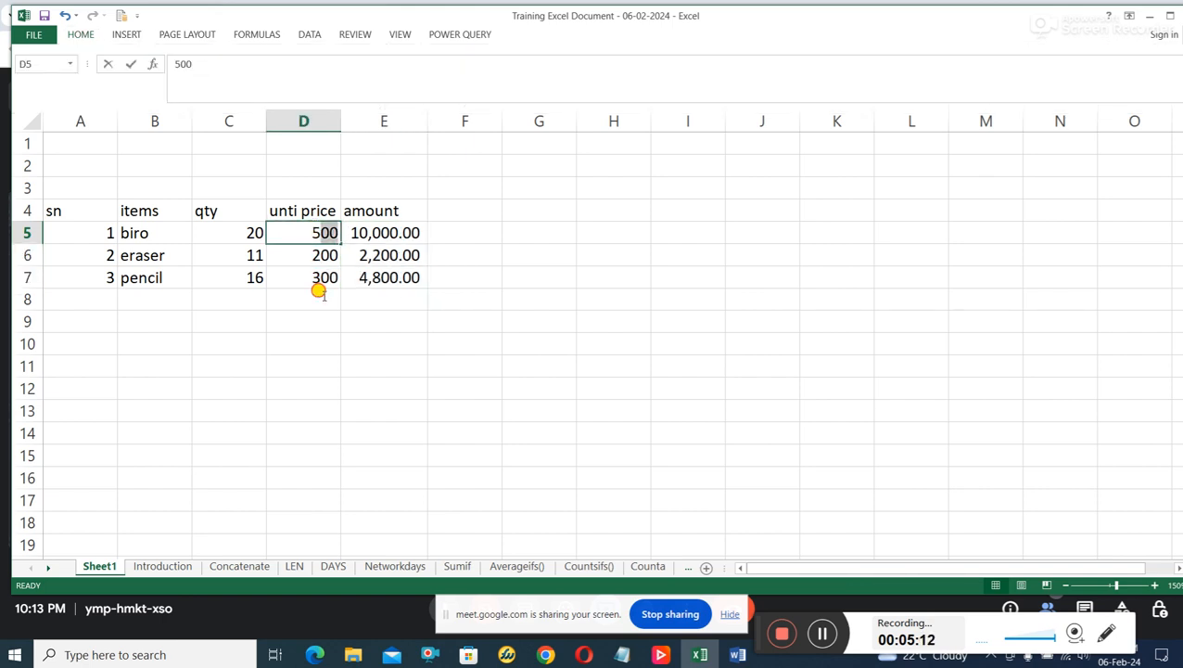
pyautogui.click(319, 248)
pyautogui.moveTo(317, 231); pyautogui.dragTo(312, 271)
pyautogui.click(87, 34)
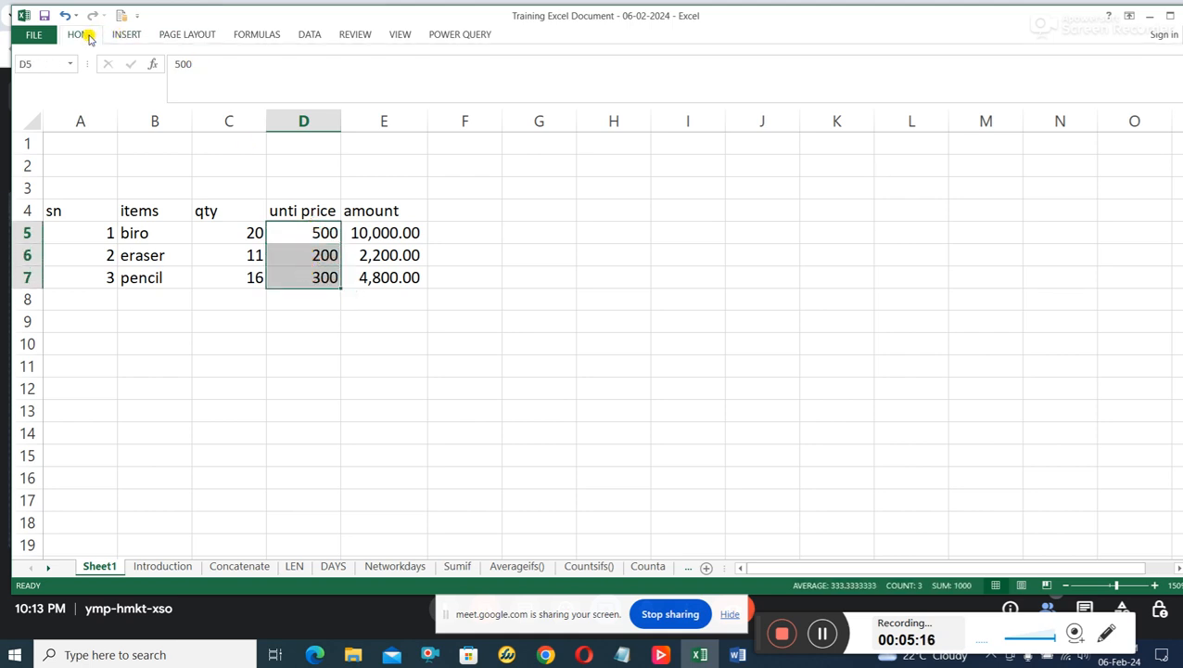
pyautogui.click(517, 83)
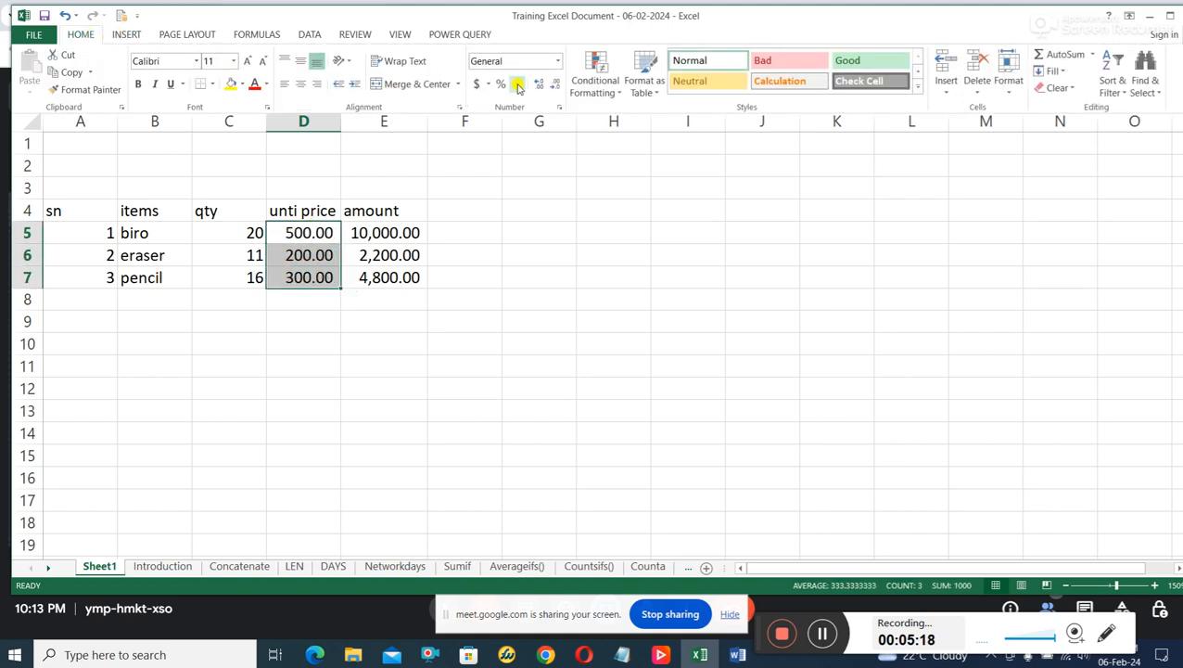
pyautogui.click(325, 283)
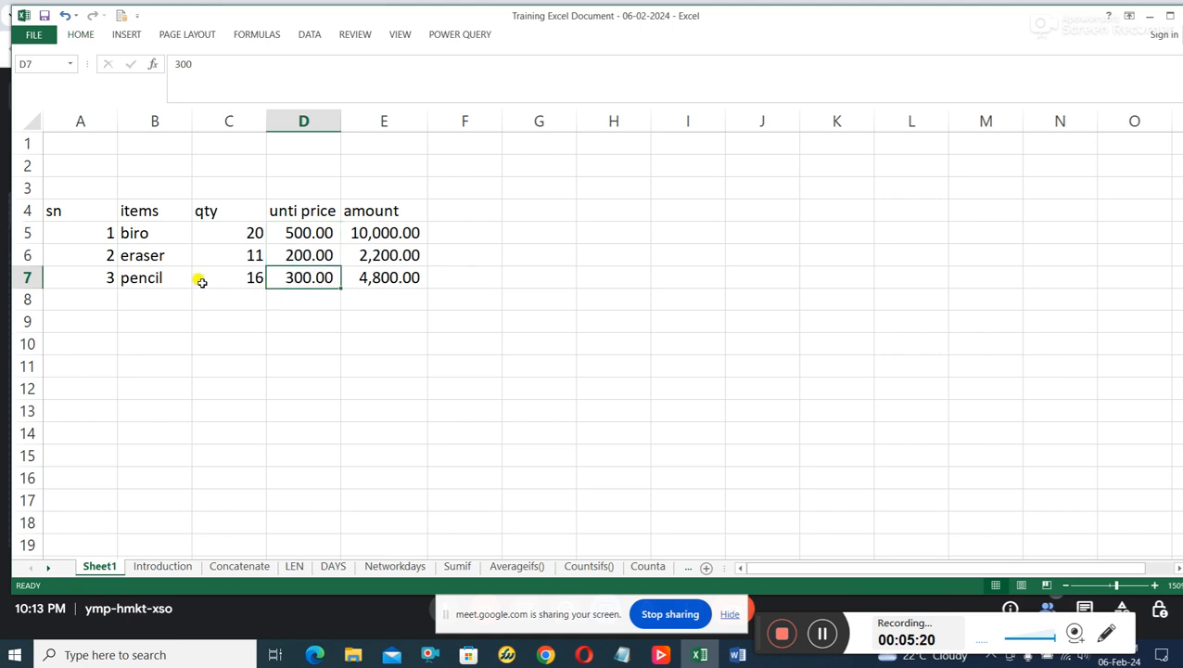
# Put a Thick Box Border around the whole item table, A4 to E7.
pyautogui.moveTo(90, 210); pyautogui.dragTo(388, 275)
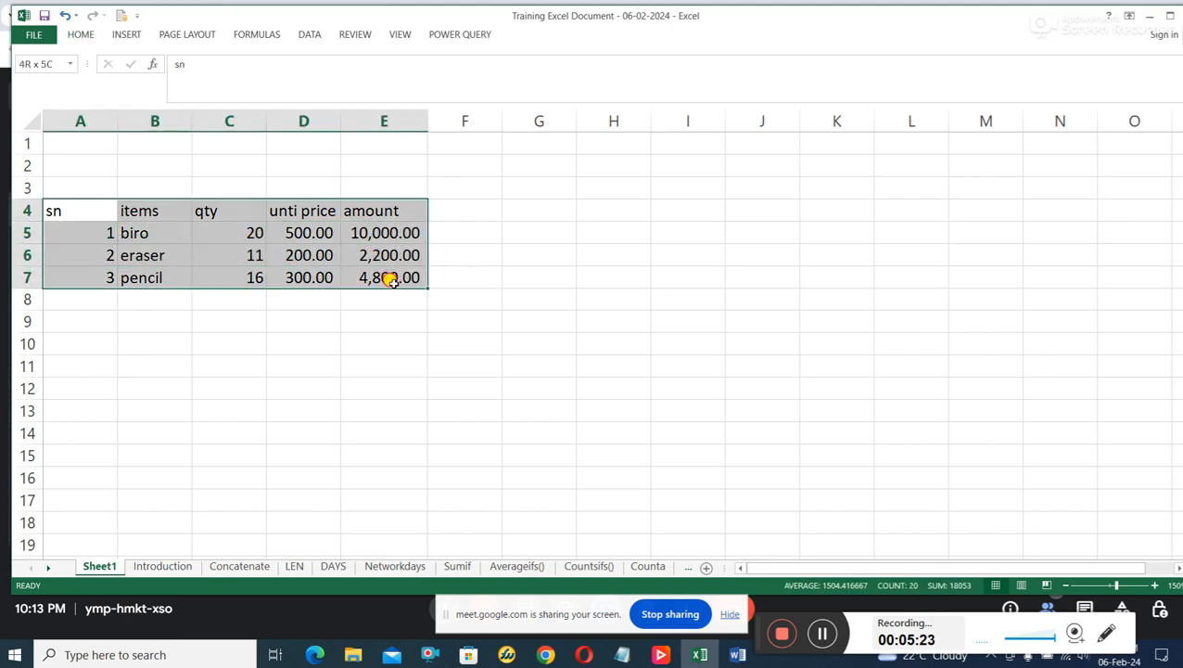
pyautogui.click(81, 35)
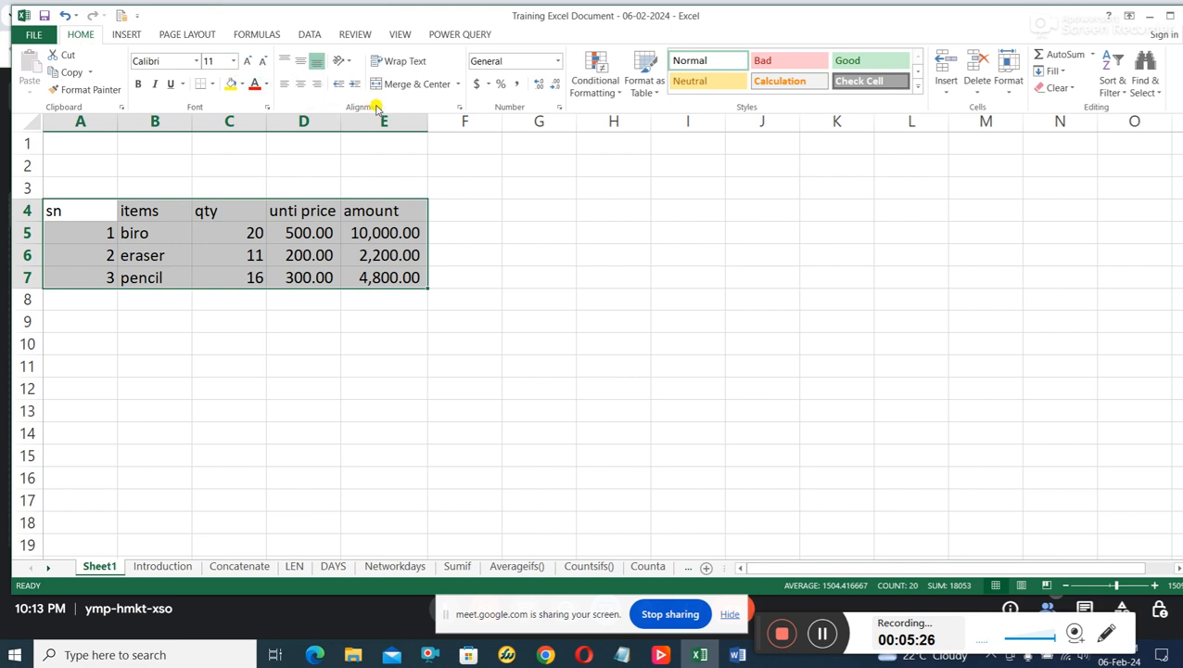
pyautogui.click(212, 84)
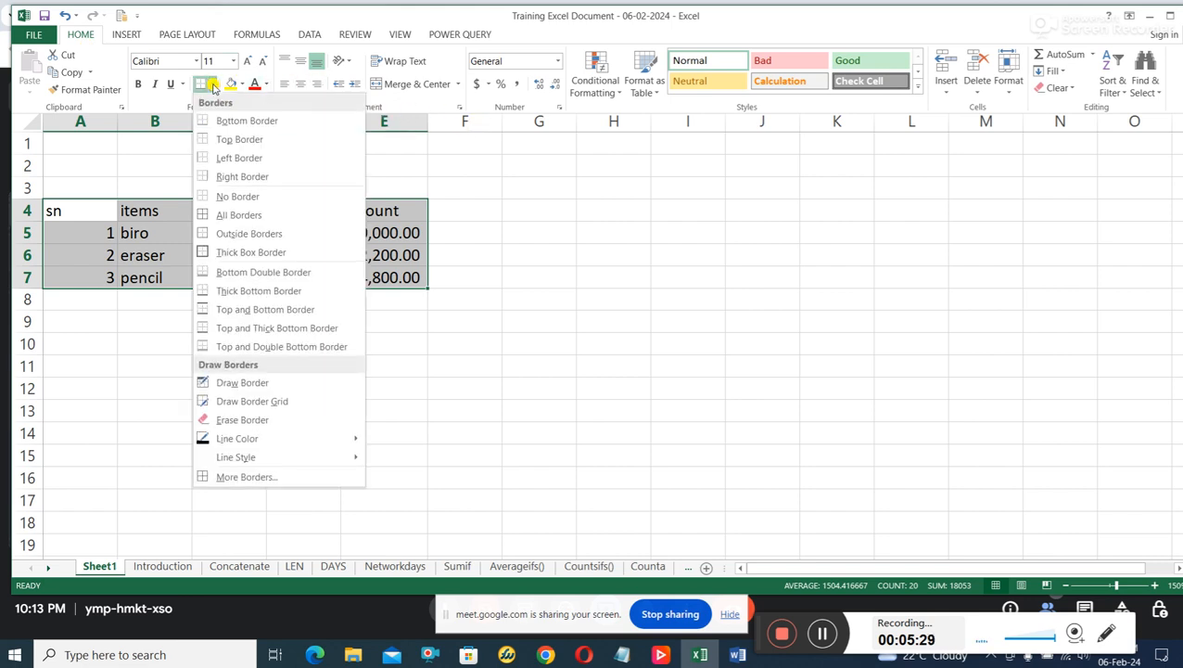
pyautogui.click(242, 253)
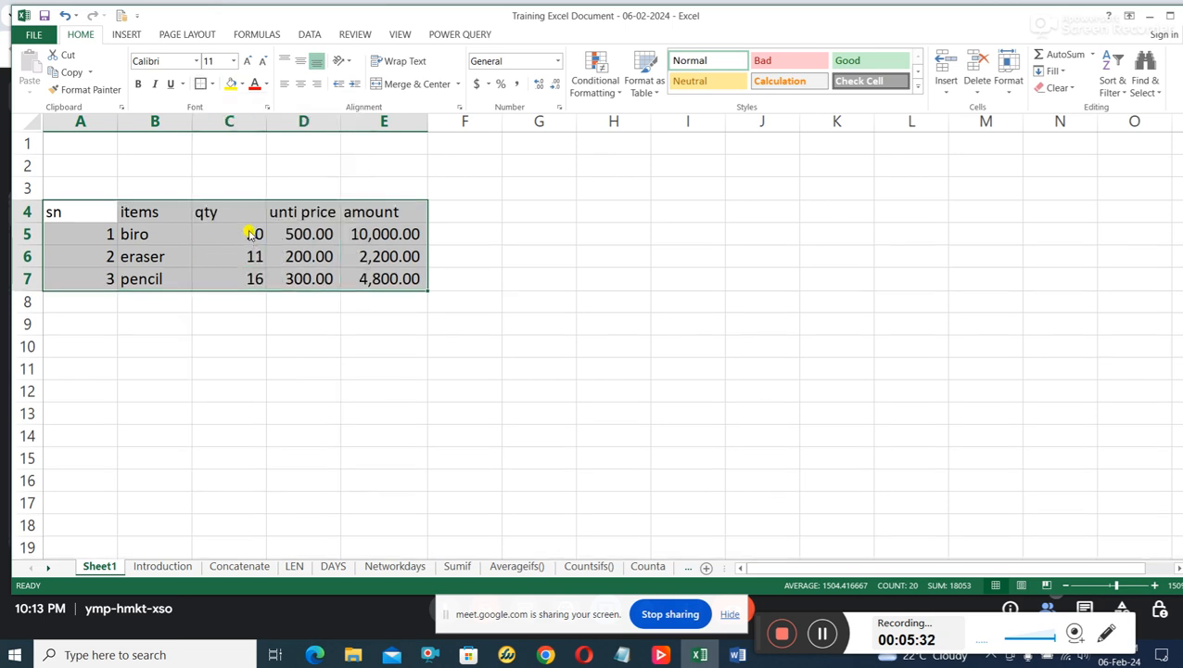
# Add a Thick Box Border around the header row A4 to E4 and centre its text horizontally.
pyautogui.click(86, 207)
pyautogui.moveTo(85, 208); pyautogui.dragTo(350, 212)
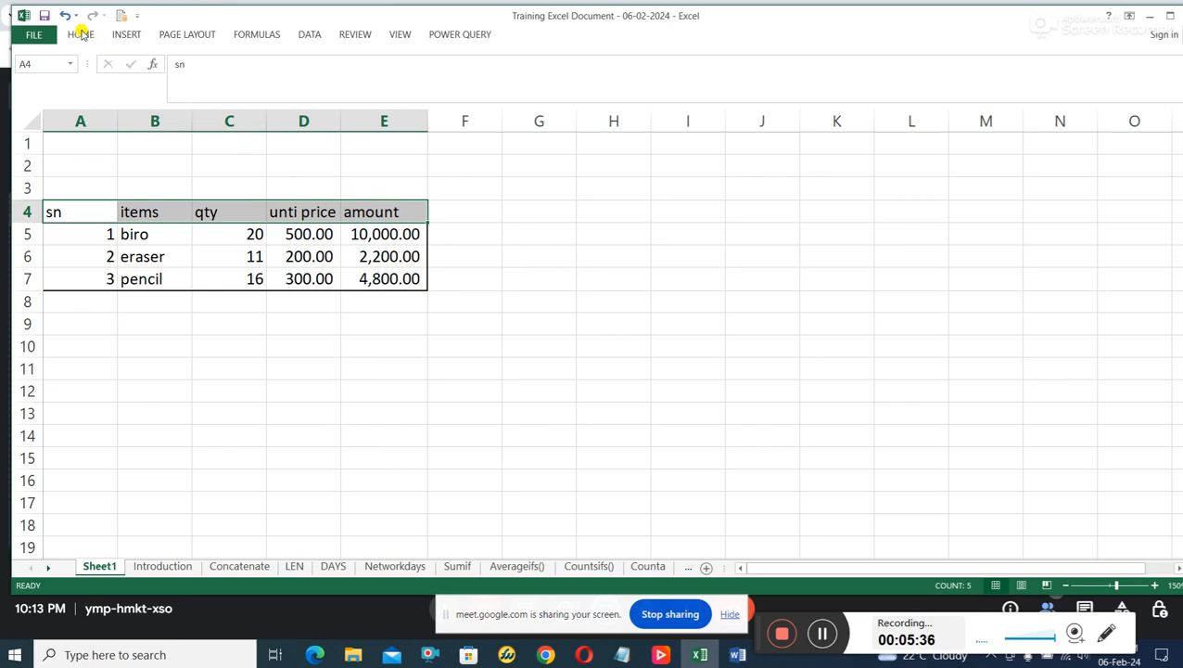
pyautogui.click(80, 34)
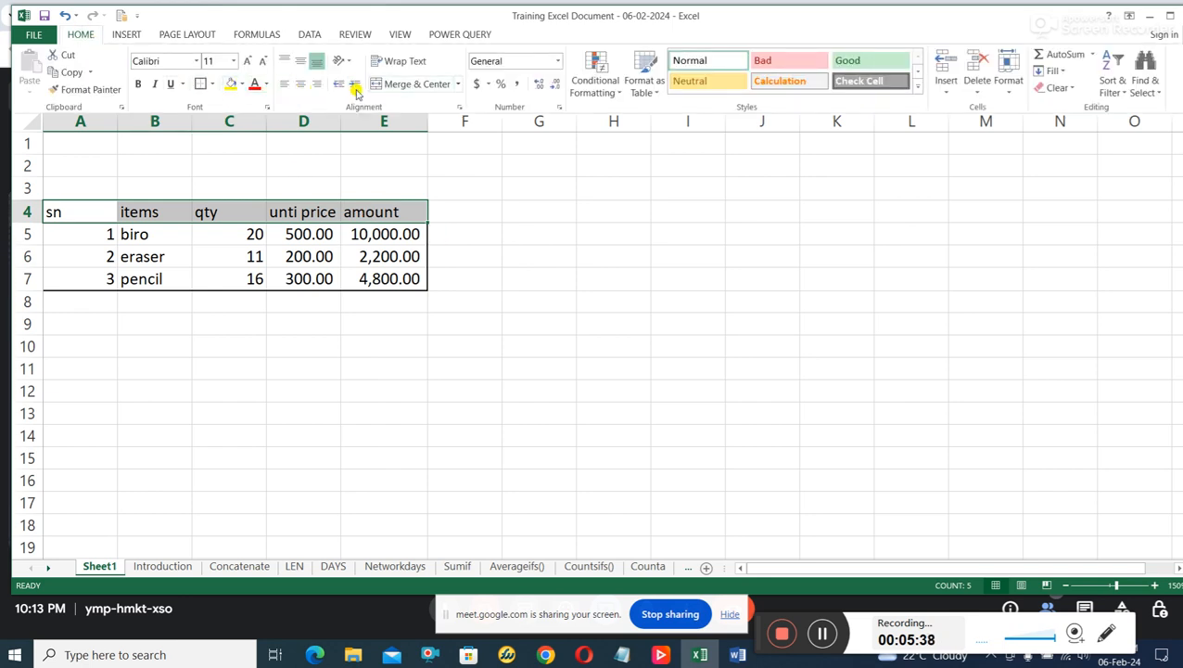
pyautogui.click(202, 87)
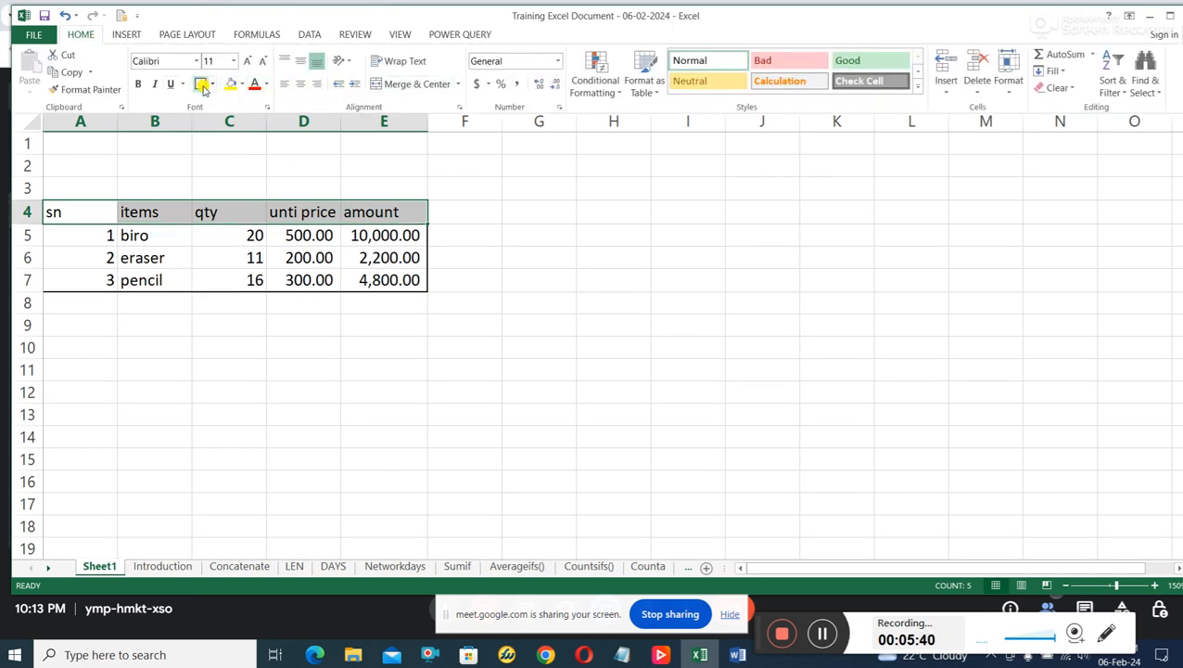
pyautogui.click(301, 84)
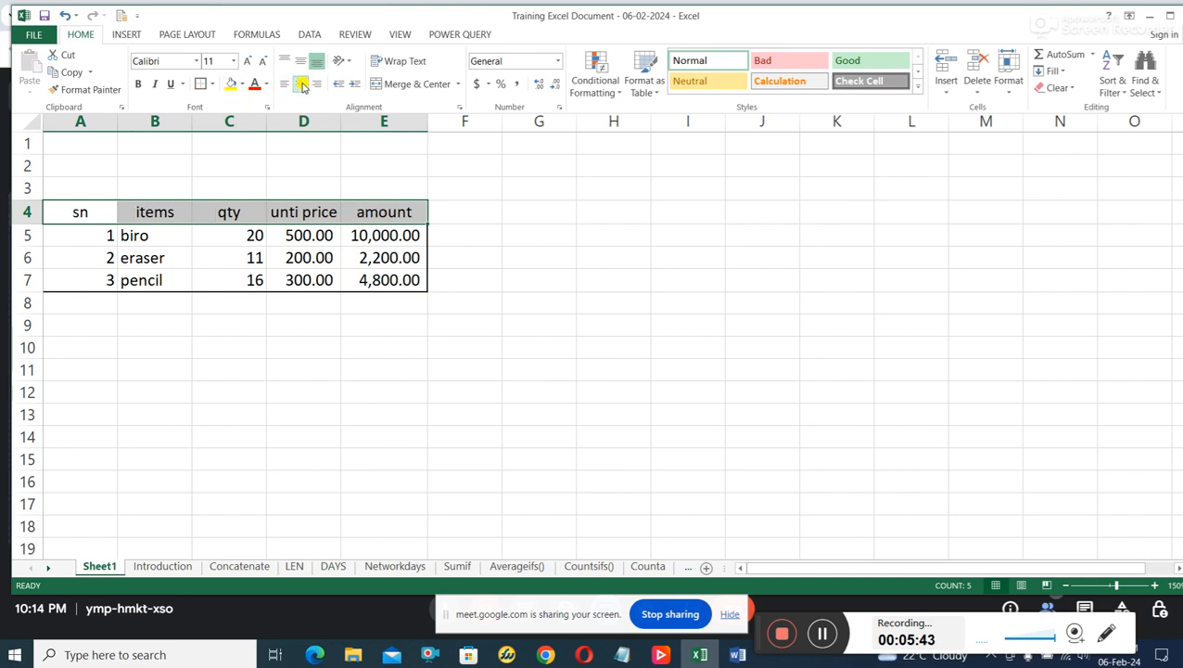
# Centre the contents of the whole item table, A4 to E7, horizontally.
pyautogui.click(81, 211)
pyautogui.click(95, 206)
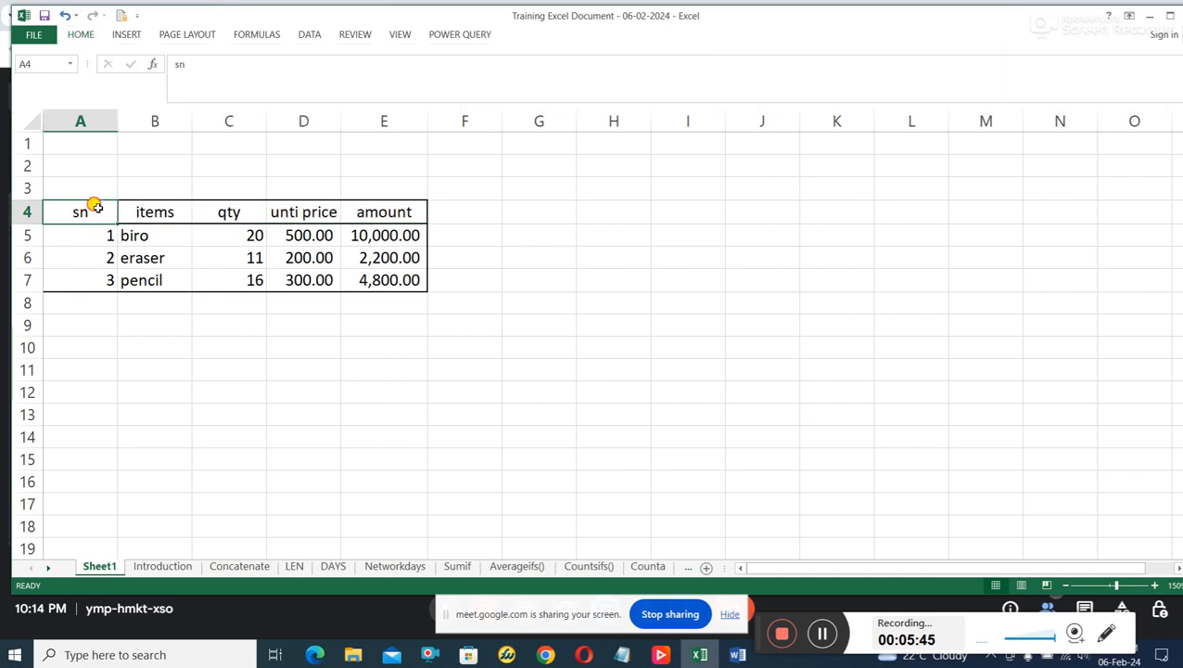
pyautogui.moveTo(95, 206); pyautogui.dragTo(368, 272)
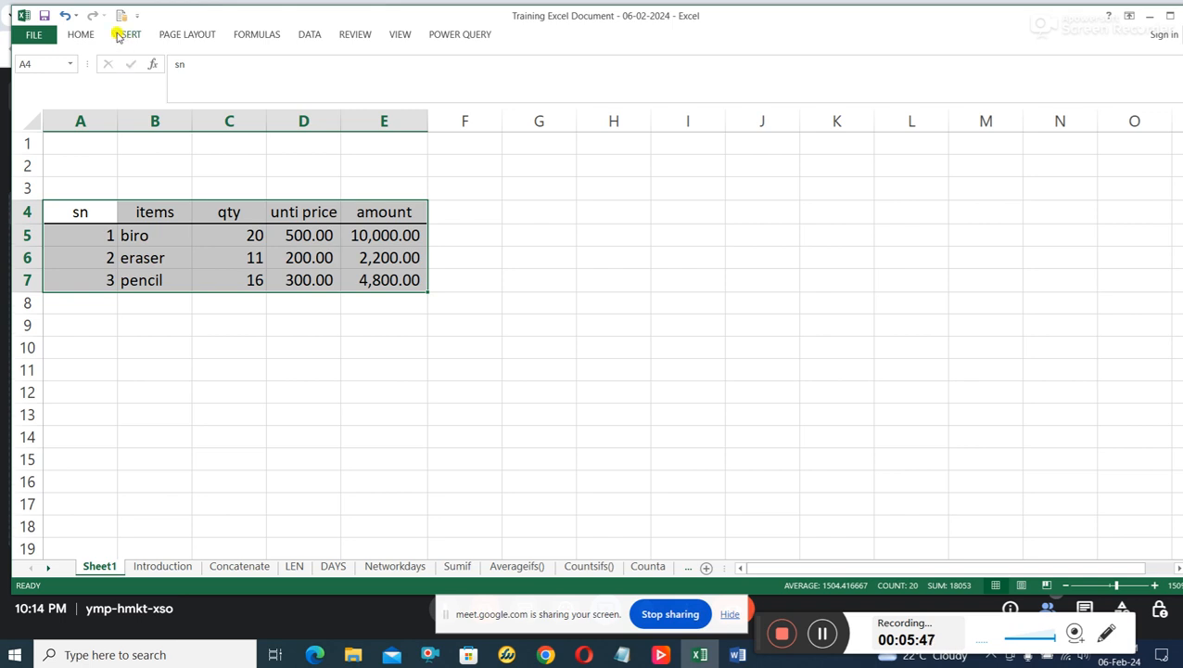
pyautogui.click(81, 34)
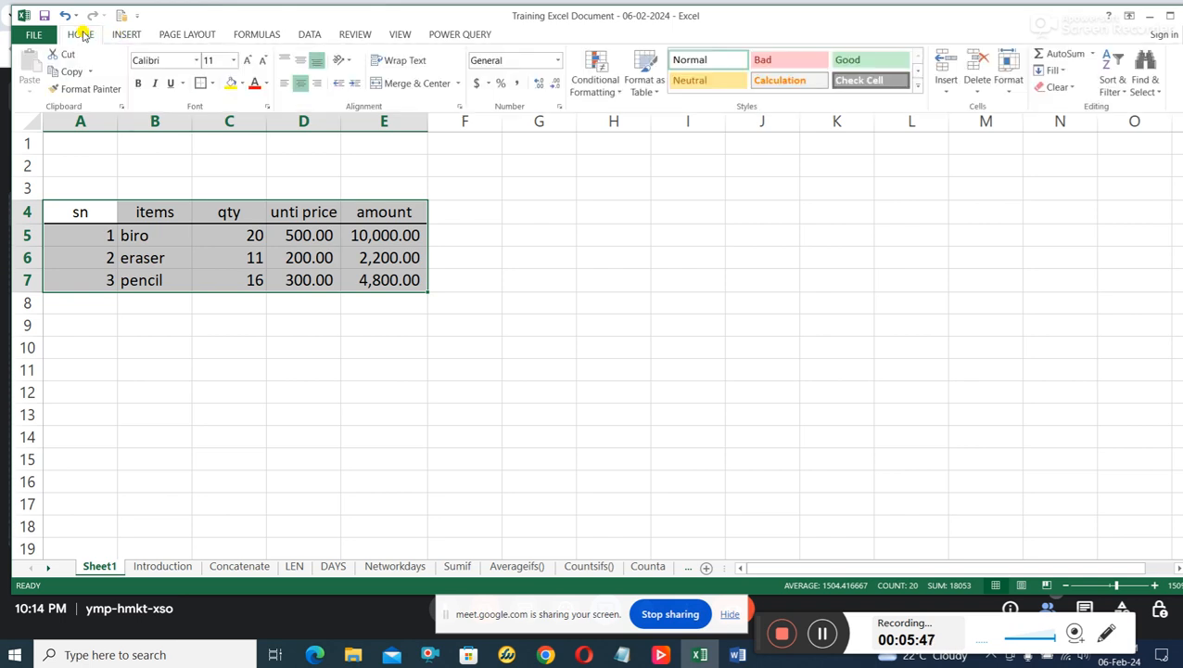
pyautogui.click(300, 83)
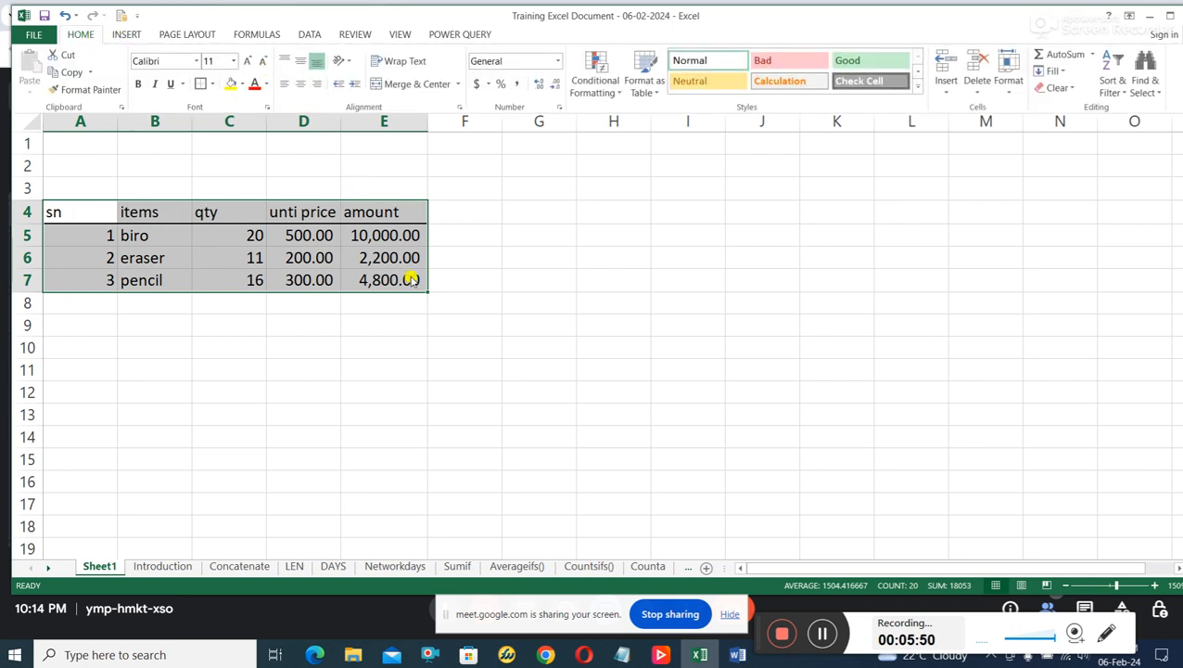
pyautogui.click(300, 84)
pyautogui.hotkey('ctrl', 'F1')
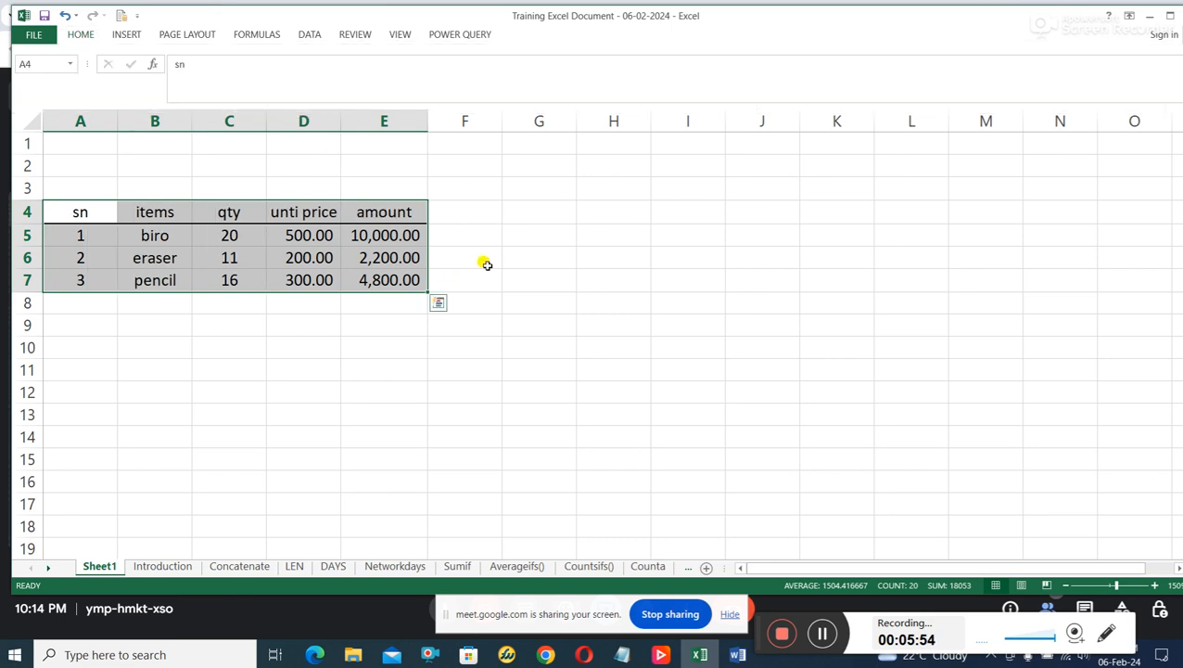
pyautogui.click(478, 260)
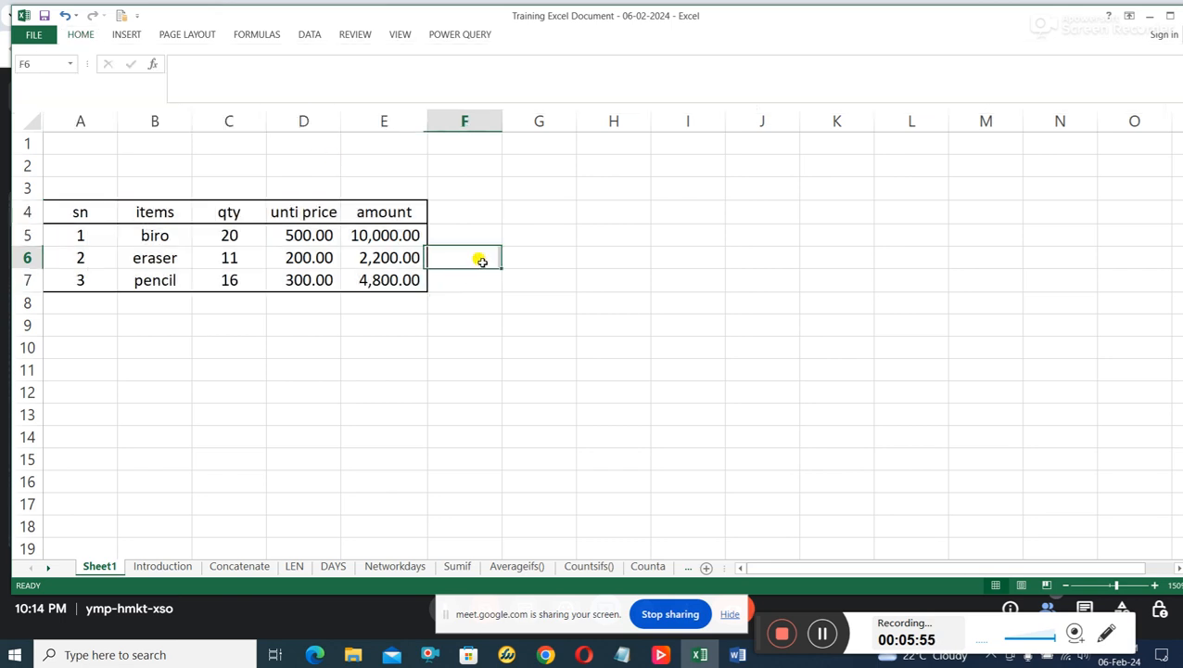
# Enter the label Total in D8, below the unit prices.
pyautogui.click(372, 306)
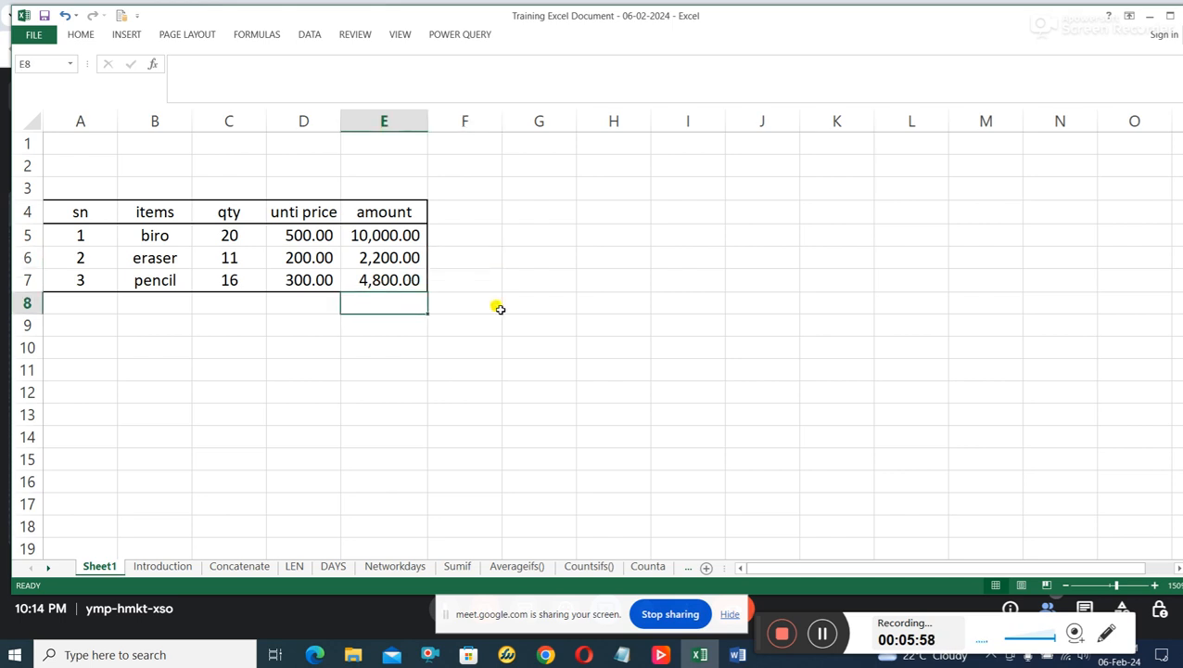
pyautogui.click(309, 306)
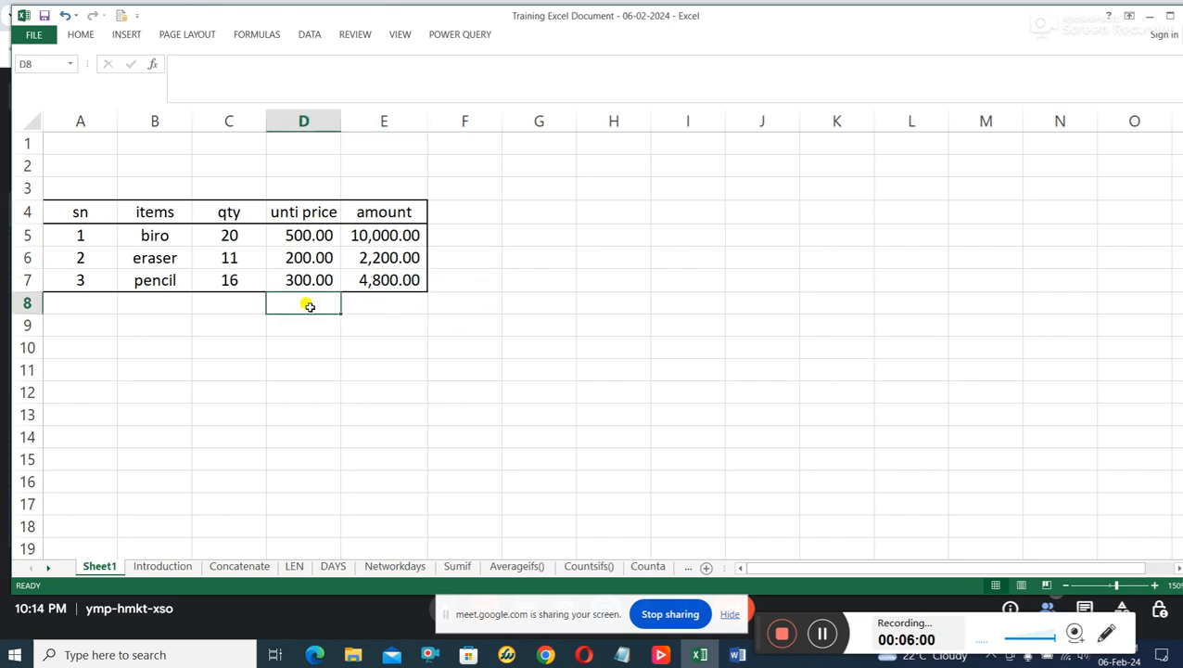
pyautogui.write('Tota')
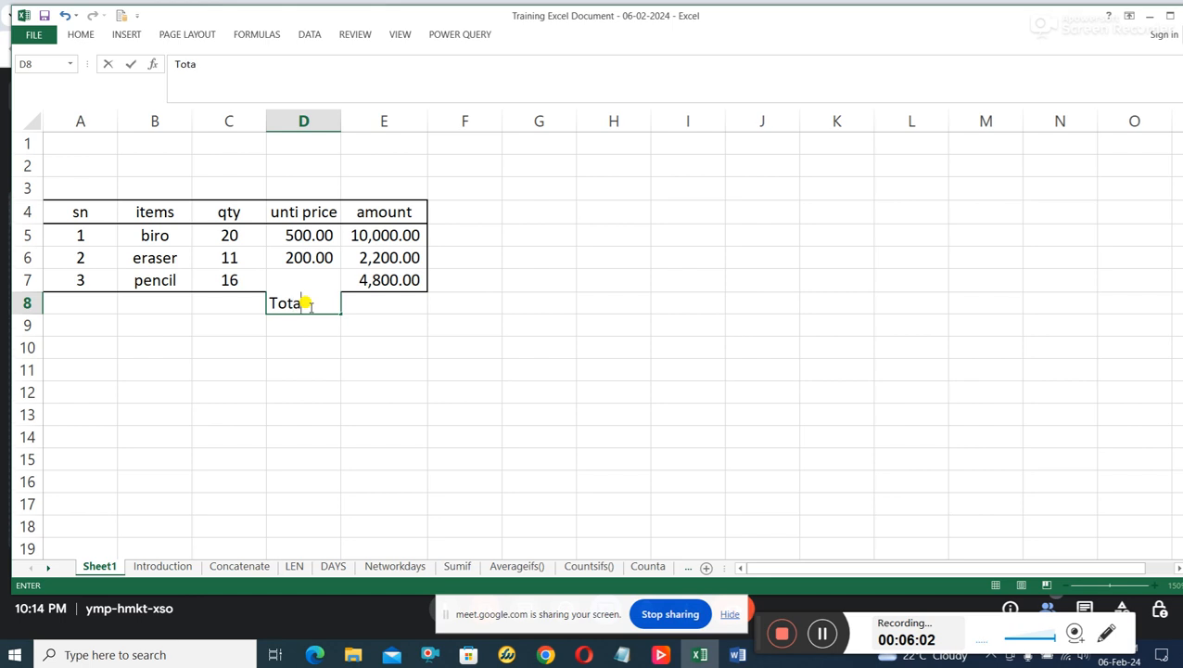
pyautogui.write('l')
pyautogui.click(397, 307)
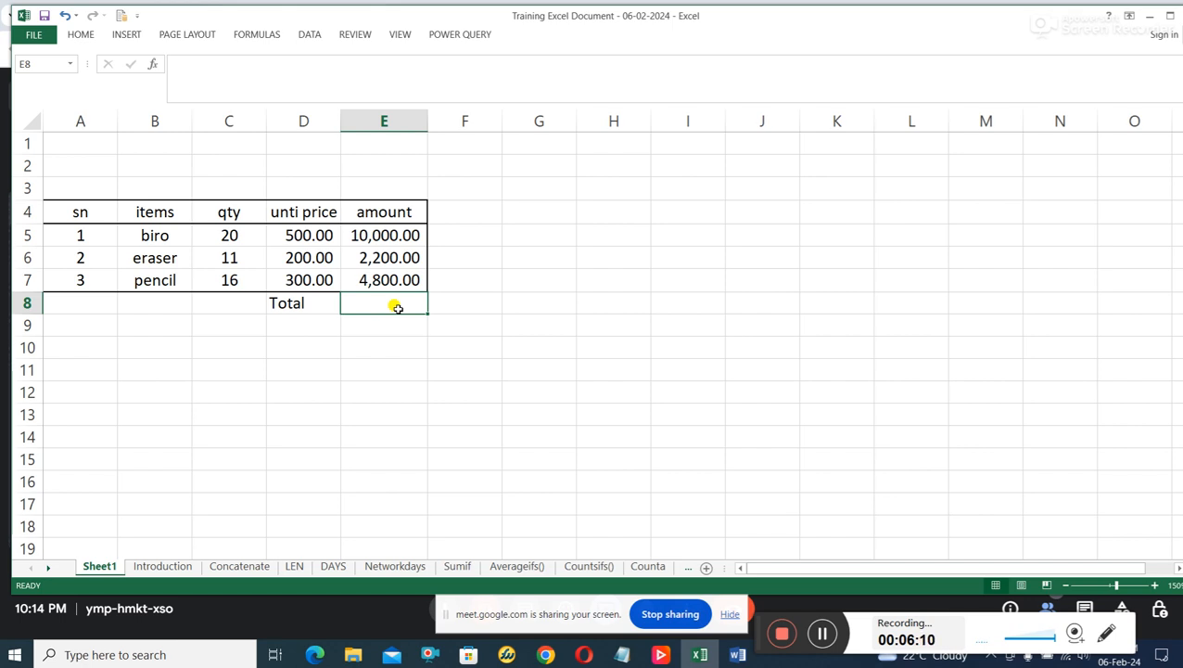
pyautogui.write('=')
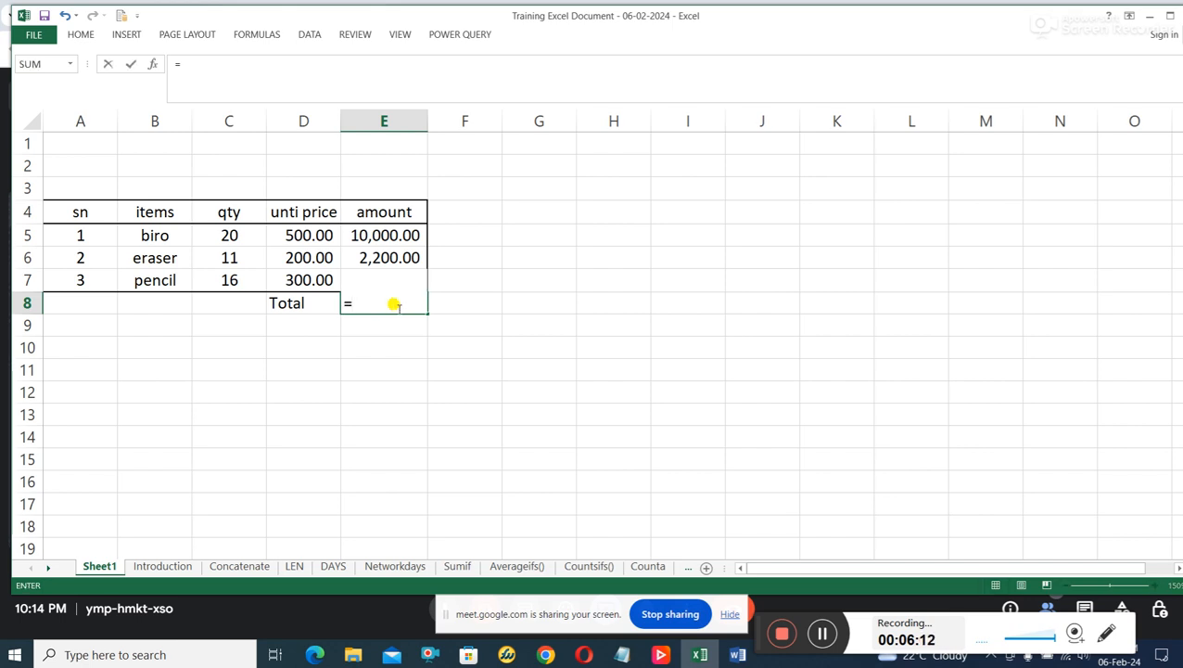
pyautogui.click(367, 231)
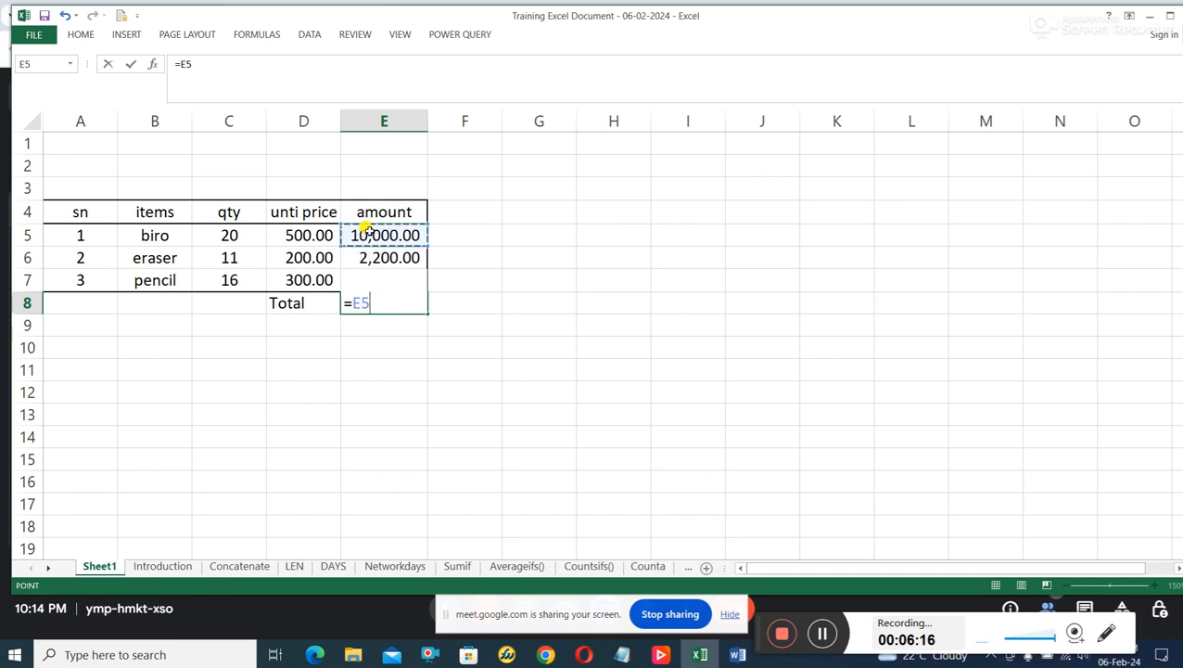
pyautogui.write('+')
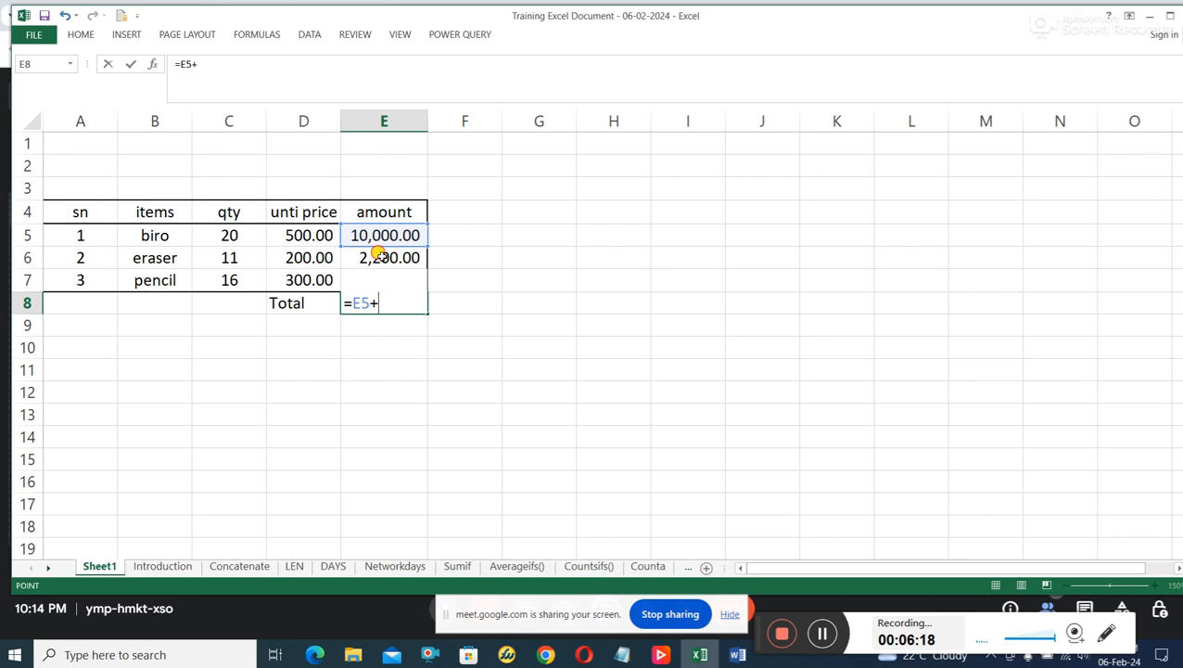
pyautogui.click(380, 257)
pyautogui.write('+')
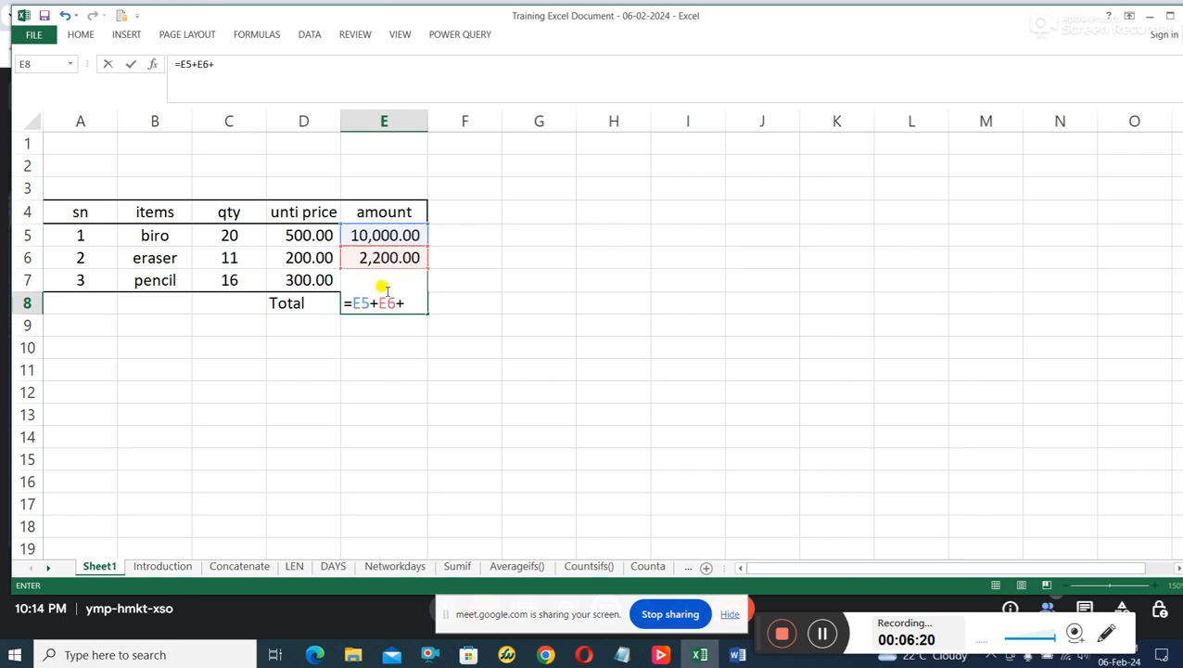
pyautogui.click(430, 272)
pyautogui.press('F2')
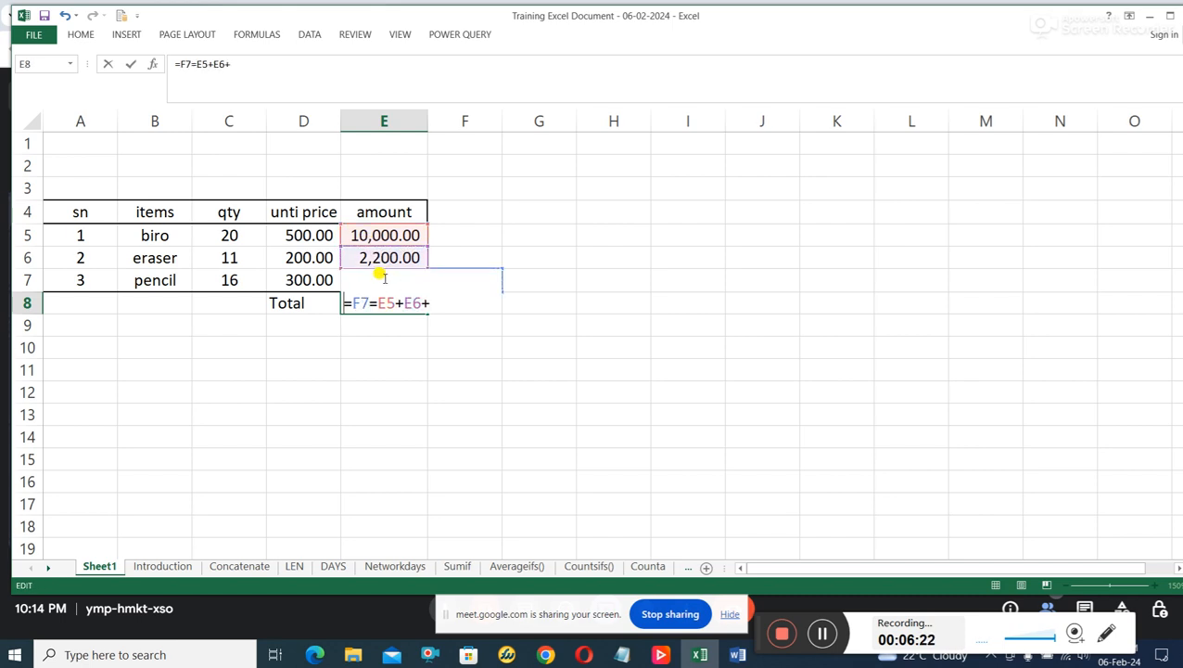
pyautogui.press('Escape')
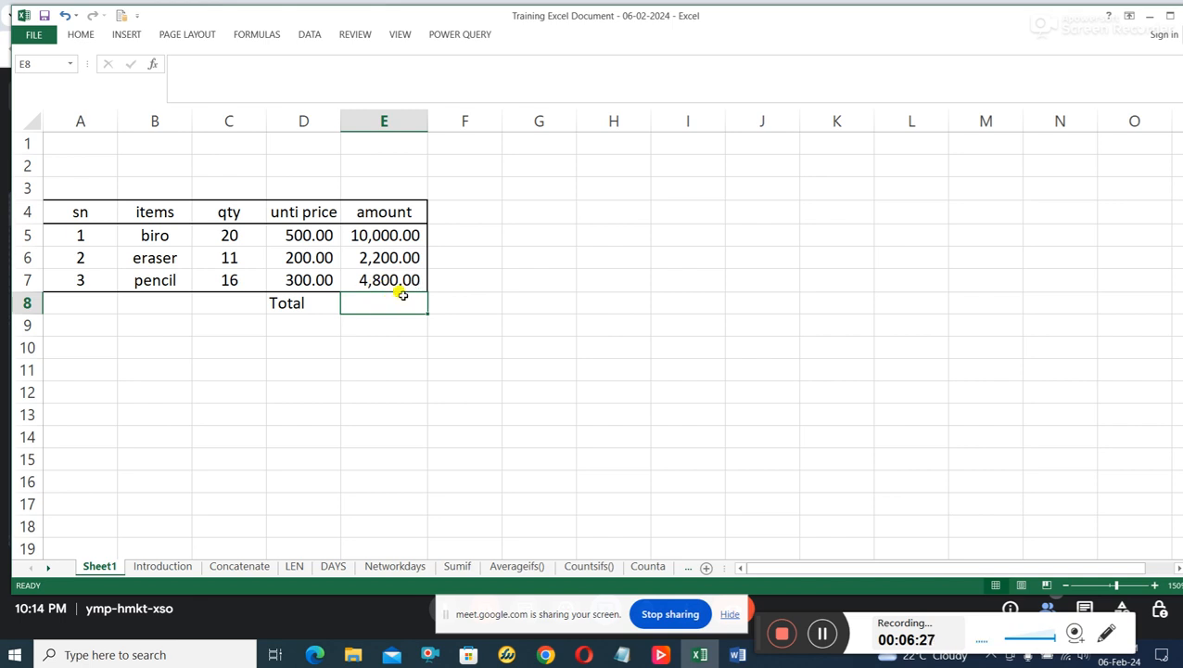
# Add up the three item amounts in E8 with the formula =E5+E6+E7.
pyautogui.write('=')
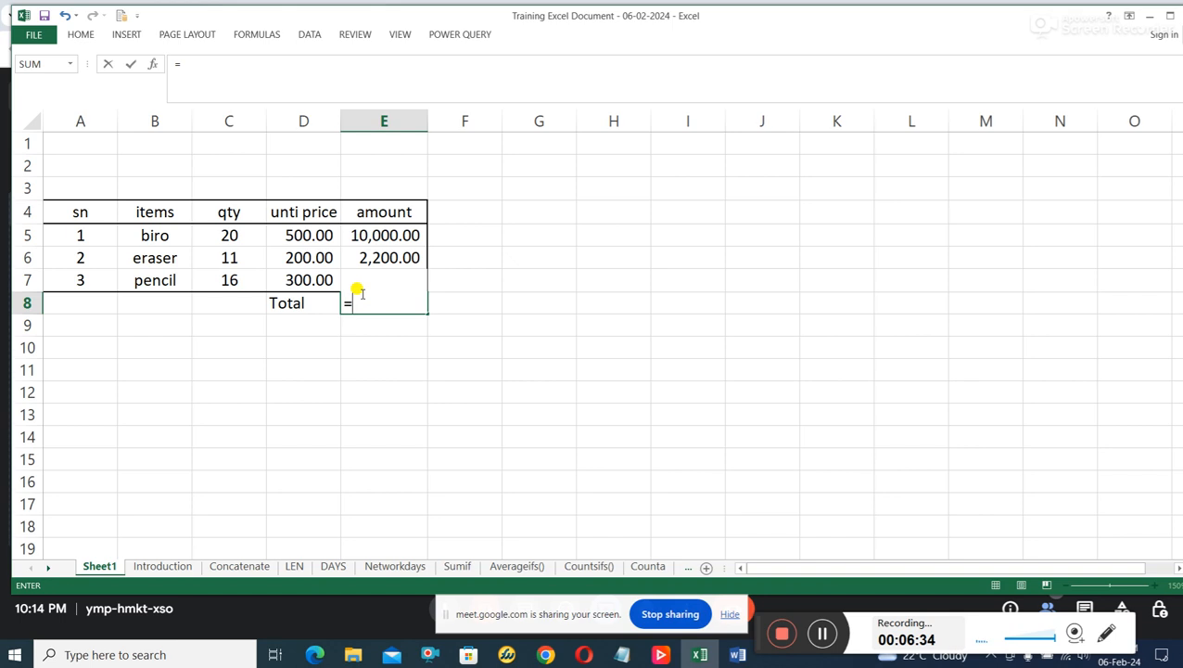
pyautogui.write('e5')
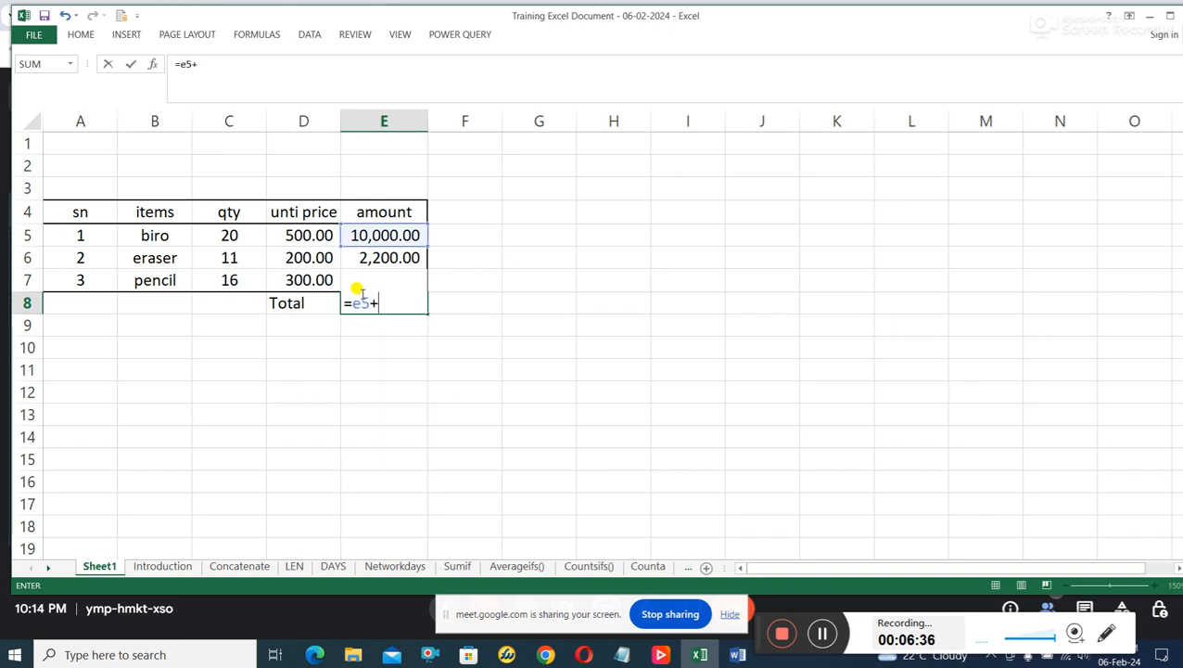
pyautogui.write('+e6')
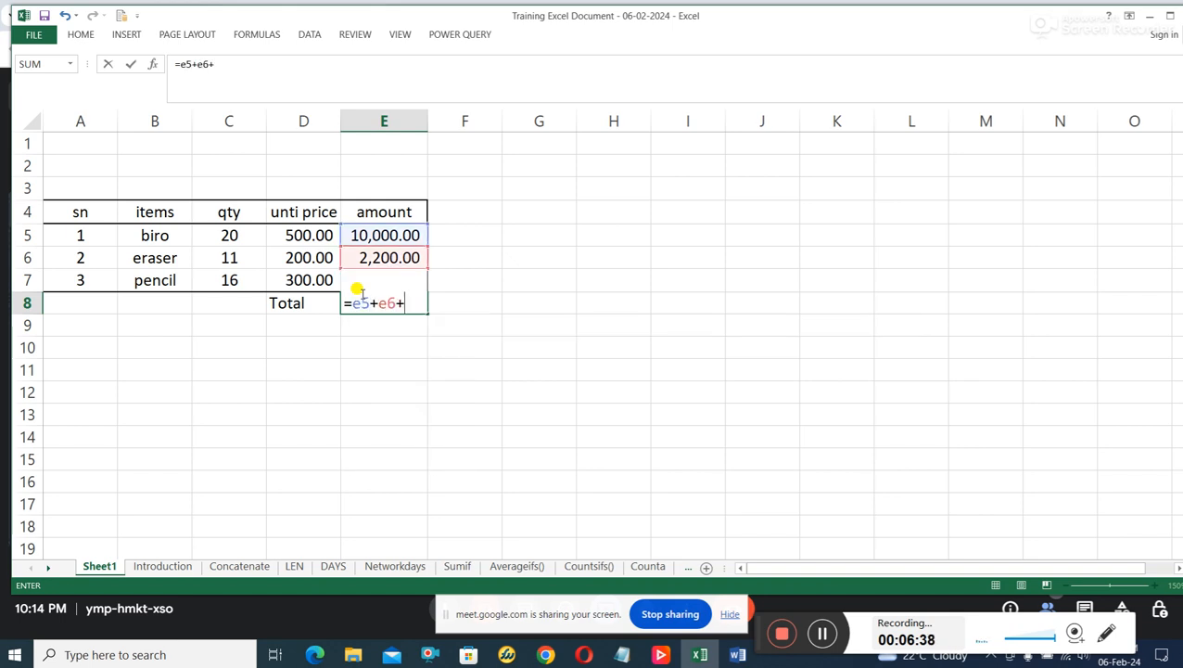
pyautogui.write('+e7')
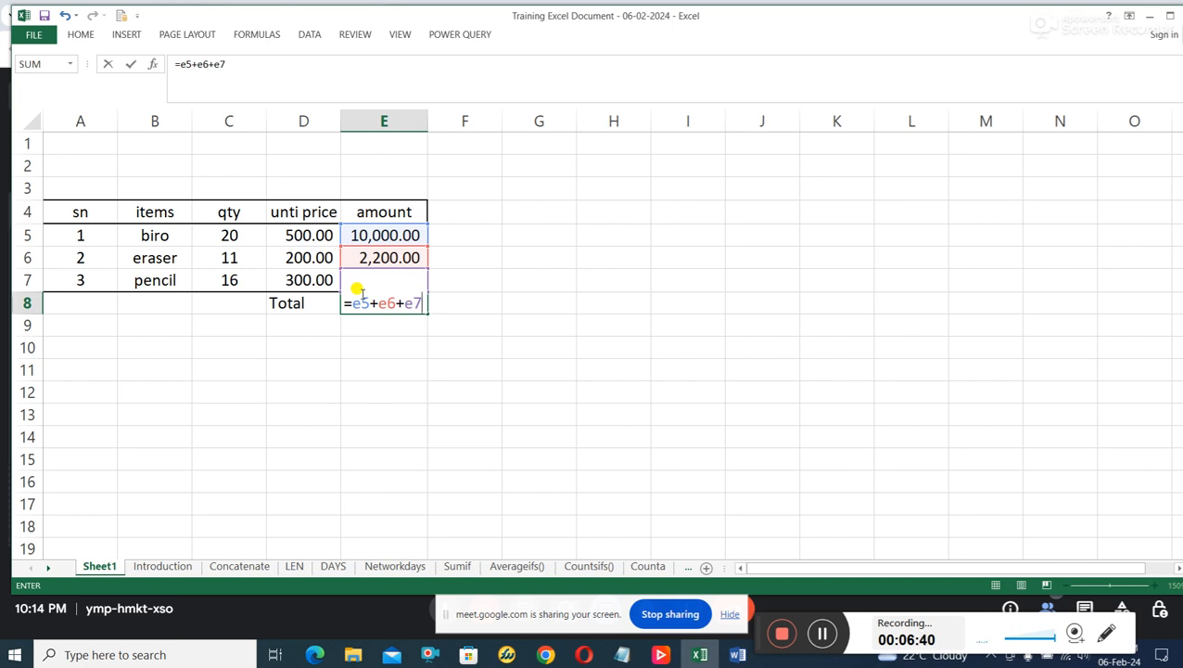
pyautogui.press('Return')
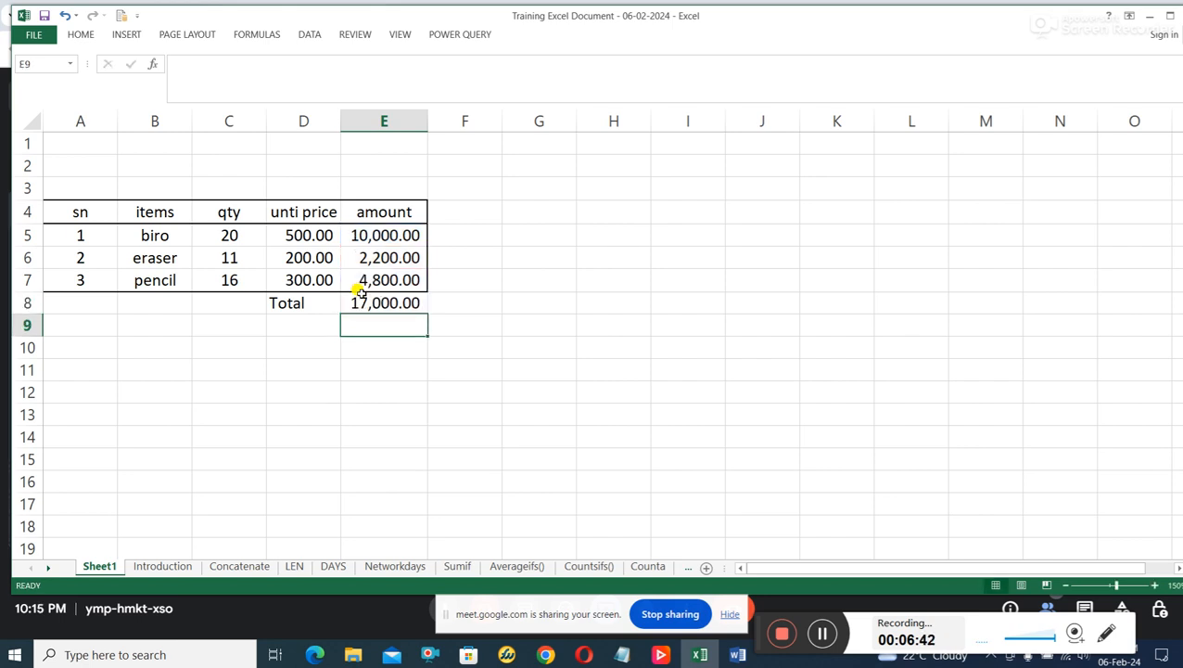
pyautogui.click(393, 306)
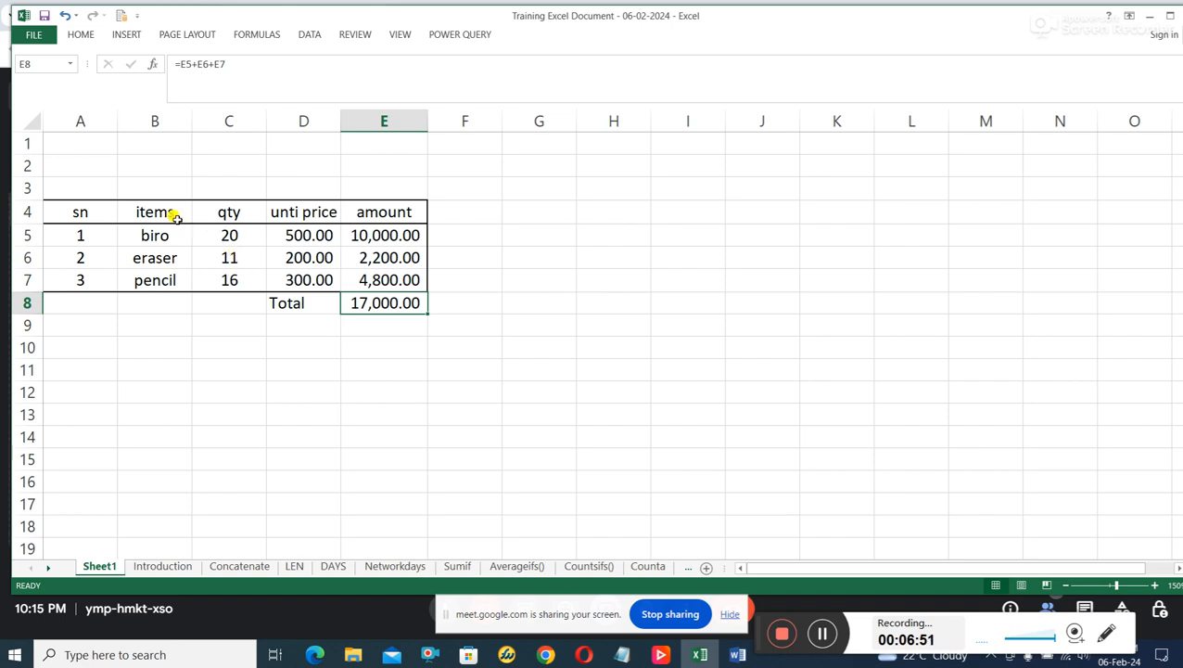
# Insert the recommended 100% Stacked Column chart from the item table A4 to E7 and move it clear of the table.
pyautogui.moveTo(84, 207); pyautogui.dragTo(373, 274)
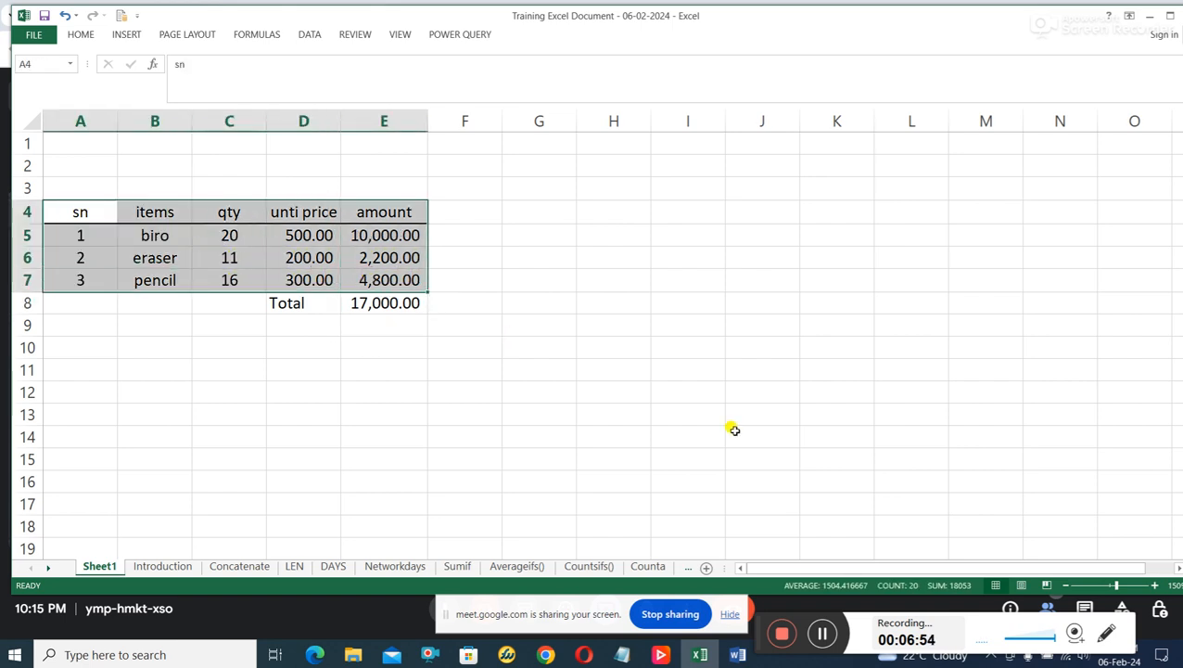
pyautogui.click(127, 36)
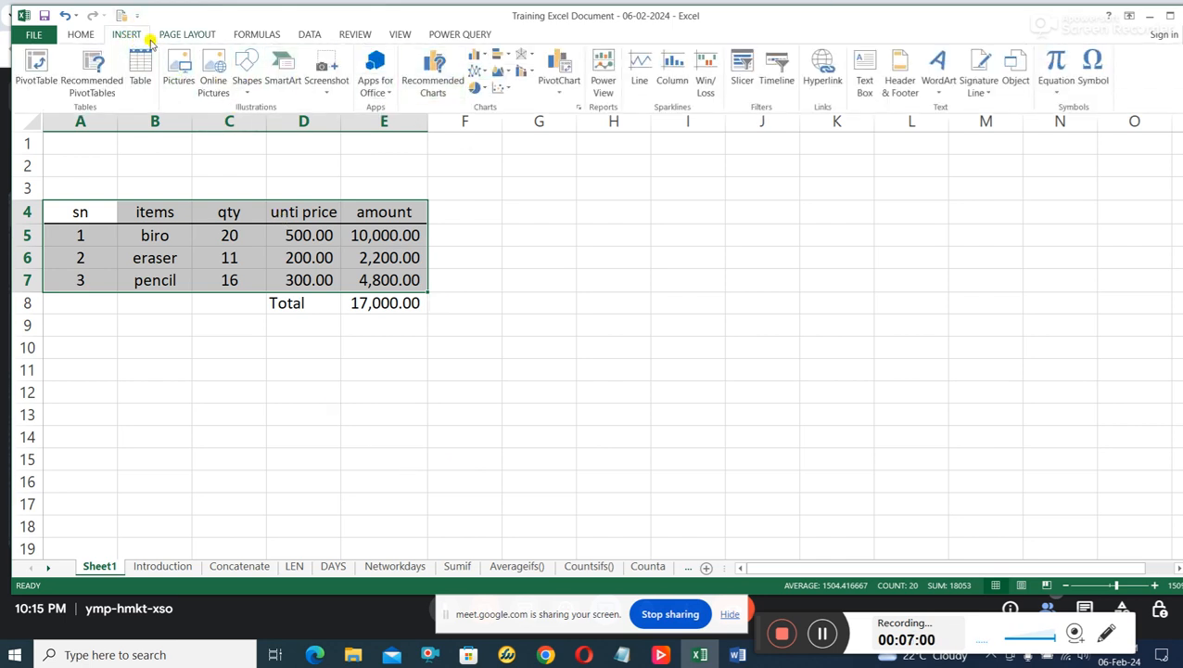
pyautogui.click(480, 57)
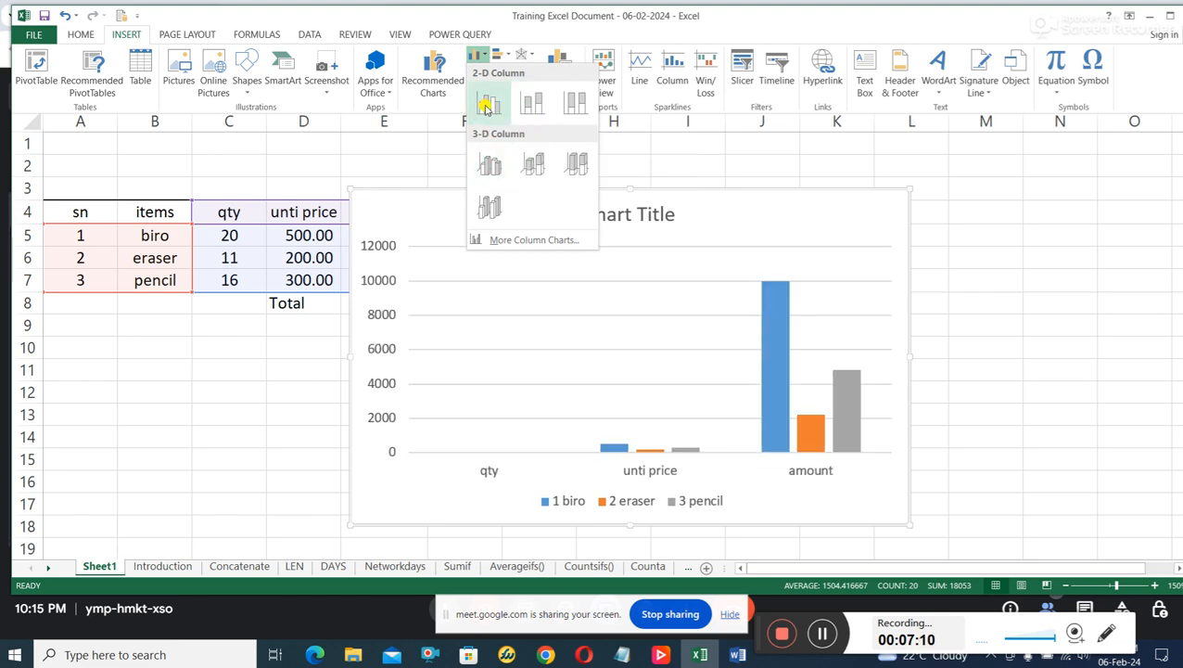
pyautogui.click(437, 86)
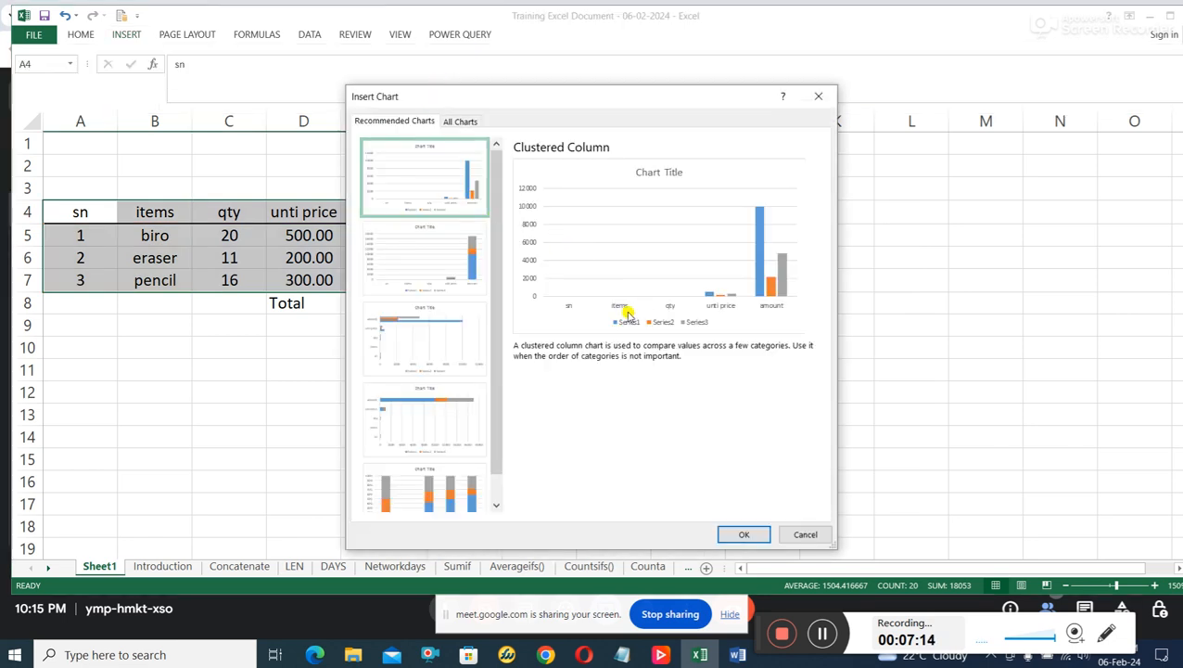
pyautogui.scroll(-1, 460, 329)
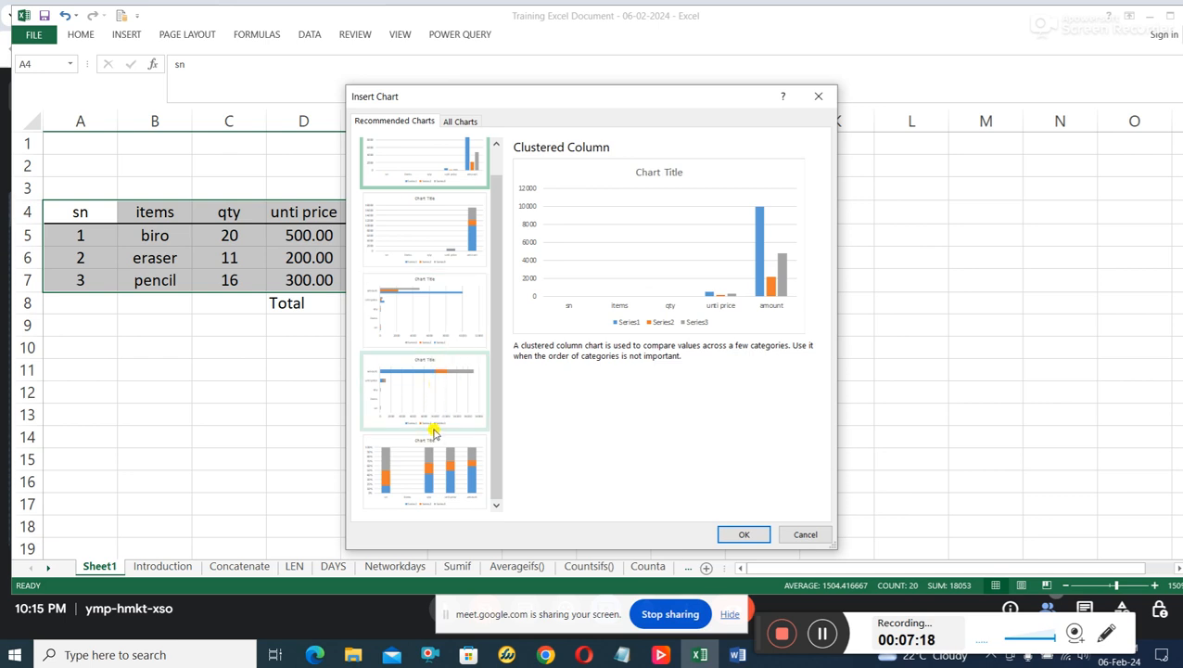
pyautogui.click(440, 478)
pyautogui.click(451, 326)
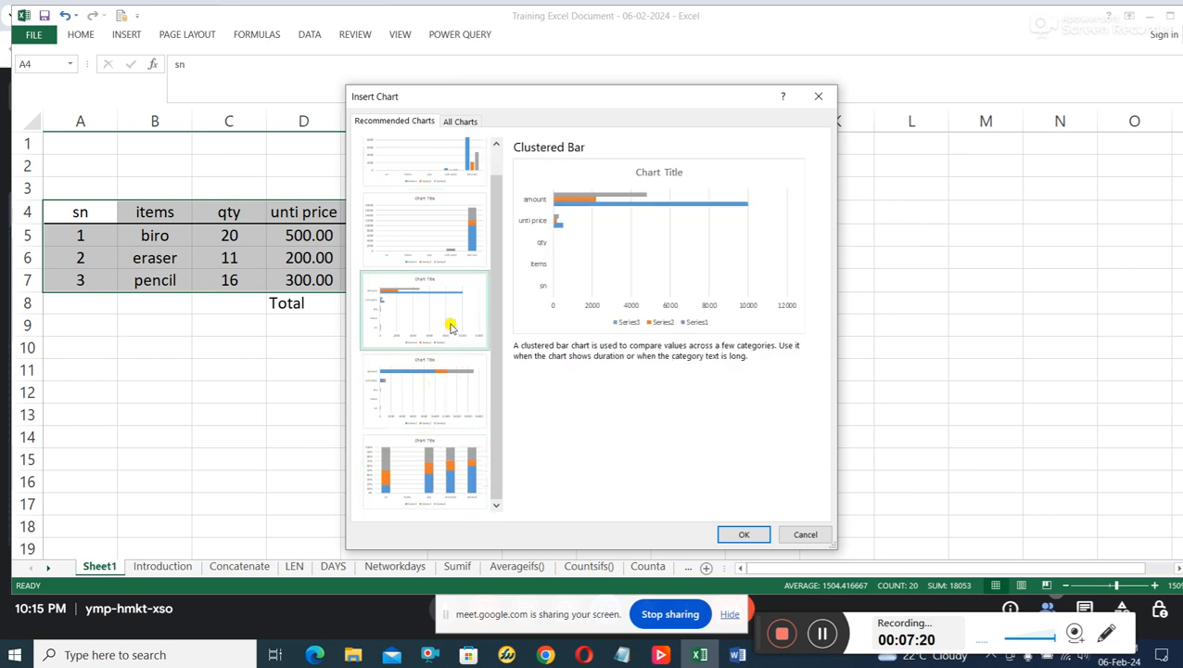
pyautogui.click(436, 230)
pyautogui.click(419, 473)
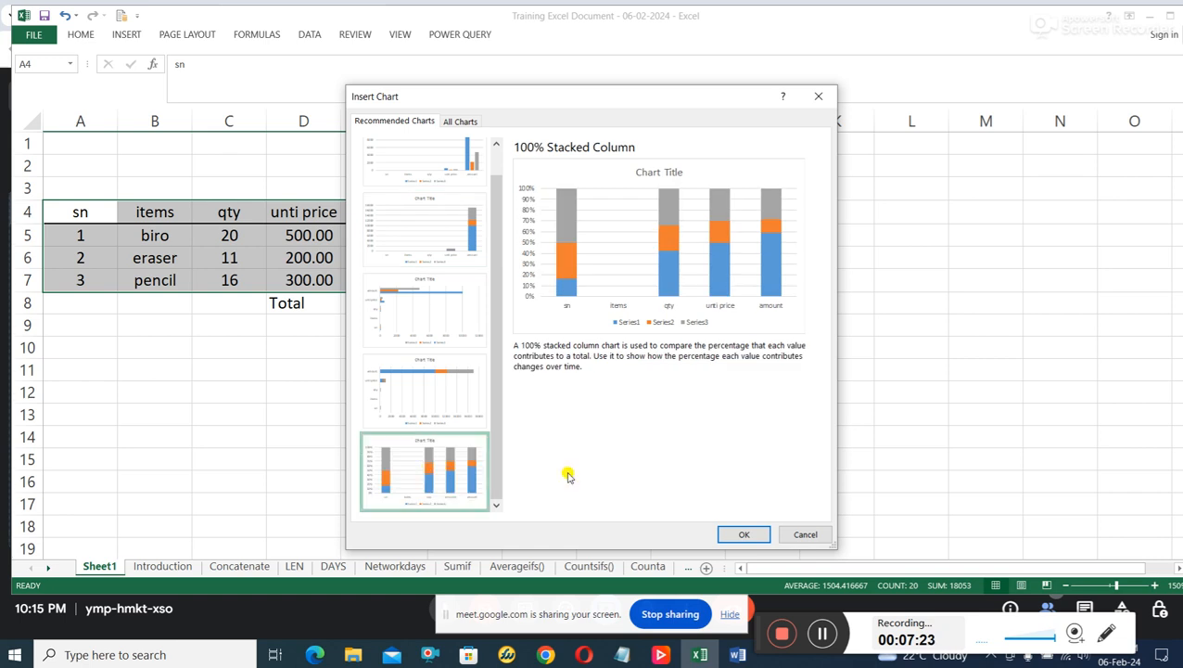
pyautogui.click(745, 534)
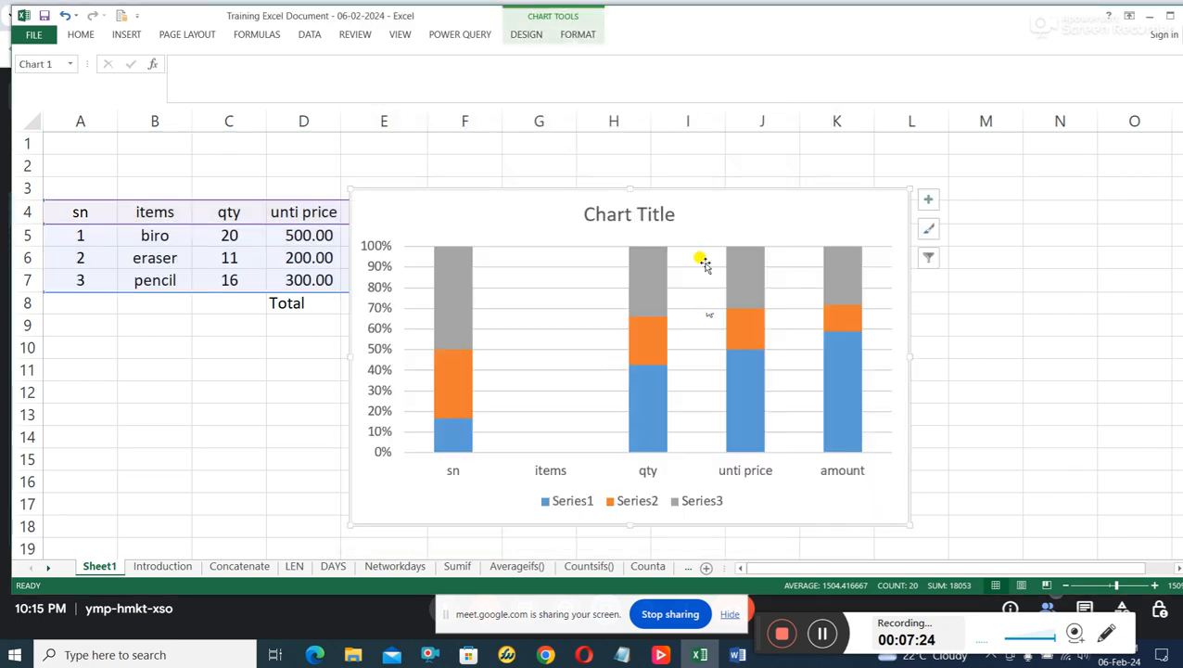
pyautogui.moveTo(714, 204); pyautogui.dragTo(847, 169)
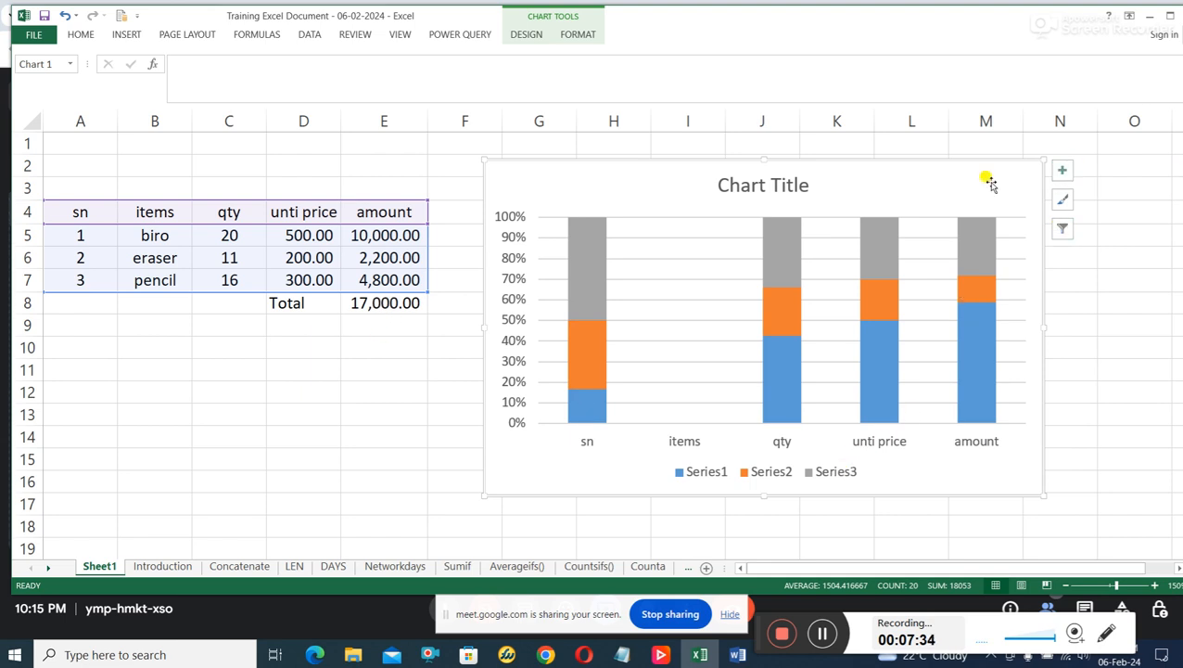
# Remove the 100% Stacked Column chart from the sheet.
pyautogui.rightClick(939, 174)
pyautogui.click(862, 180)
pyautogui.rightClick(873, 161)
pyautogui.click(904, 176)
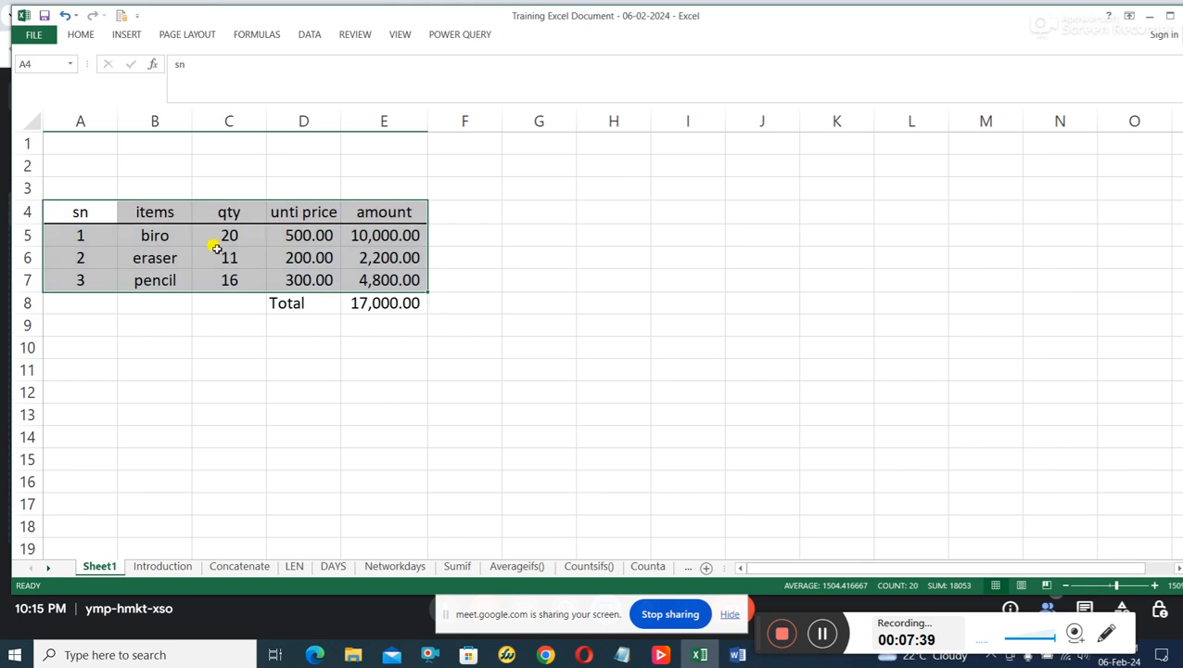
# Insert a 3-D Stacked Column chart from the item table range B4 to E7, leaving out the sn column.
pyautogui.click(181, 253)
pyautogui.moveTo(145, 211); pyautogui.dragTo(376, 283)
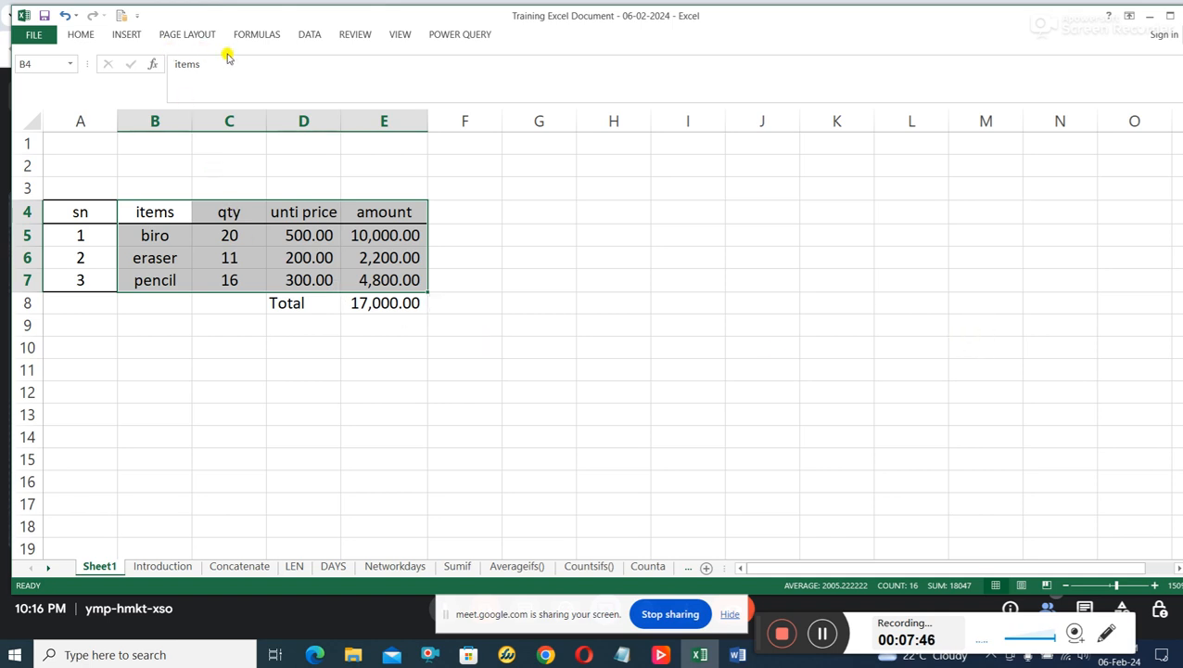
pyautogui.click(127, 35)
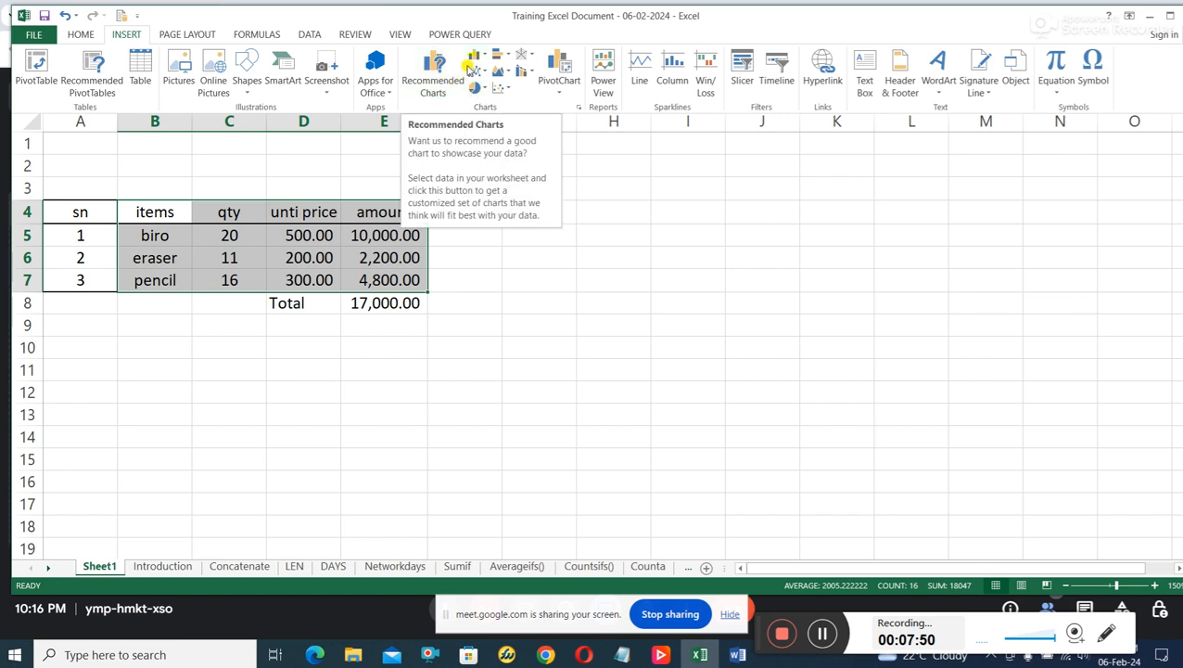
pyautogui.click(476, 55)
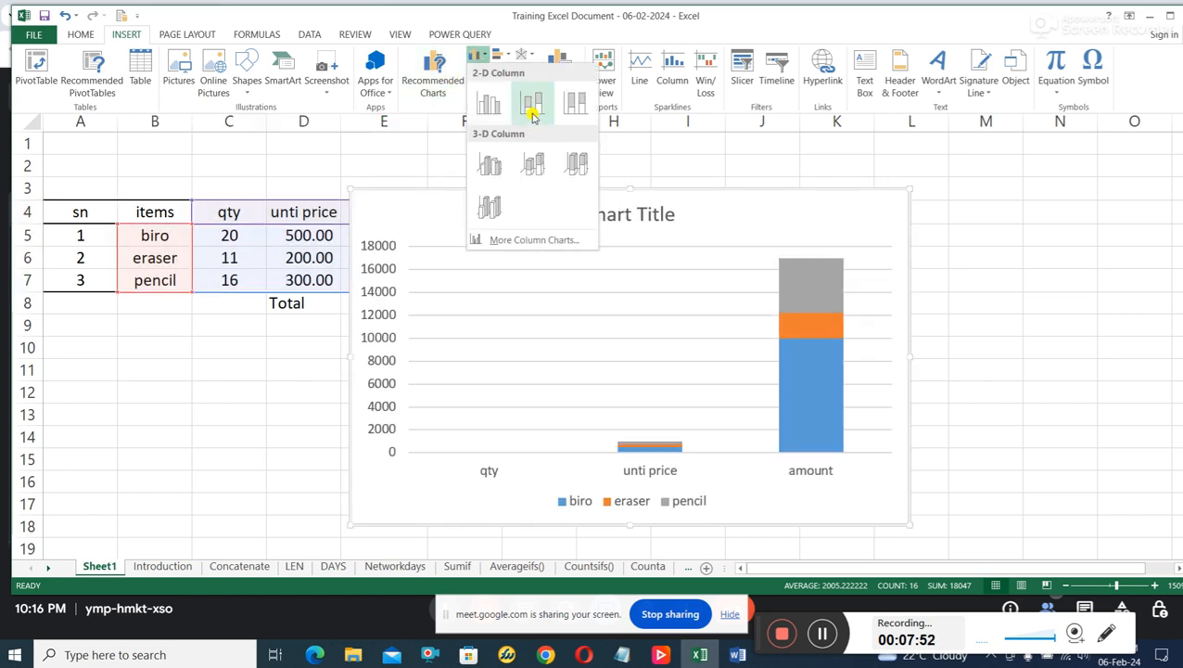
pyautogui.click(532, 164)
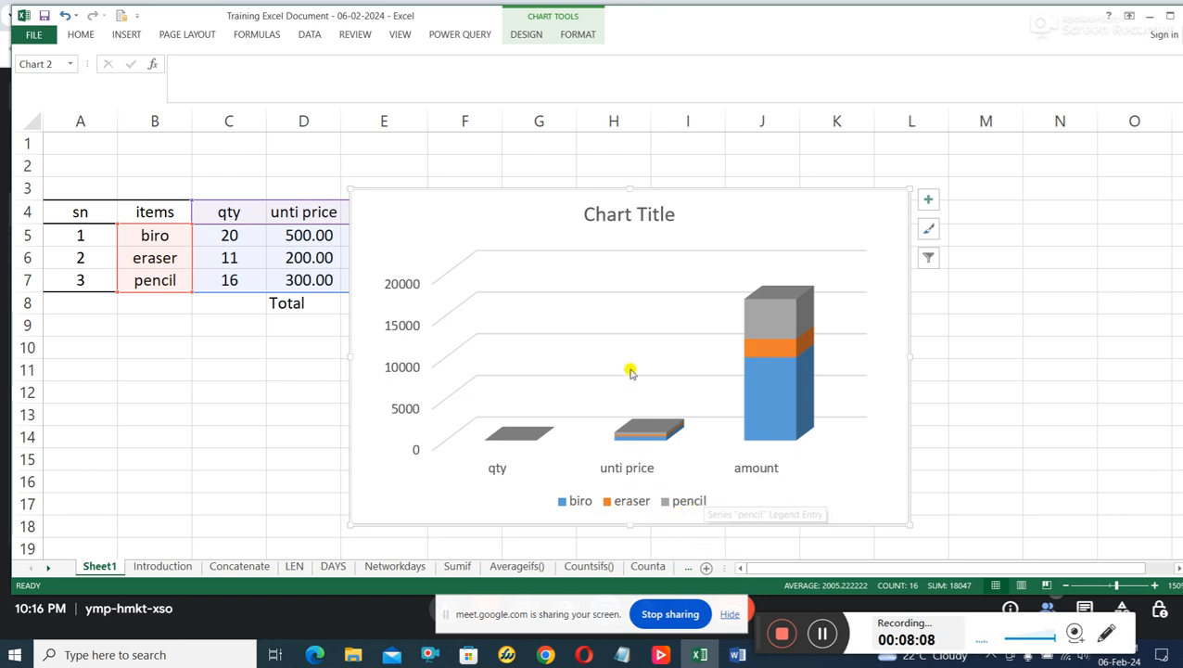
# Change the column chart's type to 3-D 100% Stacked Column.
pyautogui.click(109, 34)
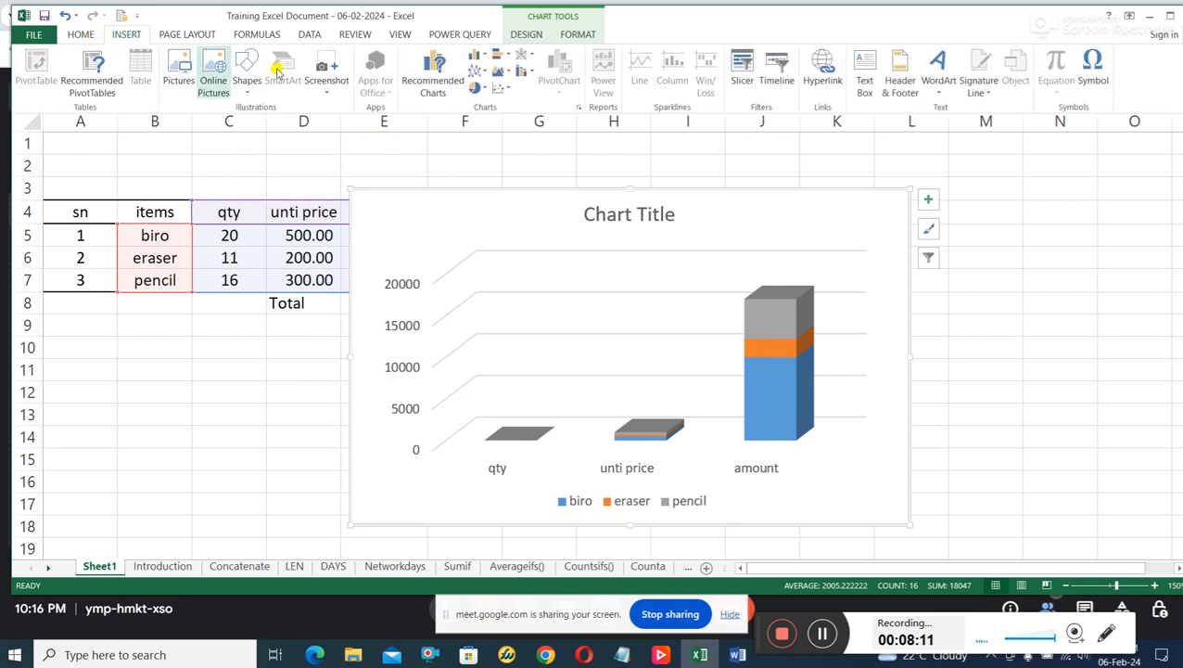
pyautogui.click(482, 59)
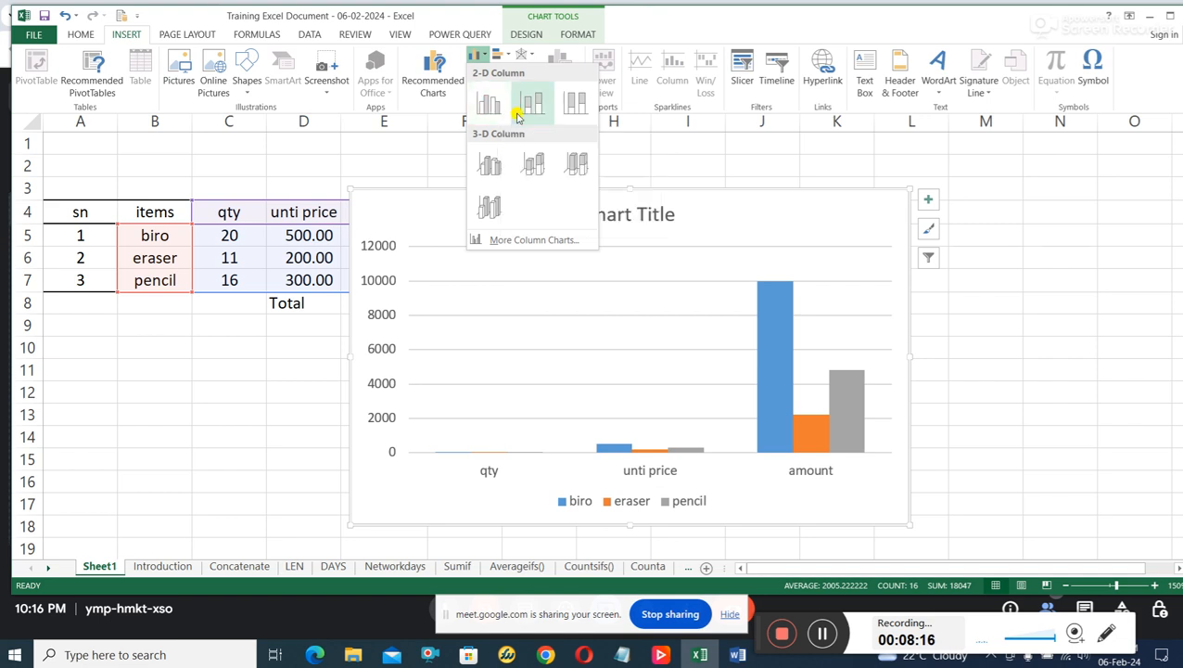
pyautogui.click(576, 166)
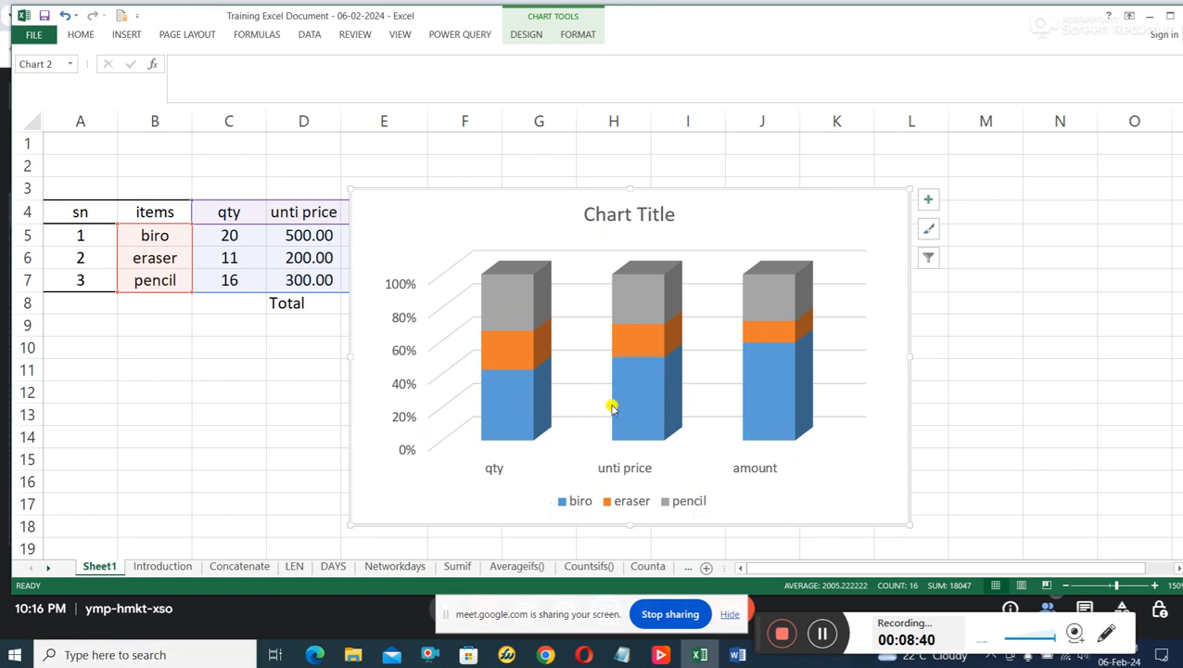
# Examine the ten-item table and the bar chart below it on the Introduction sheet.
pyautogui.click(154, 566)
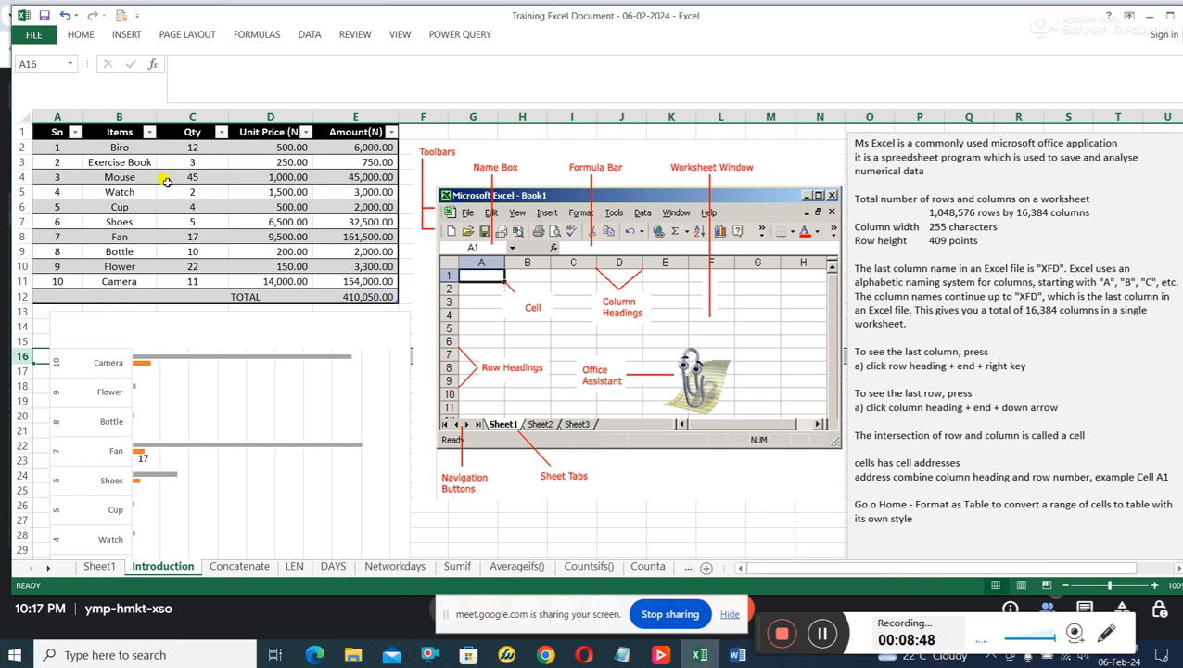
pyautogui.click(194, 206)
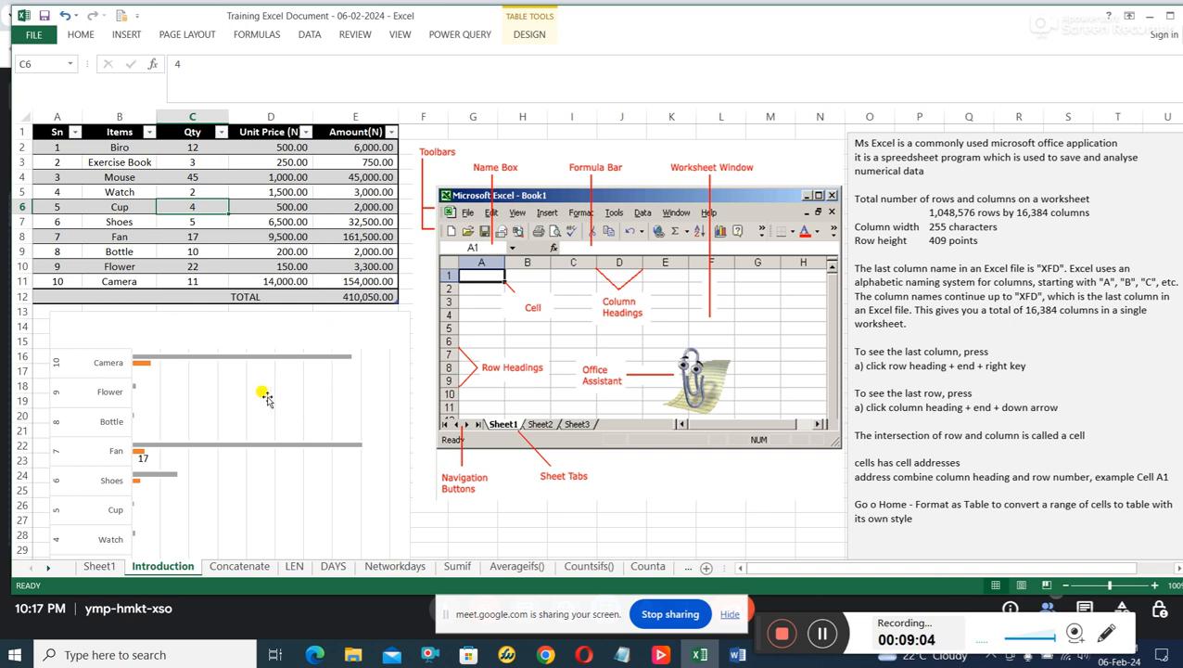
pyautogui.scroll(-2, 264, 397)
pyautogui.click(186, 362)
pyautogui.scroll(1, 187, 363)
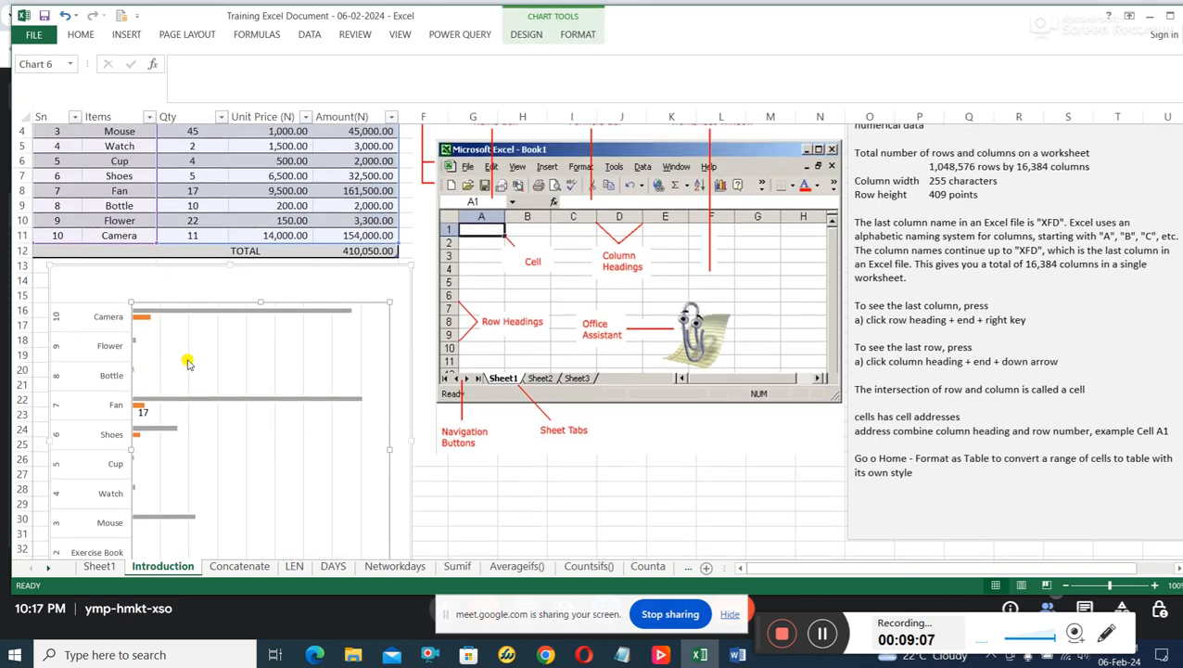
pyautogui.scroll(1, 187, 363)
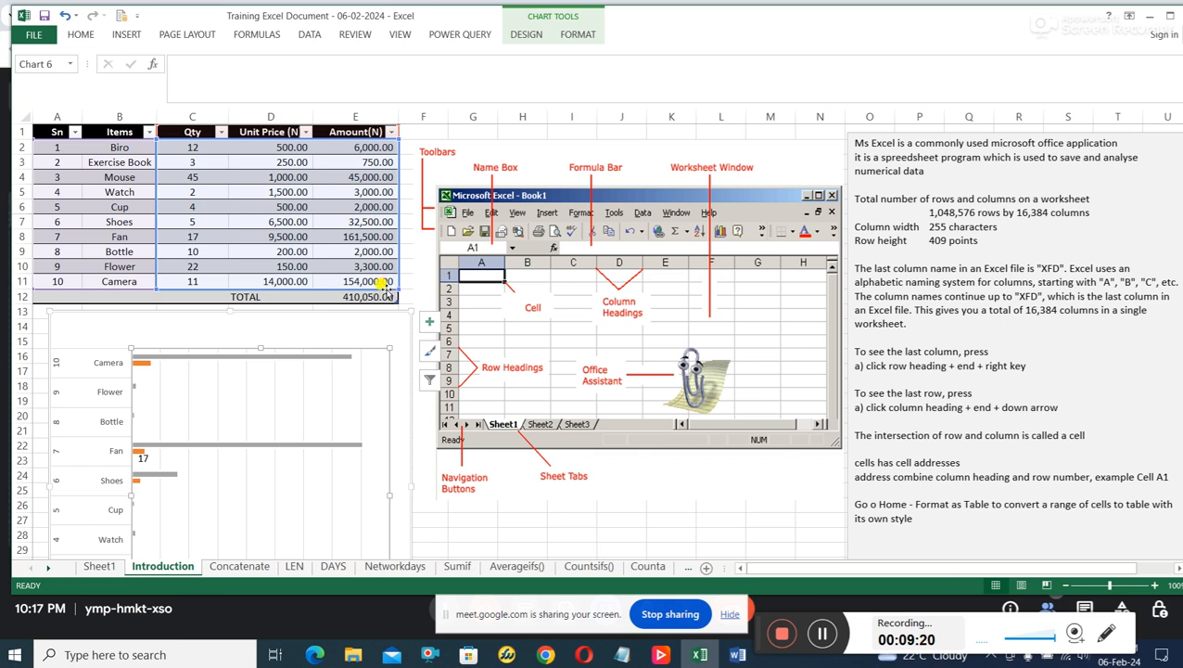
pyautogui.scroll(-3, 339, 436)
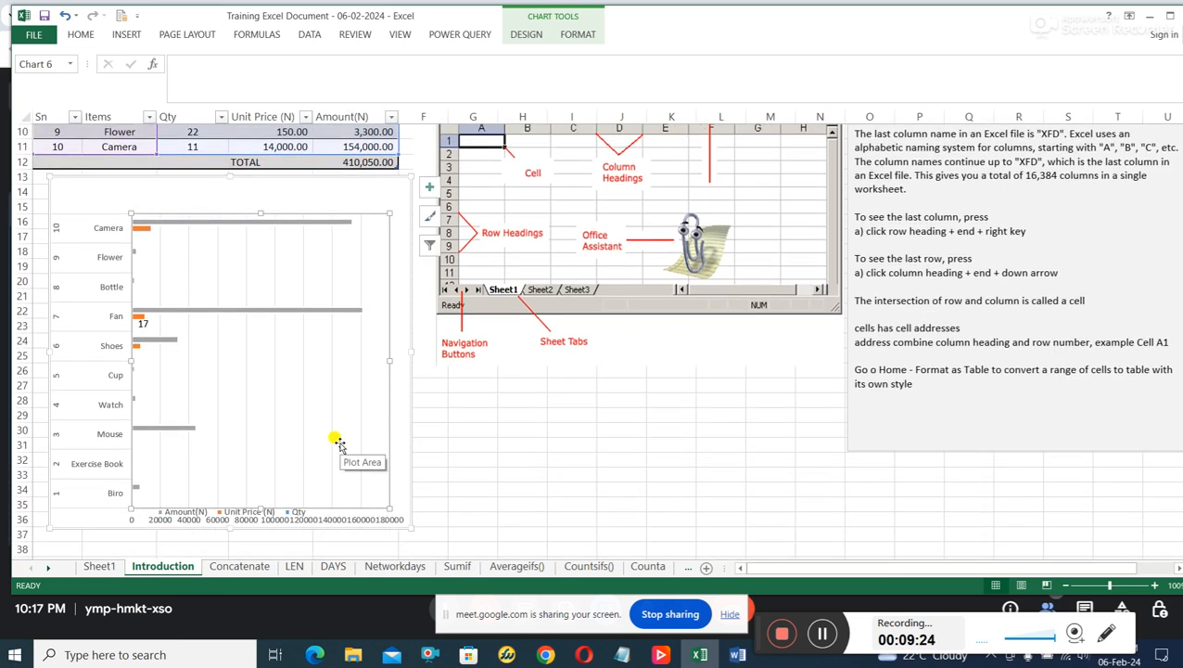
pyautogui.scroll(3, 339, 441)
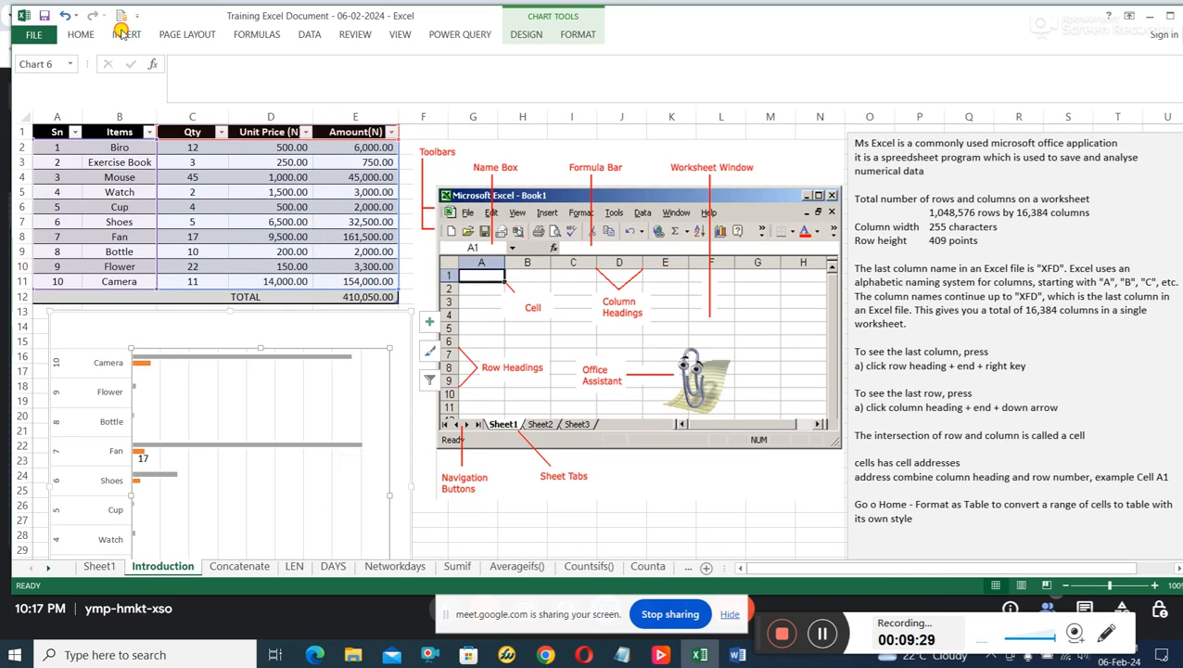
pyautogui.click(125, 35)
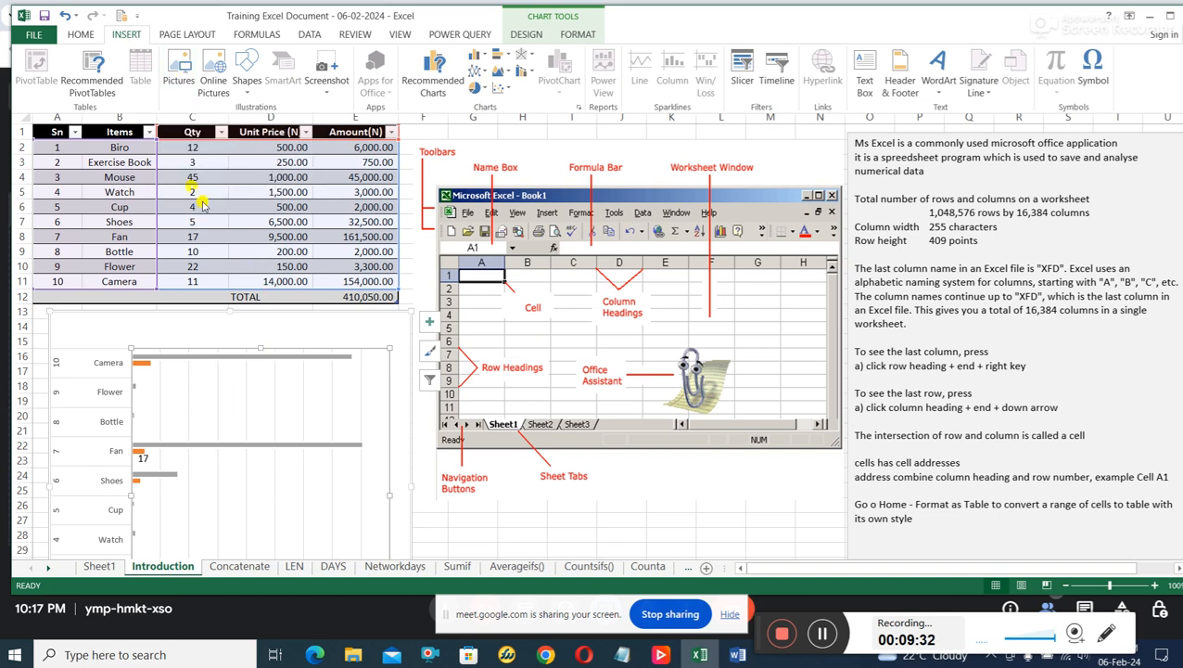
pyautogui.click(120, 152)
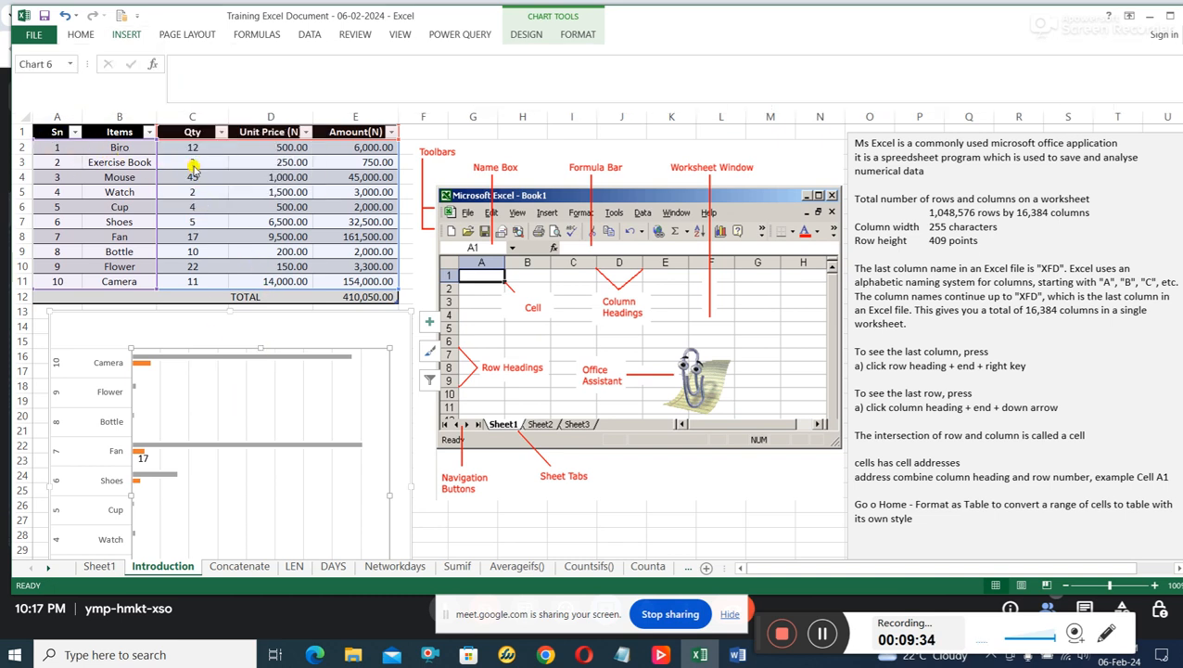
pyautogui.click(91, 162)
pyautogui.click(58, 148)
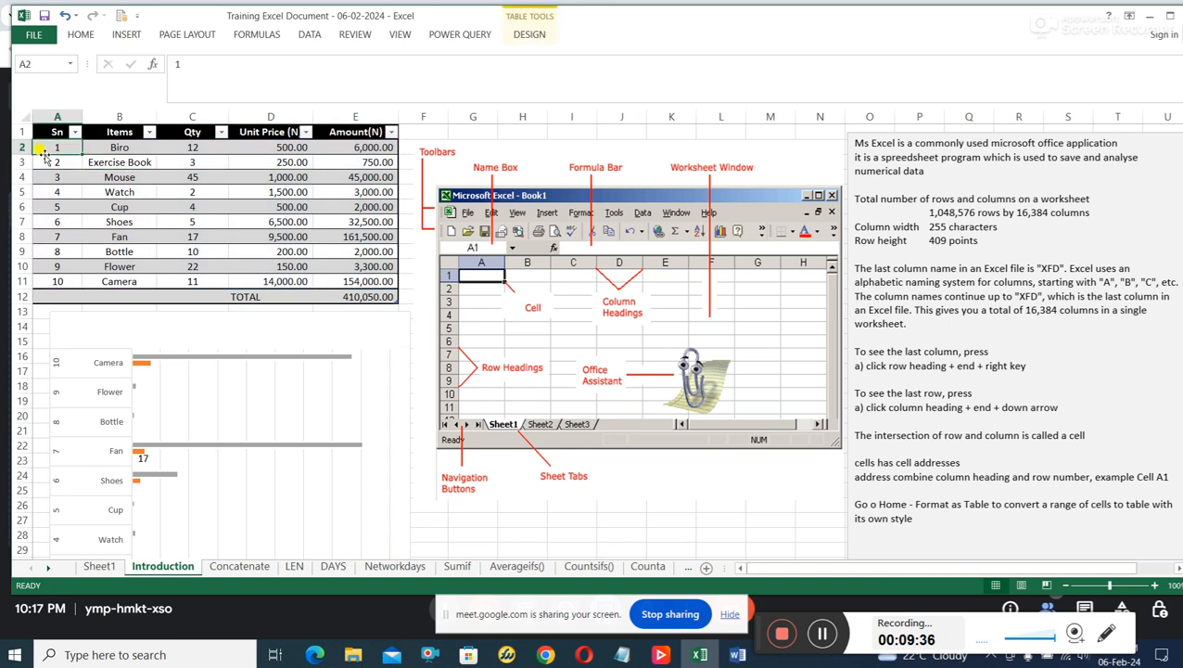
pyautogui.moveTo(57, 150); pyautogui.dragTo(344, 280)
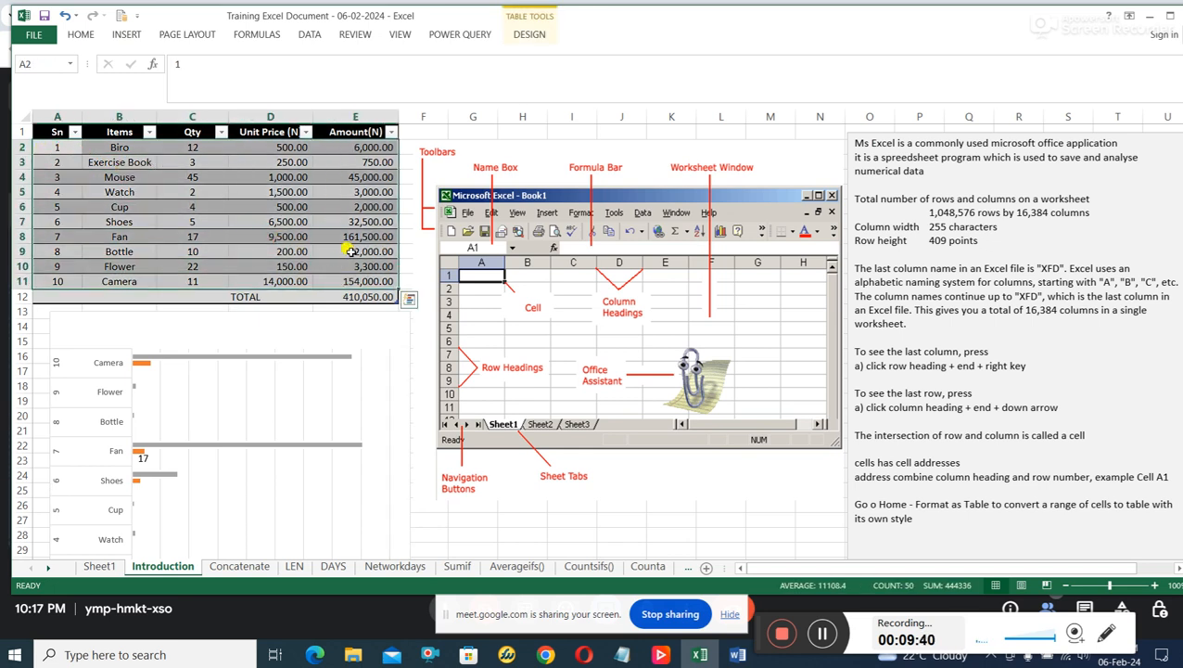
pyautogui.scroll(-3, 324, 339)
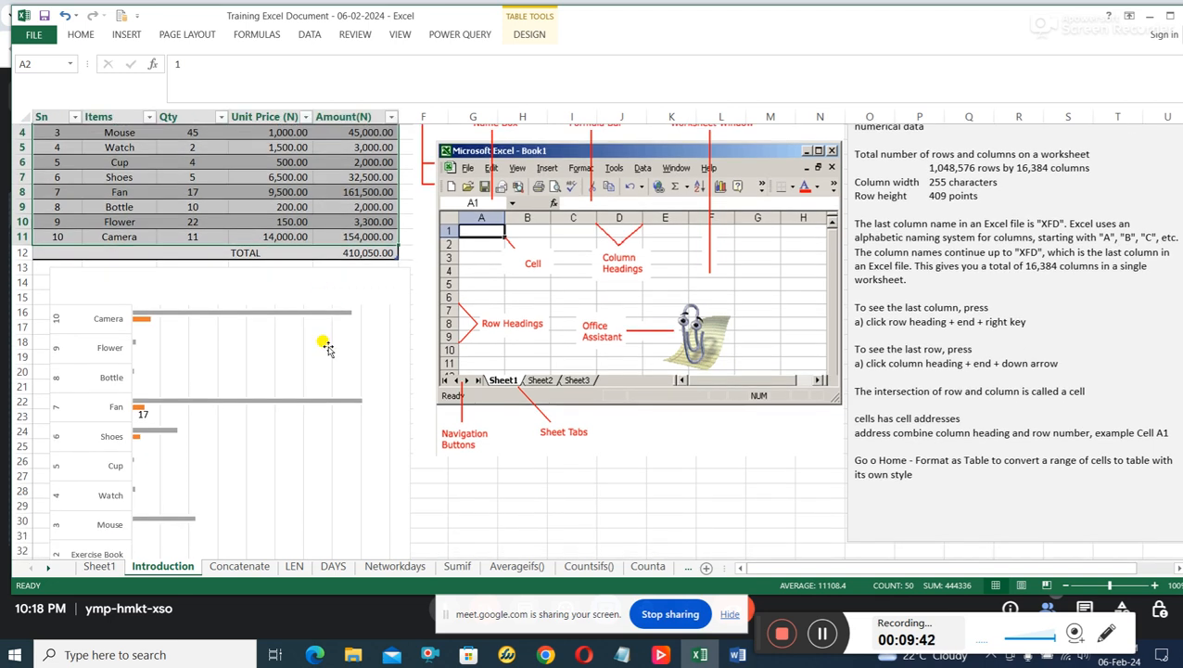
pyautogui.scroll(3, 325, 345)
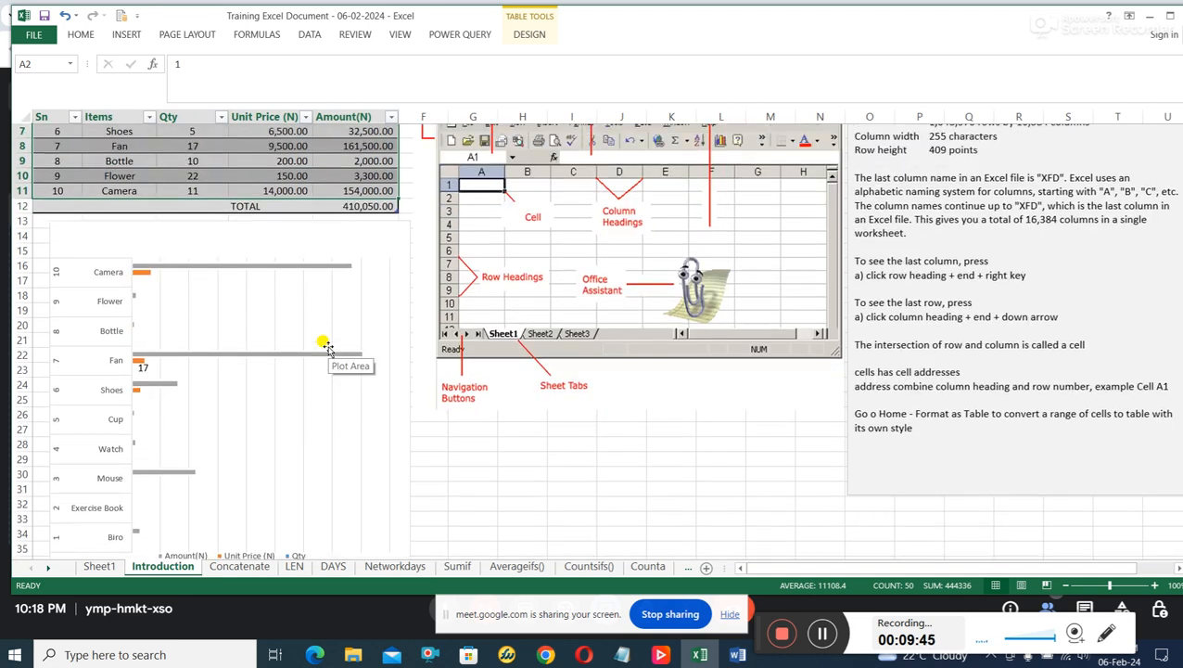
pyautogui.click(233, 225)
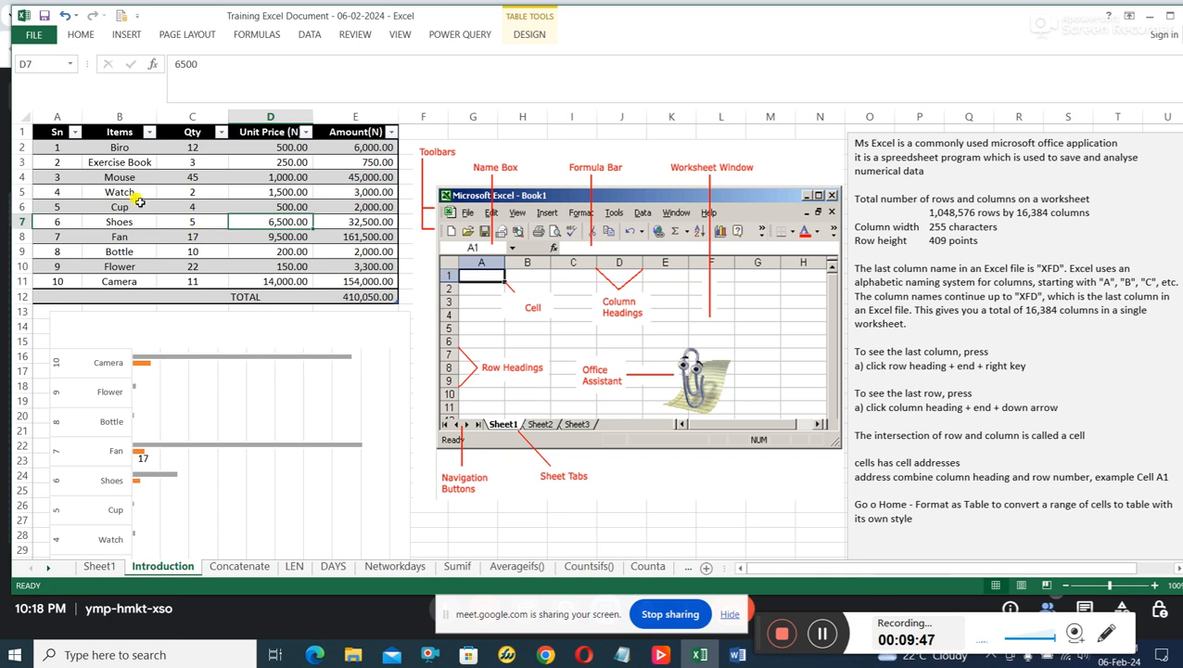
# Insert a 3-D Pie chart from the range B2 to E11 and shift it slightly down and left on the sheet.
pyautogui.moveTo(121, 147); pyautogui.dragTo(361, 284)
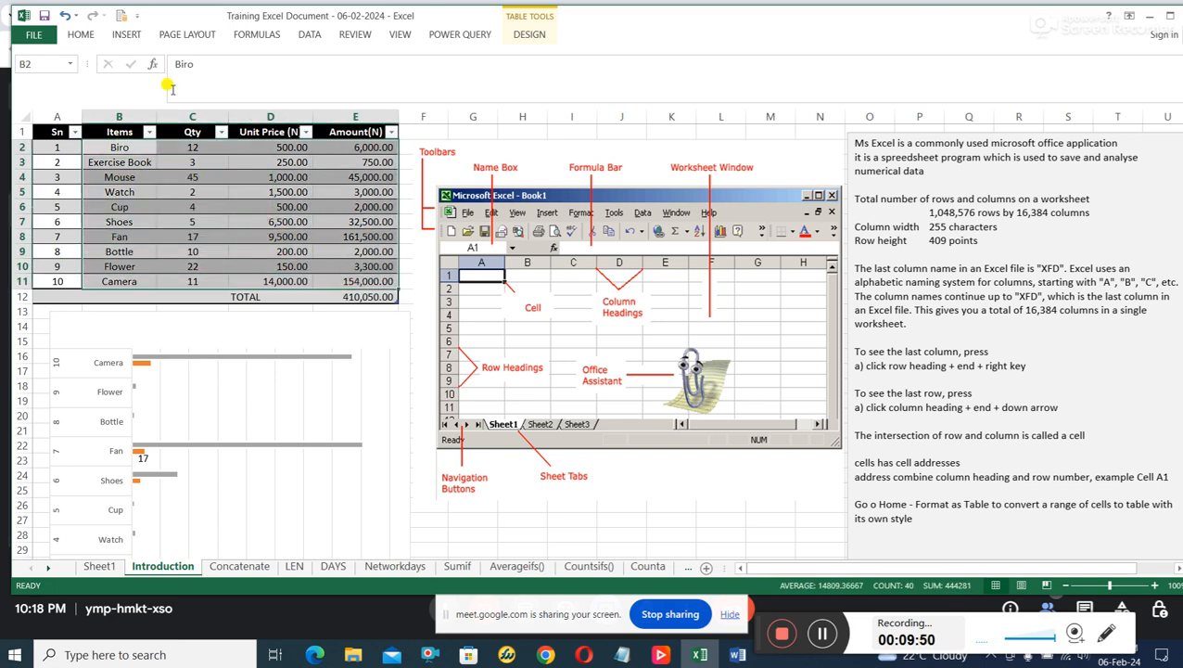
pyautogui.click(128, 36)
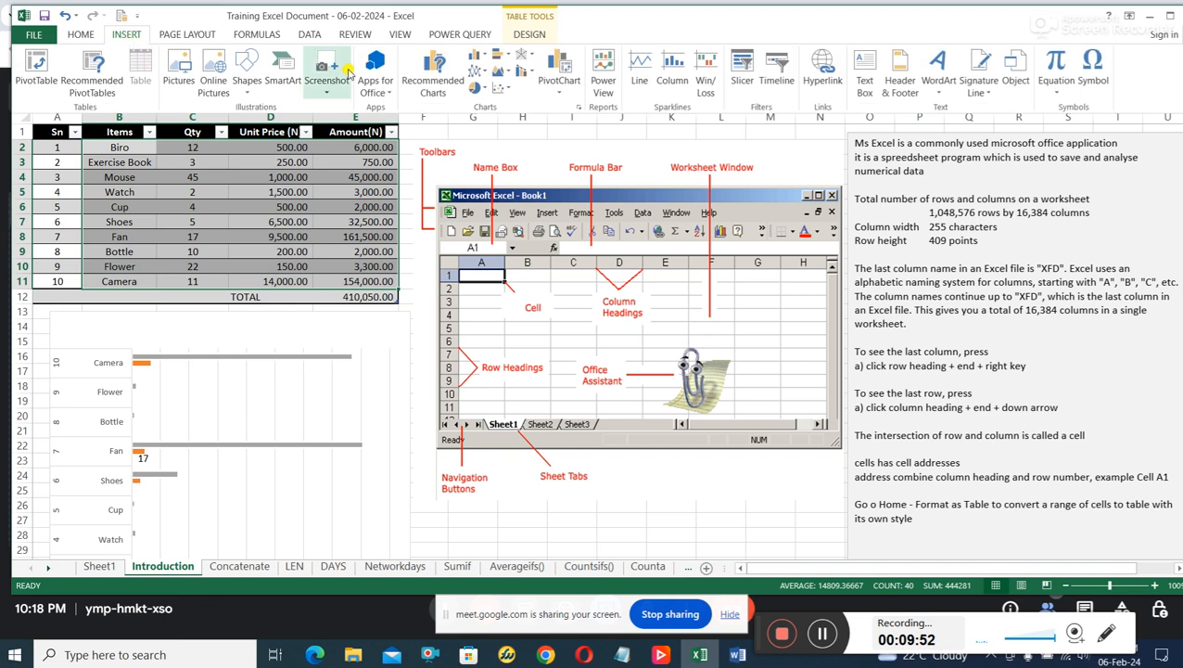
pyautogui.click(482, 87)
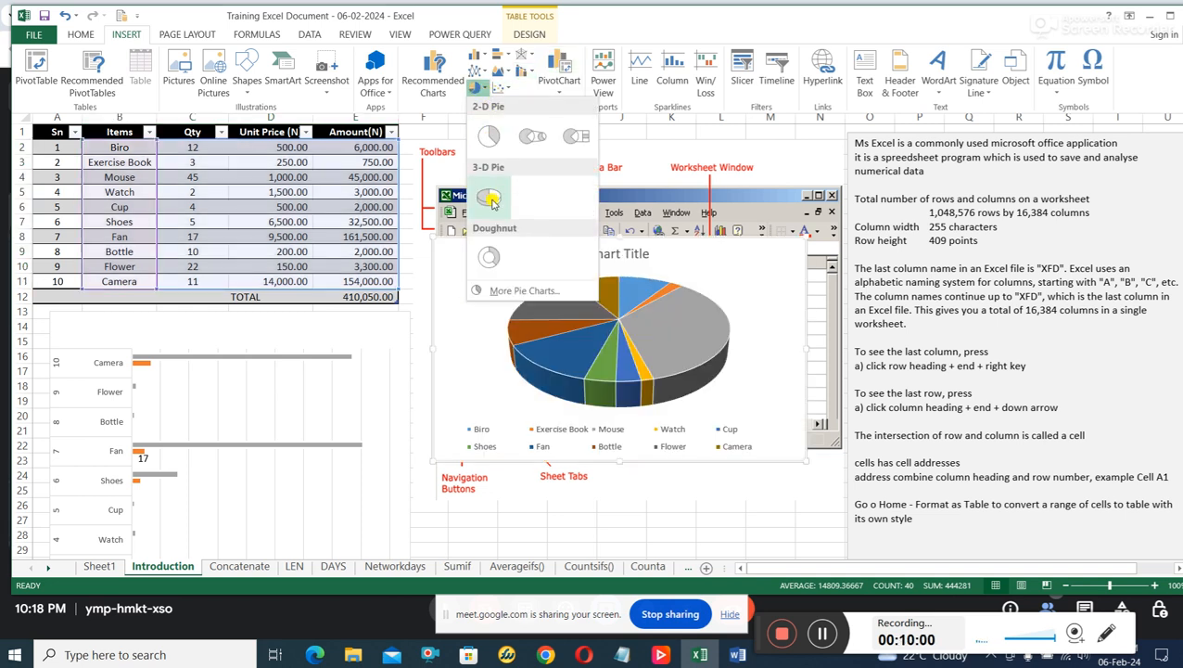
pyautogui.click(490, 198)
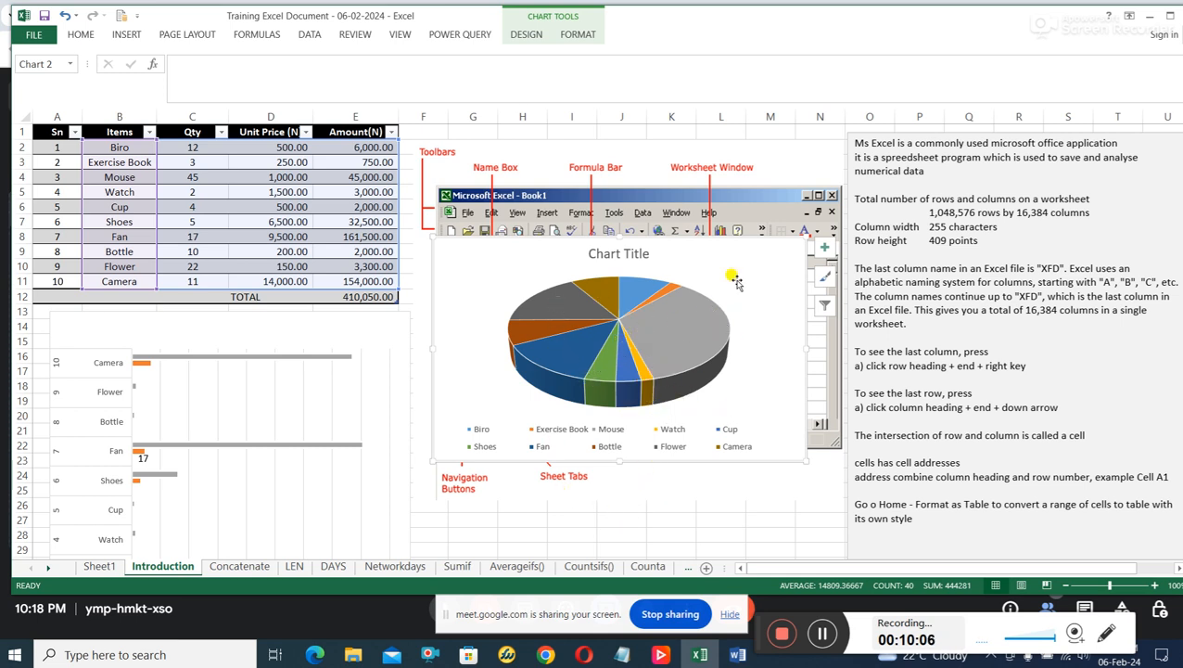
pyautogui.moveTo(749, 255); pyautogui.dragTo(706, 276)
# Add data labels to the slices of the 3-D pie chart.
pyautogui.rightClick(497, 320)
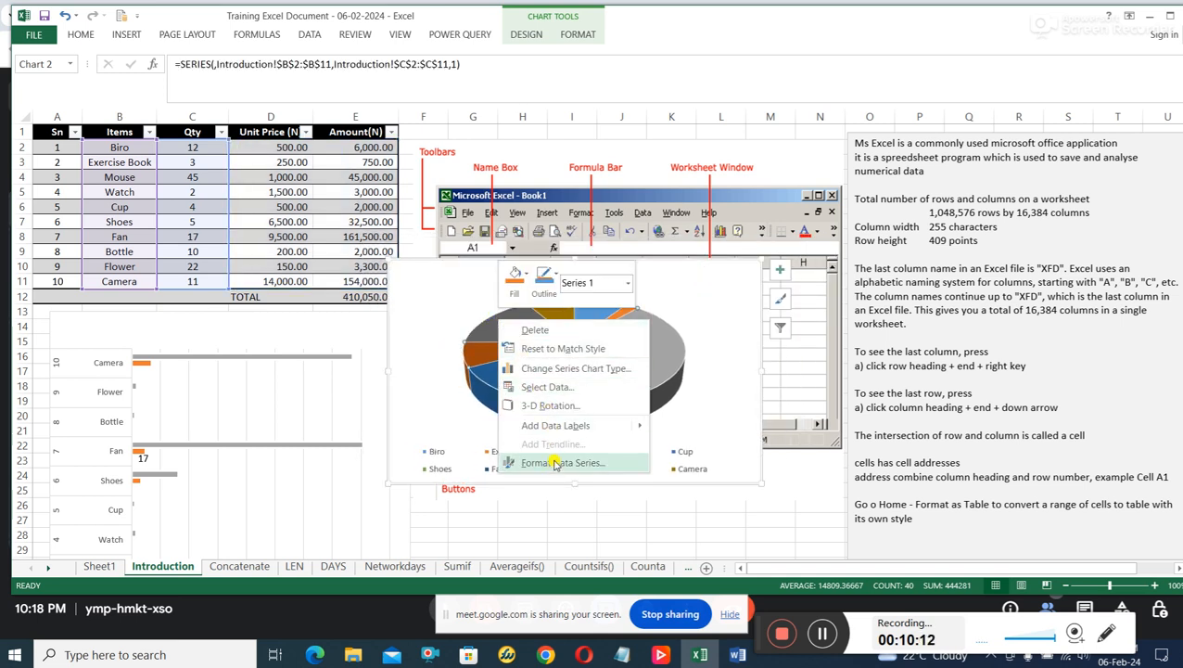
pyautogui.moveTo(575, 428)
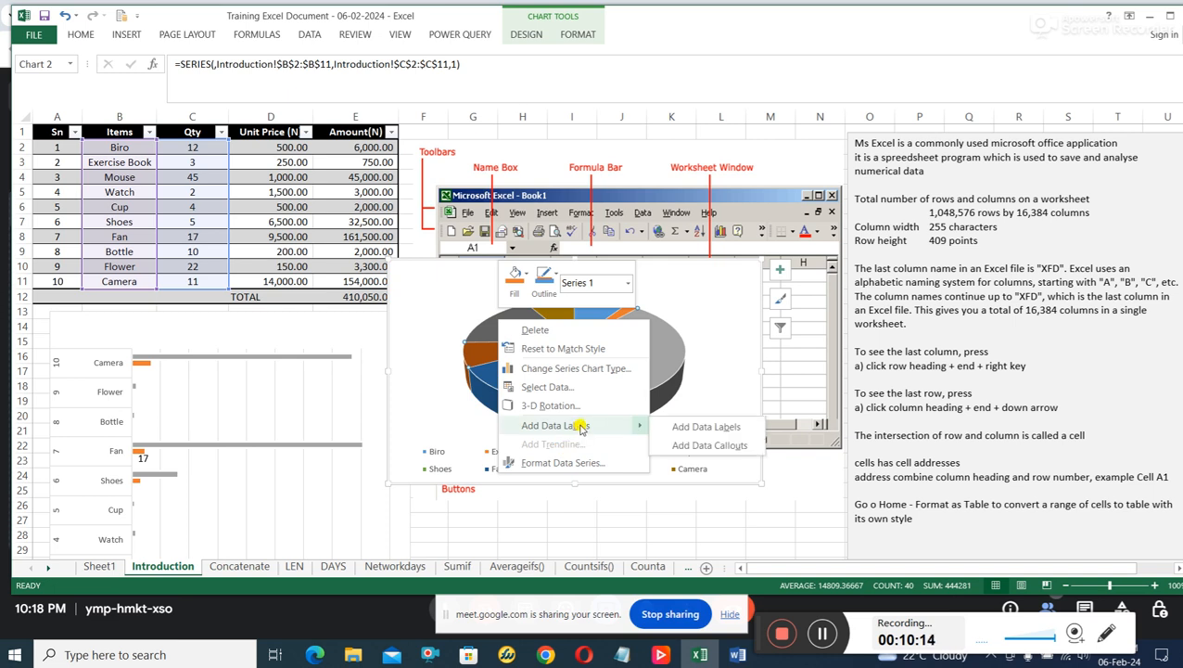
pyautogui.click(707, 431)
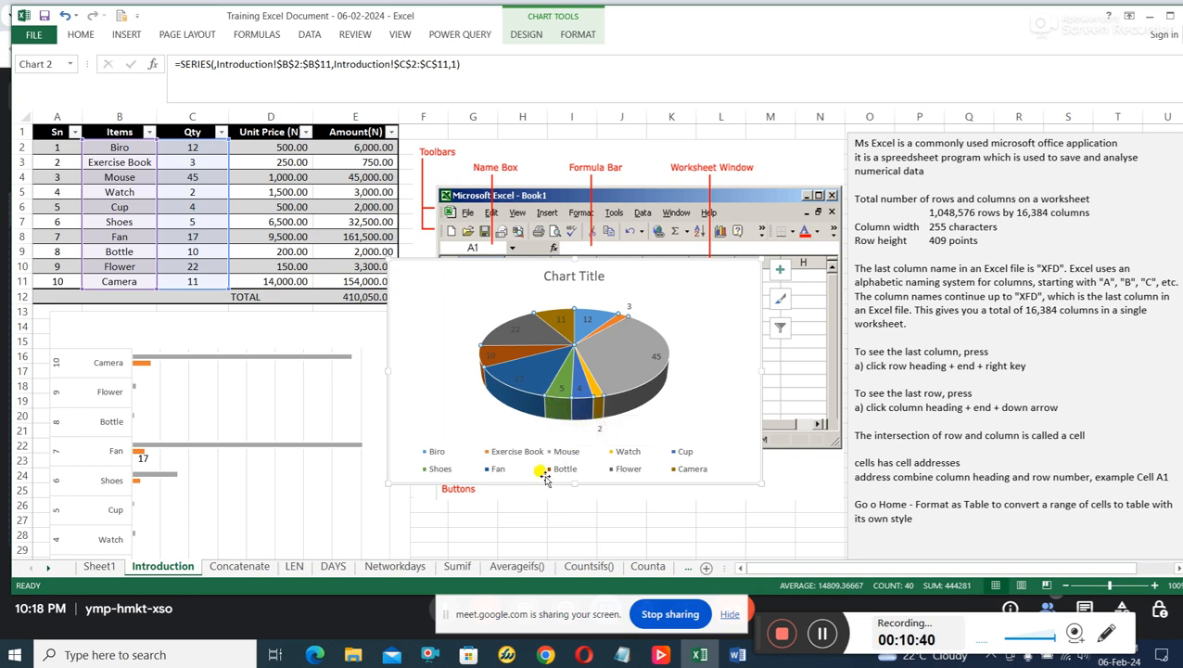
# Enlarge the pie chart in both directions and move it right until the Unit Price column is uncovered.
pyautogui.click(517, 459)
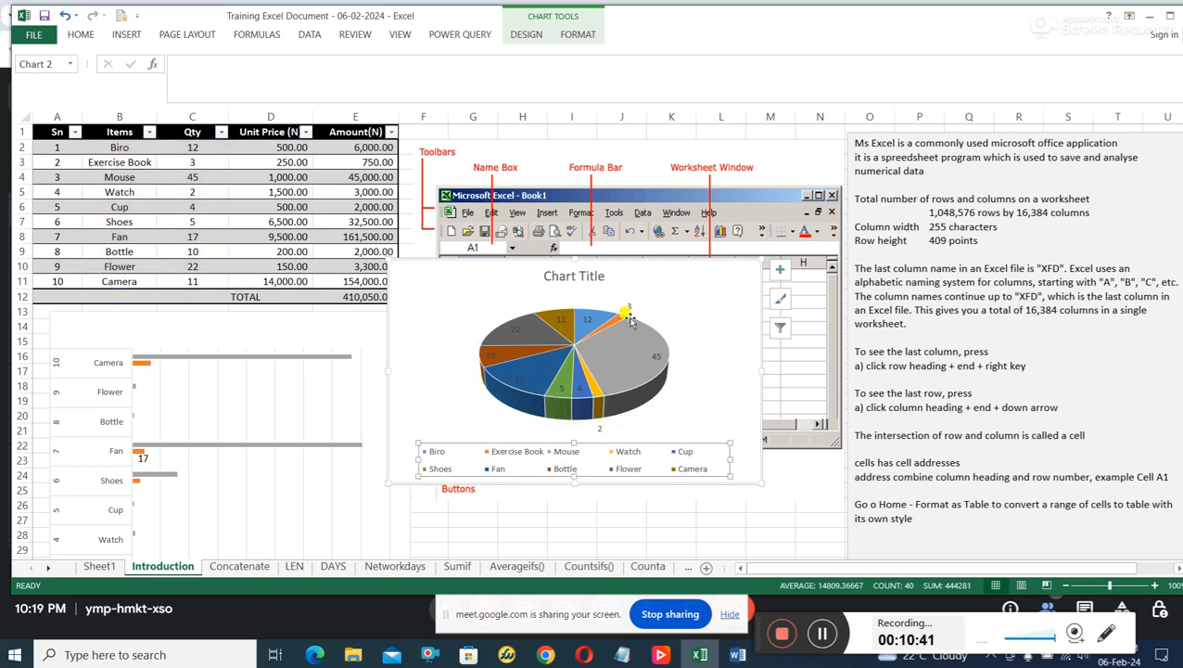
pyautogui.doubleClick(757, 258)
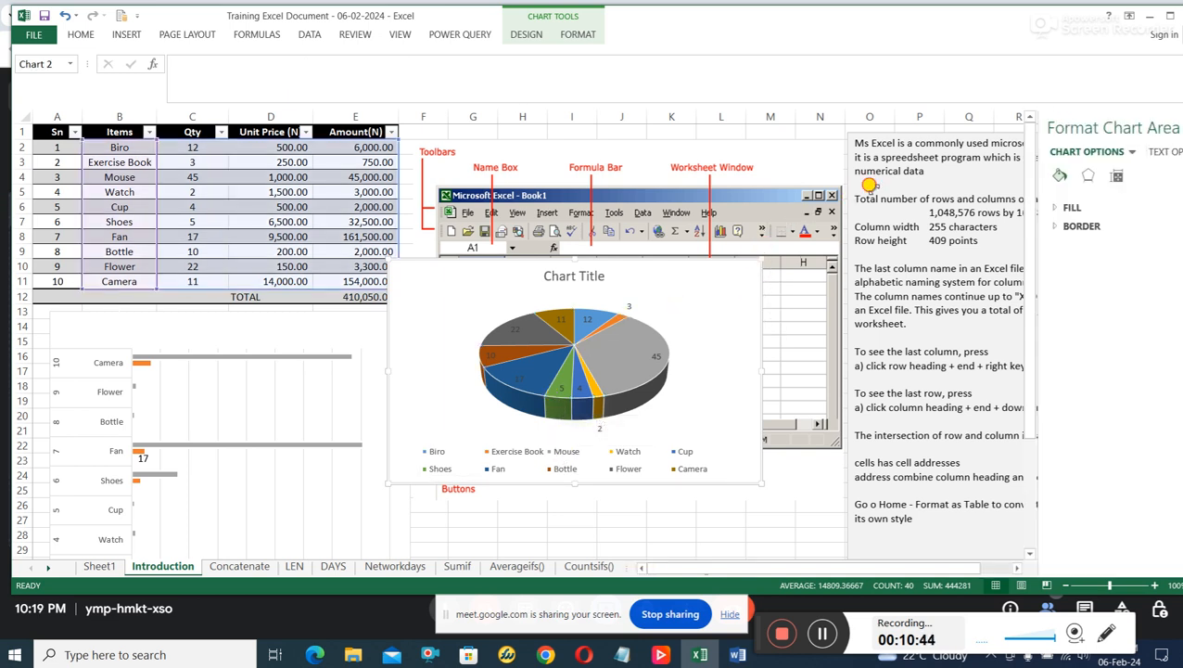
pyautogui.moveTo(859, 190); pyautogui.dragTo(857, 191)
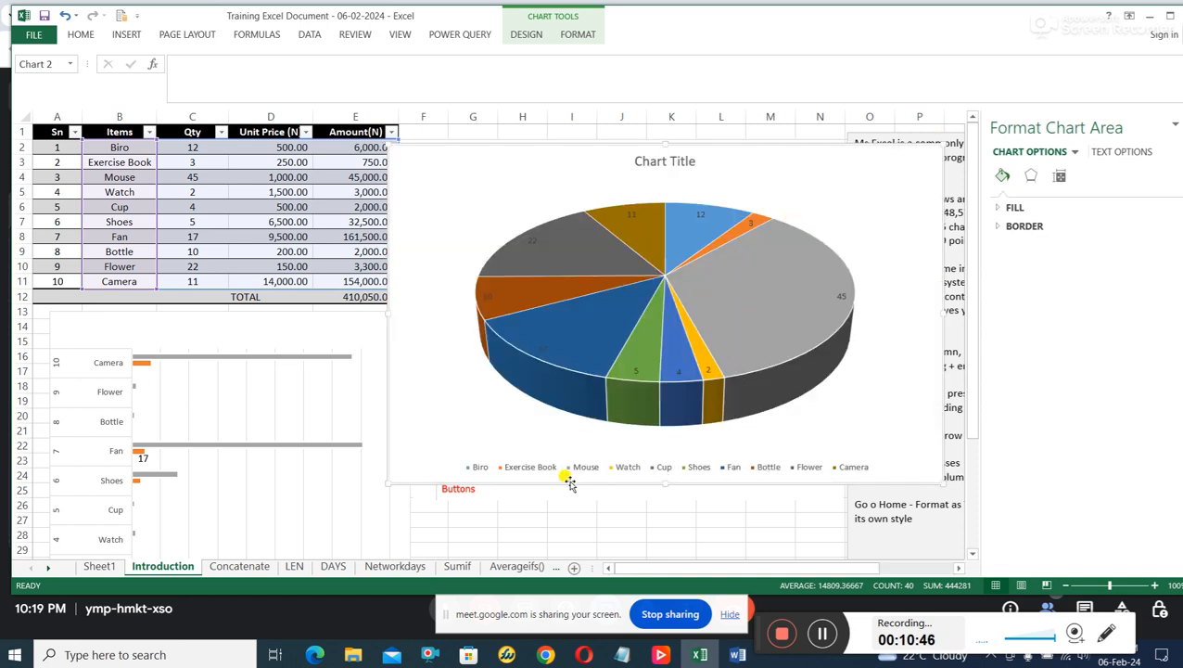
pyautogui.moveTo(383, 139); pyautogui.dragTo(213, 44)
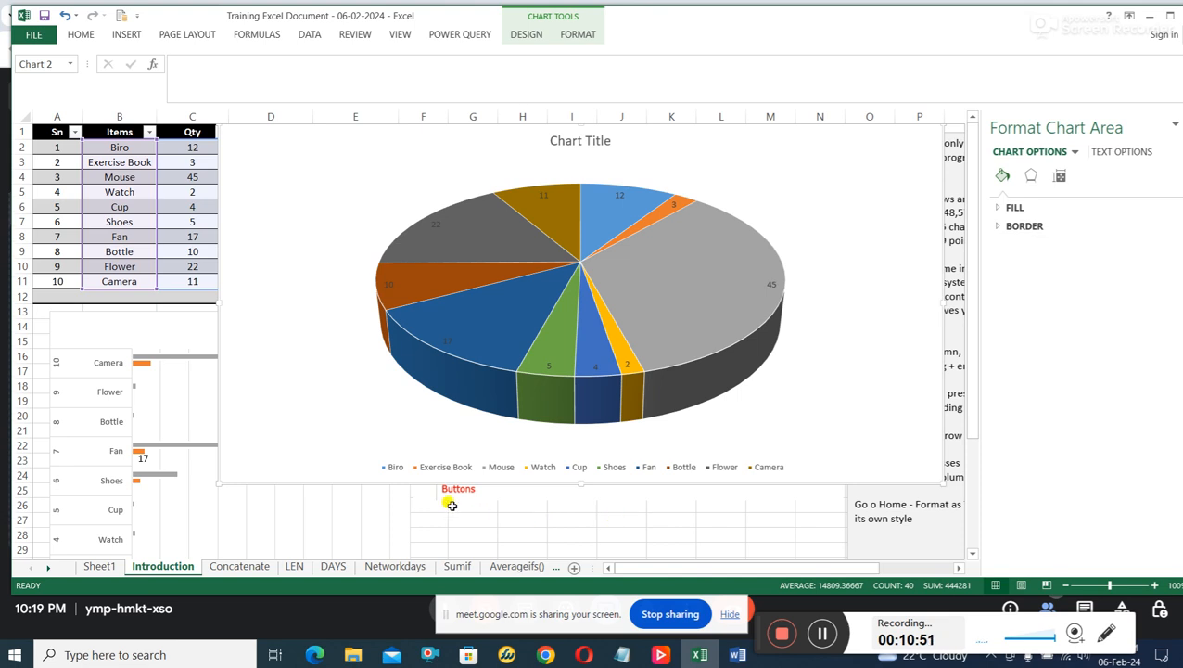
pyautogui.click(485, 321)
pyautogui.moveTo(773, 130); pyautogui.dragTo(898, 127)
pyautogui.click(639, 423)
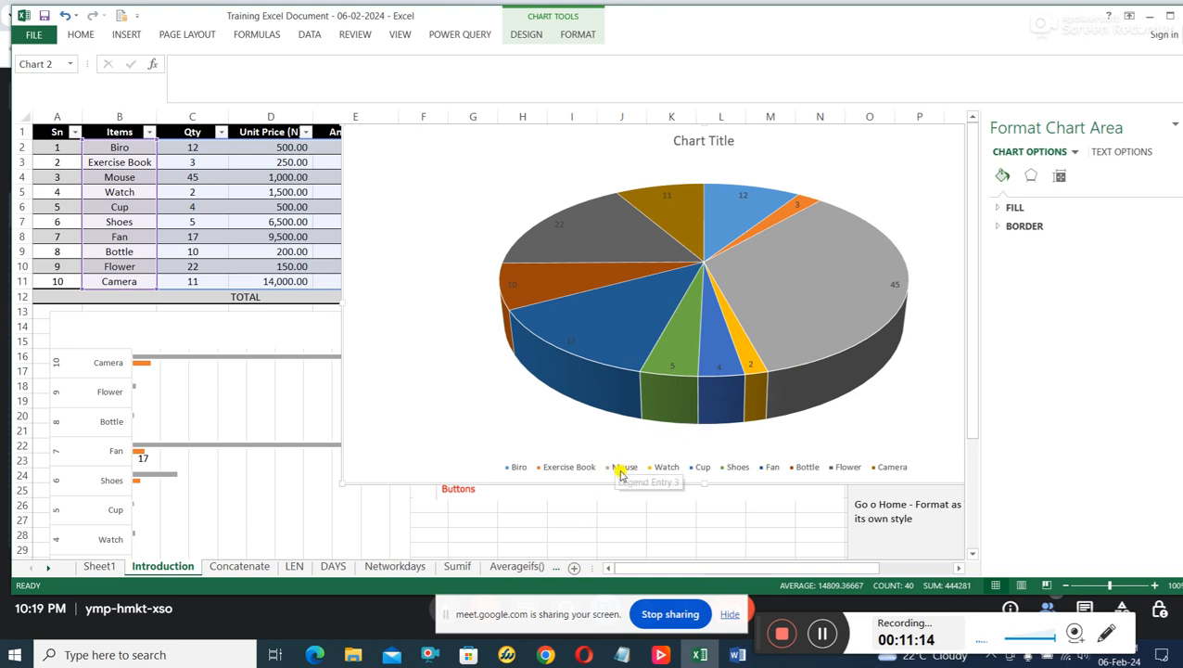
# Open the series formatting options of the 3-D pie chart and shift its plot area slightly left and down.
pyautogui.rightClick(801, 276)
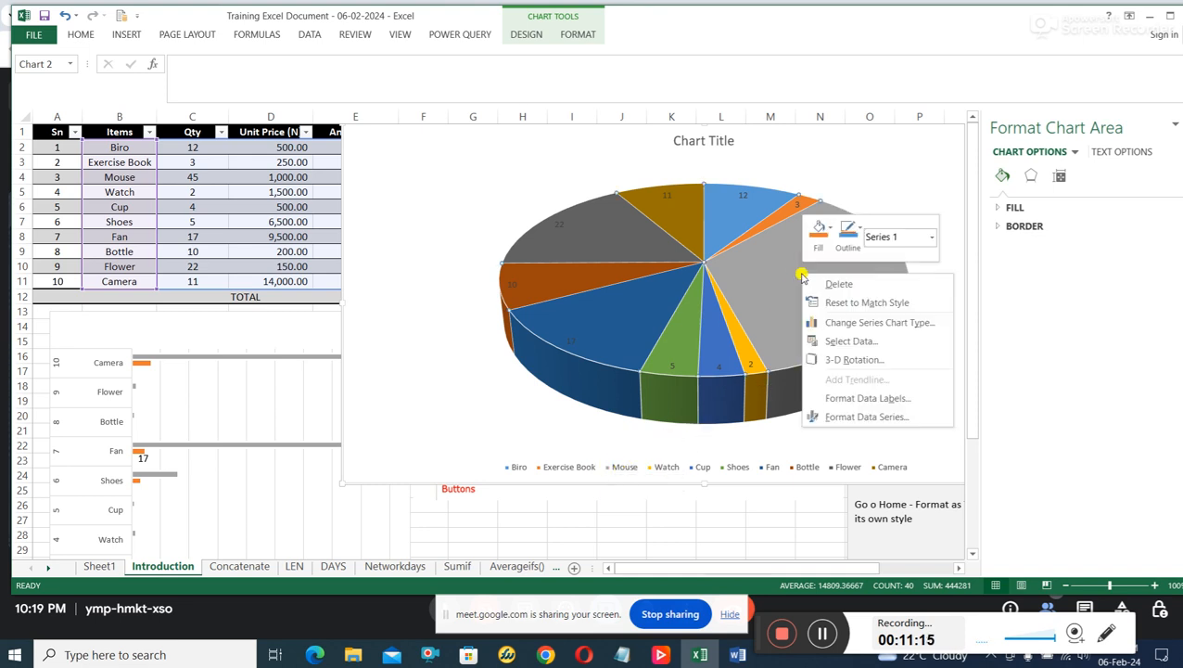
pyautogui.click(869, 419)
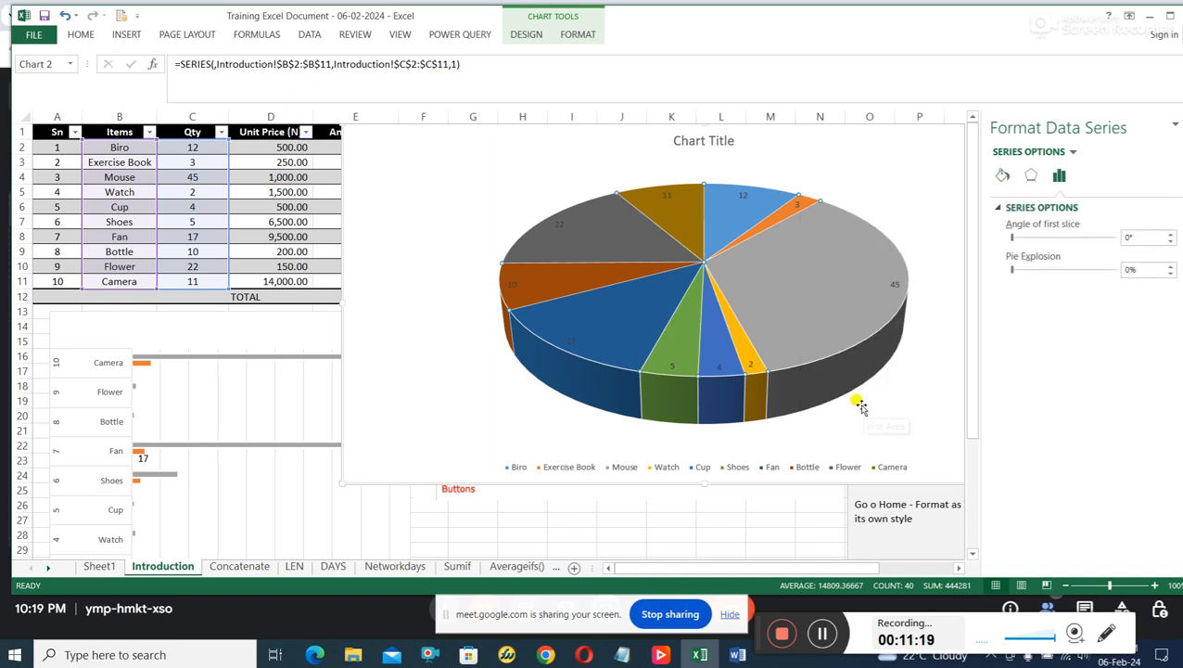
pyautogui.rightClick(820, 288)
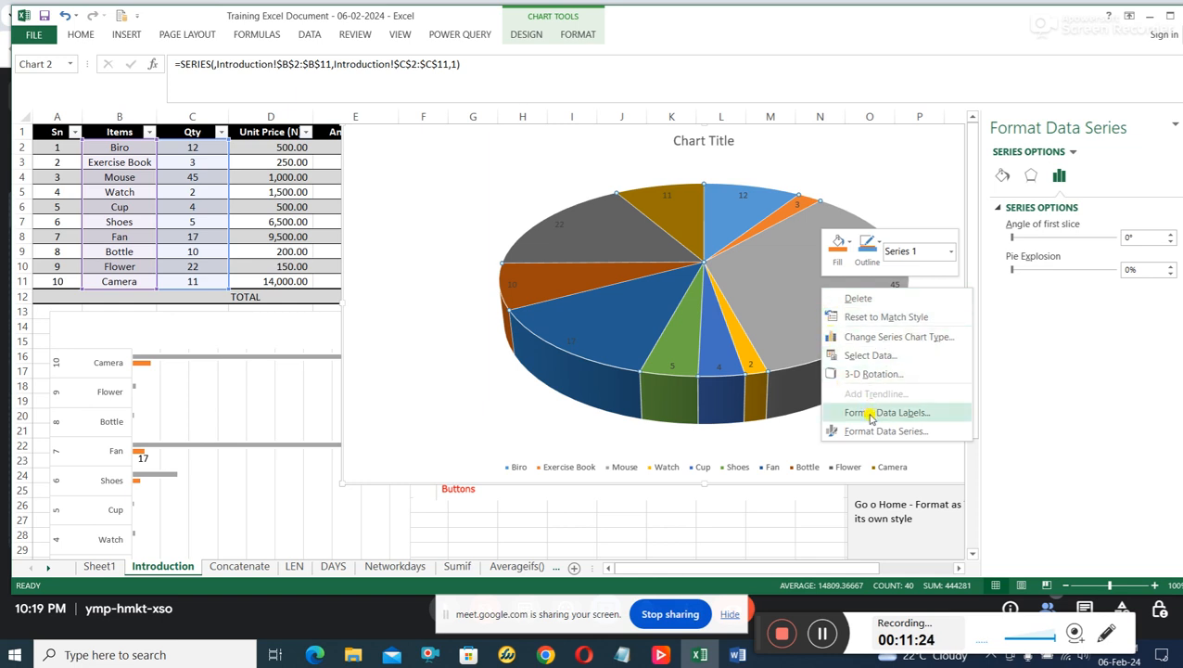
pyautogui.click(813, 194)
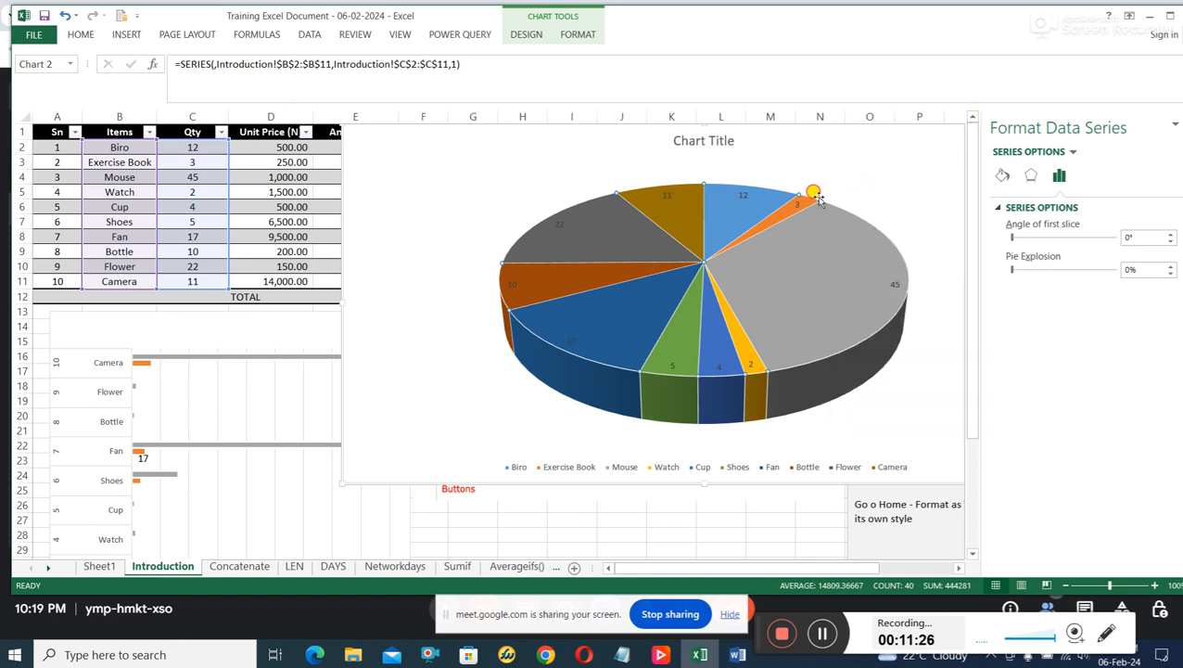
pyautogui.click(787, 180)
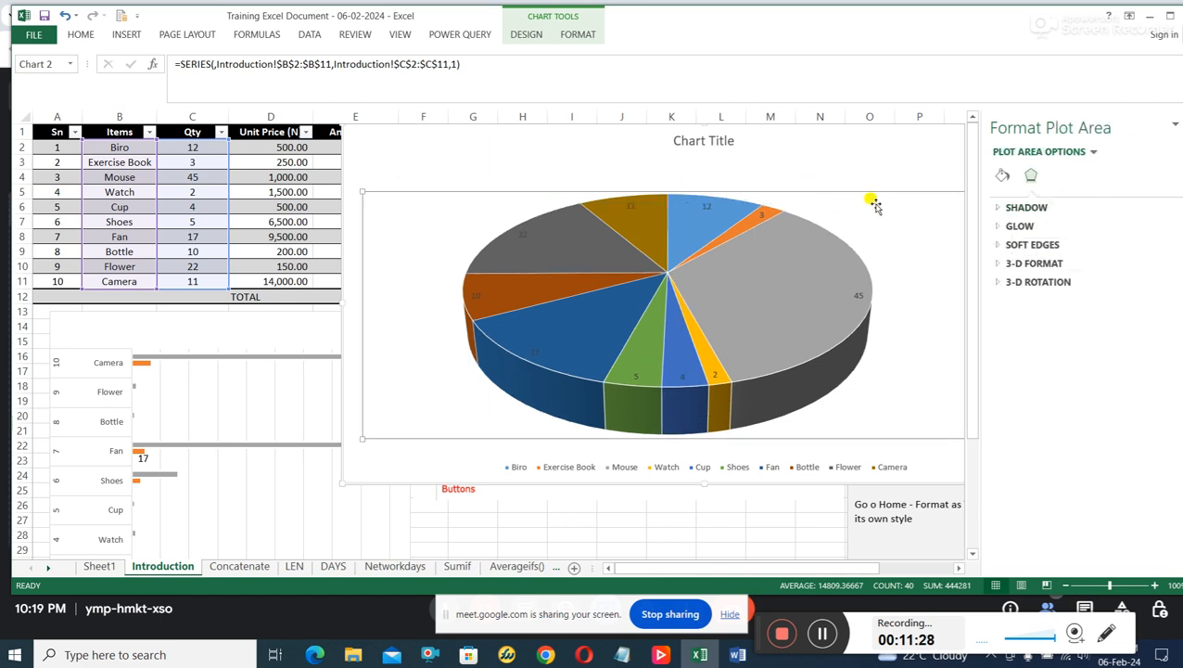
# Move the 3-D pie chart left and delete it from the sheet.
pyautogui.moveTo(878, 168); pyautogui.dragTo(821, 185)
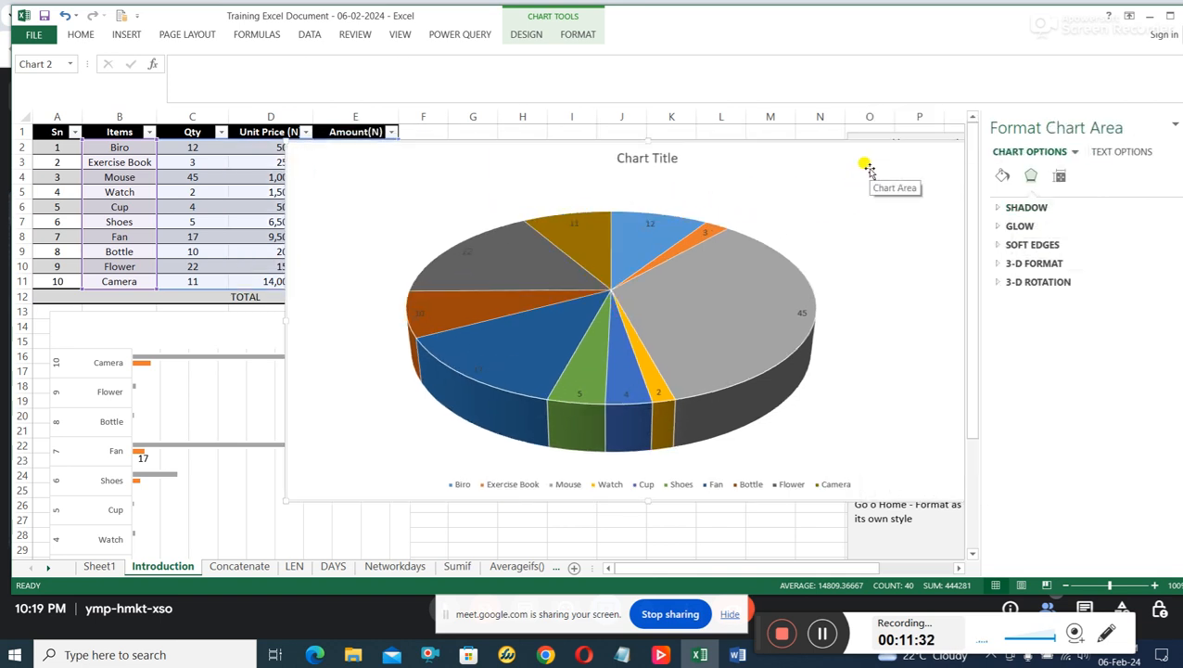
pyautogui.press('Delete')
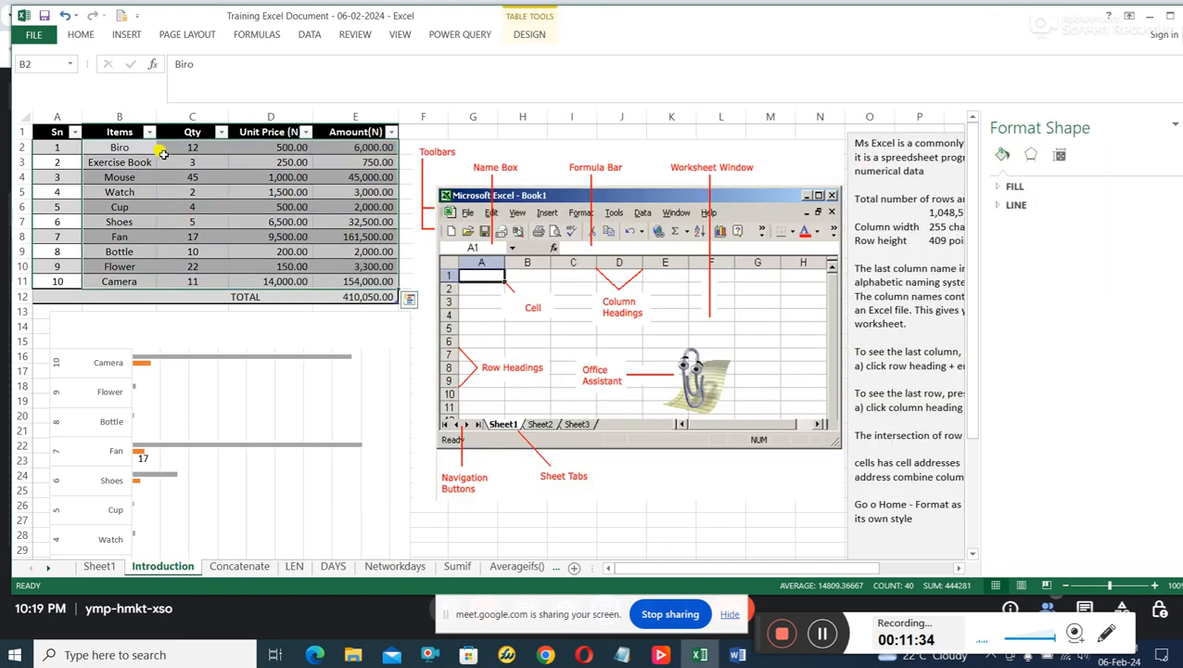
# Insert a 2-D Clustered Column chart from the range B2 to E11, leaving out the header row.
pyautogui.click(126, 161)
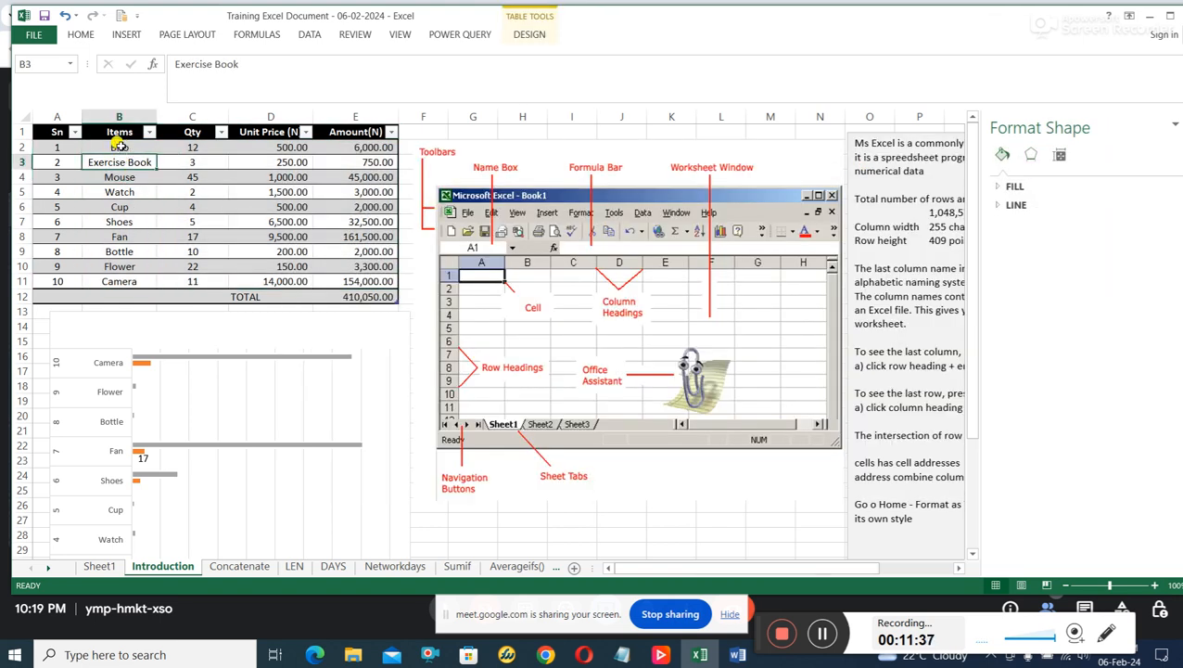
pyautogui.moveTo(119, 146); pyautogui.dragTo(359, 283)
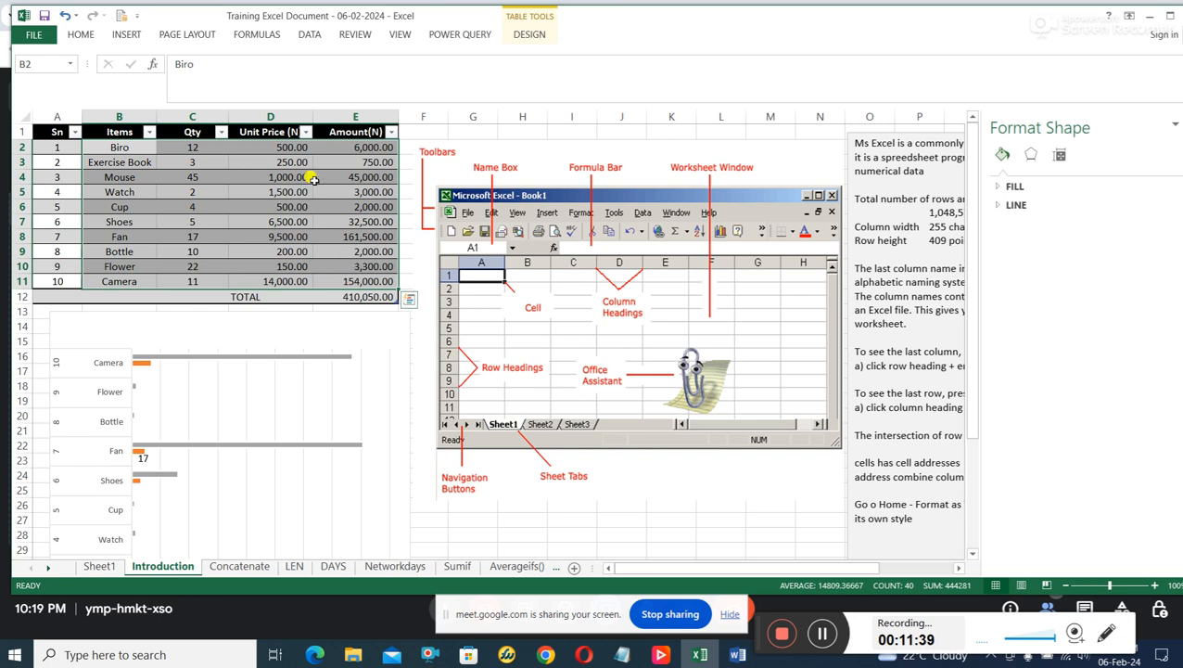
pyautogui.click(127, 36)
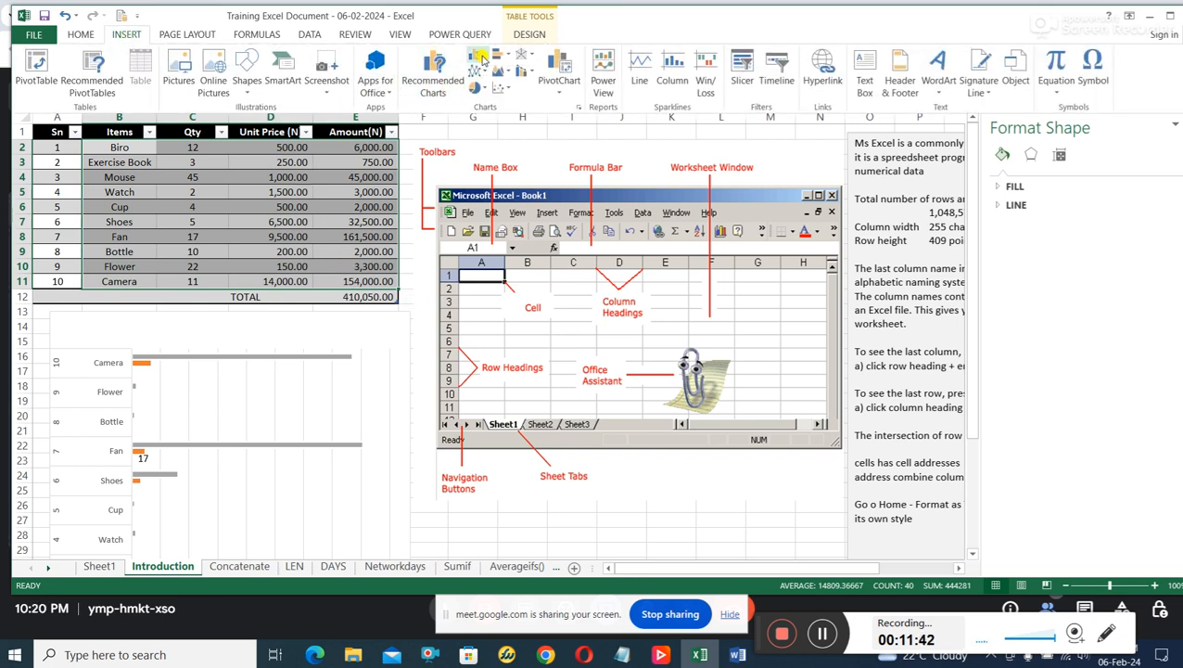
pyautogui.click(480, 57)
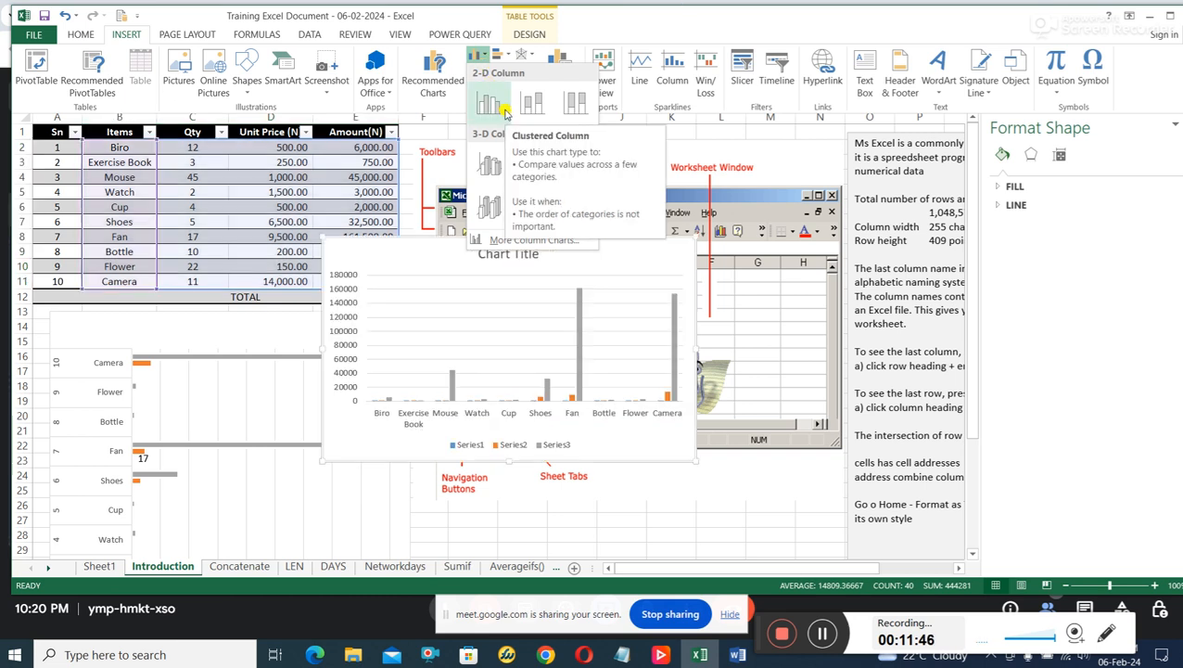
pyautogui.click(505, 111)
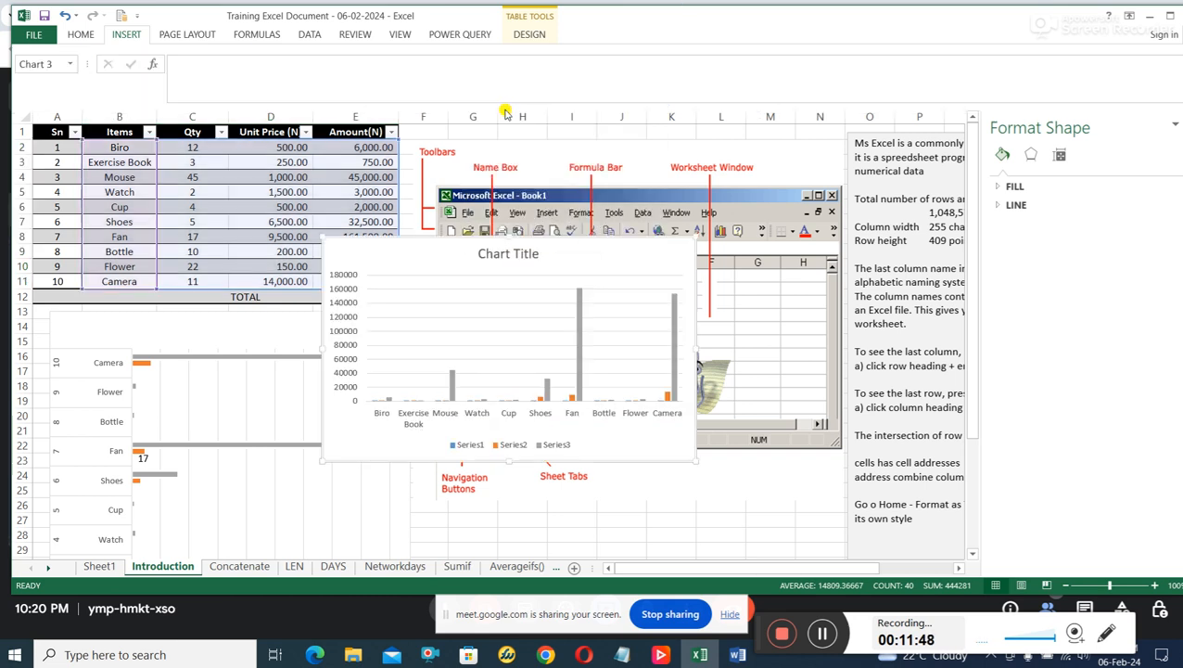
# Enlarge the column chart upwards and to the right, nudge its plot area, and reposition the chart below the table's first rows.
pyautogui.moveTo(691, 234); pyautogui.dragTo(965, 134)
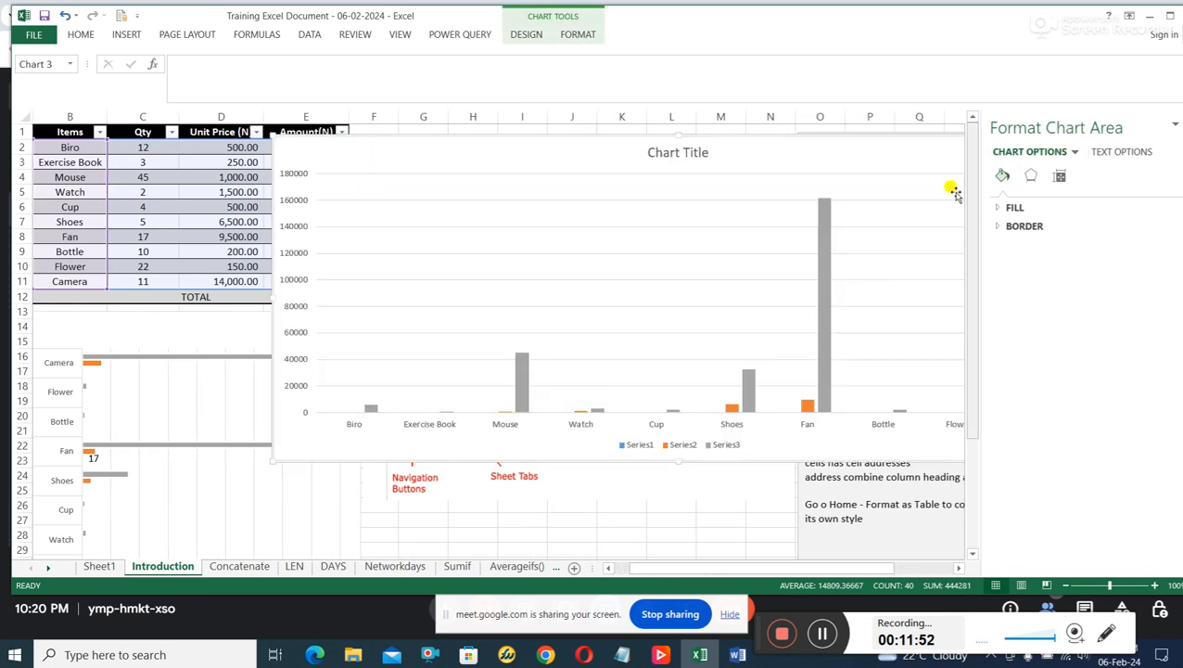
pyautogui.click(887, 196)
pyautogui.moveTo(821, 196); pyautogui.dragTo(820, 195)
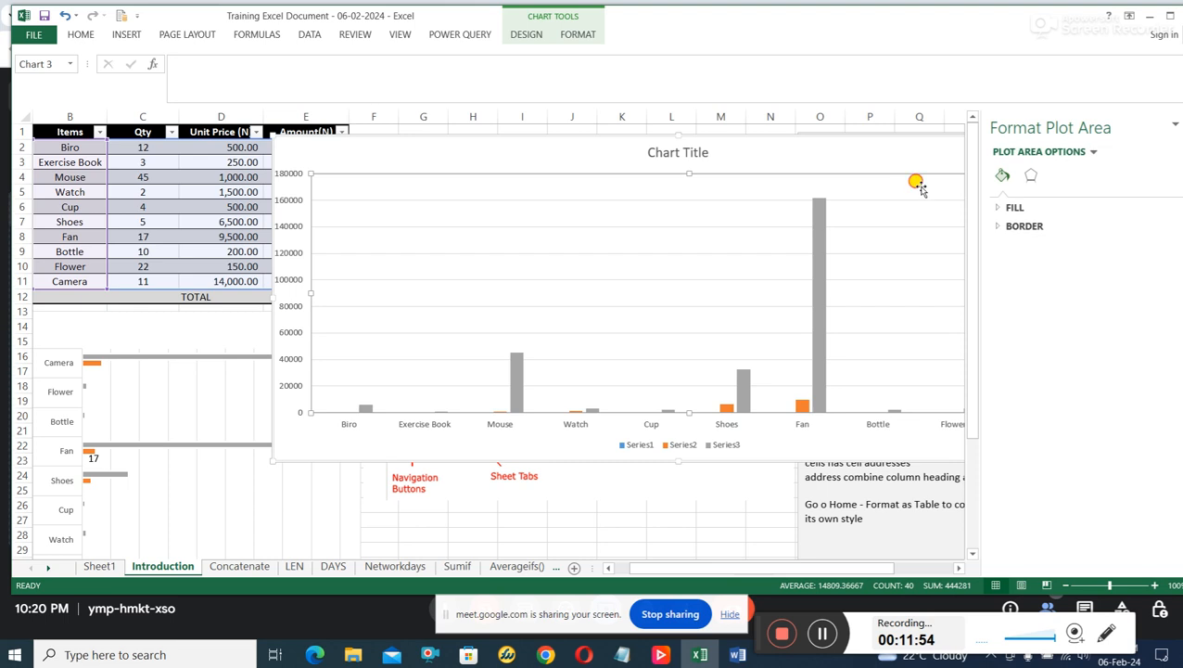
pyautogui.moveTo(920, 189); pyautogui.dragTo(842, 192)
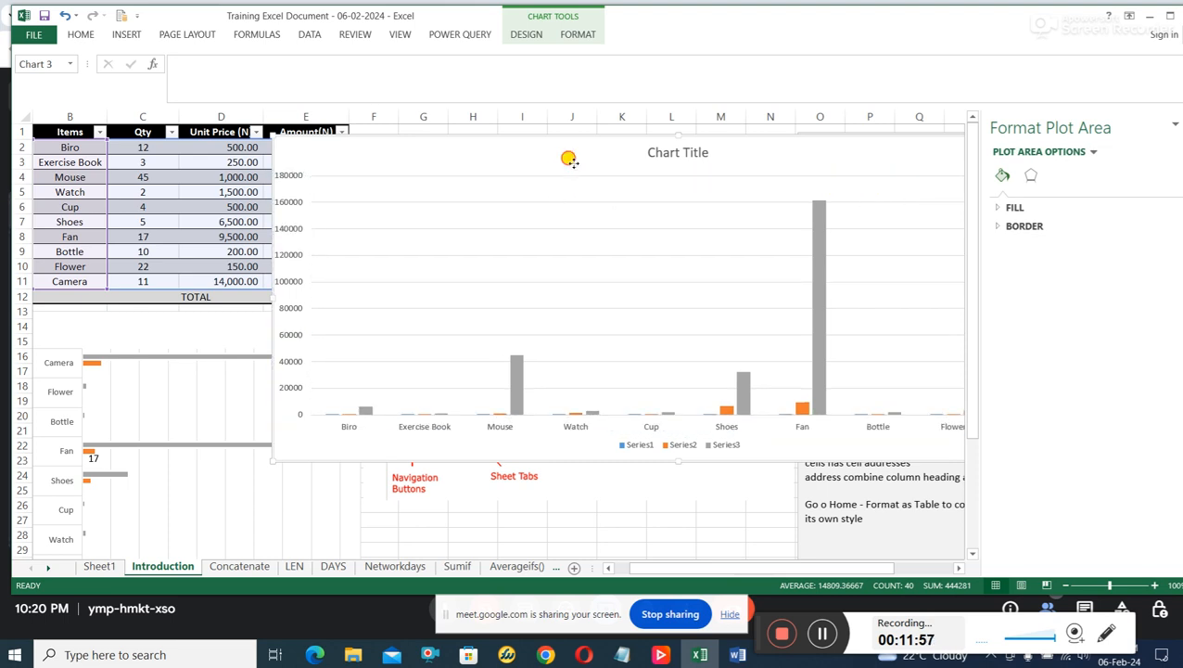
pyautogui.moveTo(567, 158); pyautogui.dragTo(425, 120)
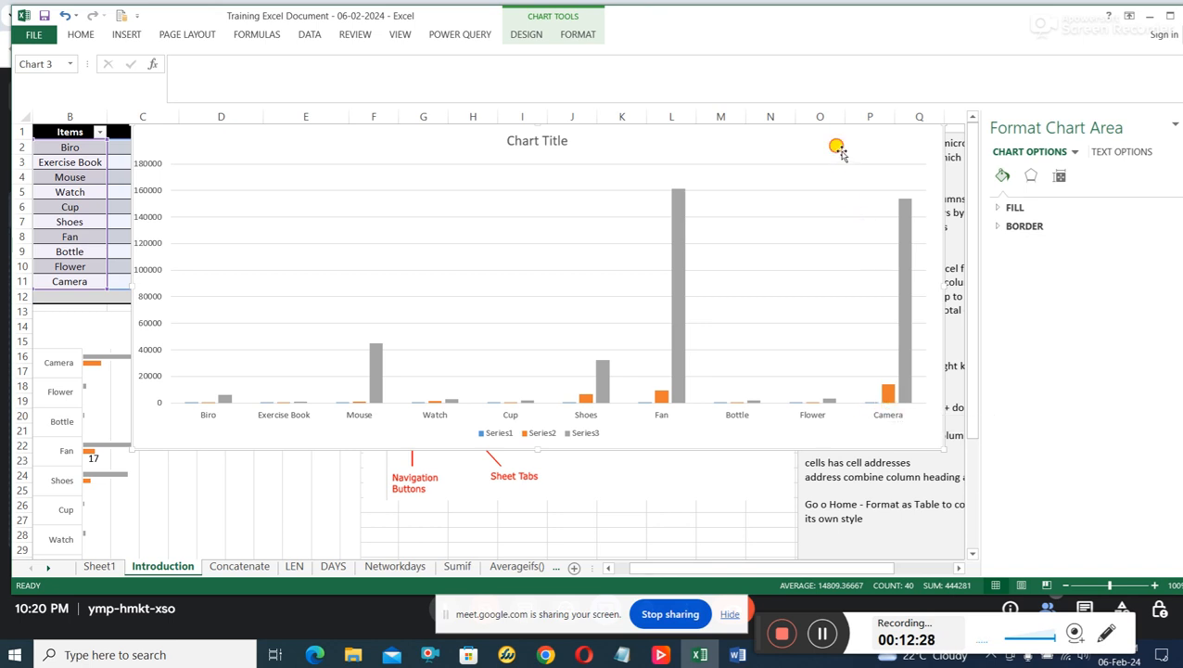
pyautogui.moveTo(835, 146); pyautogui.dragTo(818, 237)
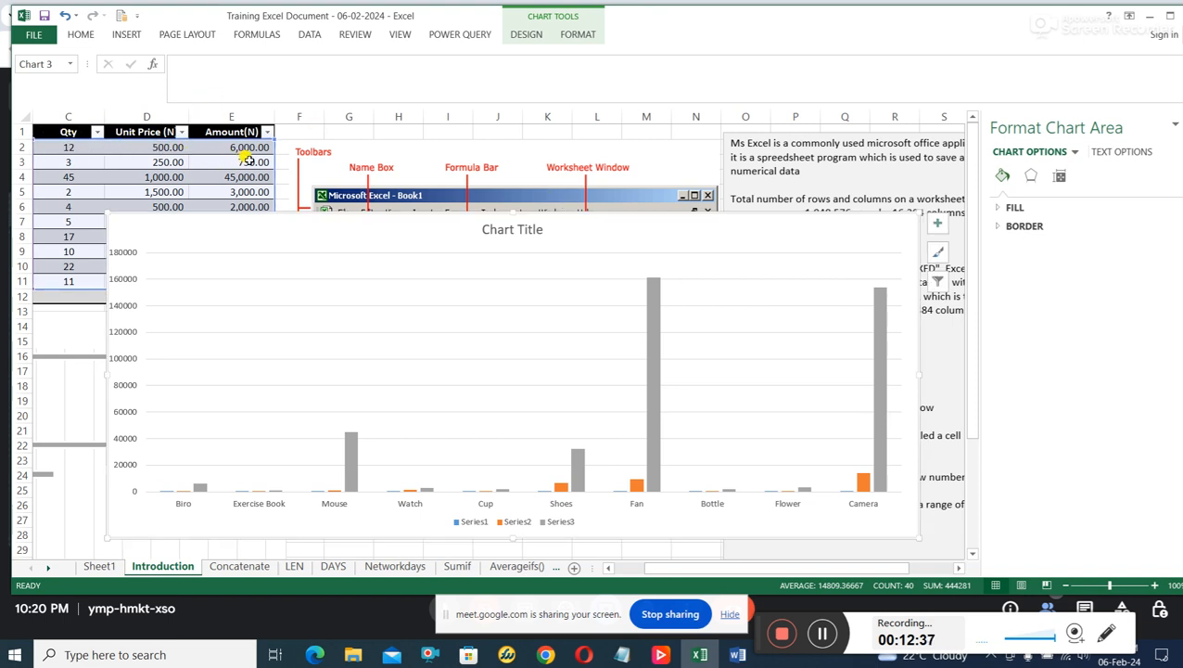
# Select the column chart's legend to point out the series names, and delete the chart.
pyautogui.click(473, 524)
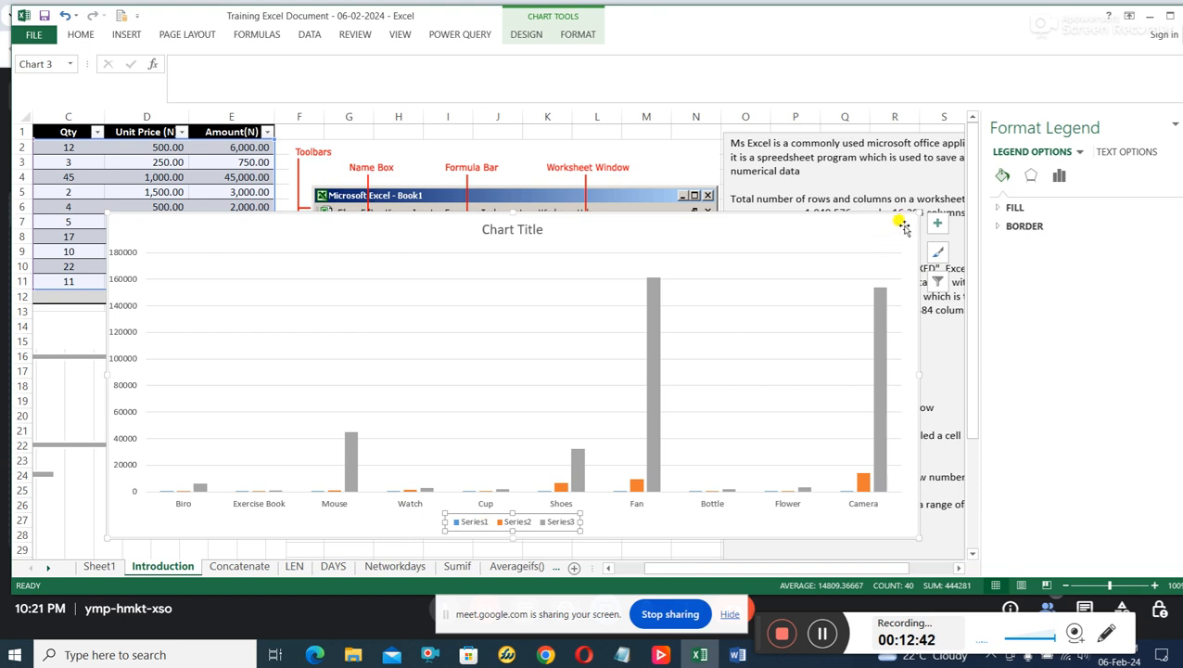
pyautogui.click(780, 241)
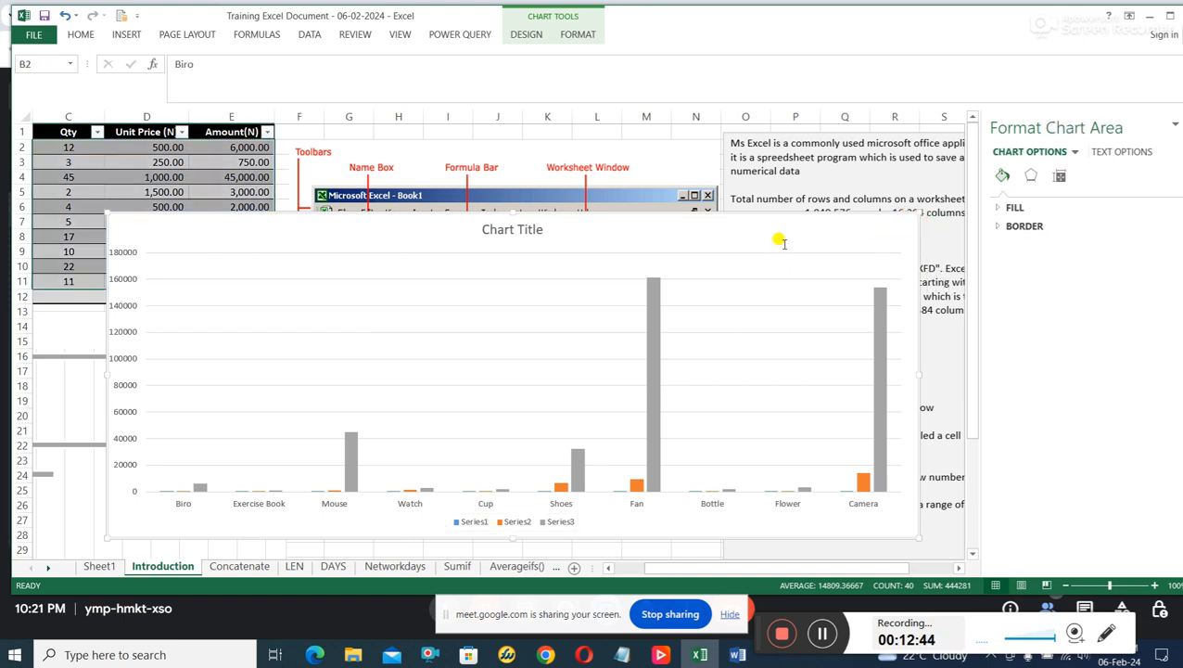
pyautogui.press('Delete')
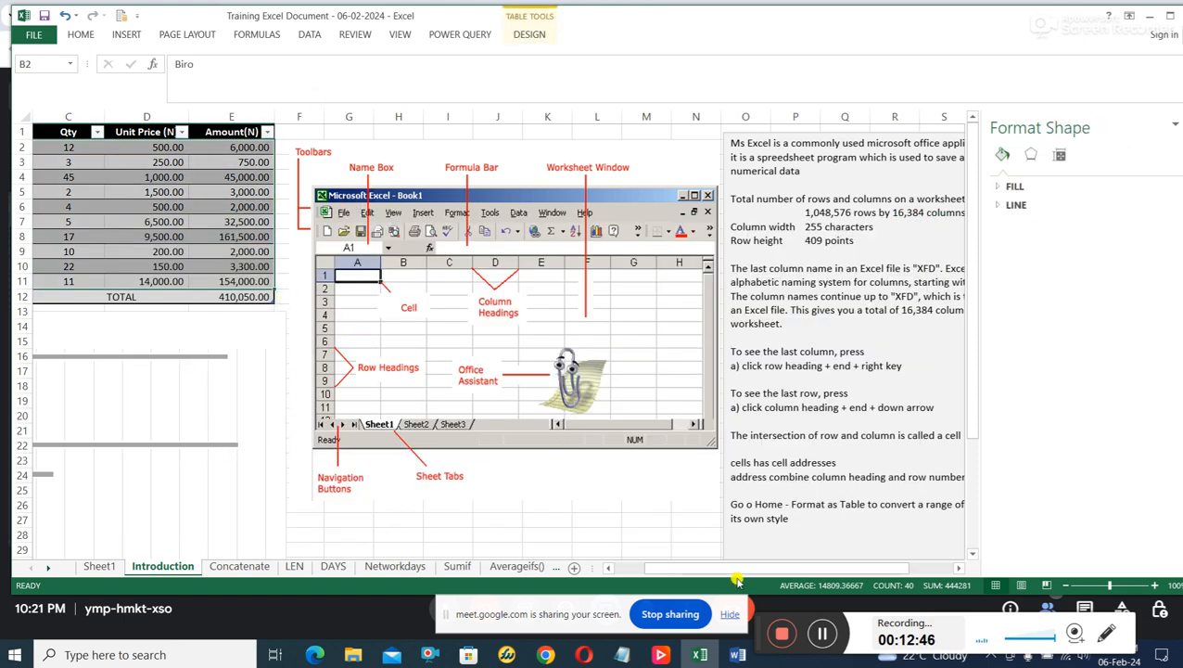
# Insert a 2-D Clustered Bar chart from the range B1 to E11, including the header row.
pyautogui.moveTo(737, 579); pyautogui.dragTo(689, 564)
pyautogui.click(192, 206)
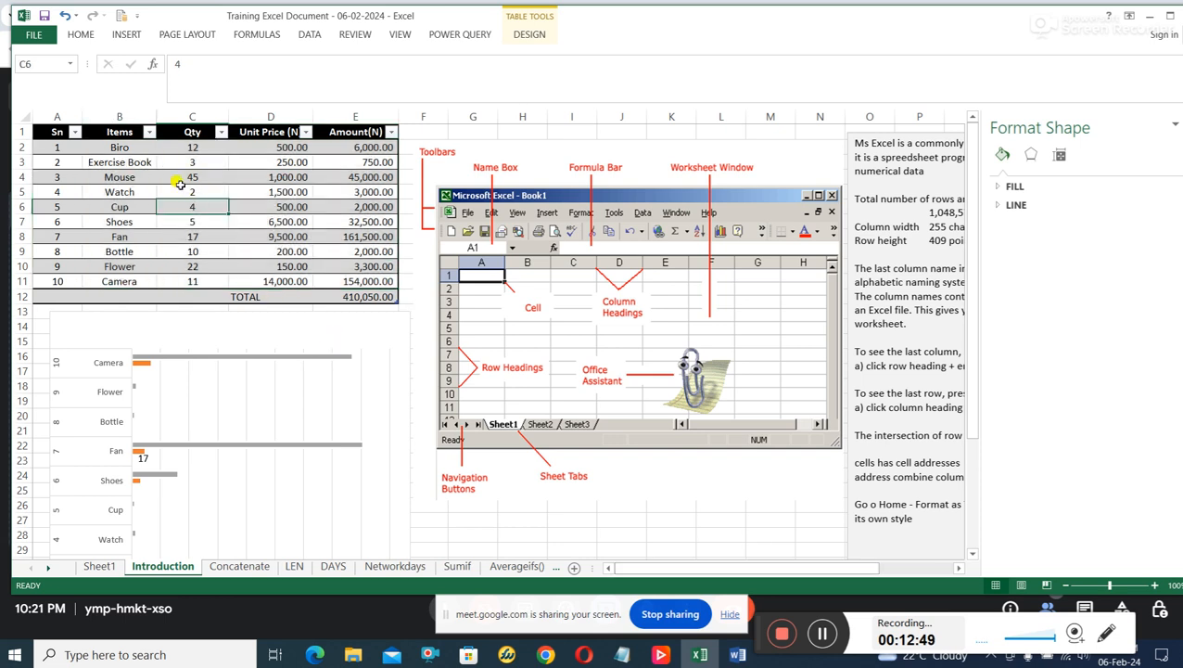
pyautogui.moveTo(103, 131); pyautogui.dragTo(372, 283)
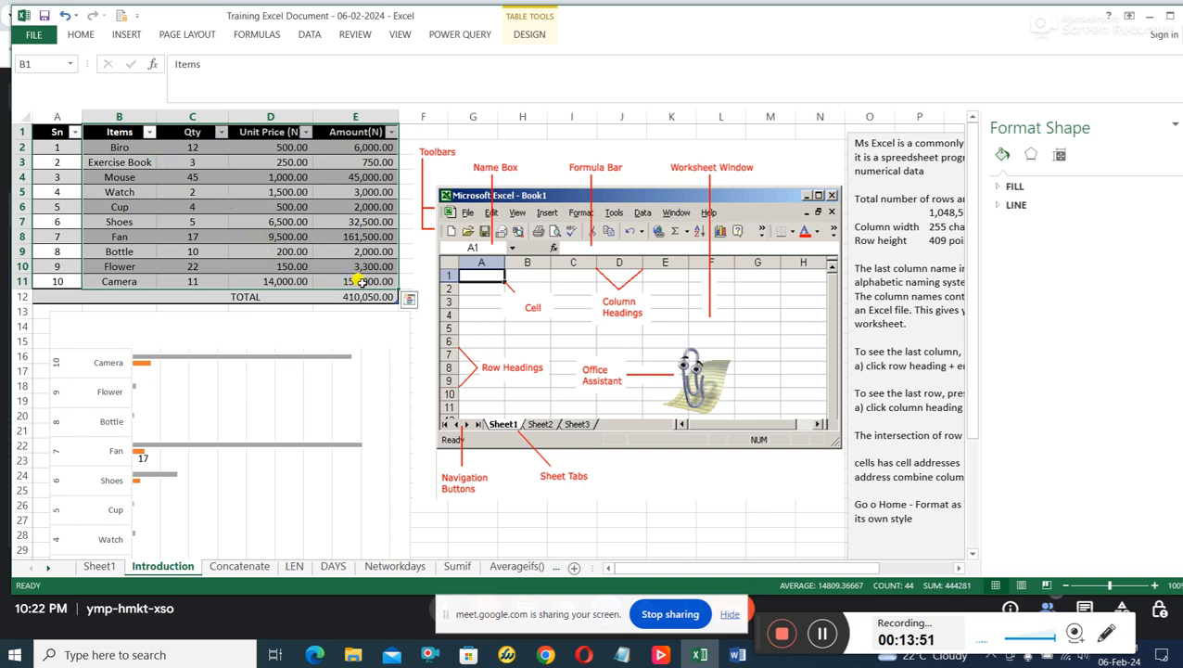
pyautogui.click(159, 176)
pyautogui.moveTo(118, 131); pyautogui.dragTo(360, 283)
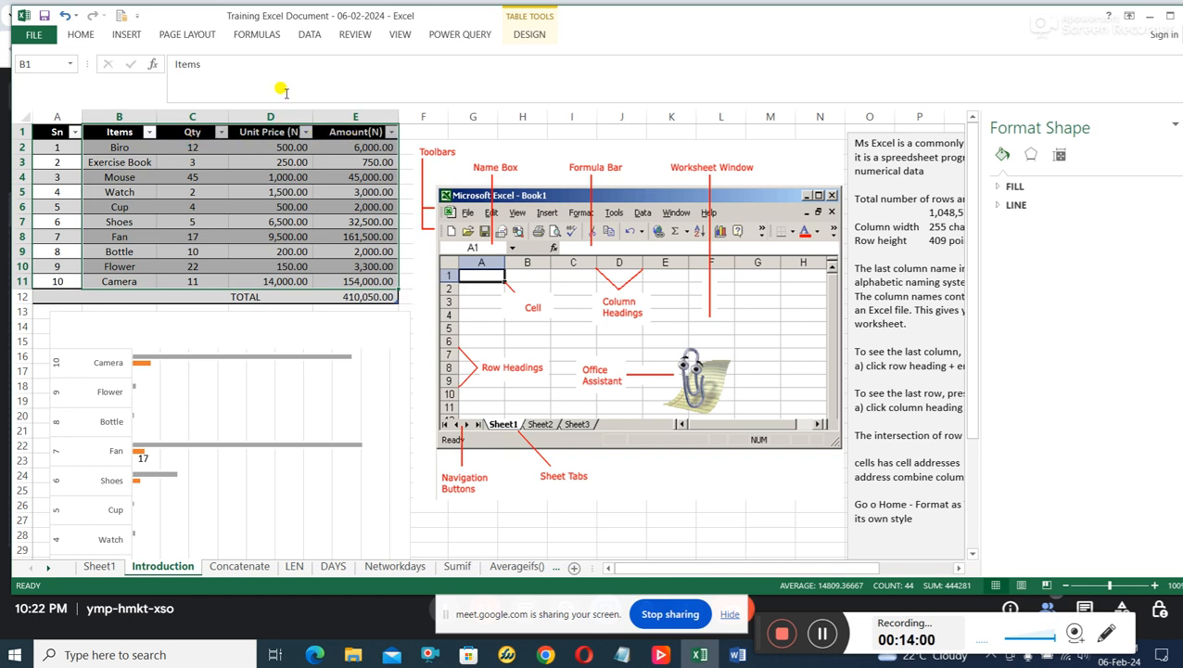
pyautogui.click(131, 34)
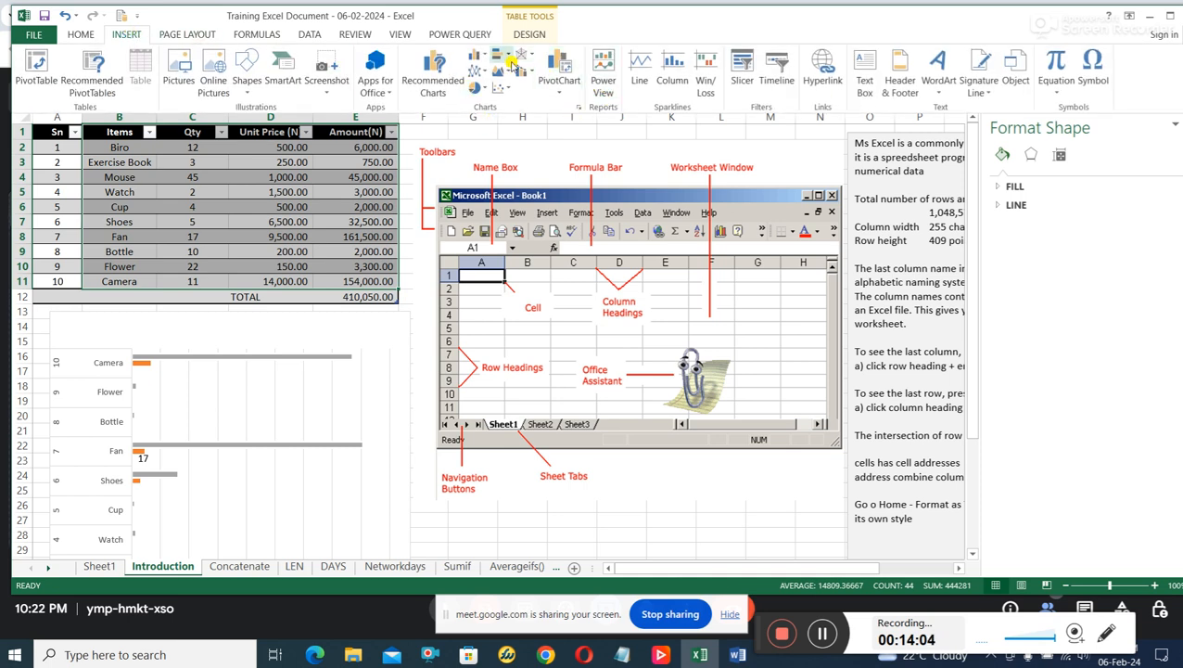
pyautogui.click(506, 60)
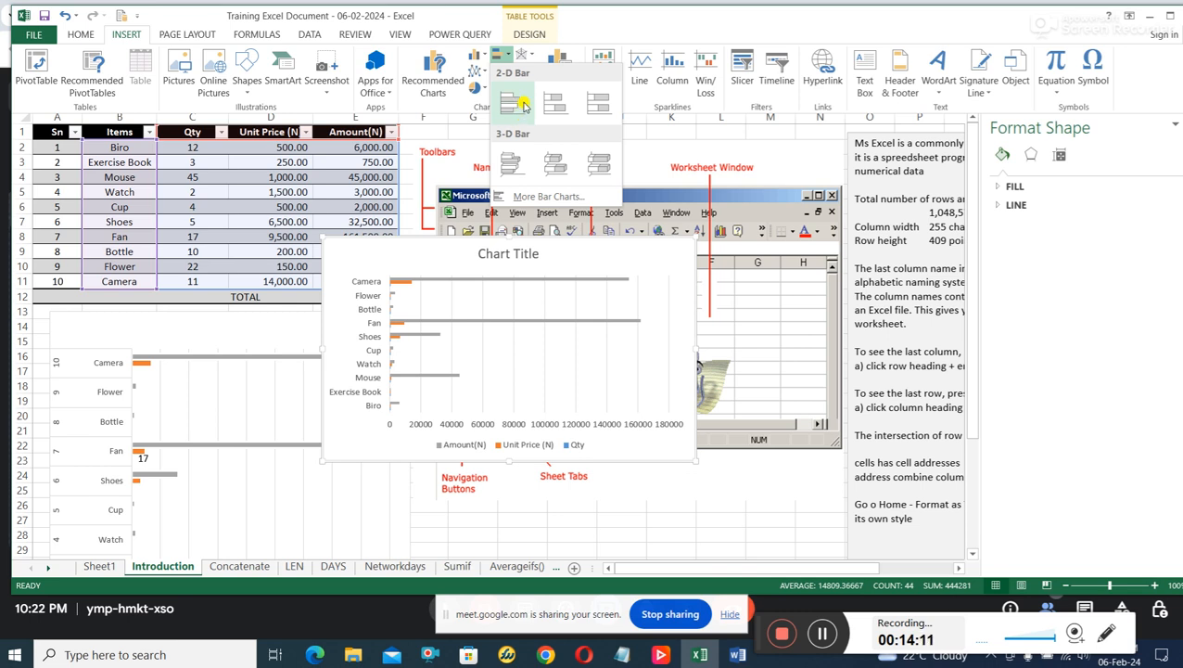
pyautogui.click(522, 105)
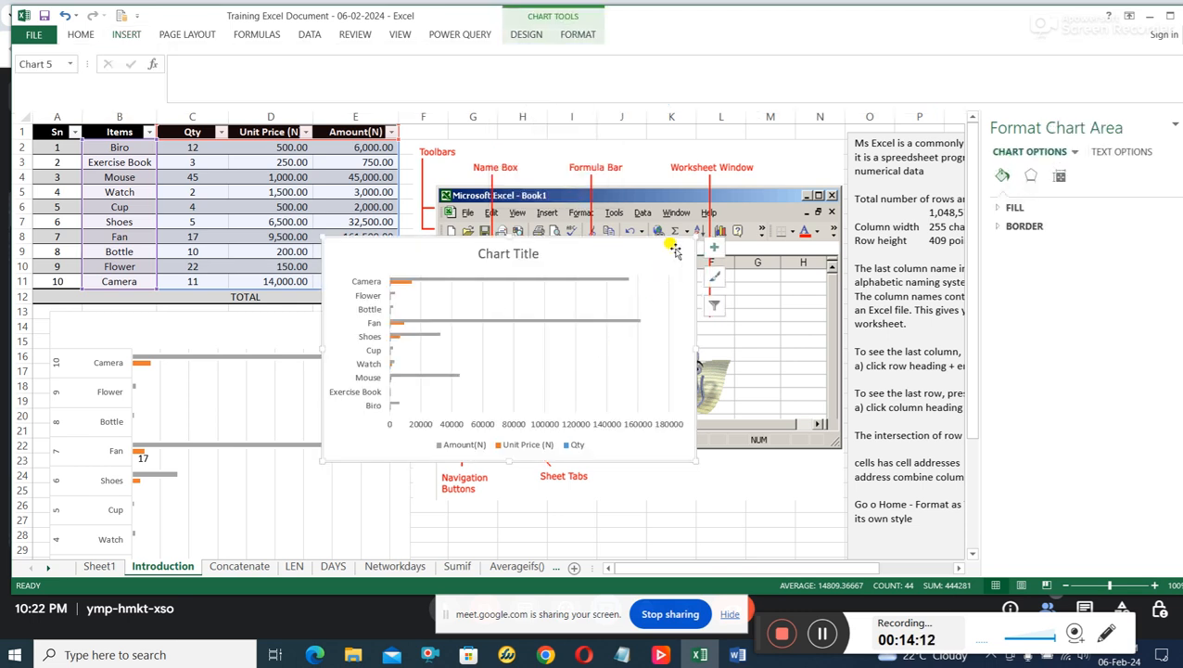
# Enlarge the bar chart in both directions and move it left to the edge of the Items column.
pyautogui.click(701, 240)
pyautogui.moveTo(690, 255); pyautogui.dragTo(997, 165)
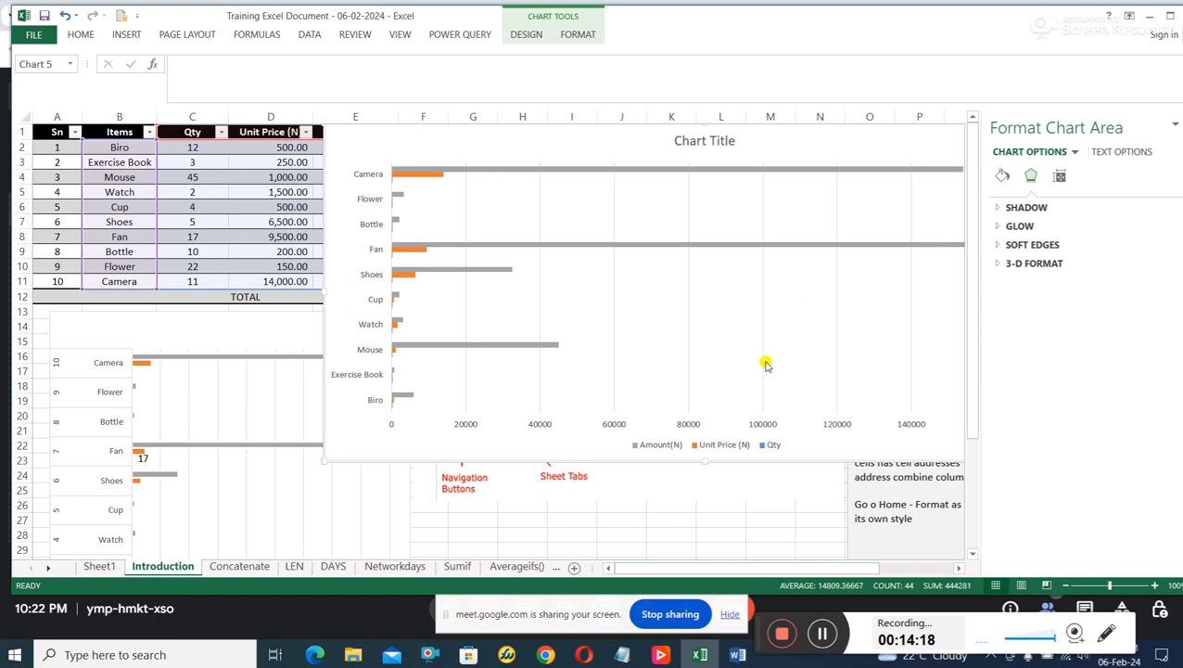
pyautogui.moveTo(322, 460); pyautogui.dragTo(219, 510)
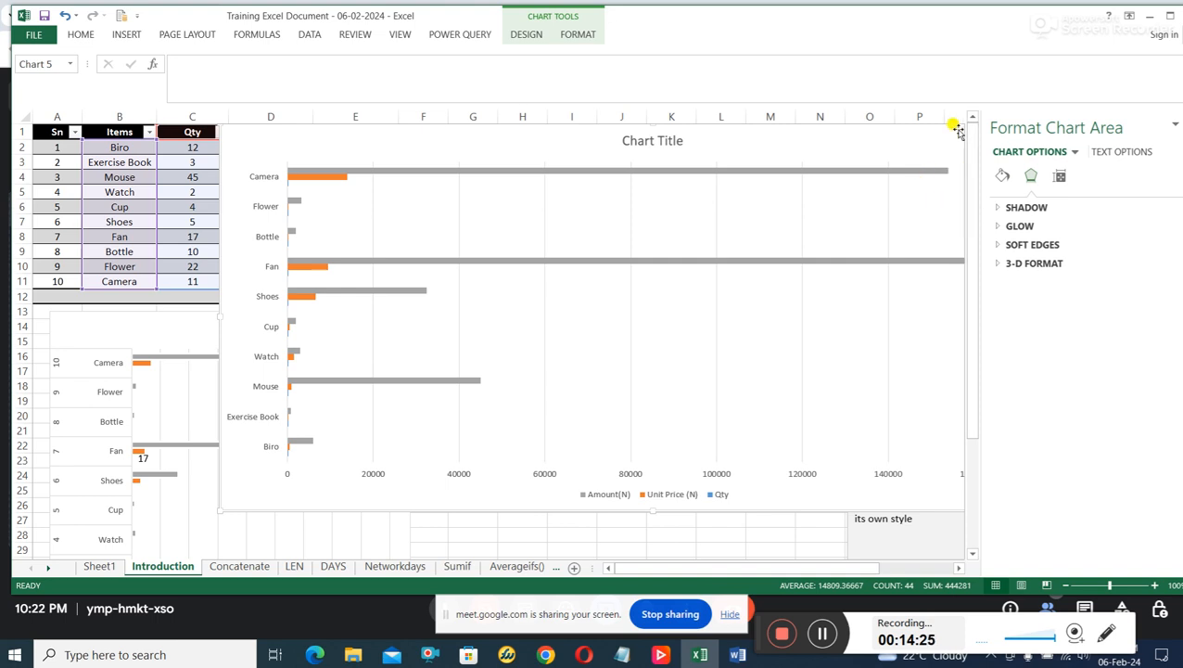
pyautogui.moveTo(535, 155); pyautogui.dragTo(452, 116)
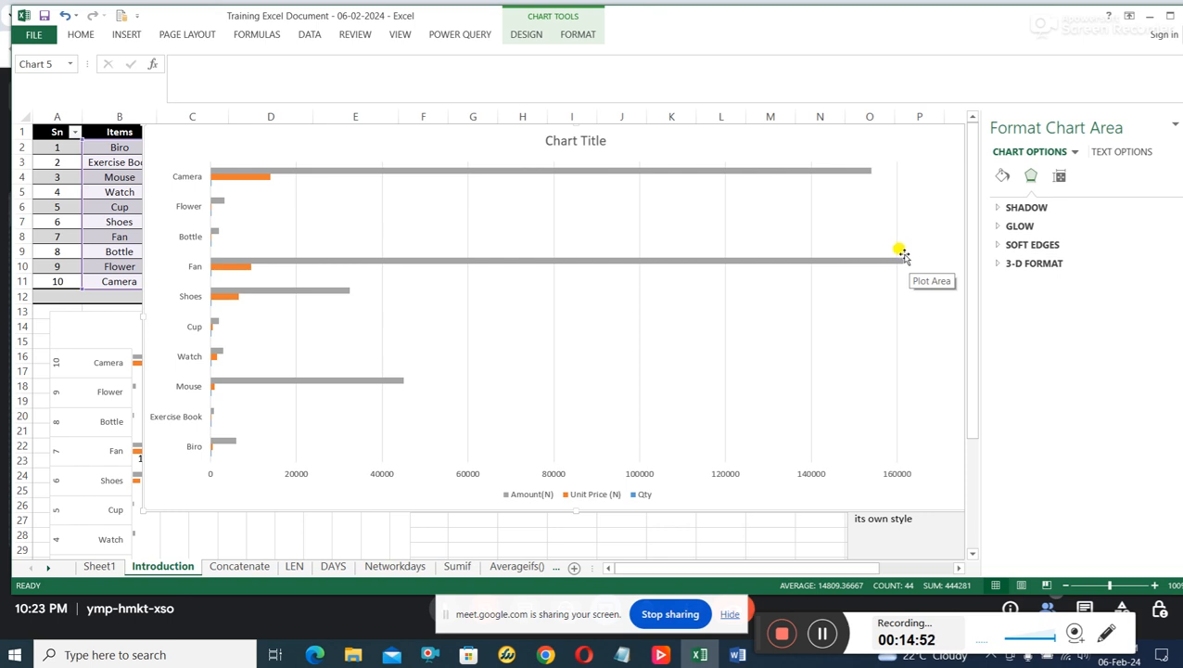
# Compare the Fan and Camera bars with the item table, moving the chart down off the table and back up.
pyautogui.moveTo(904, 260)
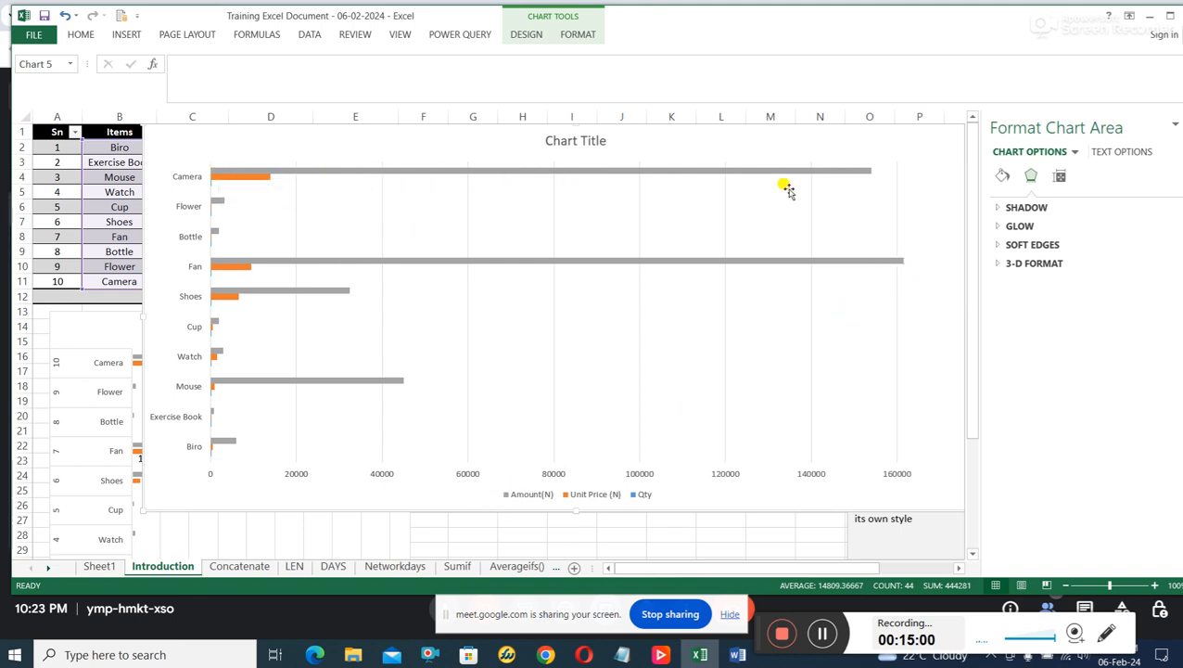
pyautogui.moveTo(868, 177)
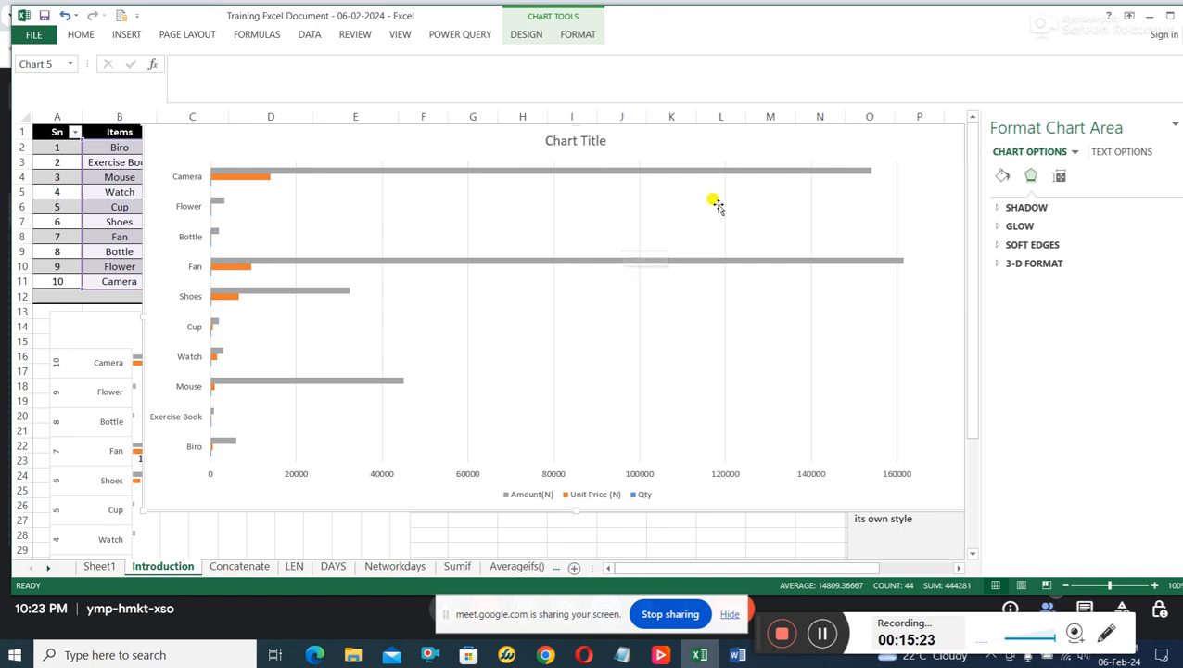
pyautogui.moveTo(903, 146); pyautogui.dragTo(816, 343)
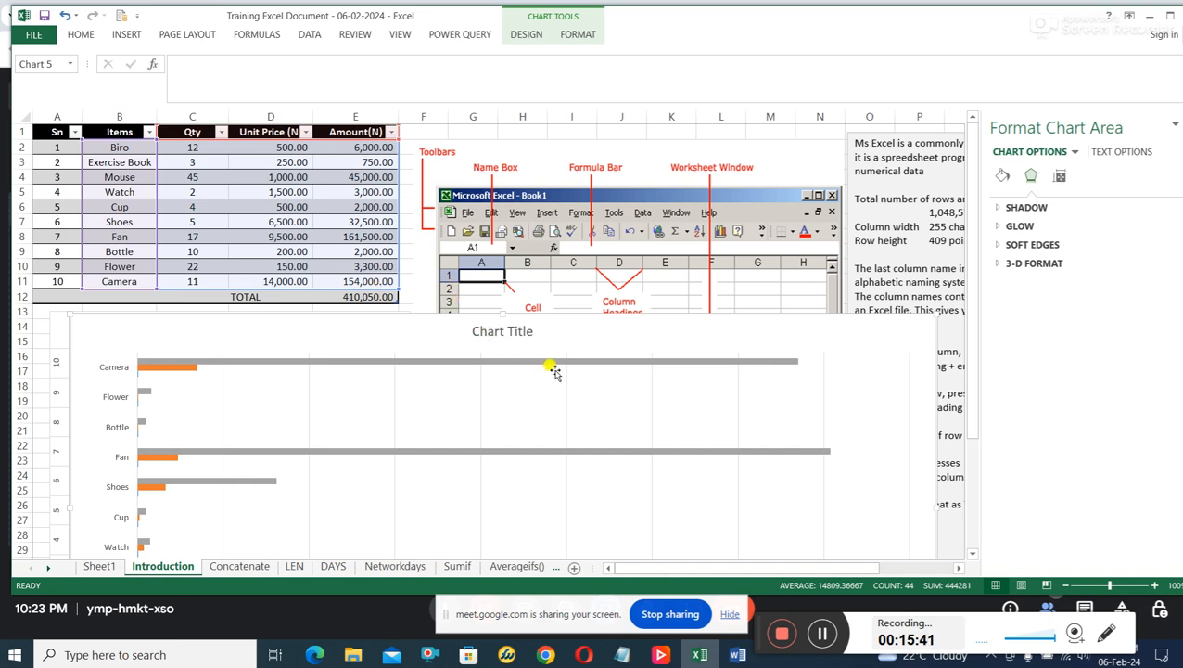
pyautogui.moveTo(808, 352); pyautogui.dragTo(916, 153)
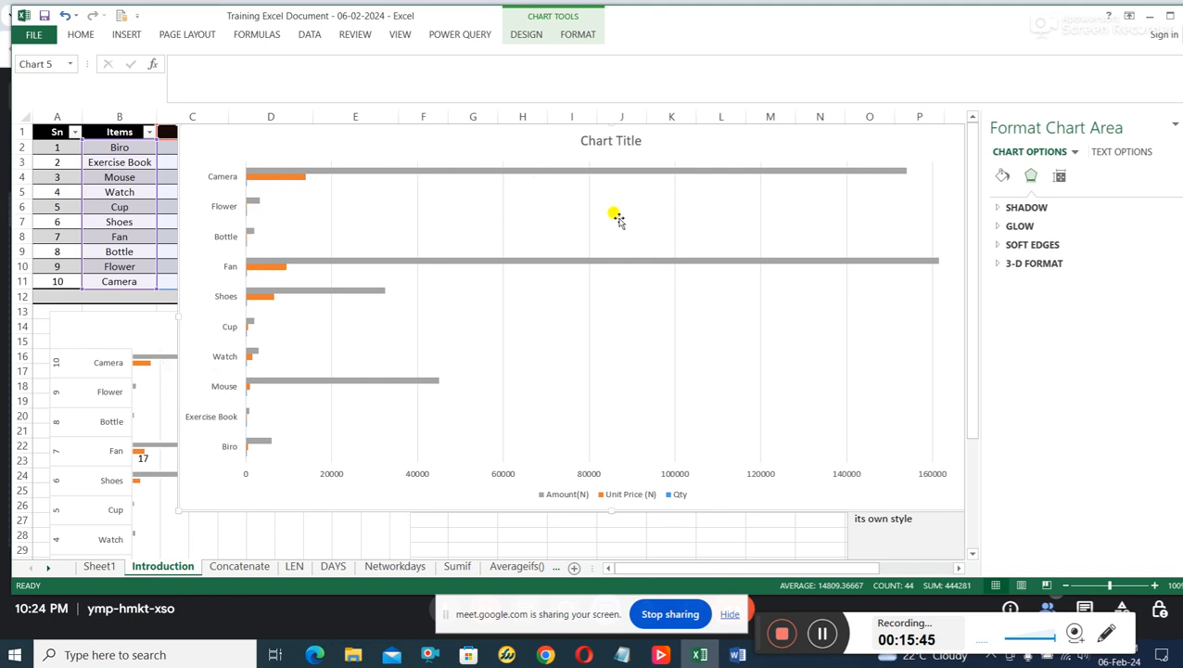
pyautogui.moveTo(641, 153); pyautogui.dragTo(636, 421)
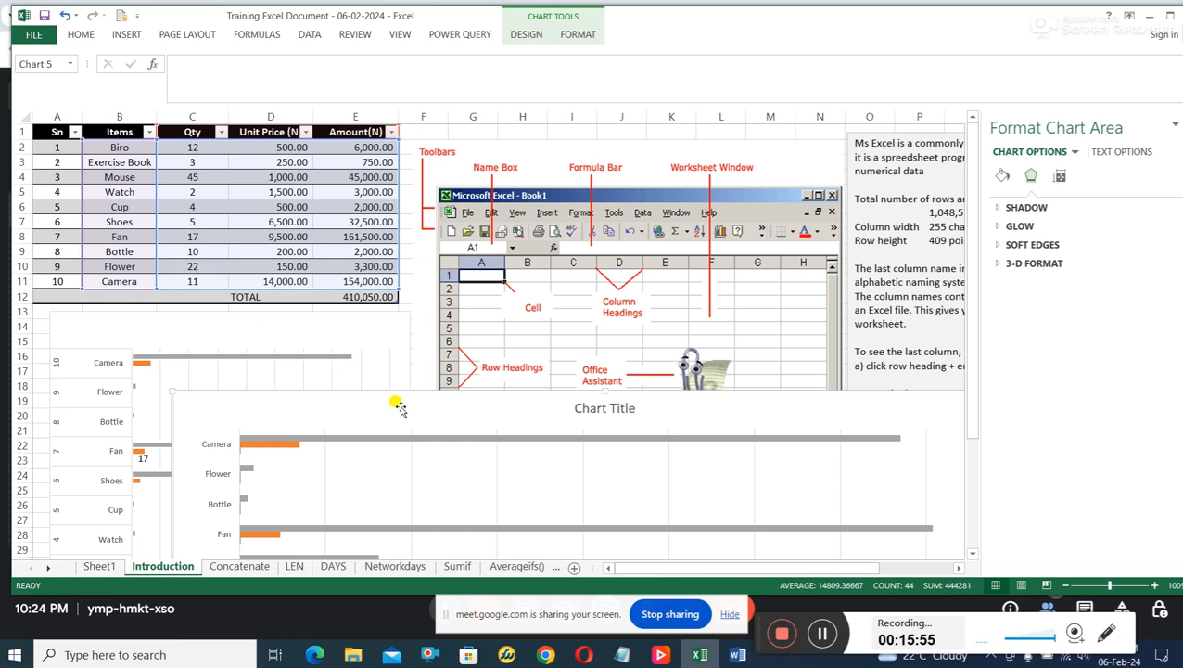
pyautogui.moveTo(510, 414); pyautogui.dragTo(463, 159)
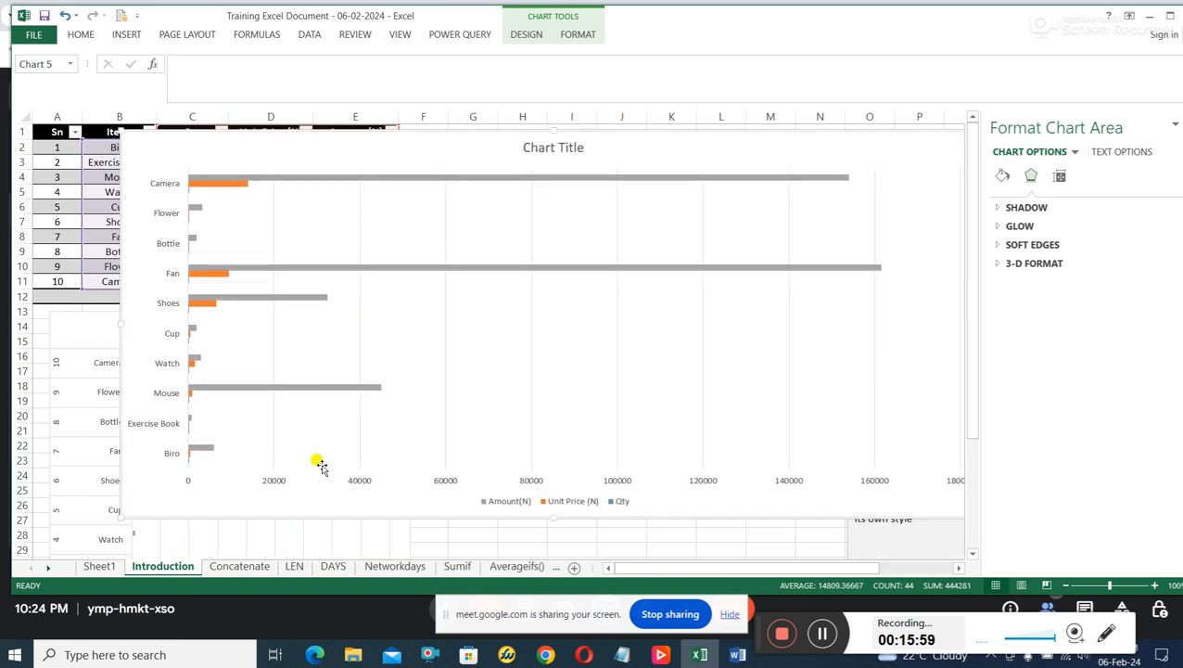
# Open the Concatenate sheet, close the Format Shape pane, and look over the note explaining the function.
pyautogui.click(248, 566)
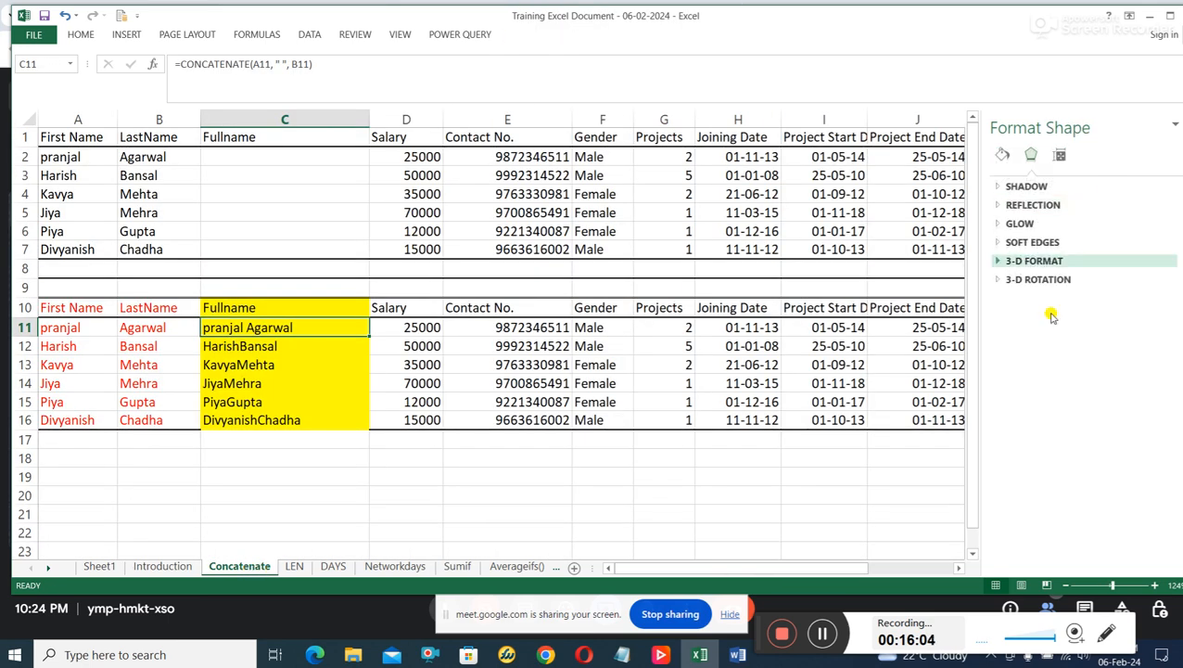
pyautogui.click(1175, 126)
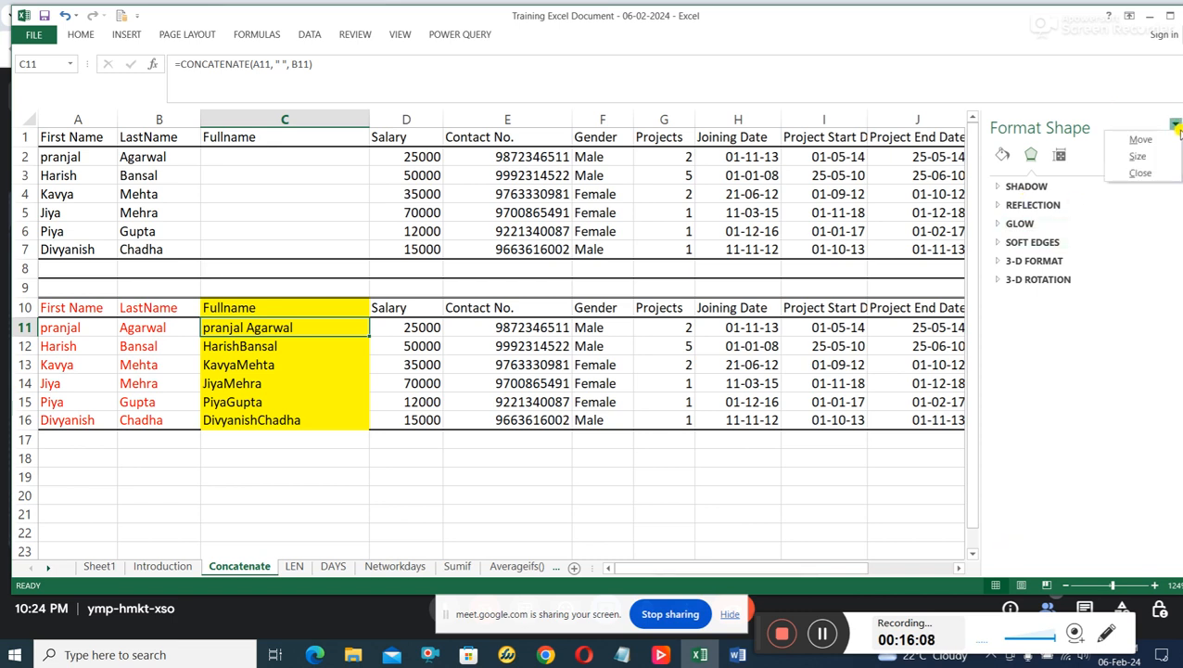
pyautogui.click(1139, 172)
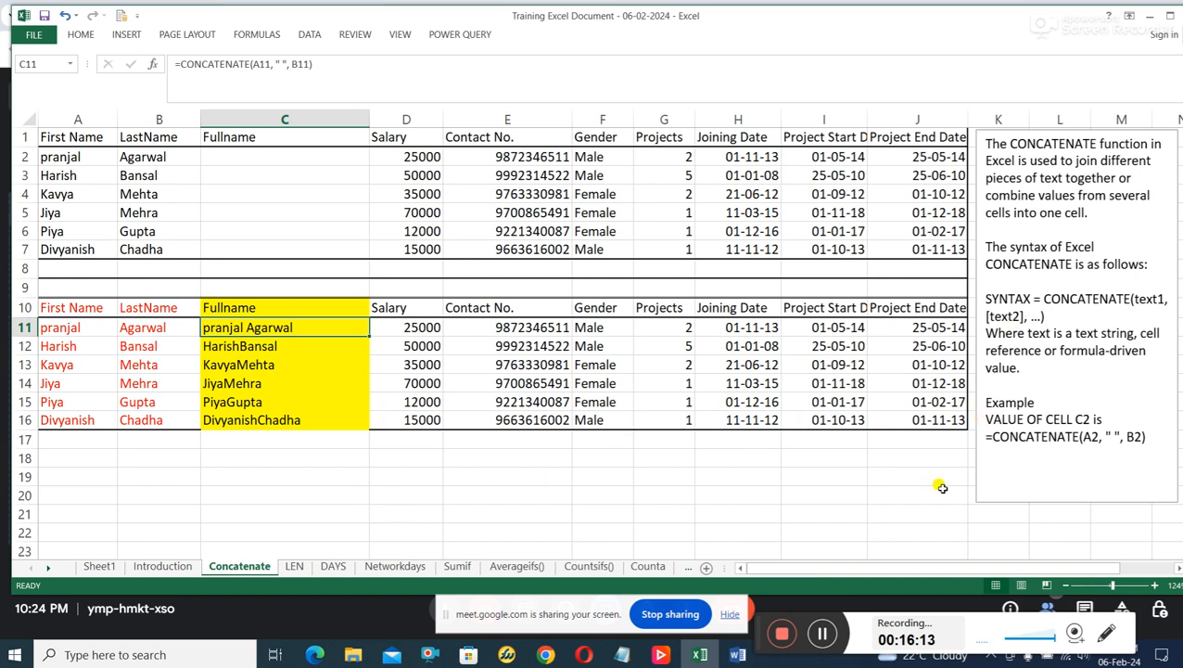
pyautogui.scroll(-1, 942, 487)
pyautogui.moveTo(981, 569); pyautogui.dragTo(1064, 566)
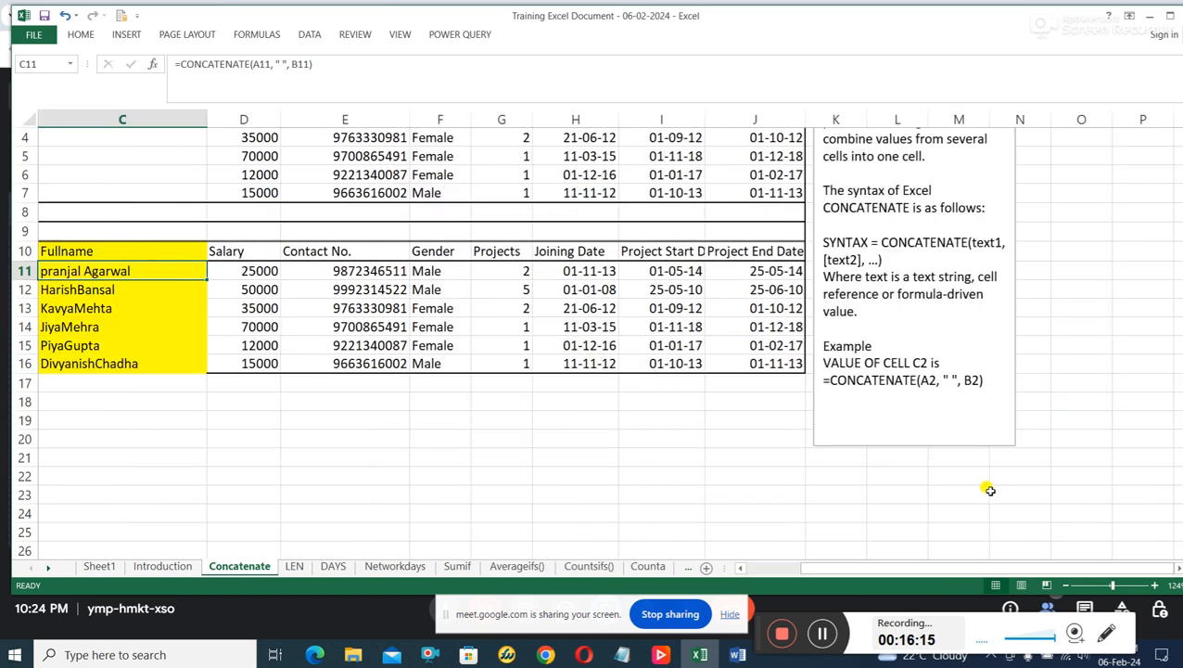
pyautogui.scroll(1, 989, 490)
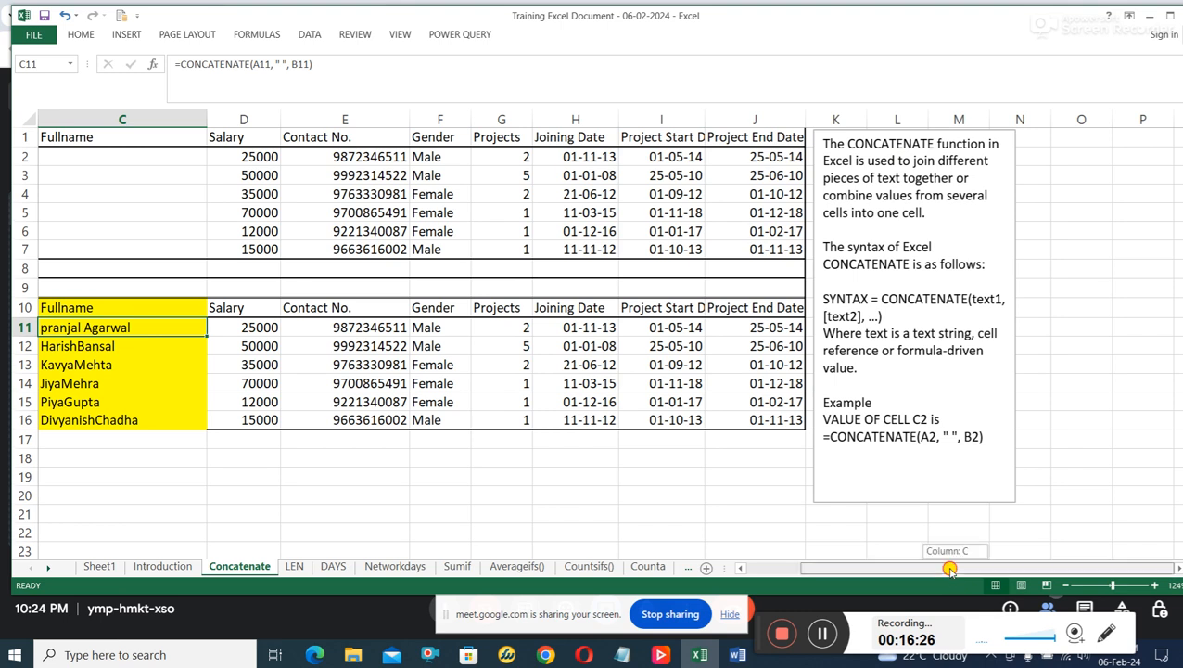
pyautogui.moveTo(952, 577); pyautogui.dragTo(901, 577)
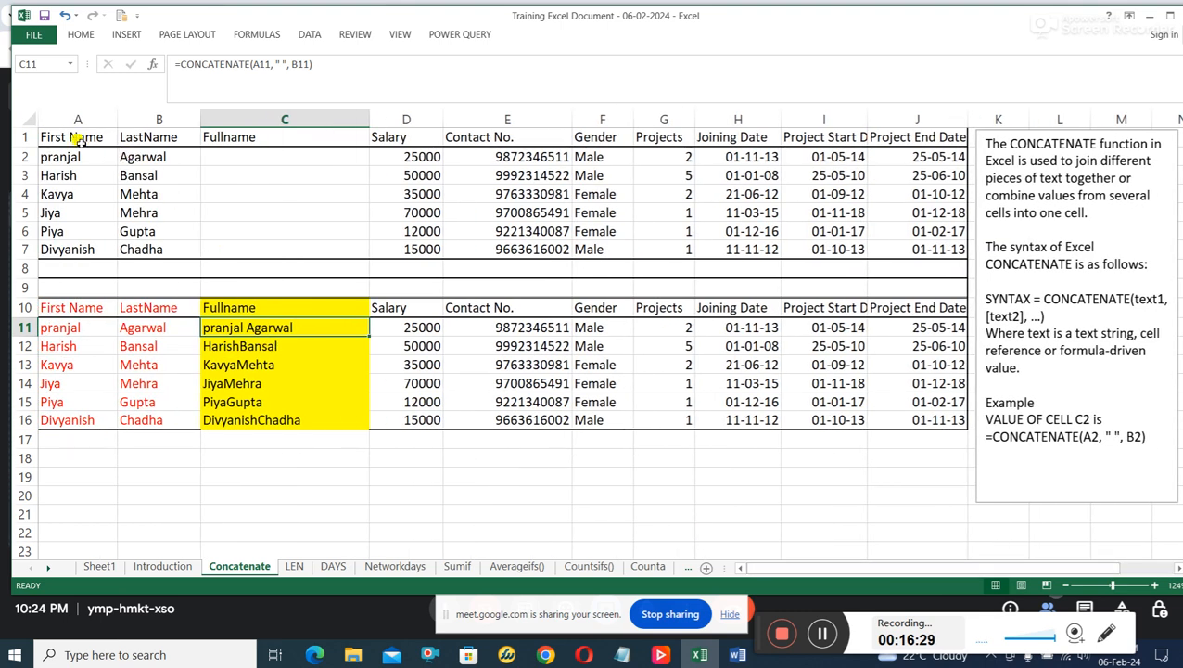
# Highlight the upper table A1:J7, followed by its First Name, LastName and Fullname columns one at a time.
pyautogui.moveTo(74, 137); pyautogui.dragTo(886, 251)
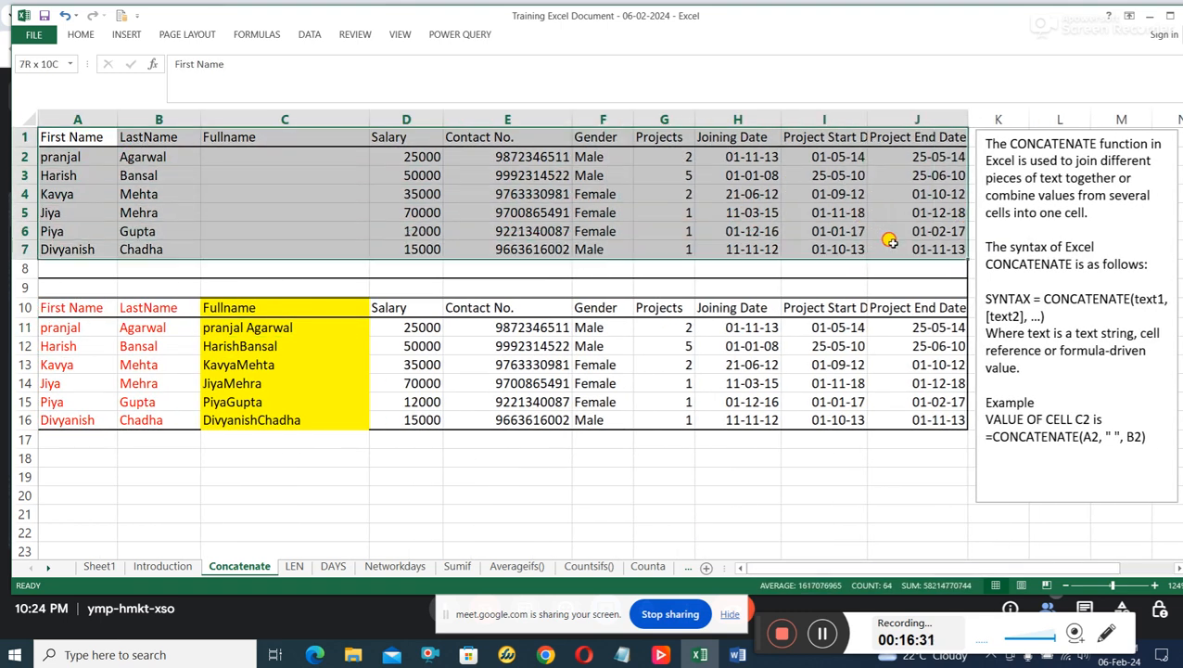
pyautogui.click(367, 230)
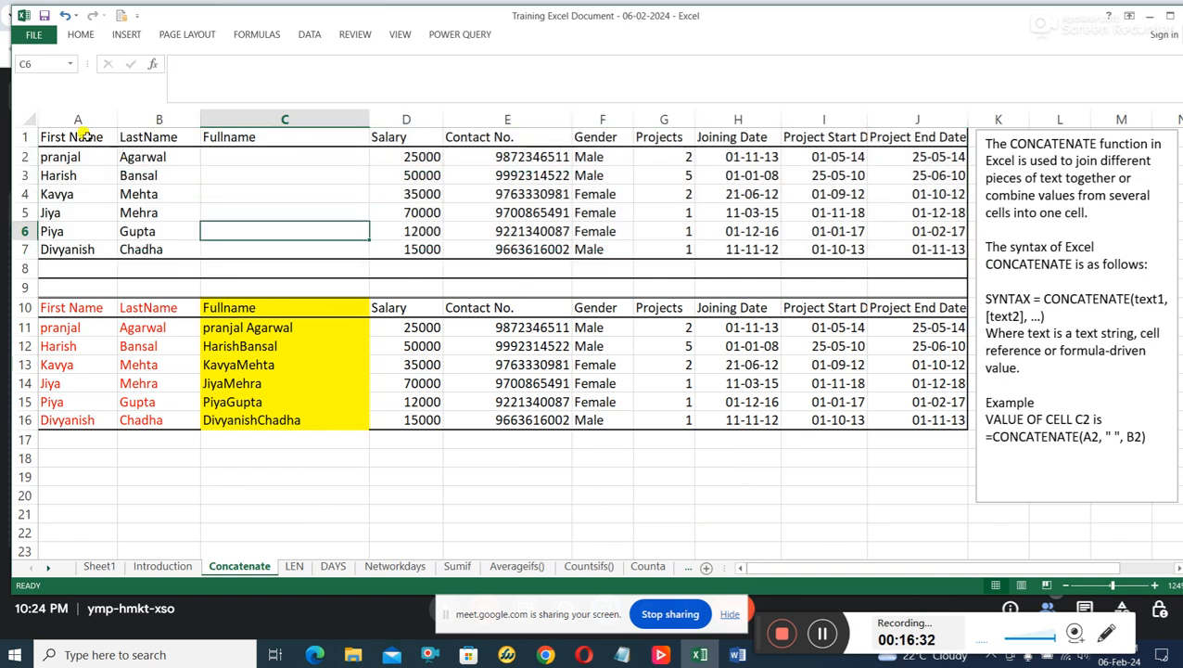
pyautogui.moveTo(78, 138); pyautogui.dragTo(72, 245)
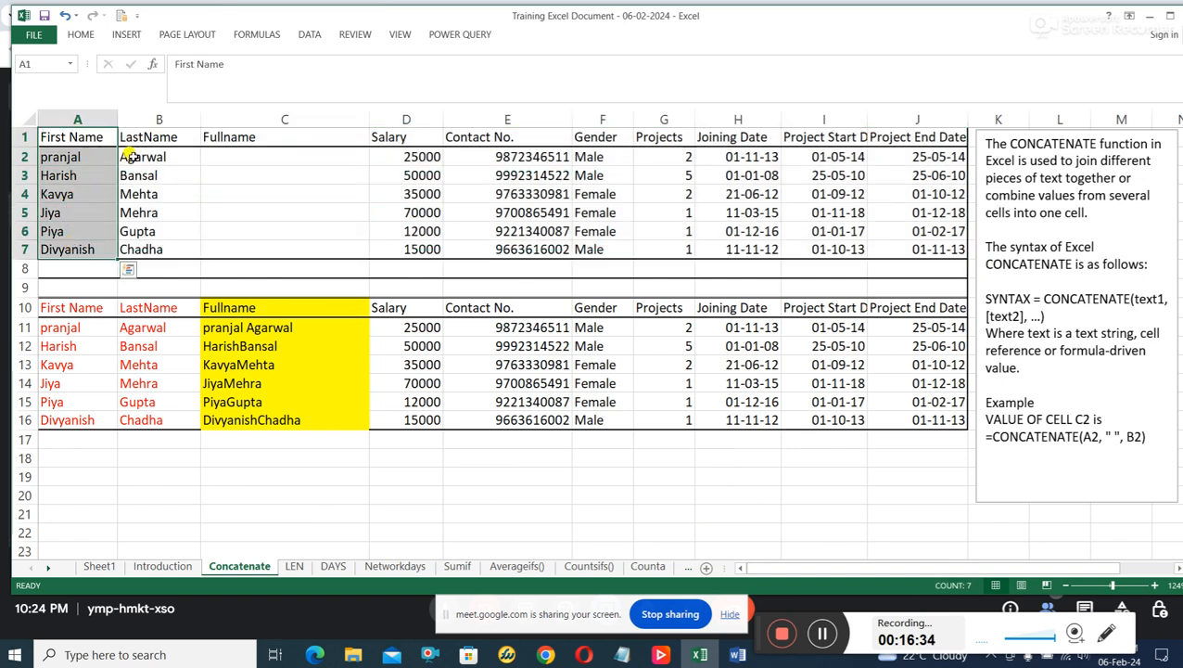
pyautogui.moveTo(142, 135); pyautogui.dragTo(133, 243)
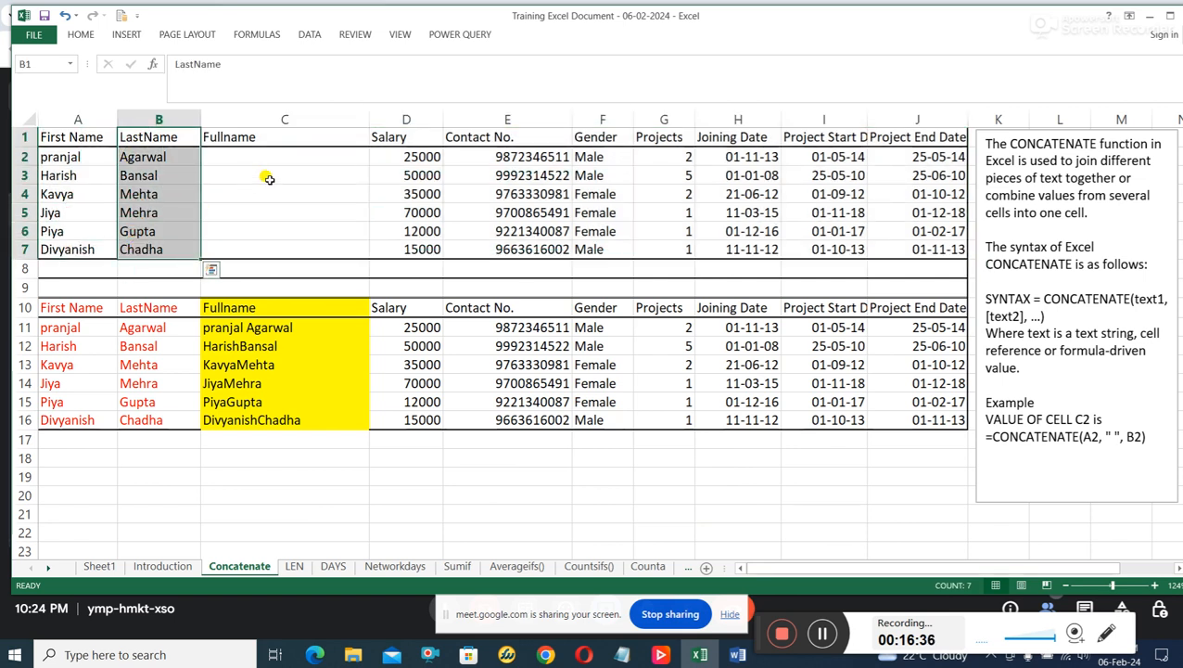
pyautogui.moveTo(293, 137); pyautogui.dragTo(290, 242)
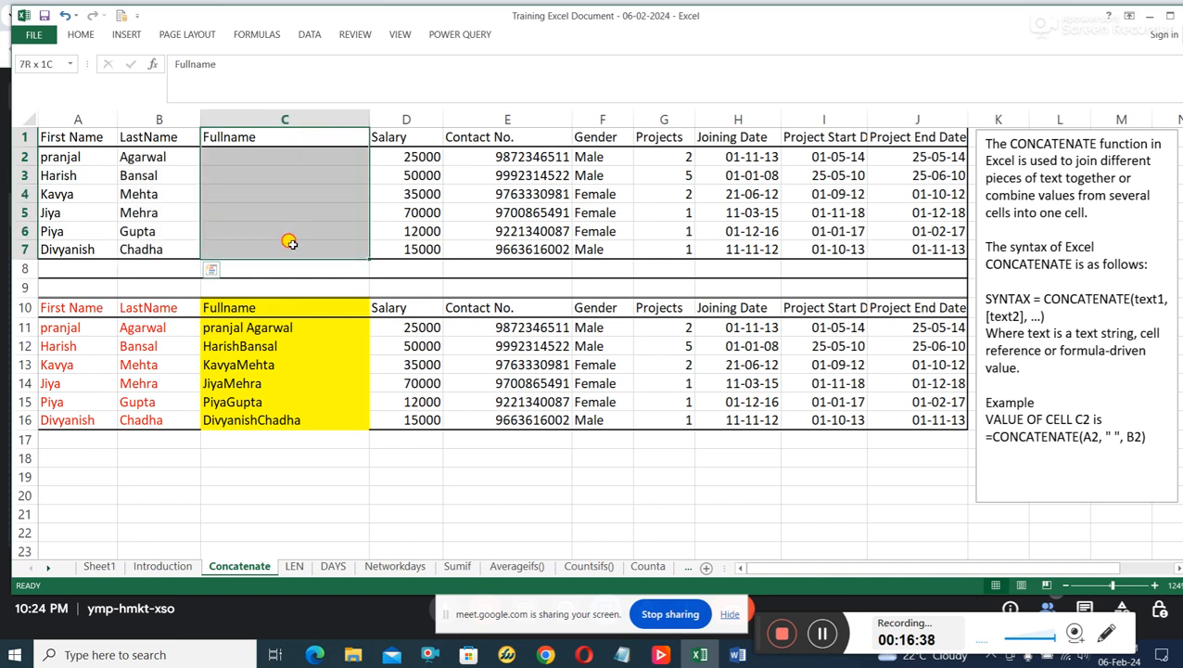
# Highlight the upper table's remaining columns one at a time, from Salary through Project End Date.
pyautogui.moveTo(408, 136); pyautogui.dragTo(406, 243)
pyautogui.moveTo(512, 136); pyautogui.dragTo(510, 244)
pyautogui.moveTo(603, 136); pyautogui.dragTo(604, 249)
pyautogui.moveTo(668, 136); pyautogui.dragTo(663, 251)
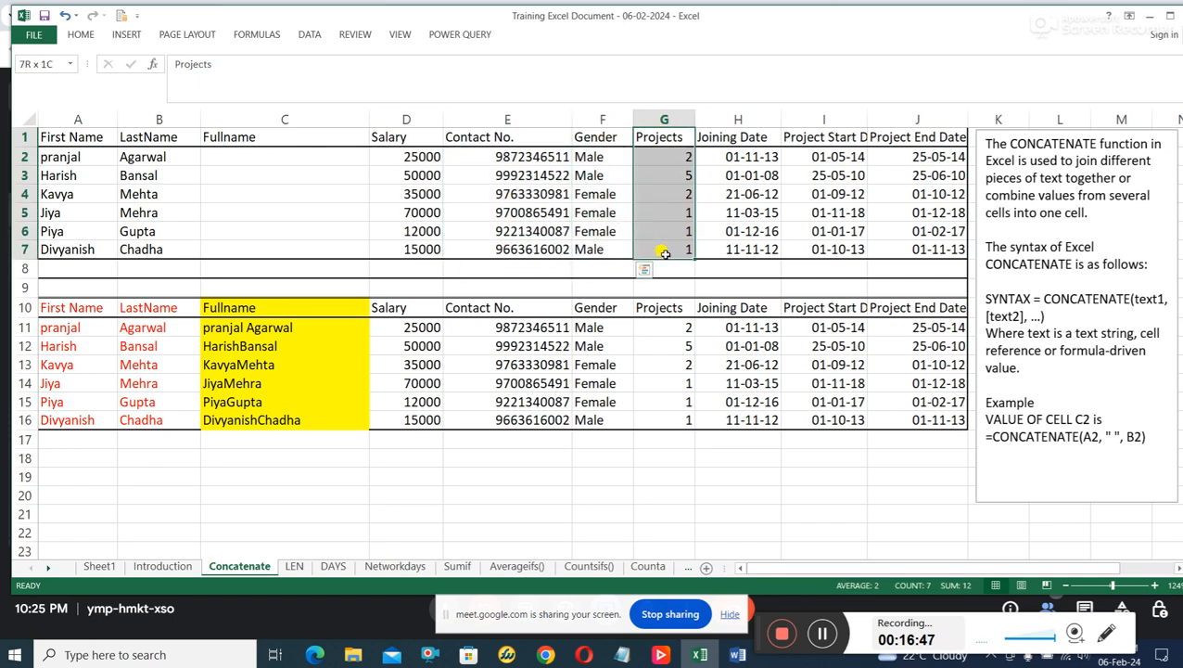
pyautogui.moveTo(758, 141); pyautogui.dragTo(746, 248)
pyautogui.moveTo(828, 139); pyautogui.dragTo(821, 269)
pyautogui.moveTo(751, 140); pyautogui.dragTo(730, 248)
pyautogui.moveTo(835, 137); pyautogui.dragTo(831, 249)
pyautogui.moveTo(911, 135); pyautogui.dragTo(876, 248)
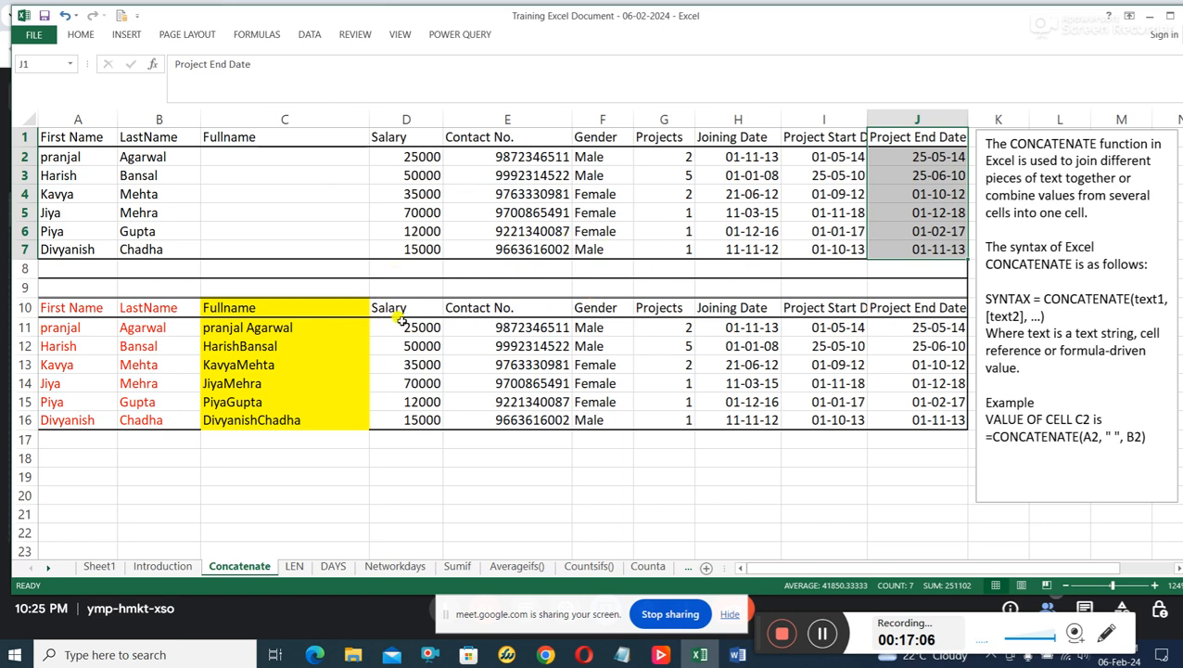
# Point out the Fullname cells C2:C7 and the first and last names in A2:B7 that they should combine, ending on C2.
pyautogui.moveTo(318, 159); pyautogui.dragTo(330, 265)
pyautogui.click(332, 181)
pyautogui.moveTo(322, 157); pyautogui.dragTo(323, 173)
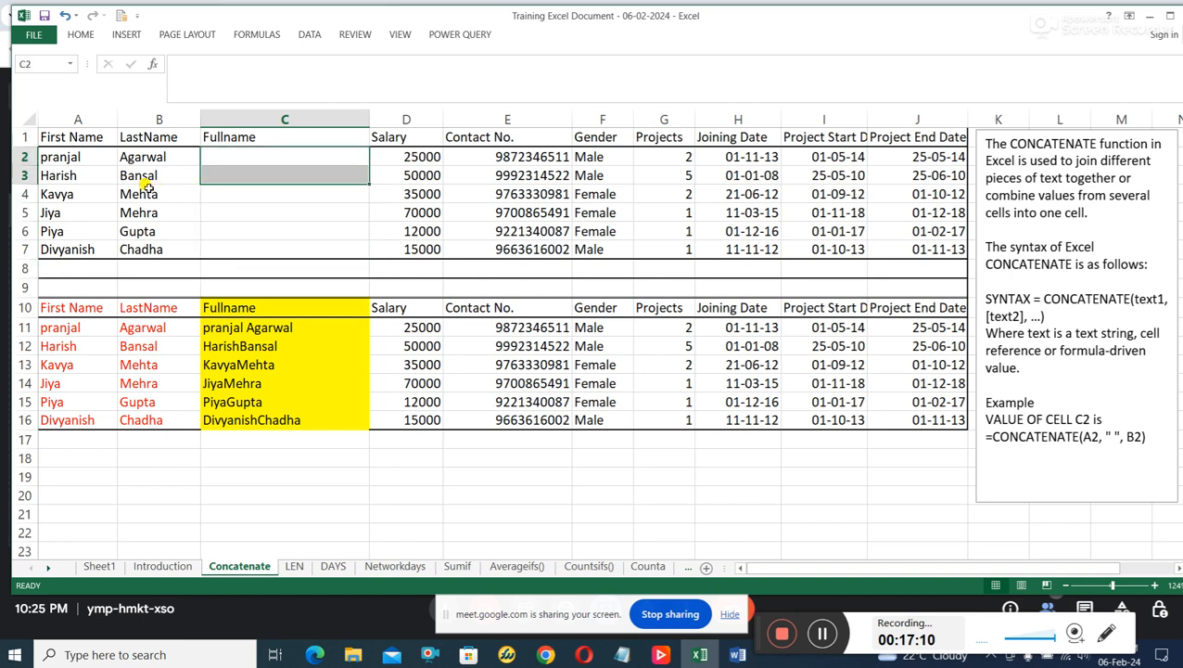
pyautogui.click(69, 156)
pyautogui.moveTo(69, 157); pyautogui.dragTo(74, 243)
pyautogui.moveTo(139, 157); pyautogui.dragTo(149, 251)
pyautogui.moveTo(272, 153); pyautogui.dragTo(267, 247)
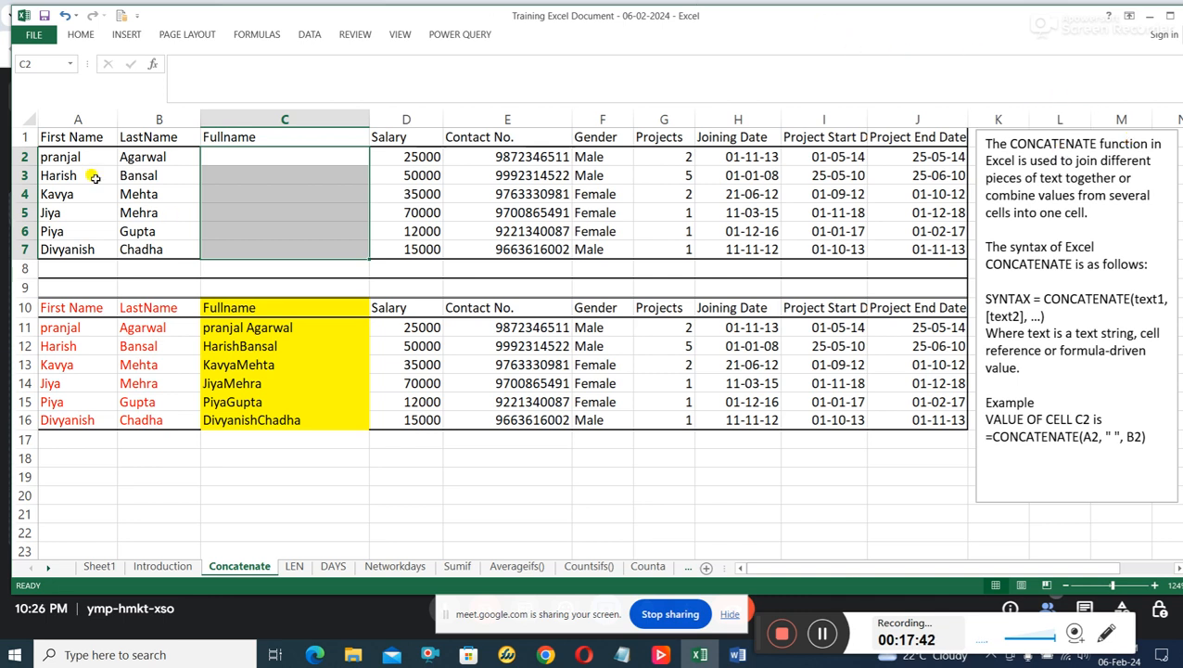
pyautogui.click(47, 156)
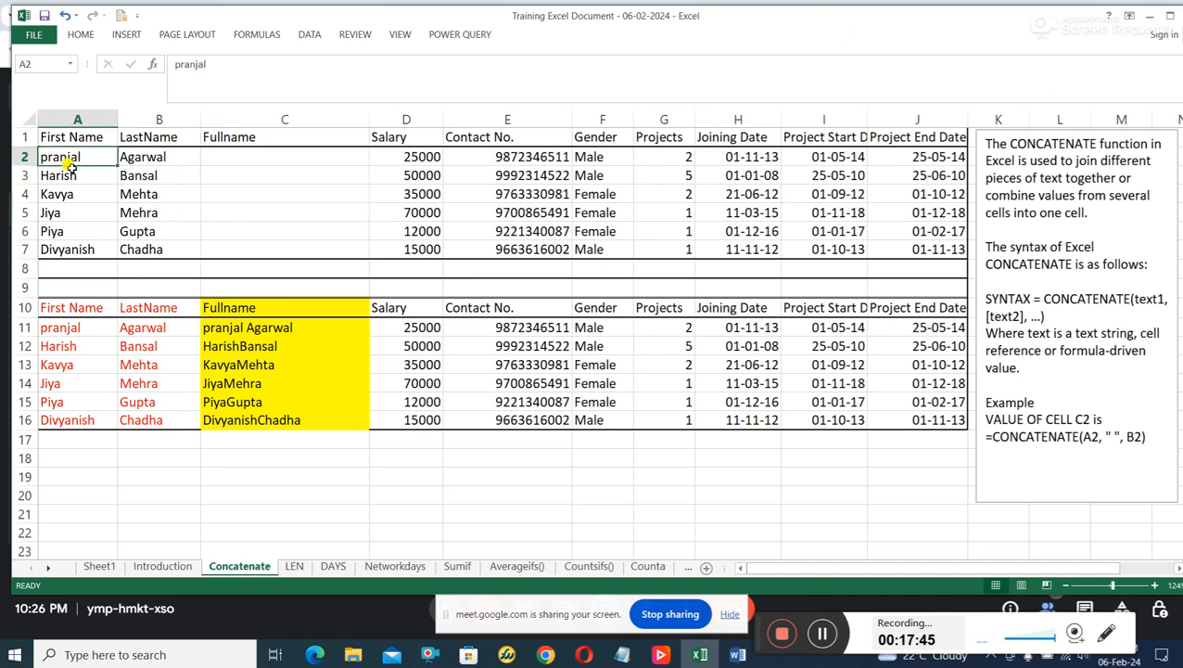
pyautogui.click(139, 158)
pyautogui.click(227, 158)
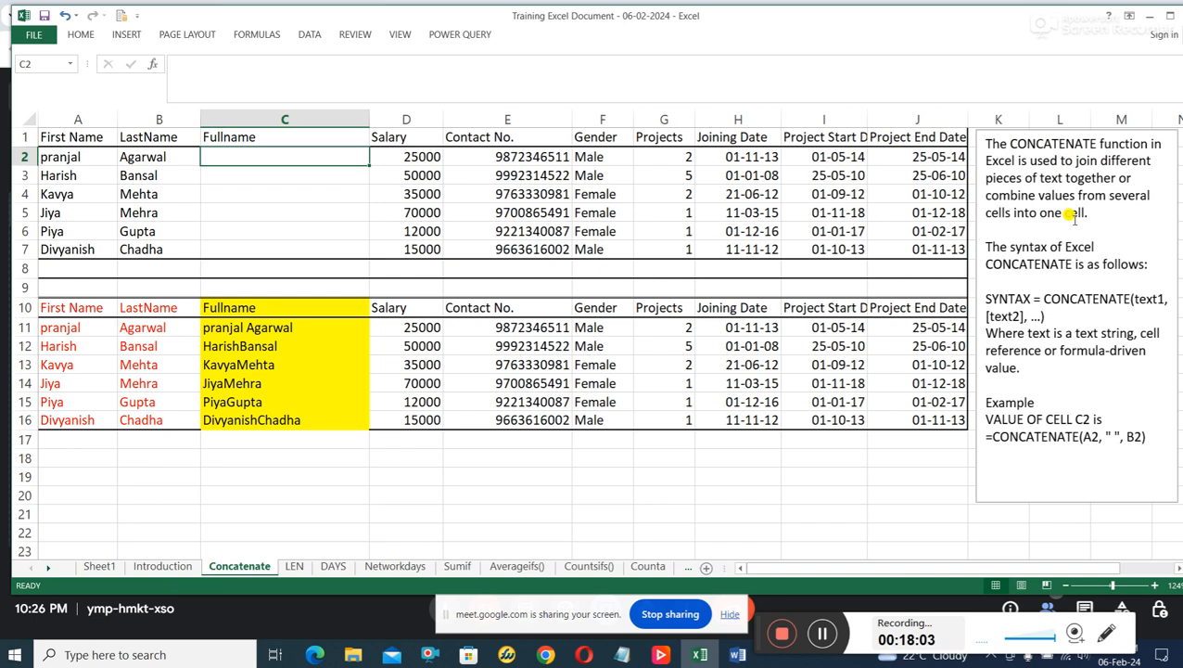
# Examine the CONCATENATE syntax note, the Fullname formulas in C12 and C11, and the source cells A11 and B11.
pyautogui.click(1090, 298)
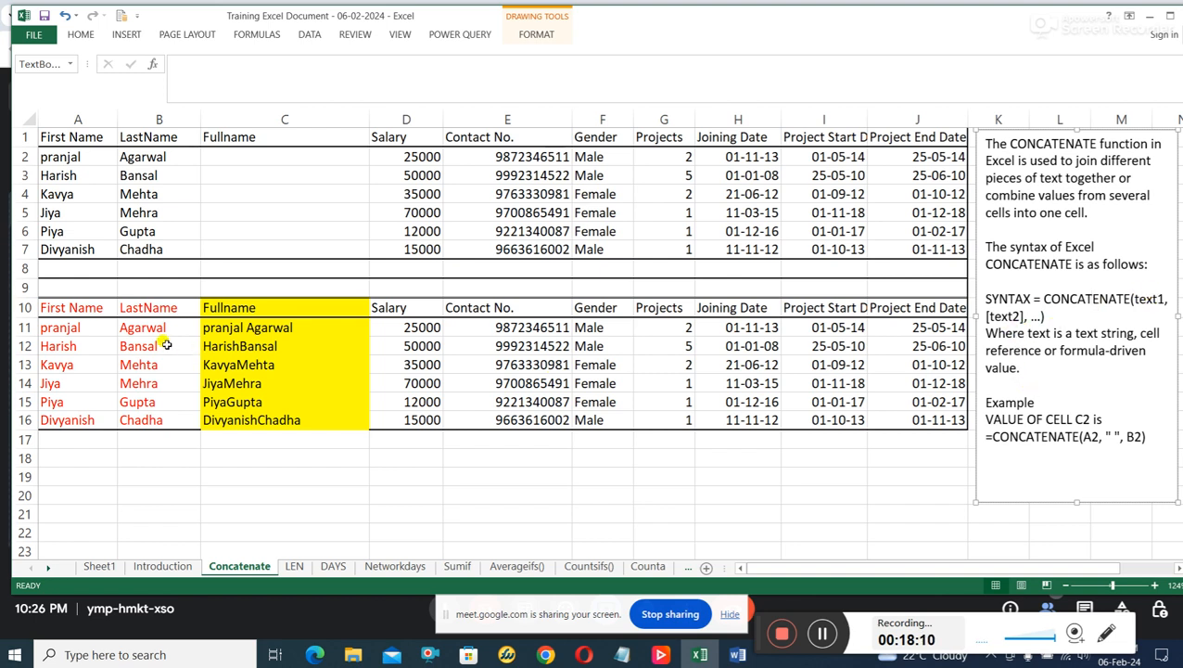
pyautogui.click(333, 349)
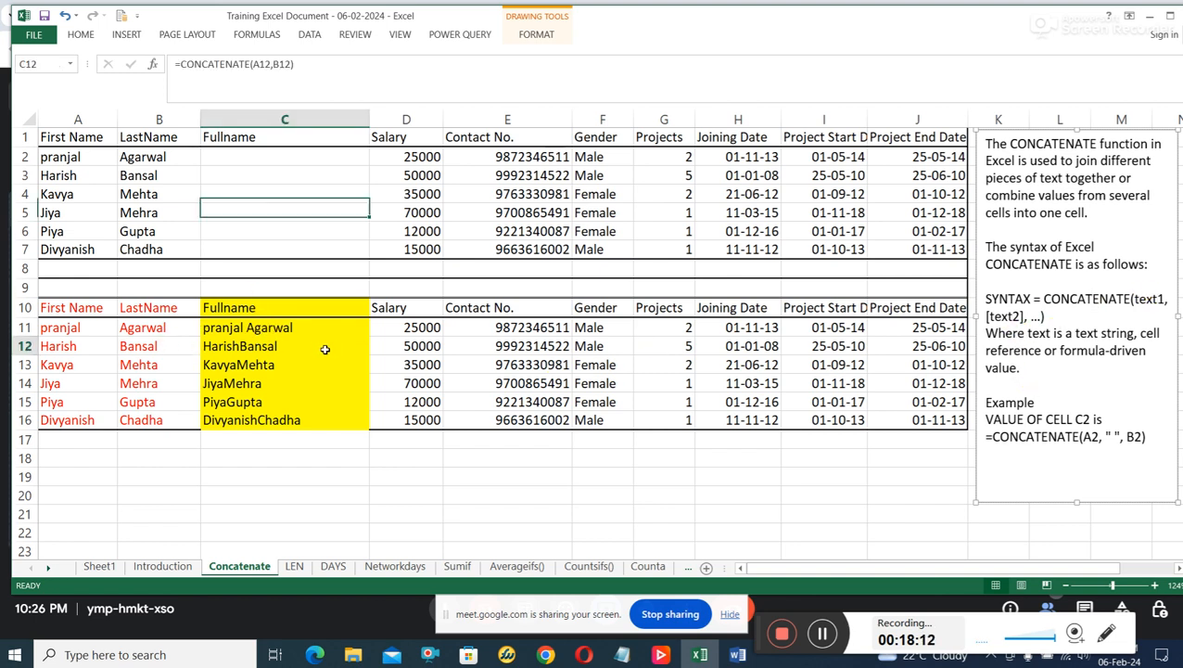
pyautogui.click(303, 329)
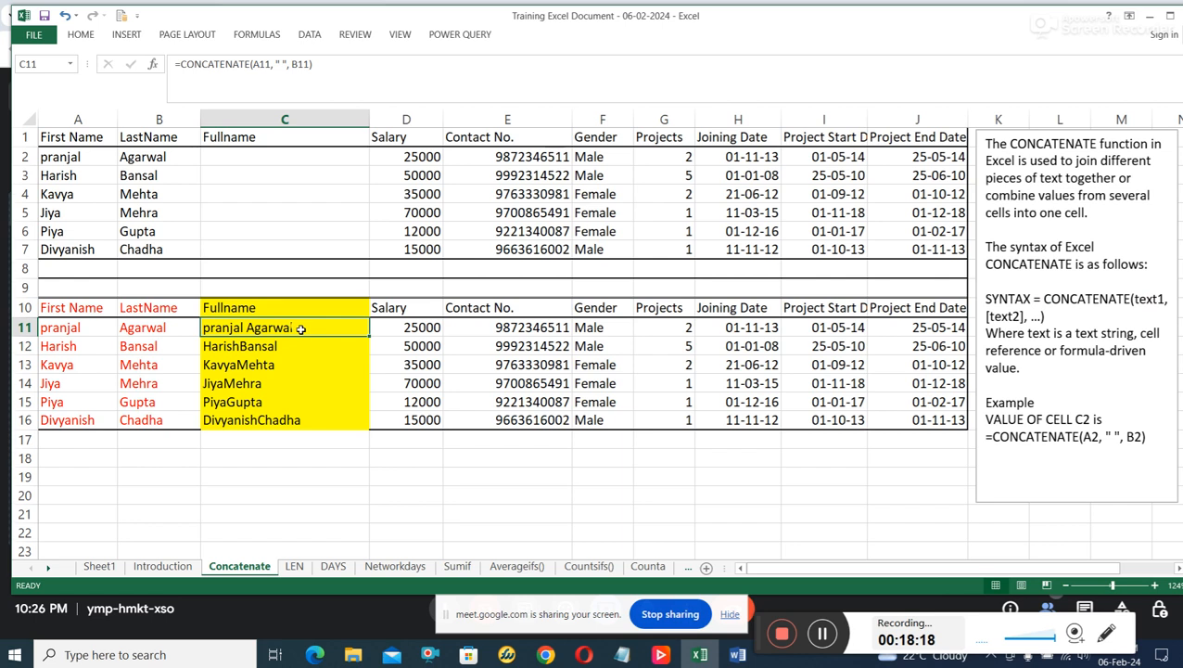
pyautogui.click(281, 63)
pyautogui.click(294, 65)
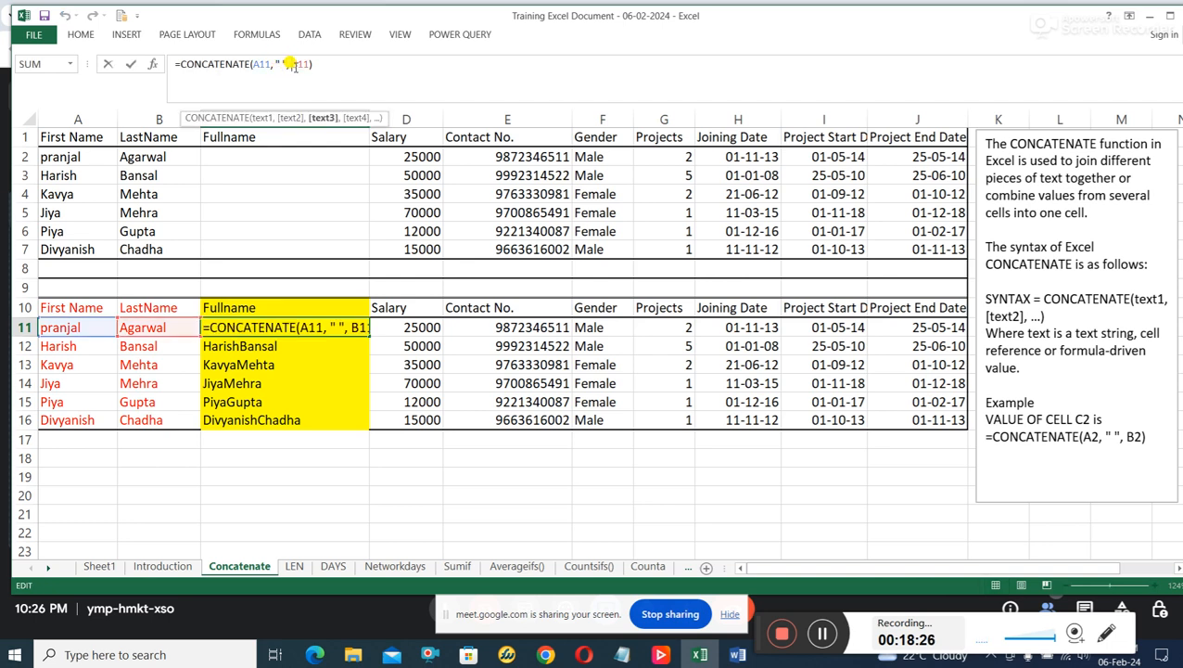
pyautogui.click(85, 327)
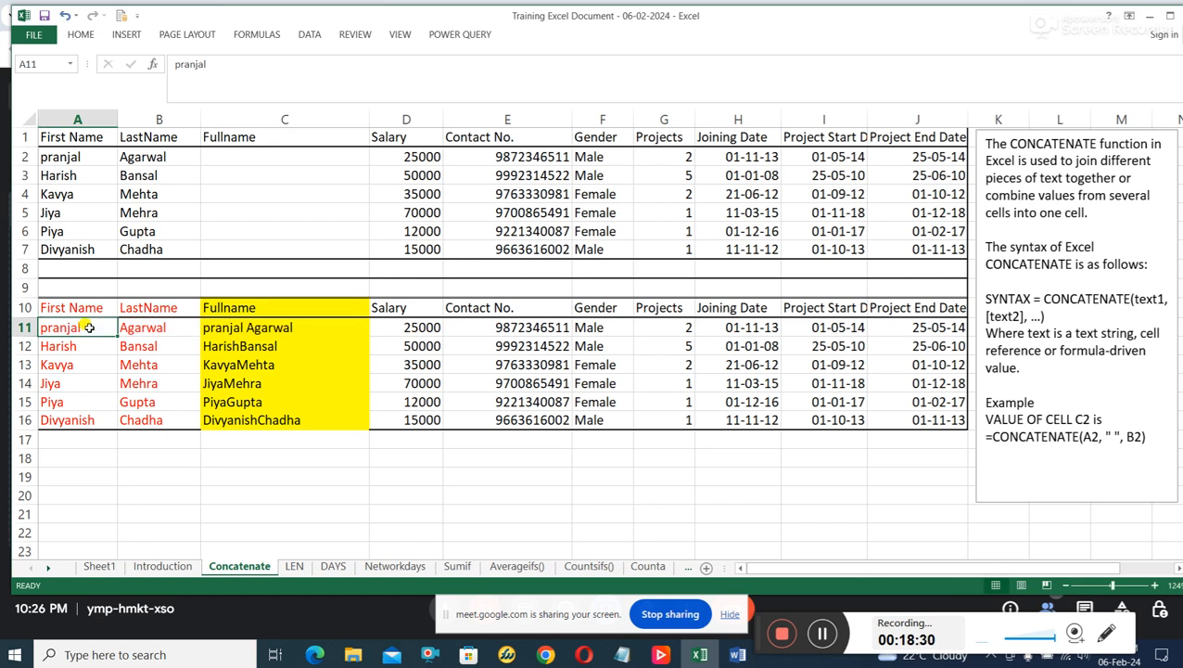
pyautogui.click(139, 326)
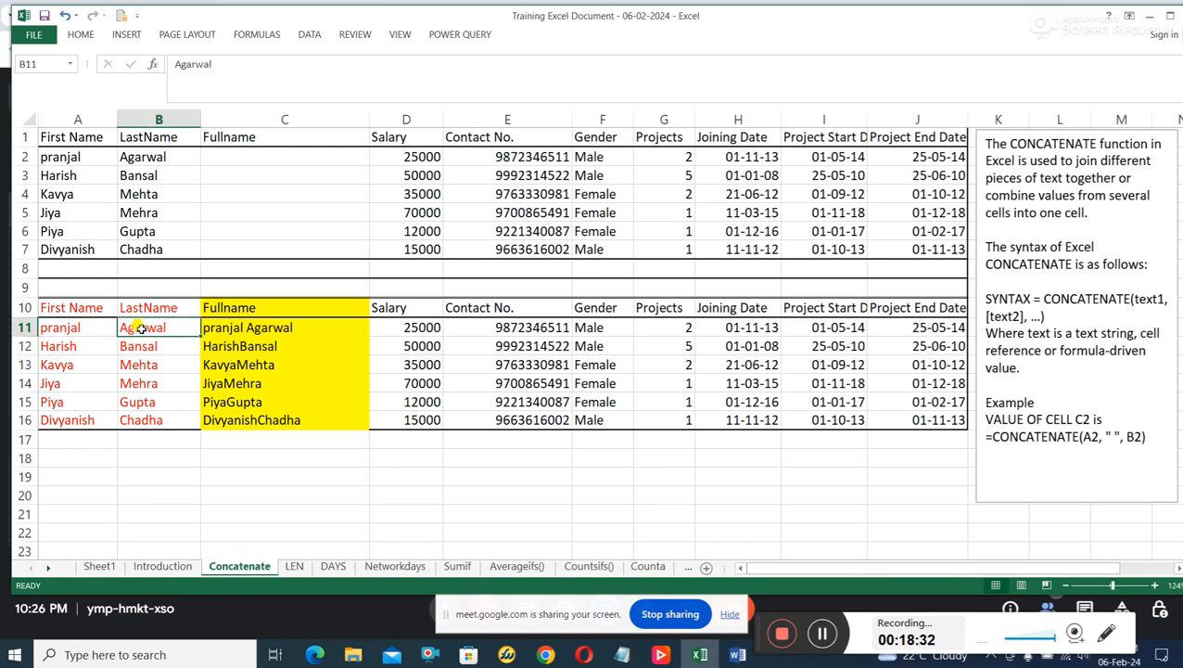
pyautogui.click(254, 342)
pyautogui.click(257, 330)
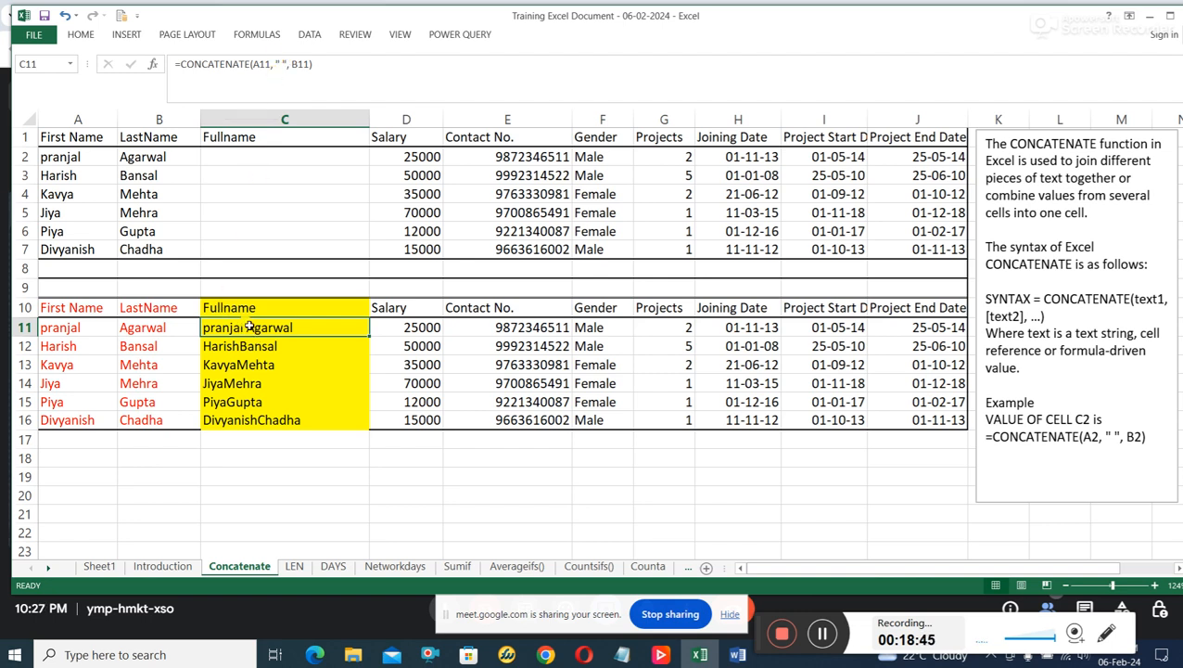
# Remove the quoted space argument from the formula in C11, leaving =CONCATENATE(A11, B11).
pyautogui.click(286, 64)
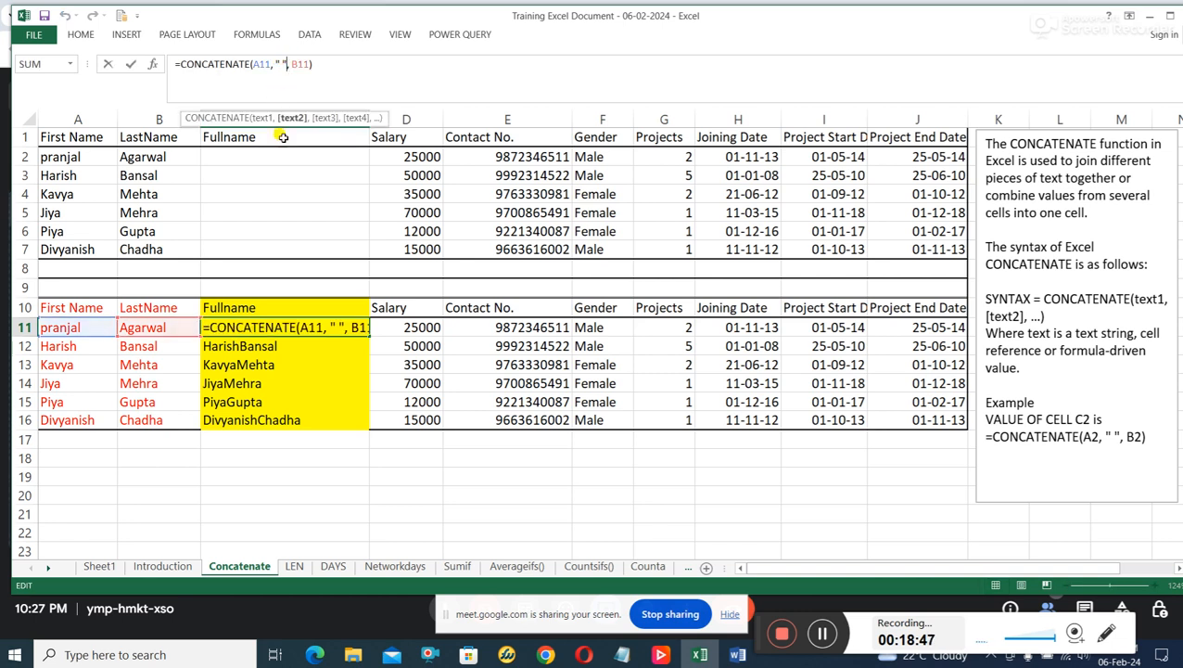
pyautogui.press('BackSpace')
pyautogui.press('BackSpace')
pyautogui.press('BackSpace')
pyautogui.press('BackSpace')
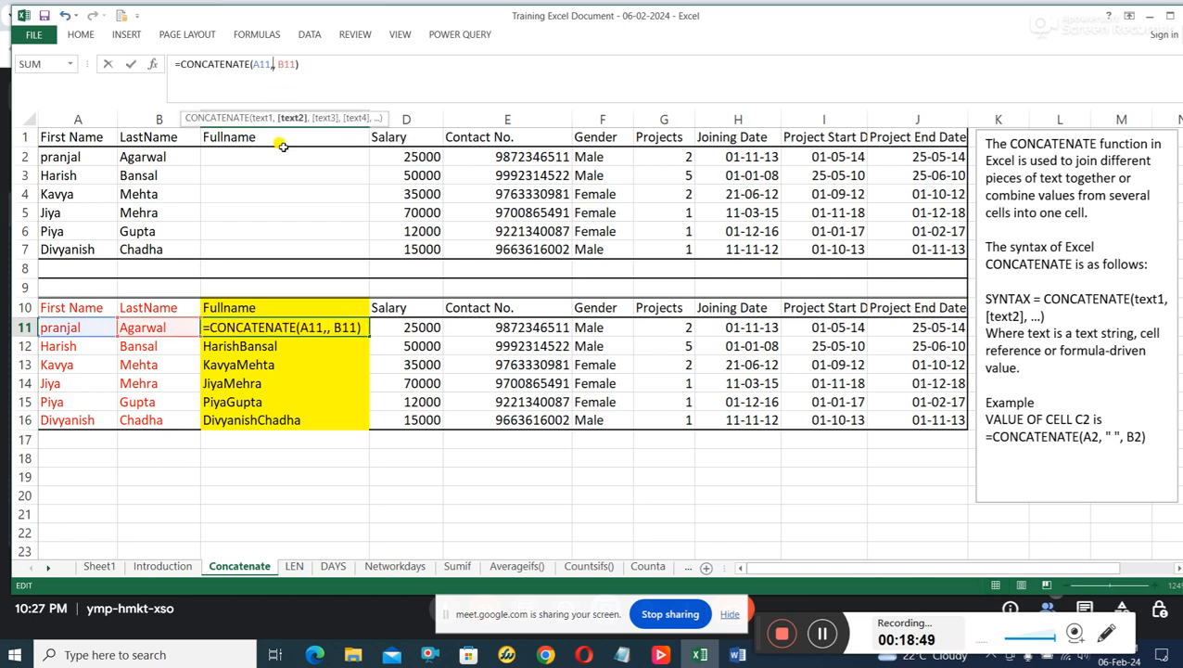
pyautogui.press('BackSpace')
pyautogui.press('Return')
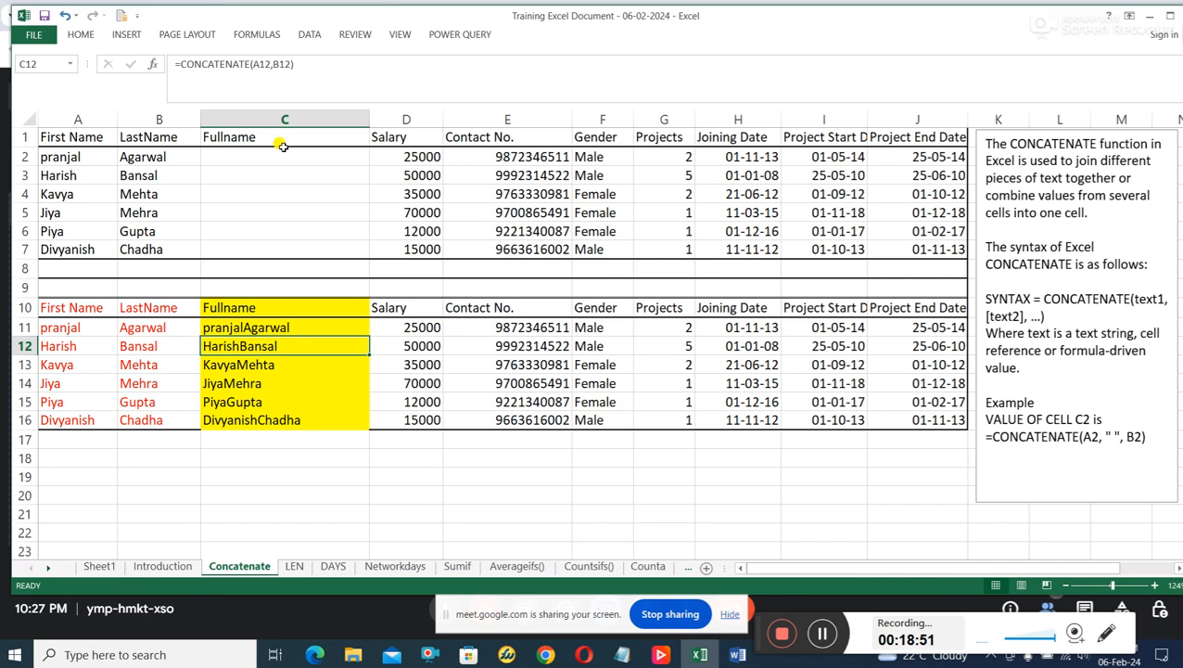
# Add an empty text argument between the two references in C11, making the formula =CONCATENATE(A11,"", B11).
pyautogui.click(317, 329)
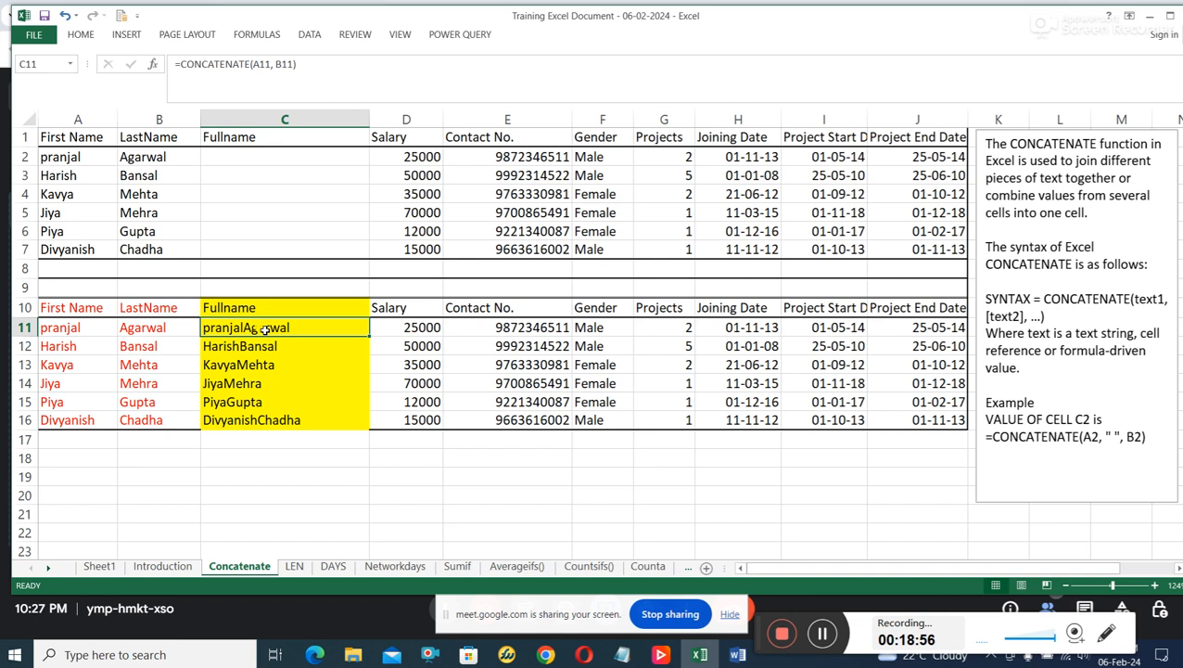
pyautogui.click(269, 64)
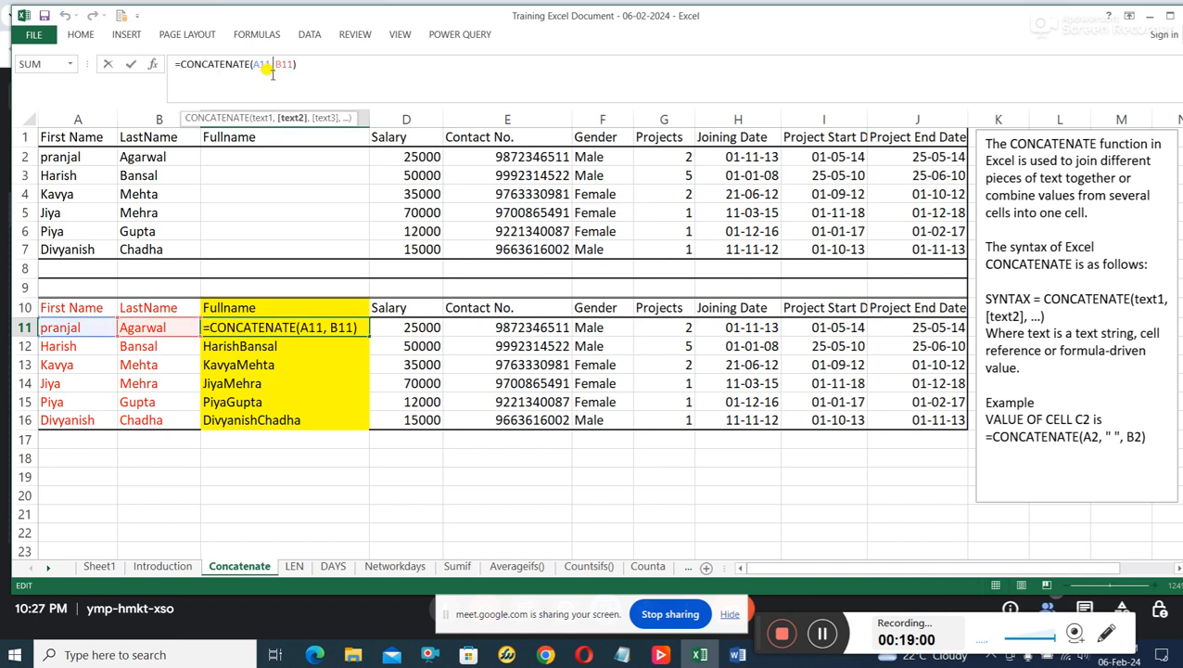
pyautogui.write('""')
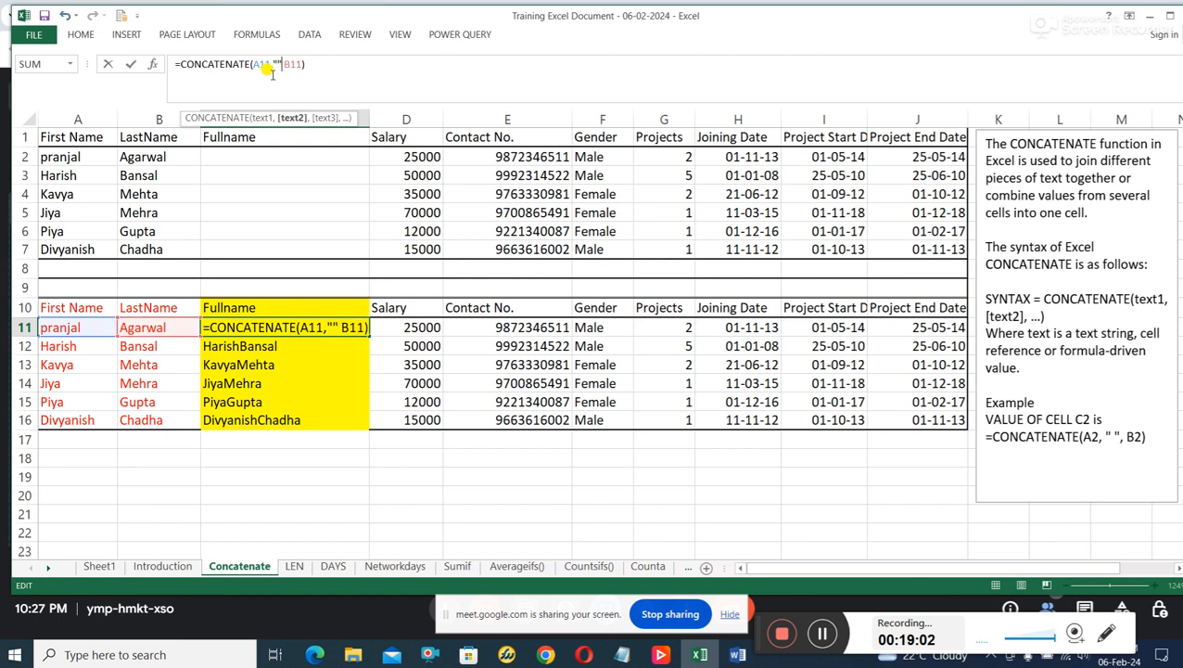
pyautogui.write(',')
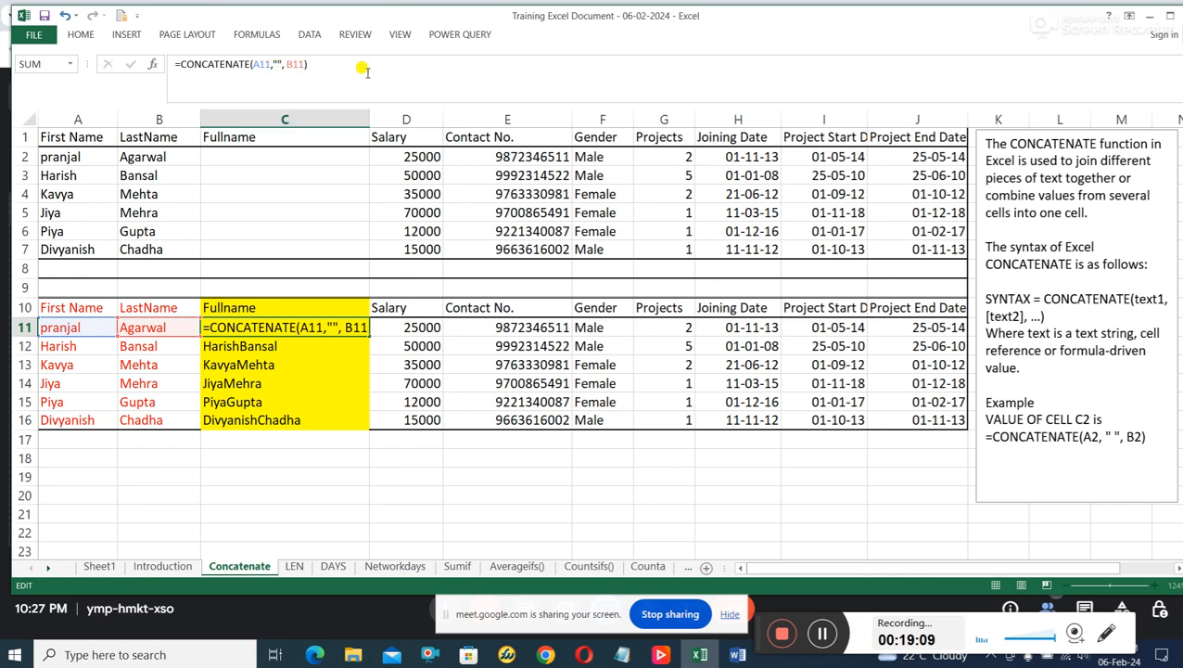
pyautogui.press('Return')
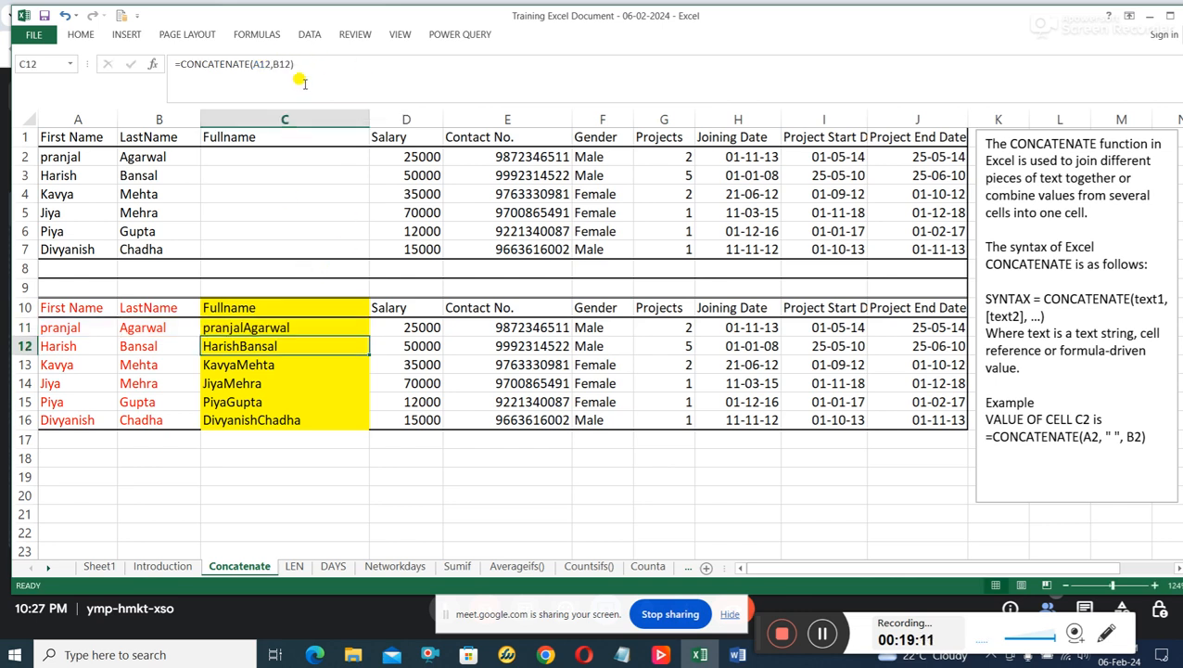
pyautogui.click(271, 60)
pyautogui.click(287, 326)
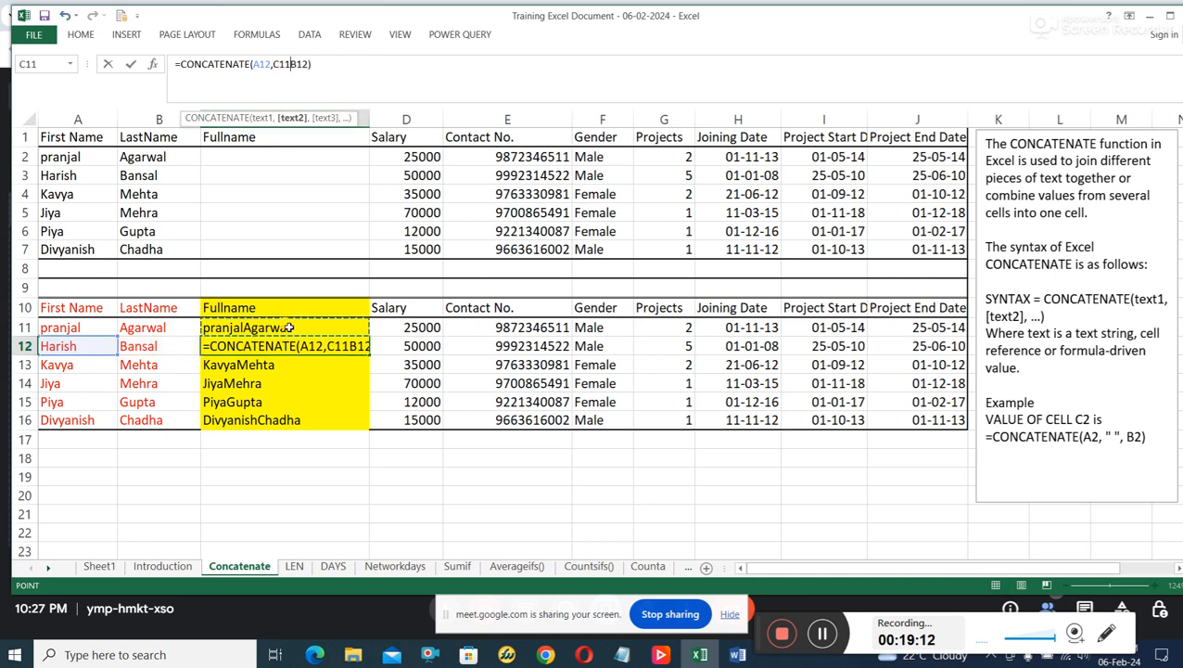
pyautogui.press('Escape')
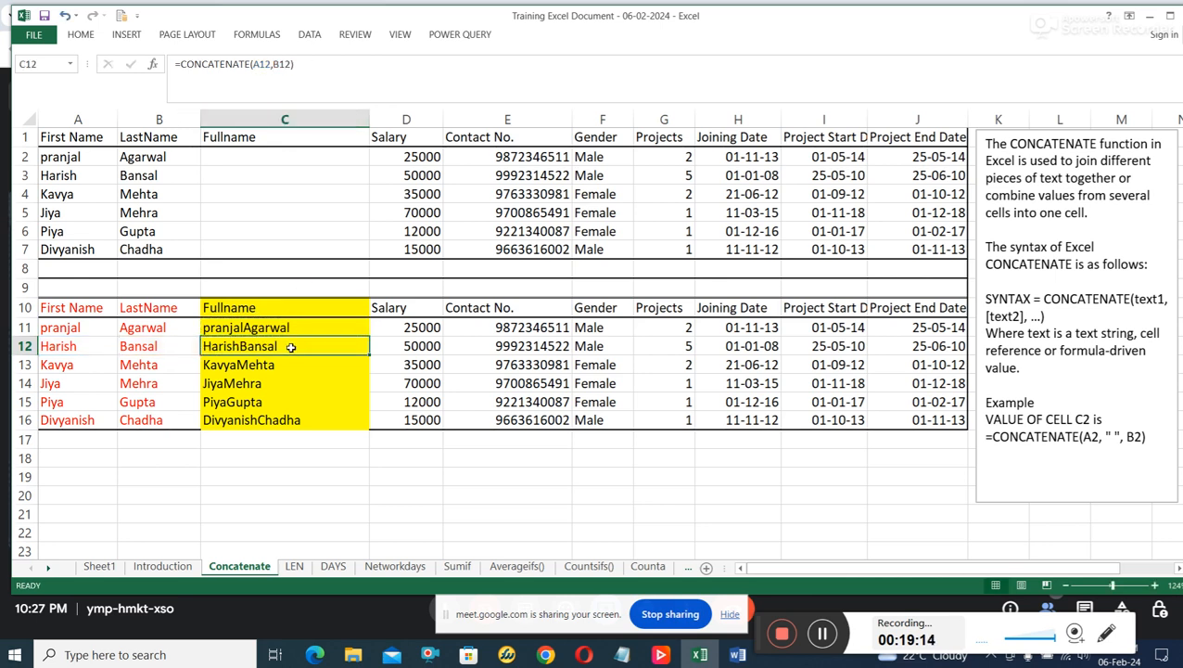
# Insert blank spaces between the empty quotation marks in C11's formula to separate the first and last names.
pyautogui.click(289, 327)
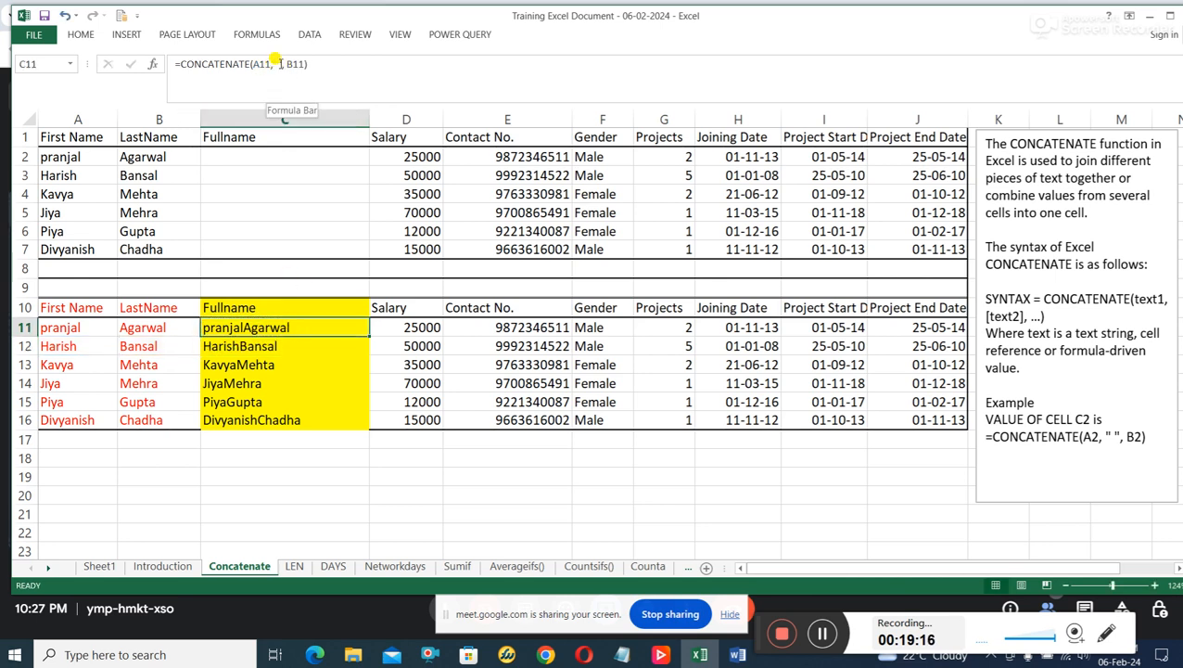
pyautogui.click(276, 63)
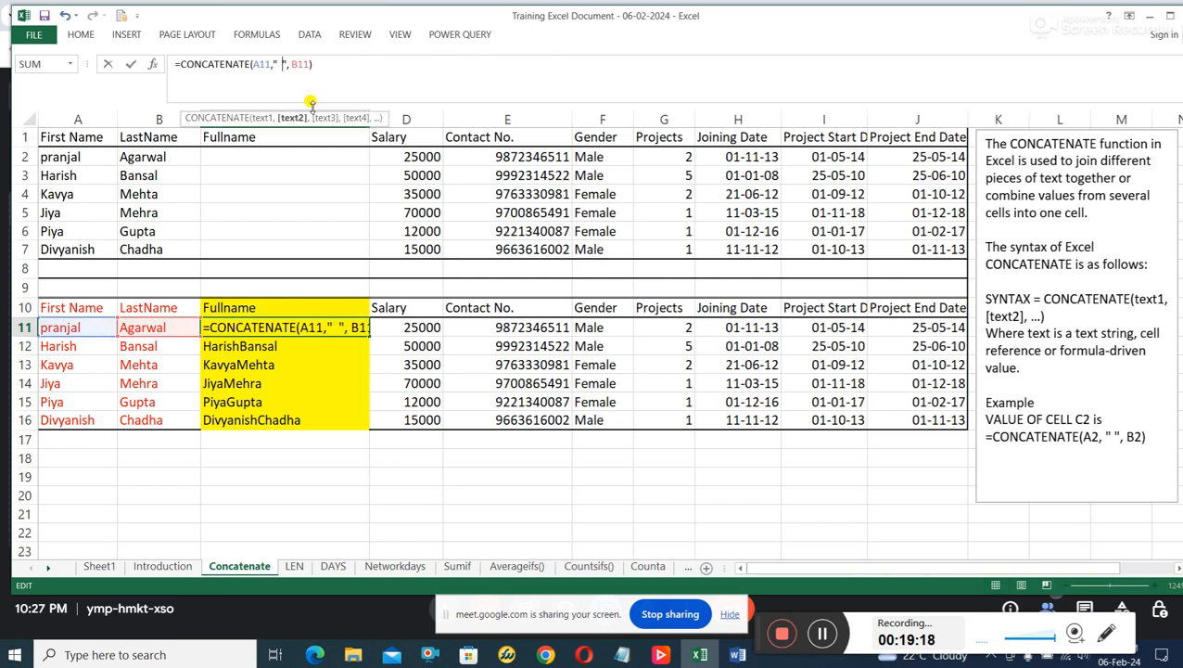
pyautogui.press('Return')
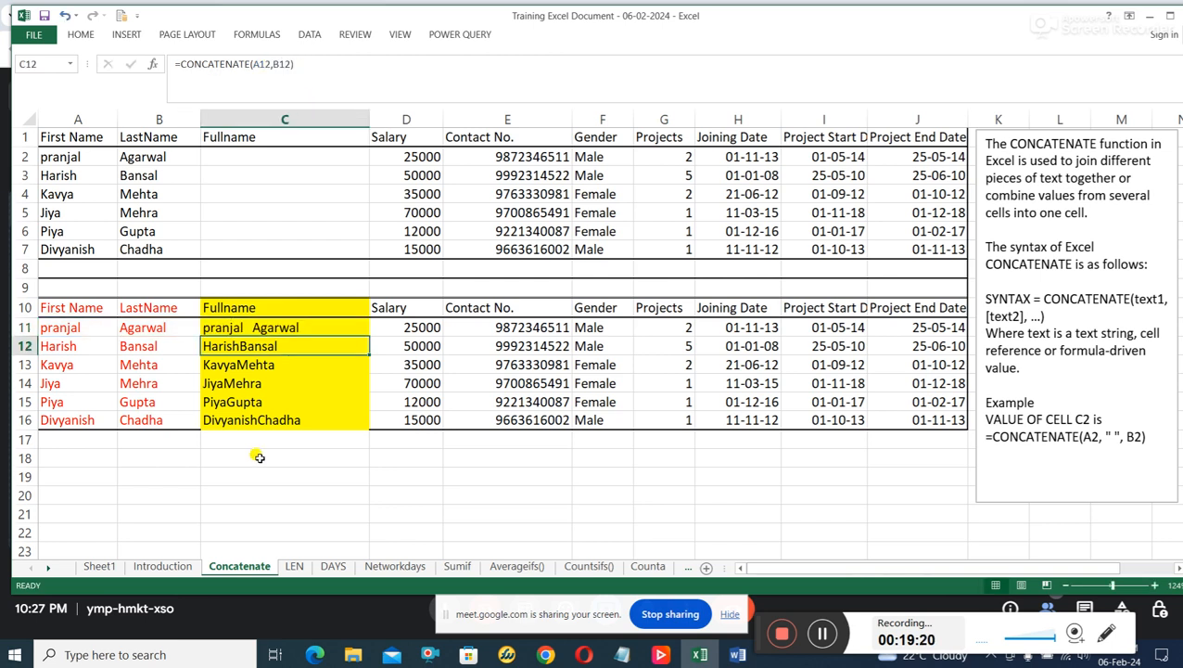
pyautogui.click(292, 327)
pyautogui.click(278, 63)
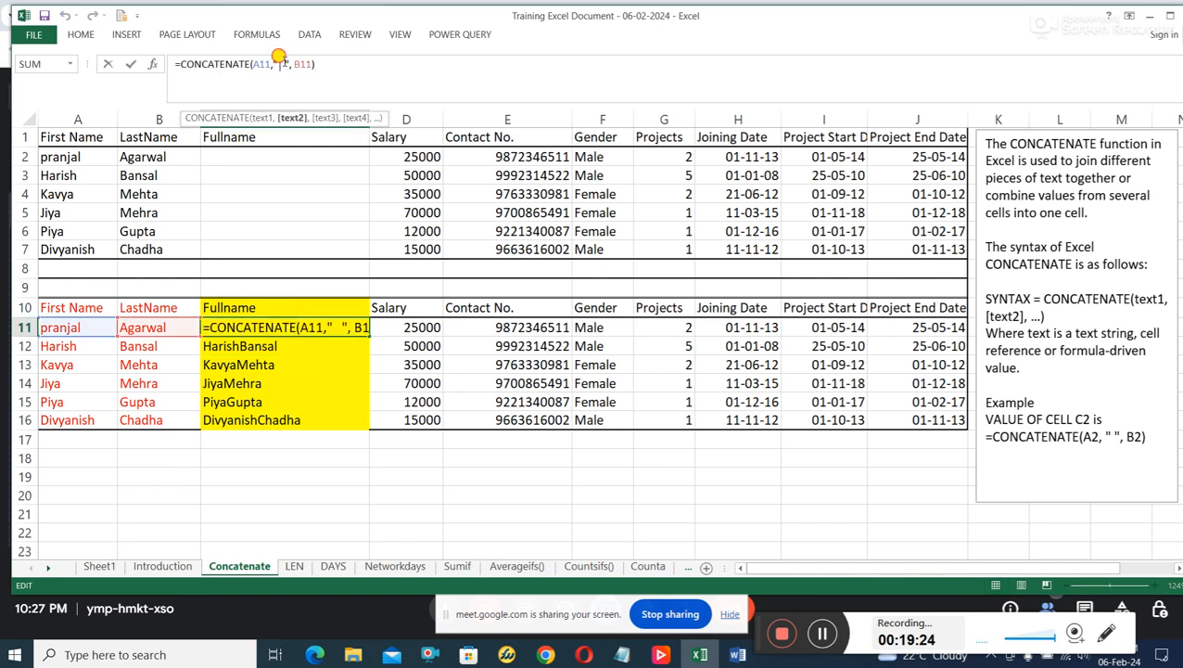
pyautogui.click(289, 366)
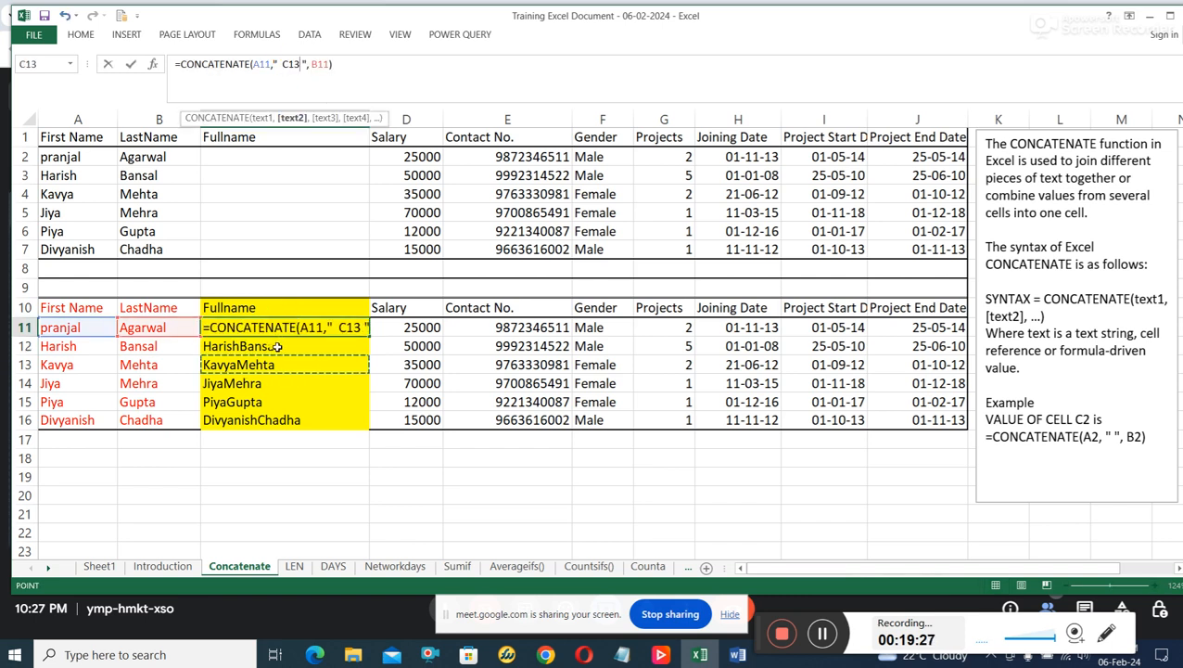
pyautogui.press('Escape')
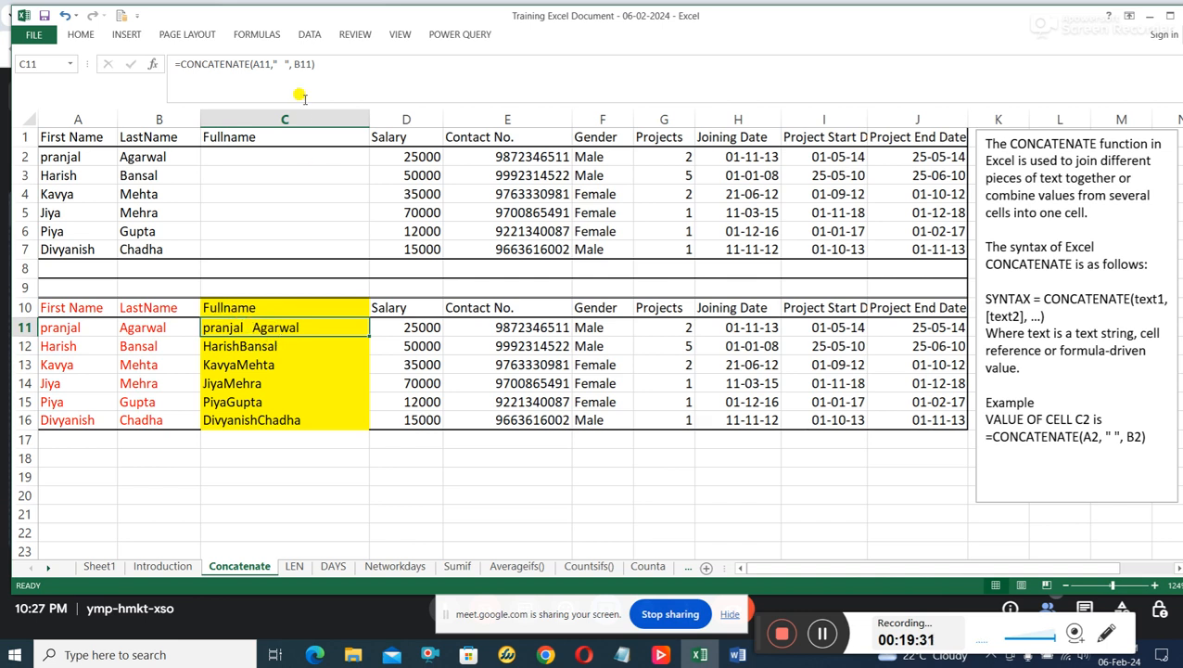
# Delete the spaces inside the quotation marks in C11, leaving the formula =CONCATENATE(A11,"", B11).
pyautogui.click(282, 64)
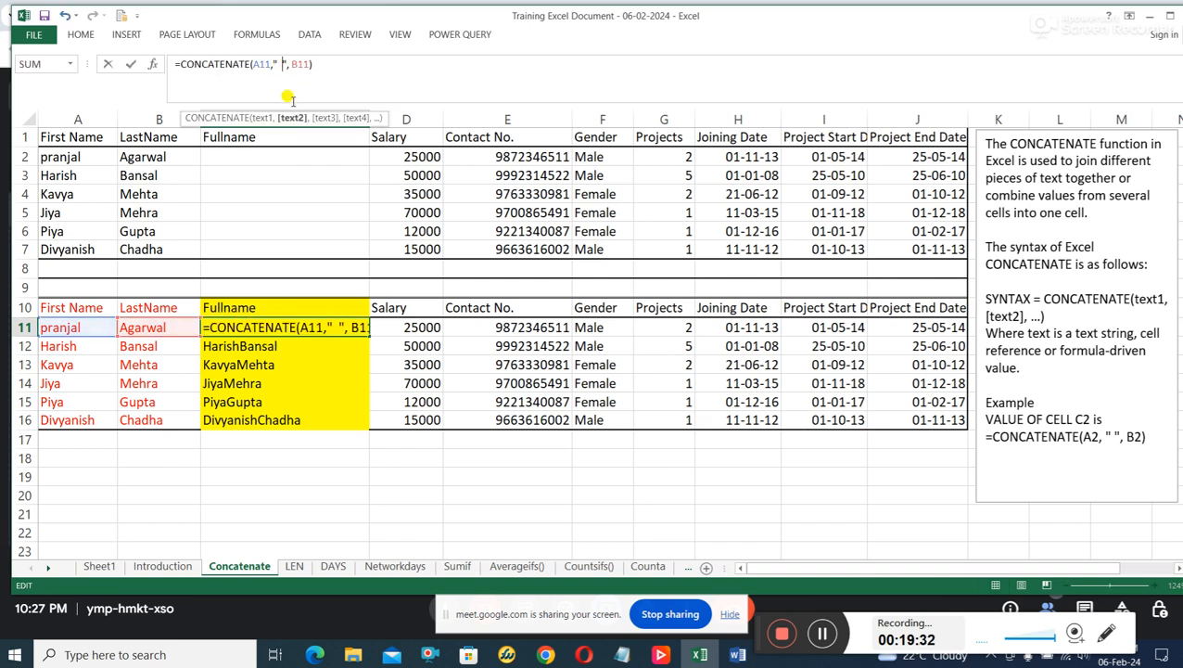
pyautogui.press('BackSpace')
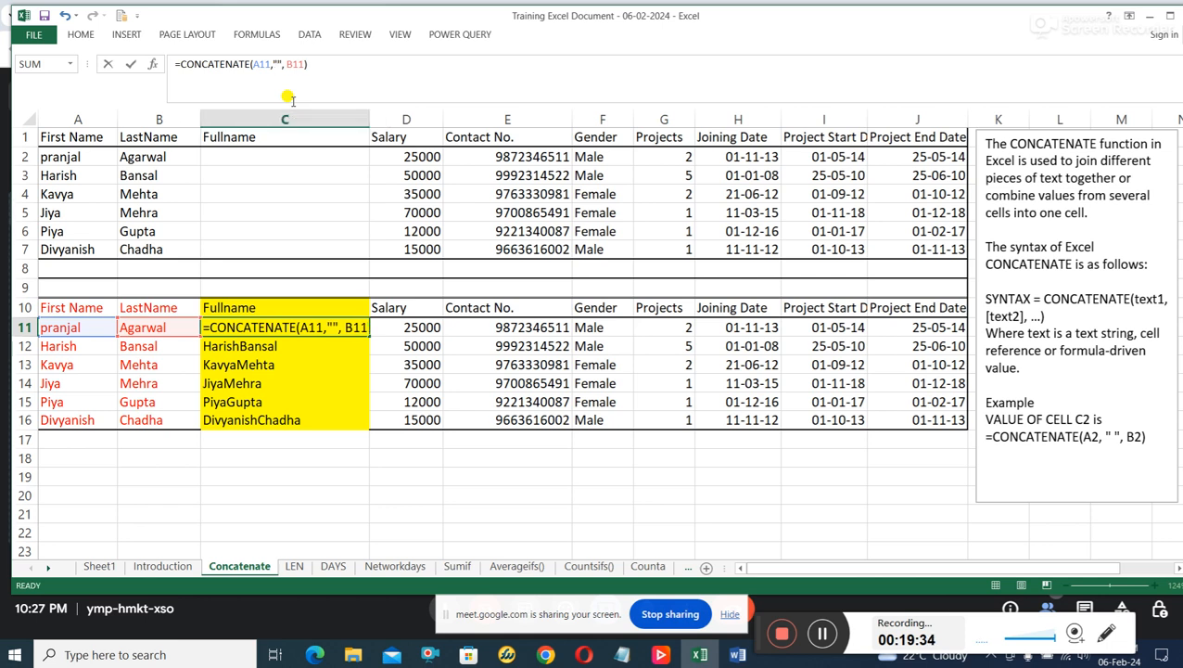
pyautogui.press('Return')
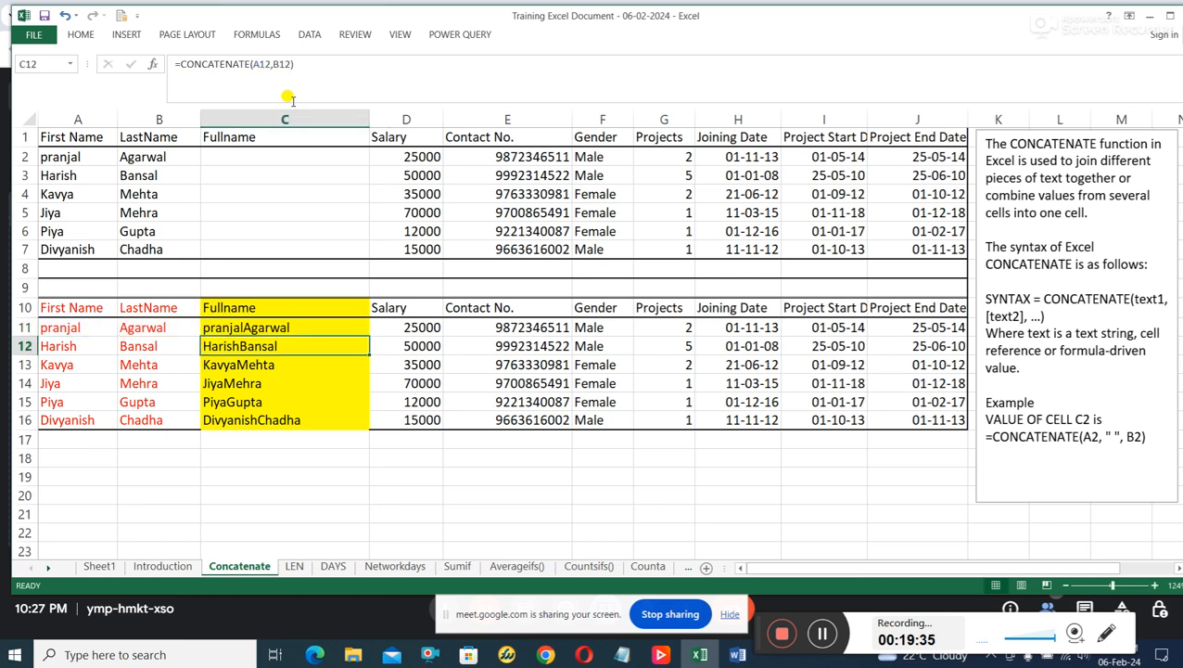
# Add a blank-space separator between the quotes in C11, making the formula =CONCATENATE(A11," ", B11).
pyautogui.click(267, 328)
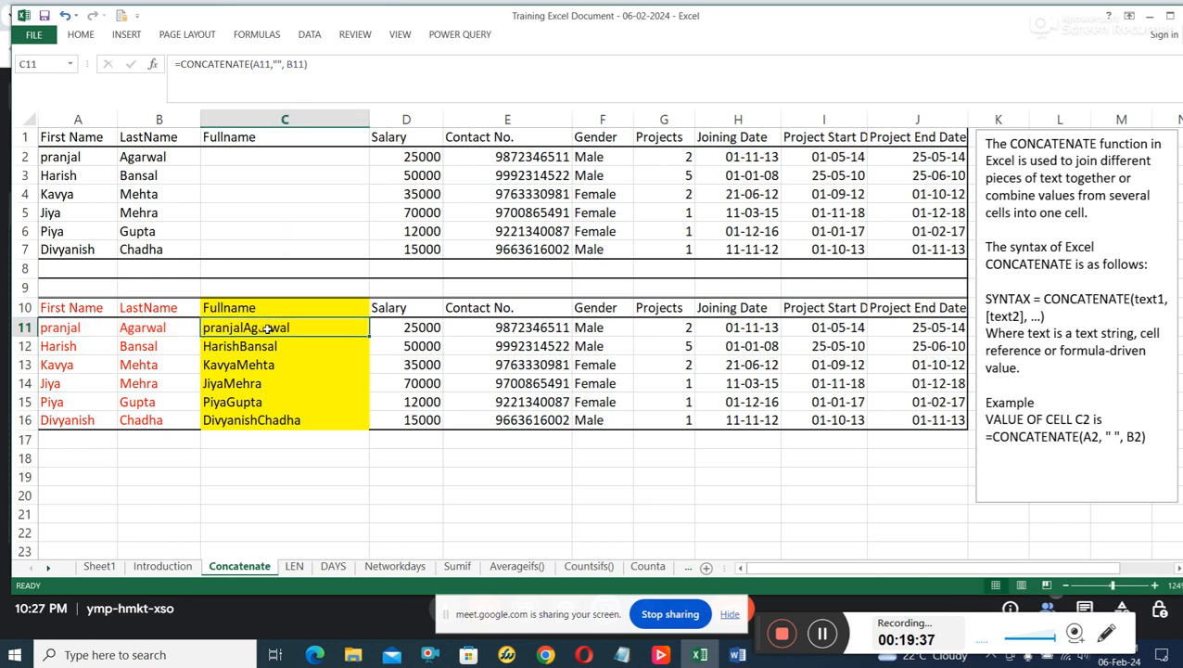
pyautogui.click(277, 63)
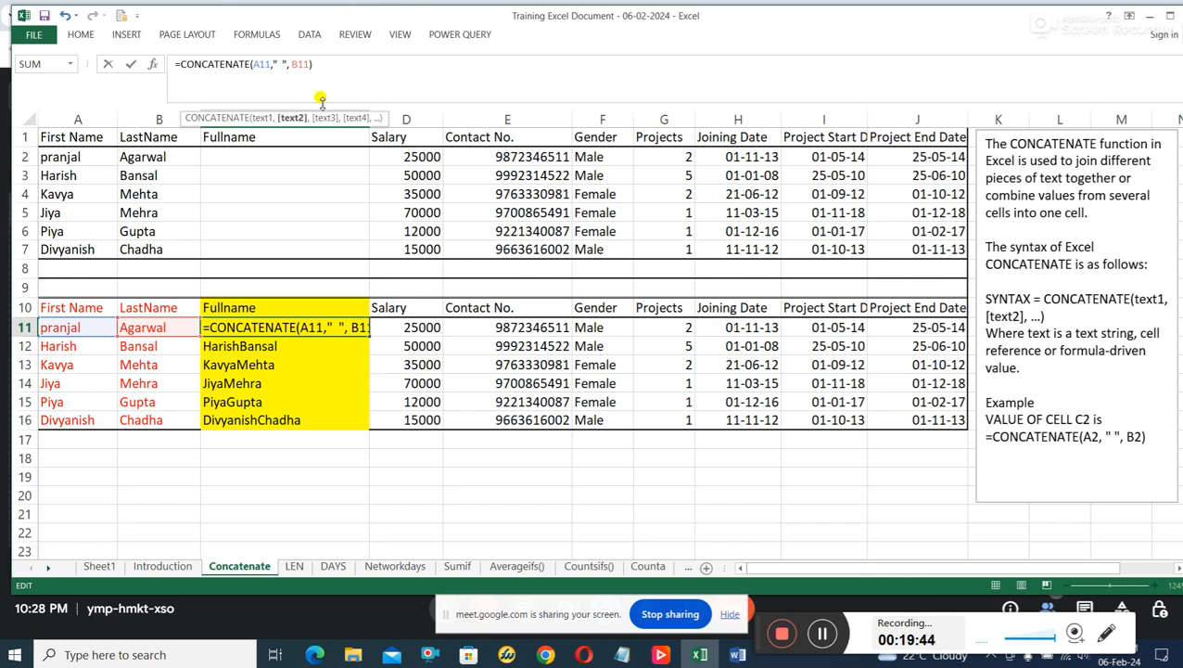
pyautogui.press('Return')
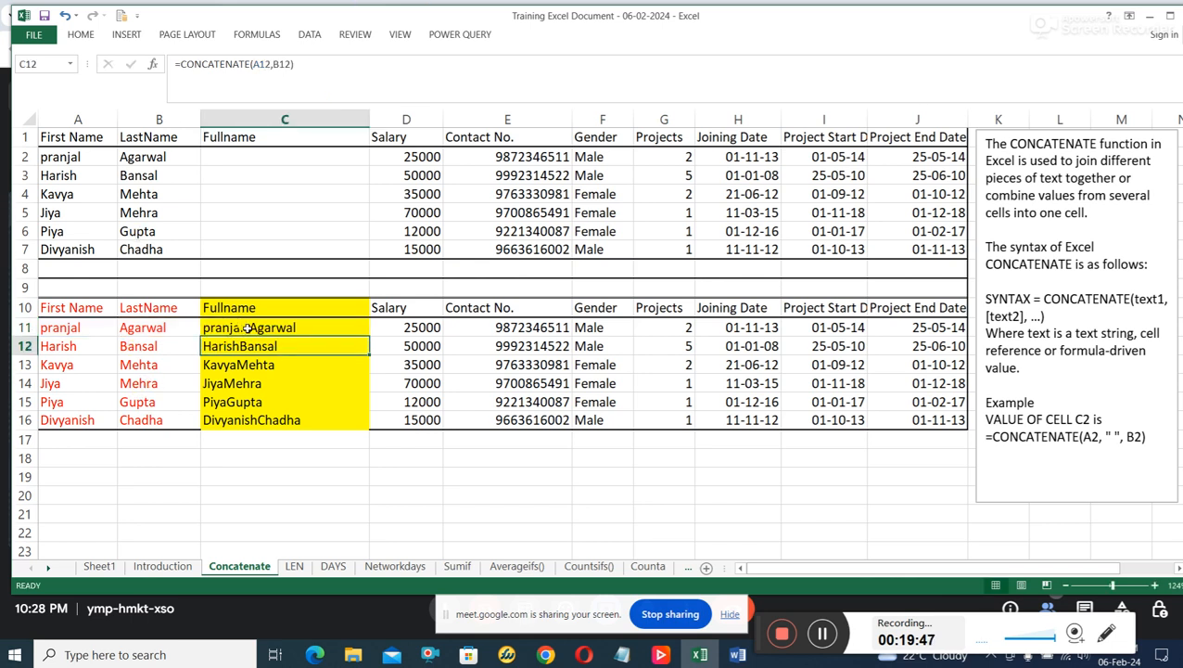
# Fill the spaced CONCATENATE formula from C11 down through C16 in the Fullname column.
pyautogui.click(317, 363)
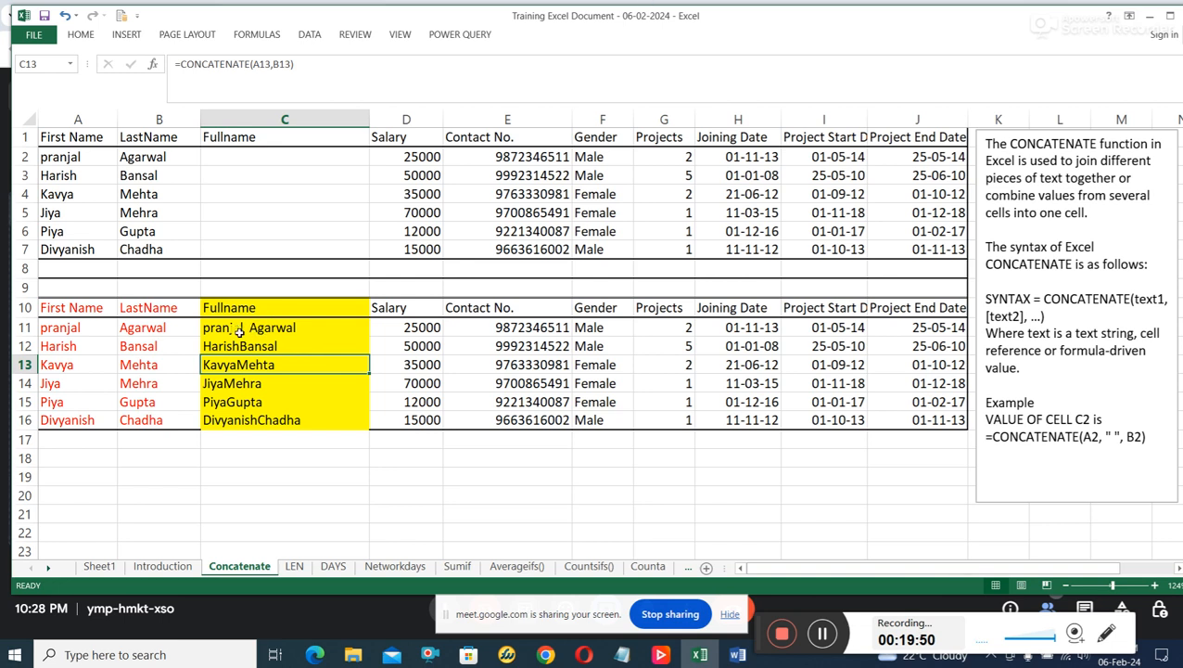
pyautogui.click(57, 325)
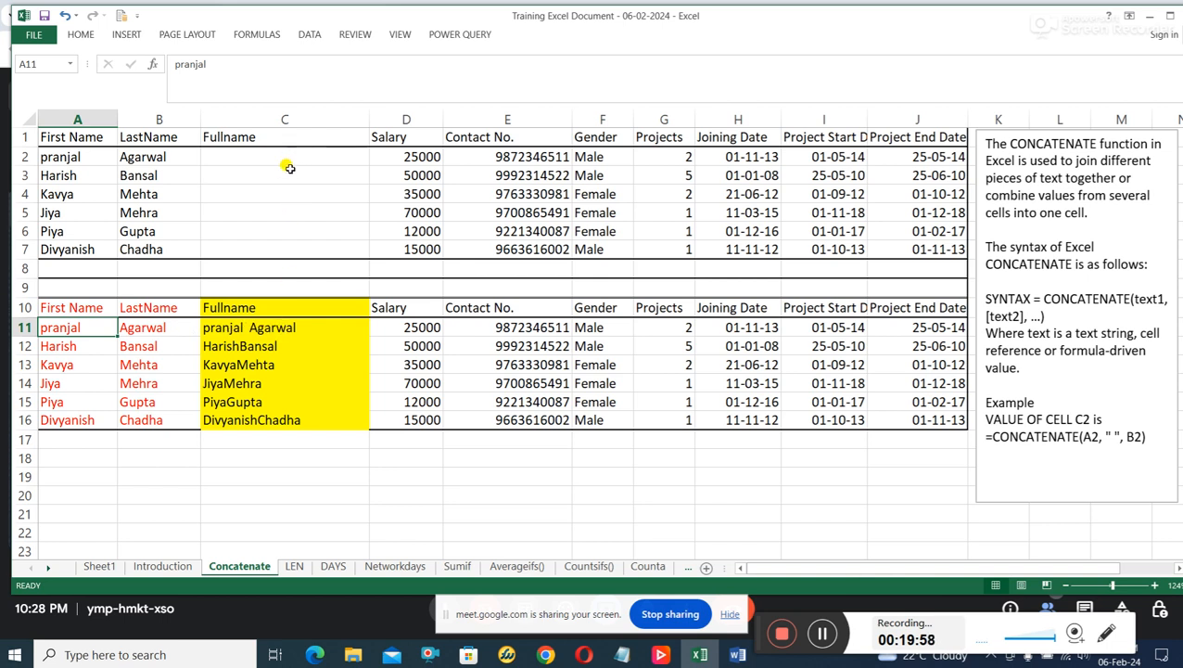
pyautogui.click(304, 329)
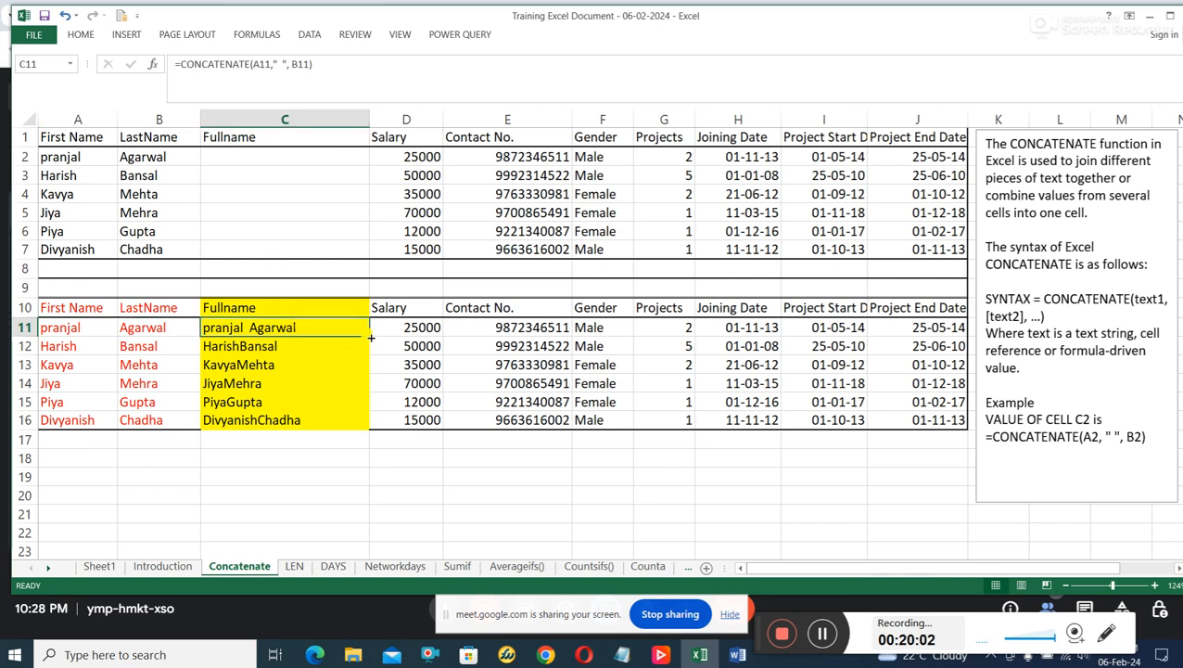
pyautogui.moveTo(370, 339); pyautogui.dragTo(368, 432)
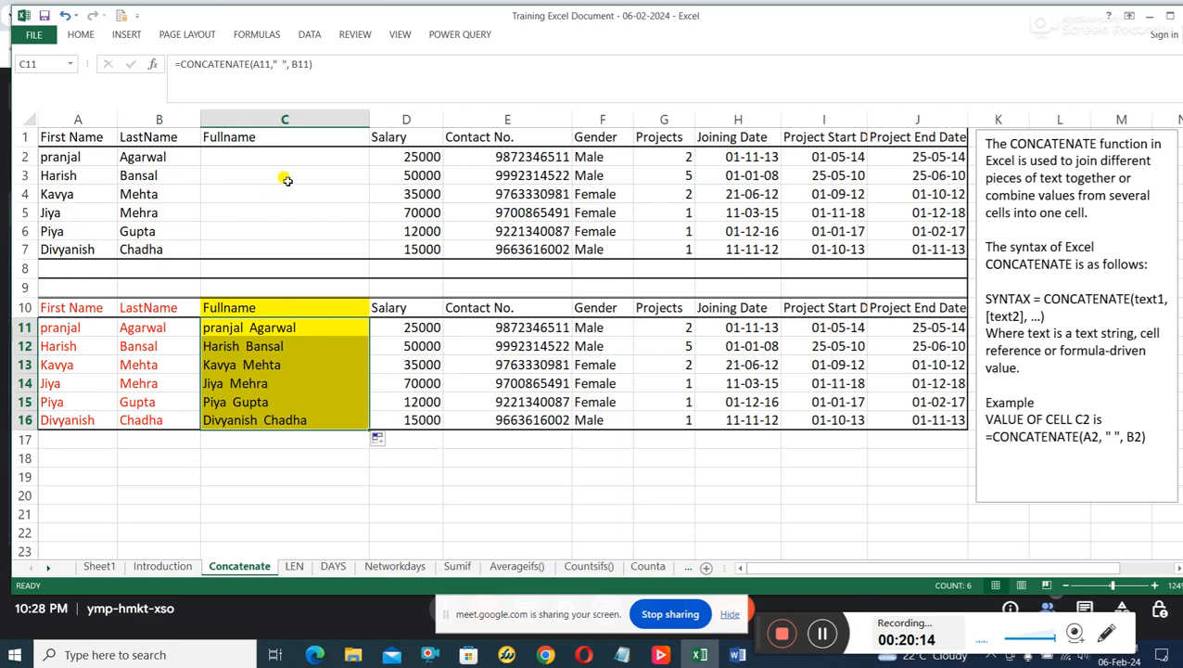
pyautogui.click(273, 329)
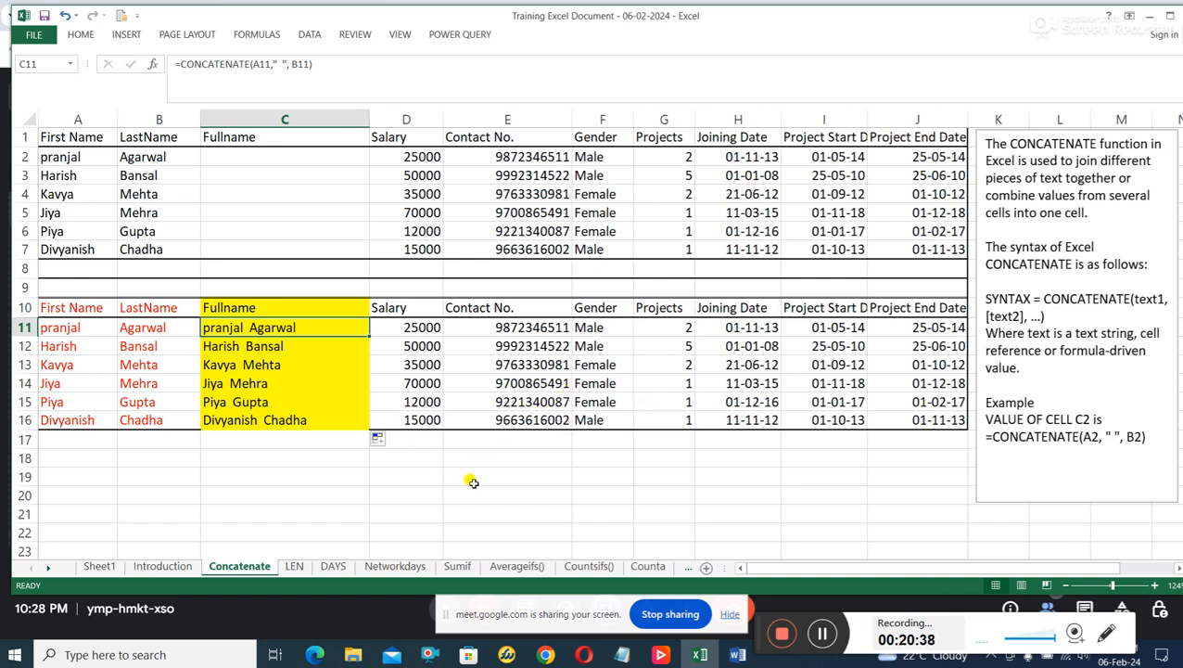
# Open the LEN sheet and examine the Length of Character formulas against the Fullname column and the syntax note.
pyautogui.click(297, 566)
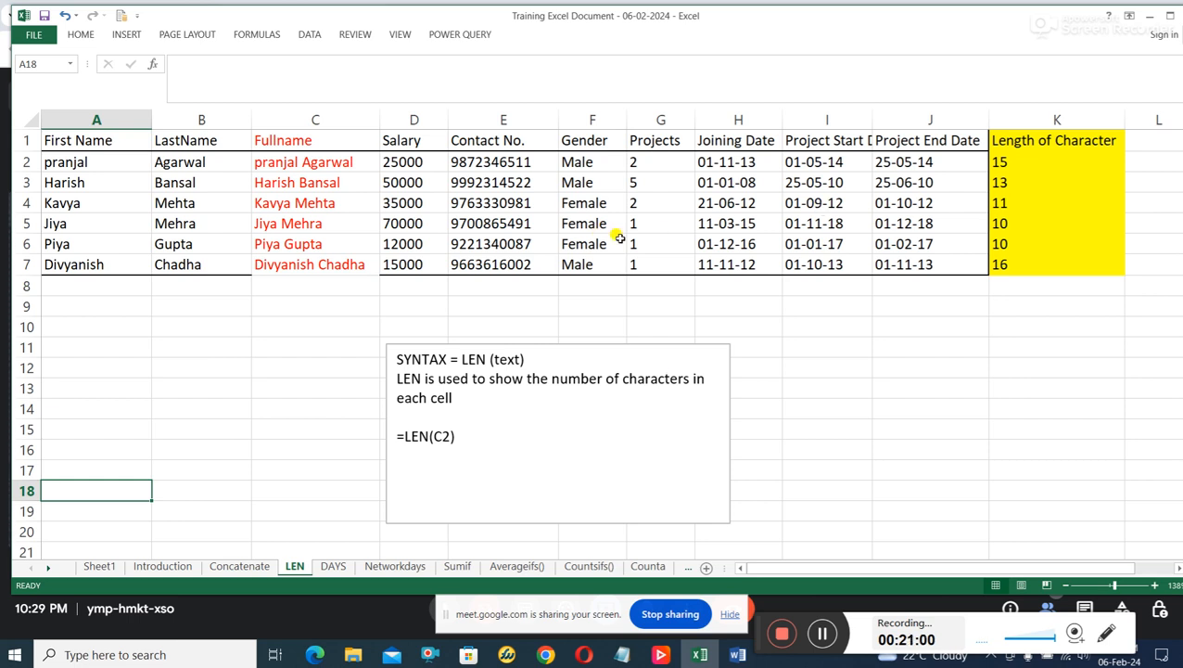
pyautogui.click(1034, 164)
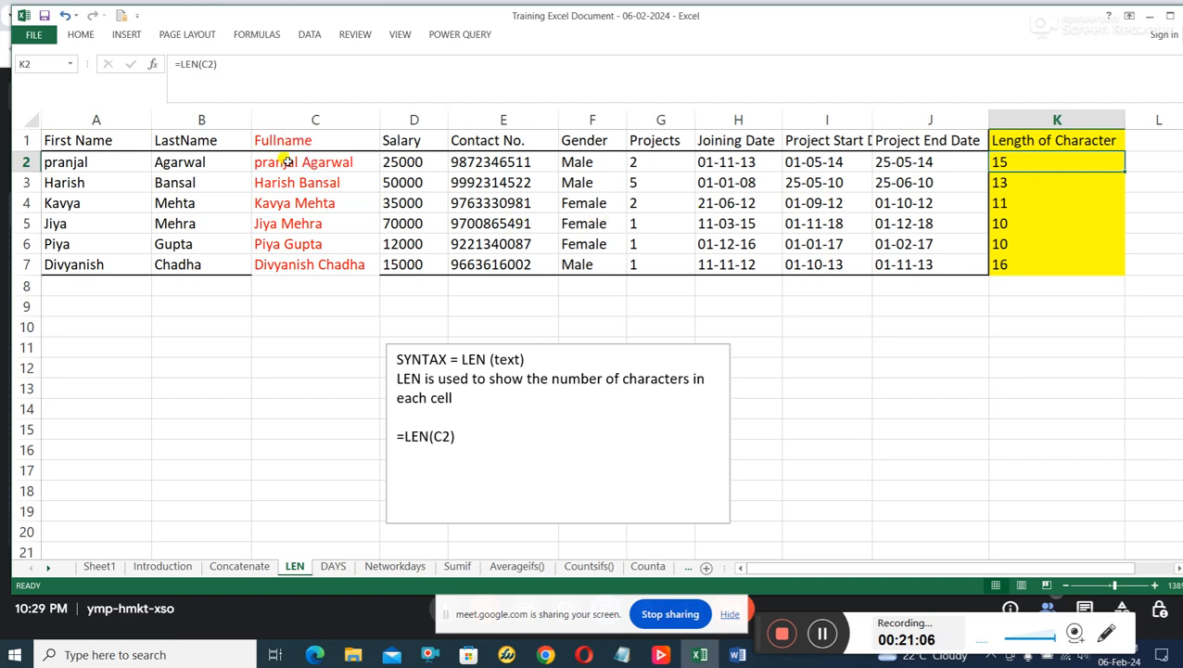
pyautogui.click(315, 119)
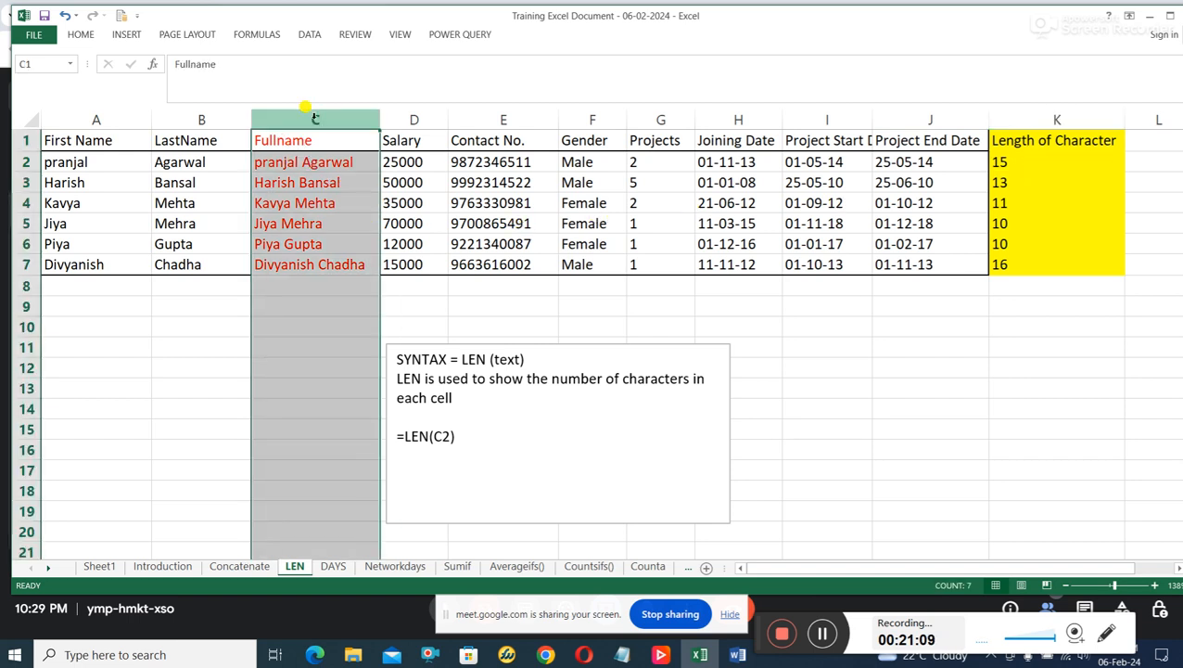
pyautogui.click(315, 164)
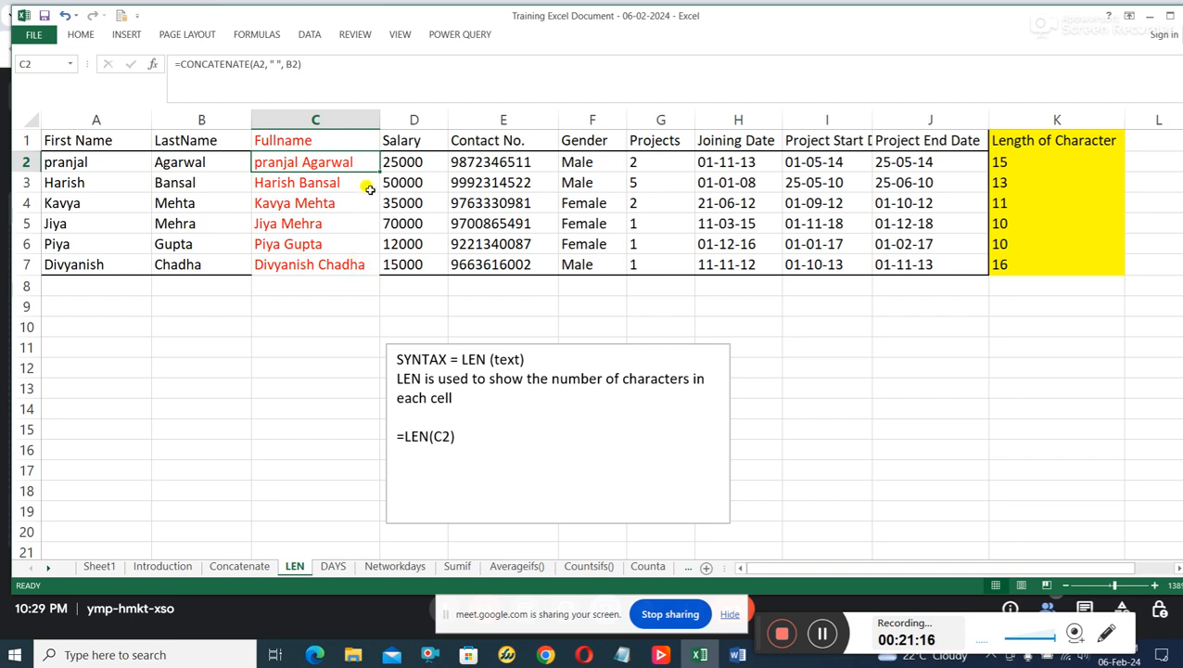
pyautogui.click(507, 358)
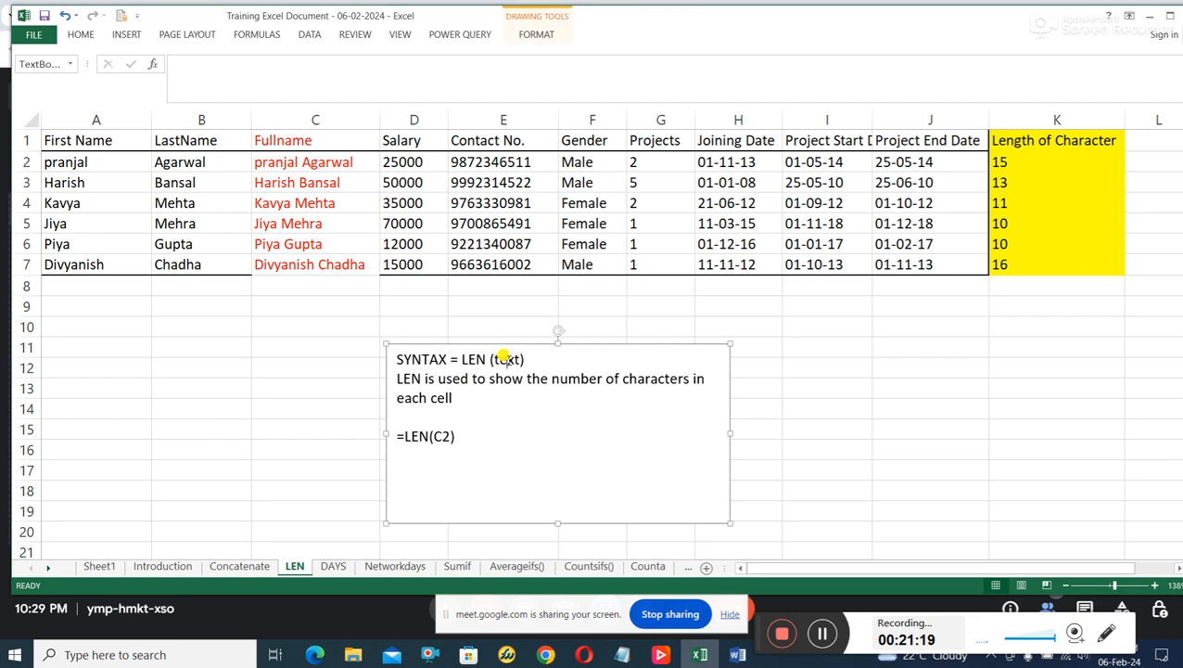
pyautogui.click(999, 164)
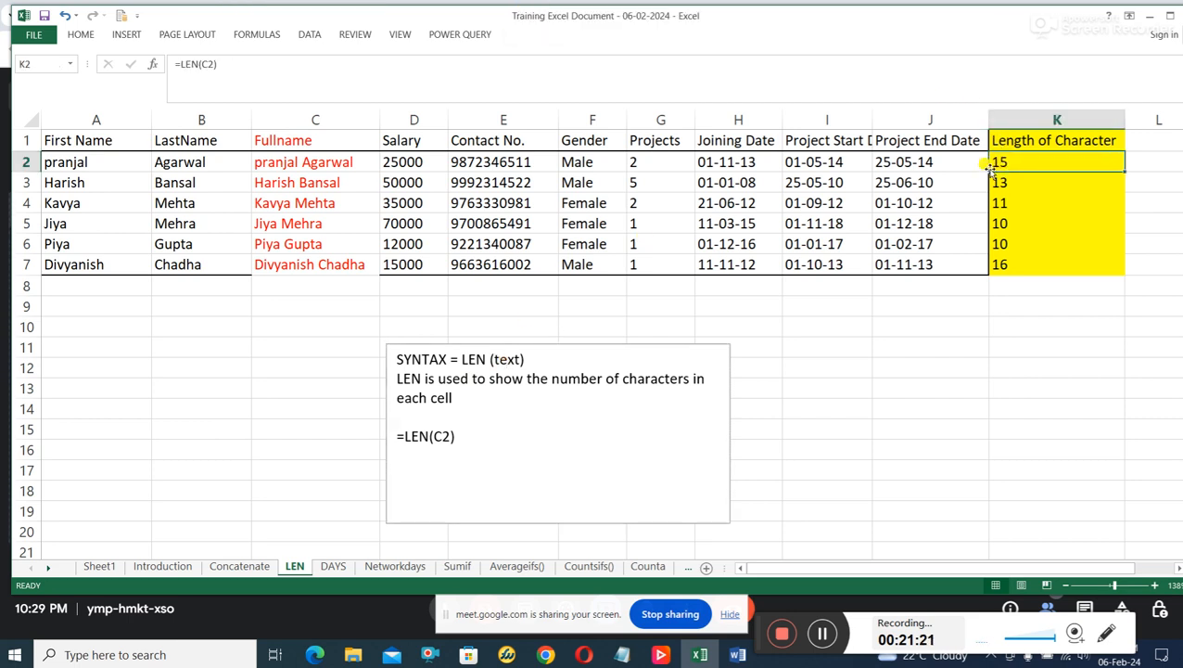
pyautogui.click(304, 160)
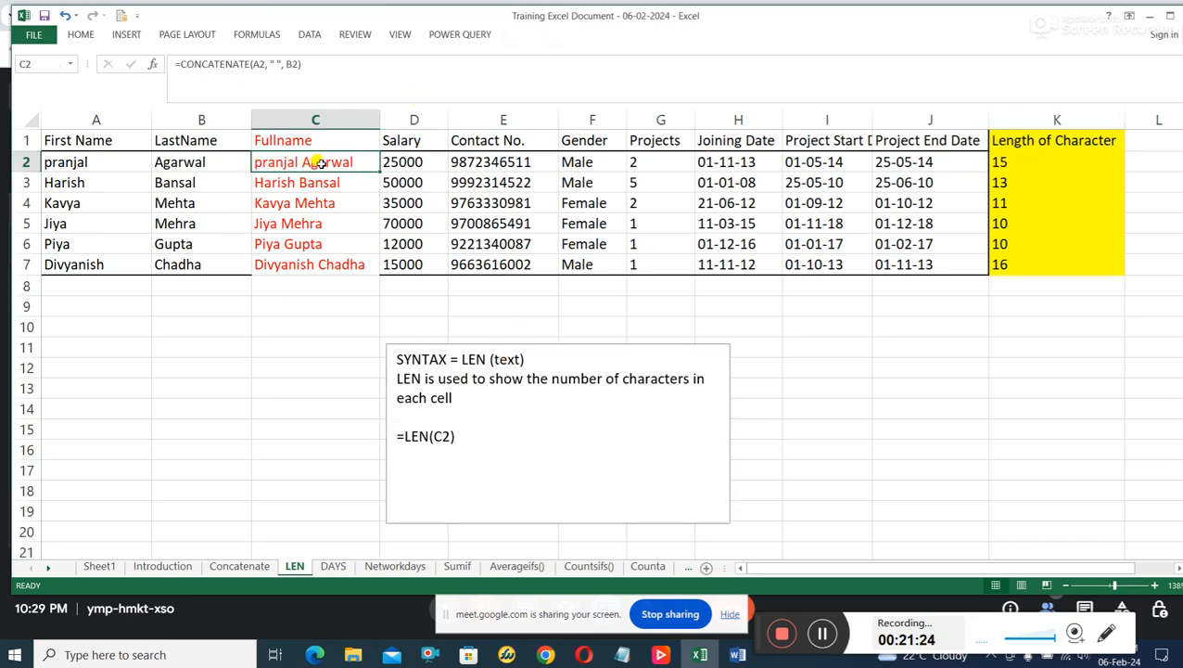
pyautogui.click(1009, 164)
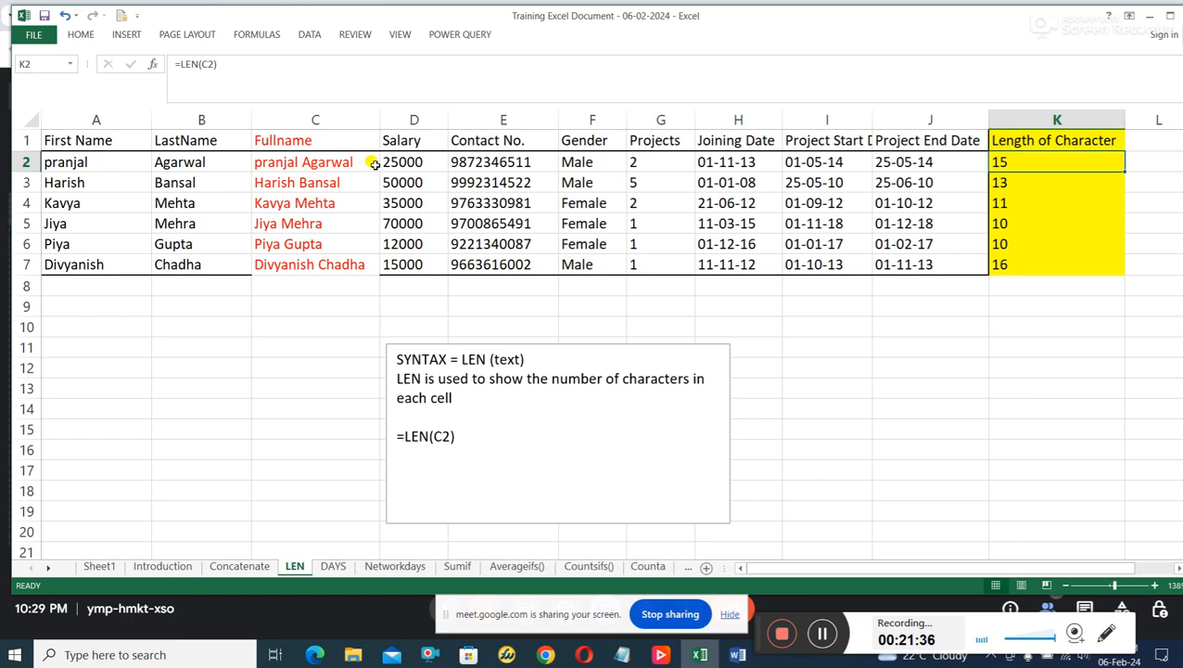
pyautogui.click(1068, 182)
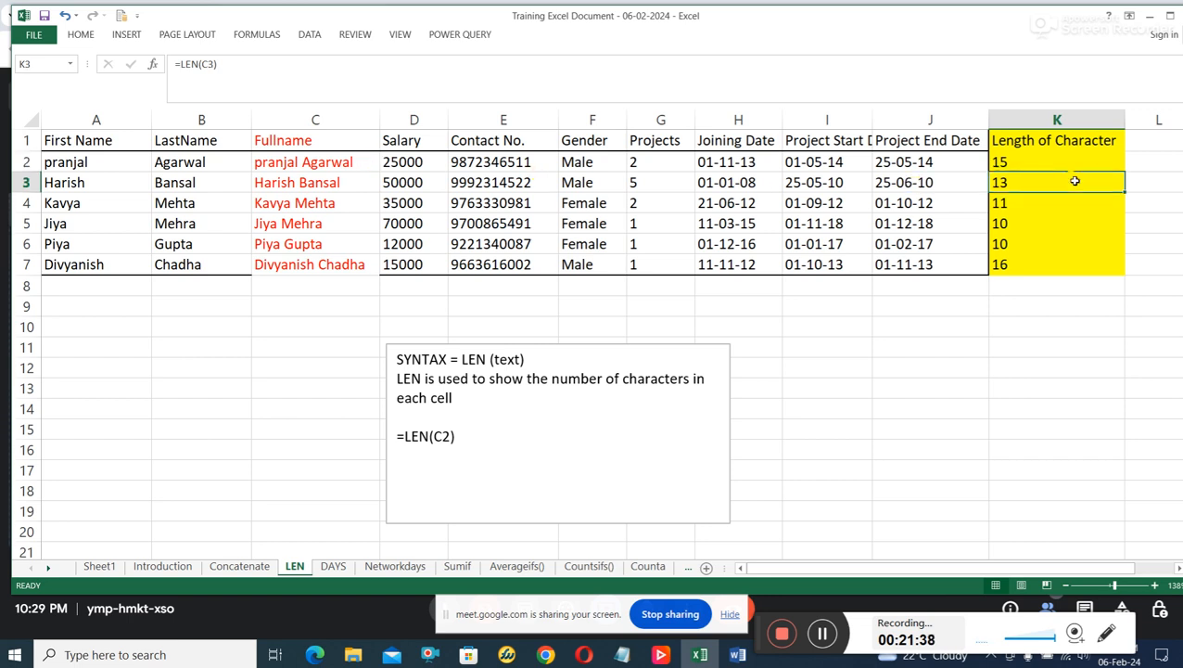
pyautogui.click(1058, 159)
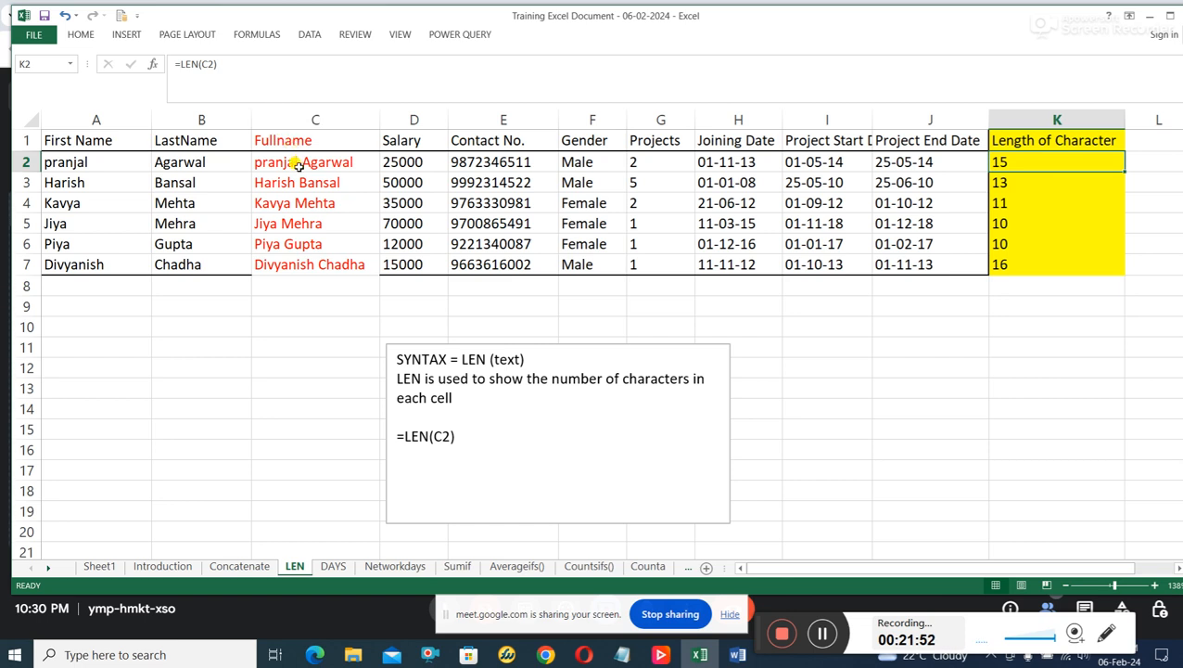
pyautogui.click(955, 330)
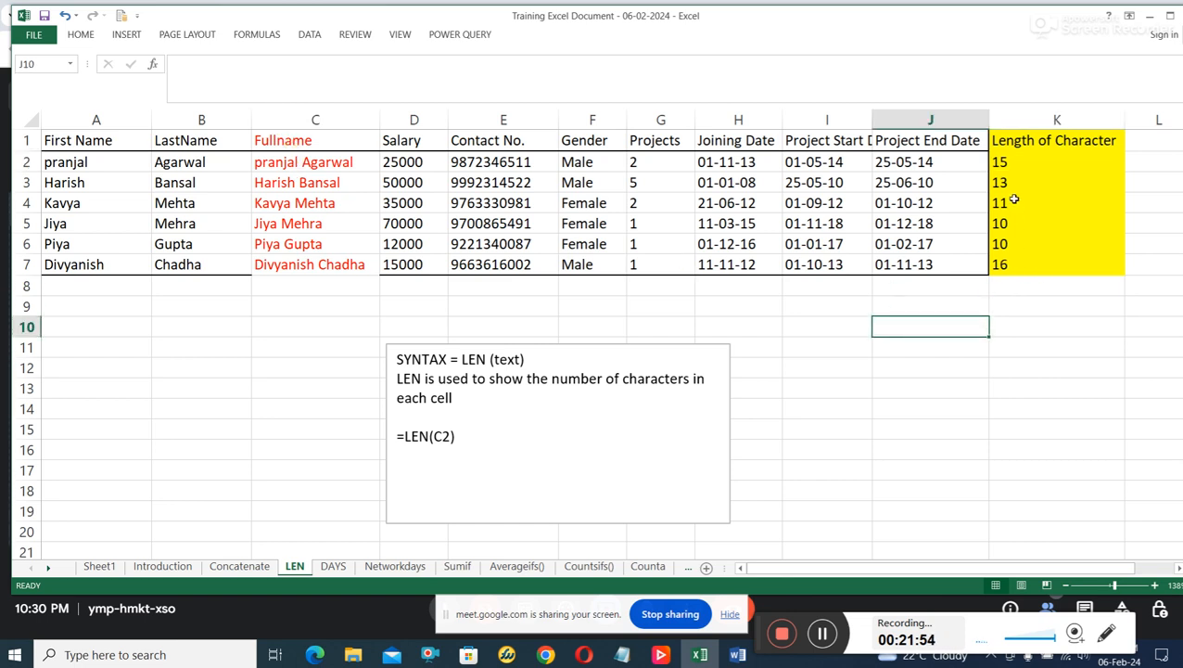
pyautogui.moveTo(1029, 141); pyautogui.dragTo(1051, 257)
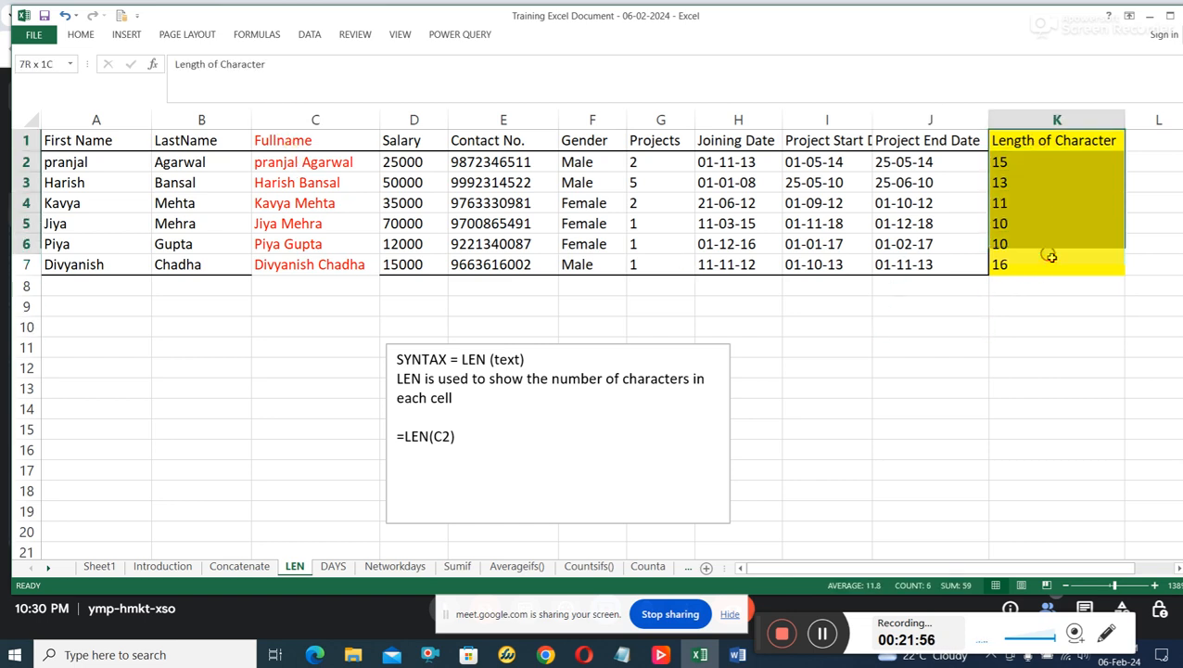
pyautogui.click(1048, 326)
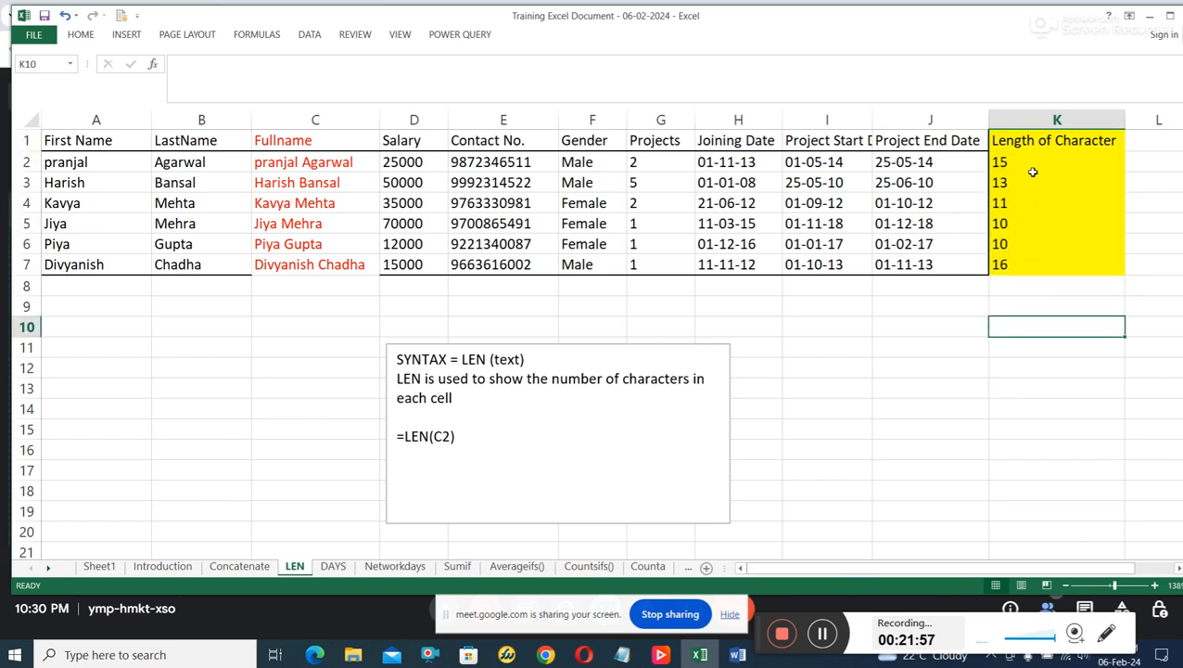
# Extend the heading in K1 to read "Length of Character for Fullname".
pyautogui.click(1100, 142)
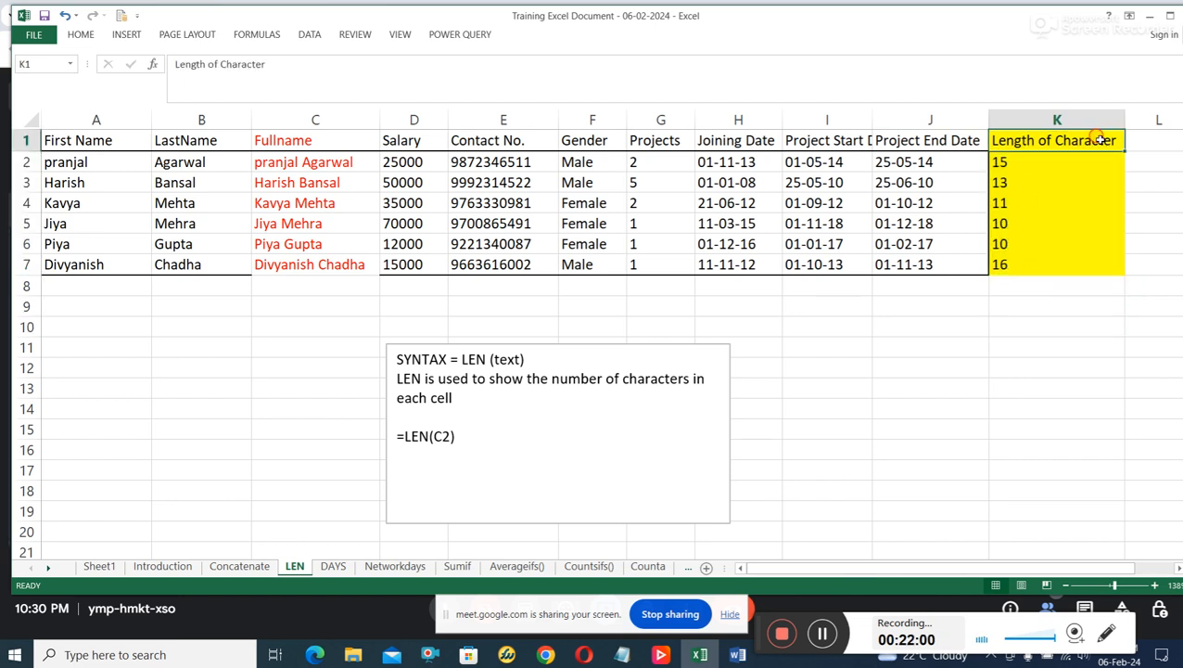
pyautogui.doubleClick(1108, 140)
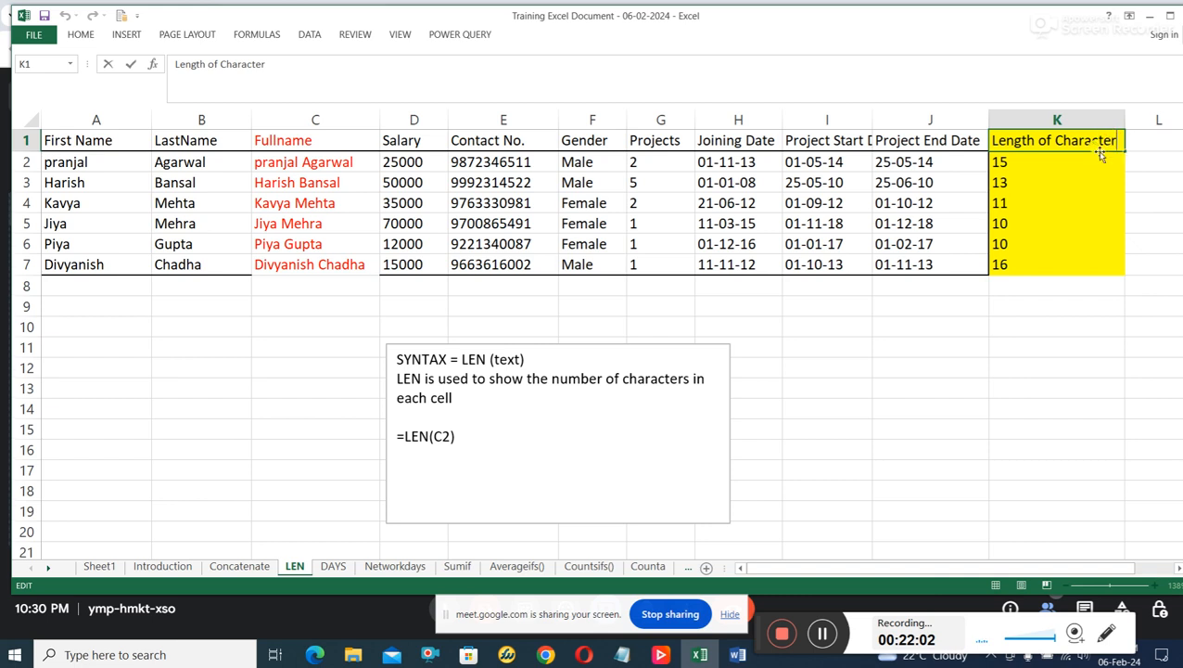
pyautogui.write('for')
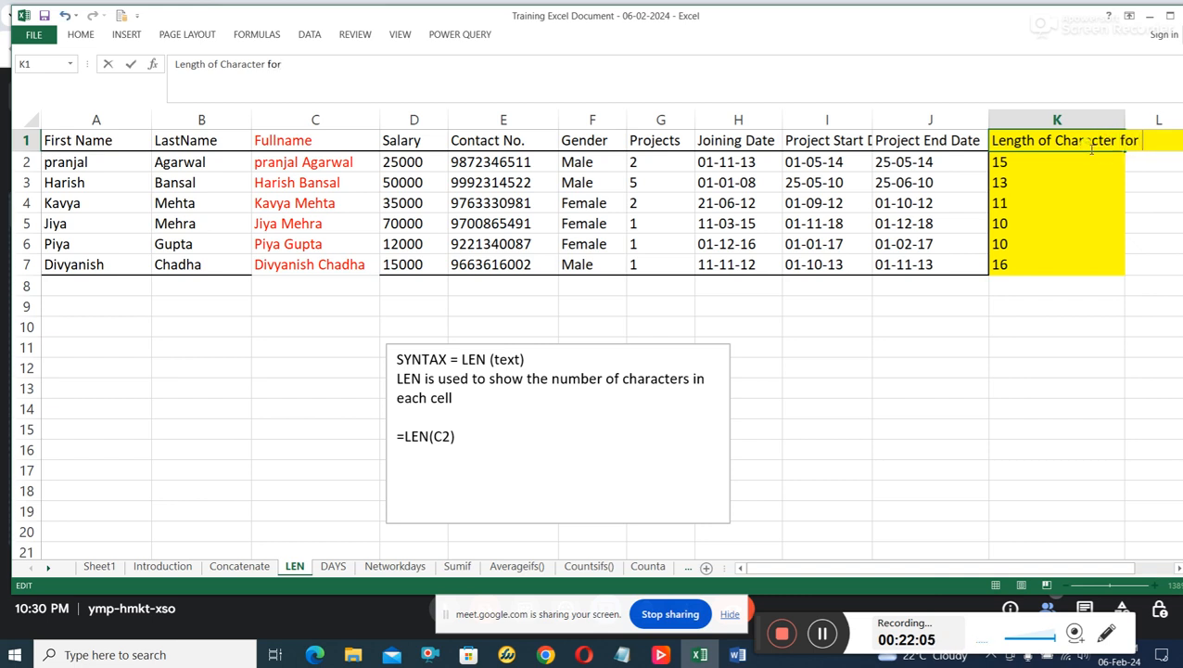
pyautogui.write(' Fullname')
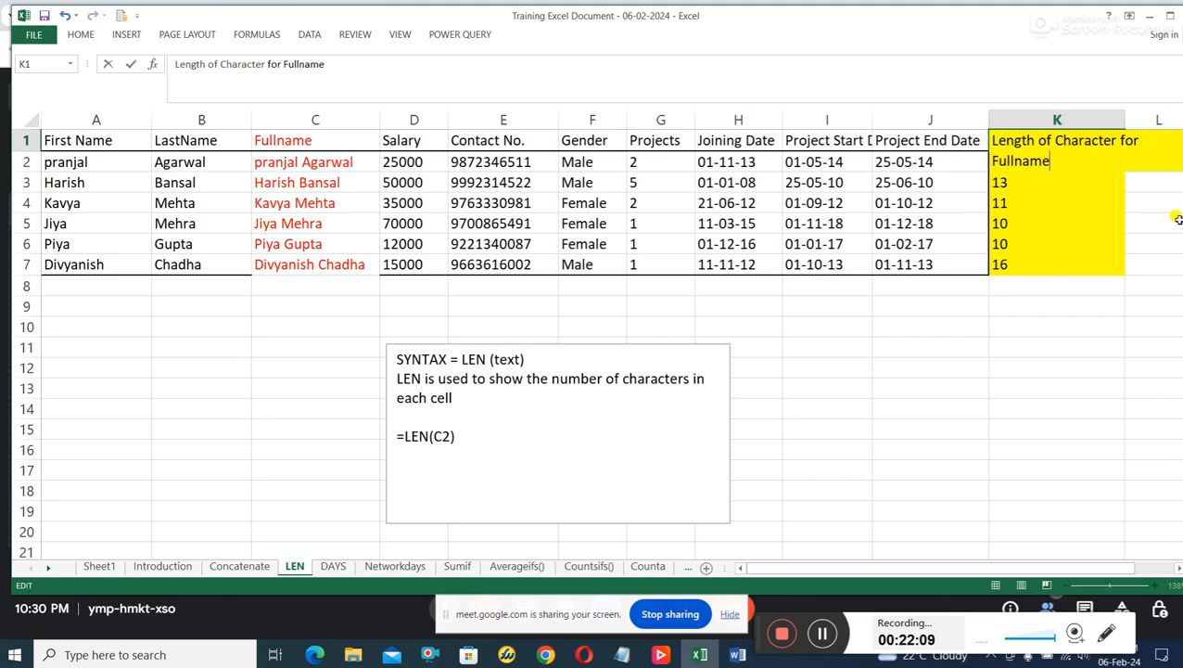
pyautogui.click(1077, 330)
# Widen column K until its full heading fits within the cell.
pyautogui.moveTo(1130, 119); pyautogui.dragTo(1182, 114)
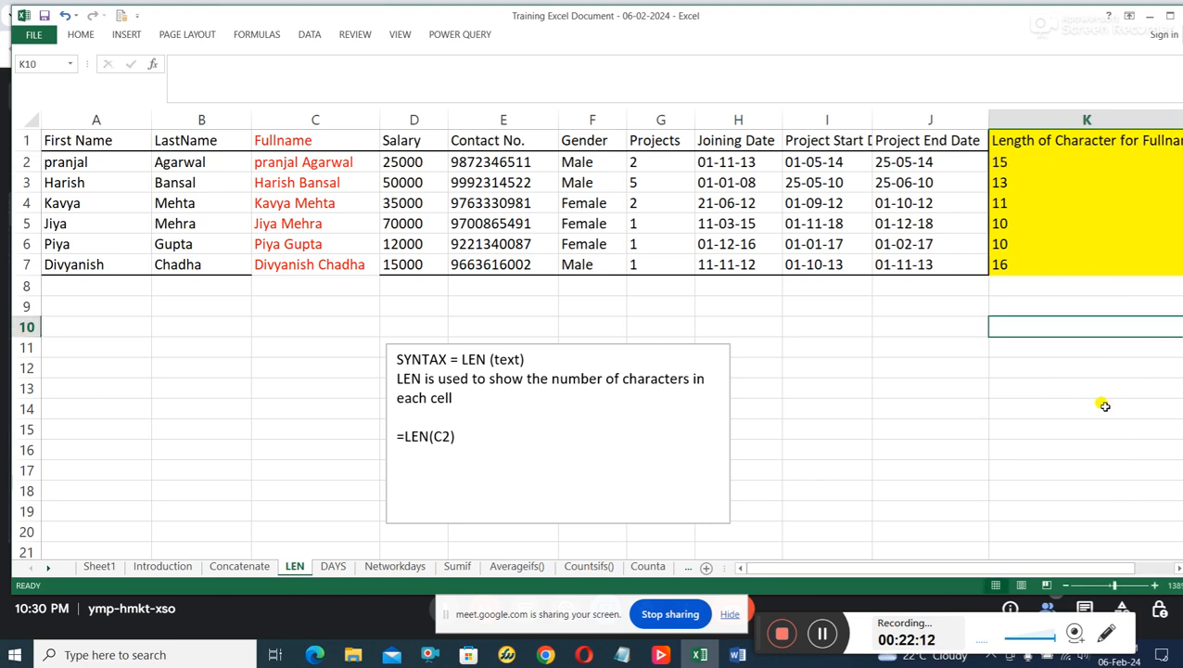
pyautogui.hscroll(1, 1145, 341)
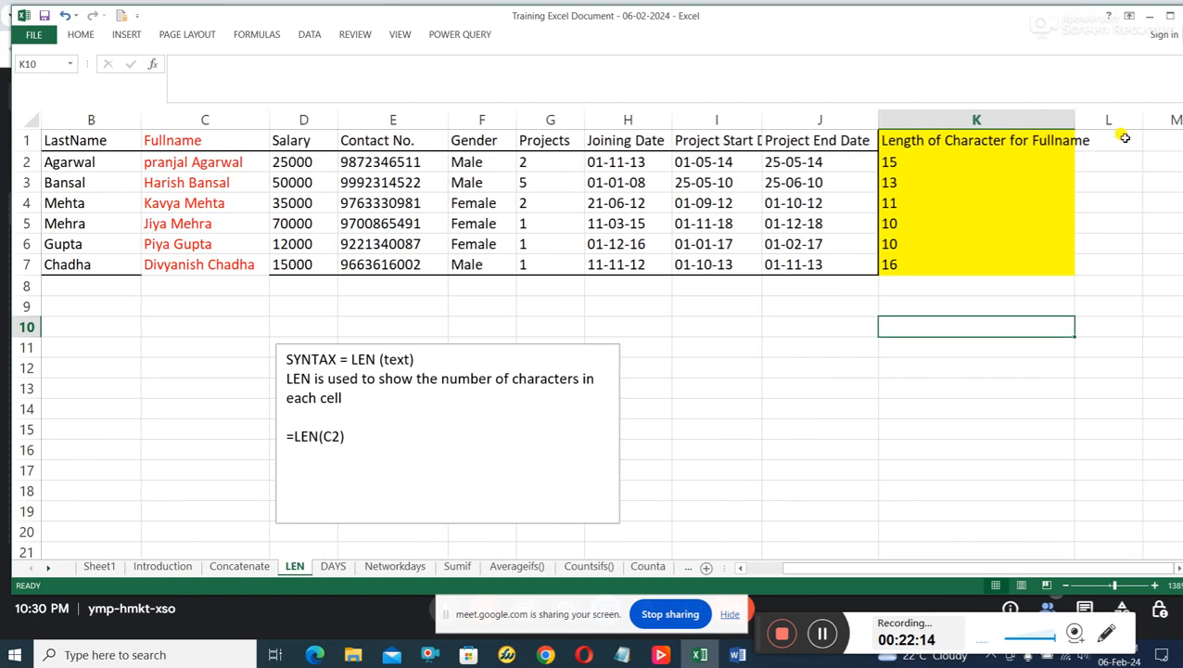
pyautogui.moveTo(1075, 121); pyautogui.dragTo(1097, 125)
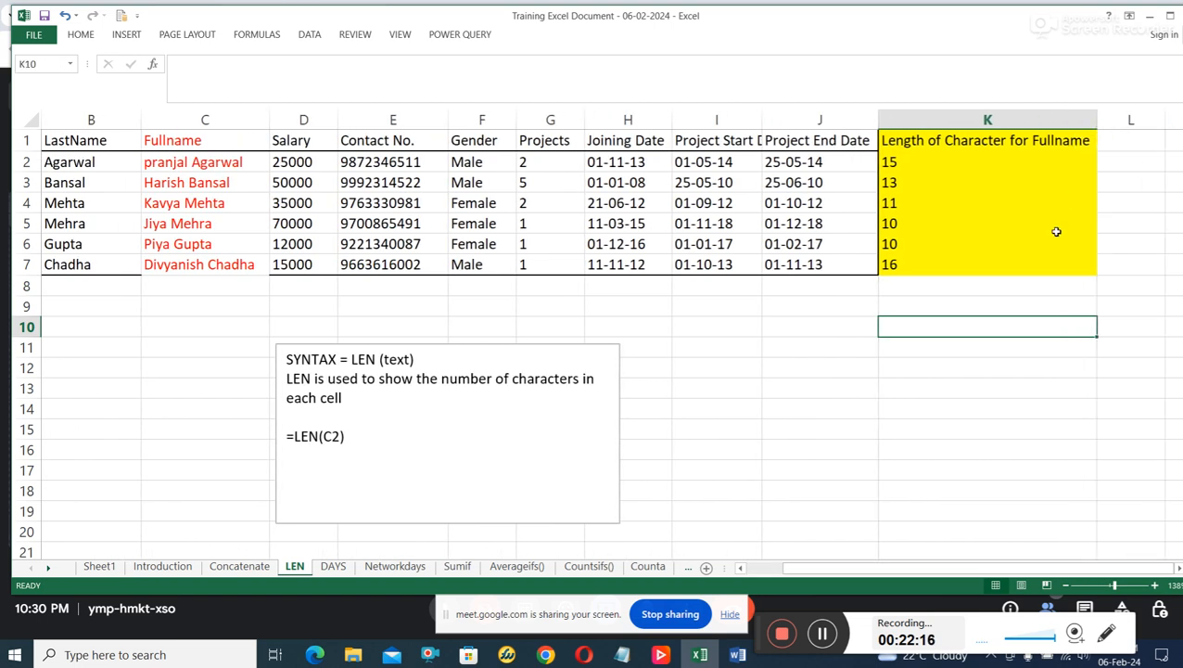
# Inspect the CONCATENATE formula in C2 and the LEN formula in K2 that references it.
pyautogui.click(187, 163)
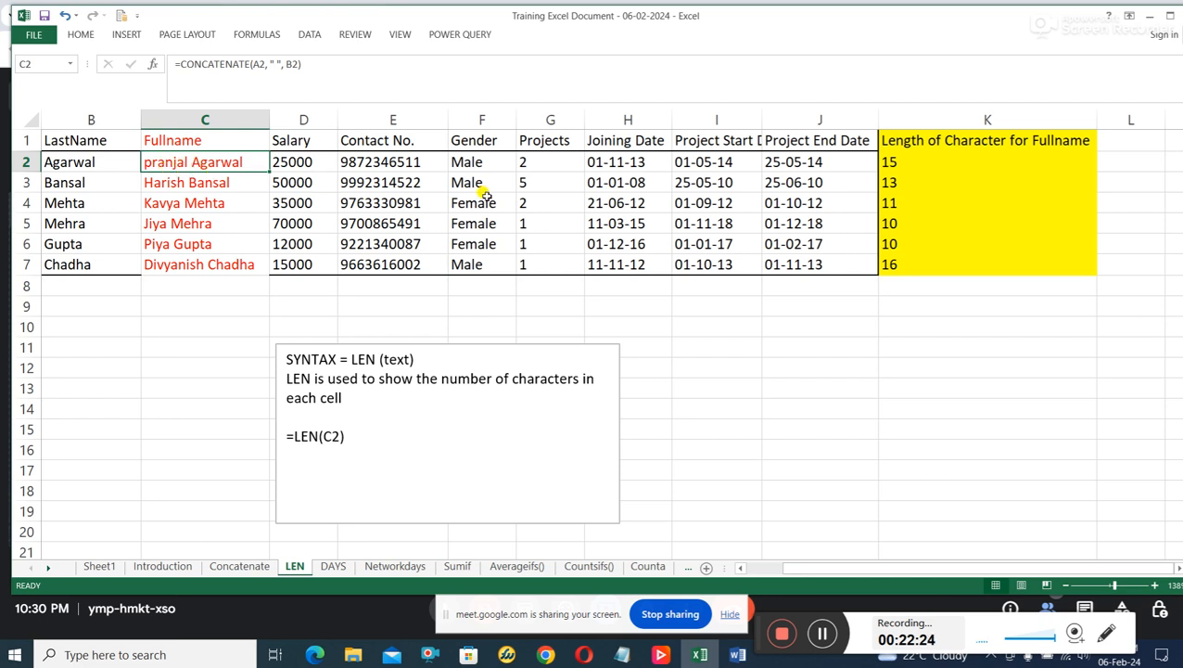
pyautogui.click(928, 163)
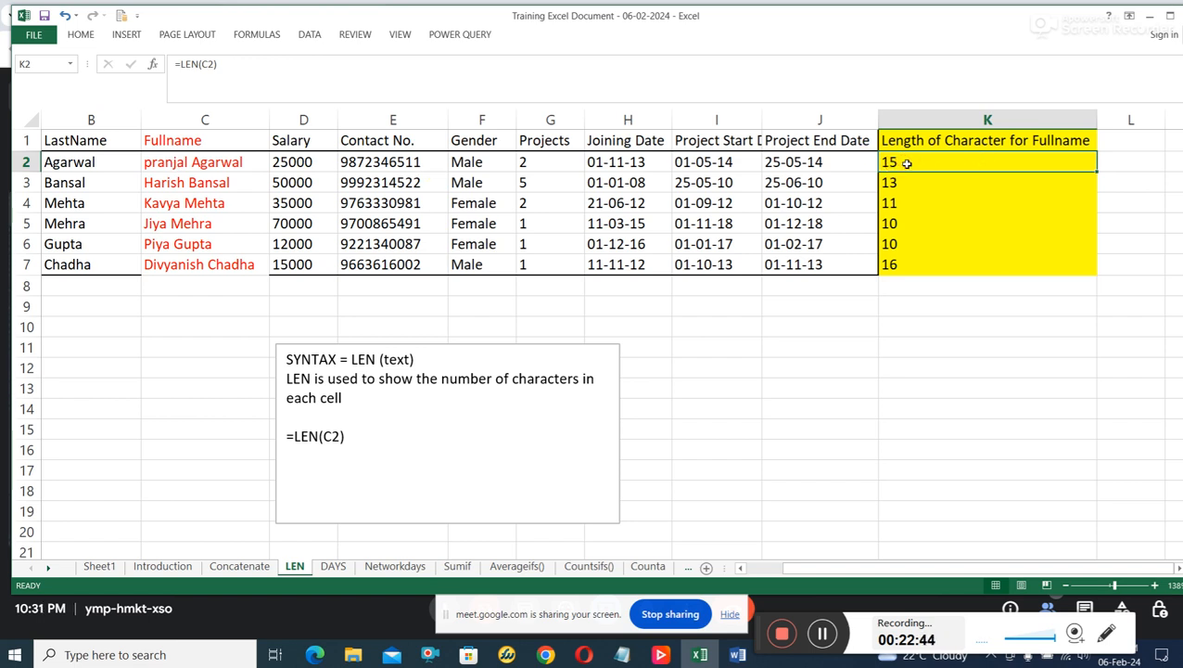
pyautogui.doubleClick(899, 161)
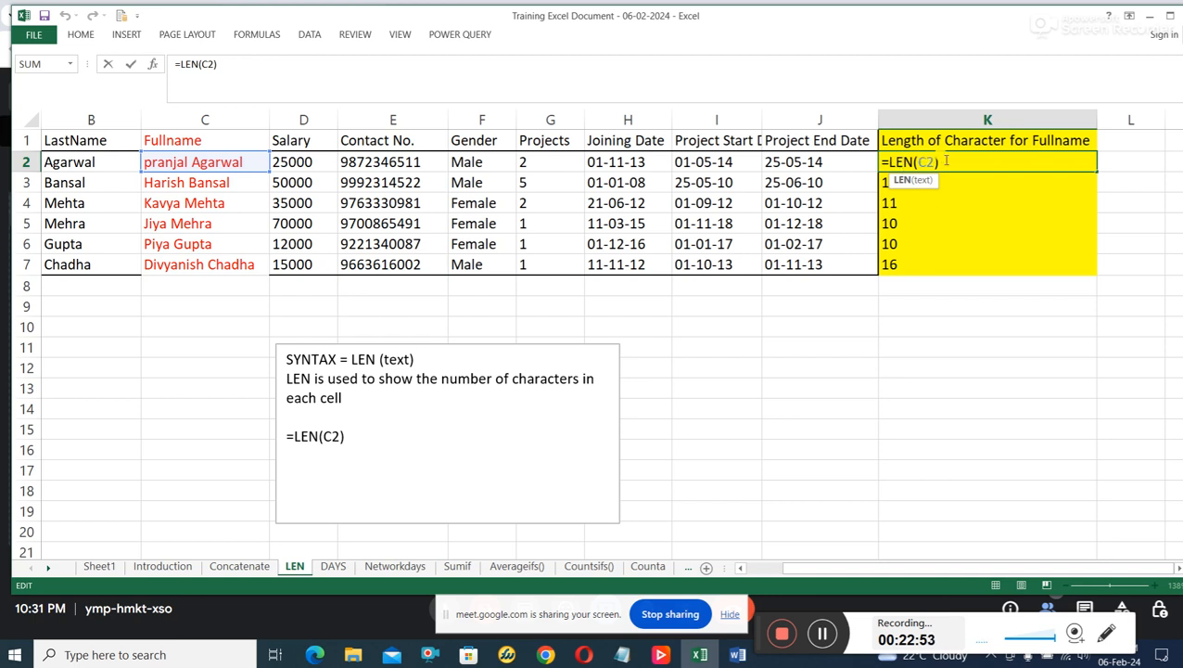
pyautogui.press('Return')
pyautogui.click(929, 163)
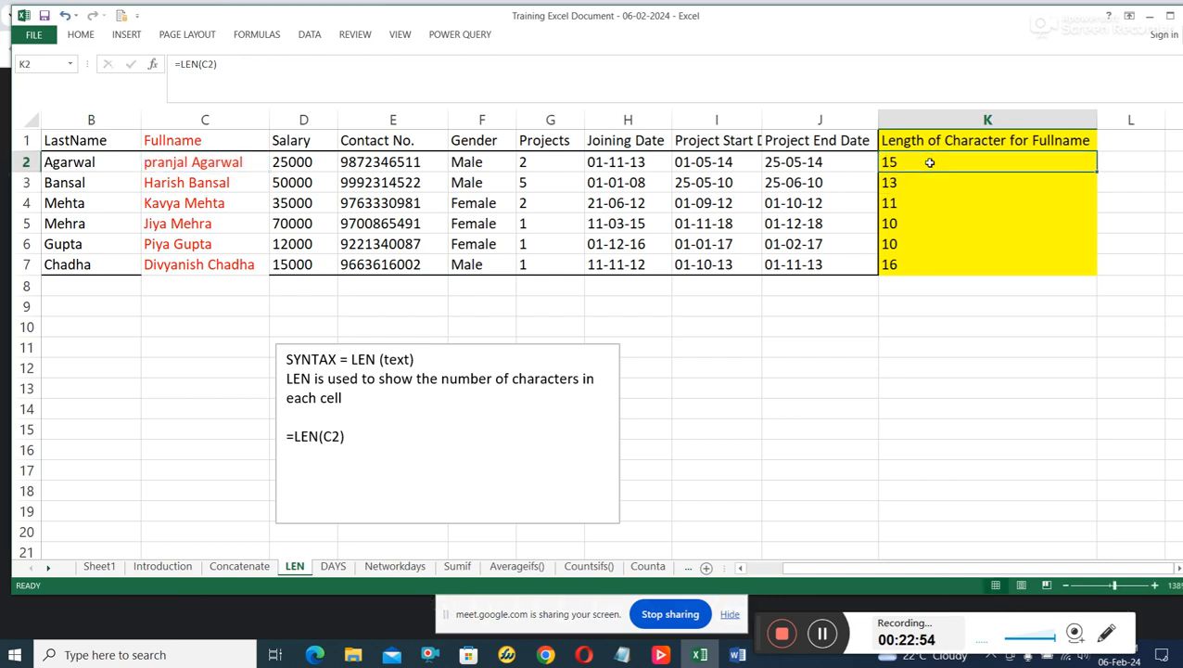
# Write the formula =LEN(C2) in cell K11 to count the characters of the first full name.
pyautogui.click(906, 350)
pyautogui.write('=')
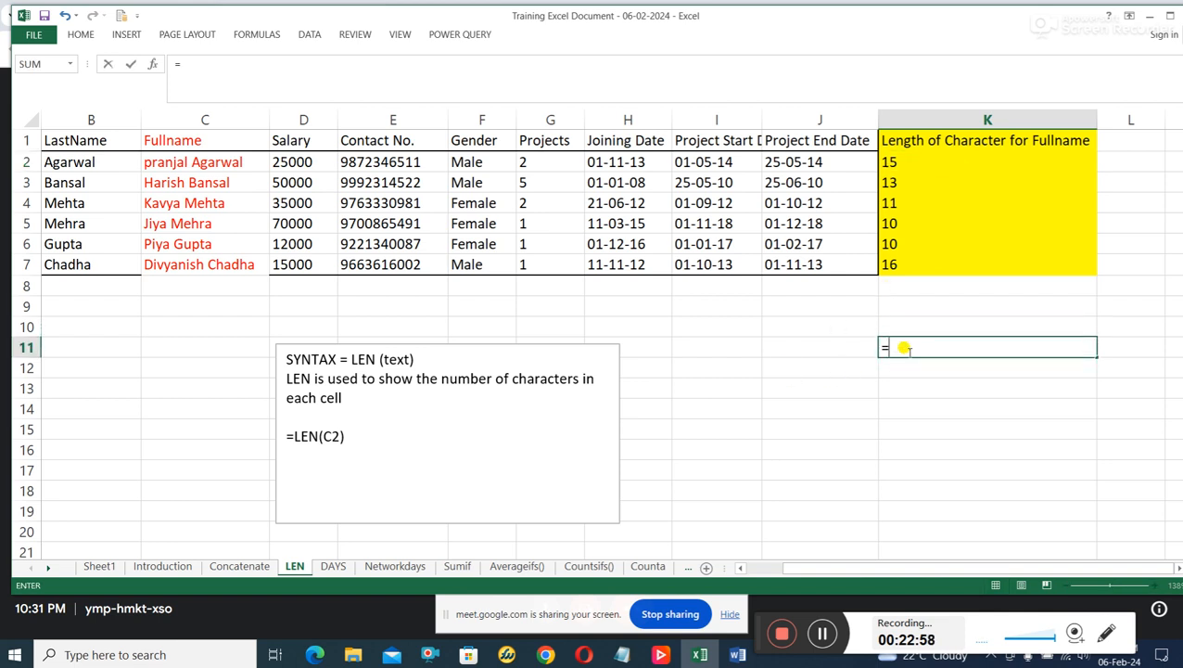
pyautogui.write('LEN')
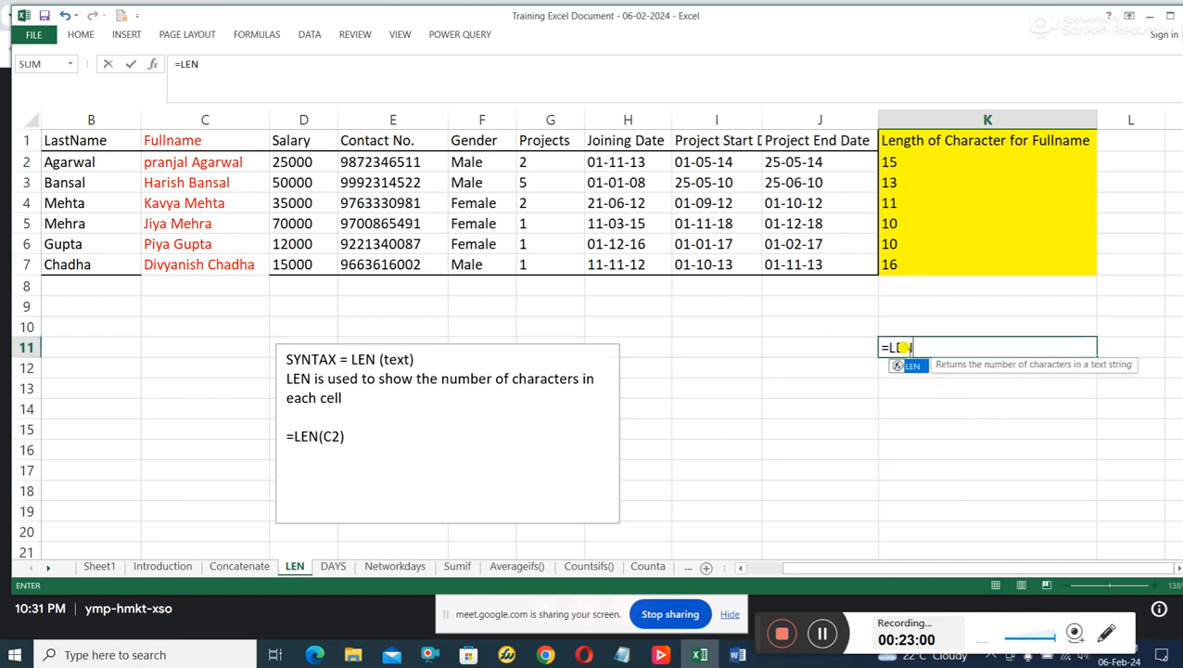
pyautogui.write('(C2)')
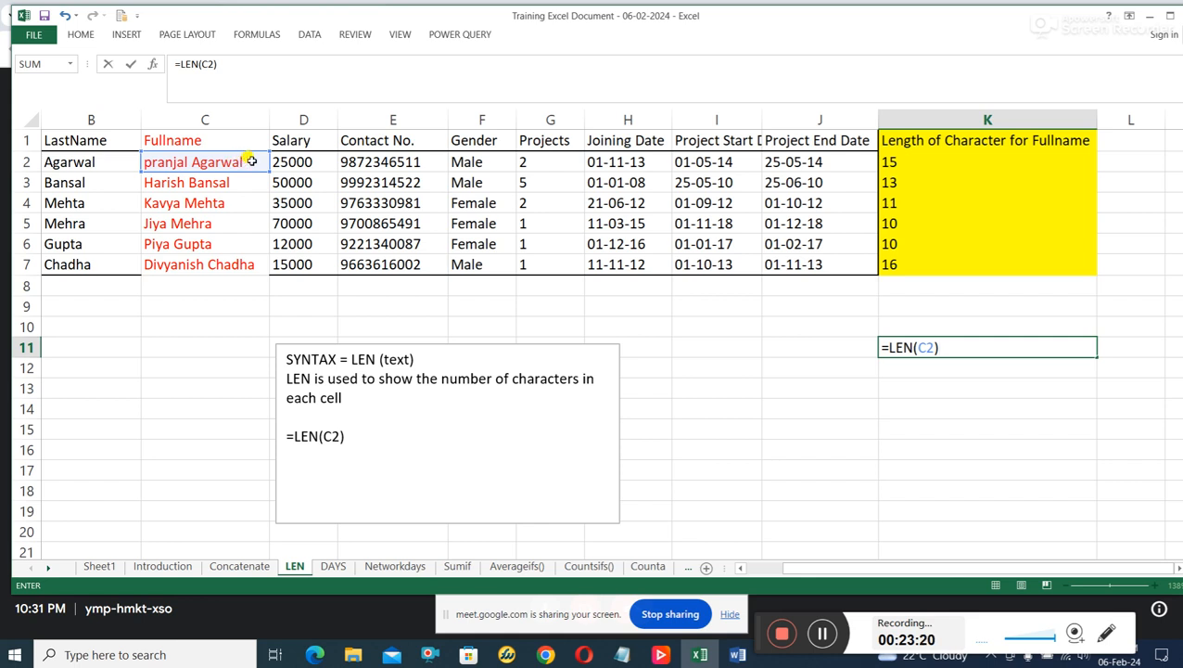
# Switch to the Google Meet call in Chrome, move the recorder bar clear of the system tray, and check the network connection.
pyautogui.click(546, 655)
pyautogui.click(516, 593)
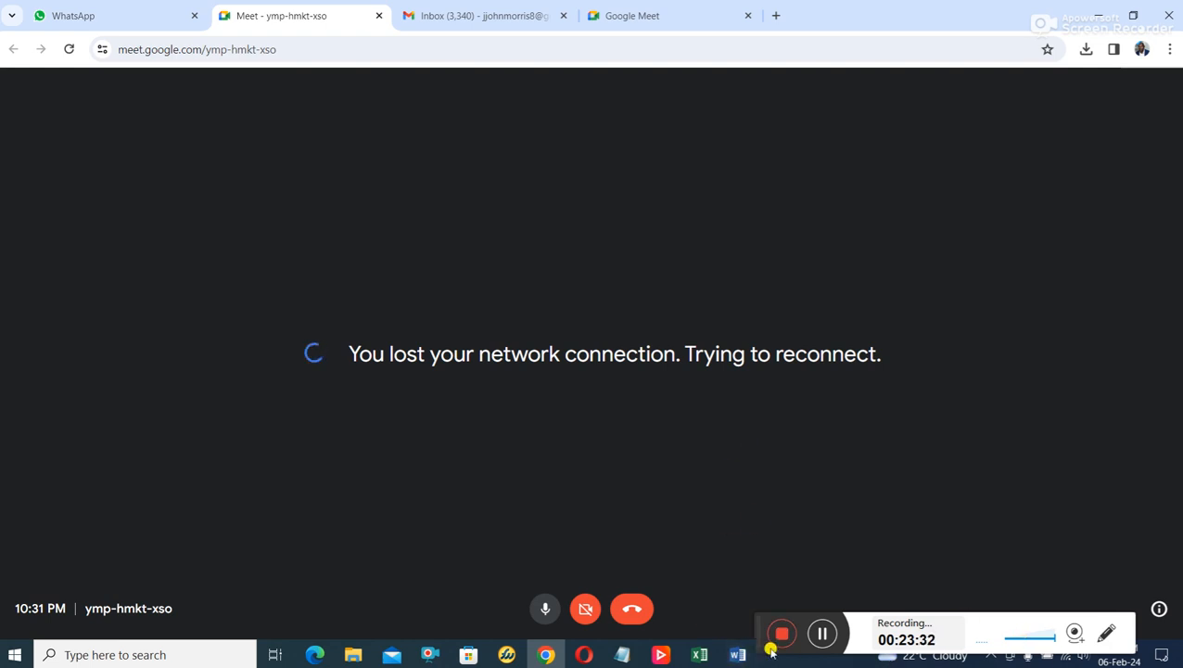
pyautogui.moveTo(761, 630); pyautogui.dragTo(771, 546)
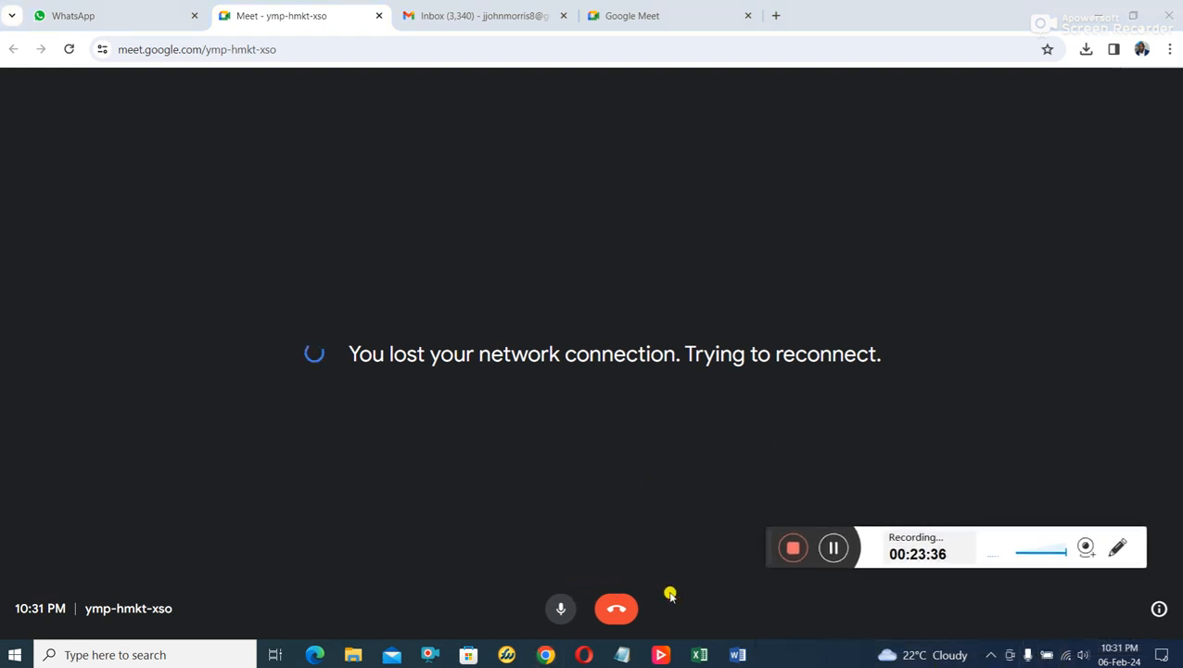
pyautogui.click(1065, 656)
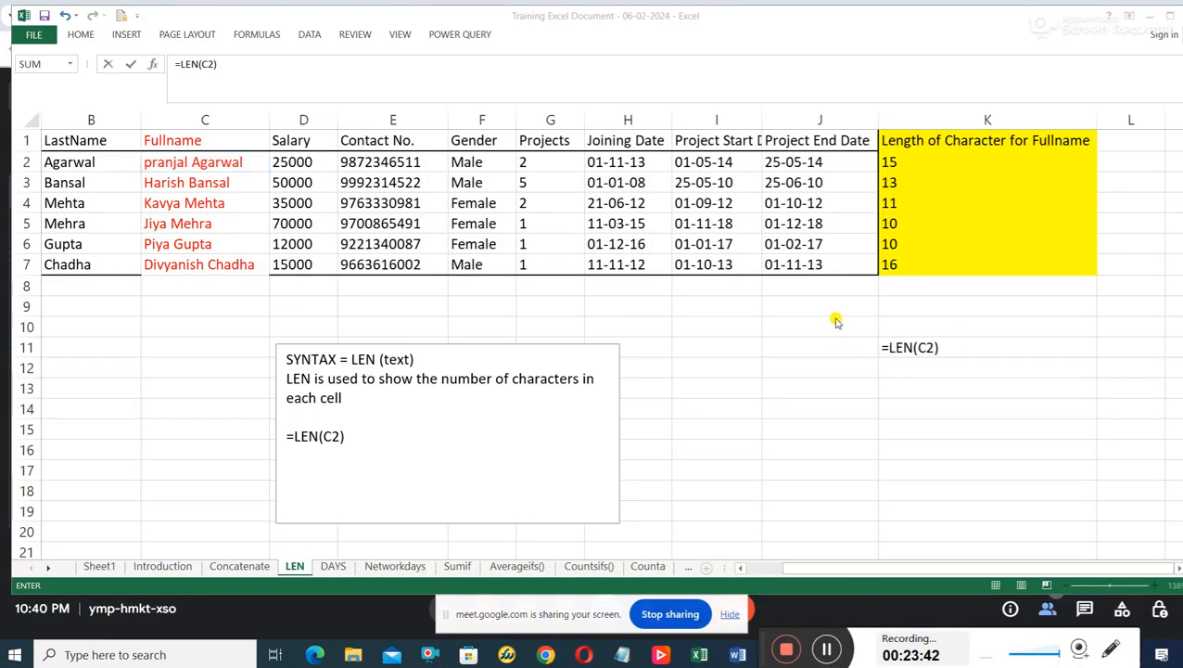
# Commit the LEN formula in K11 and compare it with the Fullname entries and the example formula in the text box.
pyautogui.click(198, 182)
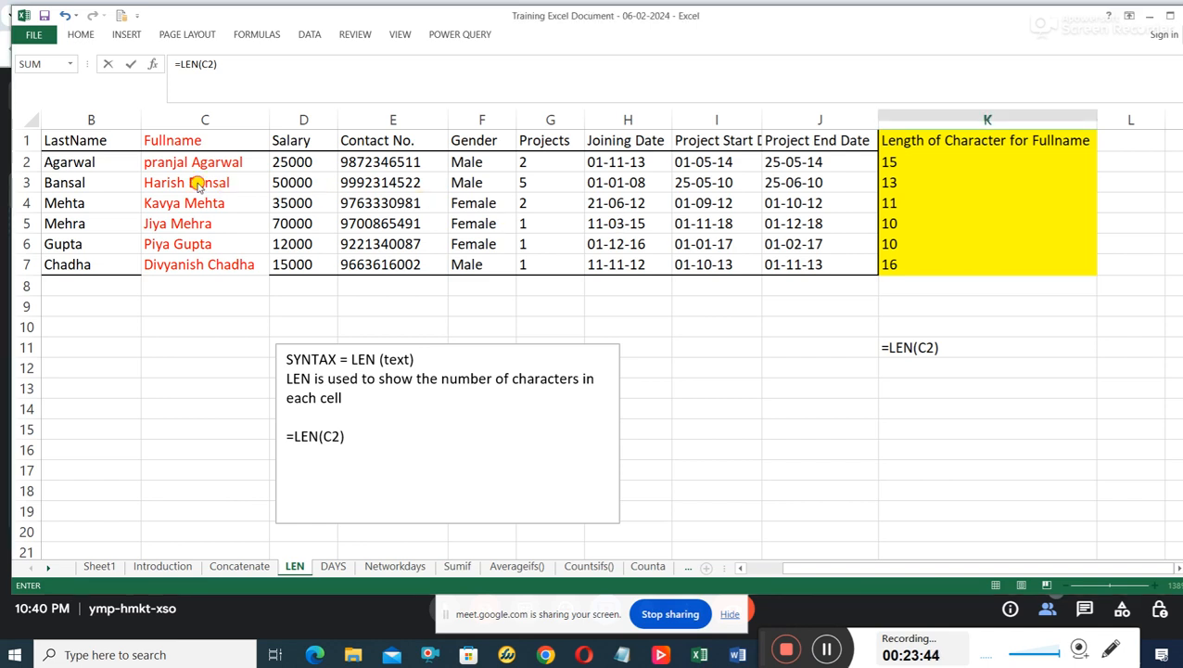
pyautogui.click(215, 180)
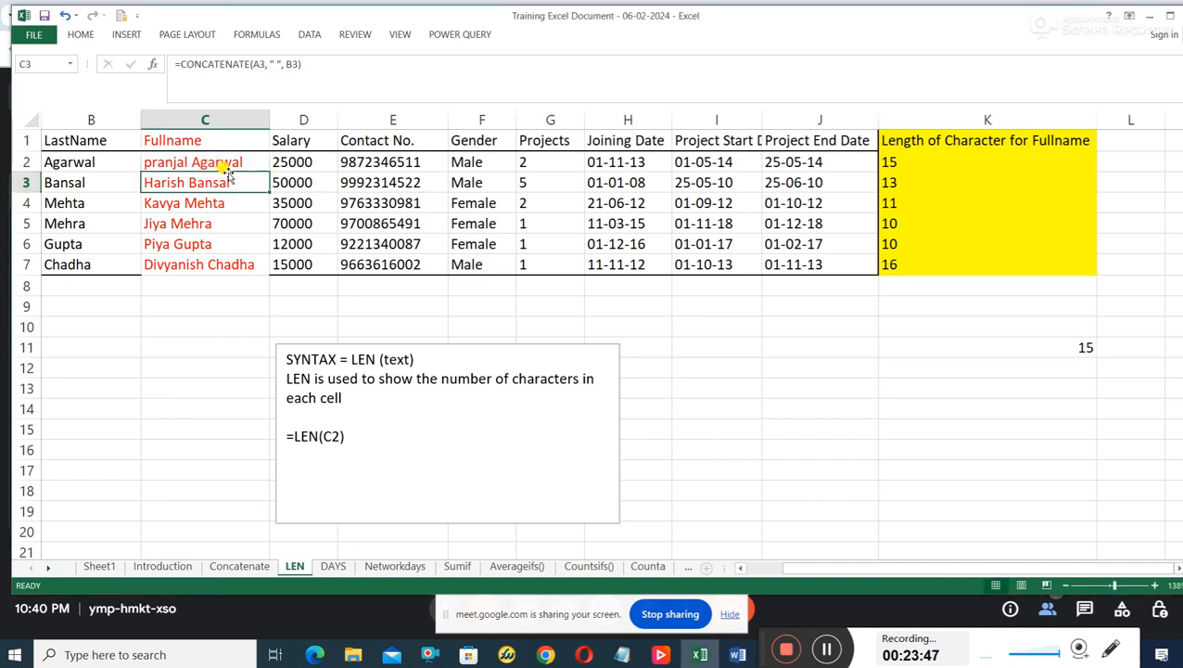
pyautogui.moveTo(223, 163); pyautogui.dragTo(230, 261)
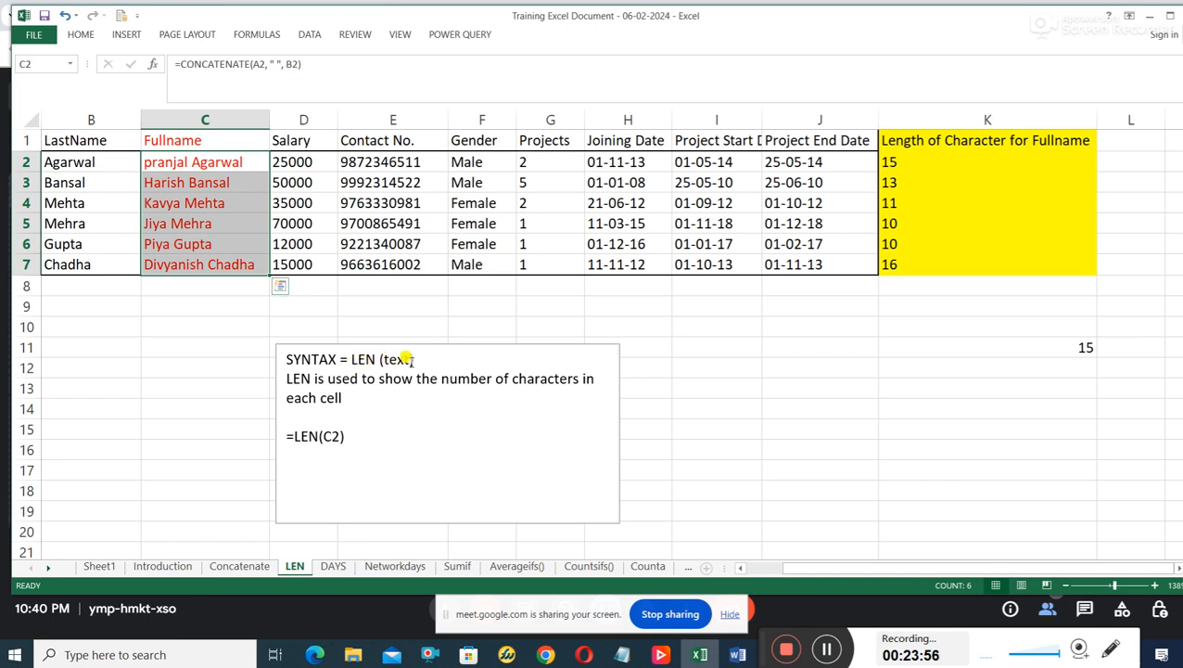
pyautogui.click(989, 347)
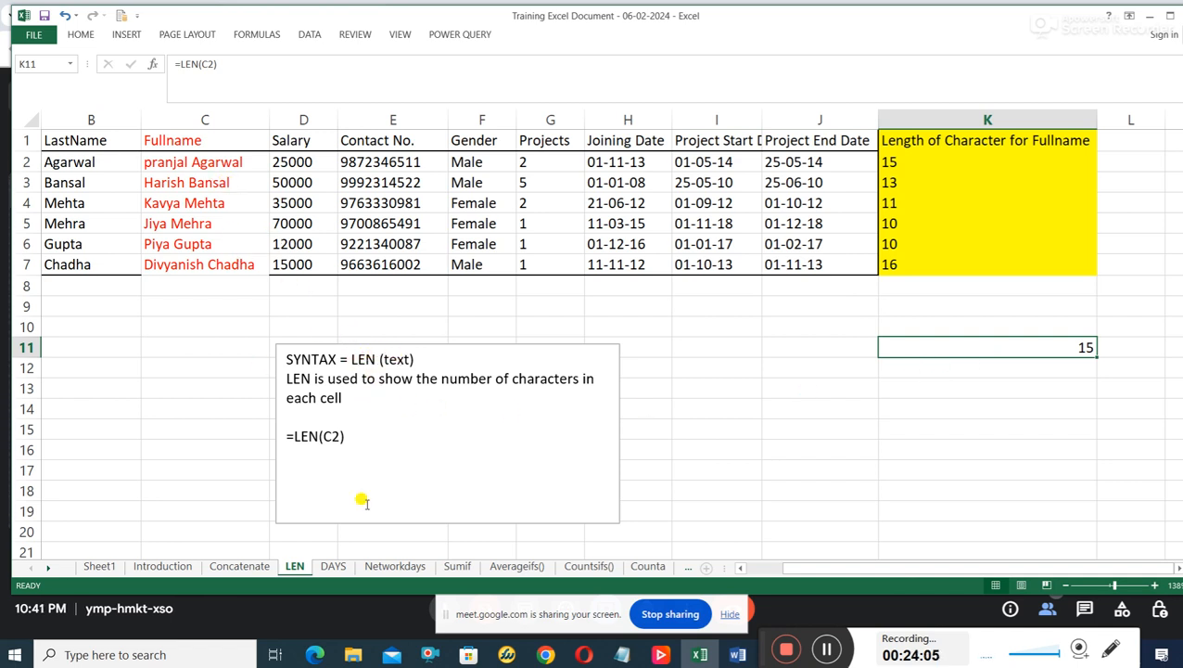
pyautogui.moveTo(346, 436); pyautogui.dragTo(275, 433)
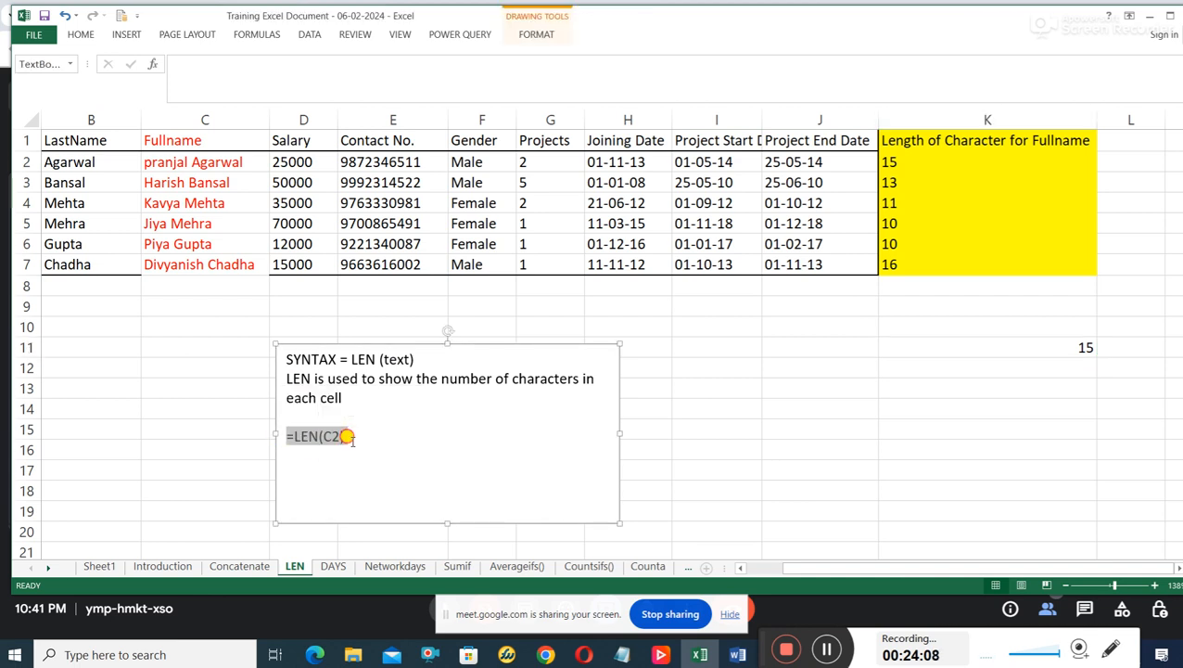
# Compare the LEN results in K2:K7 with the Fullname entries they count in column C.
pyautogui.click(347, 436)
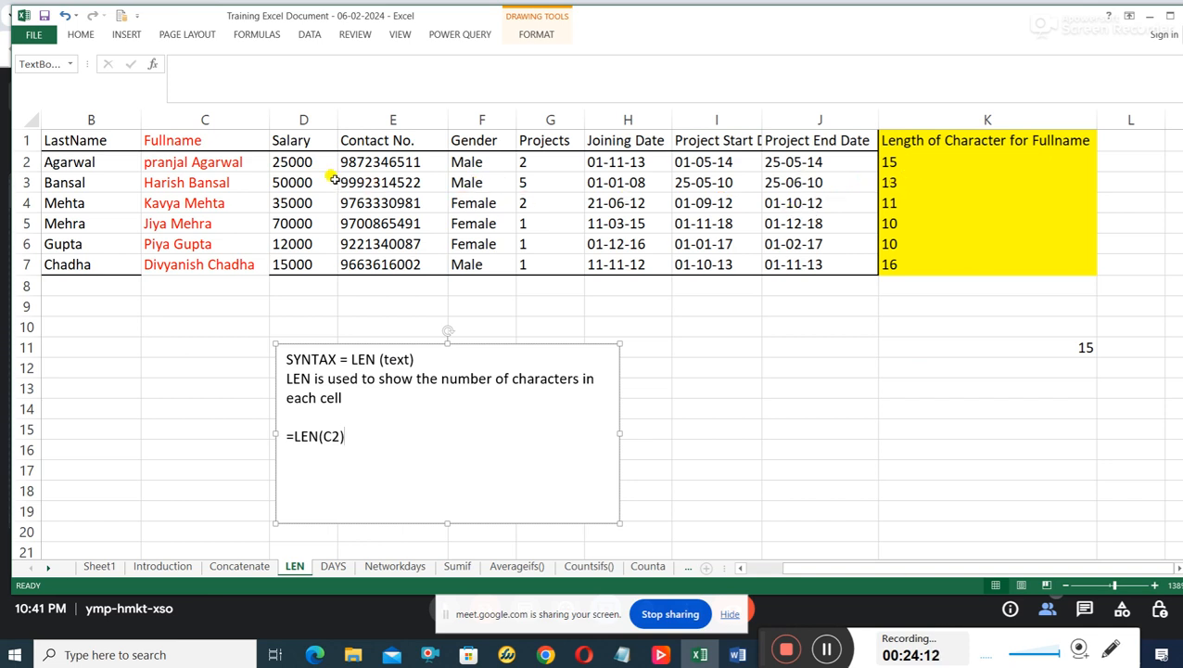
pyautogui.click(1004, 172)
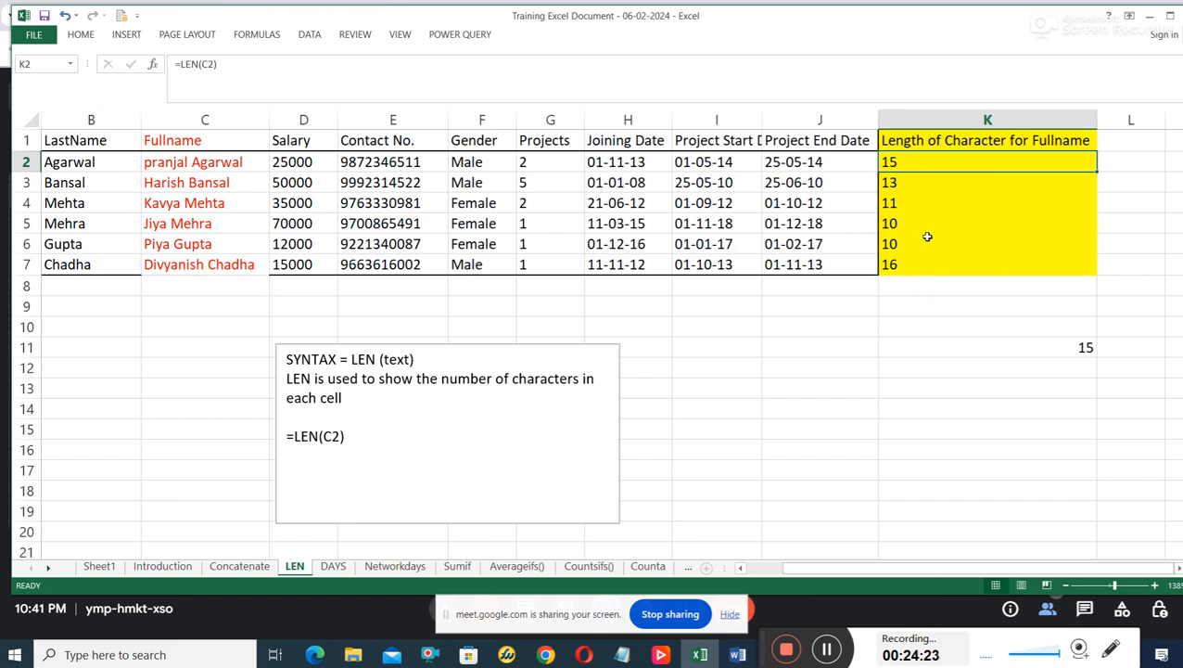
pyautogui.click(209, 162)
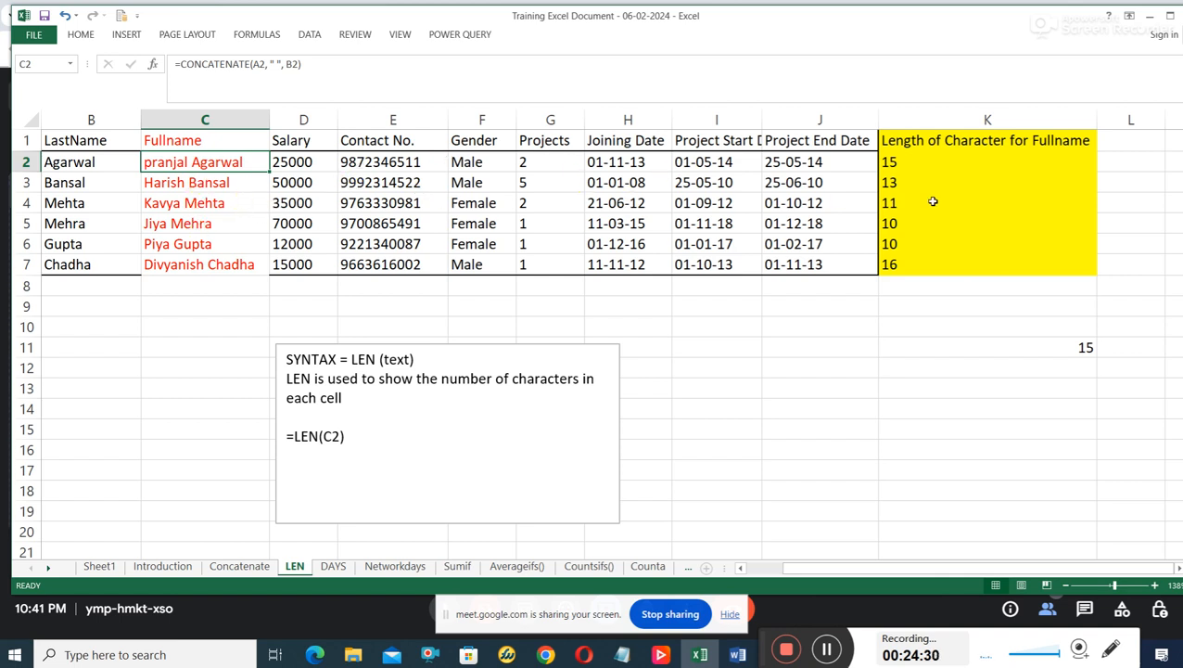
pyautogui.click(920, 167)
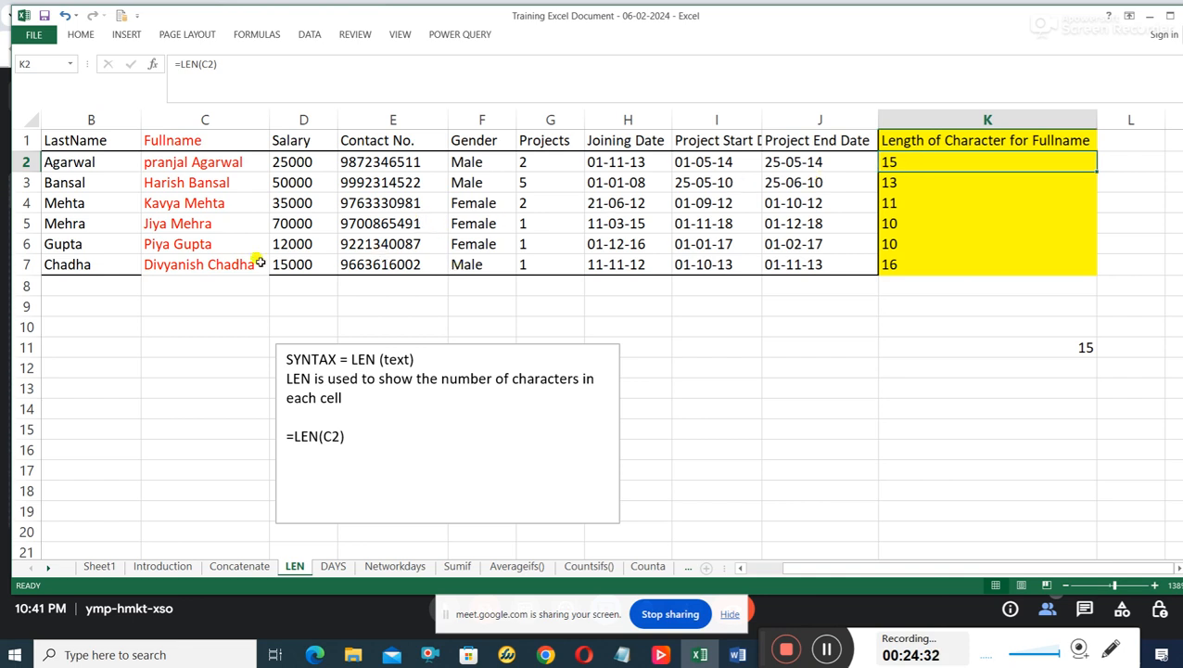
pyautogui.click(189, 267)
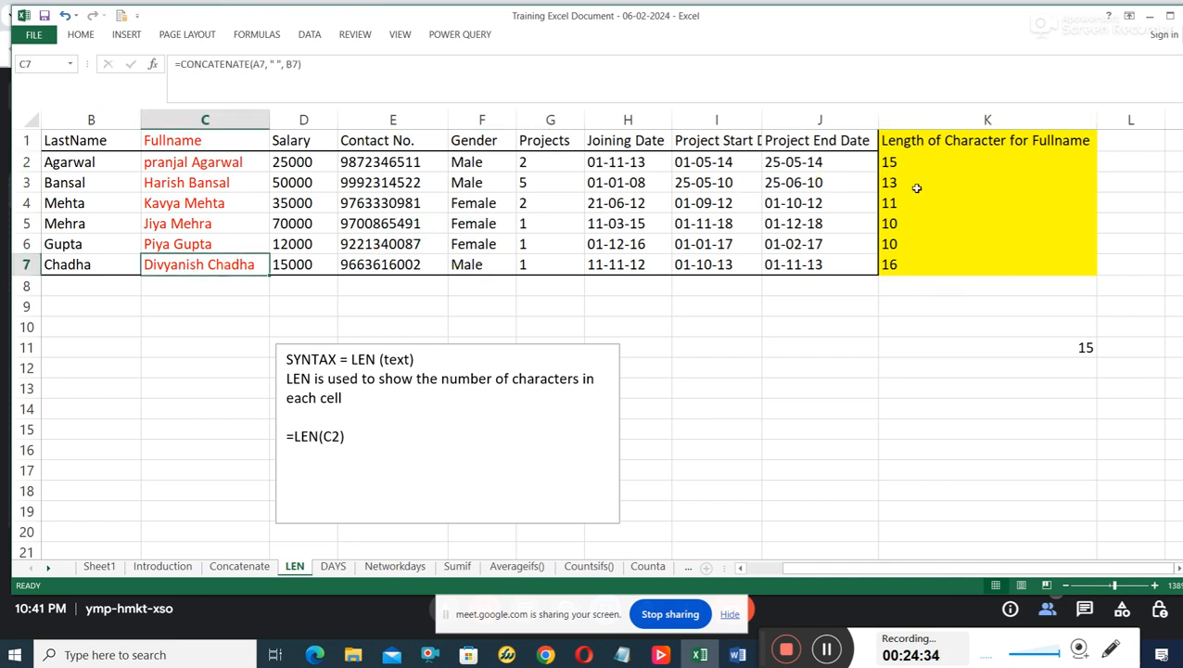
pyautogui.moveTo(920, 165); pyautogui.dragTo(937, 266)
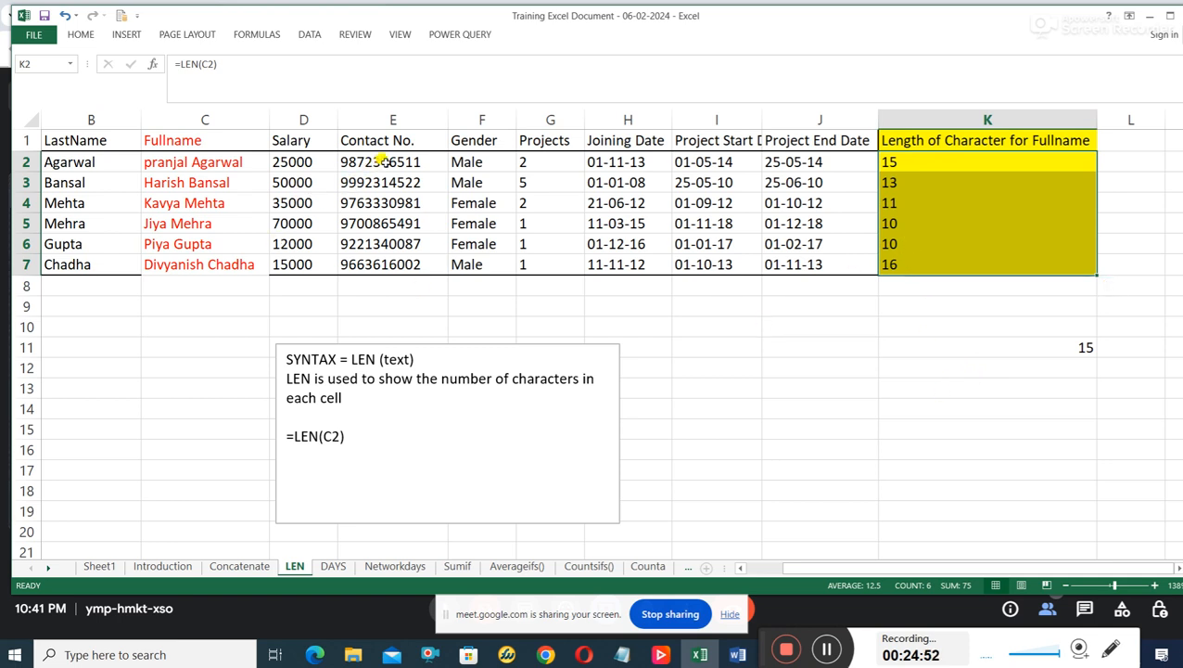
# Examine the Contact No. entries in E2:E7, including the digits of the first number.
pyautogui.moveTo(380, 160); pyautogui.dragTo(399, 264)
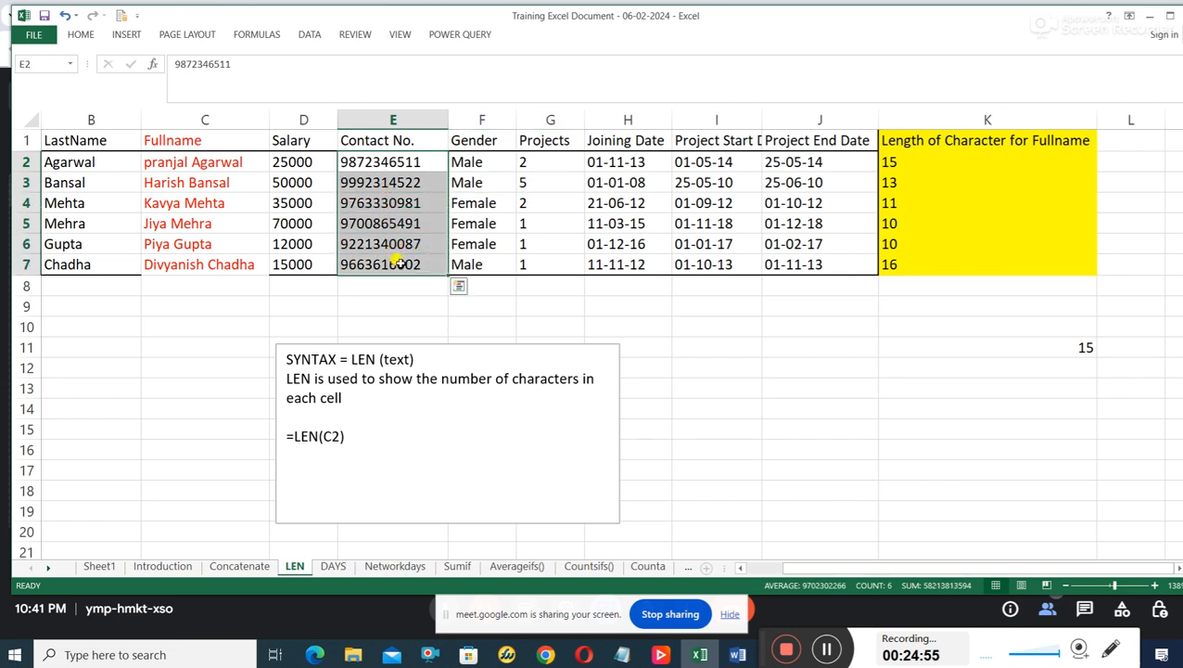
pyautogui.click(396, 244)
pyautogui.click(347, 163)
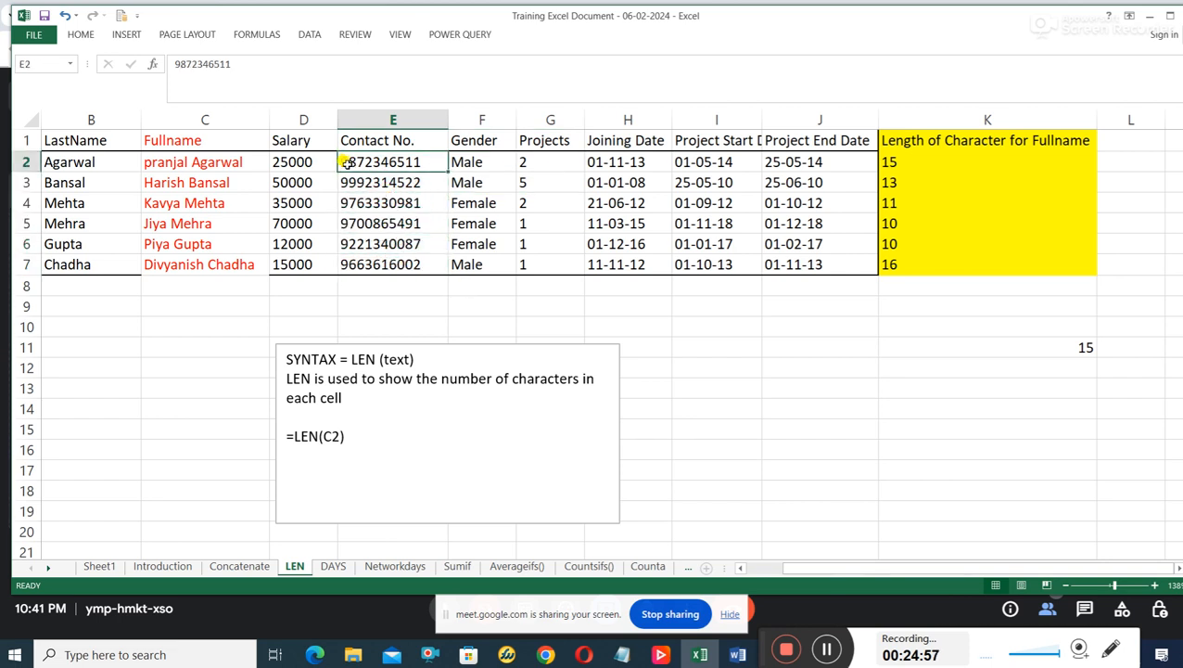
pyautogui.doubleClick(343, 163)
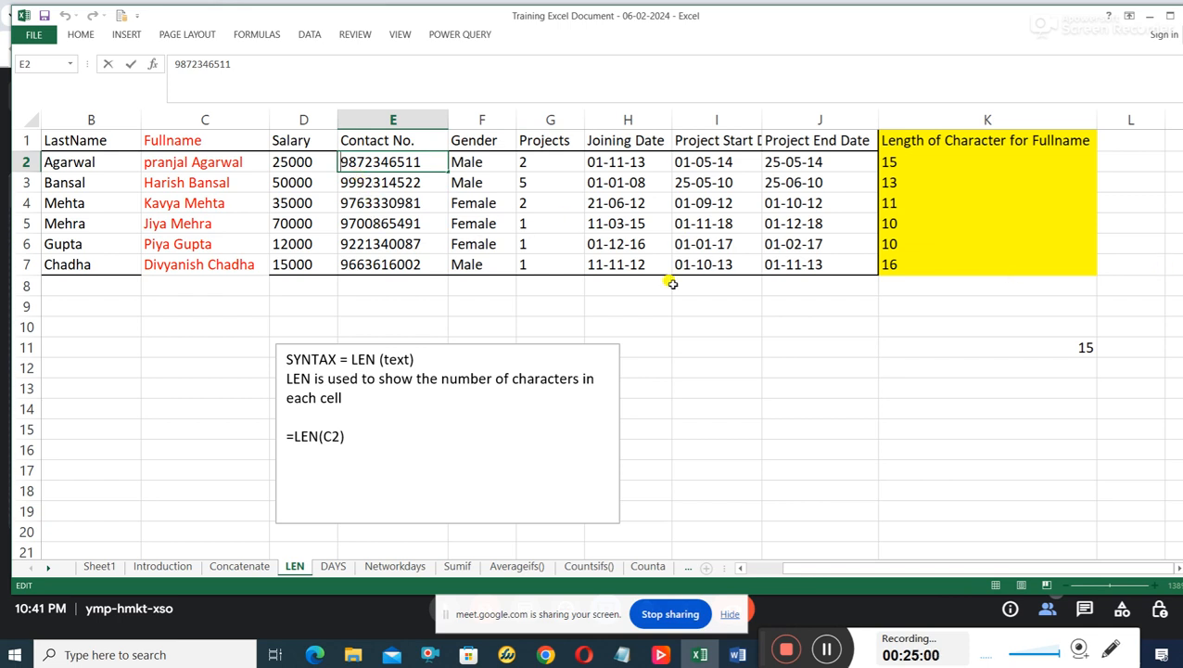
pyautogui.click(379, 178)
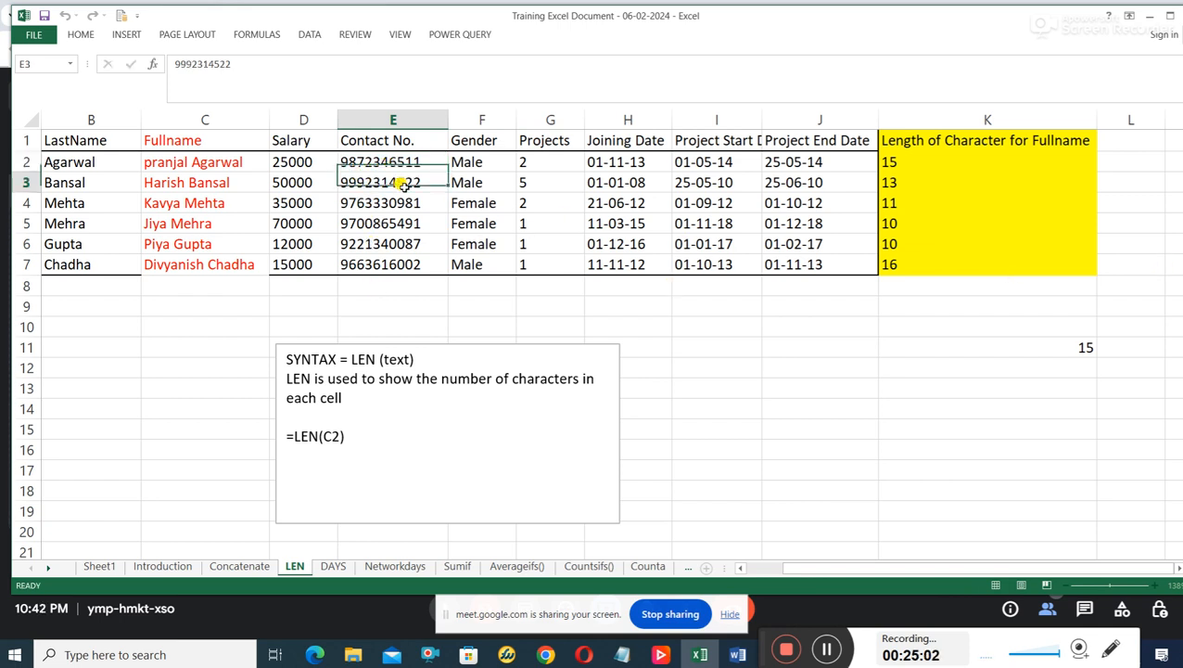
pyautogui.click(391, 160)
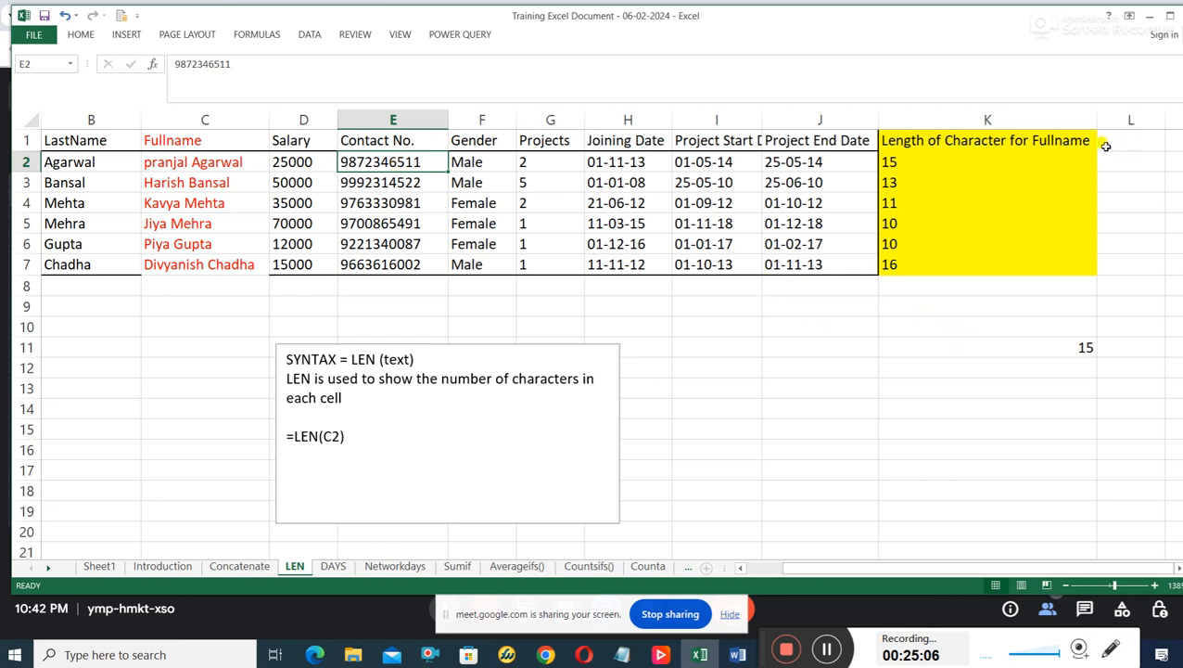
# Enter the heading LENGTH OF CHARACTERS FOR CONTACT NO in L1 and widen column L to fit it.
pyautogui.moveTo(1097, 119); pyautogui.dragTo(1021, 120)
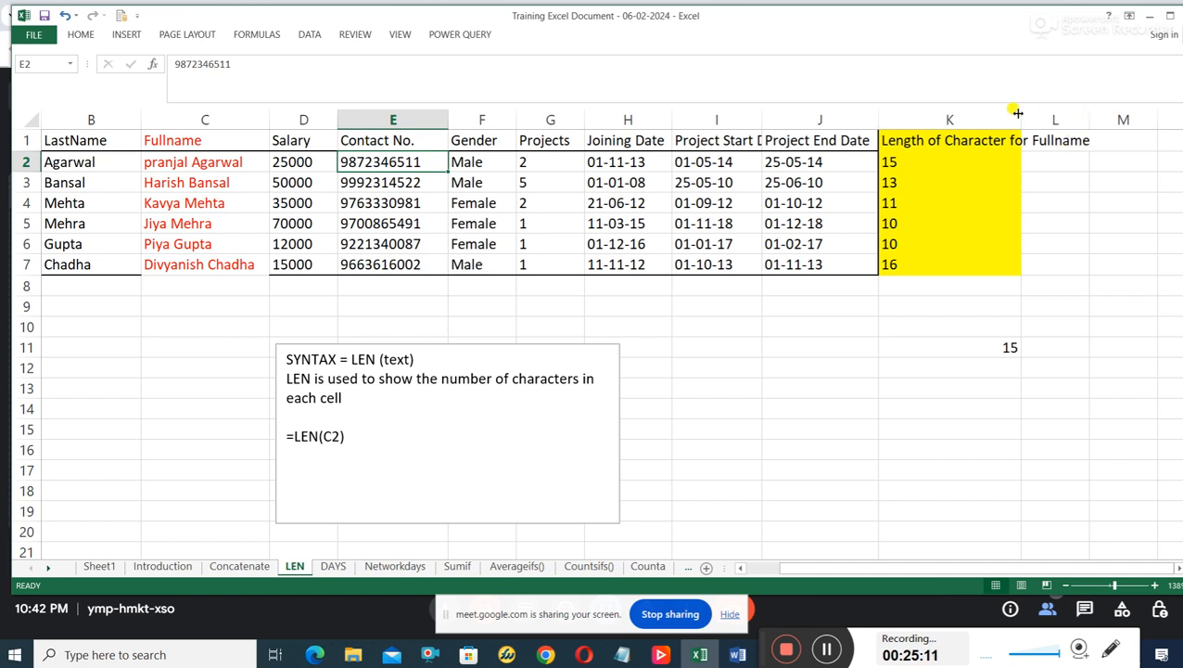
pyautogui.moveTo(1020, 112); pyautogui.dragTo(1096, 113)
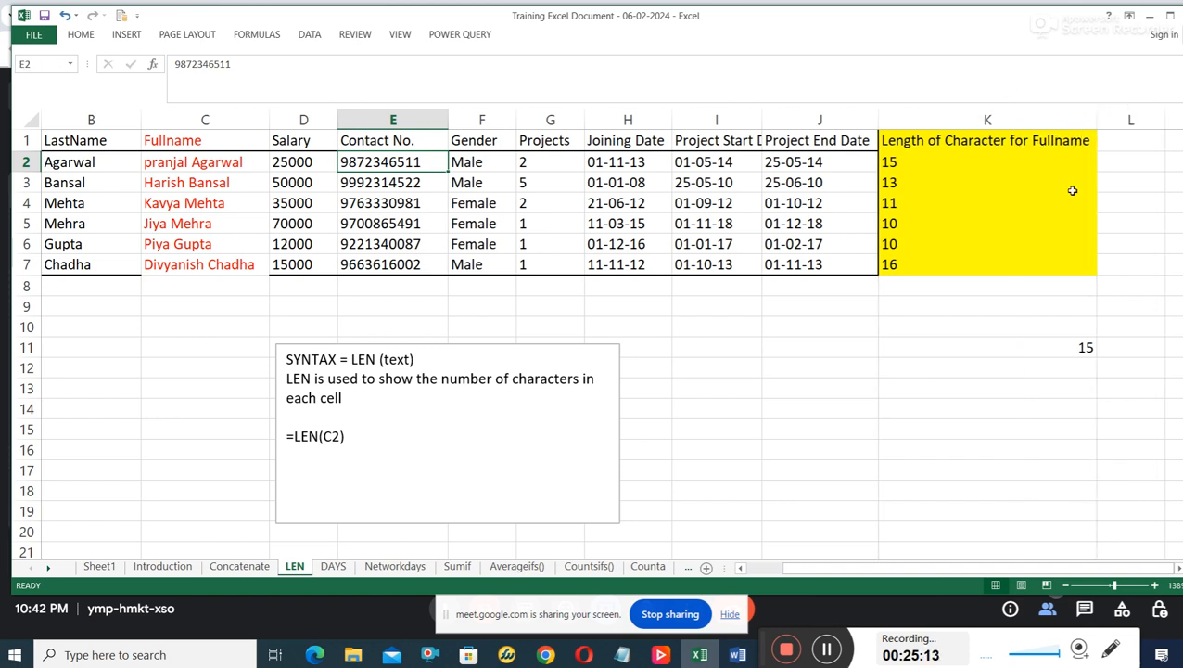
pyautogui.click(1173, 570)
pyautogui.click(1174, 569)
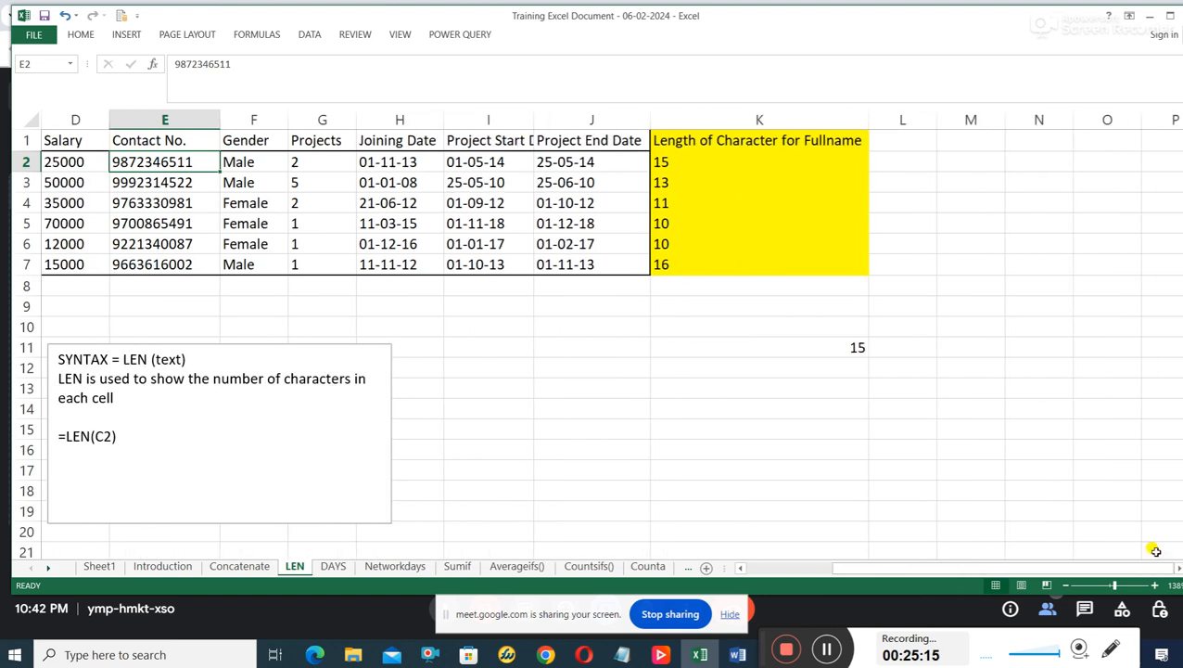
pyautogui.moveTo(934, 119); pyautogui.dragTo(1006, 119)
pyautogui.click(932, 144)
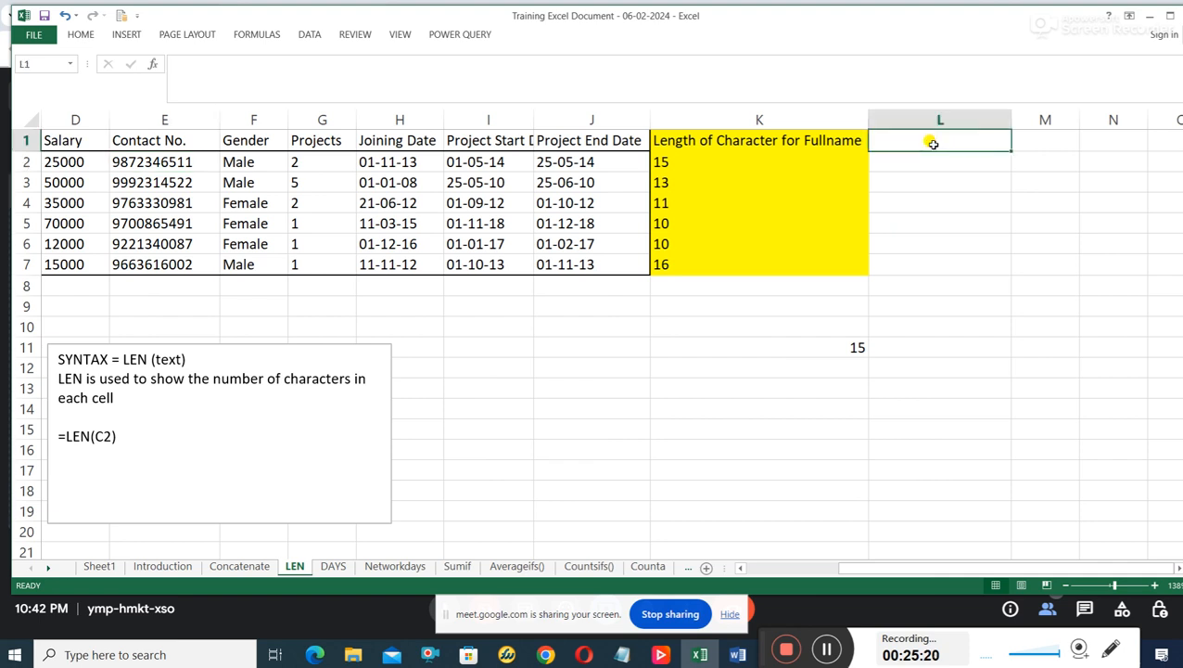
pyautogui.write('LENGTH OF')
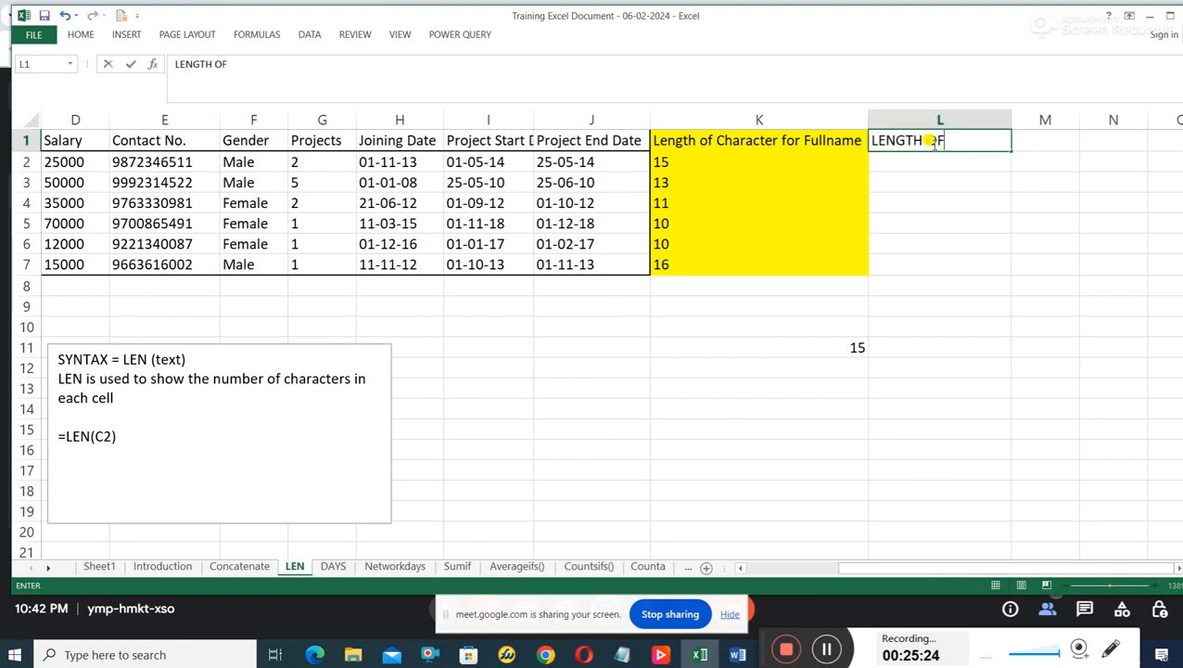
pyautogui.write(' CHARACTE')
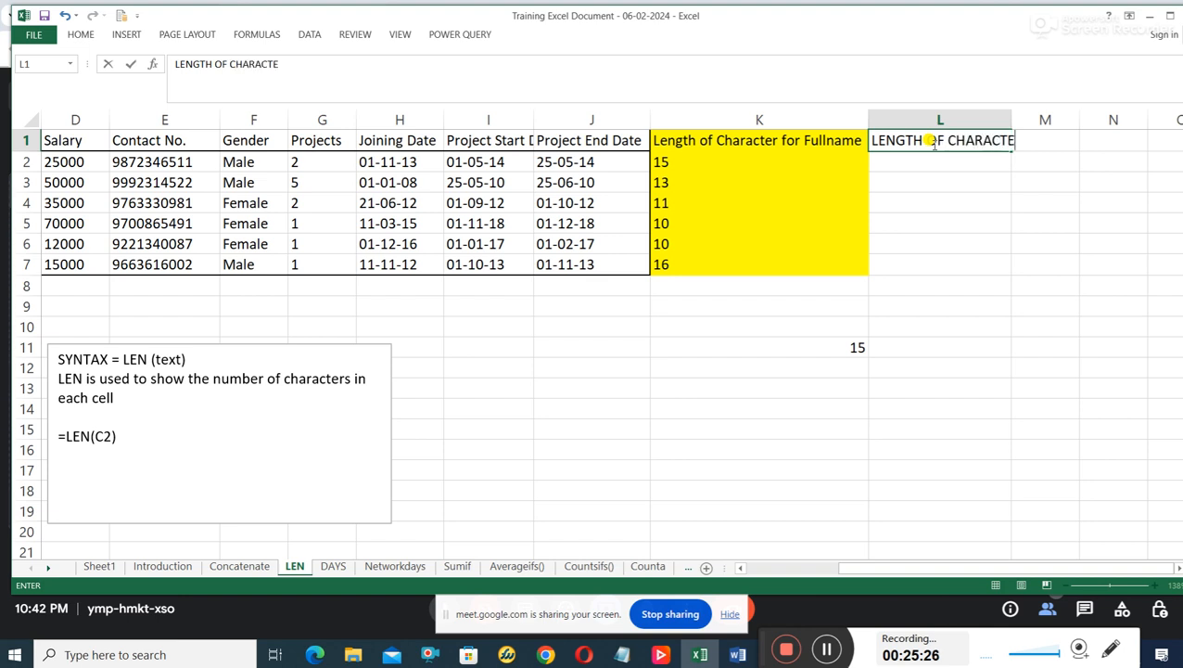
pyautogui.write('RS FOR')
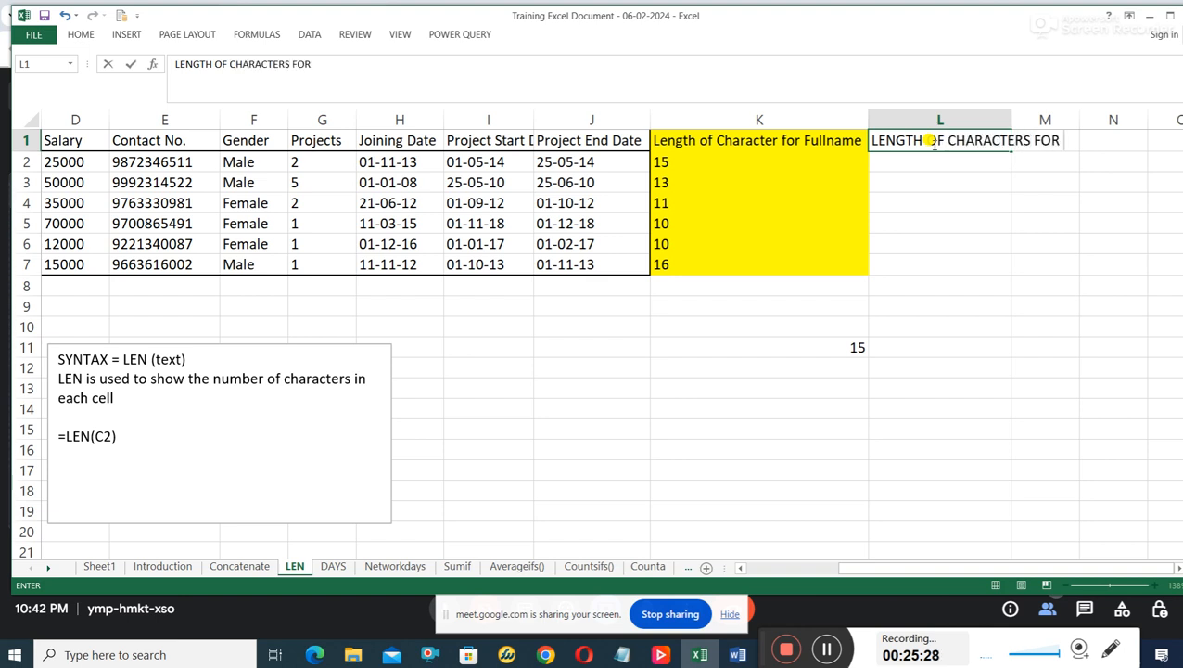
pyautogui.write(' CONTACT NO')
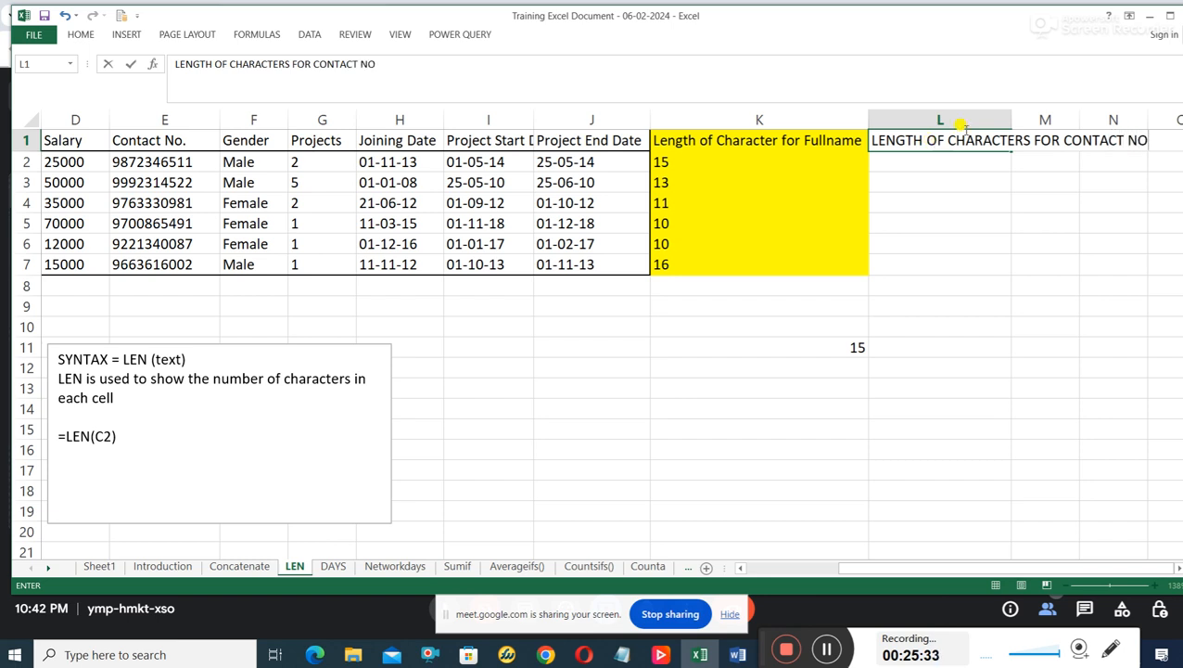
pyautogui.click(1004, 120)
pyautogui.moveTo(1008, 121); pyautogui.dragTo(1153, 121)
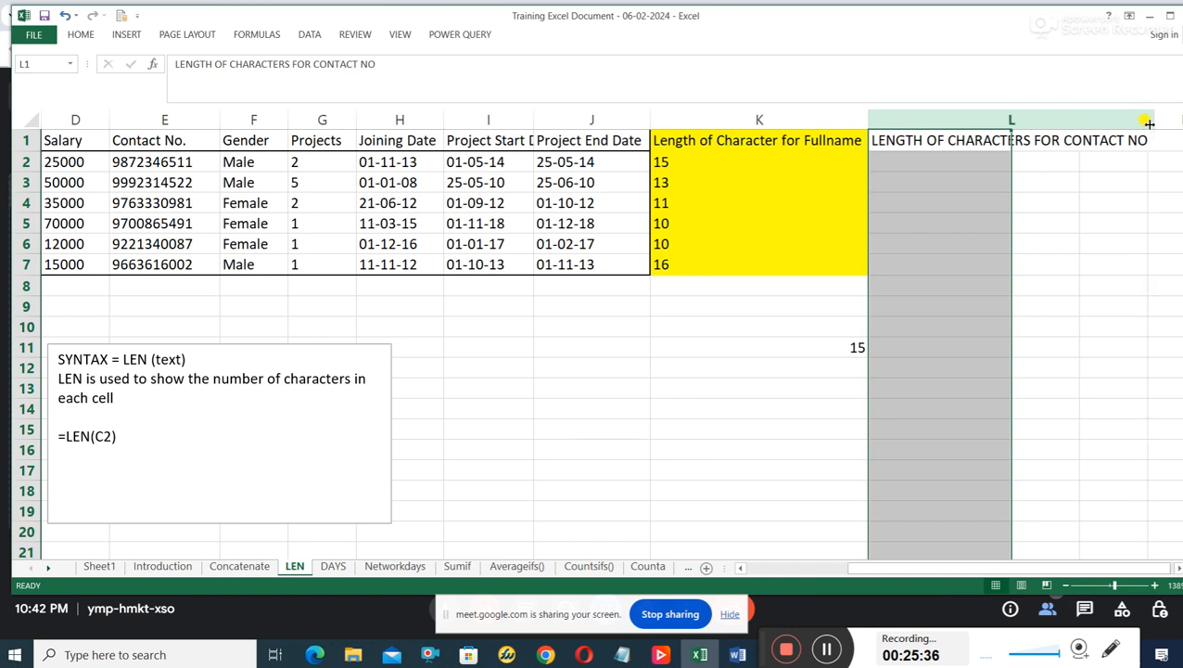
# Write the formula =LEN(E2) in cell L2 to count the characters of the first contact number.
pyautogui.click(979, 164)
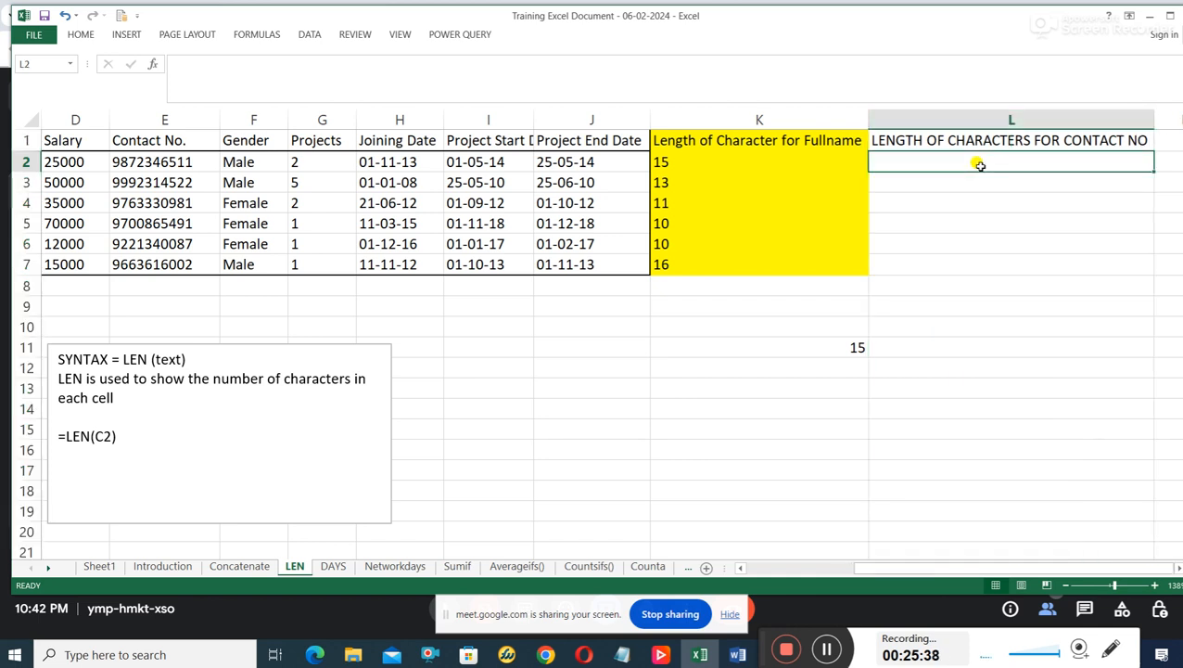
pyautogui.write('=LEN')
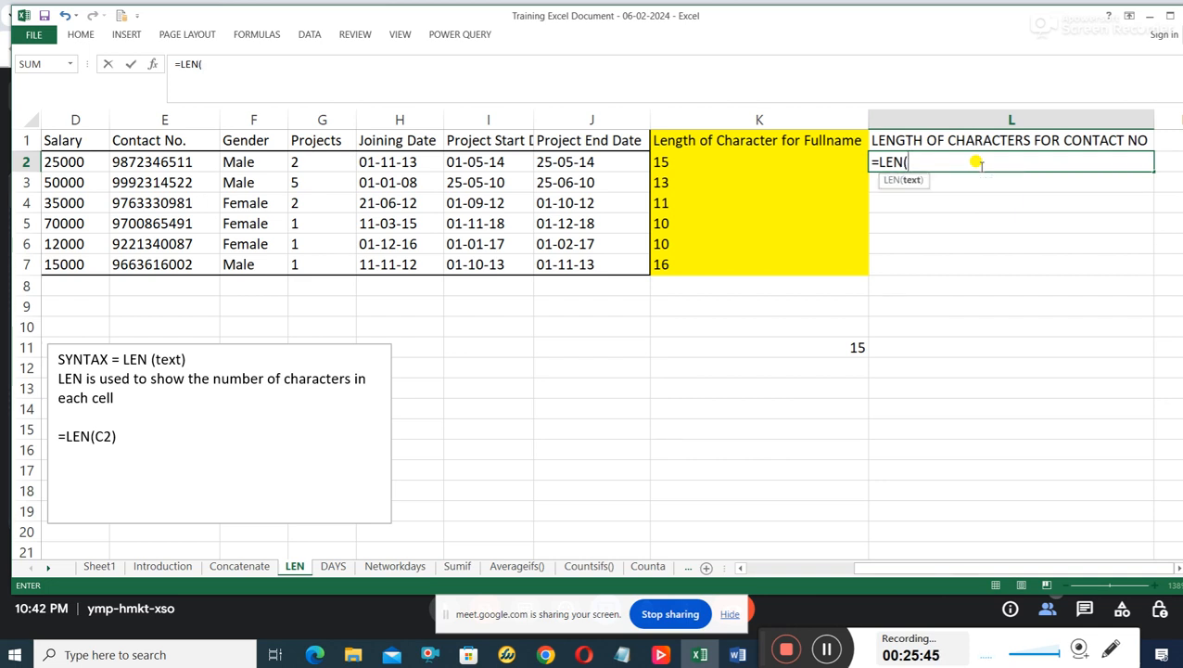
pyautogui.write('(E2')
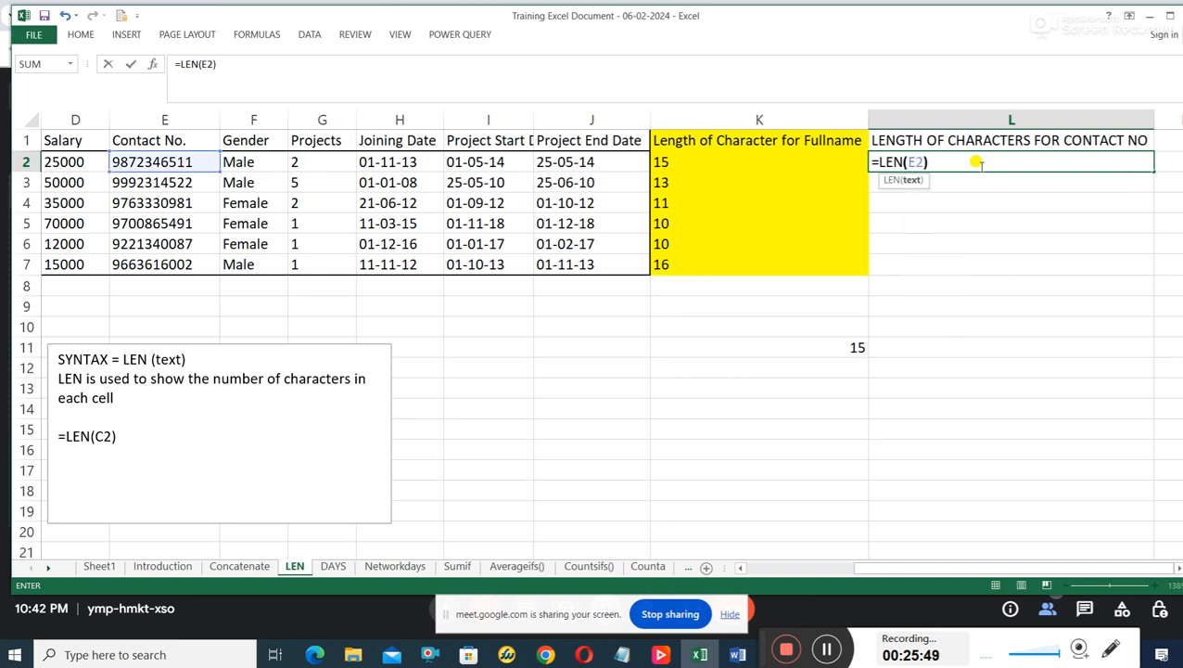
pyautogui.write(')')
pyautogui.press('Return')
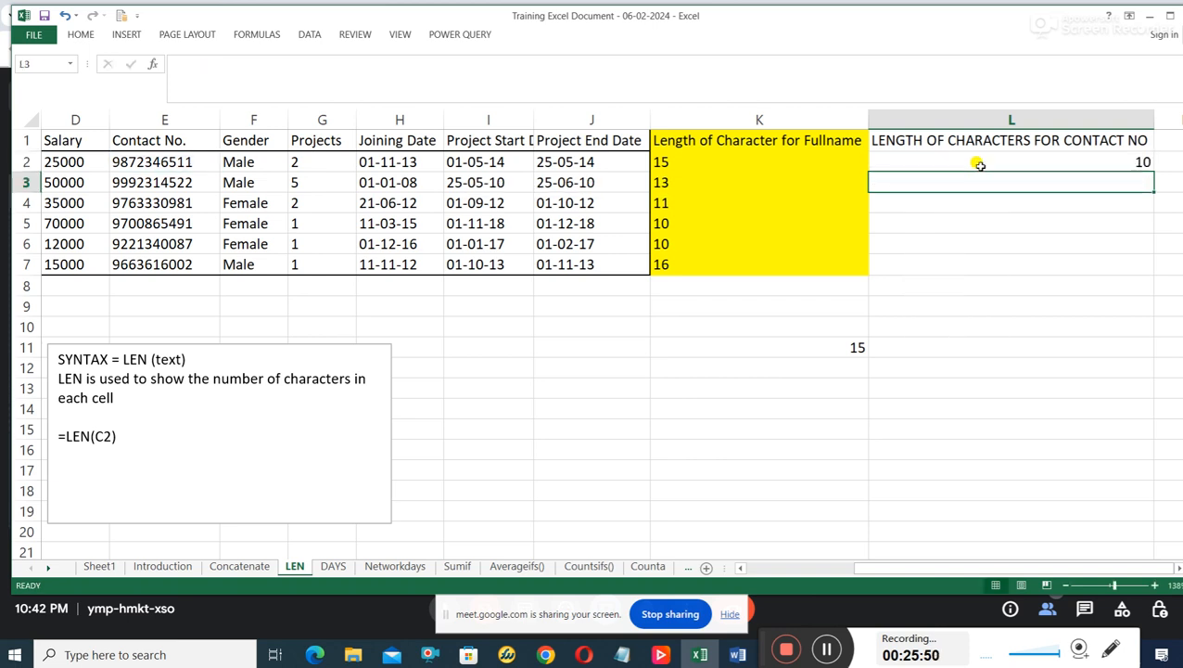
# Fill the LEN formula from L2 down through L7 for all contact numbers.
pyautogui.click(1138, 163)
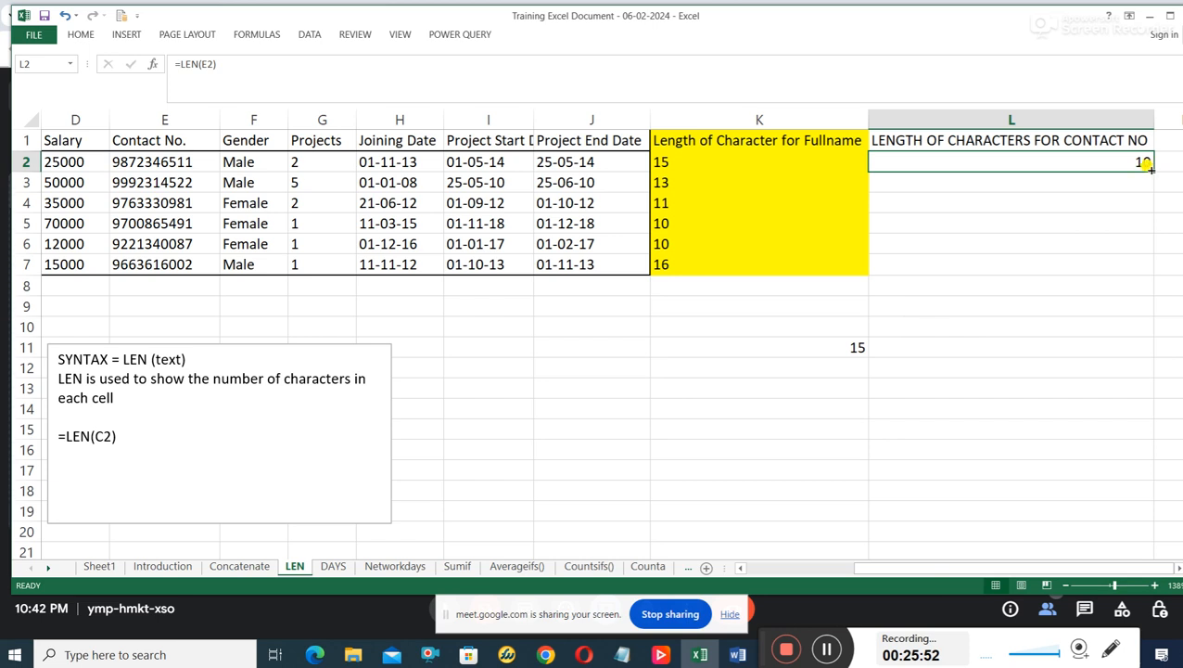
pyautogui.moveTo(1148, 166); pyautogui.dragTo(1159, 182)
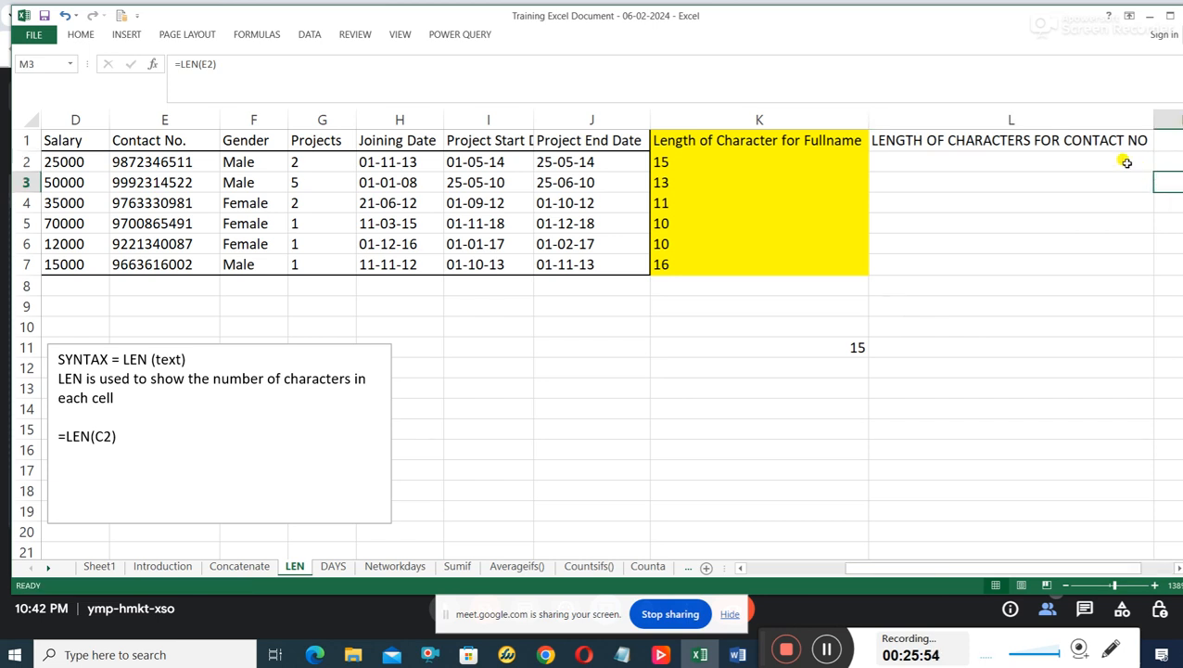
pyautogui.click(65, 15)
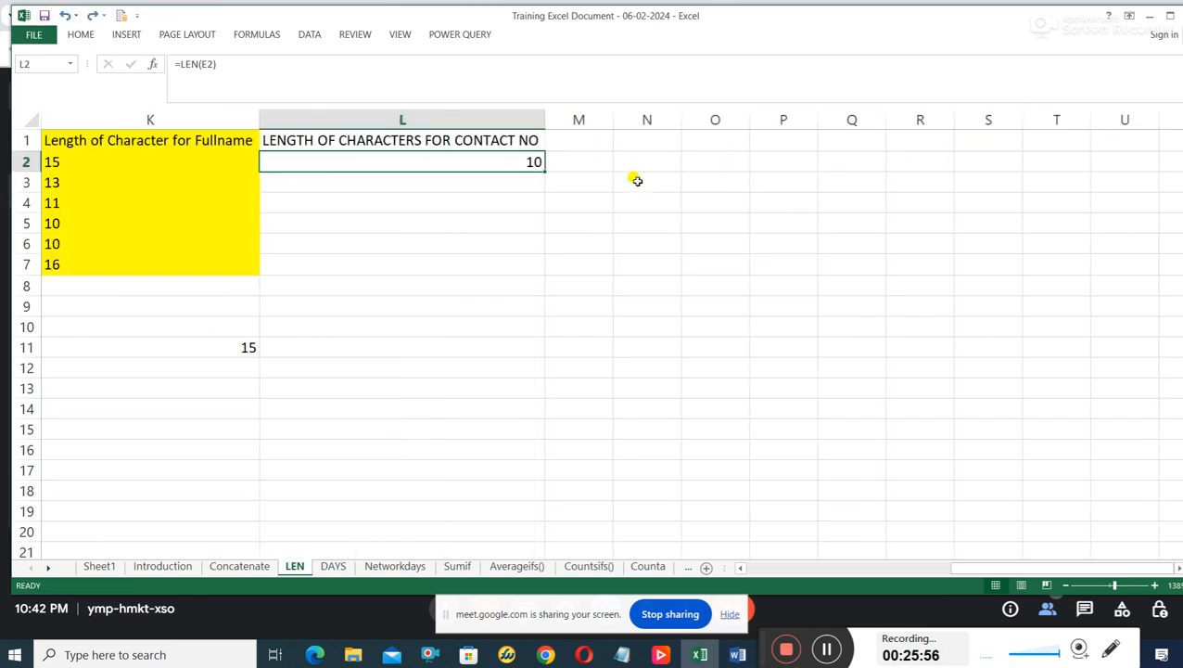
pyautogui.moveTo(544, 173); pyautogui.dragTo(536, 276)
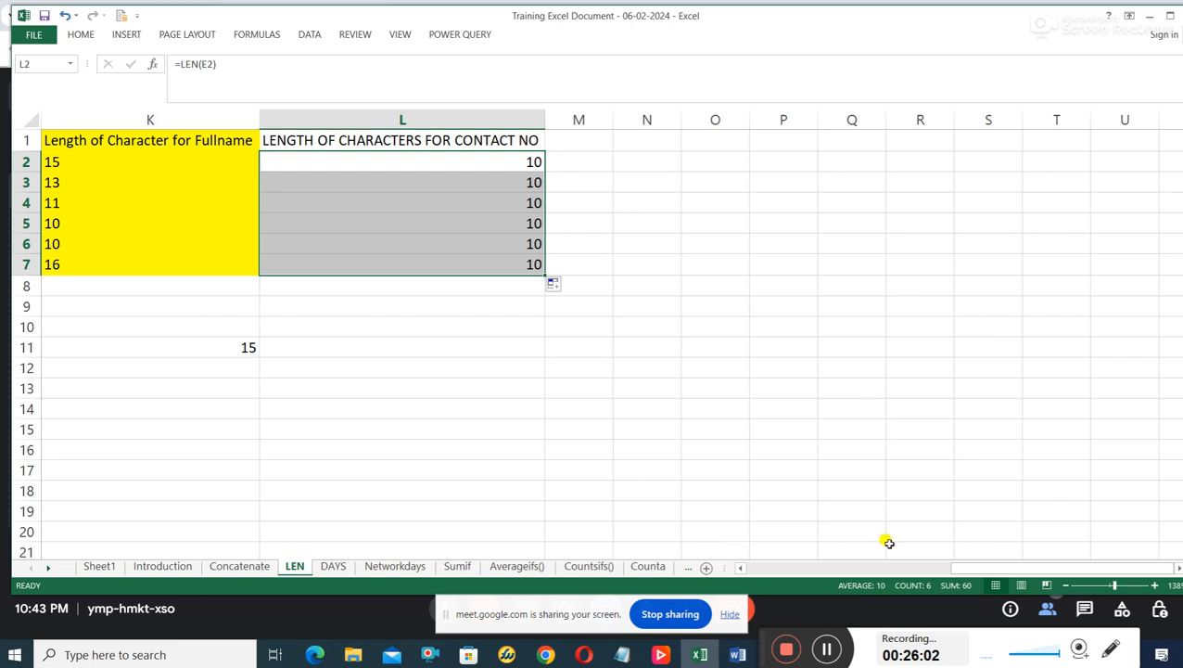
# Revisit the Concatenate and LEN sheets and read the DAYS function's syntax and description on the DAYS sheet.
pyautogui.moveTo(969, 565); pyautogui.dragTo(887, 409)
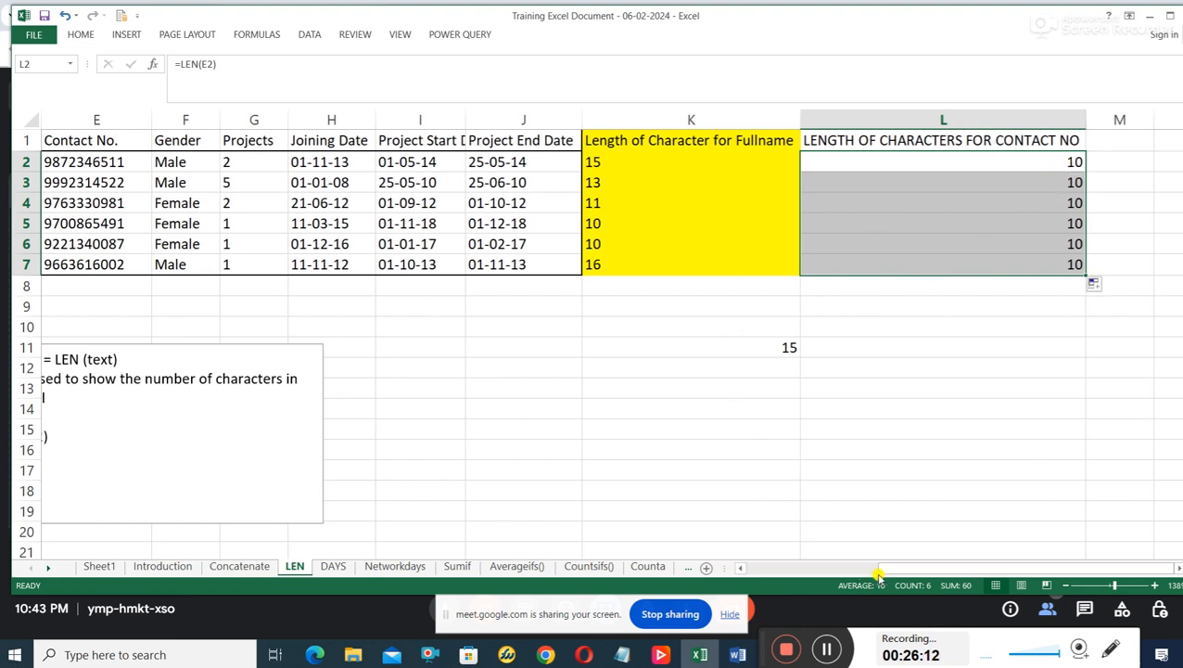
pyautogui.moveTo(877, 573); pyautogui.dragTo(836, 570)
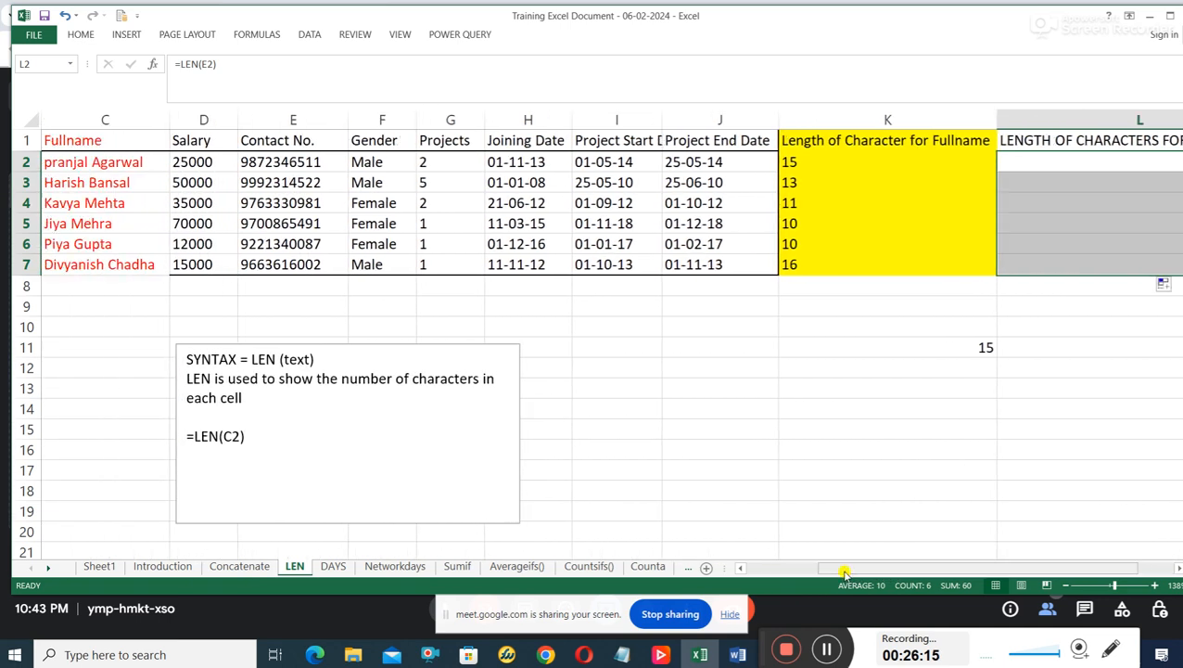
pyautogui.click(242, 566)
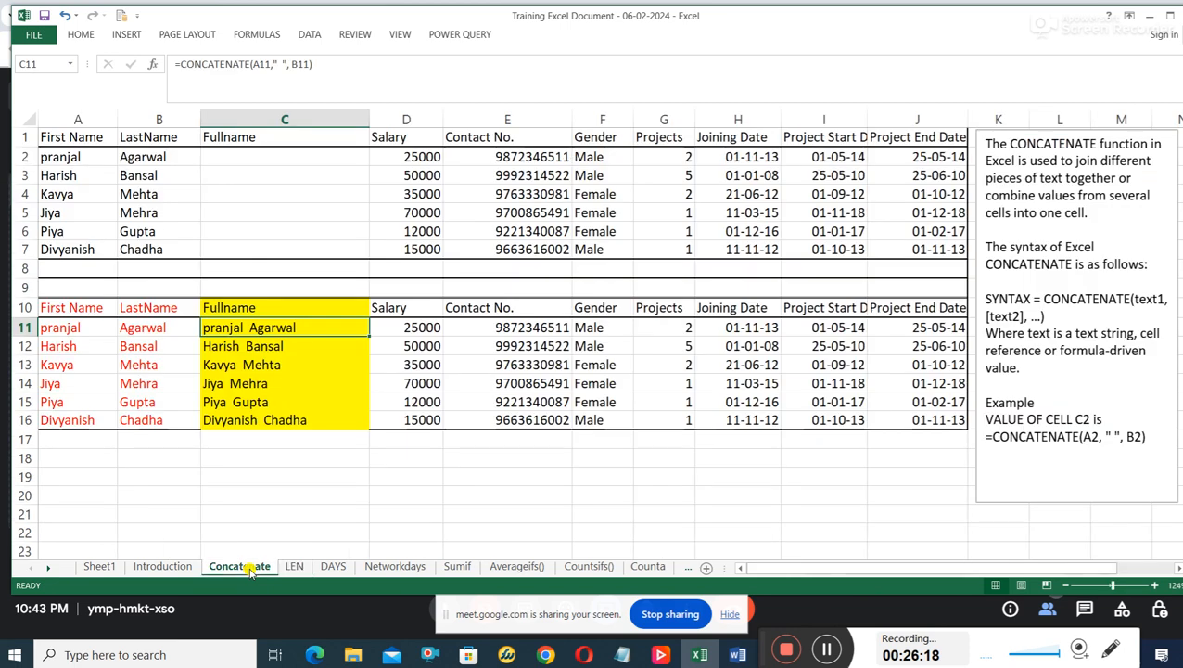
pyautogui.click(294, 567)
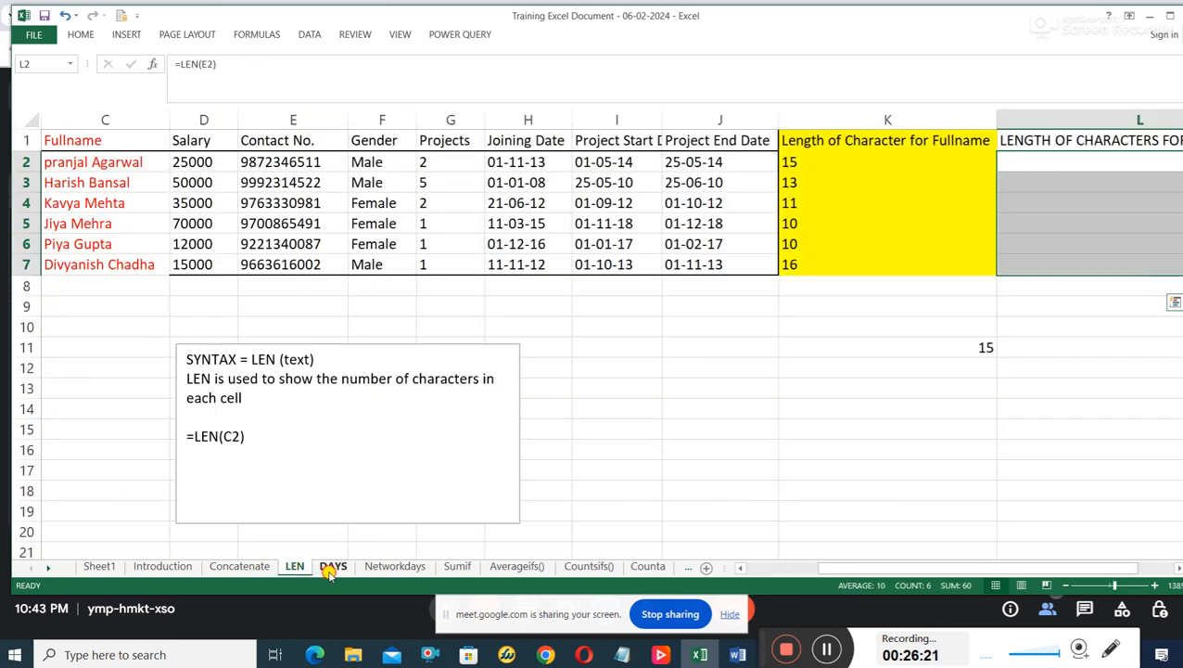
pyautogui.click(333, 567)
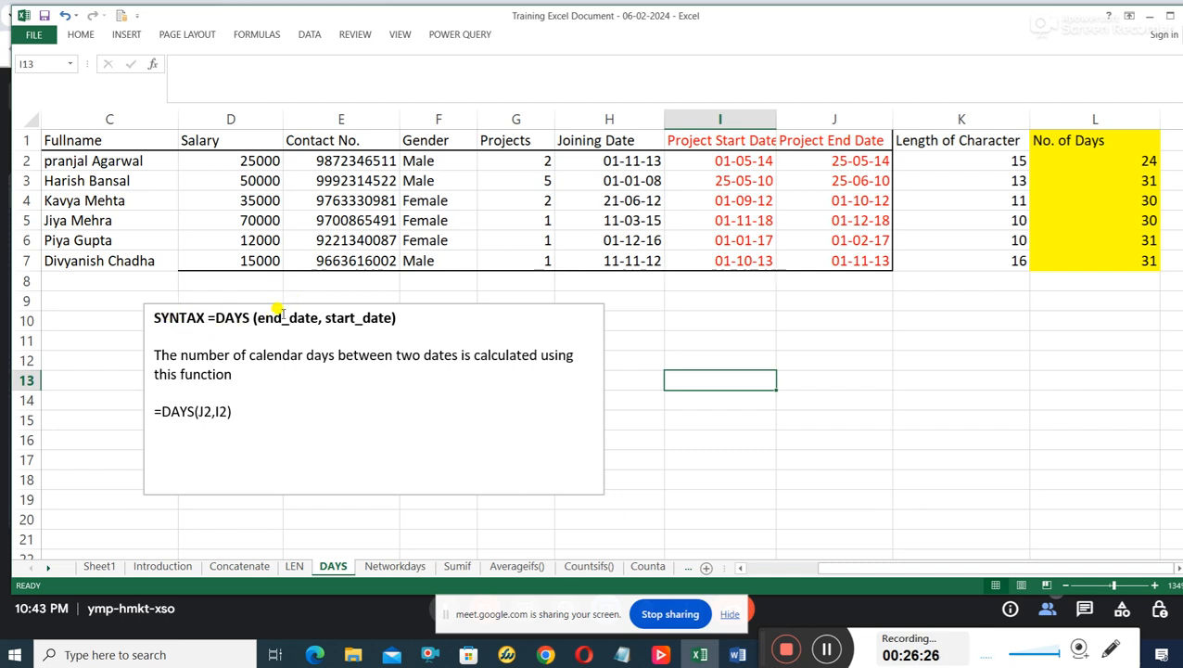
pyautogui.click(208, 319)
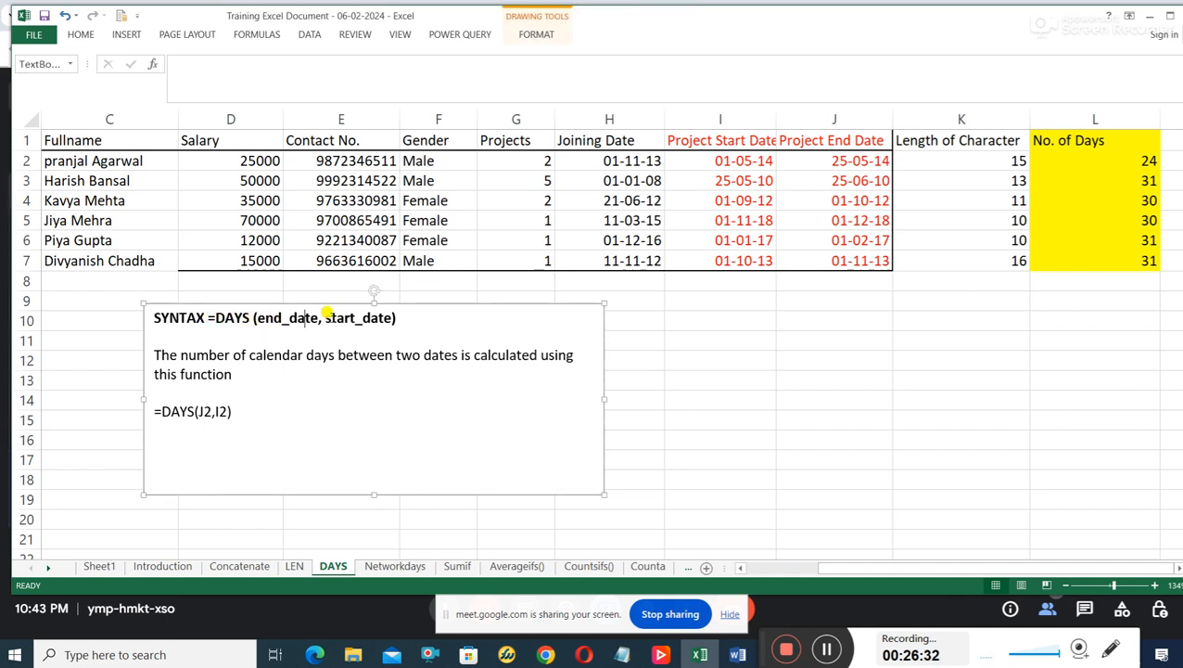
pyautogui.click(331, 320)
pyautogui.click(408, 321)
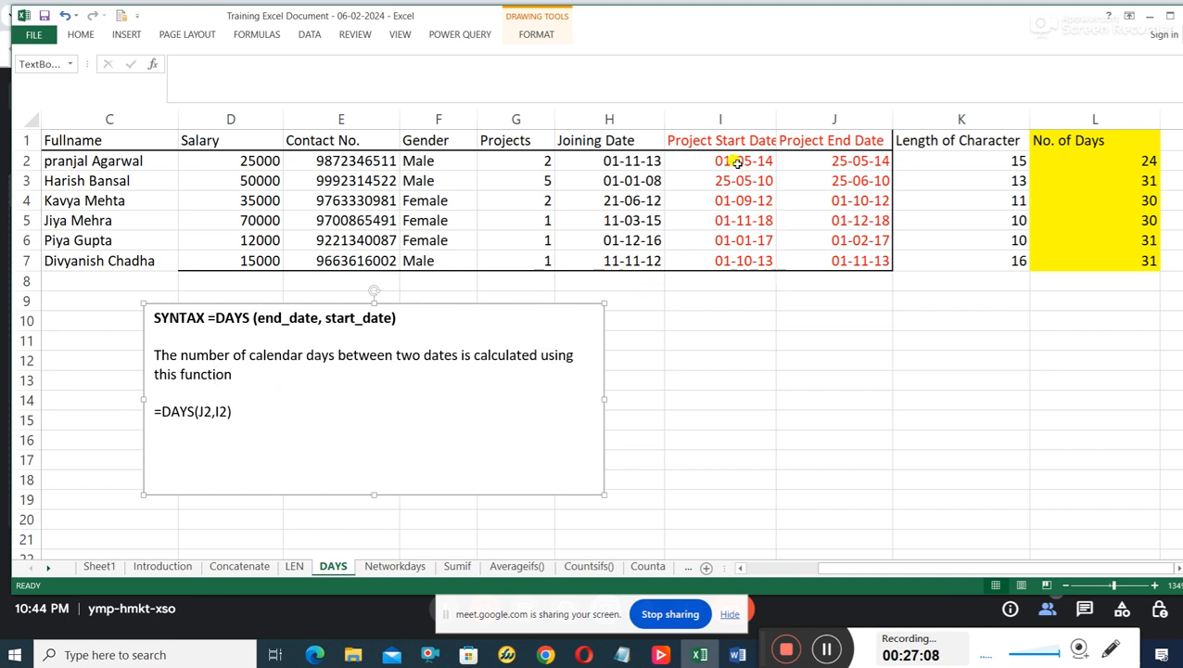
# Examine the first row's project end and start dates and the DAYS formula in L2 that refers to them.
pyautogui.click(830, 160)
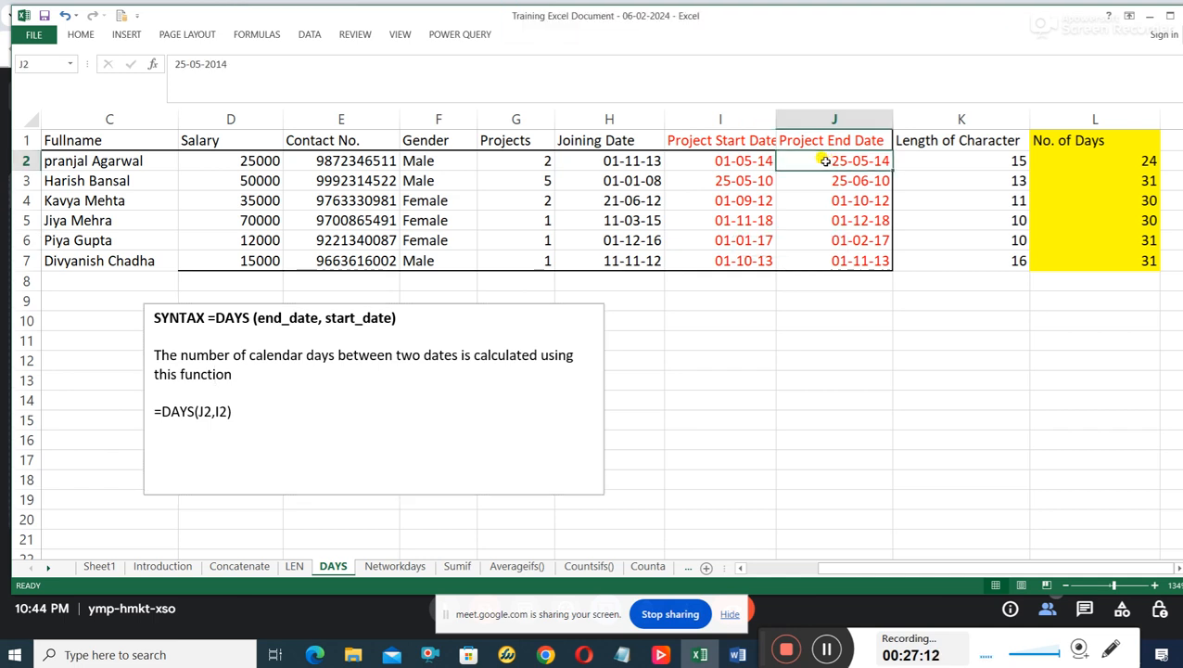
pyautogui.click(741, 161)
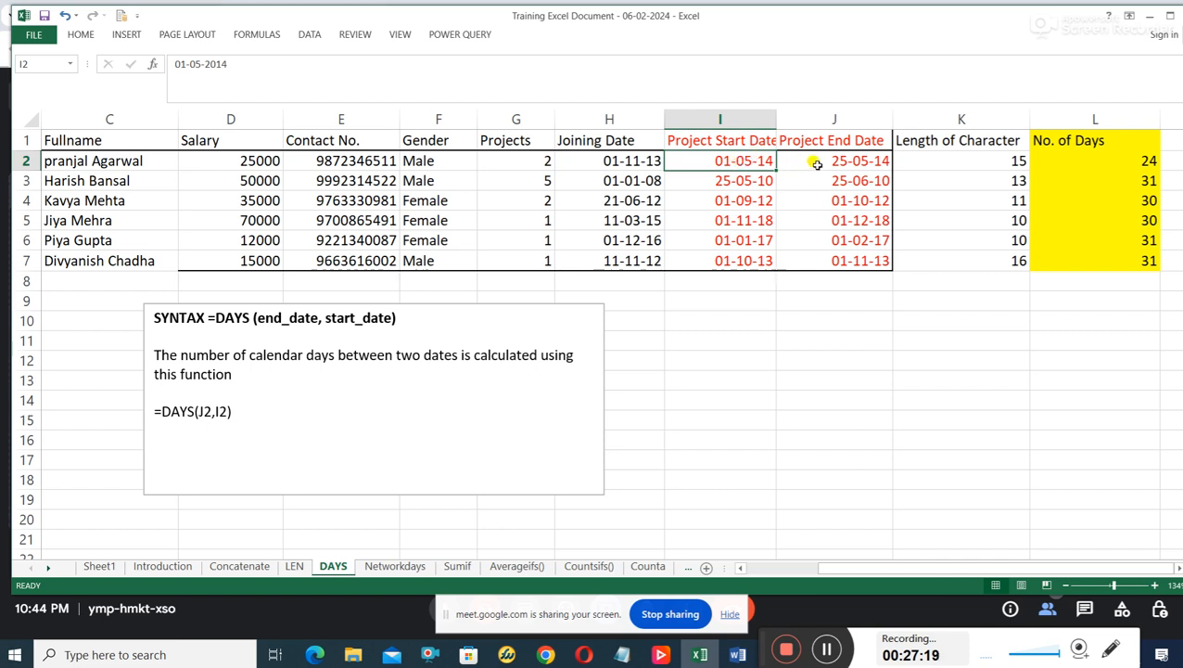
pyautogui.click(847, 160)
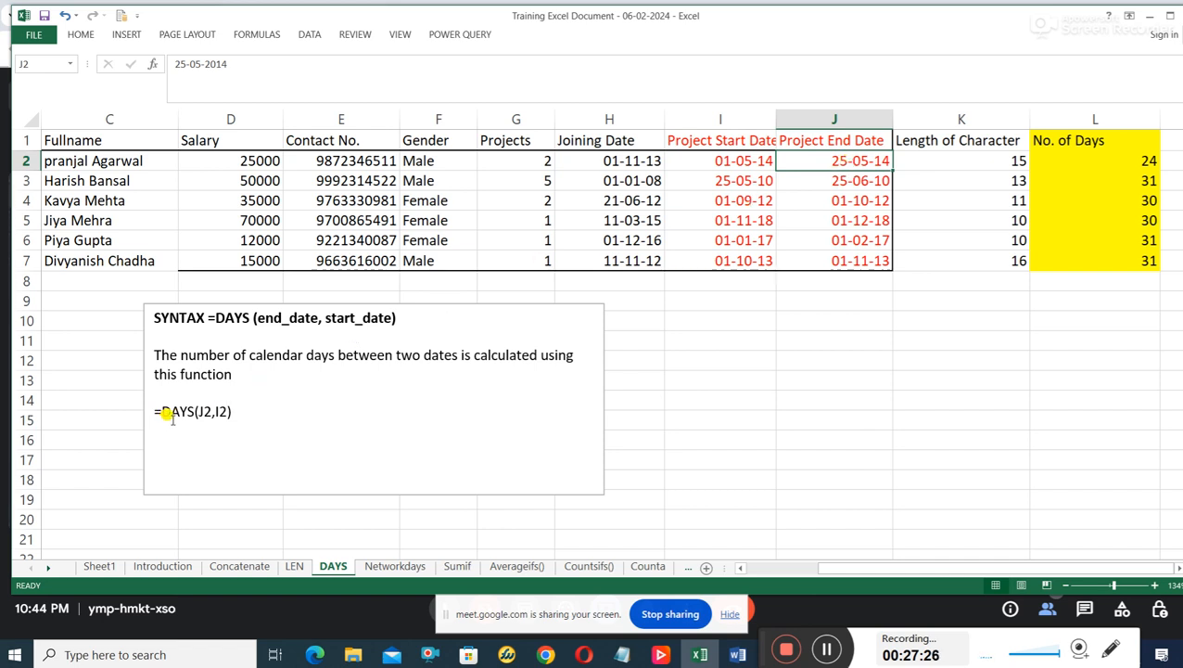
pyautogui.click(1112, 163)
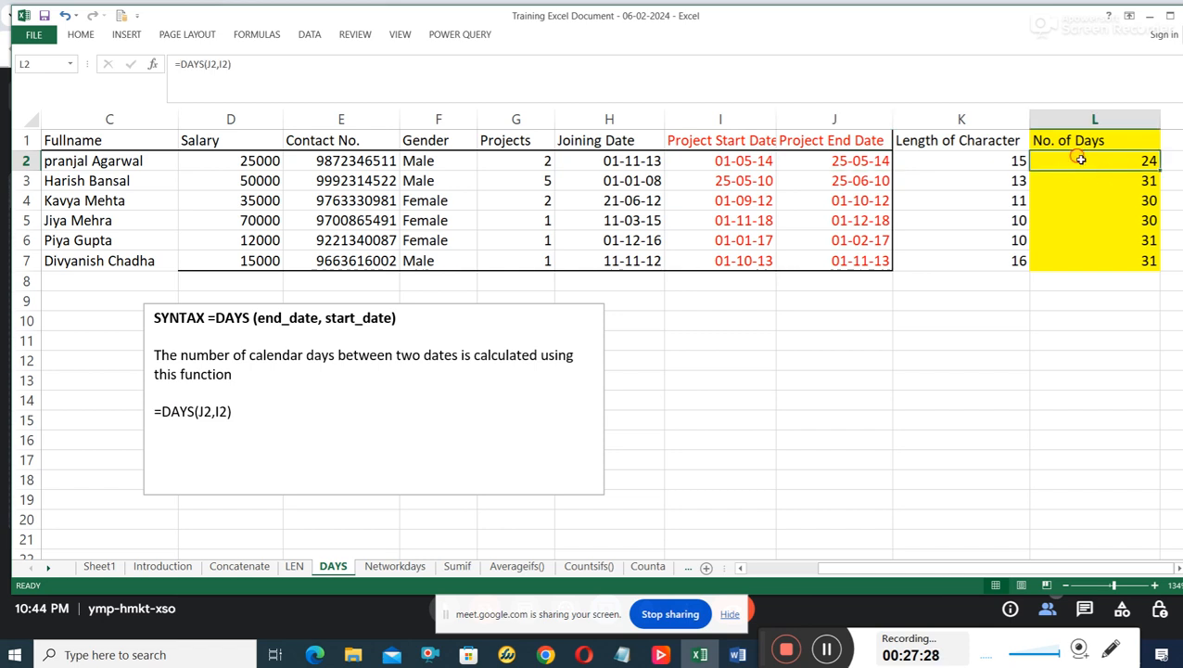
pyautogui.doubleClick(1066, 159)
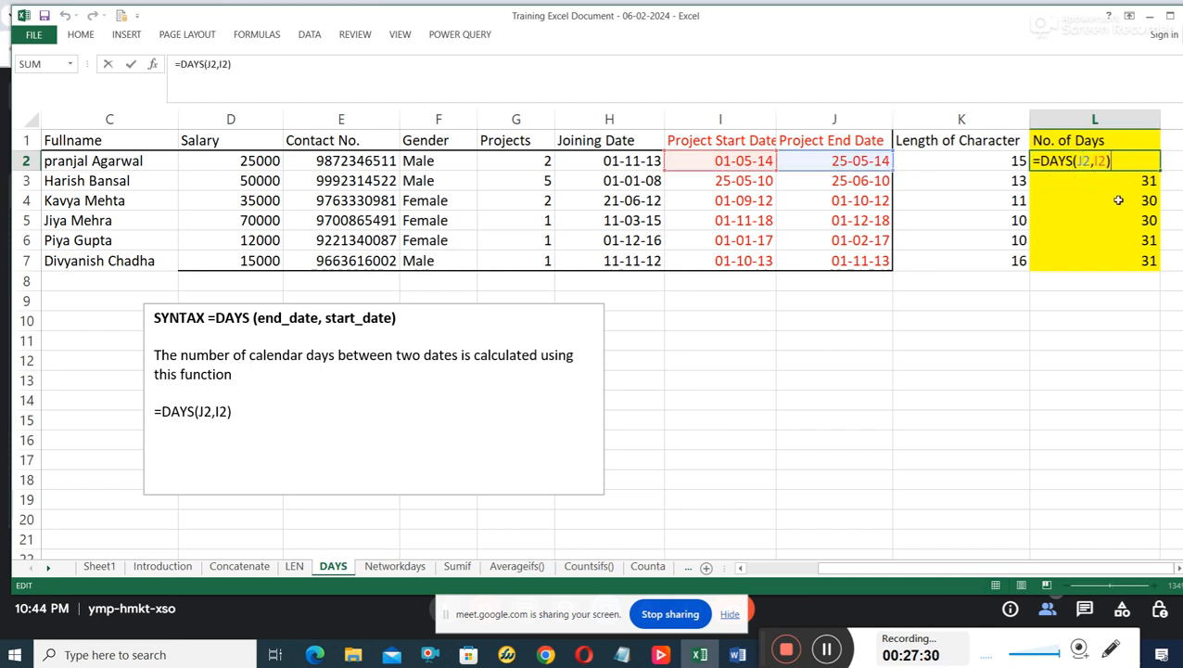
pyautogui.click(1078, 358)
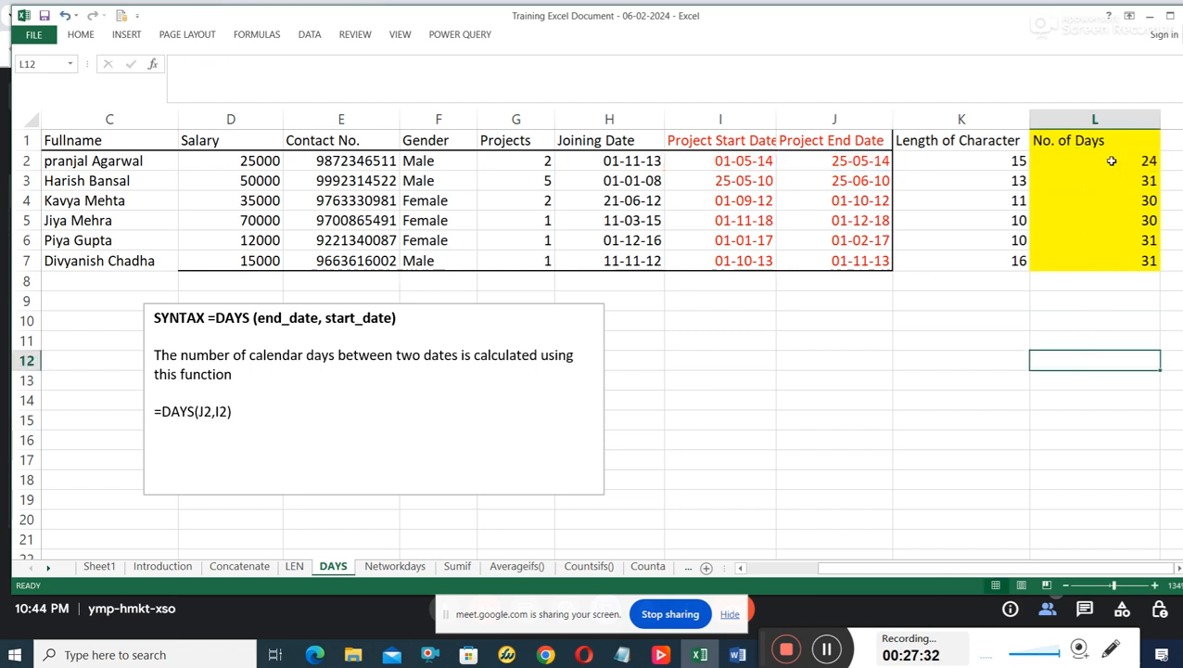
pyautogui.click(1001, 256)
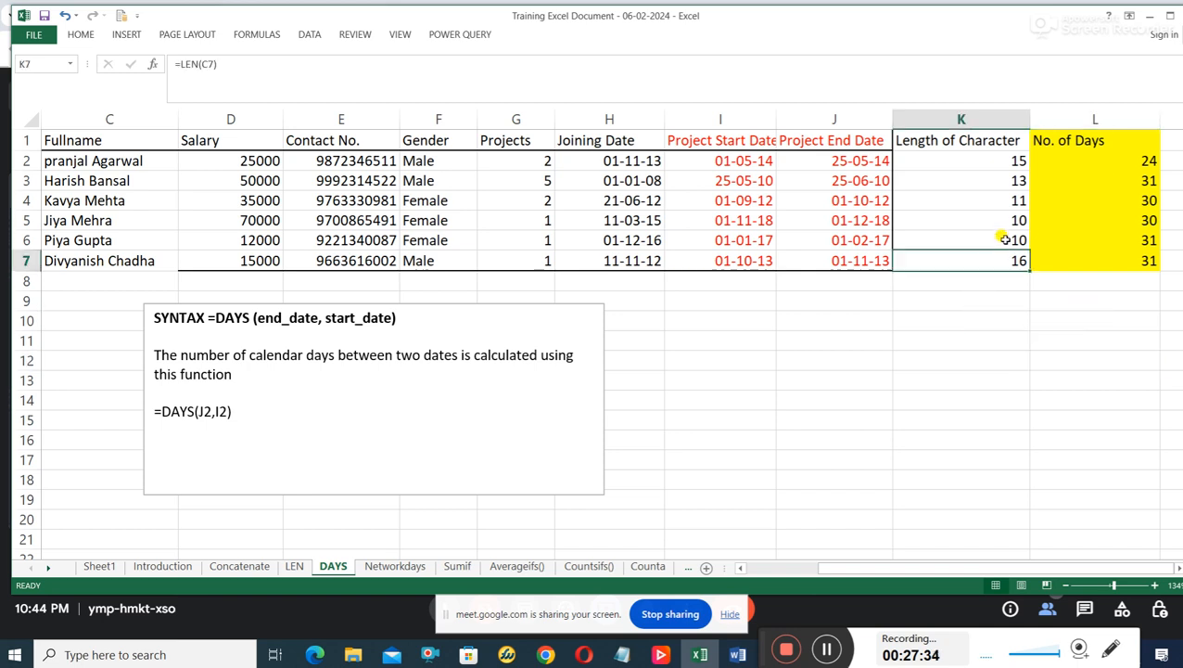
pyautogui.click(1002, 233)
pyautogui.click(1005, 217)
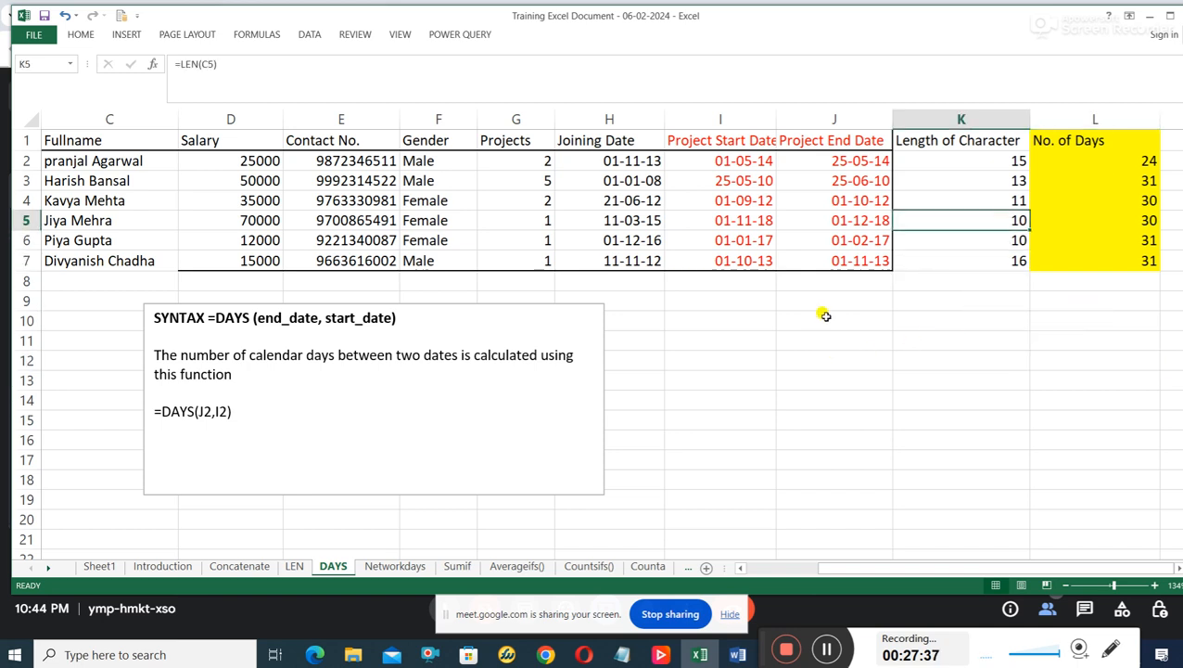
pyautogui.click(413, 221)
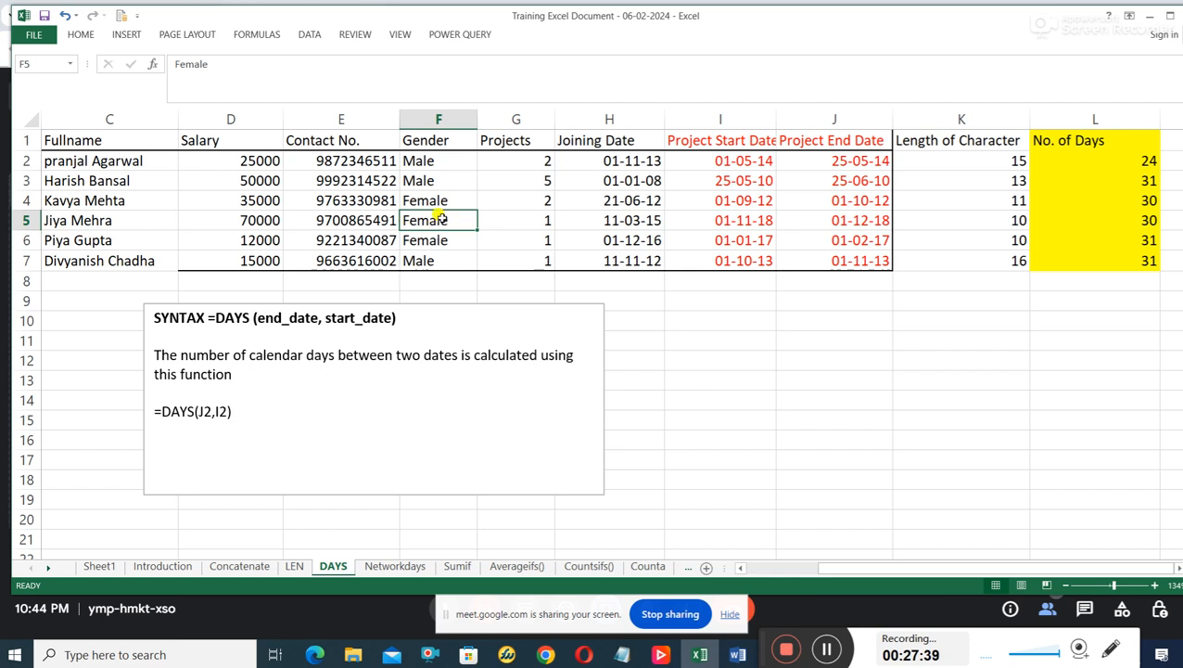
pyautogui.click(417, 176)
pyautogui.click(512, 181)
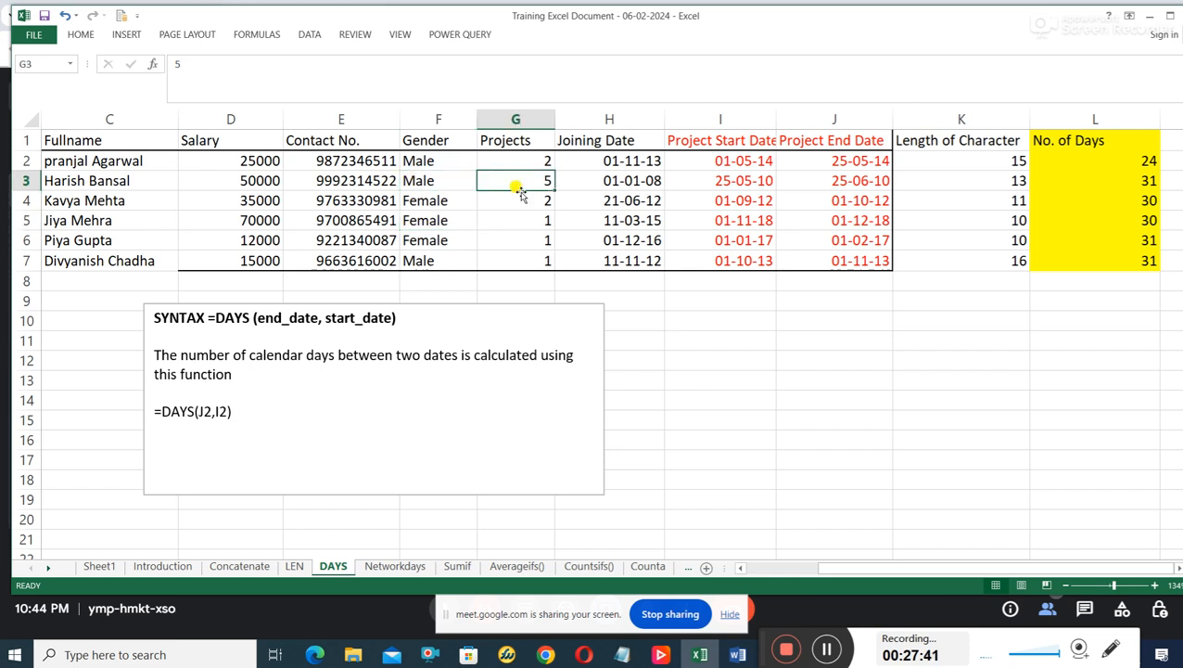
pyautogui.click(524, 197)
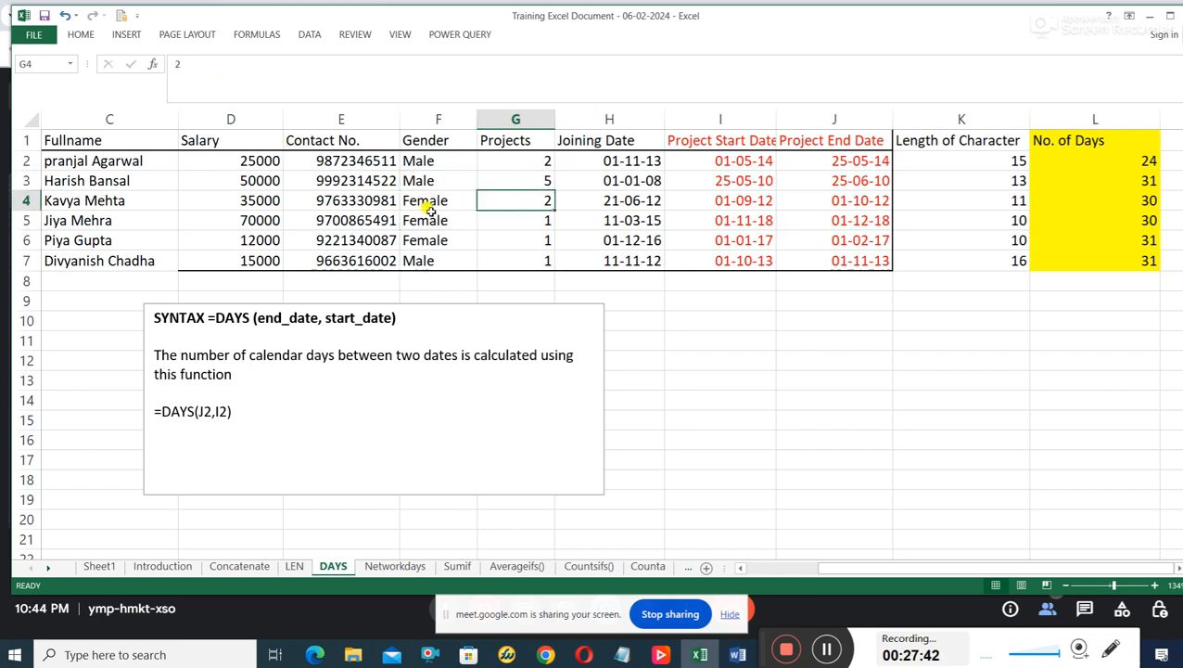
pyautogui.click(524, 223)
pyautogui.click(515, 238)
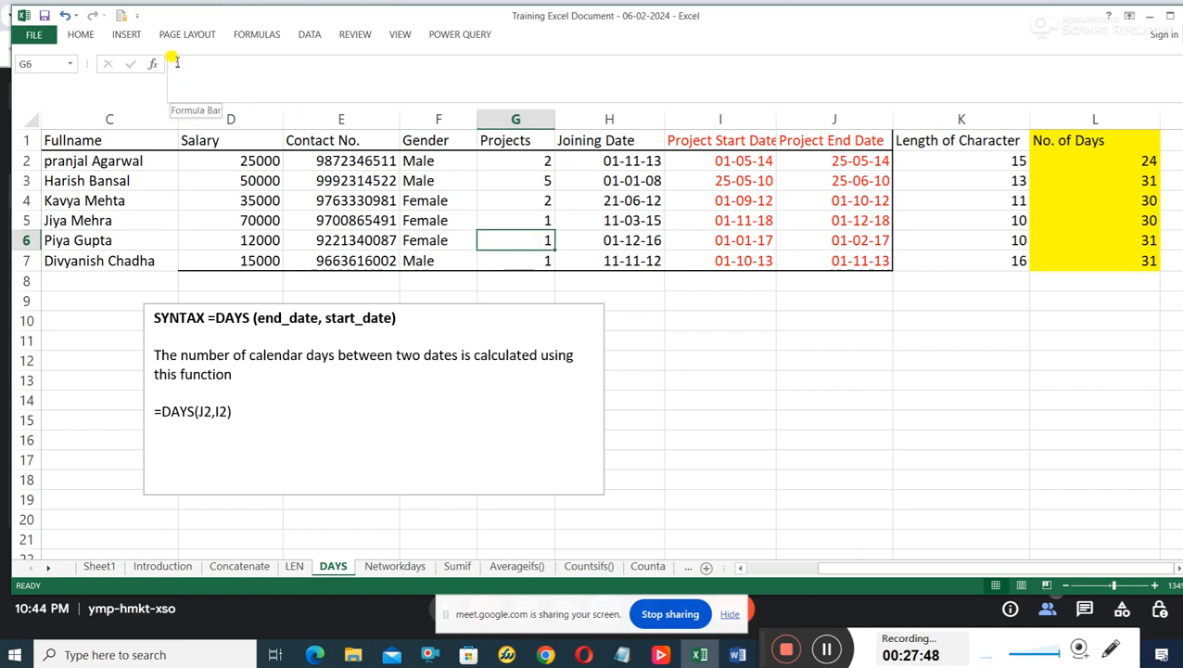
pyautogui.click(423, 202)
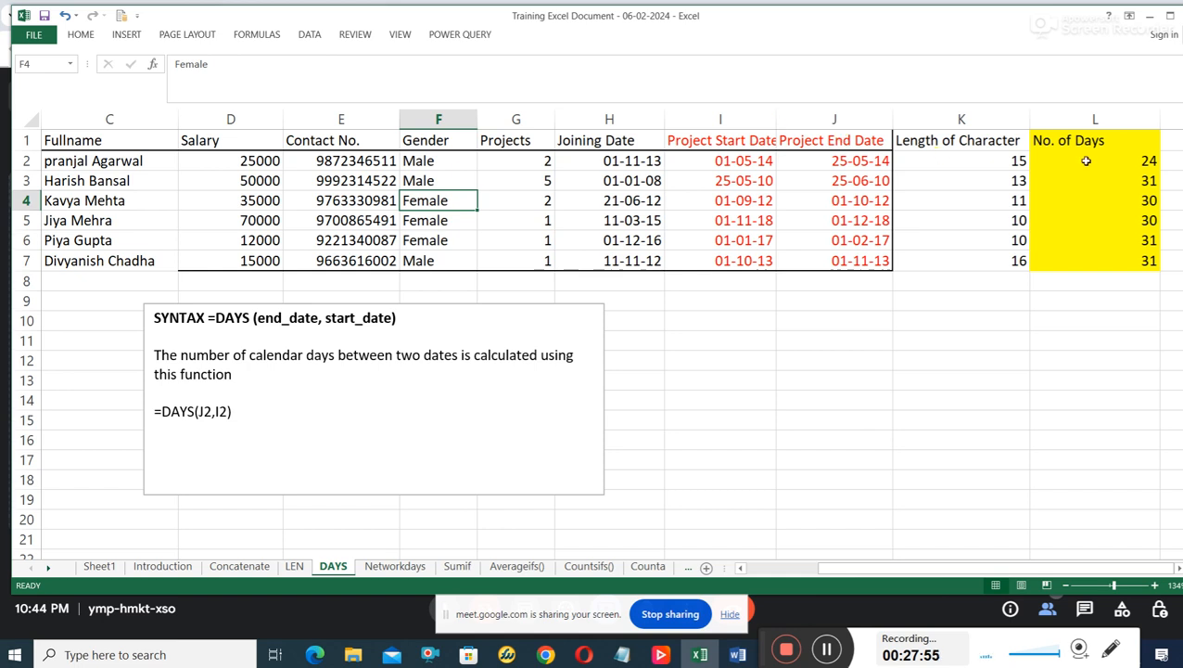
pyautogui.click(1020, 161)
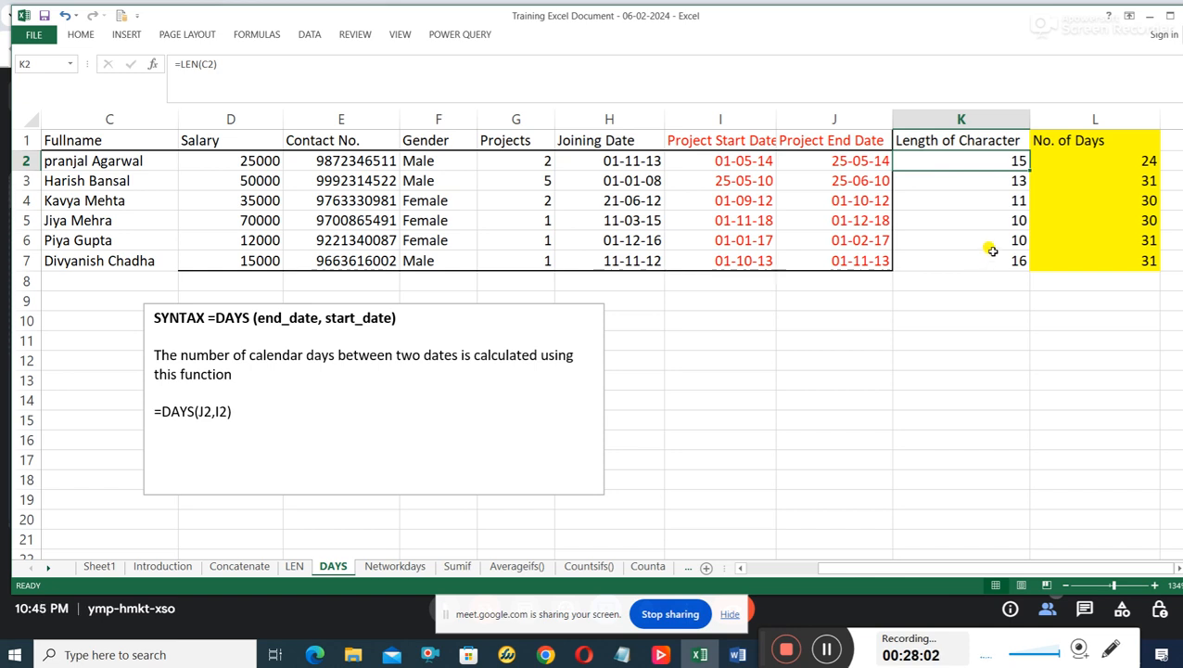
pyautogui.click(1120, 160)
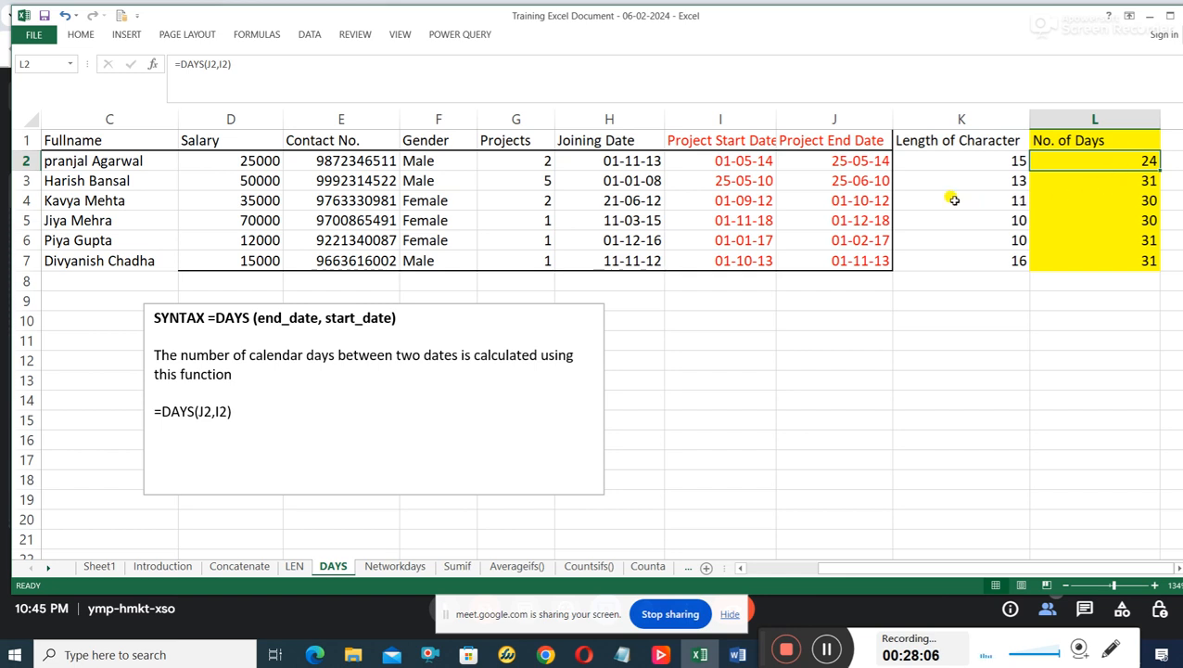
pyautogui.click(822, 345)
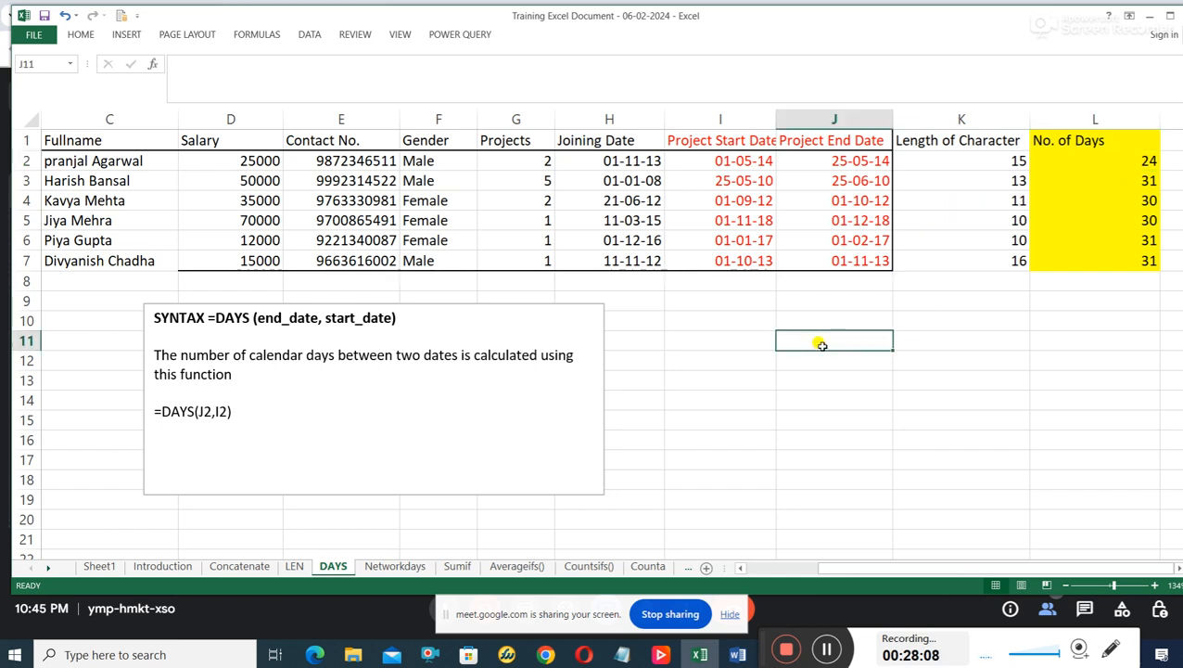
pyautogui.click(730, 342)
pyautogui.click(872, 335)
pyautogui.click(885, 393)
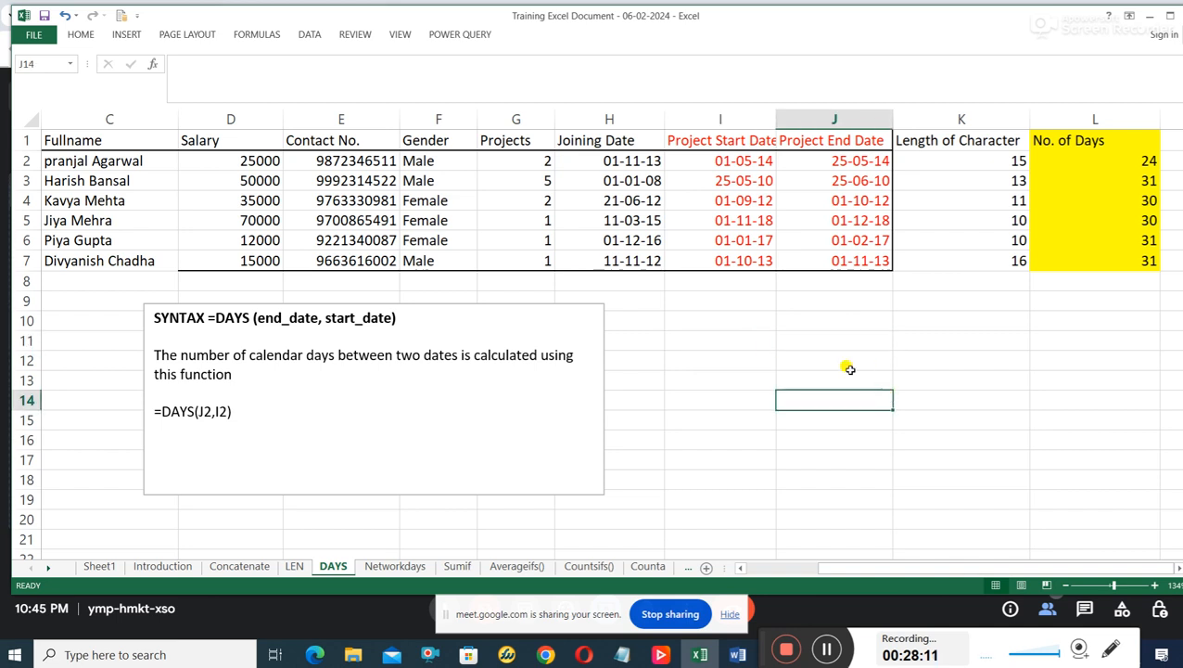
pyautogui.click(687, 345)
pyautogui.click(733, 374)
pyautogui.click(810, 345)
pyautogui.click(847, 382)
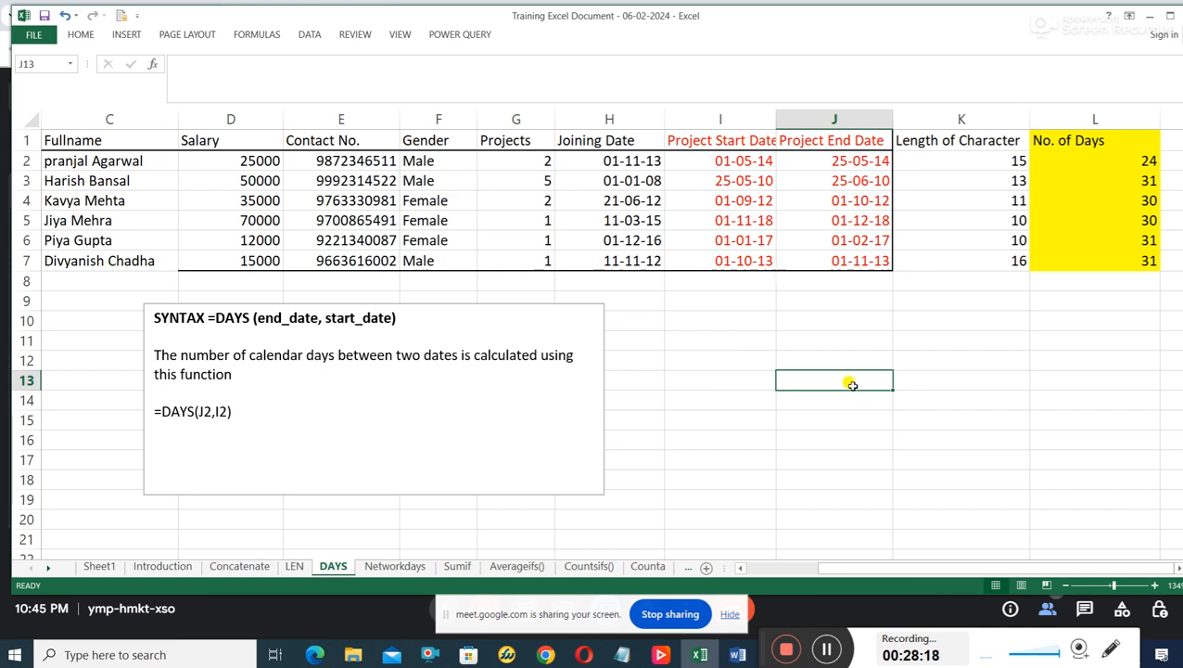
pyautogui.click(737, 316)
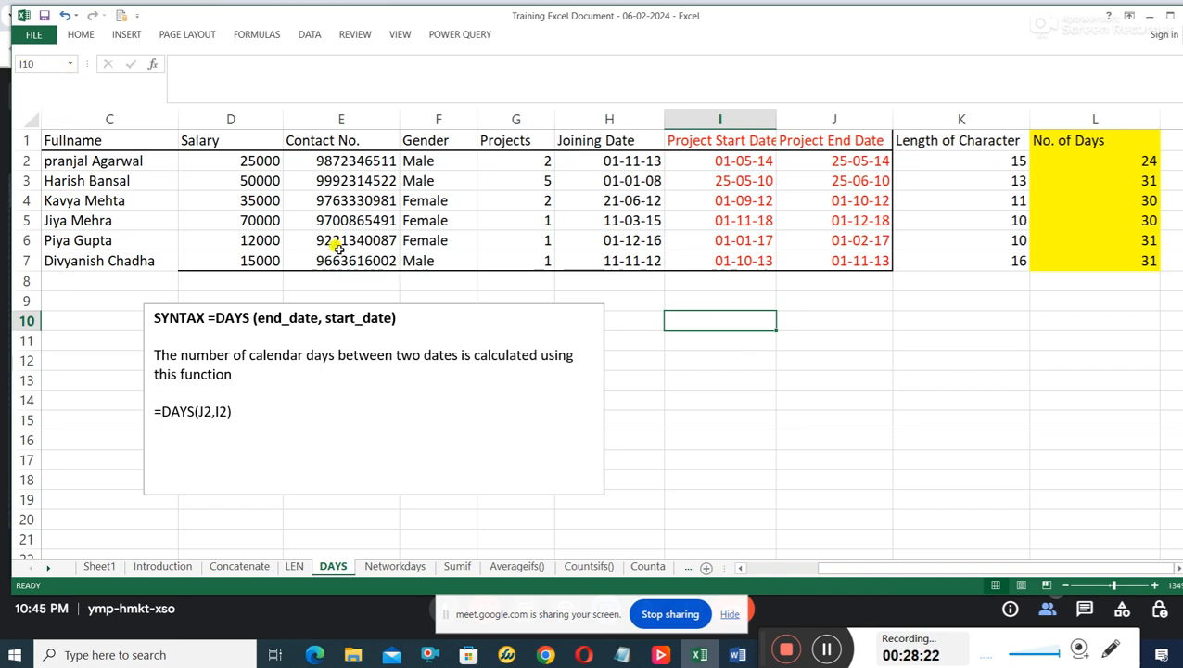
pyautogui.moveTo(828, 570); pyautogui.dragTo(808, 567)
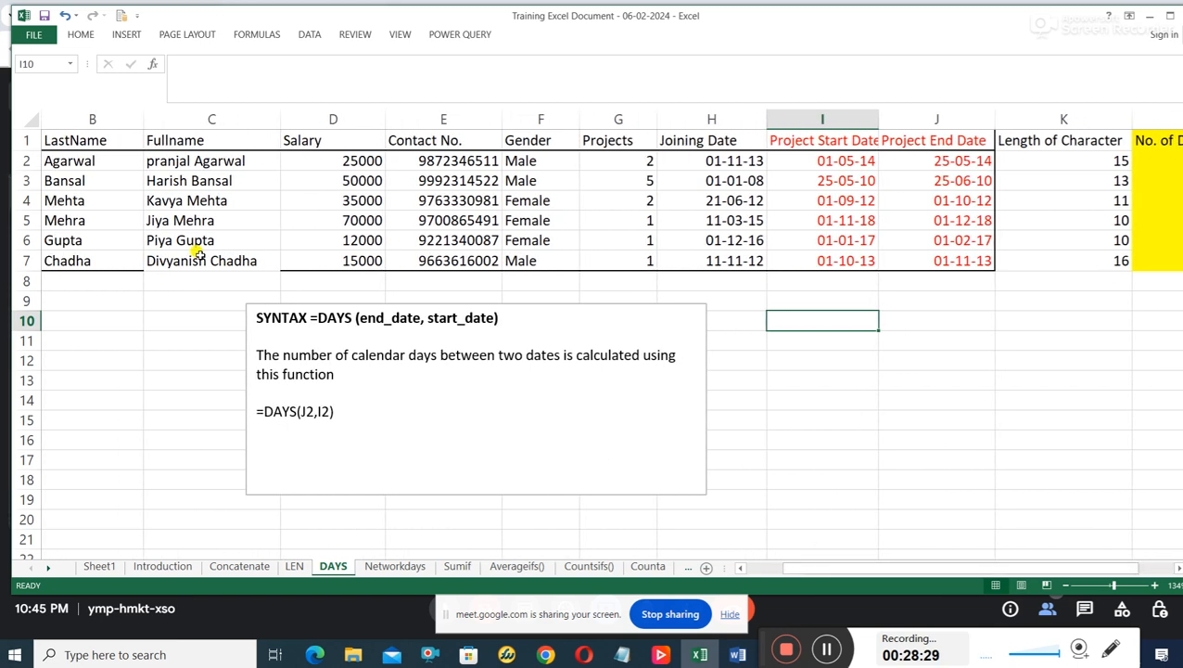
pyautogui.click(110, 336)
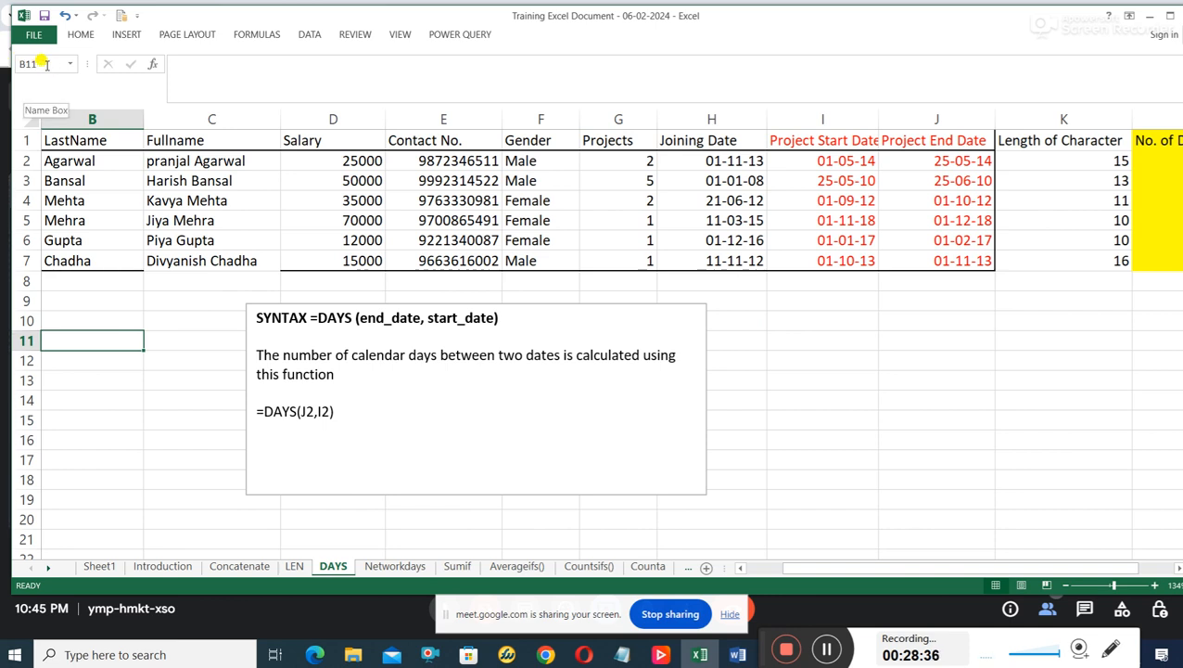
pyautogui.click(865, 339)
pyautogui.click(1036, 374)
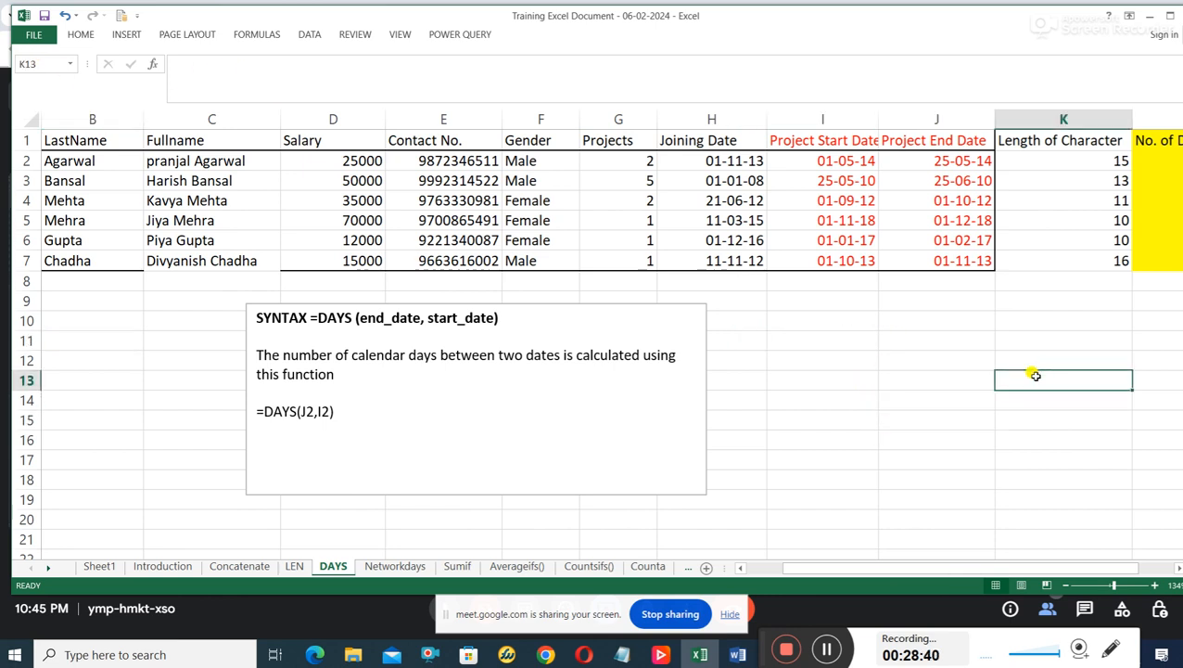
pyautogui.click(897, 347)
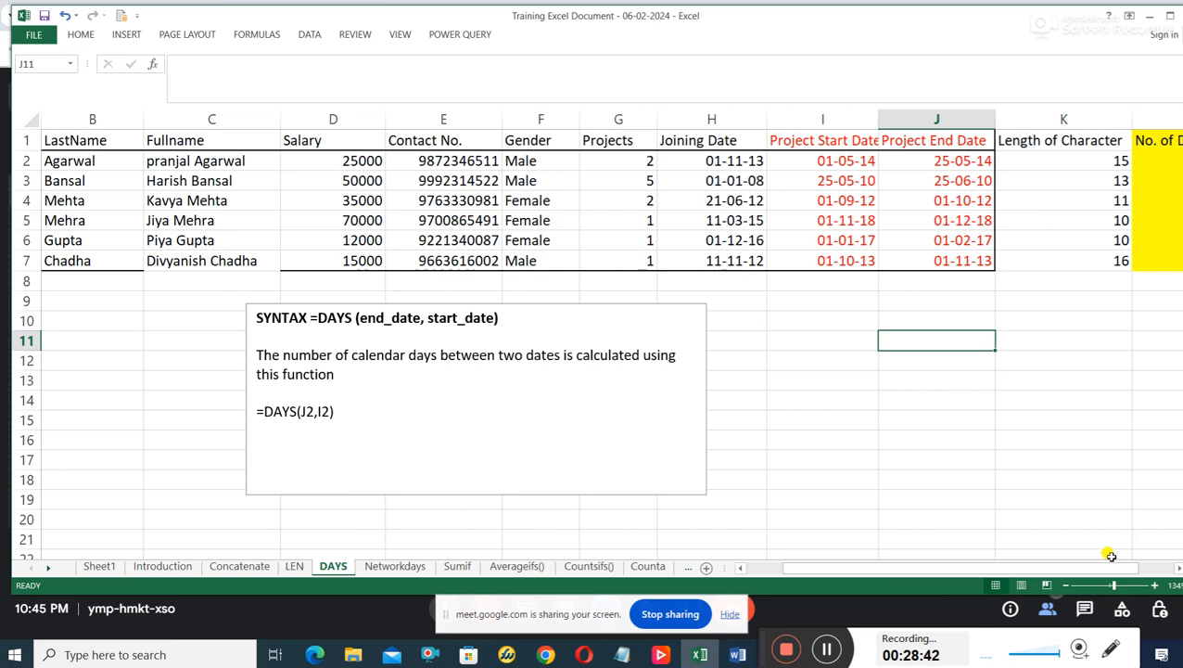
pyautogui.moveTo(1114, 571); pyautogui.dragTo(1148, 568)
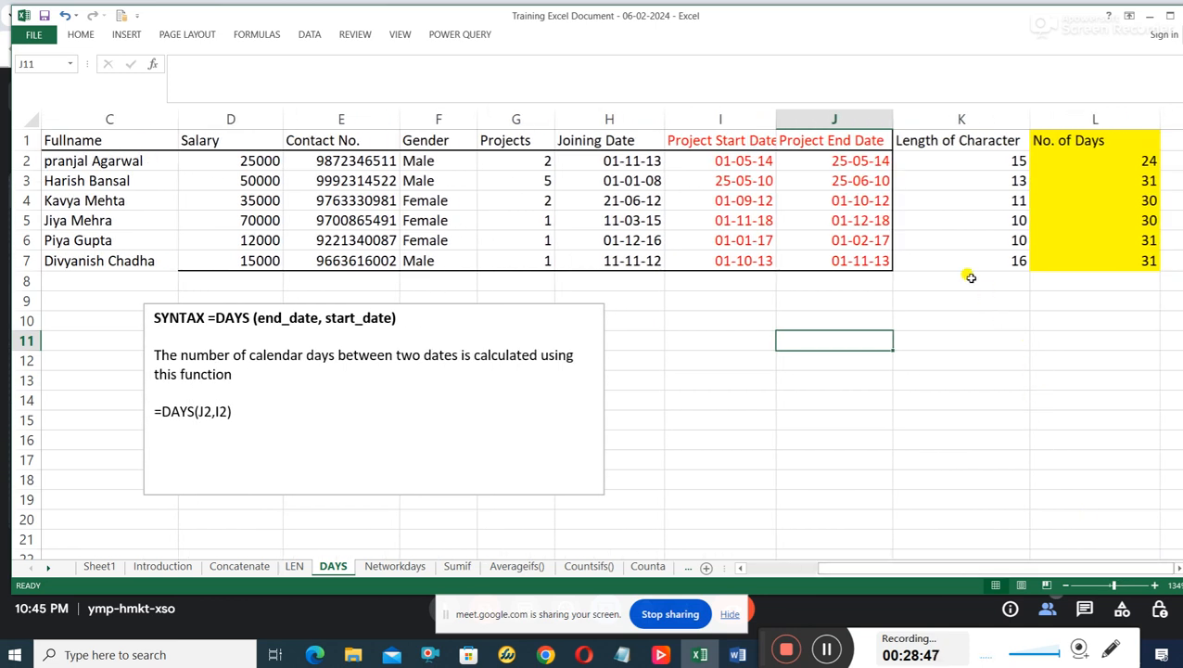
# Review the Project End Date and Project Start Date columns and their row 2 dates as the DAYS function's arguments.
pyautogui.click(862, 160)
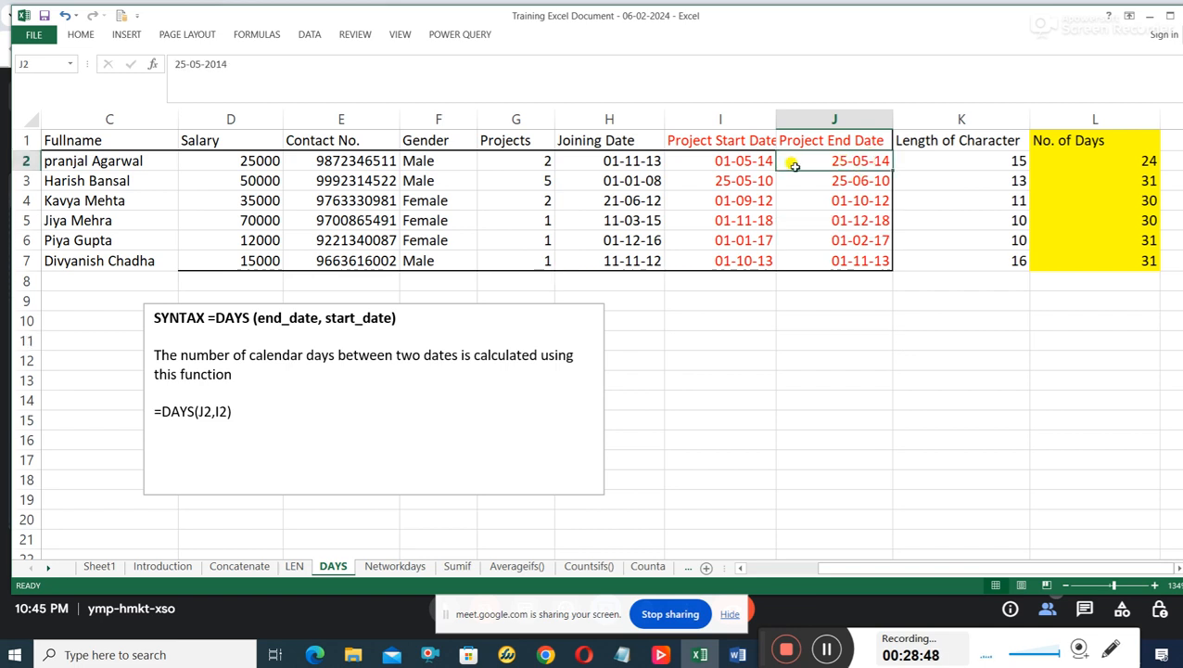
pyautogui.click(839, 117)
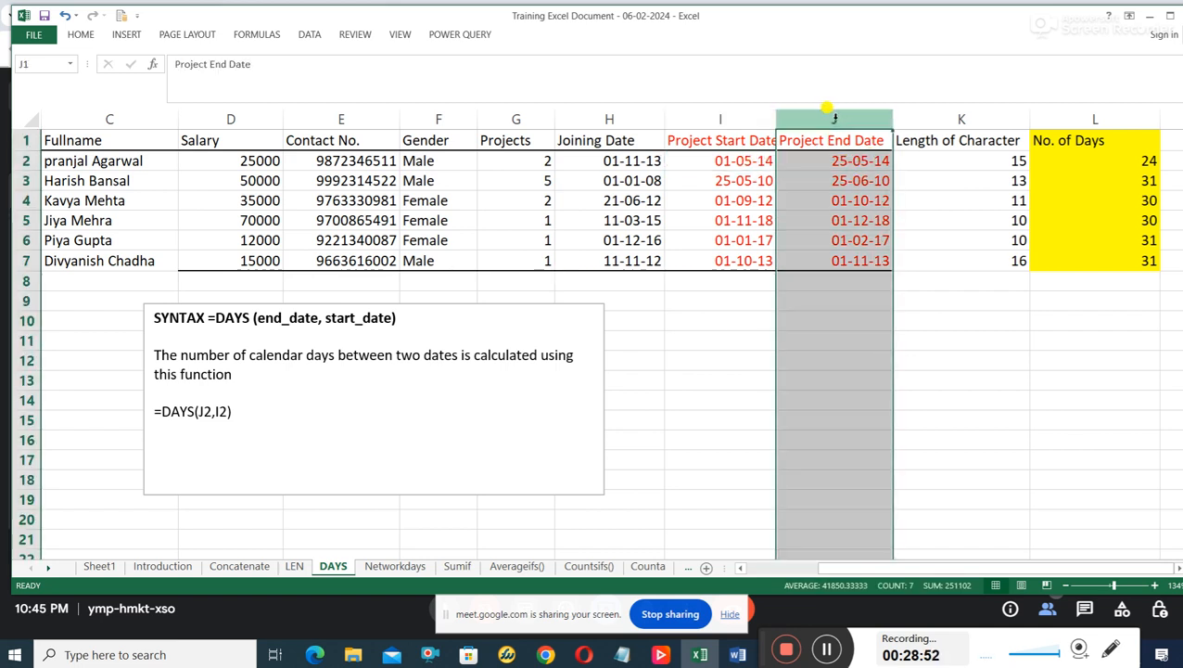
pyautogui.click(741, 117)
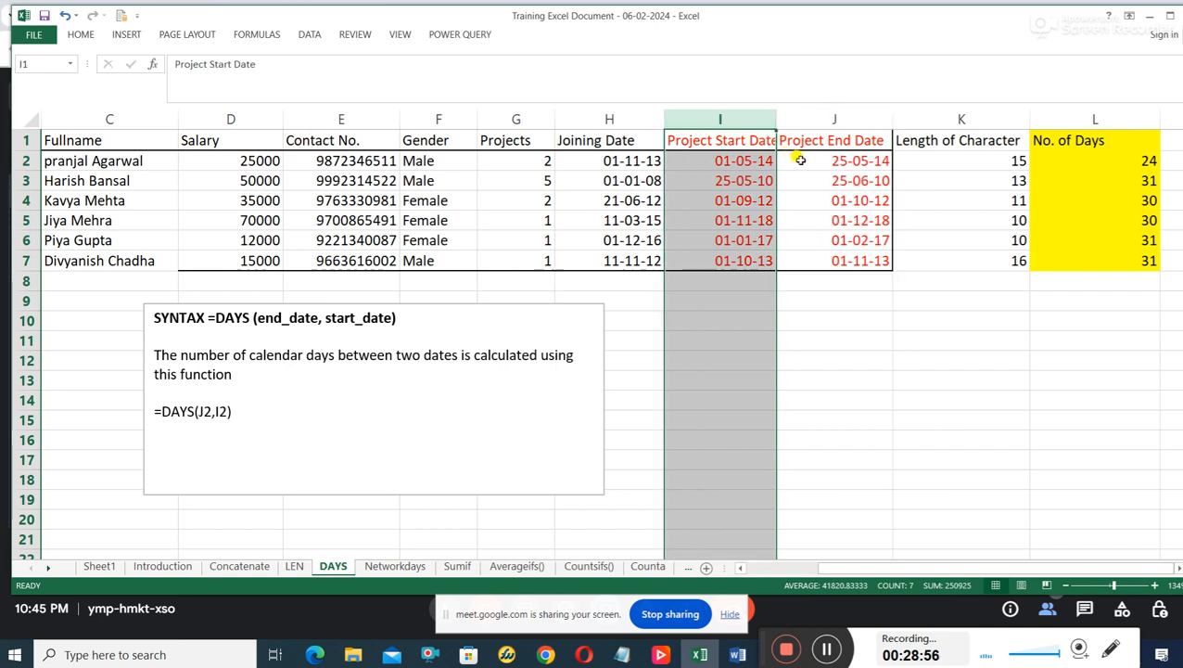
pyautogui.click(812, 165)
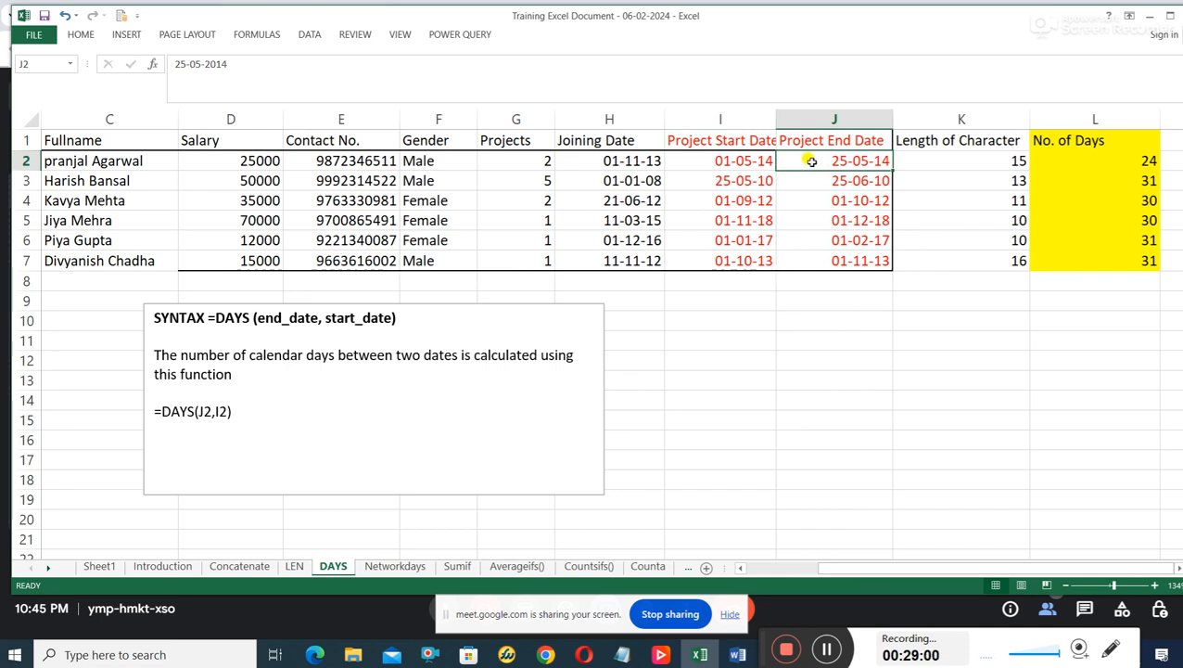
pyautogui.click(746, 162)
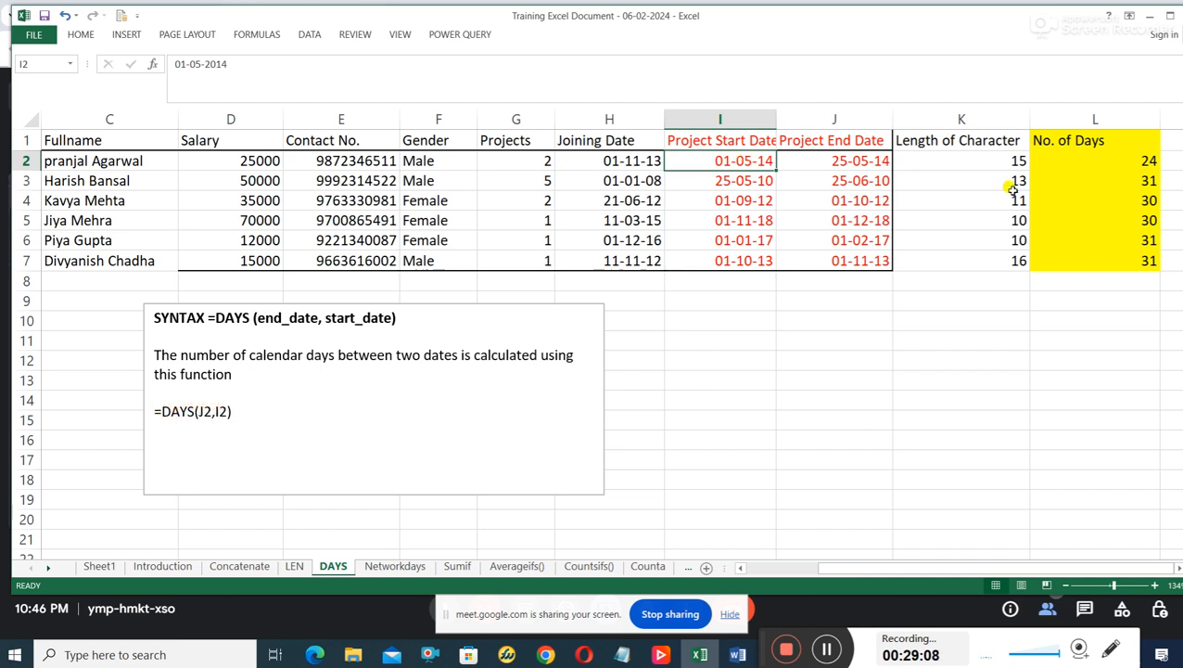
# Inspect the DAYS formulas in the No. of Days column, covering cells L2 through L7.
pyautogui.click(1142, 161)
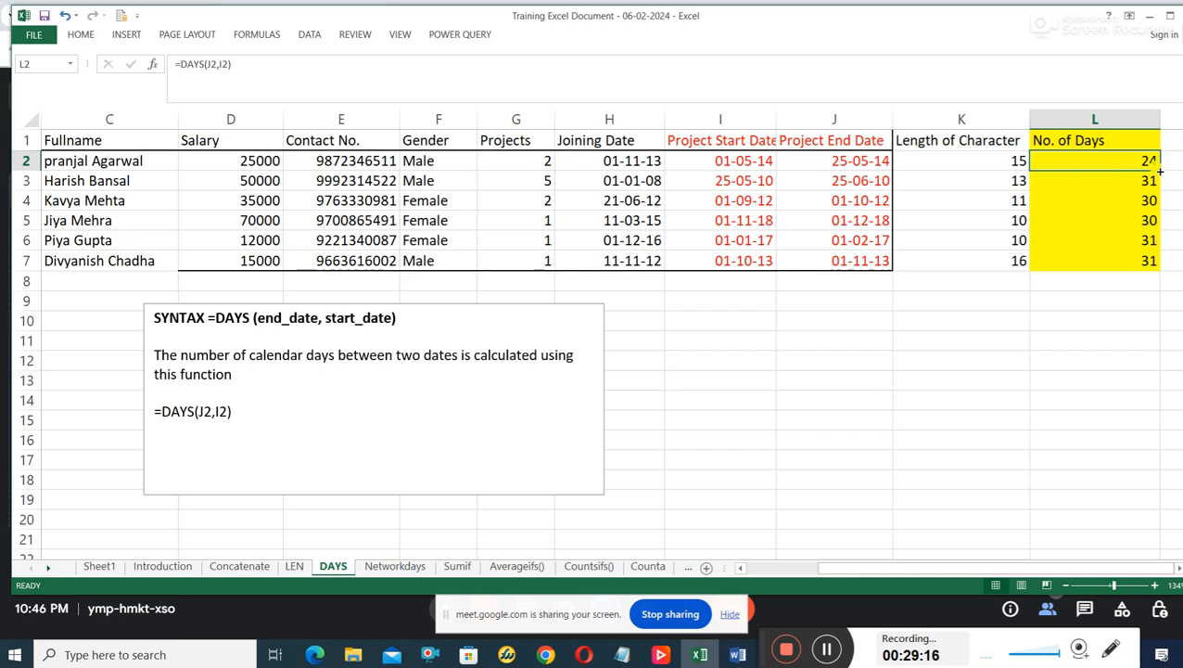
pyautogui.click(1150, 261)
pyautogui.click(1153, 239)
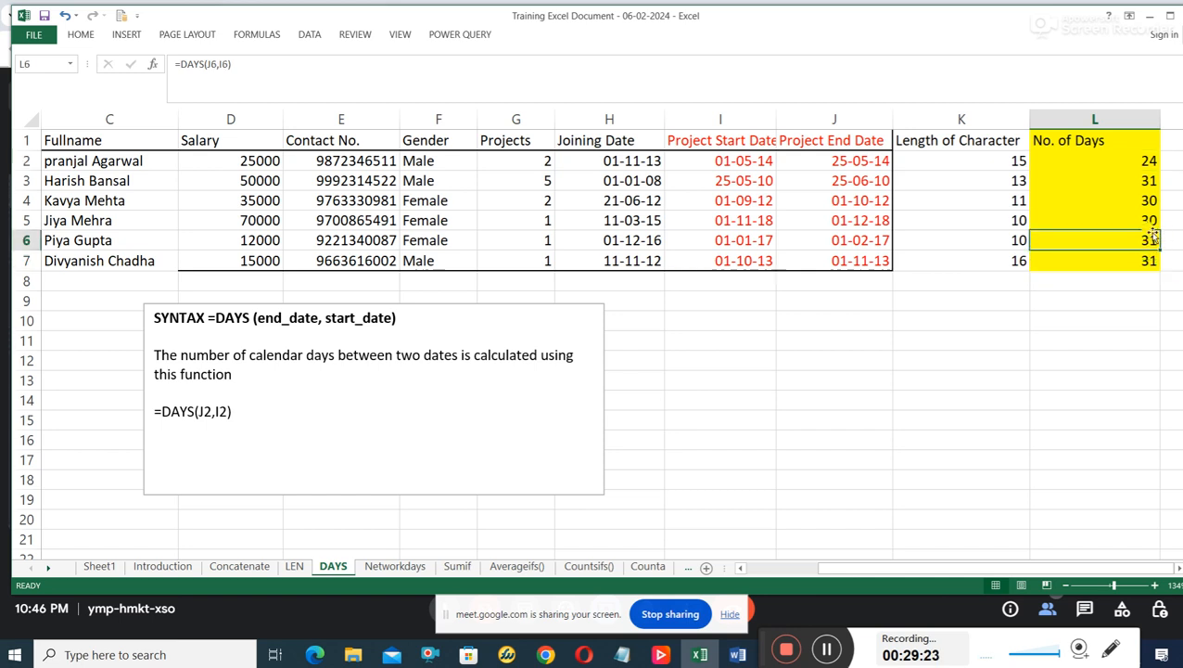
pyautogui.click(1151, 220)
pyautogui.click(1150, 200)
pyautogui.click(1150, 180)
pyautogui.click(1148, 161)
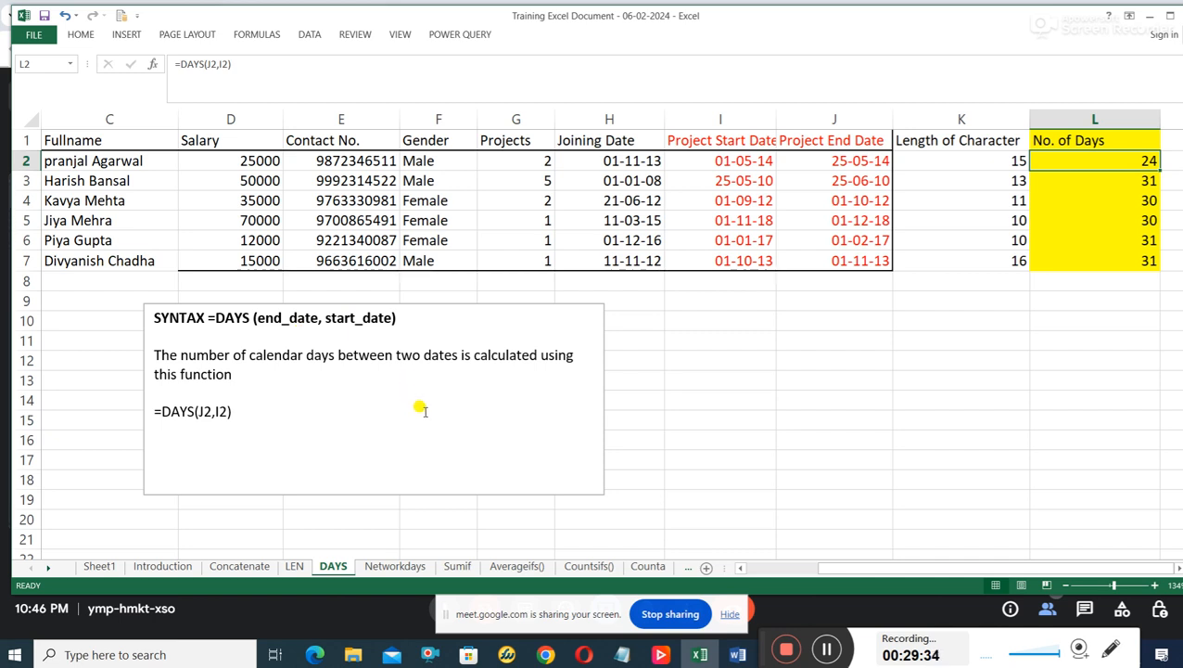
# Open the Networkdays sheet, read the NETWORKDAYS syntax and compare the formulas in M2 and L2.
pyautogui.click(411, 568)
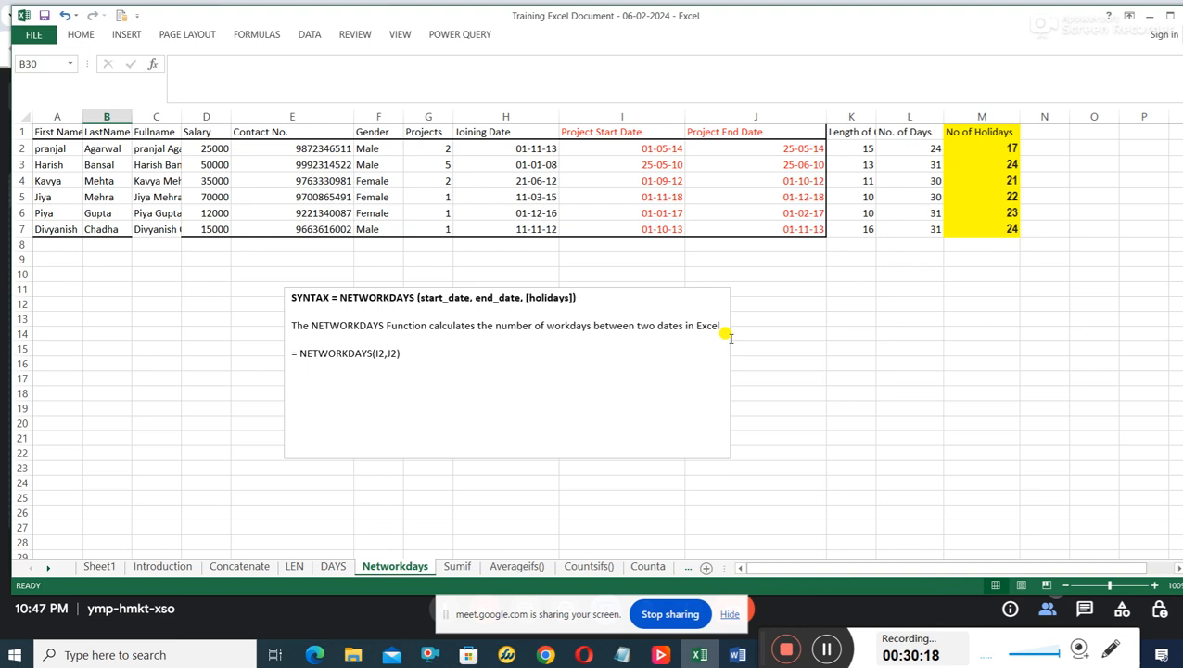
pyautogui.click(1003, 148)
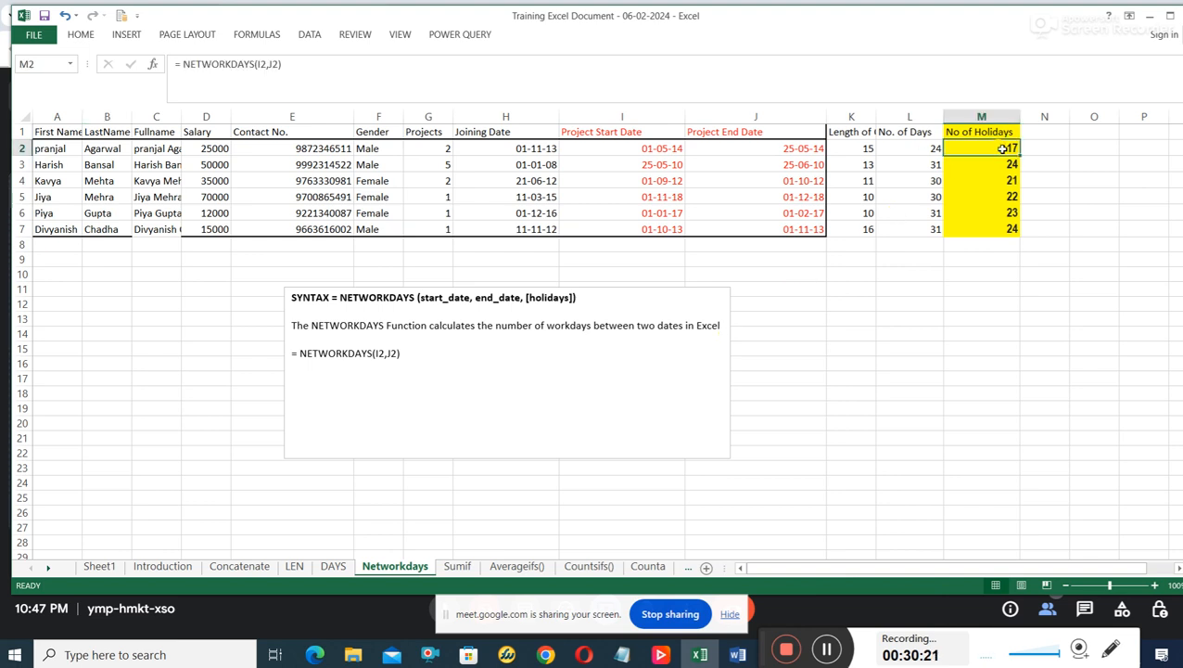
pyautogui.click(927, 150)
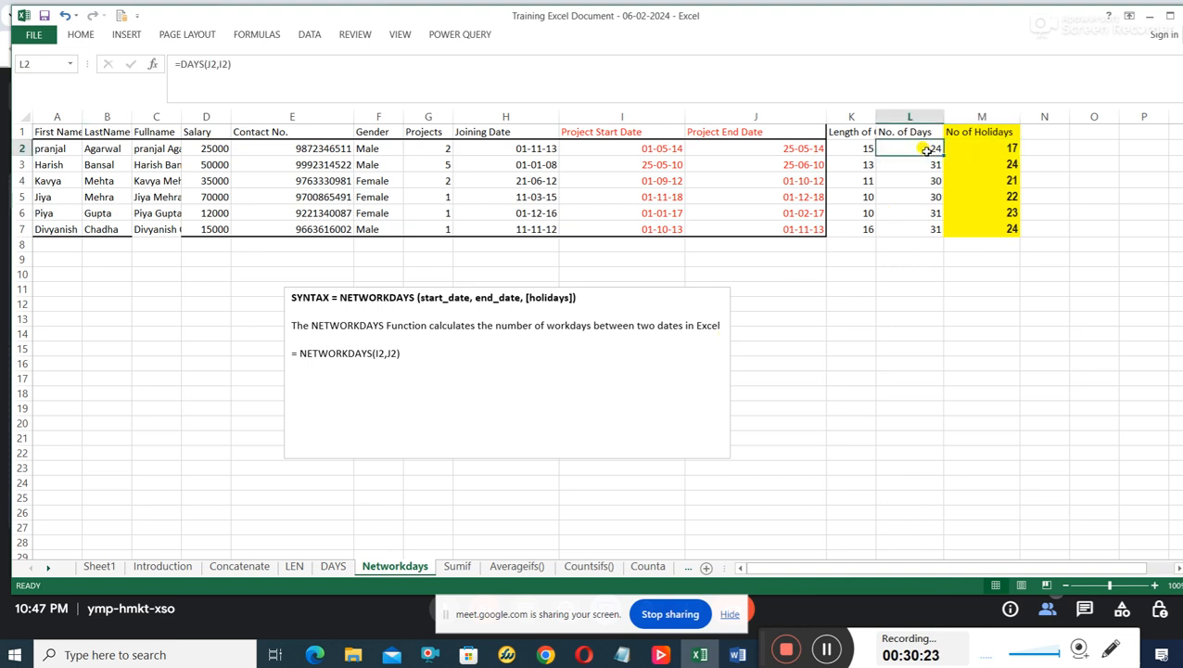
# Compare the NETWORKDAYS formula in M2 with the DAYS formula in L2 and highlight "workdays" in the function's description.
pyautogui.click(1001, 153)
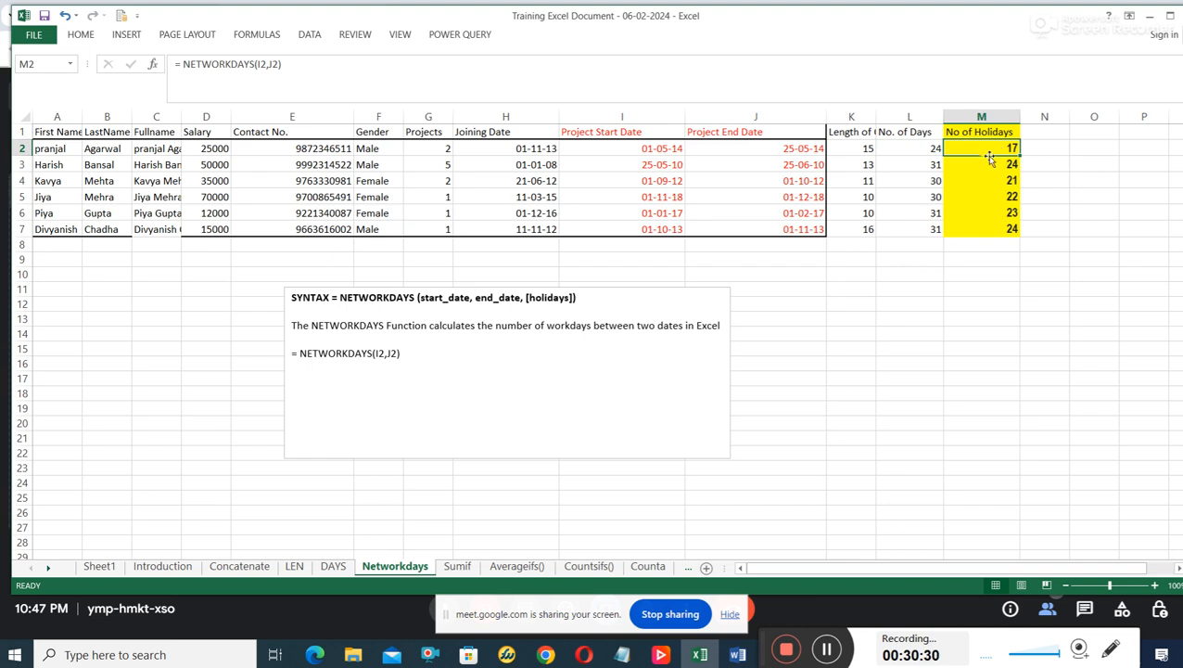
pyautogui.click(930, 150)
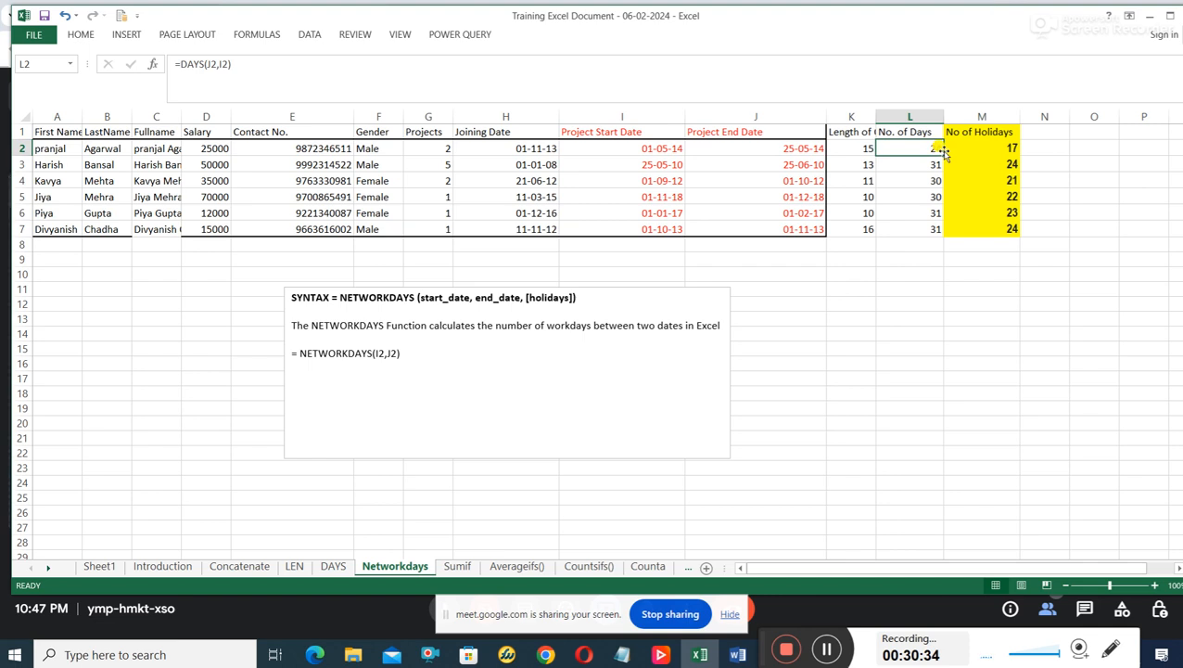
pyautogui.click(977, 149)
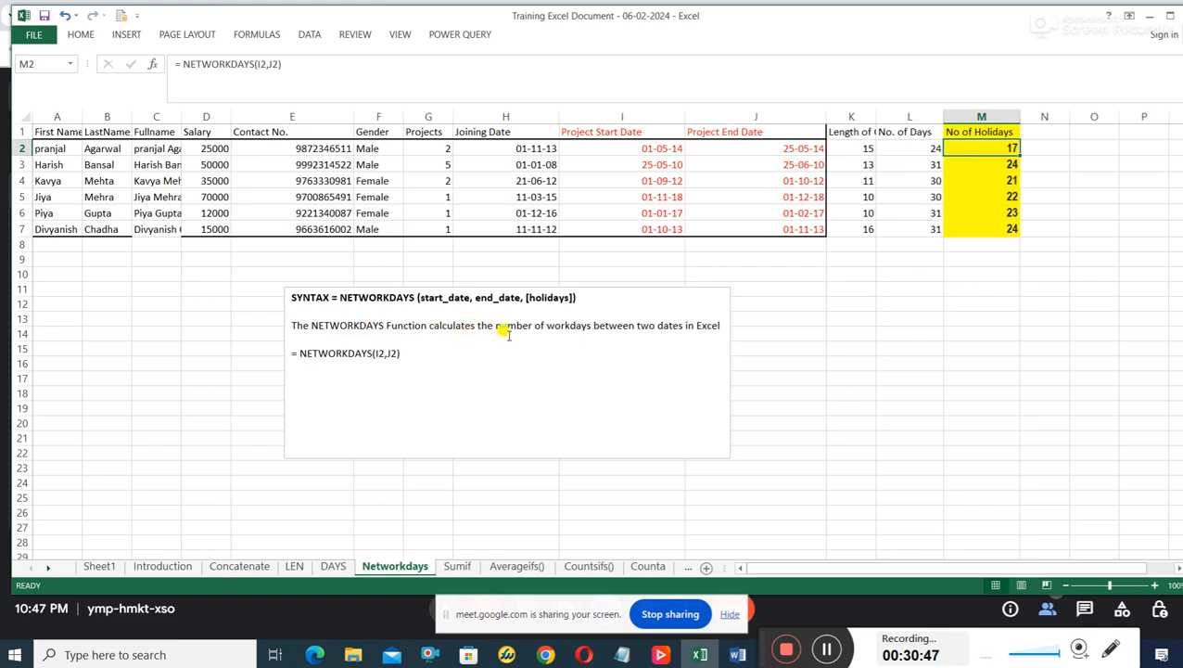
pyautogui.moveTo(547, 324); pyautogui.dragTo(587, 322)
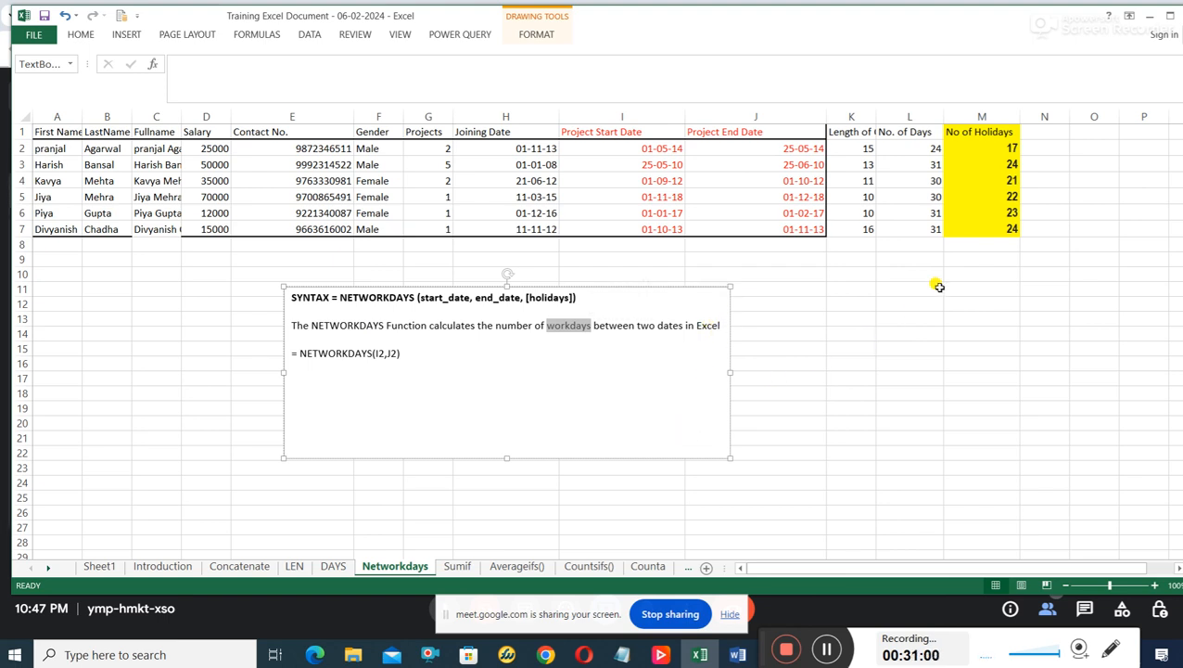
# Change the header in cell M1 to "No of Workdays".
pyautogui.click(988, 132)
pyautogui.doubleClick(988, 133)
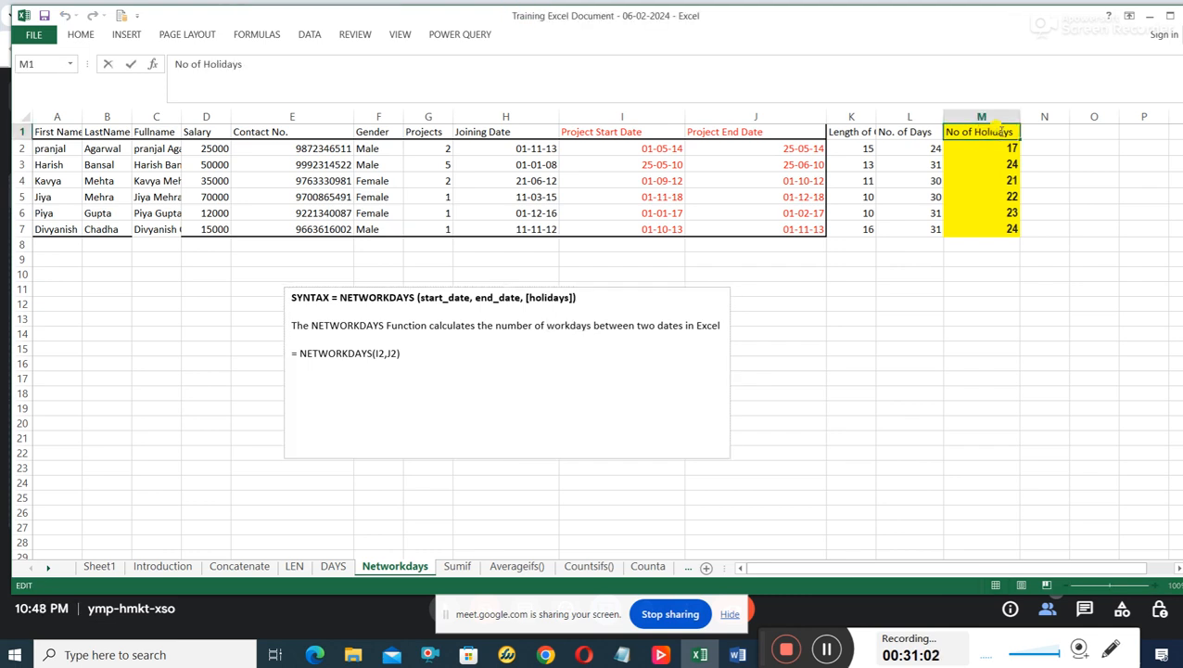
pyautogui.press('BackSpace')
pyautogui.press('BackSpace')
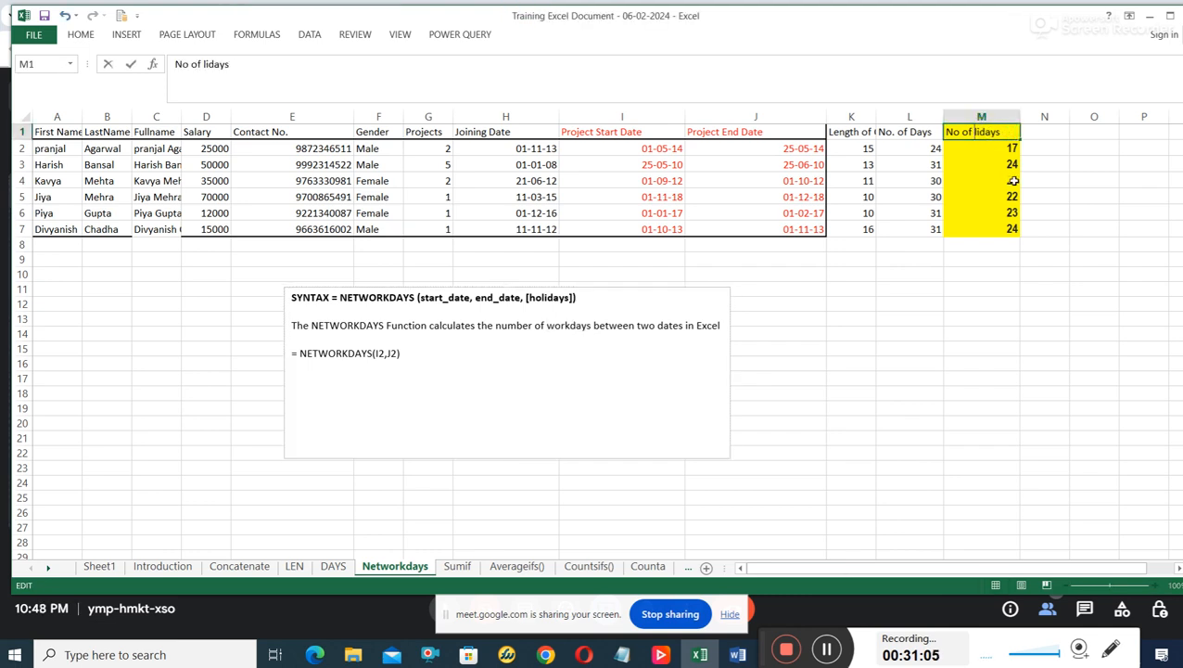
pyautogui.write('wORDSAYS')
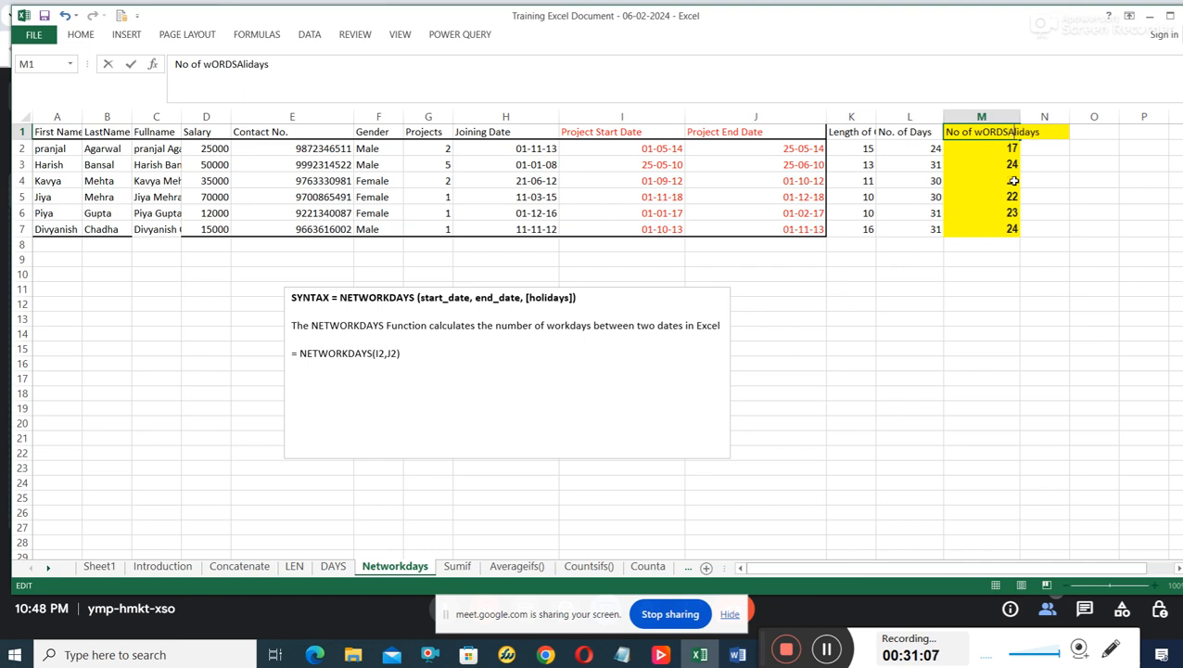
pyautogui.press('Delete')
pyautogui.press('Delete')
pyautogui.press('Delete')
pyautogui.press('Delete')
pyautogui.press('BackSpace')
pyautogui.press('BackSpace')
pyautogui.press('BackSpace')
pyautogui.press('BackSpace')
pyautogui.press('BackSpace')
pyautogui.press('BackSpace')
pyautogui.press('BackSpace')
pyautogui.press('BackSpace')
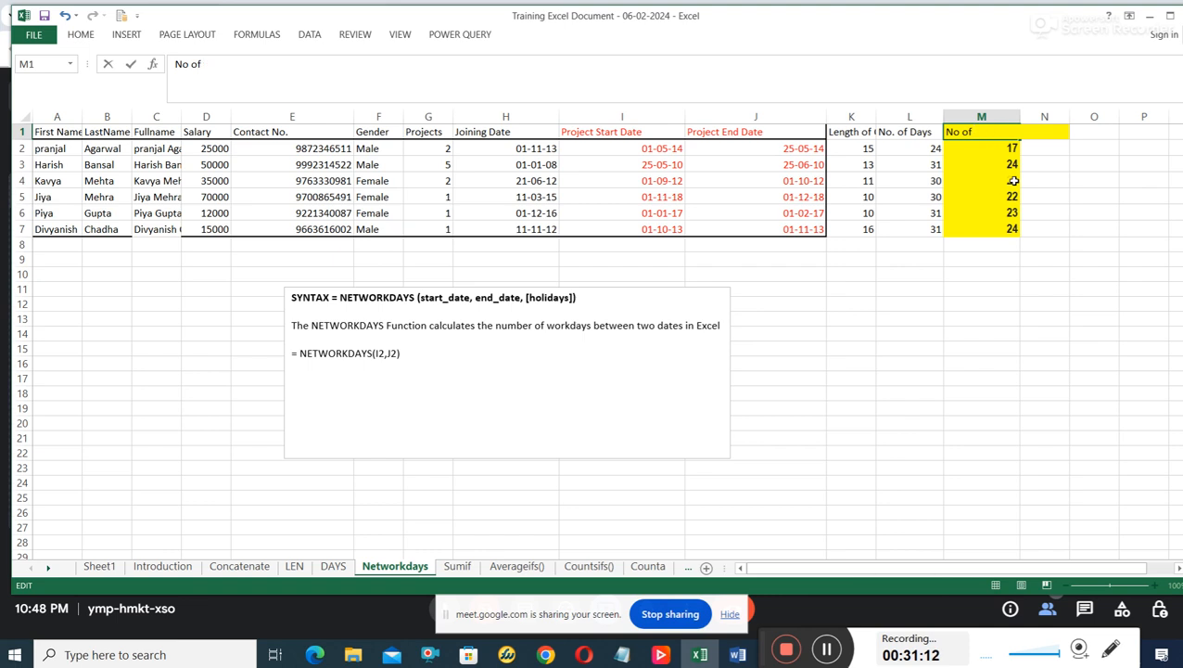
pyautogui.write('Workdays')
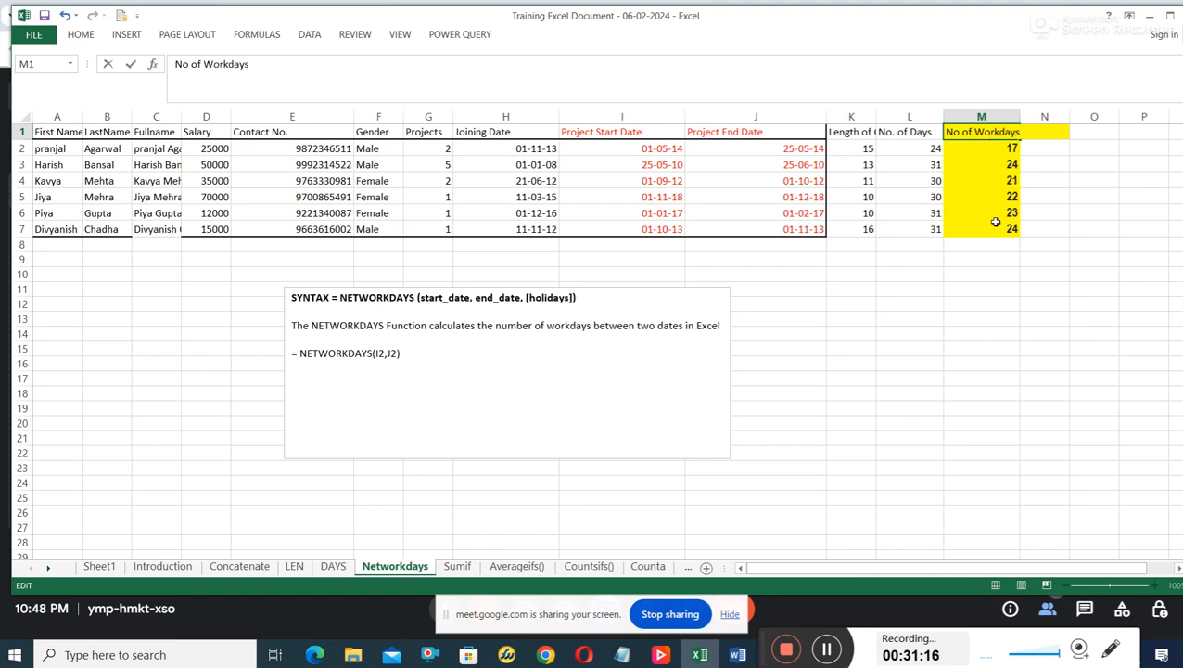
pyautogui.click(1000, 257)
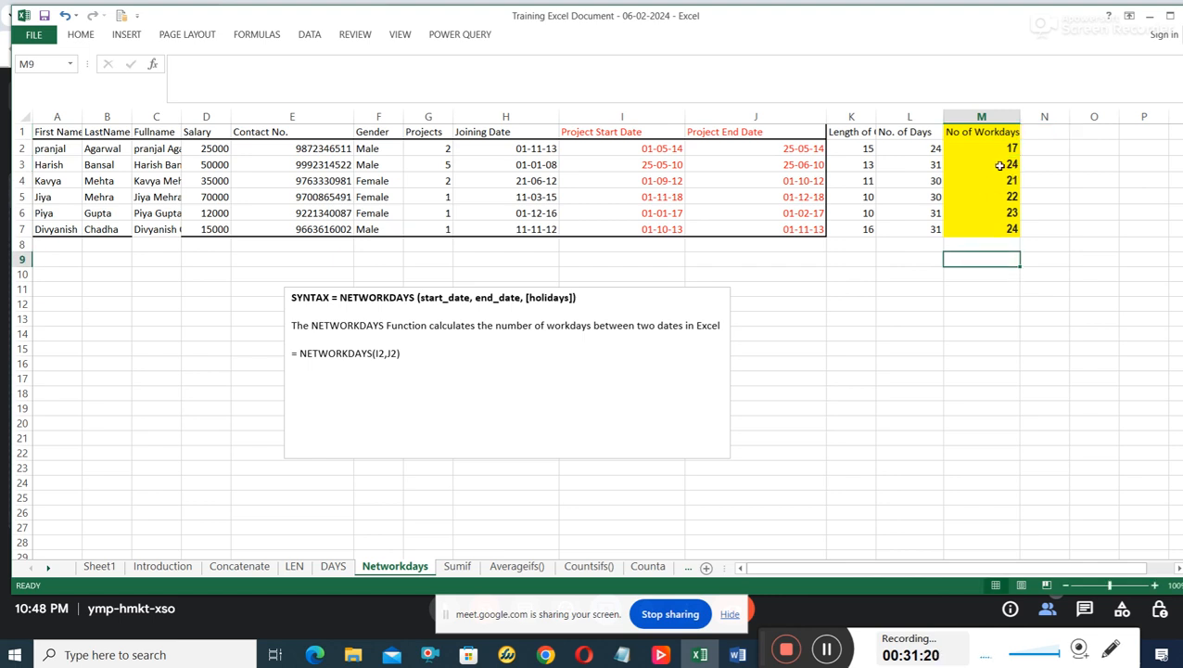
# Review the NETWORKDAYS syntax against the formula in M2 and the project start and end dates in I2 and J2.
pyautogui.click(443, 297)
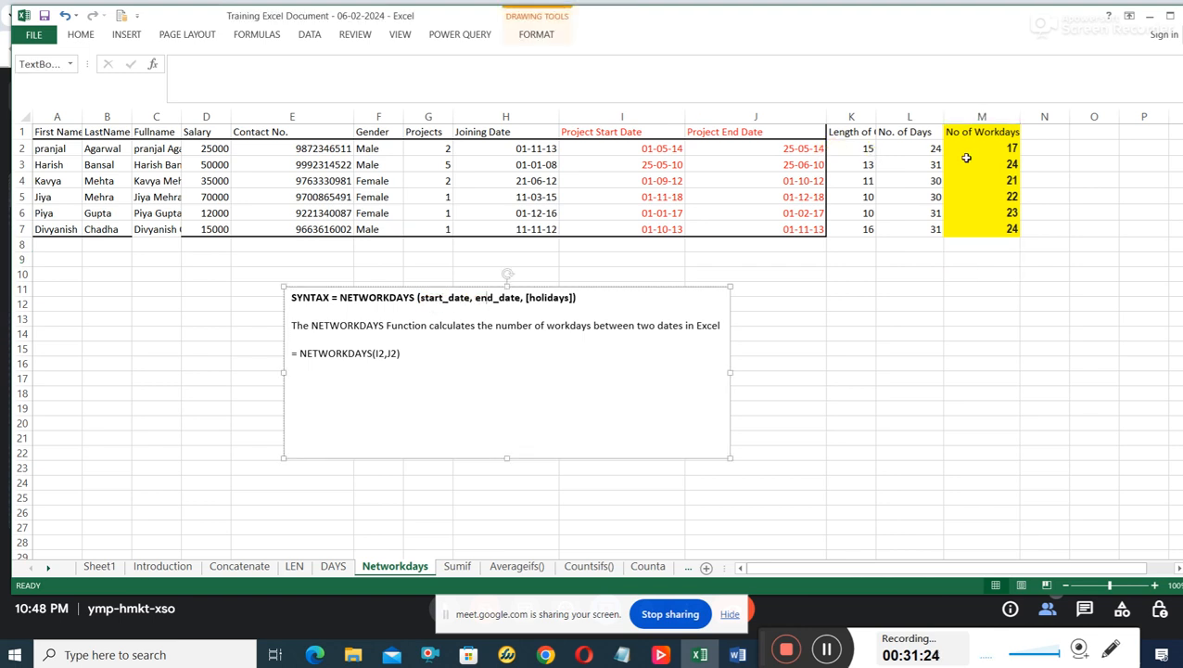
pyautogui.click(1006, 148)
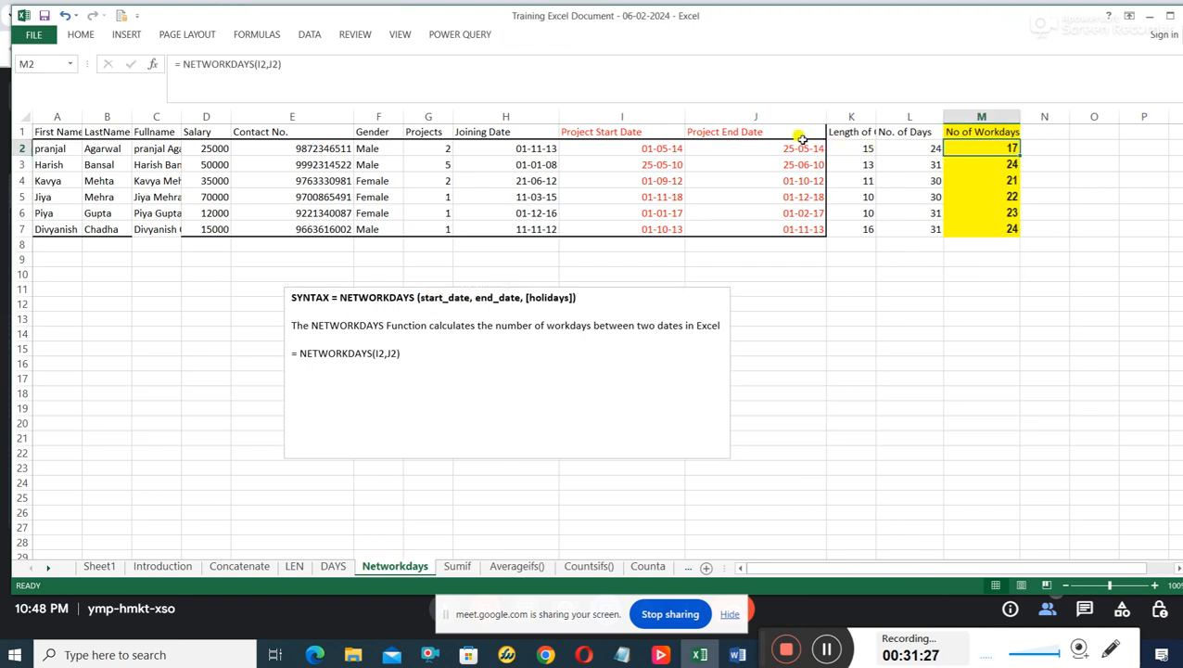
pyautogui.click(665, 150)
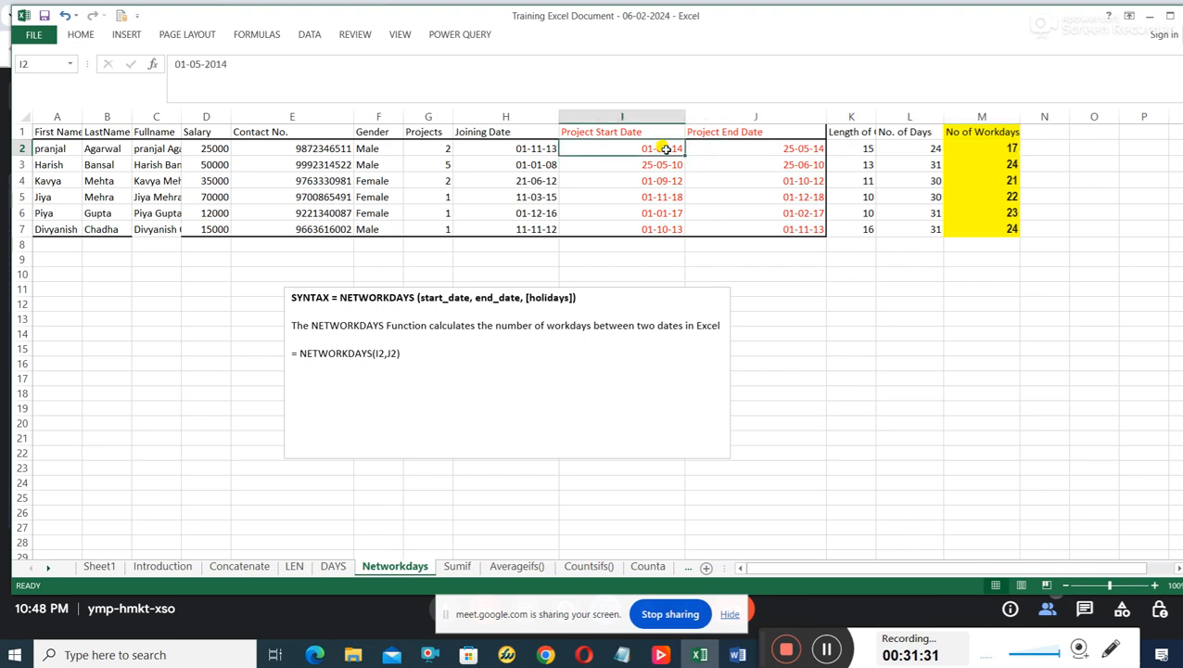
pyautogui.click(806, 151)
pyautogui.click(985, 148)
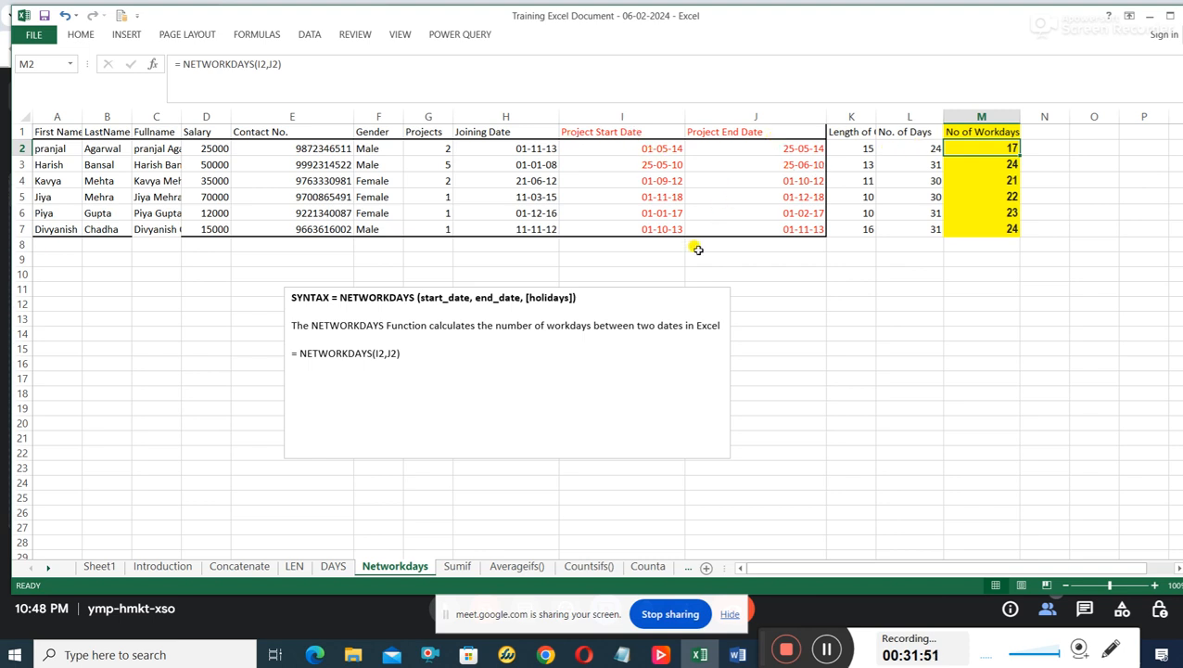
# On the Sumif sheet, format the salaries in D2:D7 with Comma Style.
pyautogui.click(461, 569)
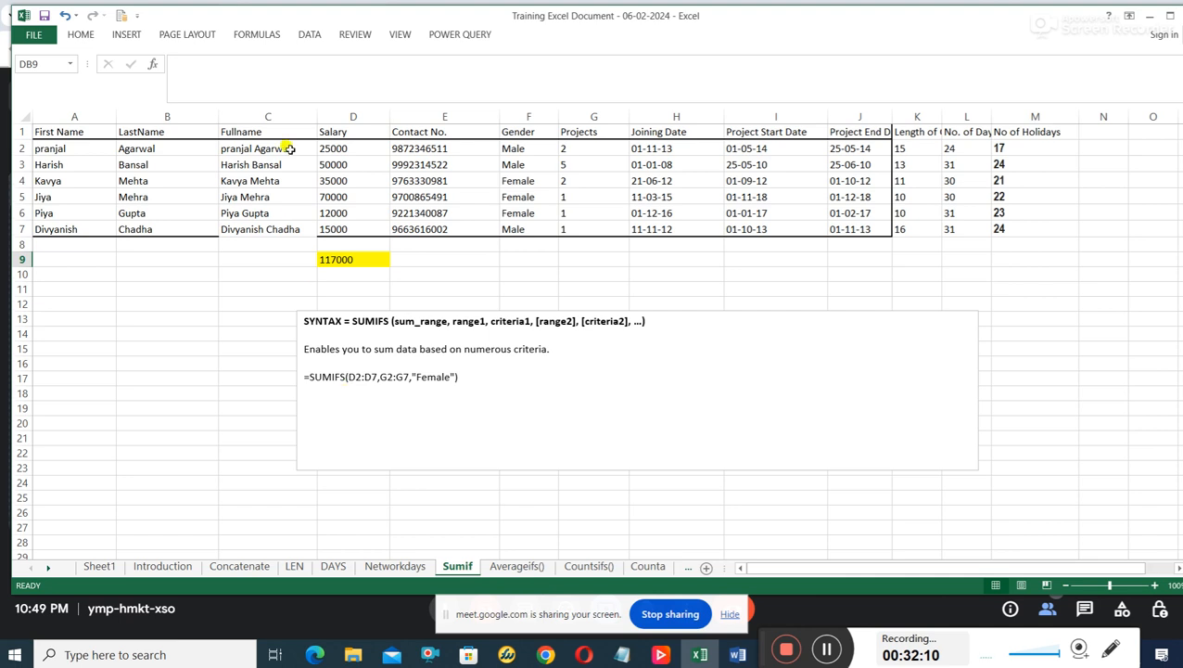
pyautogui.moveTo(348, 150); pyautogui.dragTo(352, 228)
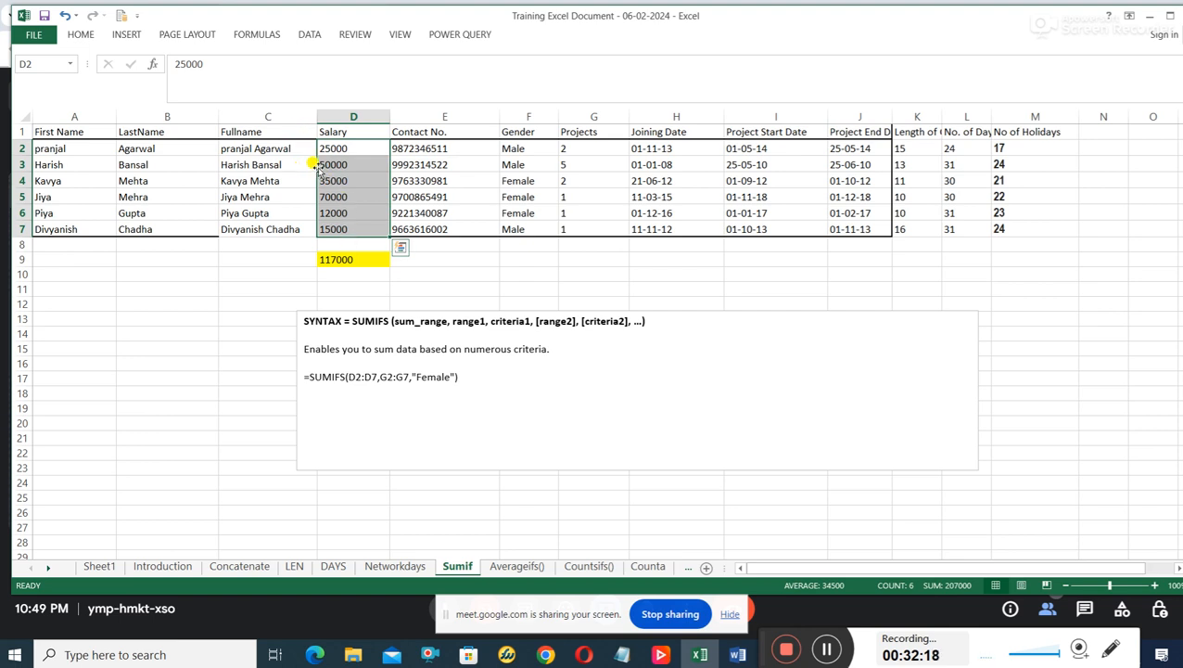
pyautogui.click(347, 151)
pyautogui.moveTo(353, 147); pyautogui.dragTo(343, 229)
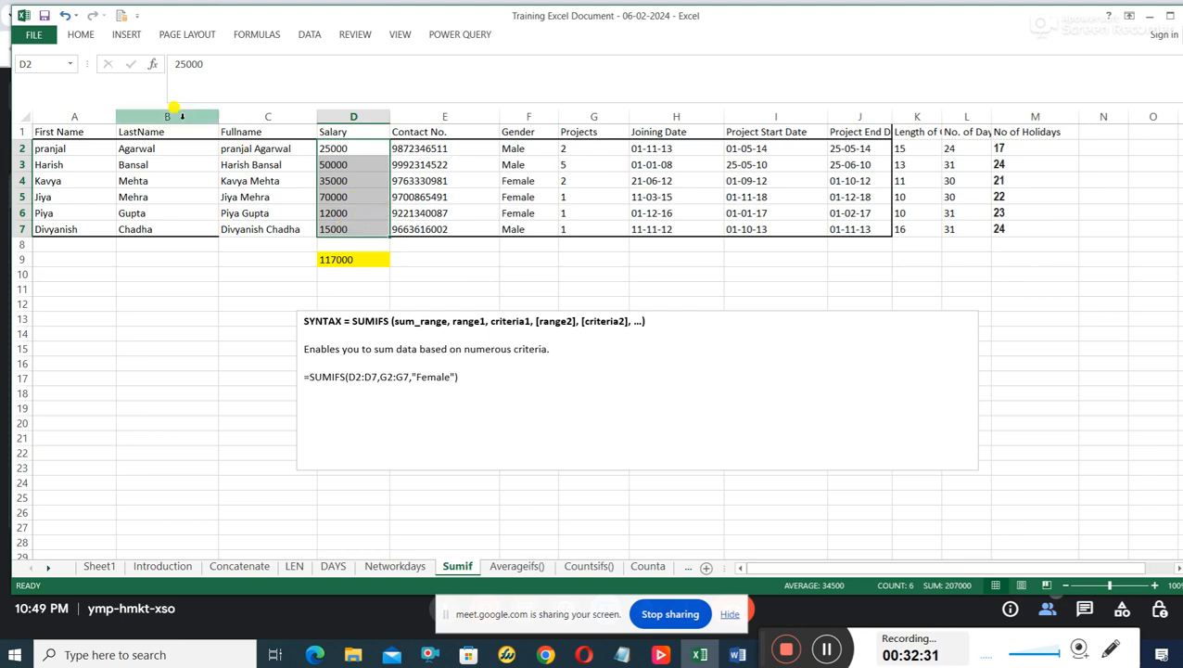
pyautogui.click(67, 36)
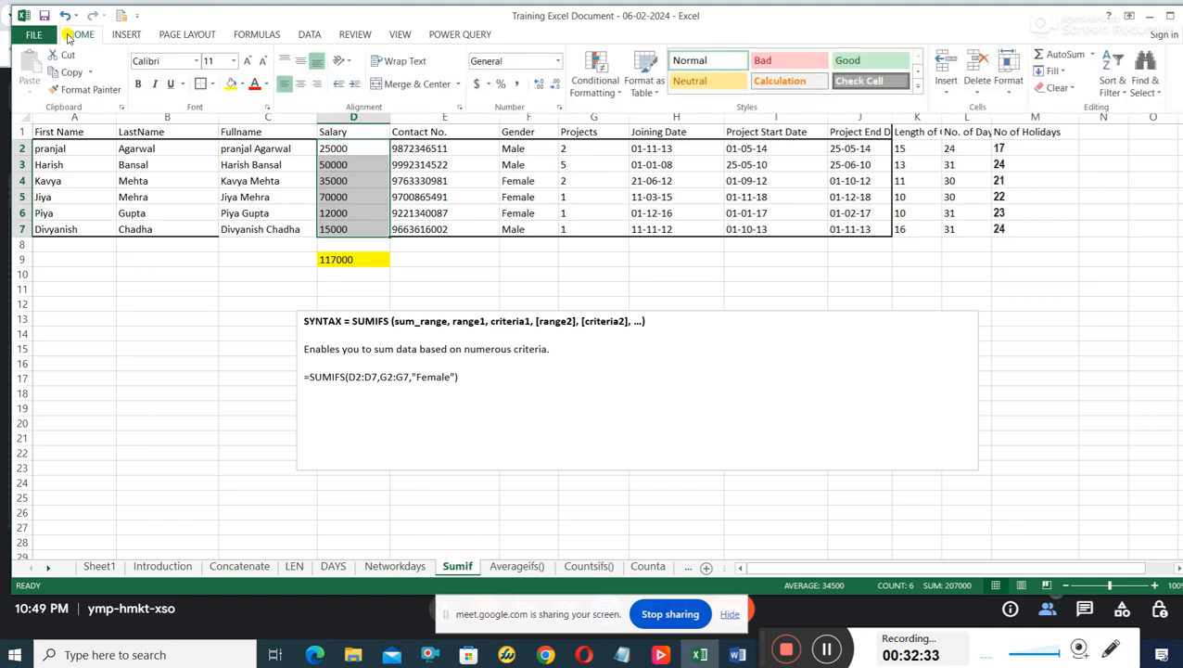
pyautogui.click(519, 86)
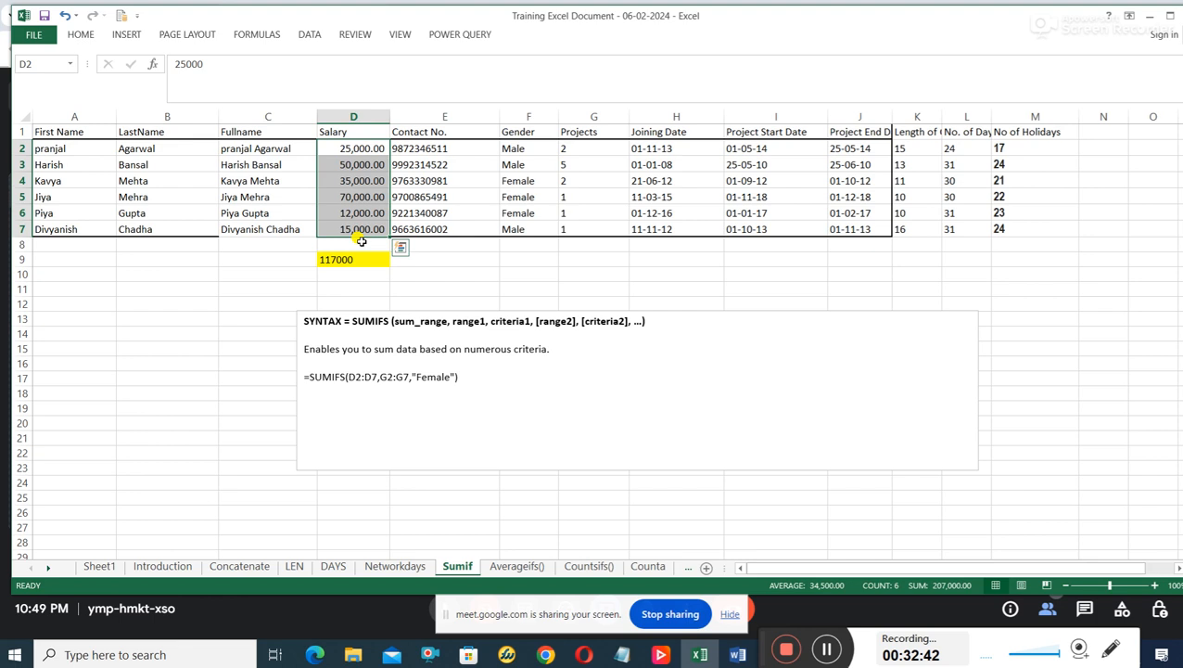
# Total the salaries in D2:D7 with AutoSum, placing the result in D8.
pyautogui.click(367, 154)
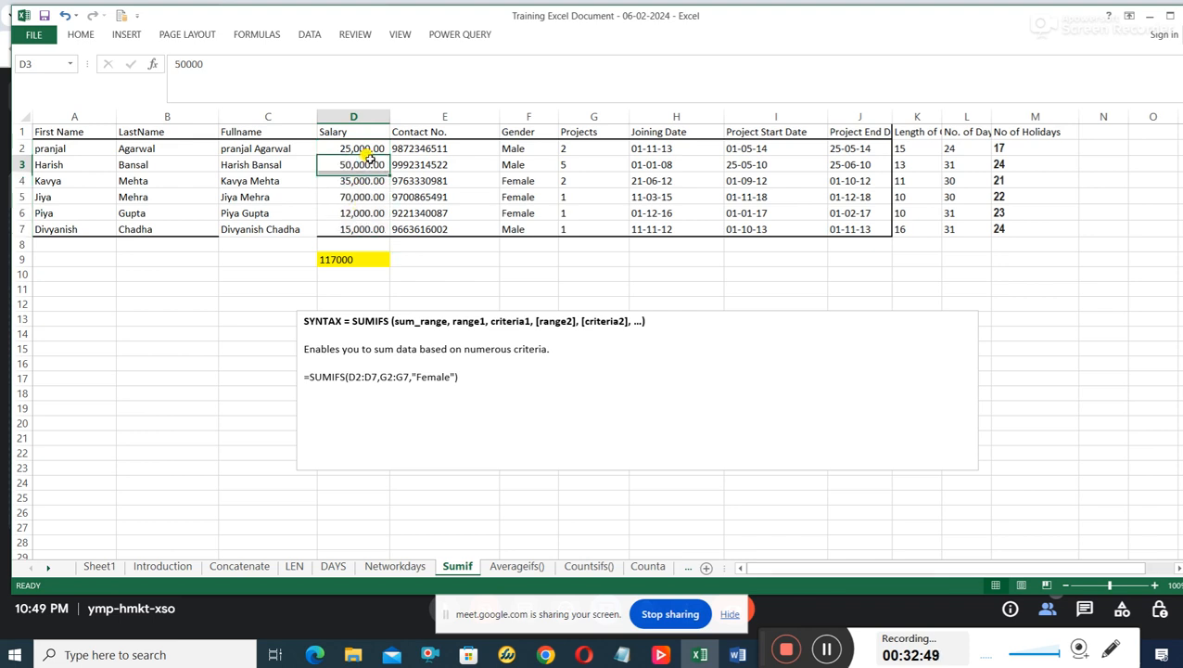
pyautogui.click(360, 167)
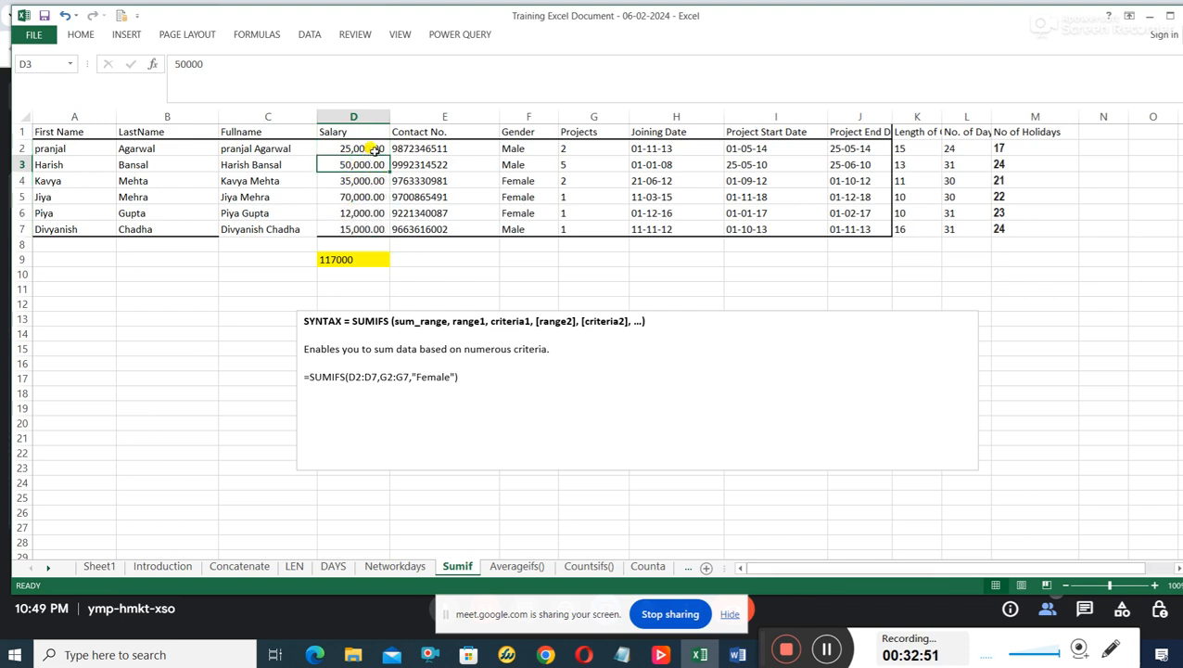
pyautogui.moveTo(367, 151); pyautogui.dragTo(361, 232)
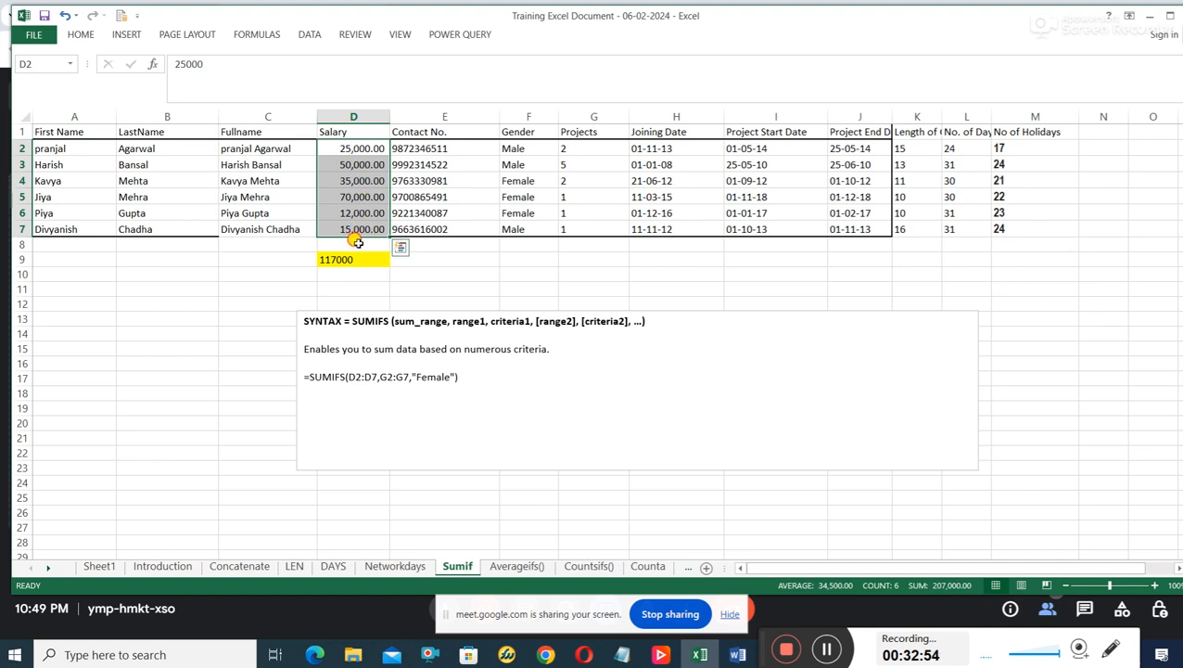
pyautogui.click(357, 242)
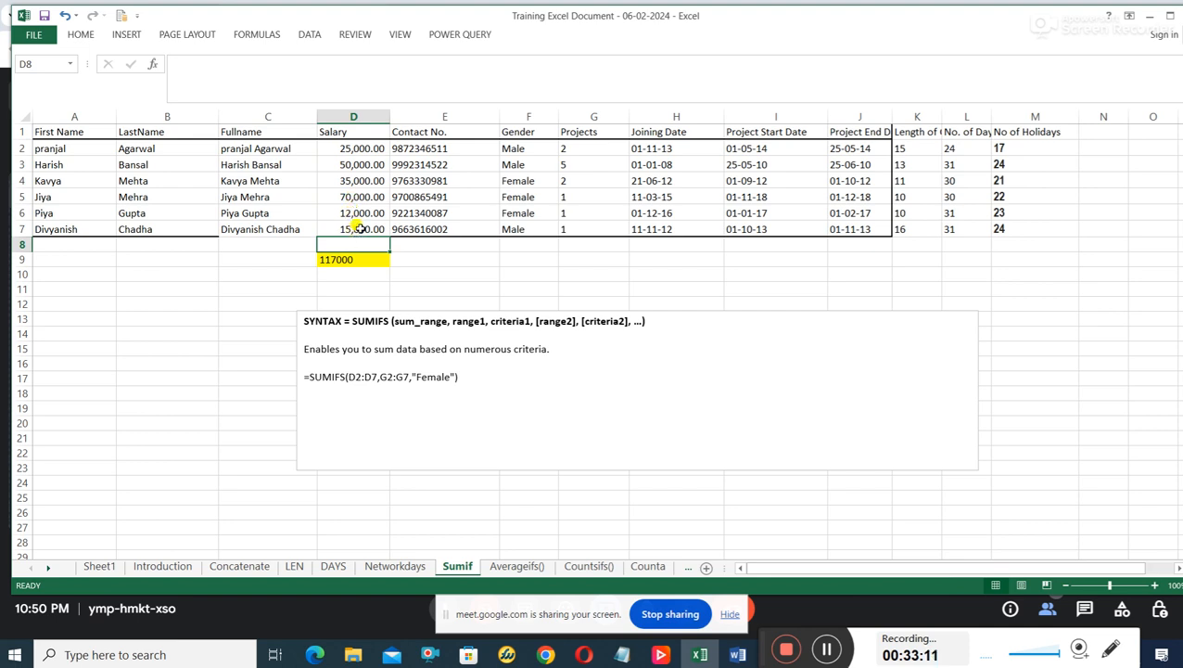
pyautogui.click(369, 148)
pyautogui.moveTo(369, 148); pyautogui.dragTo(365, 245)
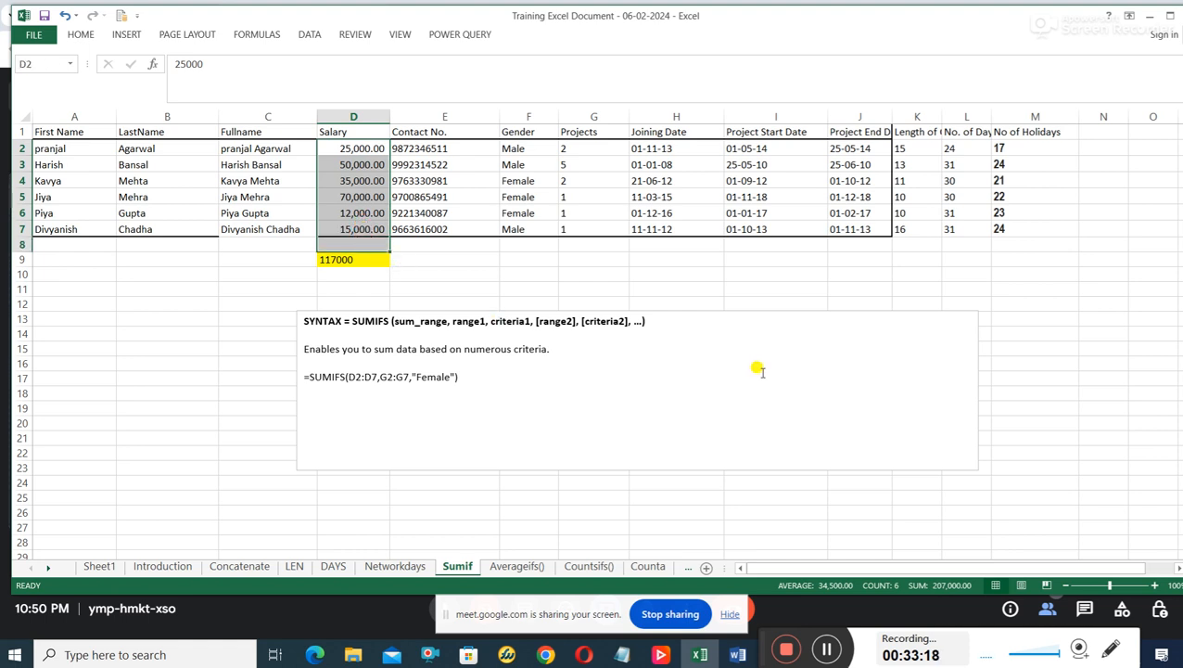
pyautogui.click(84, 39)
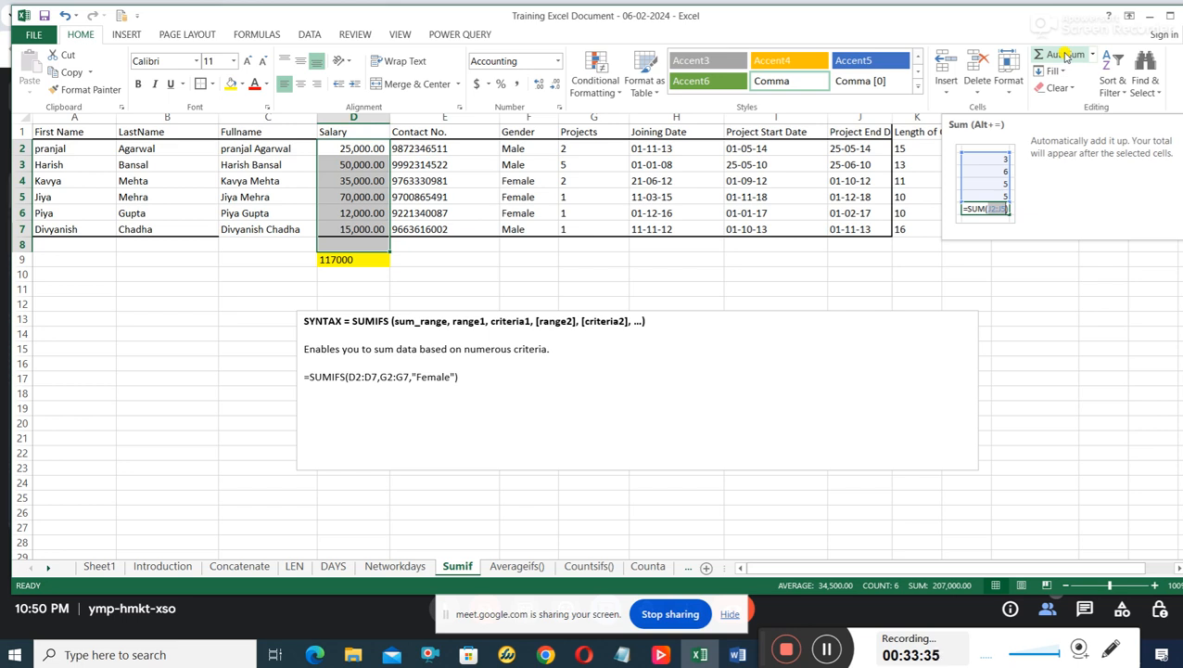
pyautogui.click(1067, 55)
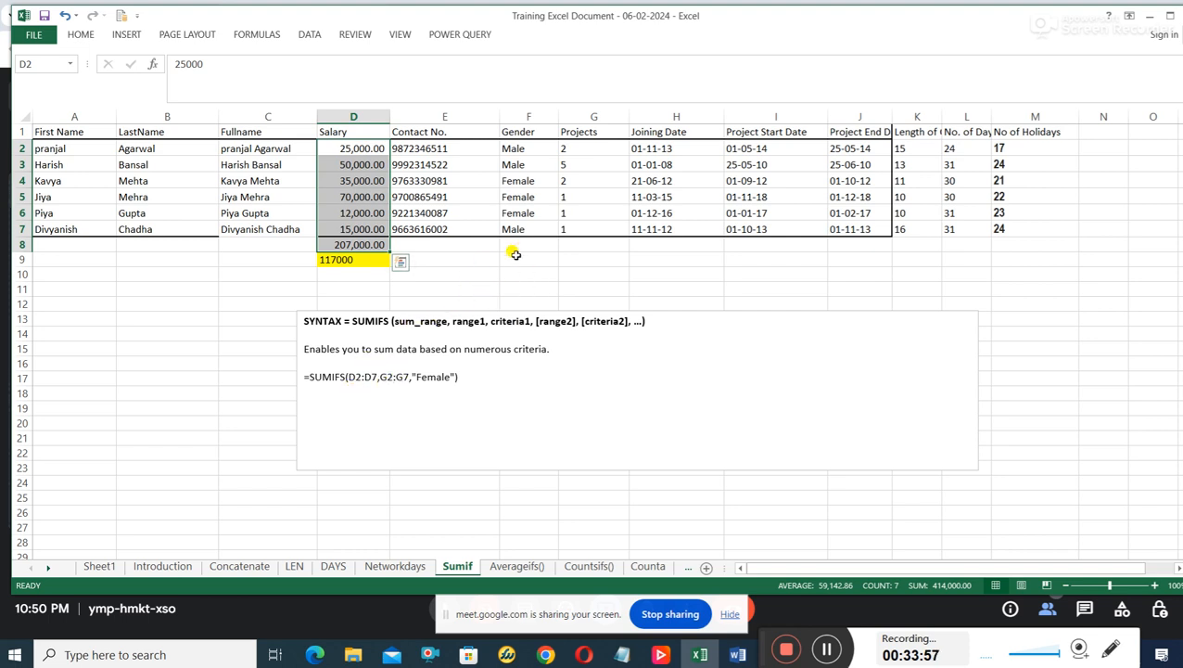
pyautogui.click(436, 289)
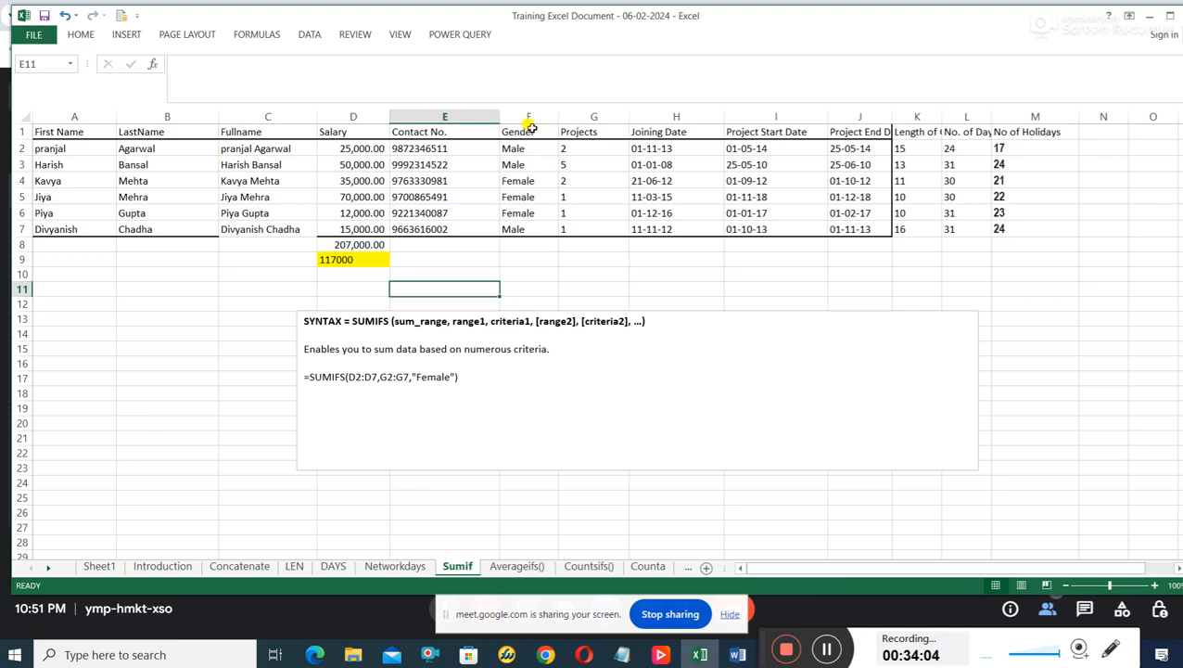
# Examine the Salary values and the Gender column, including the Female rows, as the SUMIFS sum range and criteria range.
pyautogui.moveTo(530, 121); pyautogui.dragTo(520, 209)
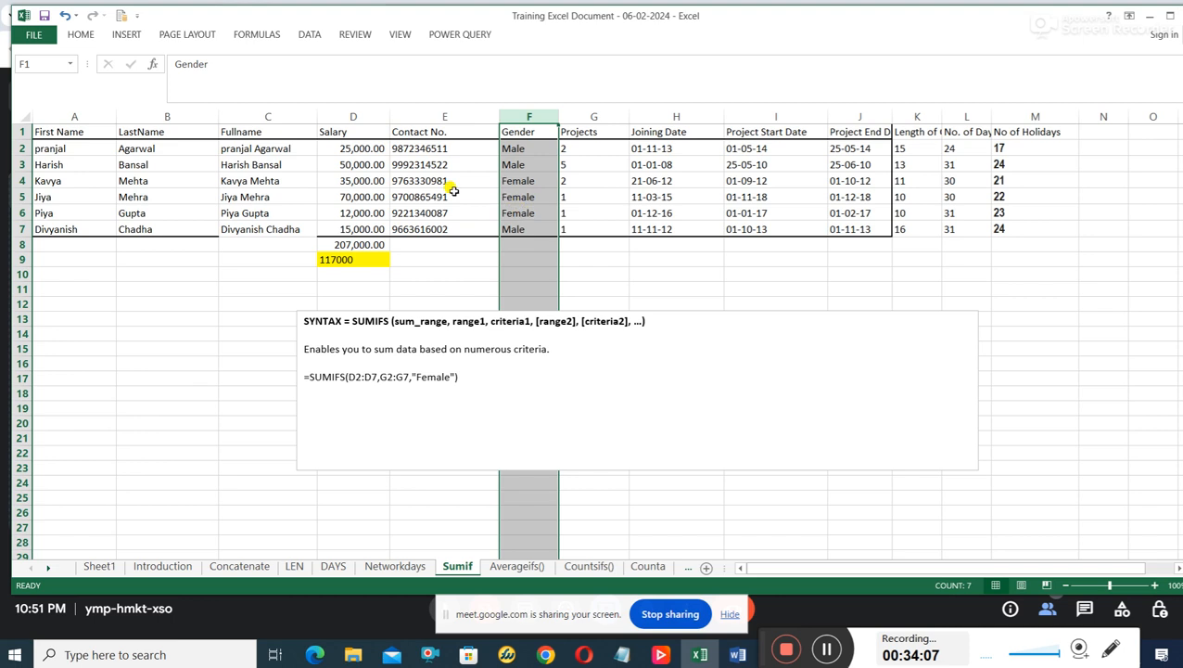
pyautogui.click(368, 146)
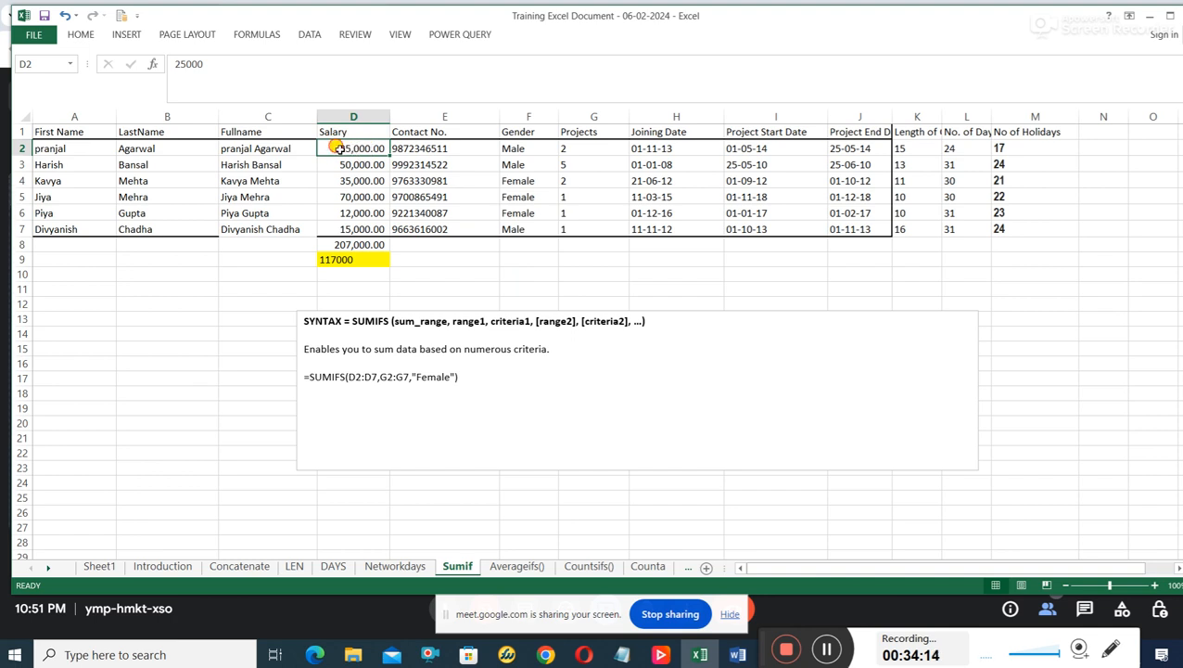
pyautogui.moveTo(339, 148); pyautogui.dragTo(352, 224)
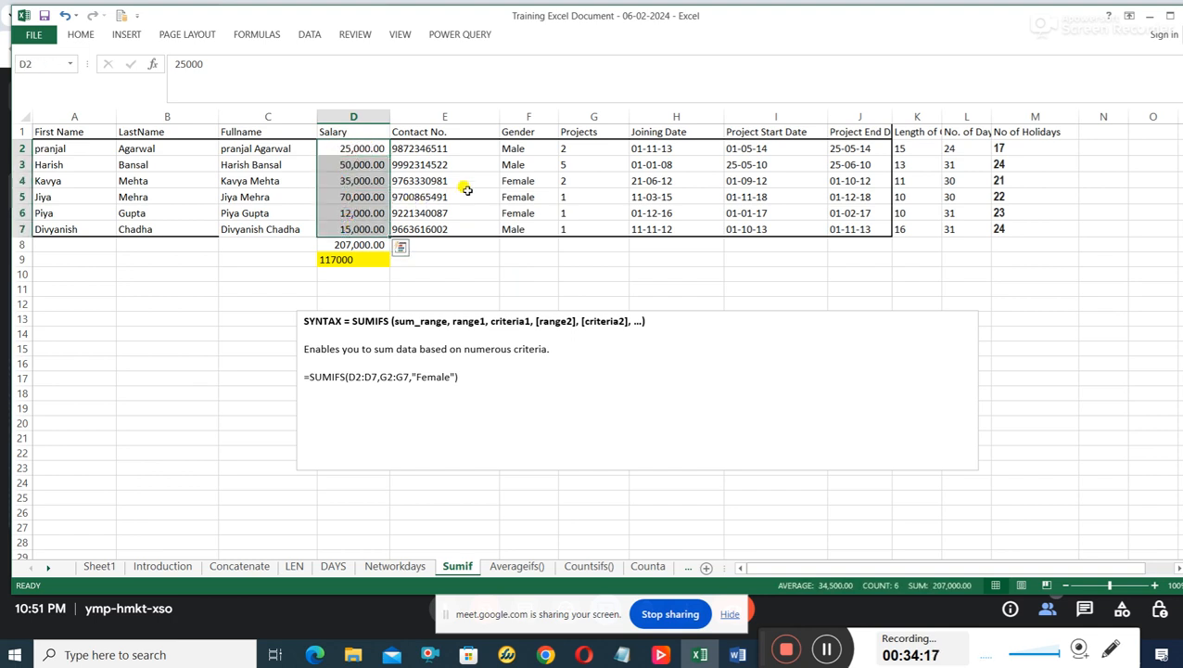
pyautogui.moveTo(529, 148); pyautogui.dragTo(537, 230)
pyautogui.click(514, 212)
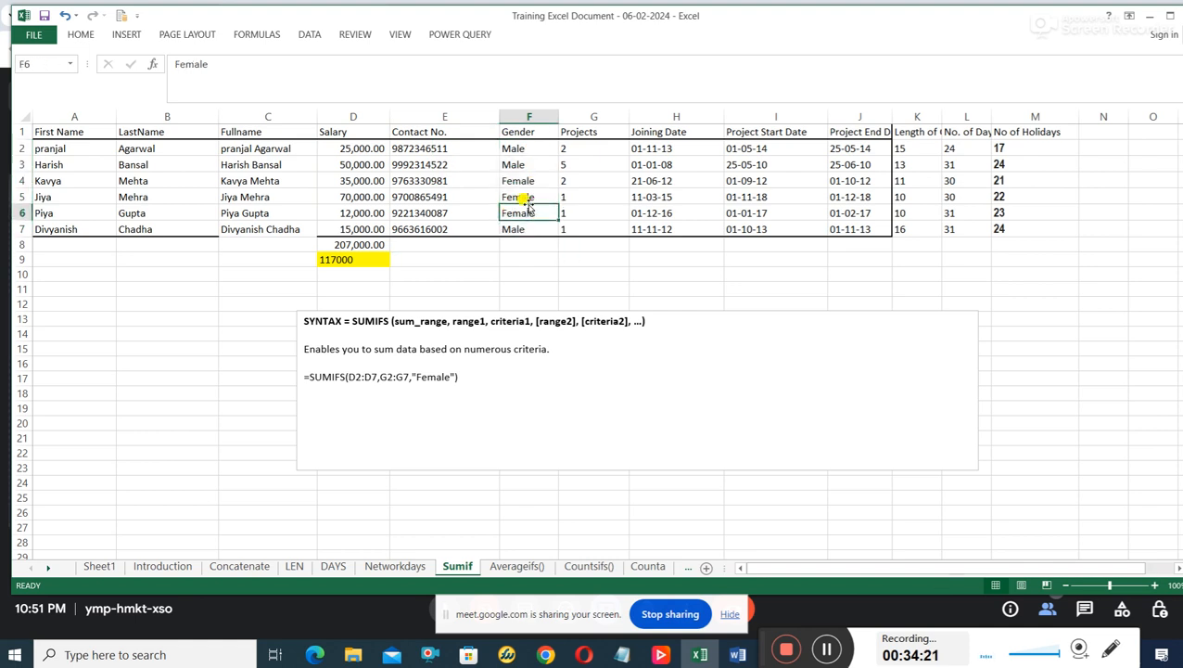
pyautogui.moveTo(529, 181); pyautogui.dragTo(534, 215)
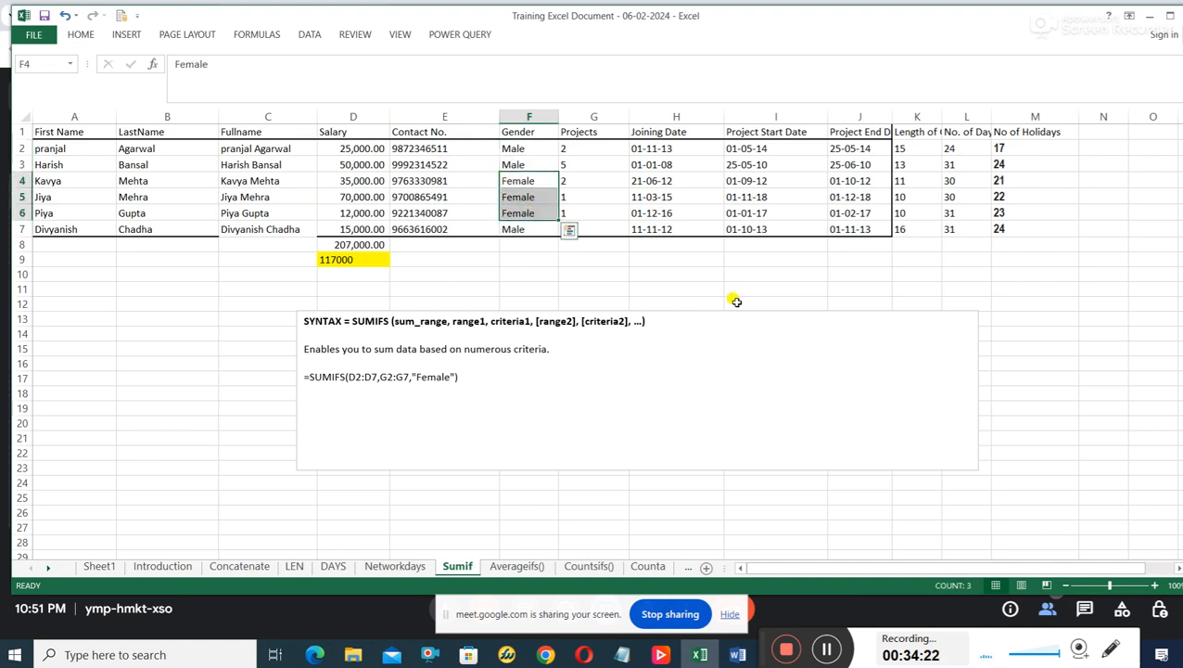
pyautogui.click(819, 323)
pyautogui.click(371, 145)
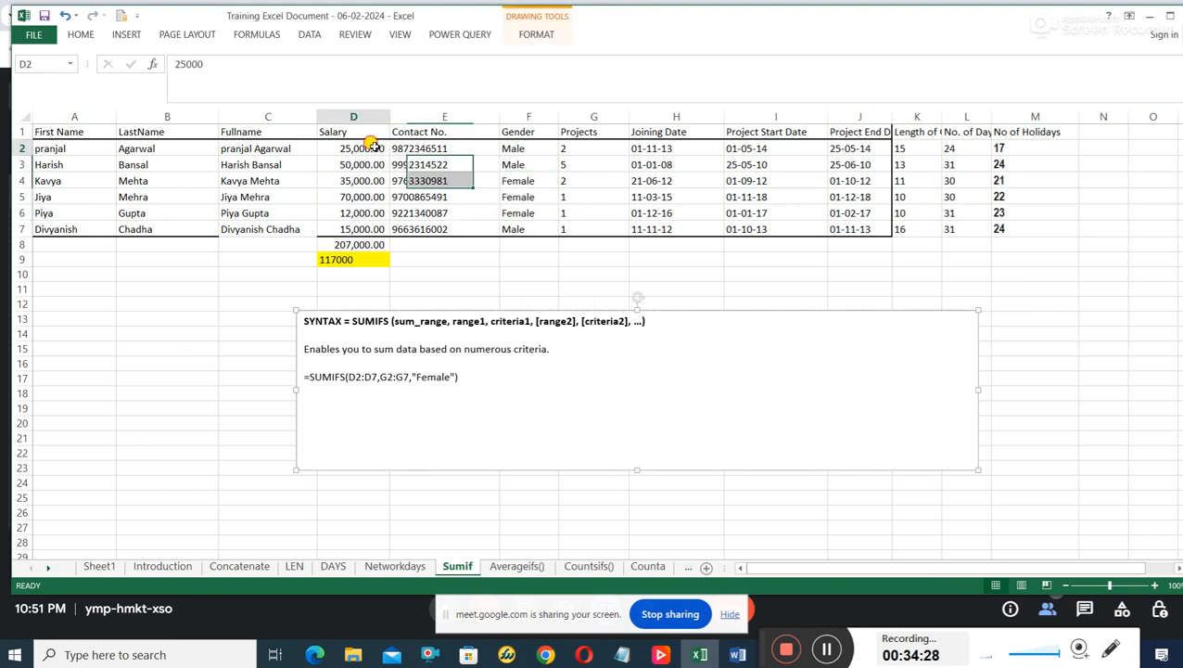
pyautogui.moveTo(371, 146); pyautogui.dragTo(357, 231)
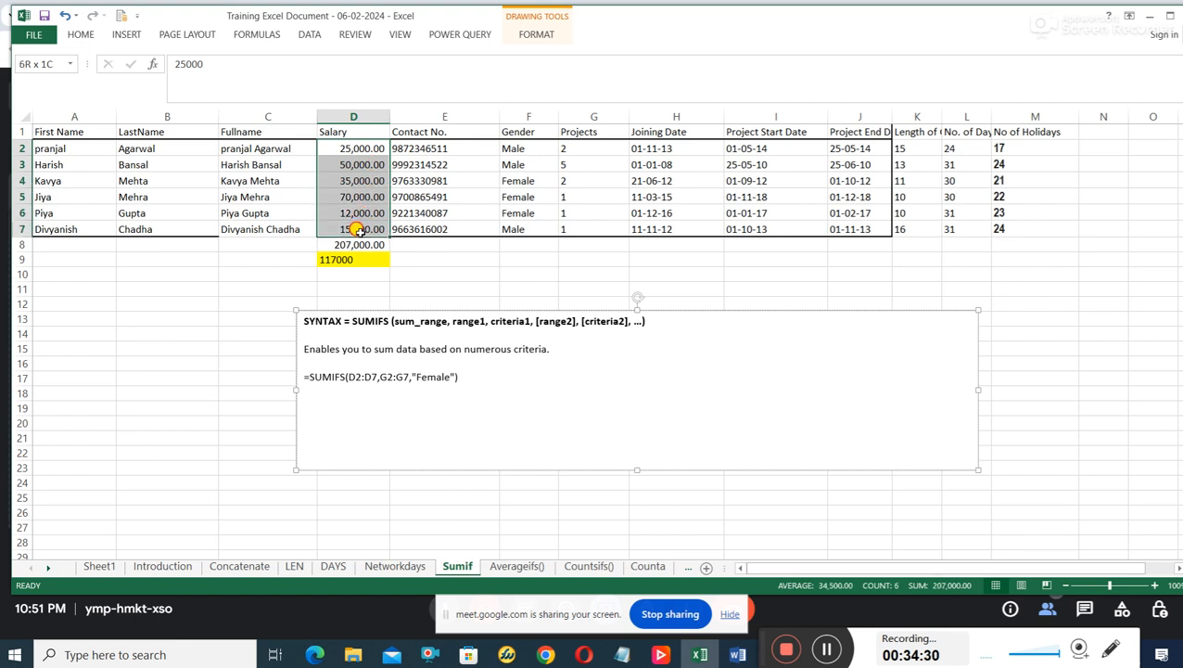
pyautogui.moveTo(525, 133); pyautogui.dragTo(510, 216)
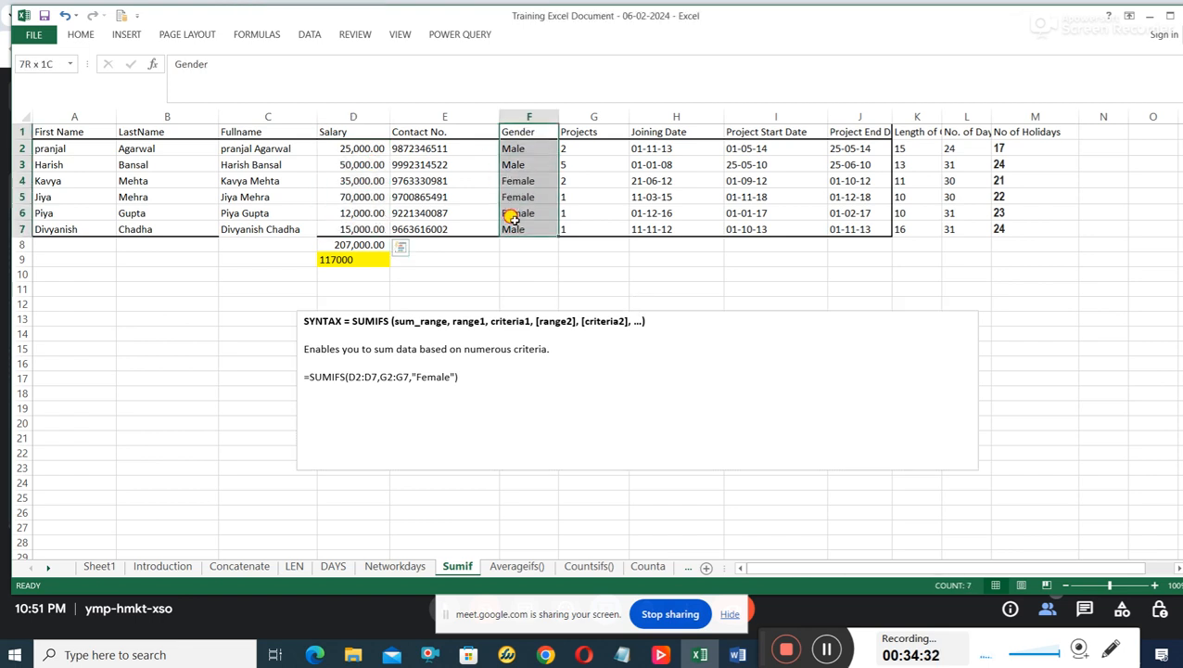
# Compare the salaries in D2:D7 with the Gender entries in F2:F7, focusing on the Female rows F4:F6.
pyautogui.click(516, 226)
pyautogui.moveTo(526, 147); pyautogui.dragTo(526, 211)
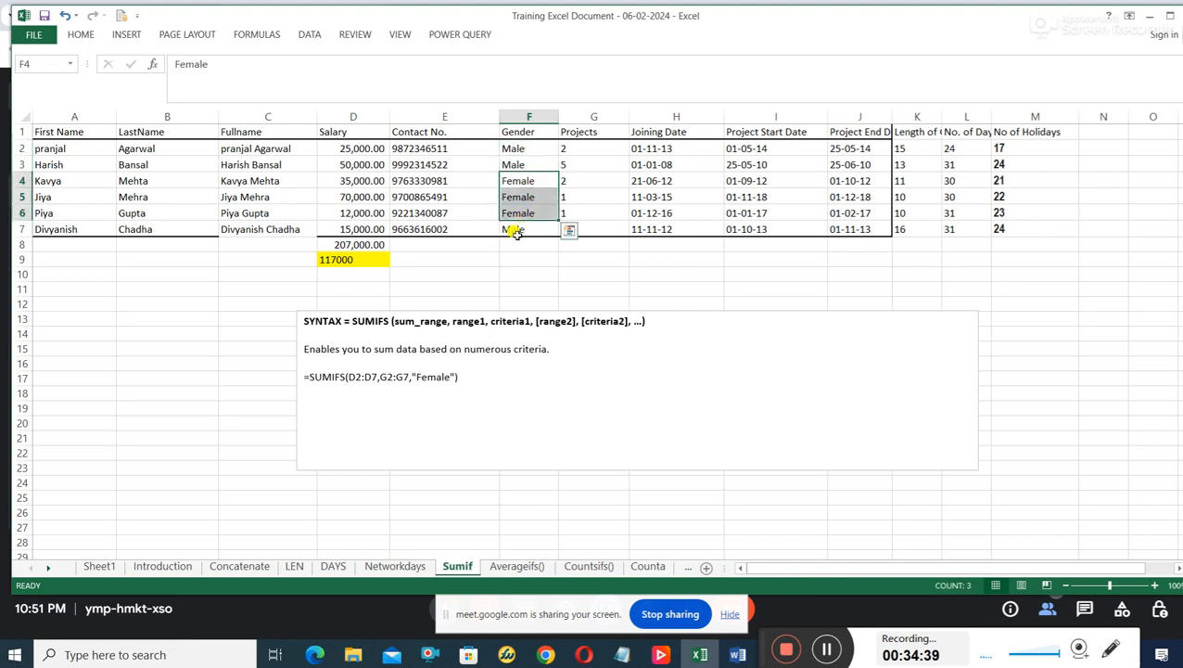
pyautogui.click(471, 209)
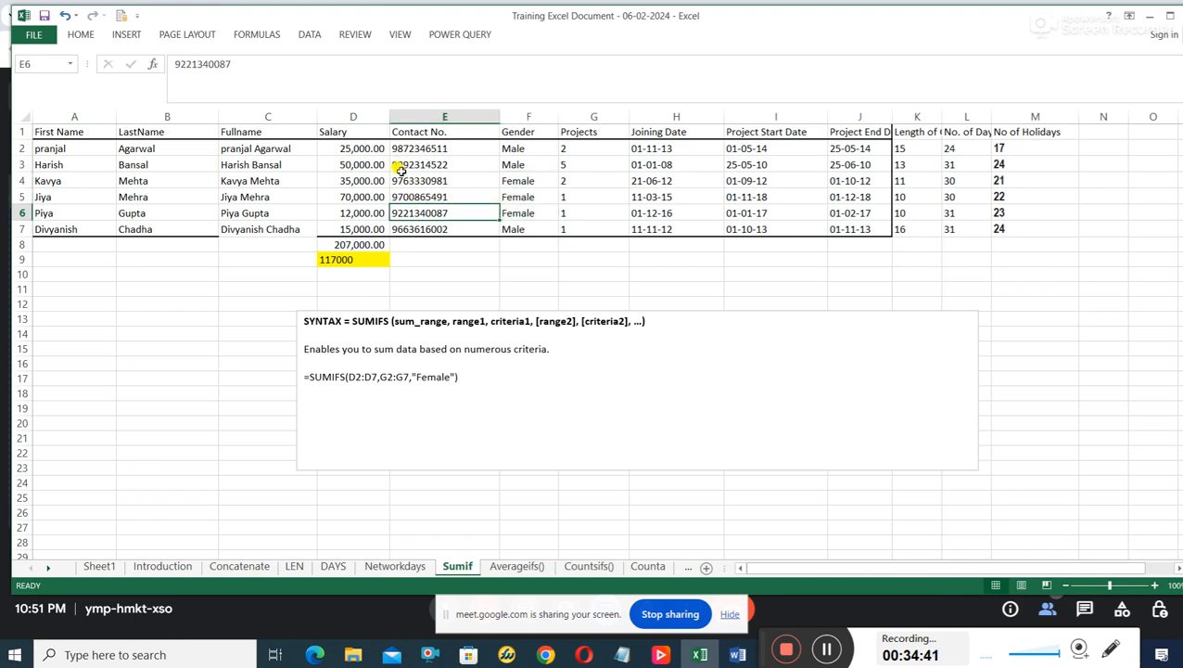
pyautogui.moveTo(374, 149); pyautogui.dragTo(371, 225)
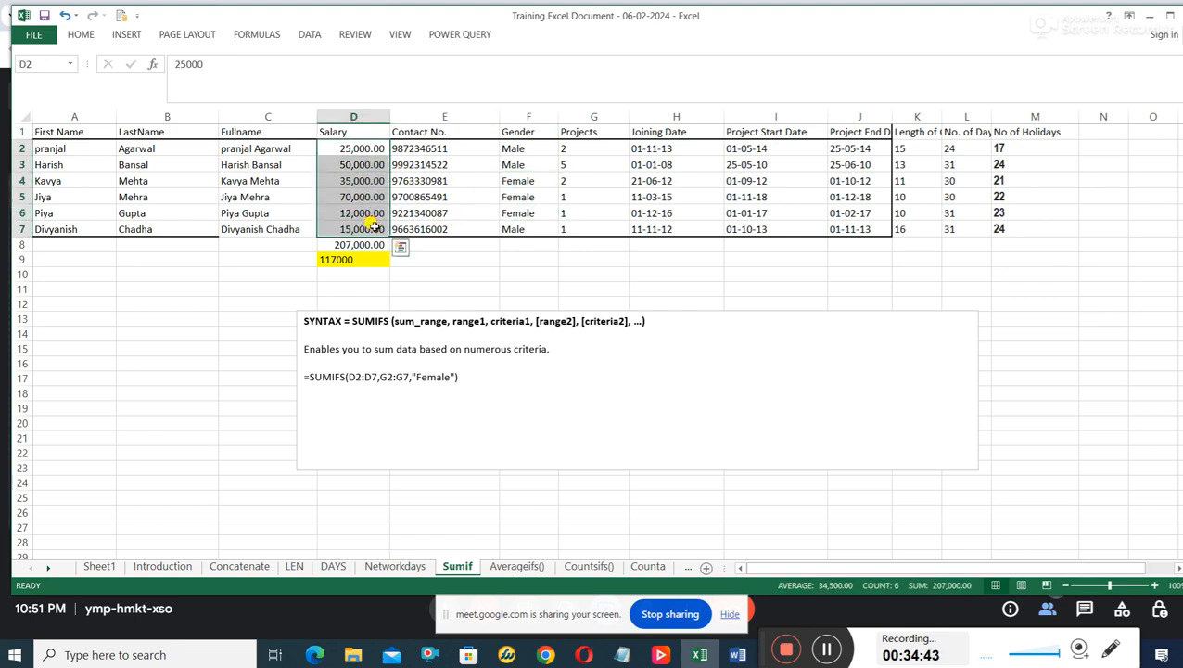
pyautogui.moveTo(518, 180); pyautogui.dragTo(525, 210)
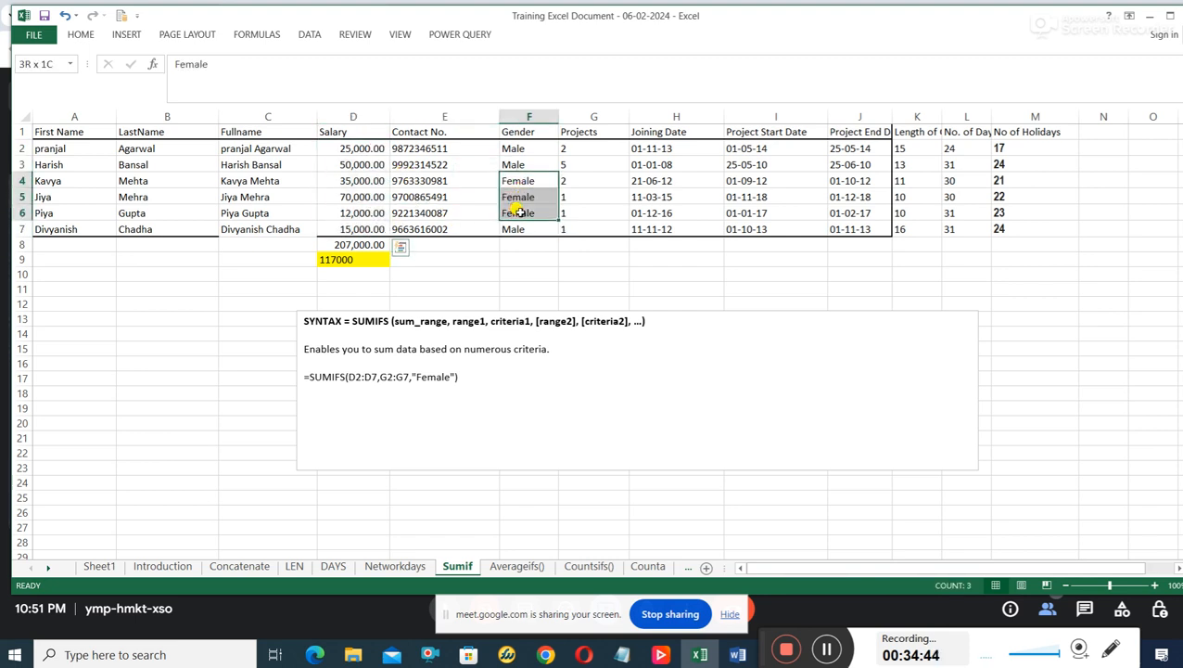
pyautogui.click(552, 273)
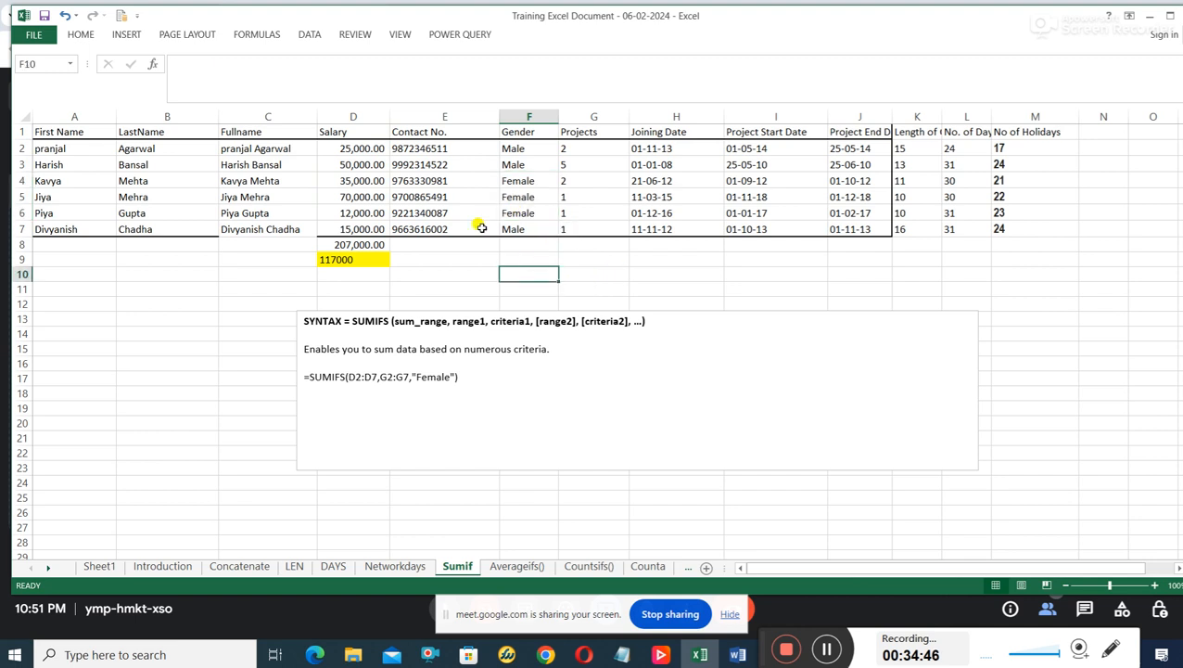
pyautogui.moveTo(376, 146); pyautogui.dragTo(375, 228)
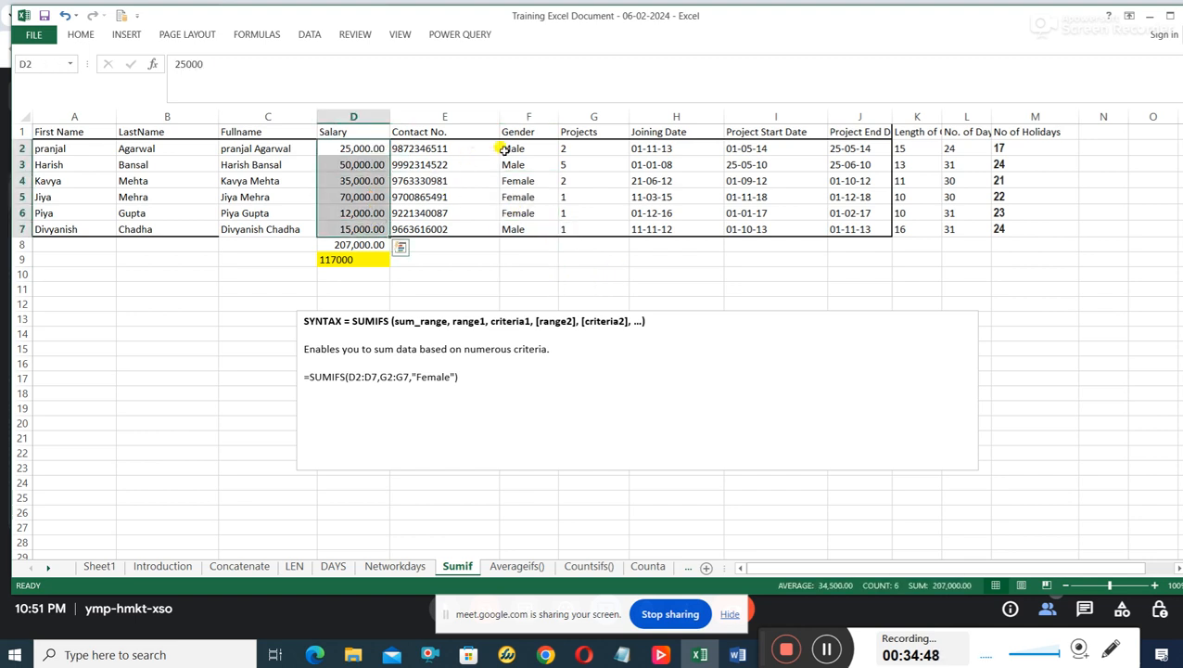
pyautogui.moveTo(508, 148); pyautogui.dragTo(512, 226)
pyautogui.click(540, 282)
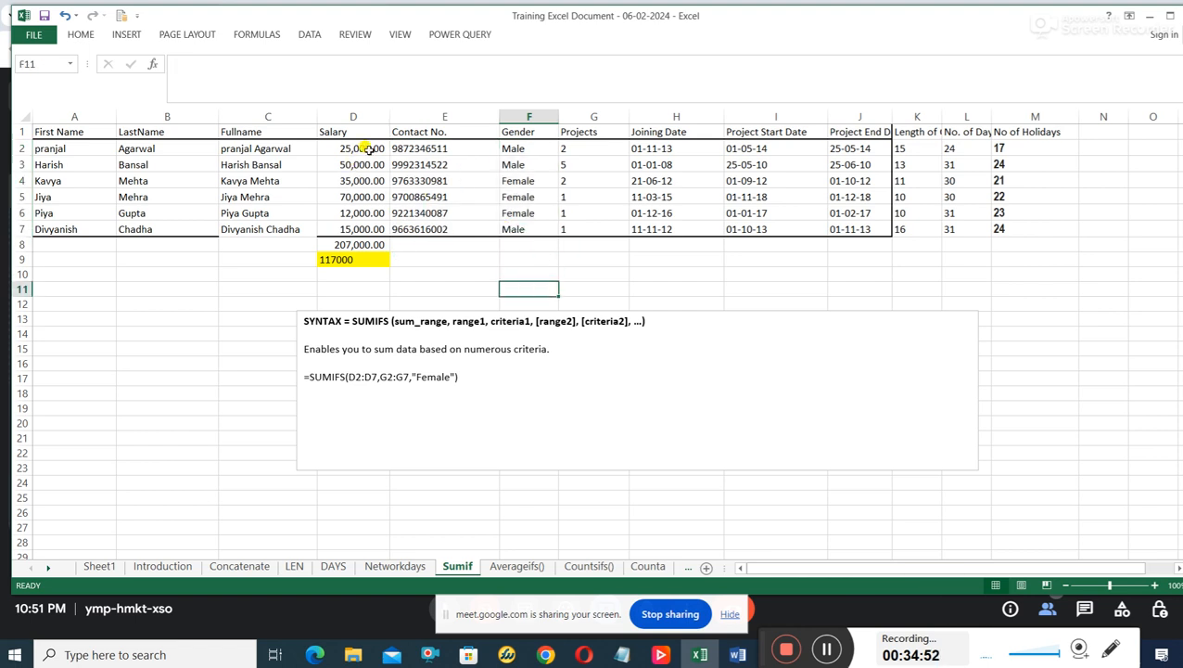
# Examine the salaries in D2:D7 together with the total formula in D8.
pyautogui.moveTo(367, 149); pyautogui.dragTo(364, 227)
pyautogui.click(355, 243)
pyautogui.moveTo(363, 148); pyautogui.dragTo(361, 239)
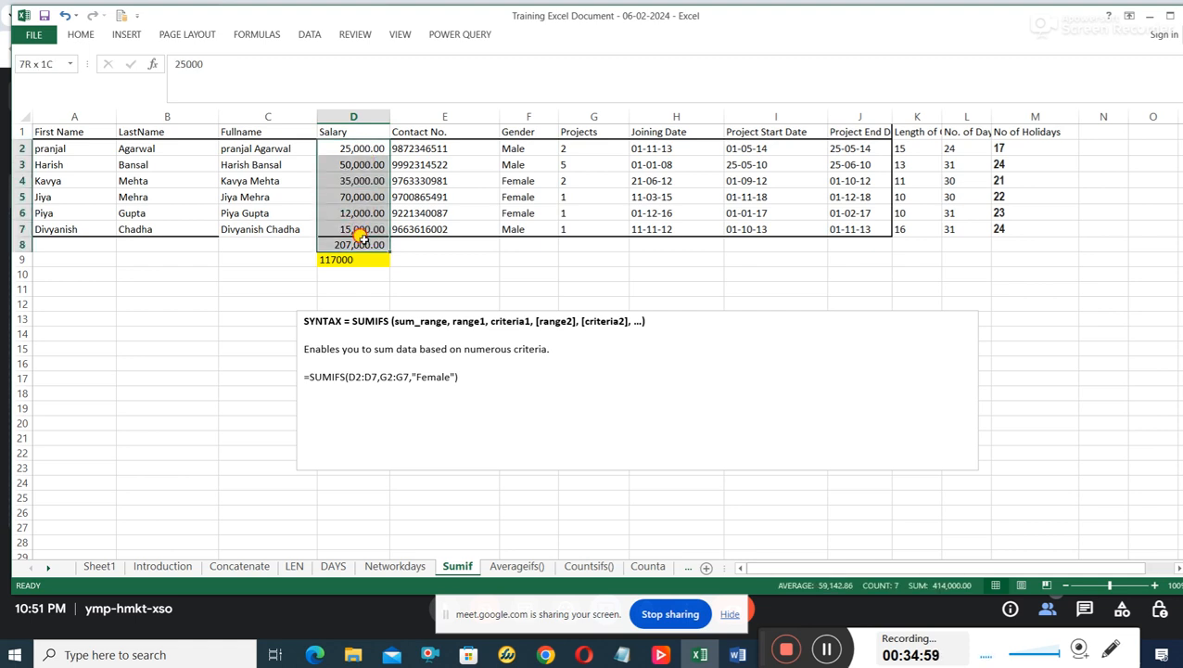
pyautogui.moveTo(361, 238); pyautogui.dragTo(361, 238)
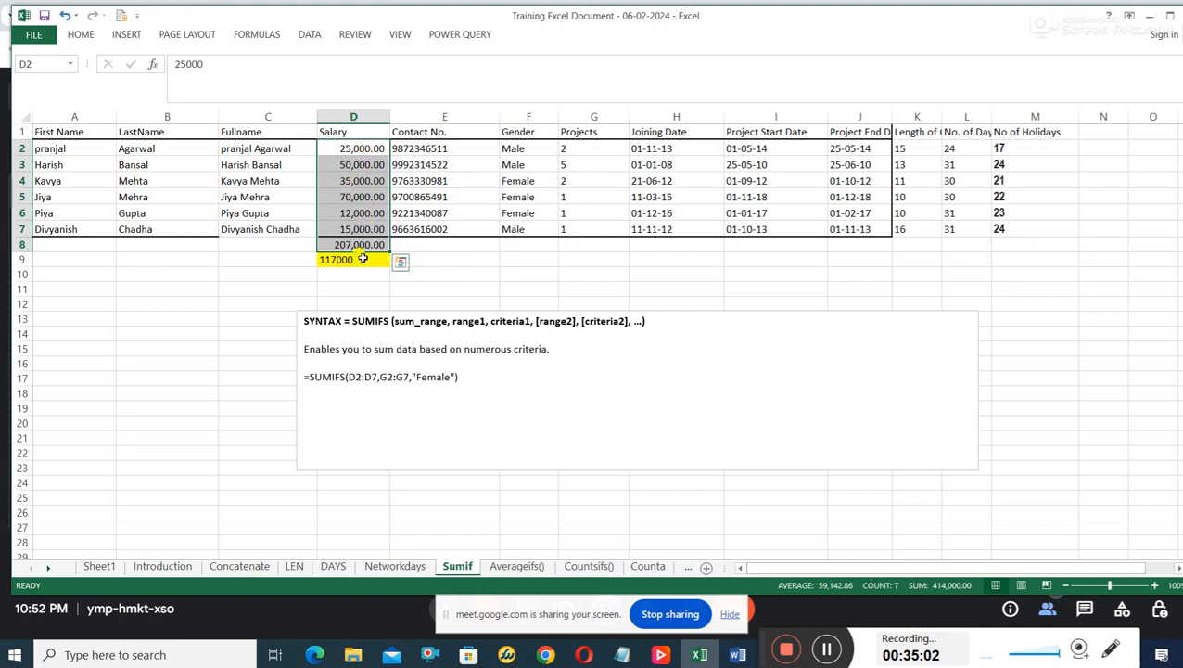
pyautogui.click(397, 257)
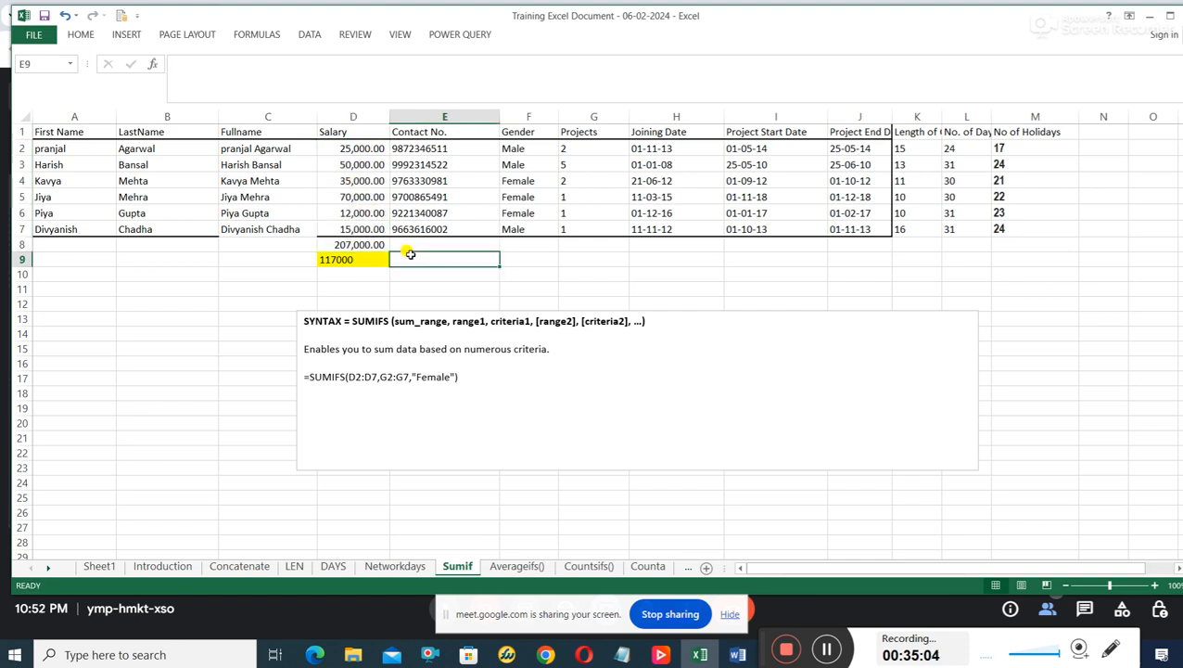
pyautogui.click(373, 247)
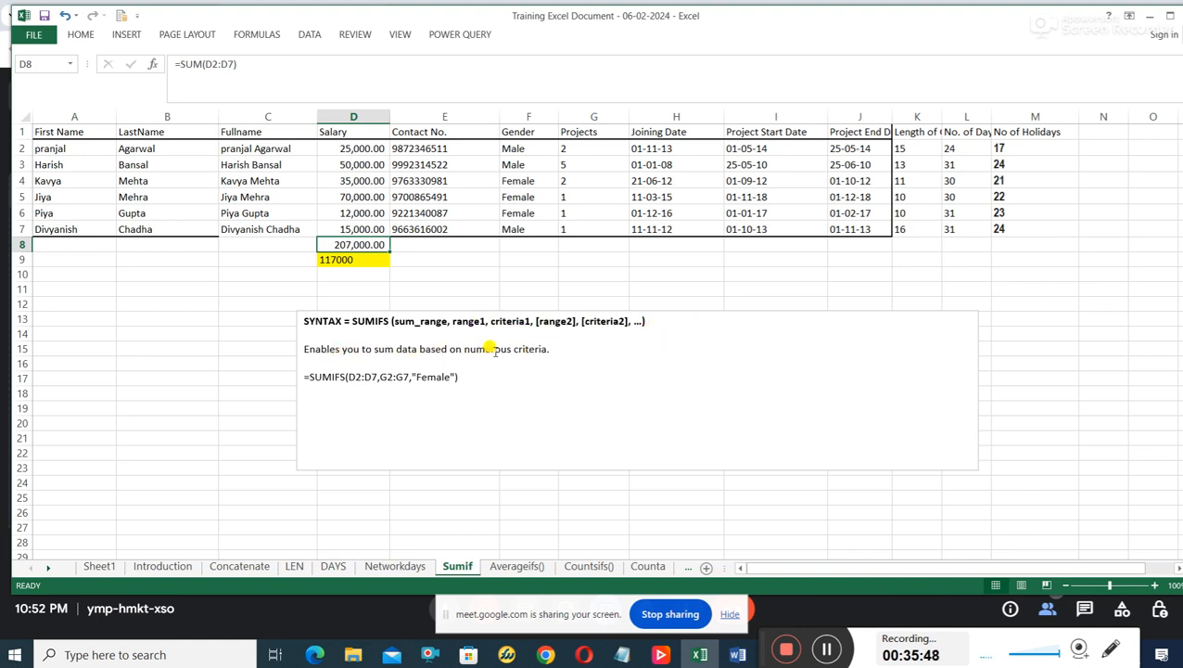
# Review the SUMIFS example in the syntax text box against the Salary range, the Gender column and its Female rows.
pyautogui.click(549, 348)
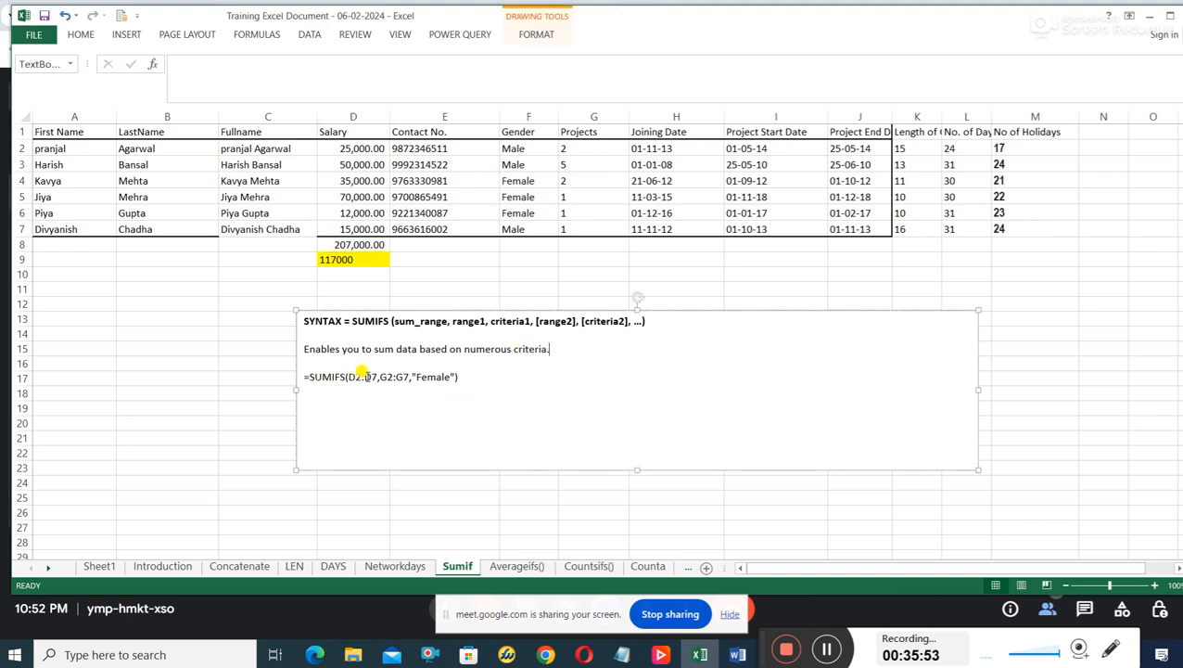
pyautogui.moveTo(377, 377); pyautogui.dragTo(356, 377)
pyautogui.moveTo(357, 148); pyautogui.dragTo(357, 212)
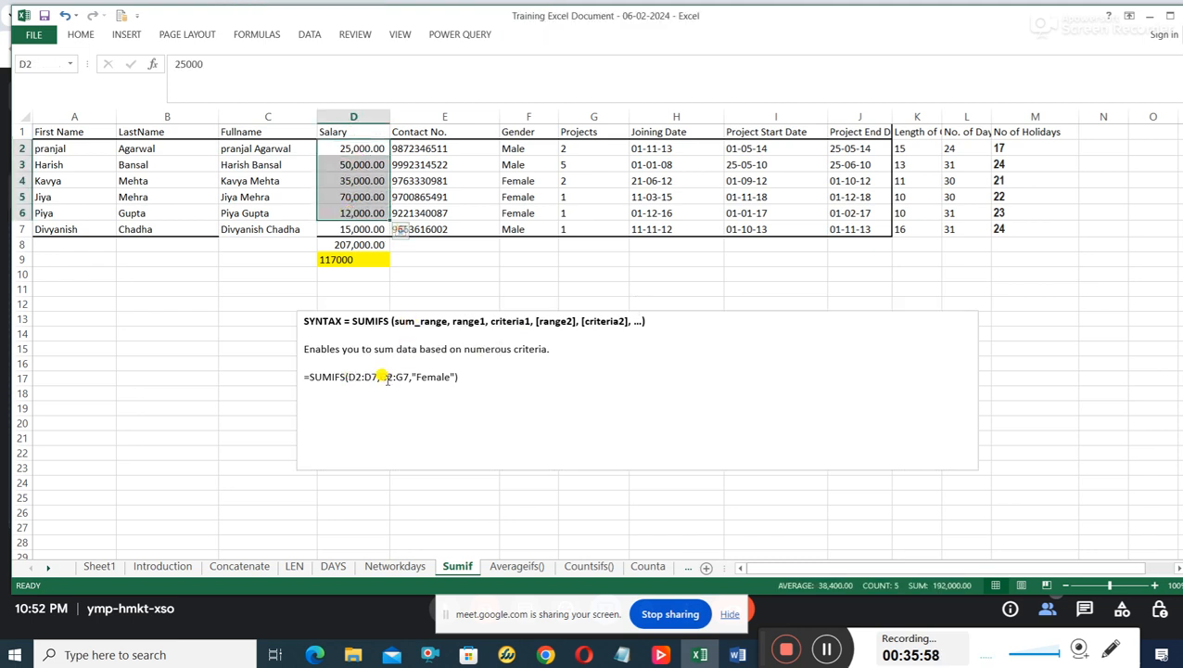
pyautogui.moveTo(387, 377); pyautogui.dragTo(409, 376)
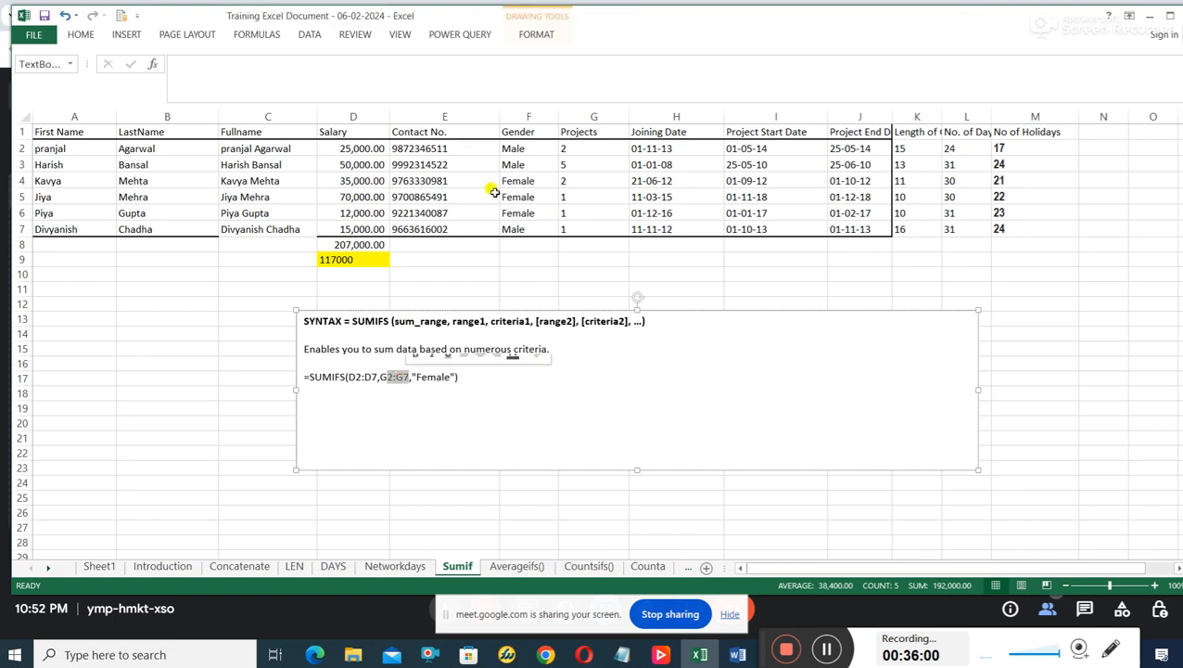
pyautogui.moveTo(538, 132); pyautogui.dragTo(529, 212)
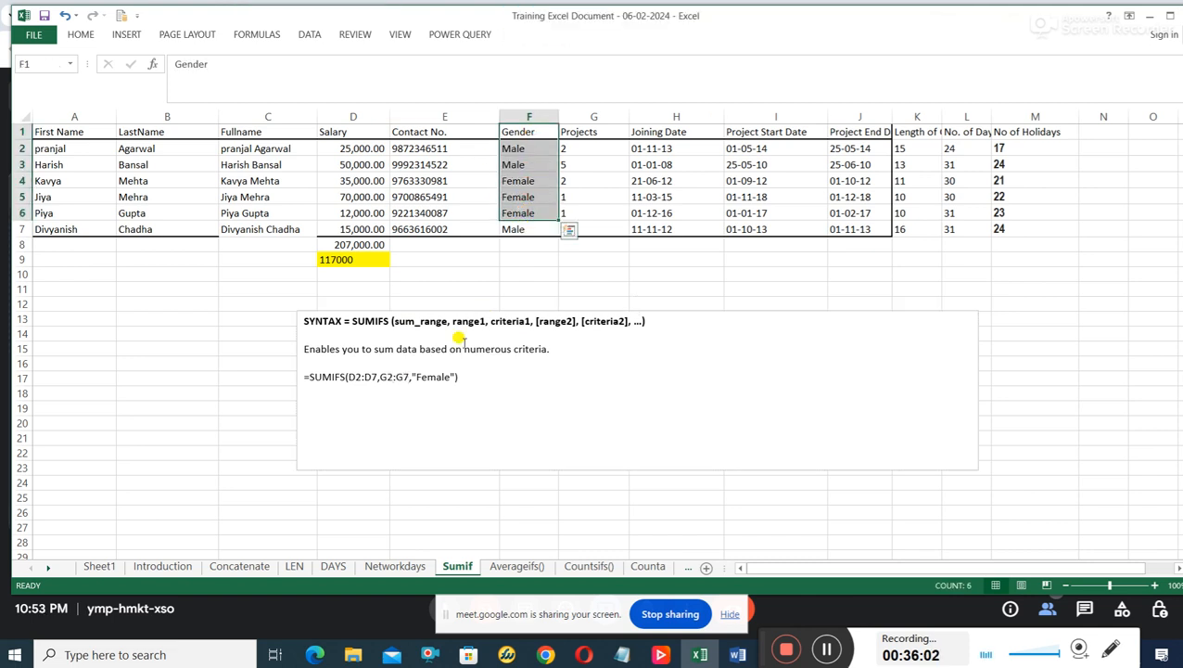
pyautogui.click(443, 376)
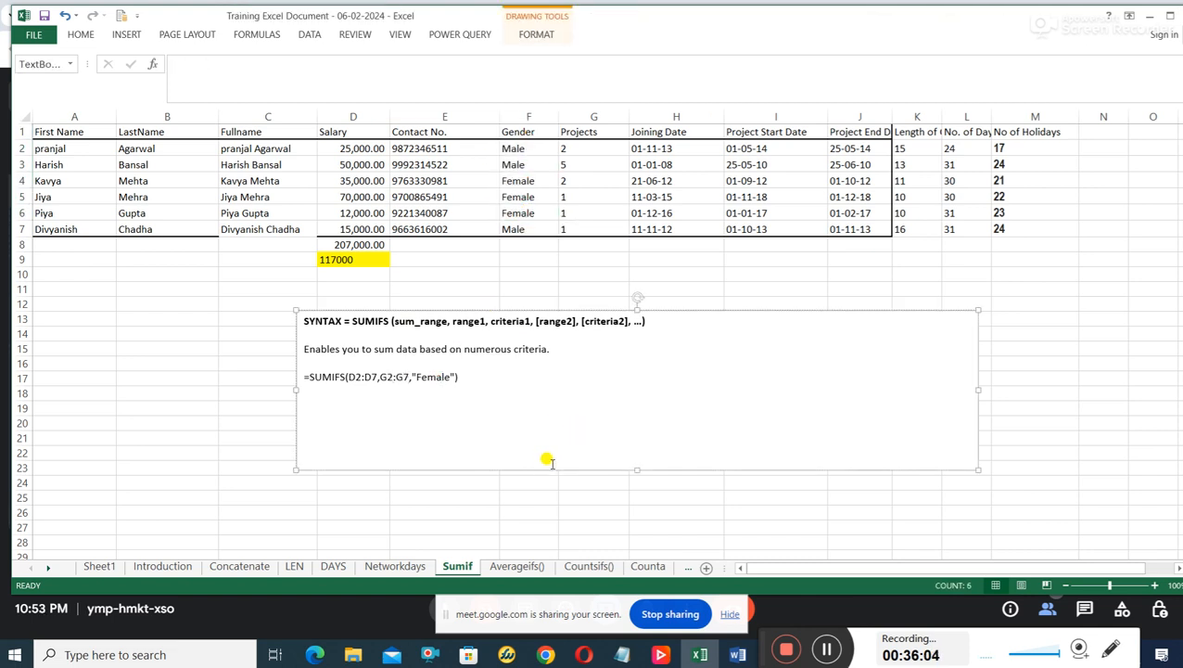
pyautogui.moveTo(374, 146); pyautogui.dragTo(364, 223)
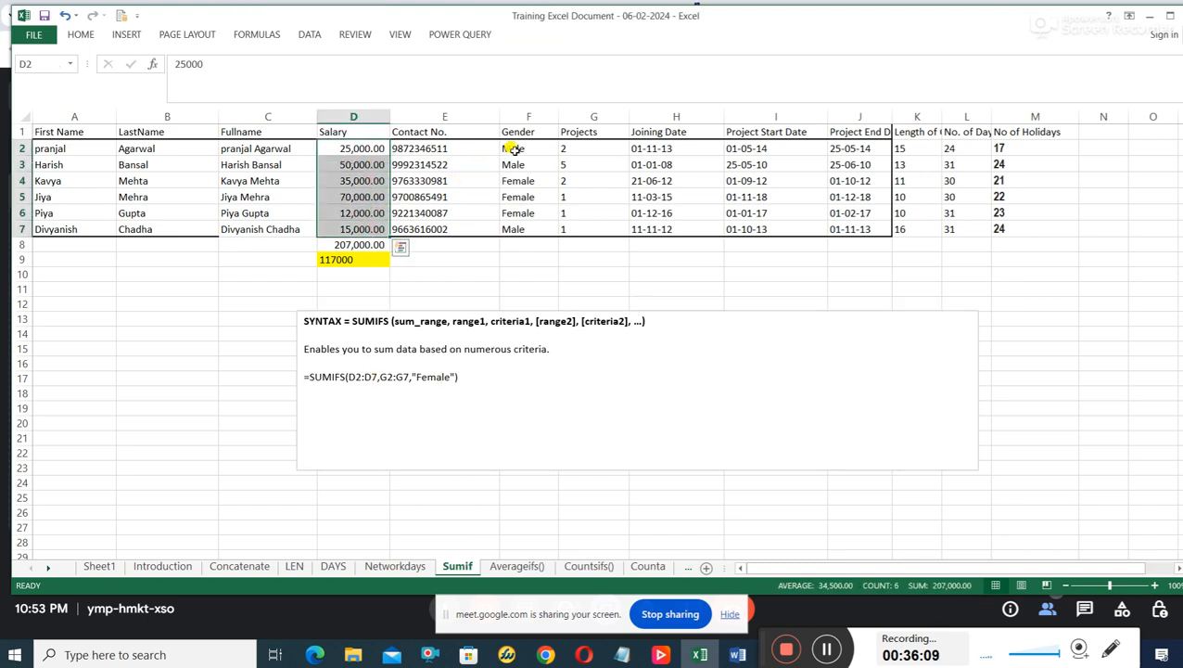
pyautogui.moveTo(515, 134); pyautogui.dragTo(516, 226)
pyautogui.click(519, 213)
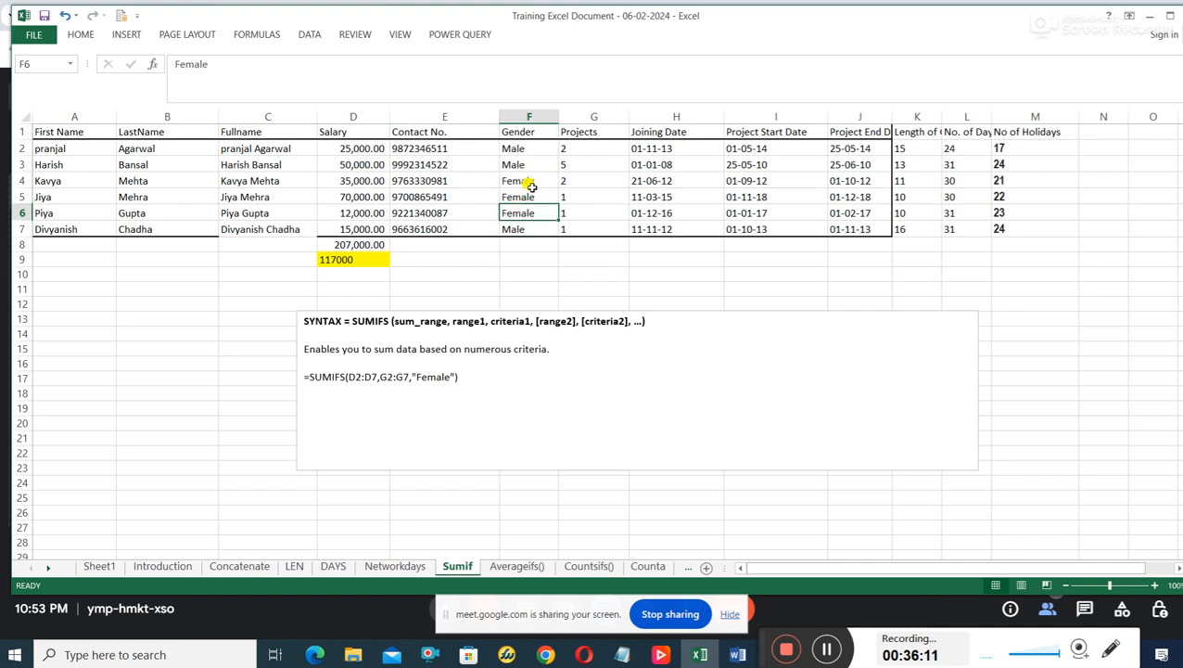
pyautogui.moveTo(534, 182); pyautogui.dragTo(528, 212)
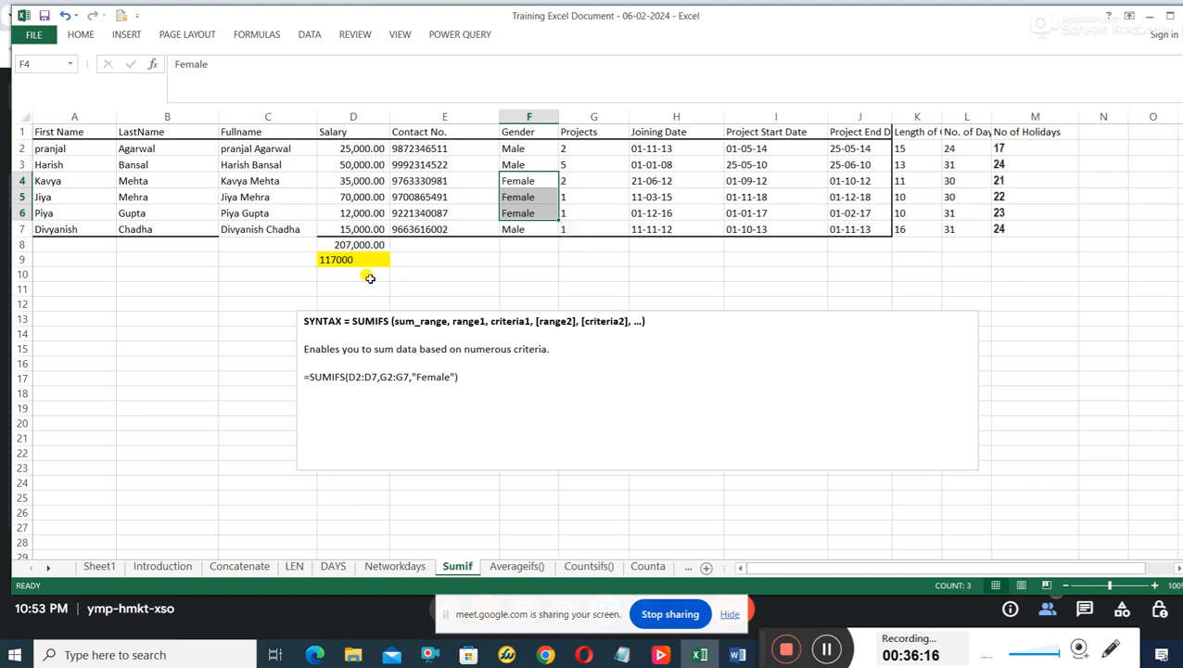
pyautogui.click(367, 277)
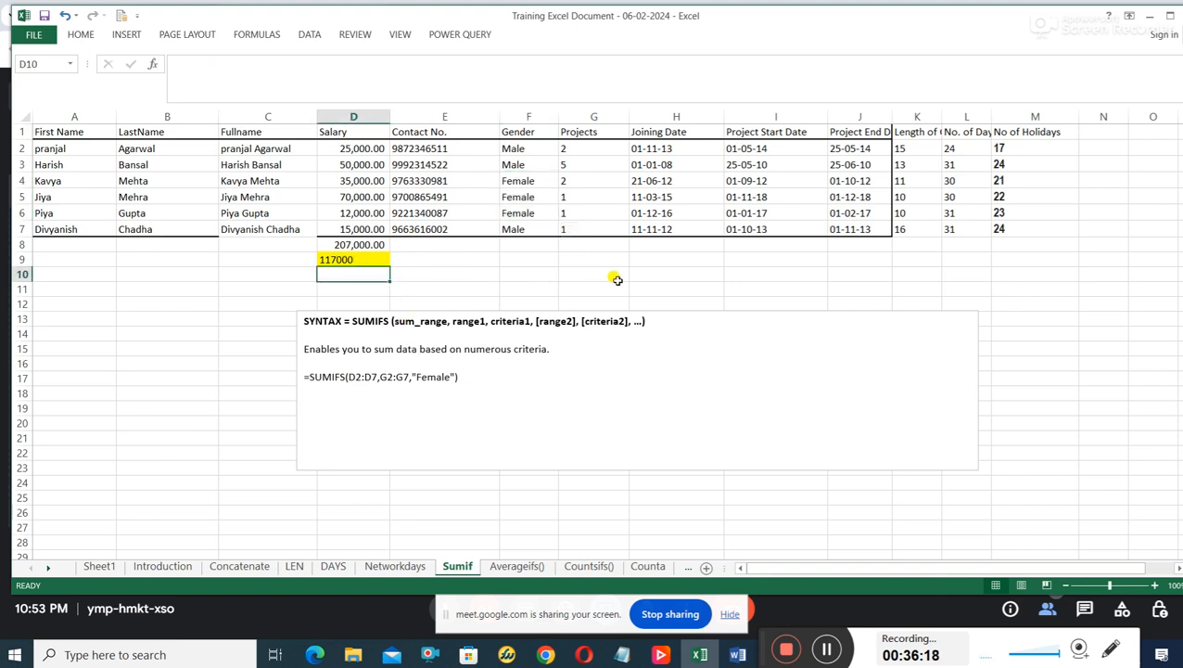
# Copy the example formula =SUMIFS(D2:D7,G2:G7,"Female") from the syntax text box into cell E10.
pyautogui.click(452, 277)
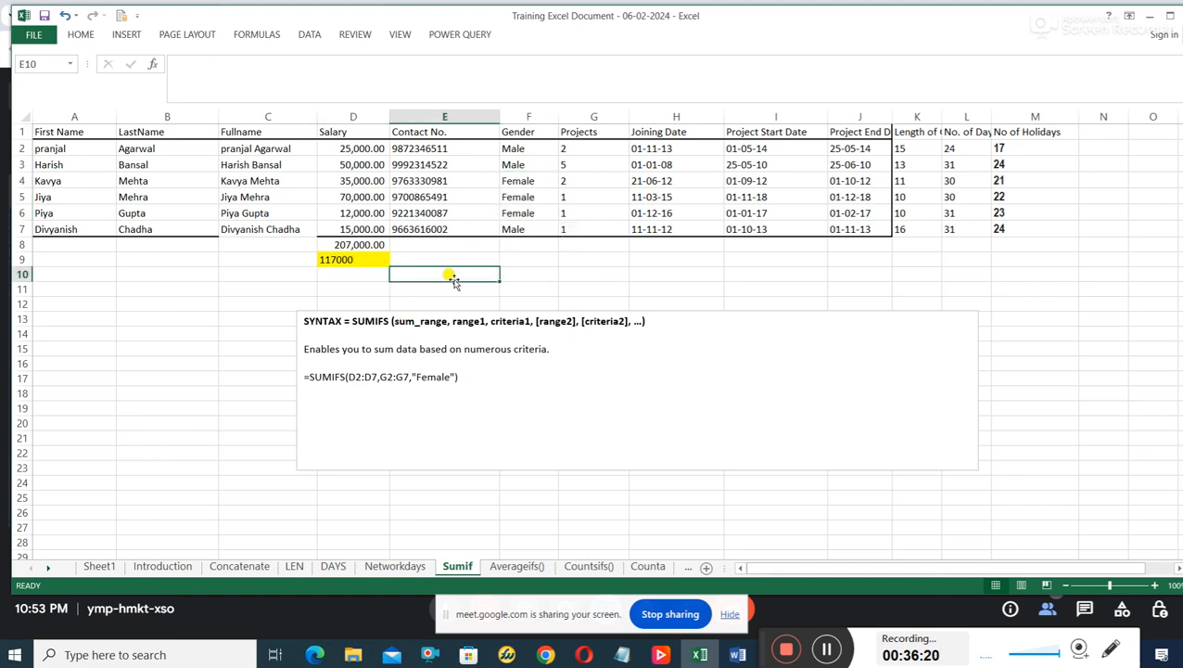
pyautogui.write('=')
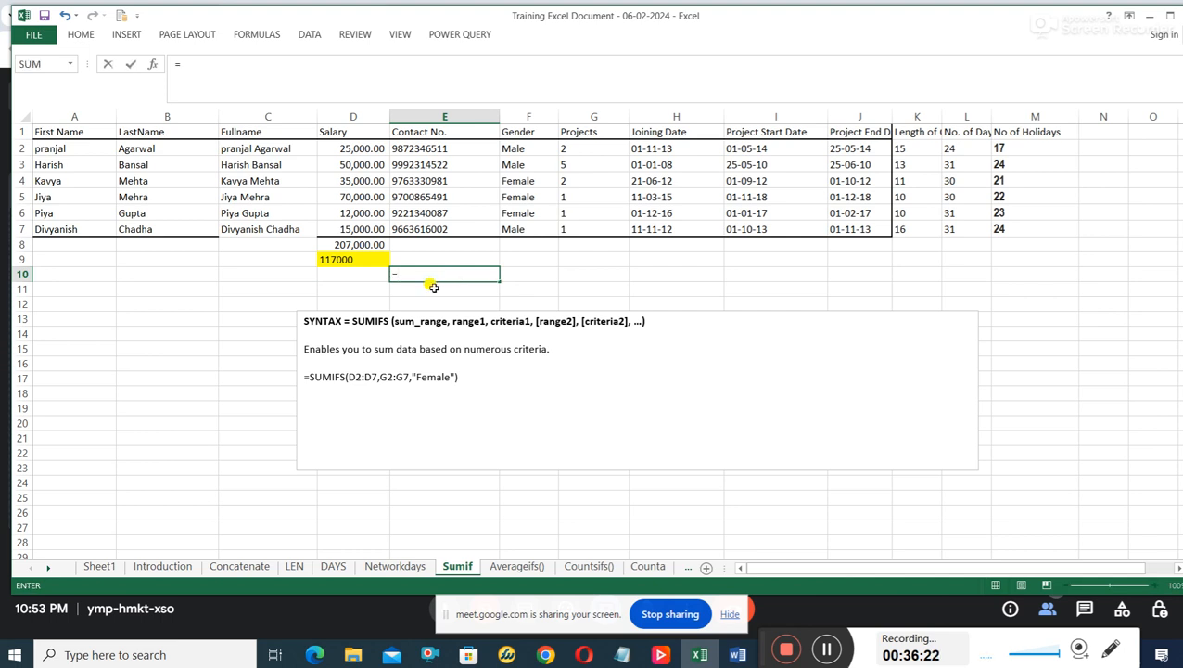
pyautogui.moveTo(461, 378); pyautogui.dragTo(304, 375)
pyautogui.rightClick(318, 377)
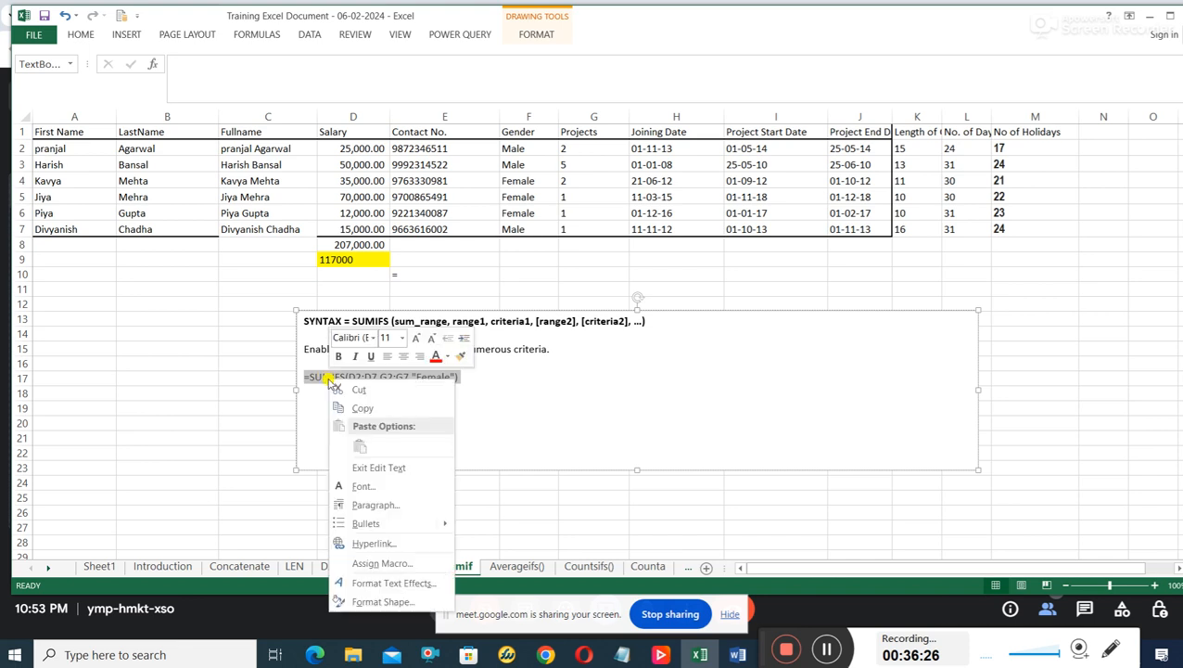
pyautogui.click(374, 409)
pyautogui.click(412, 276)
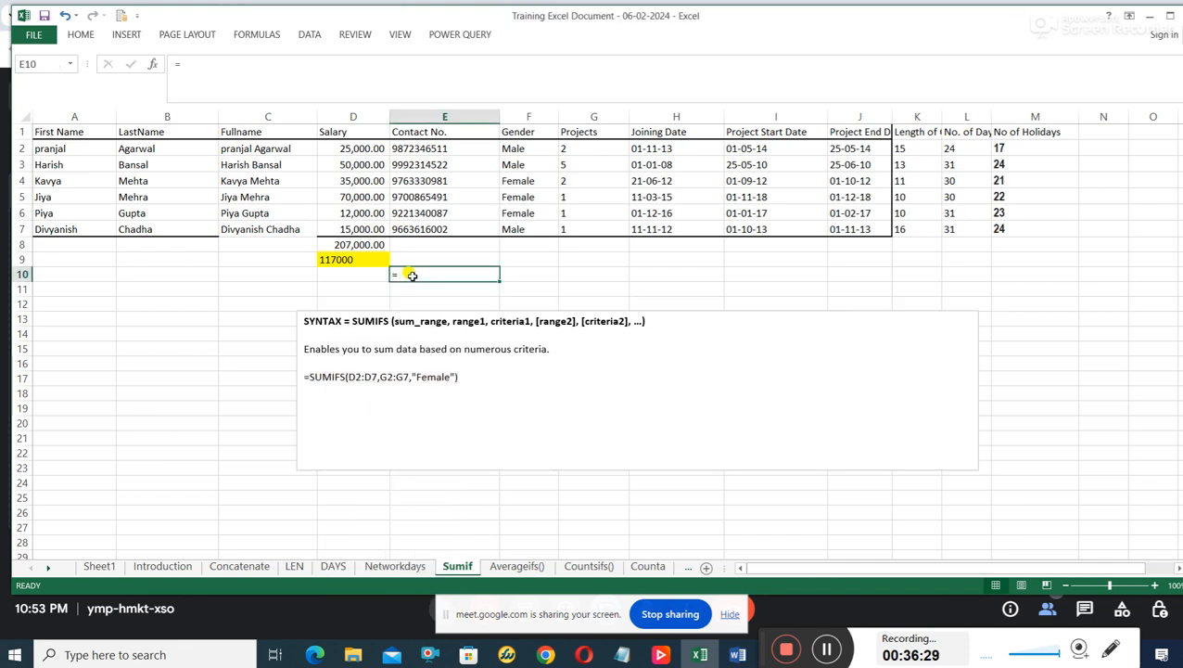
pyautogui.press('BackSpace')
pyautogui.hotkey('ctrl', 'v')
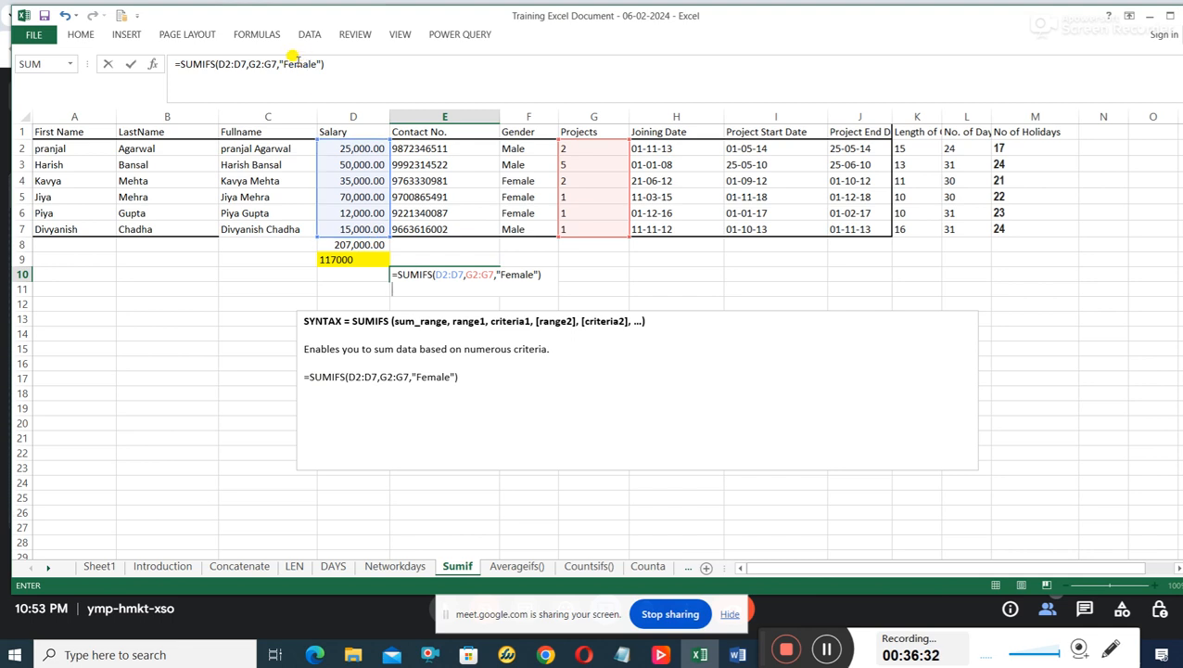
# Change the criterion of the SUMIFS formula in E10 to "Male" and enter the formula.
pyautogui.click(298, 63)
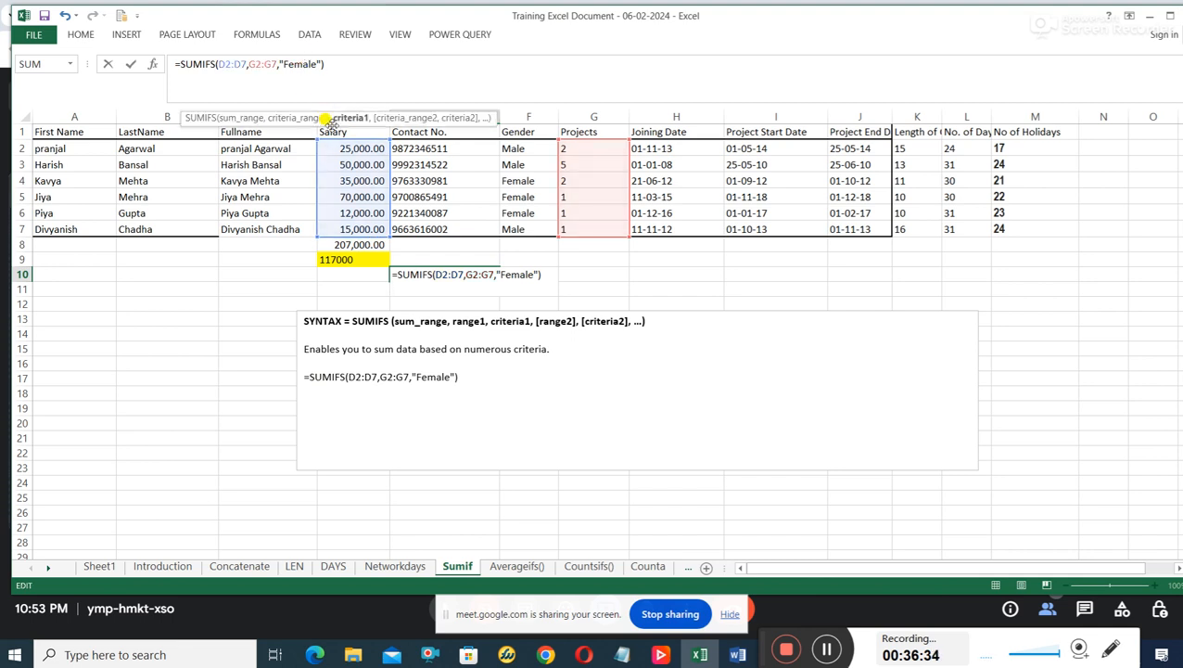
pyautogui.press('BackSpace')
pyautogui.press('BackSpace')
pyautogui.press('BackSpace')
pyautogui.write('M')
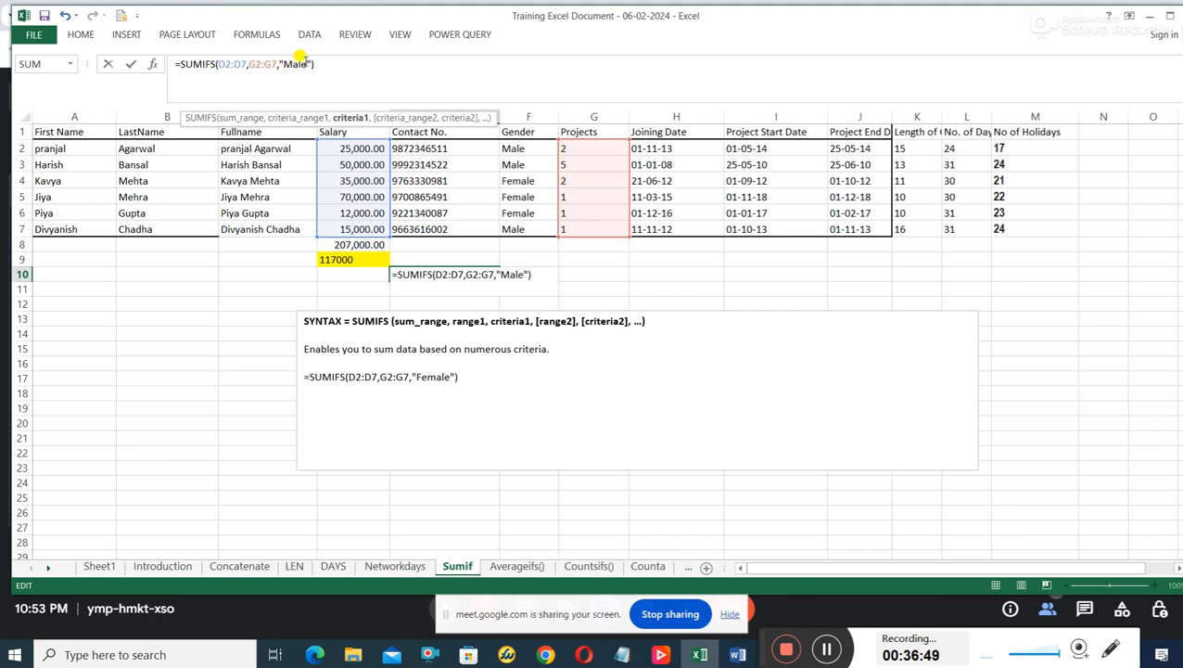
pyautogui.press('Return')
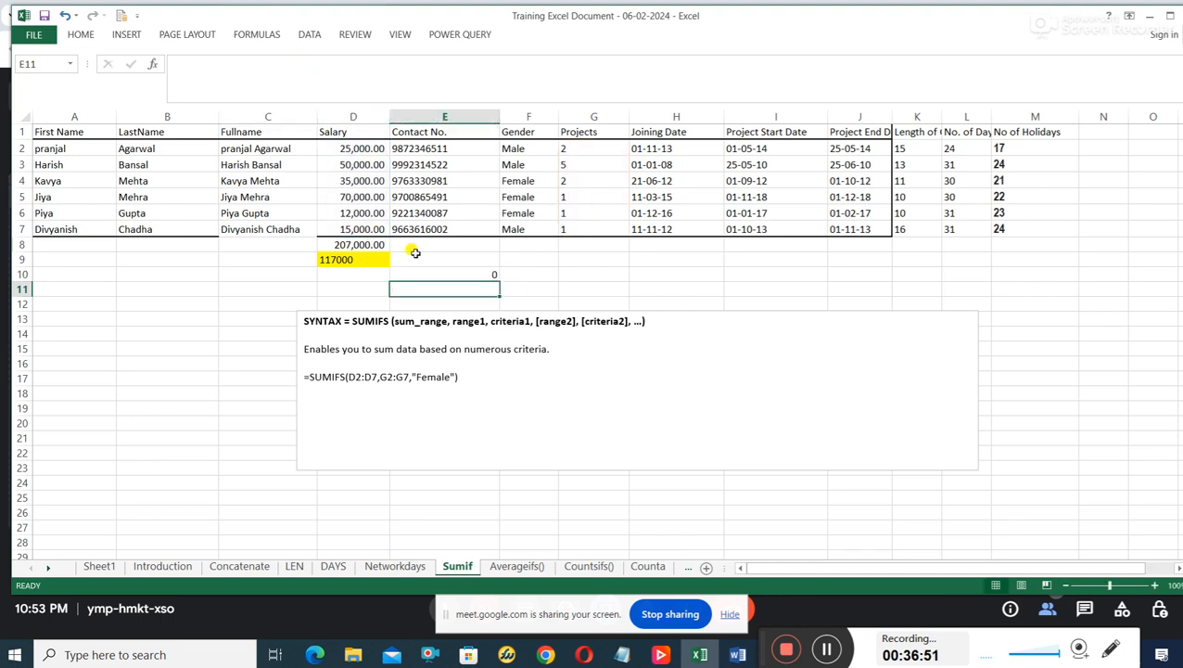
# Correct the criteria range of the SUMIFS formula in E10 to the Gender cells F2:F7.
pyautogui.click(456, 271)
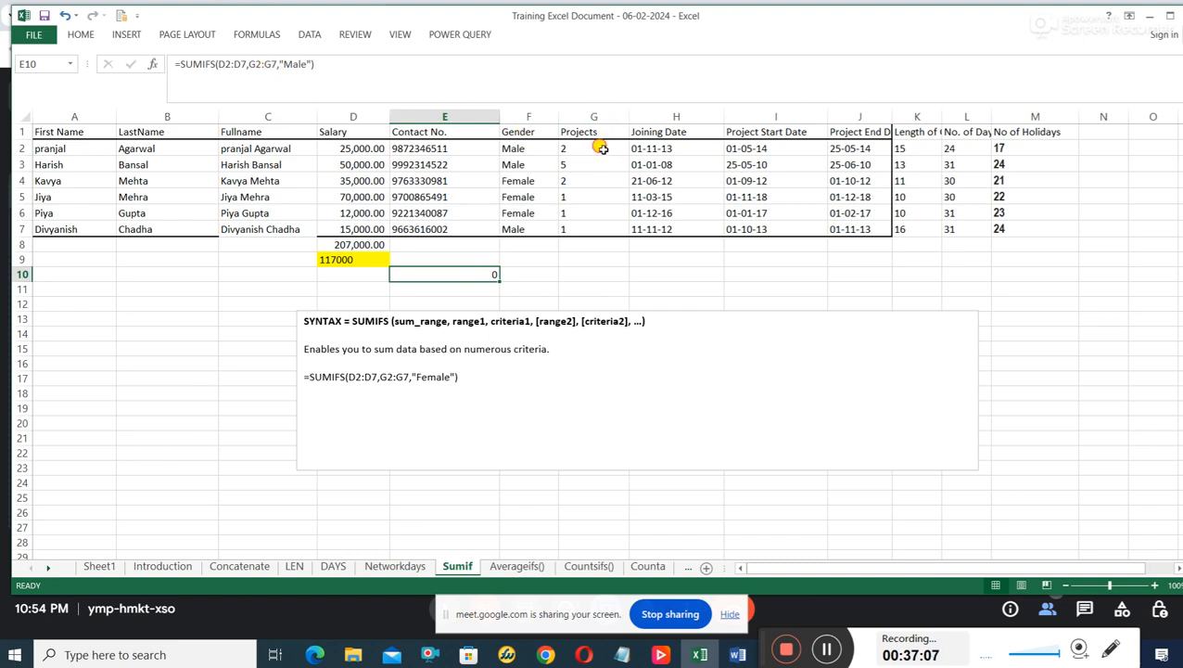
pyautogui.moveTo(598, 147); pyautogui.dragTo(595, 225)
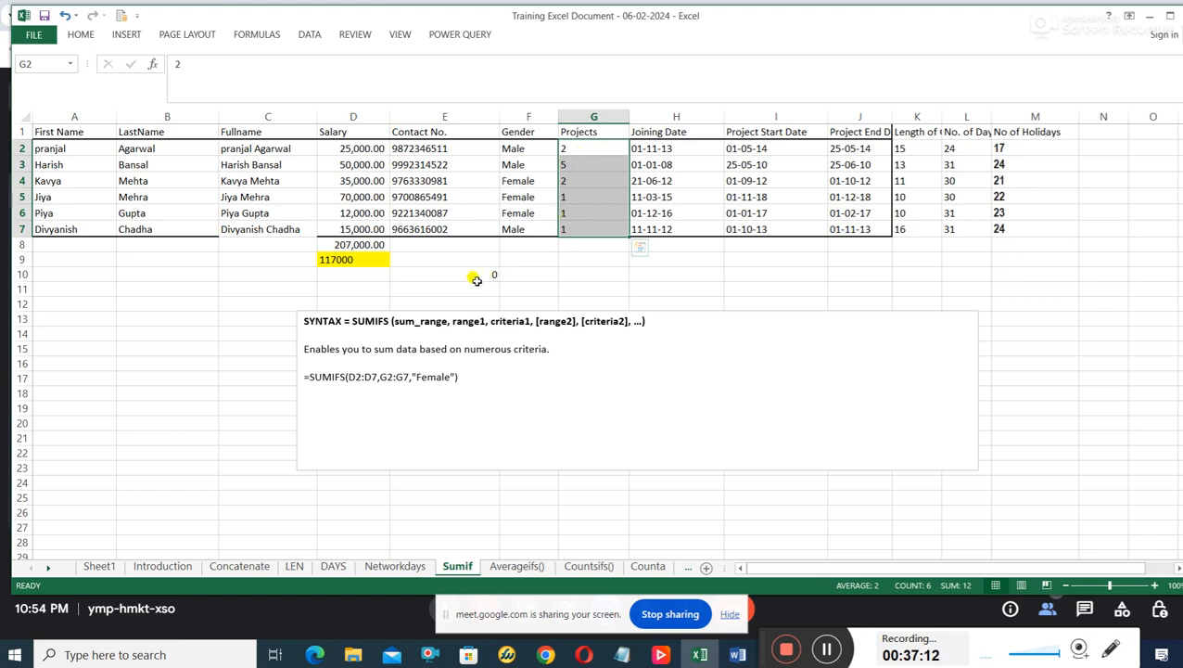
pyautogui.moveTo(530, 148); pyautogui.dragTo(528, 229)
pyautogui.click(482, 273)
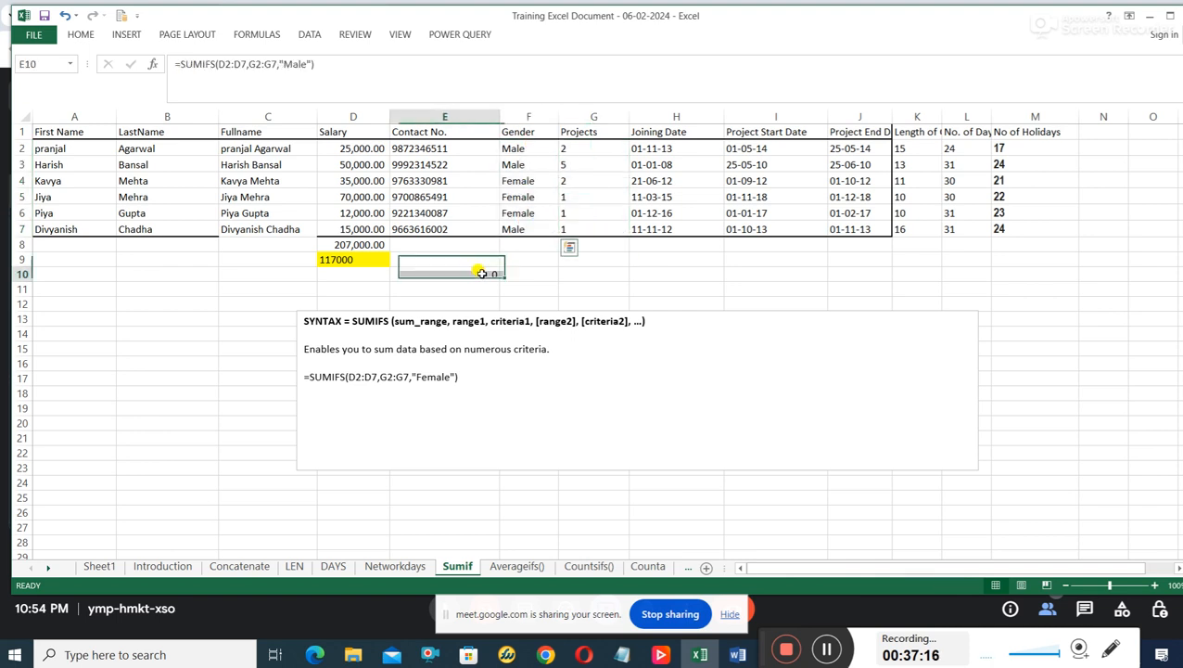
pyautogui.click(249, 64)
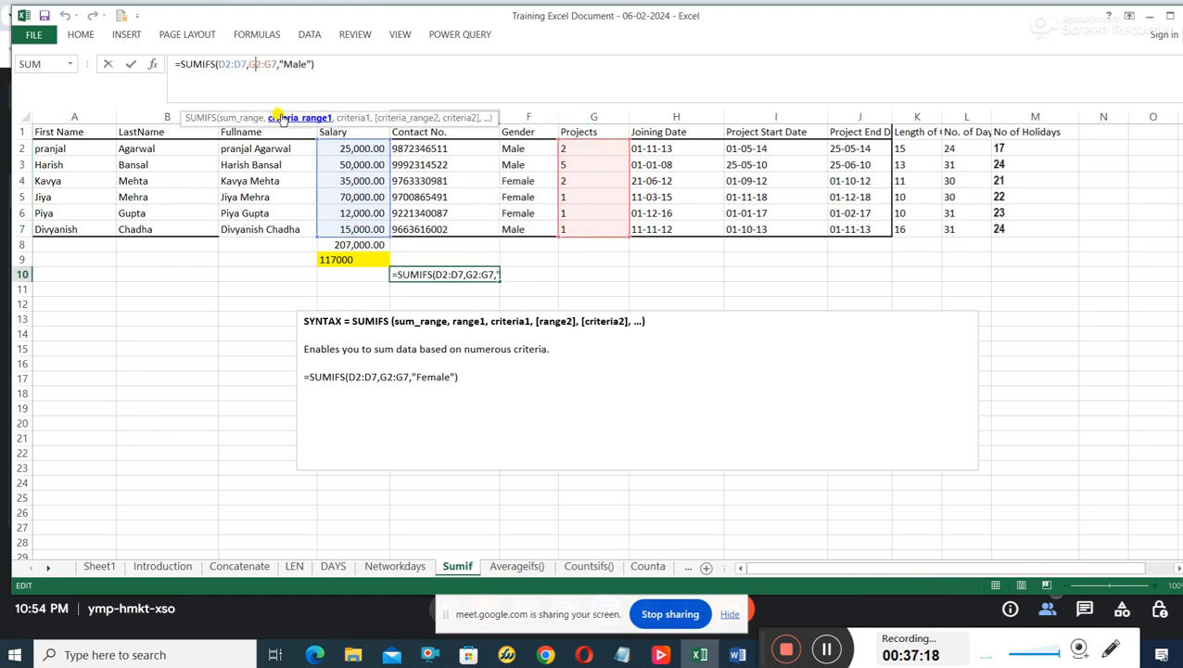
pyautogui.press('BackSpace')
pyautogui.write('f')
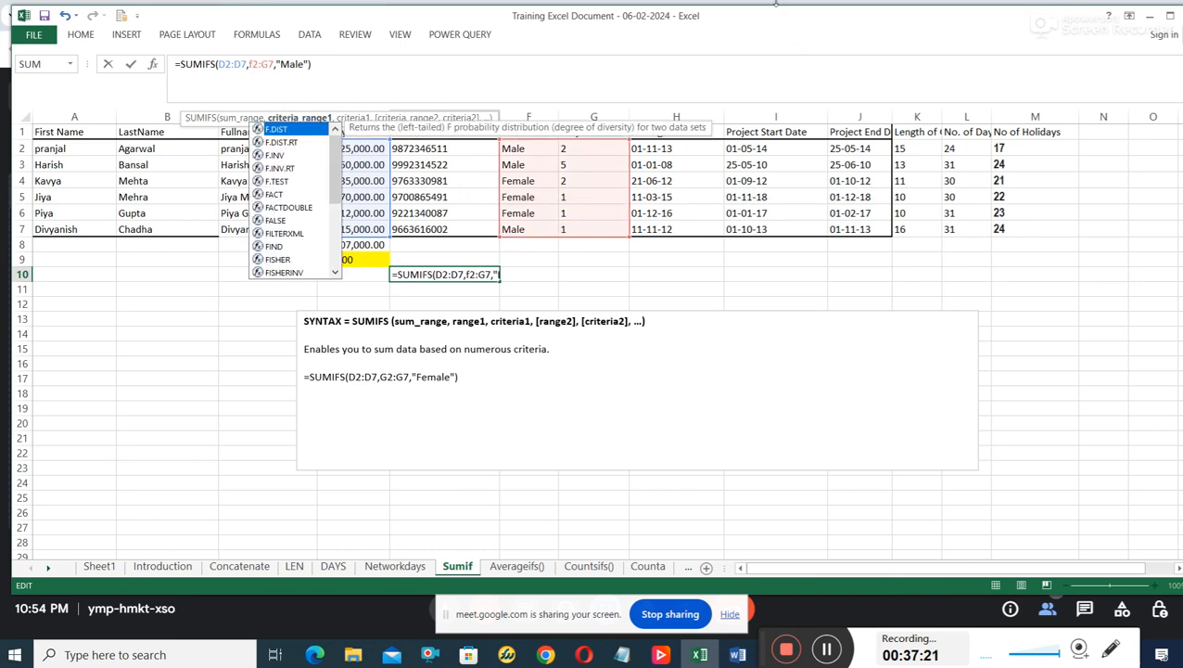
pyautogui.press('BackSpace')
pyautogui.write('F')
pyautogui.click(266, 64)
pyautogui.press('BackSpace')
pyautogui.write('F')
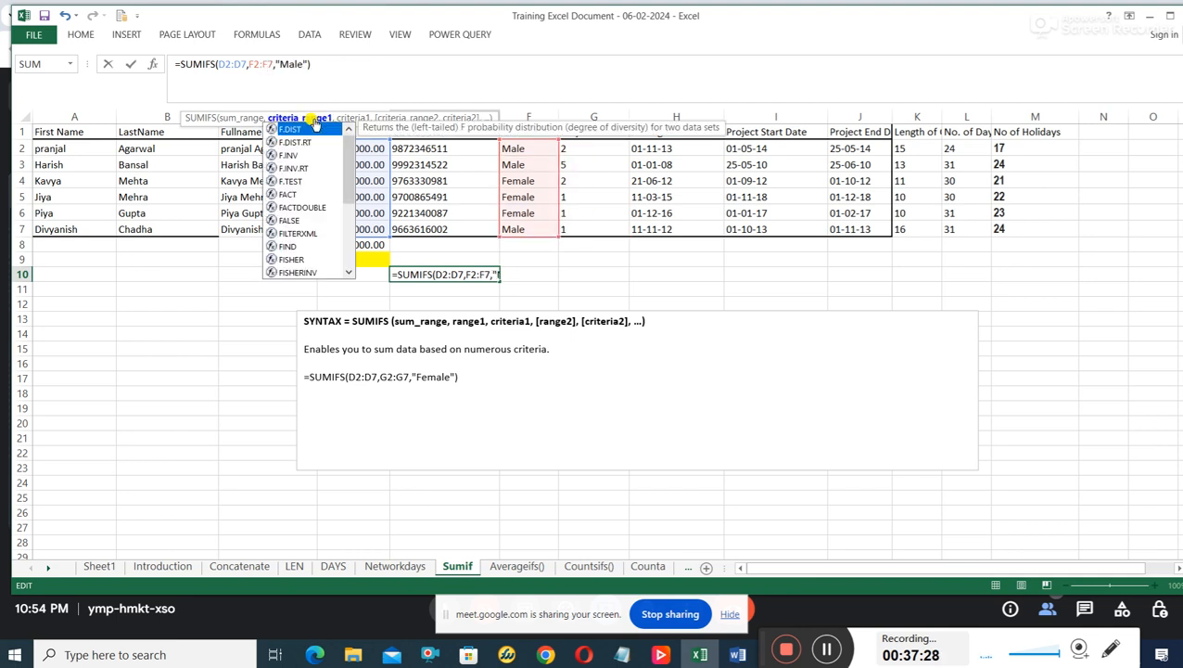
pyautogui.press('Return')
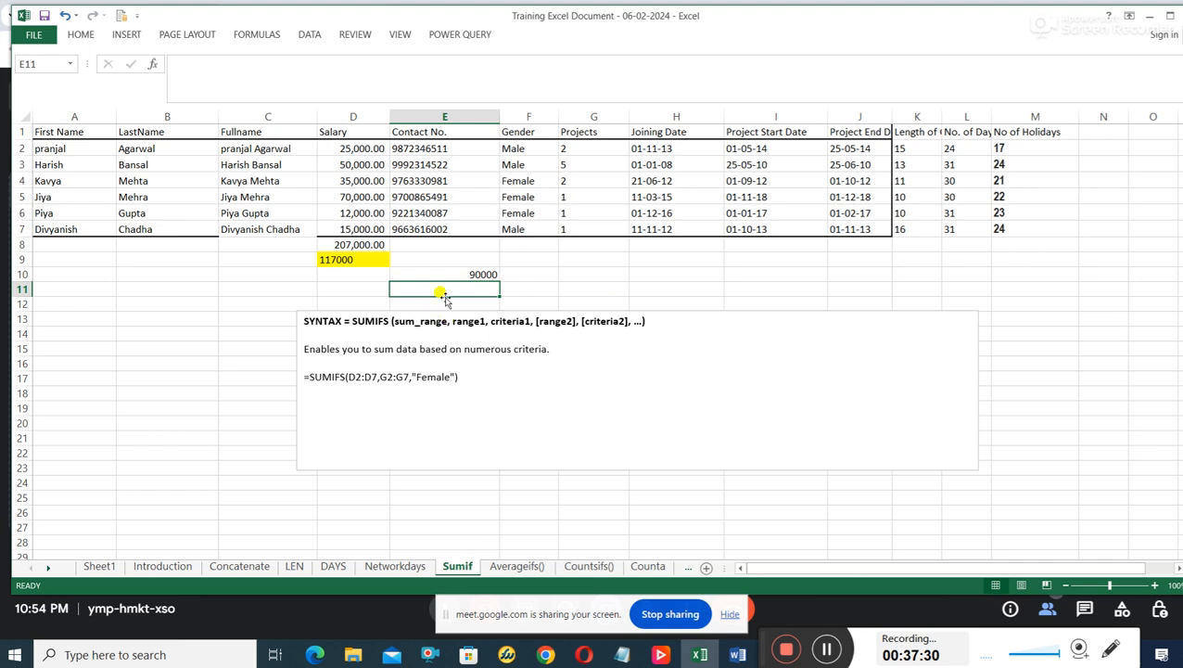
# Calculate the difference between the female and male salary totals in C10 with =D9-E10.
pyautogui.click(479, 272)
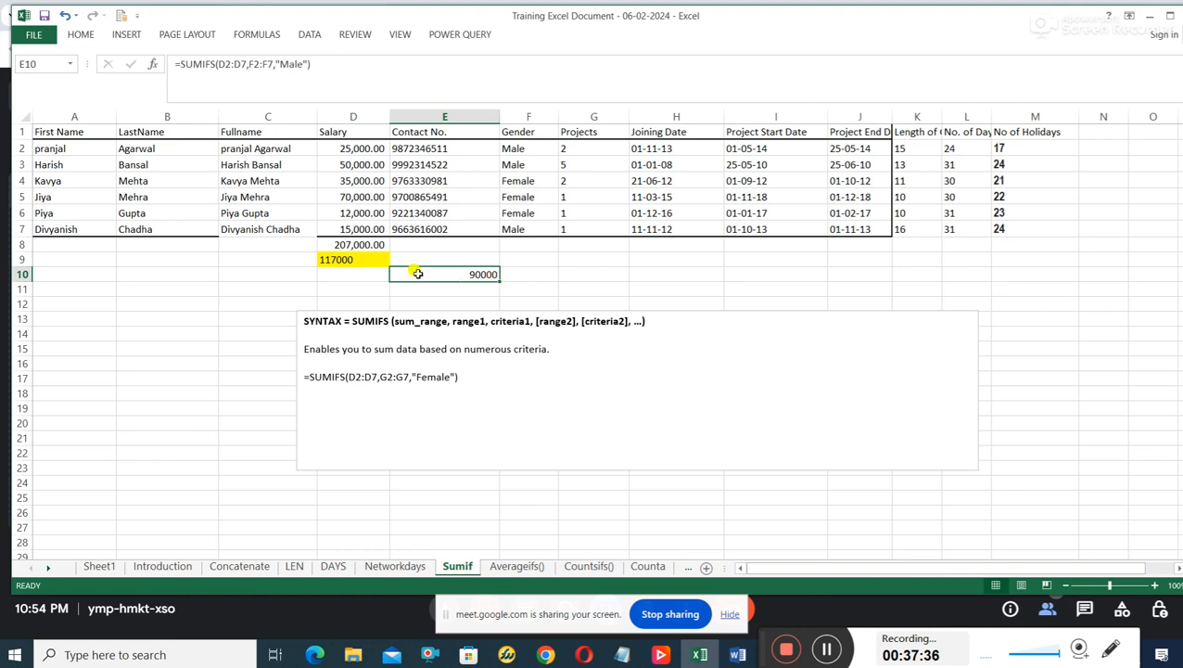
pyautogui.click(343, 259)
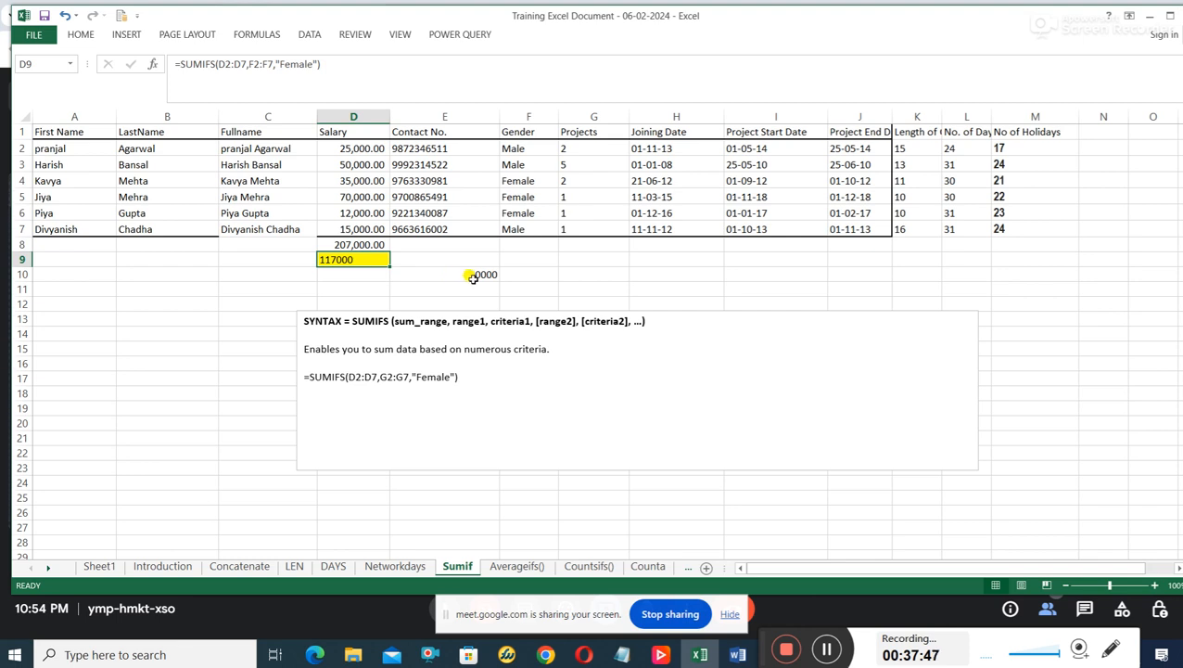
pyautogui.click(244, 276)
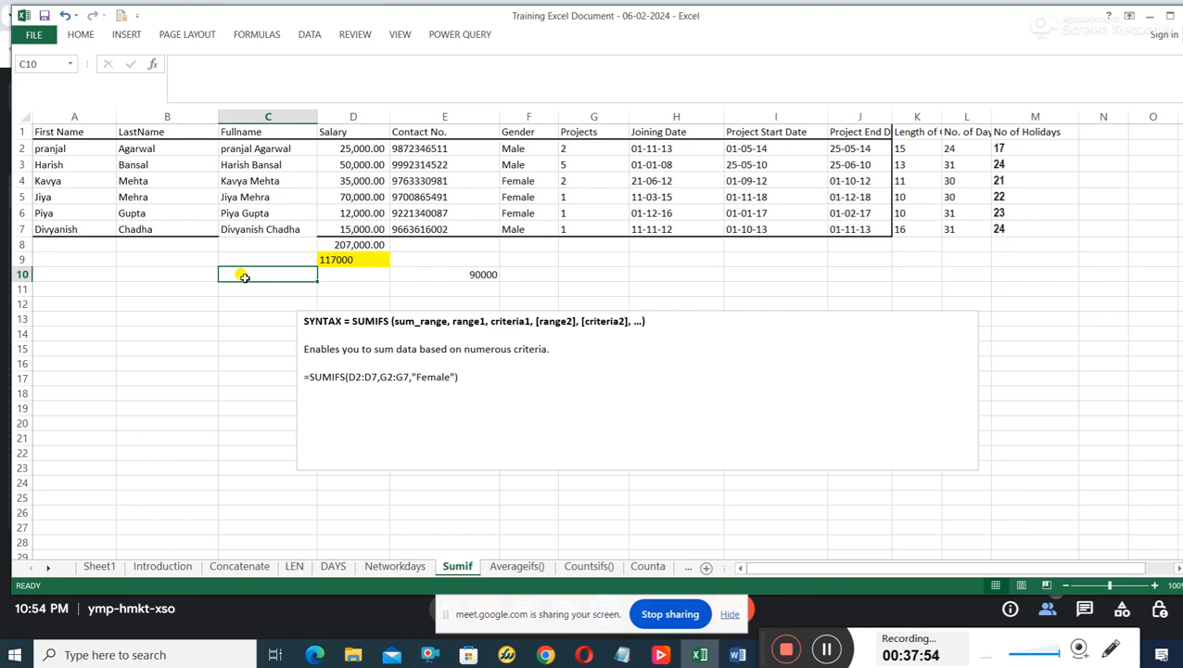
pyautogui.write('=')
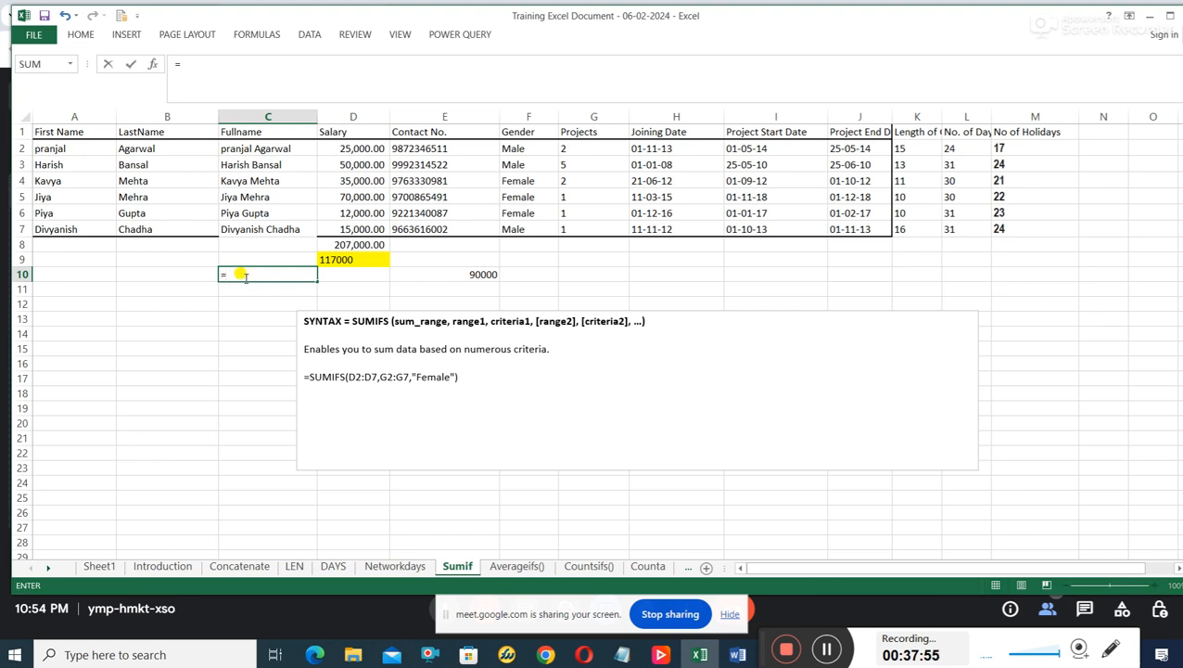
pyautogui.click(328, 259)
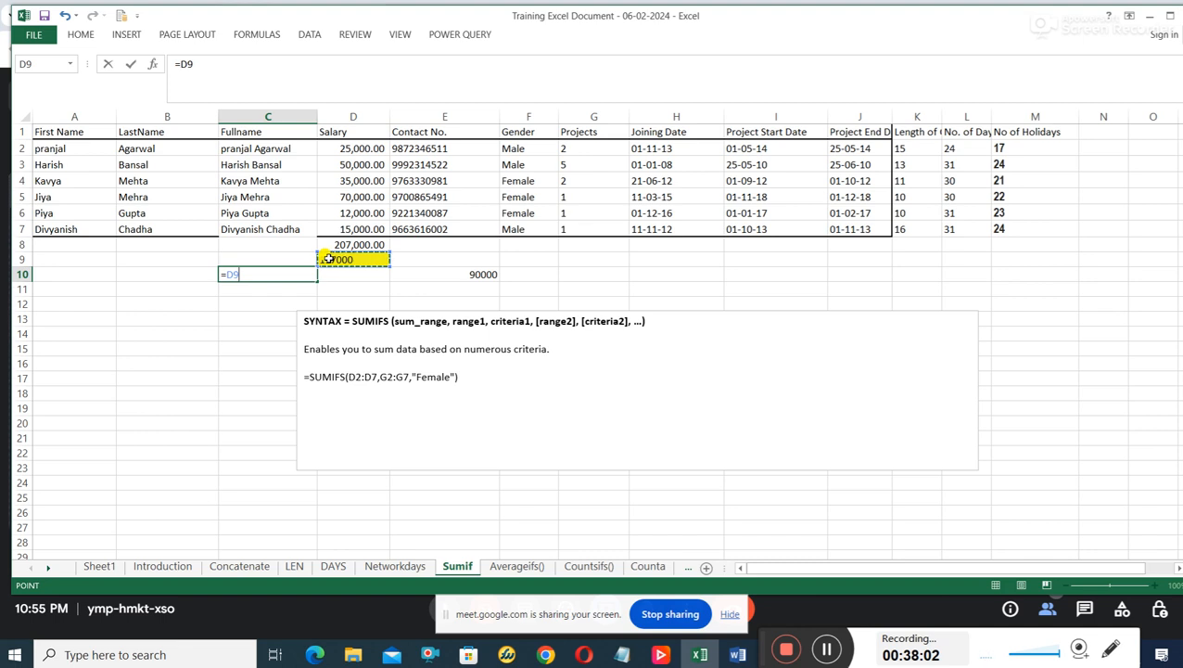
pyautogui.write('-')
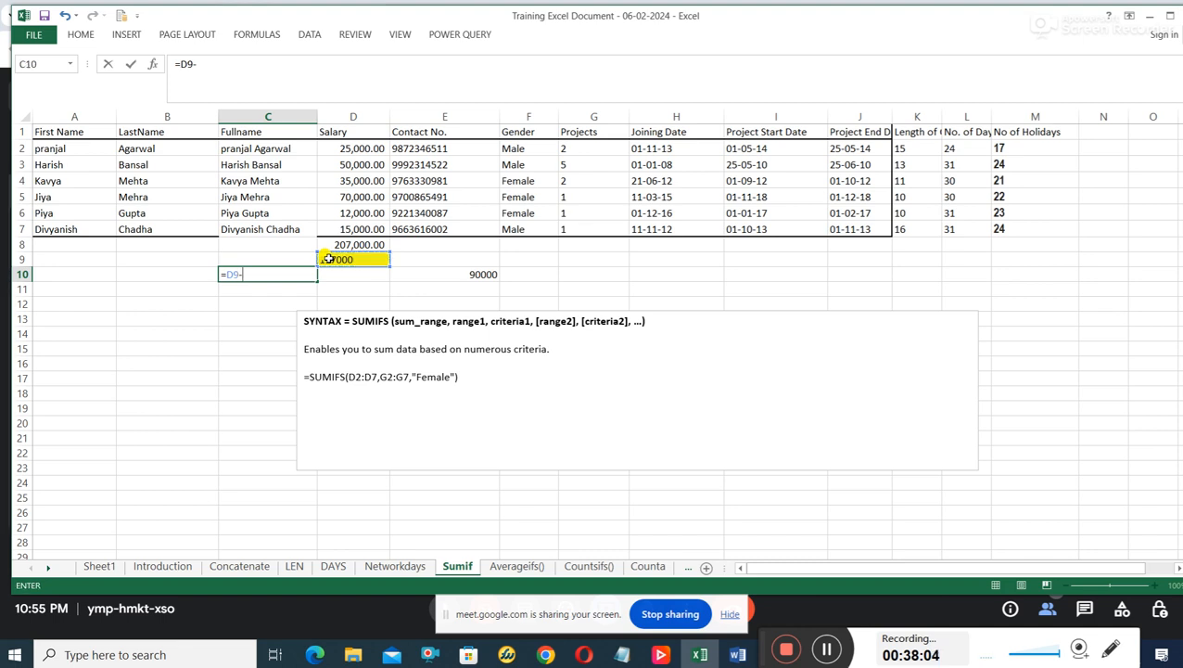
pyautogui.click(483, 271)
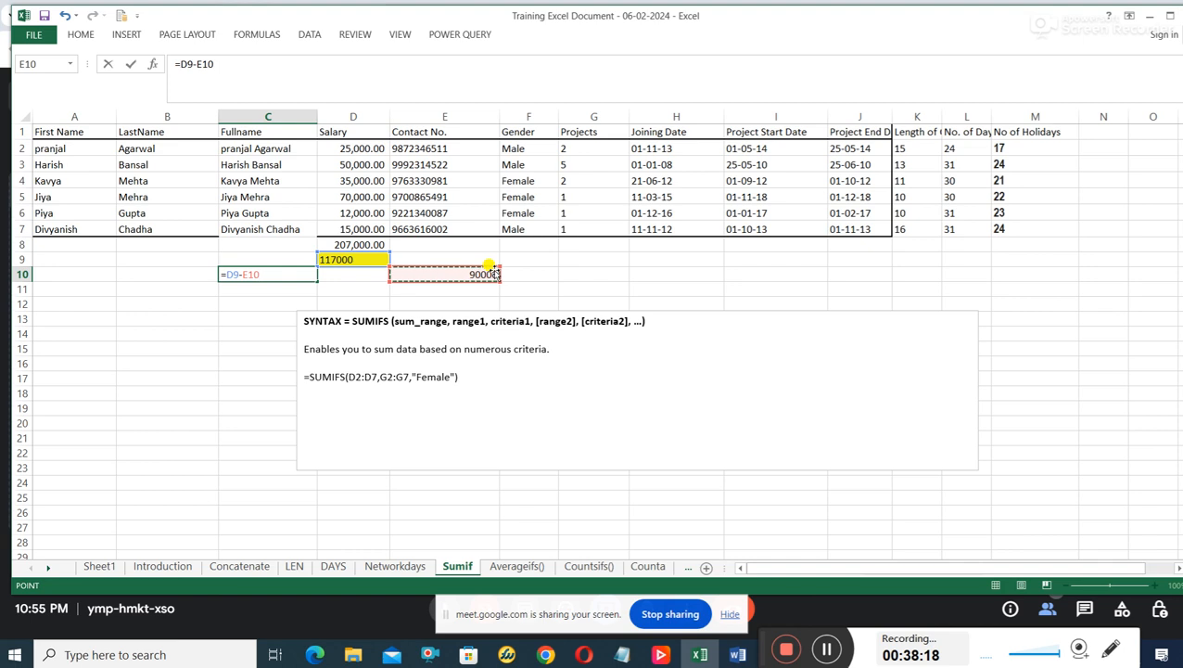
pyautogui.press('Return')
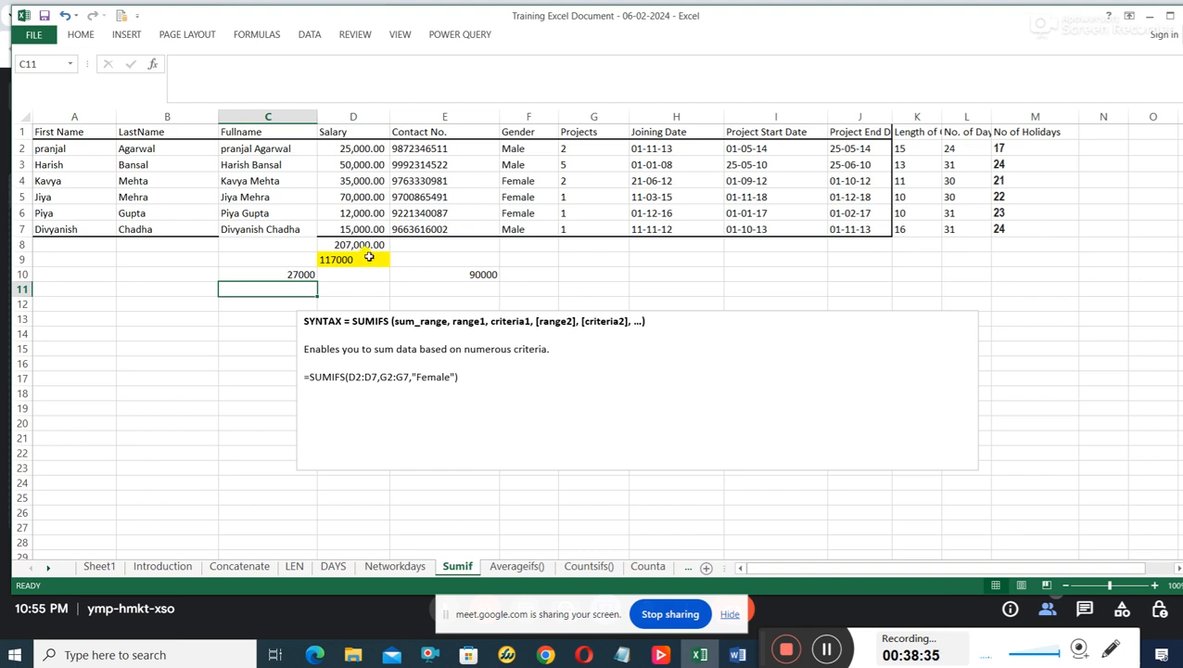
# Review the overall salary total in D8, the gender totals in D9 and E10, and the difference formula in C10.
pyautogui.click(340, 243)
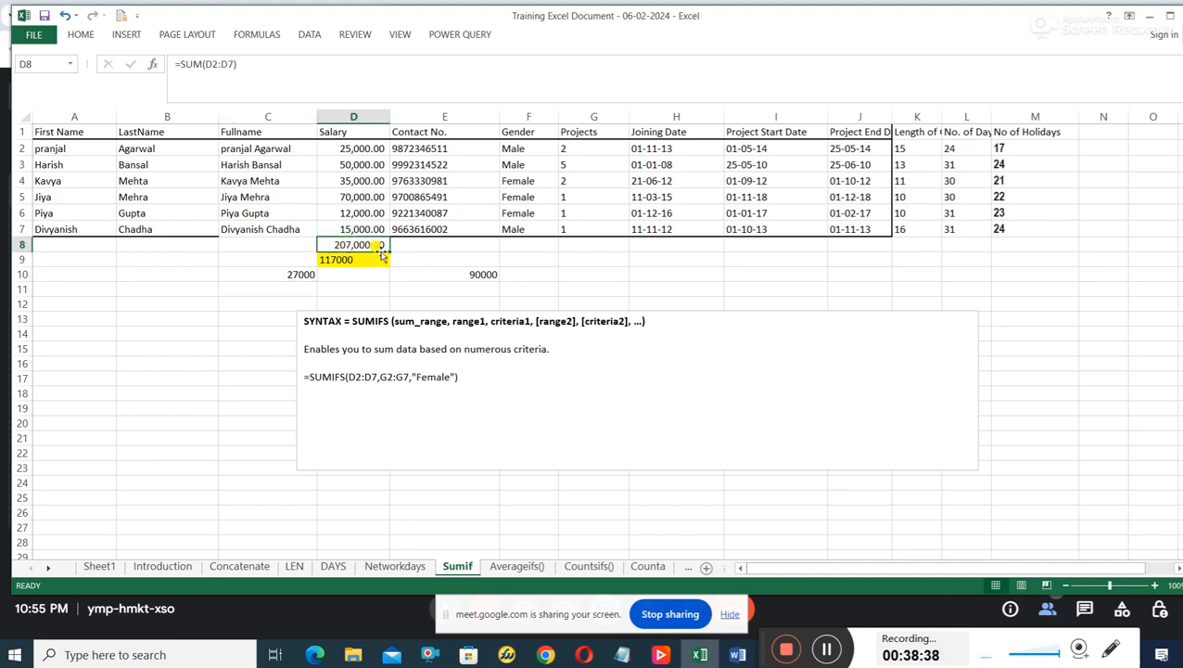
pyautogui.click(337, 262)
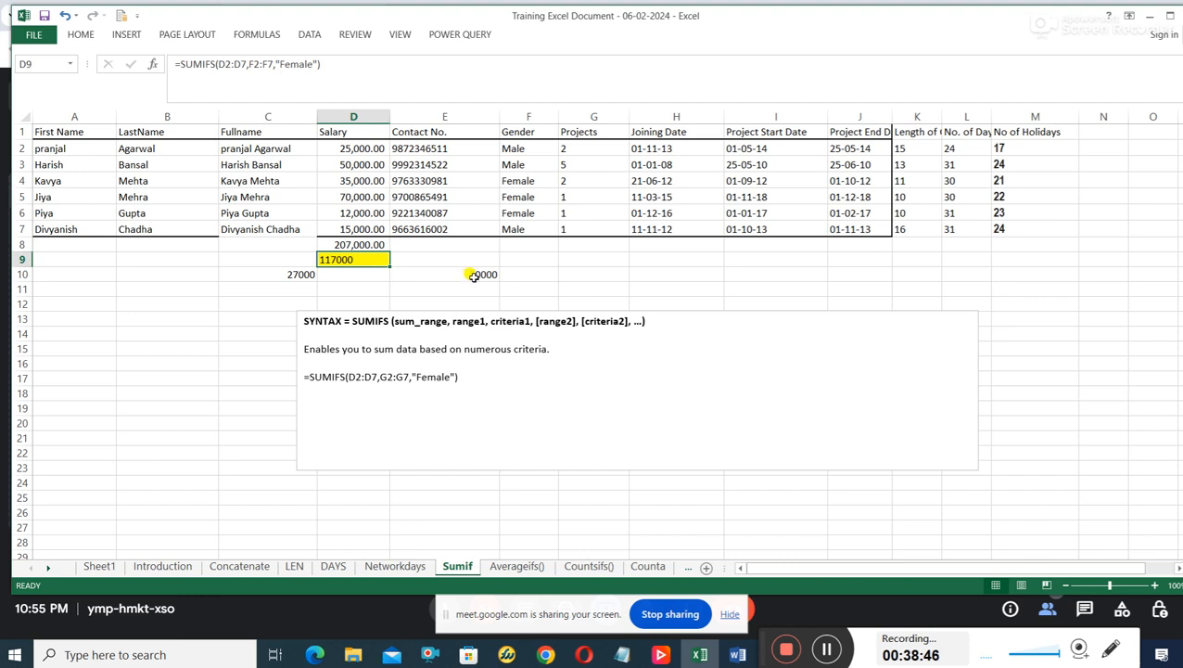
pyautogui.click(474, 275)
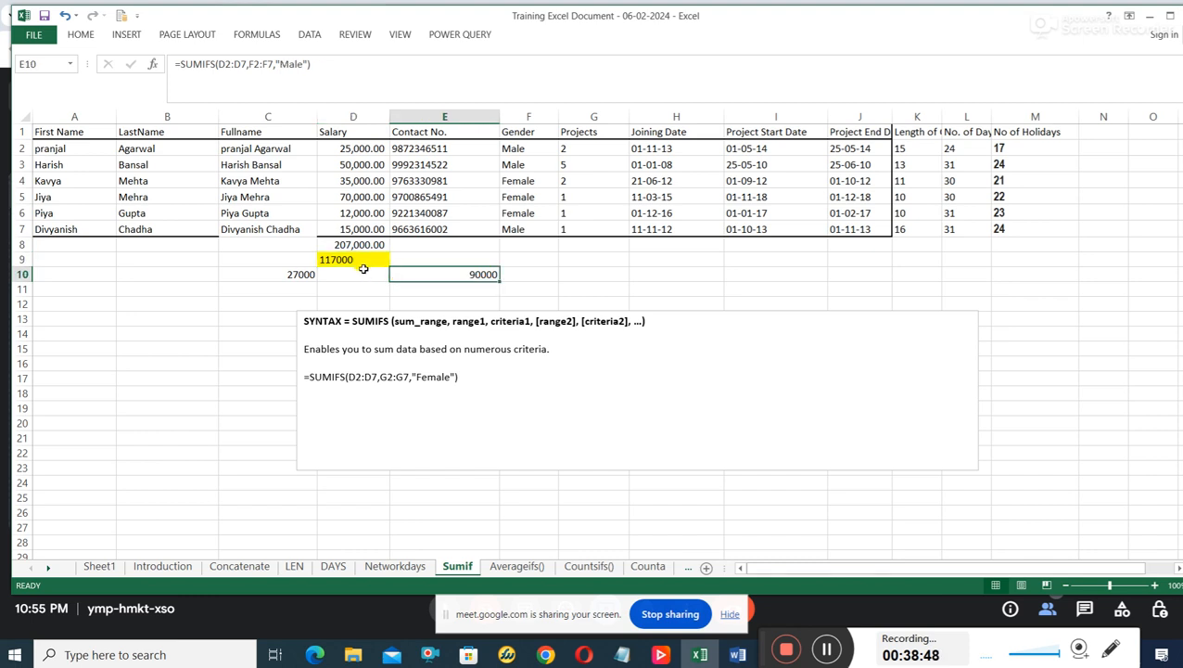
pyautogui.click(295, 270)
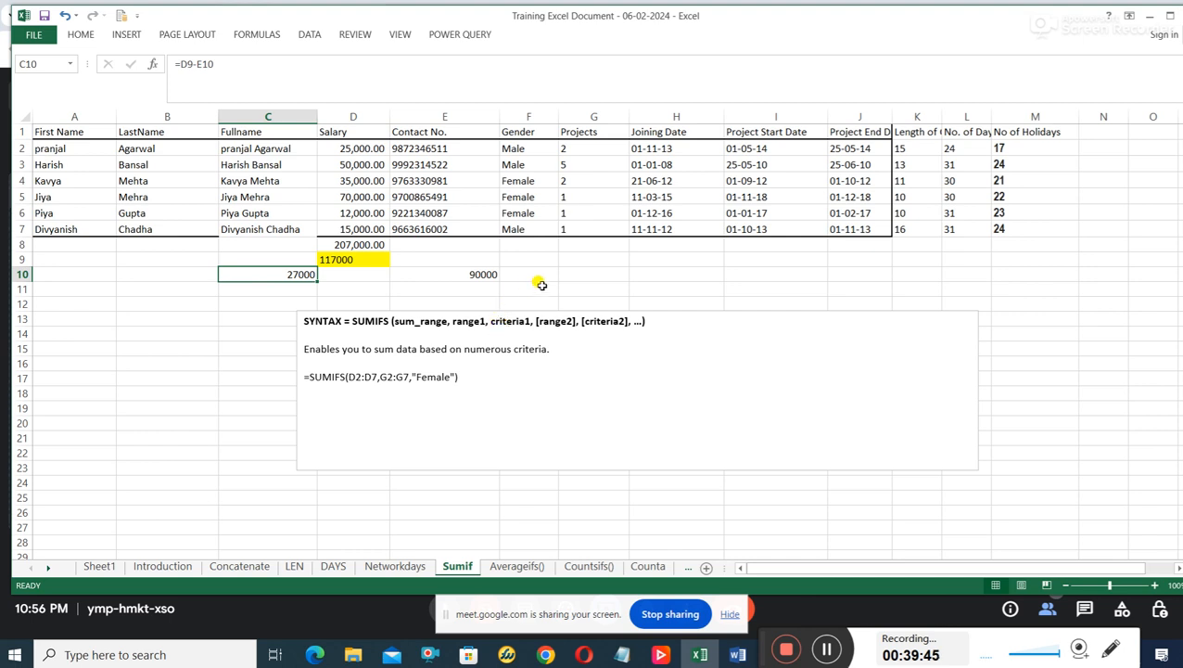
# Examine the full names in C2:C7 and the number of projects per person in G2:G7.
pyautogui.click(574, 273)
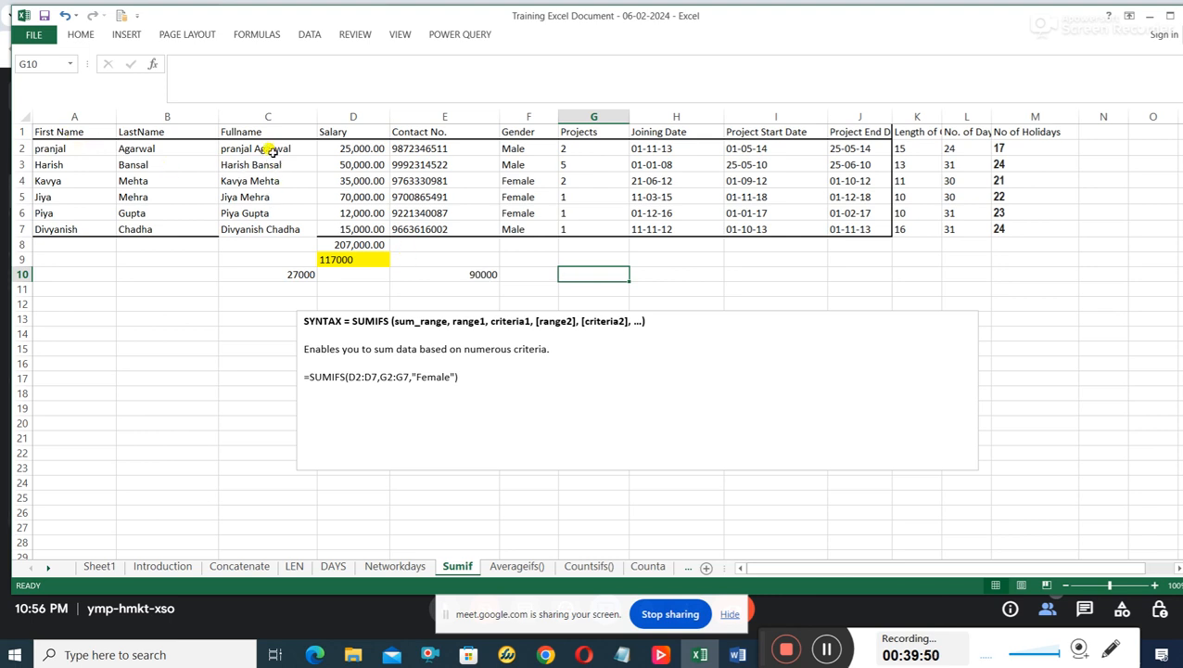
pyautogui.moveTo(271, 149); pyautogui.dragTo(283, 223)
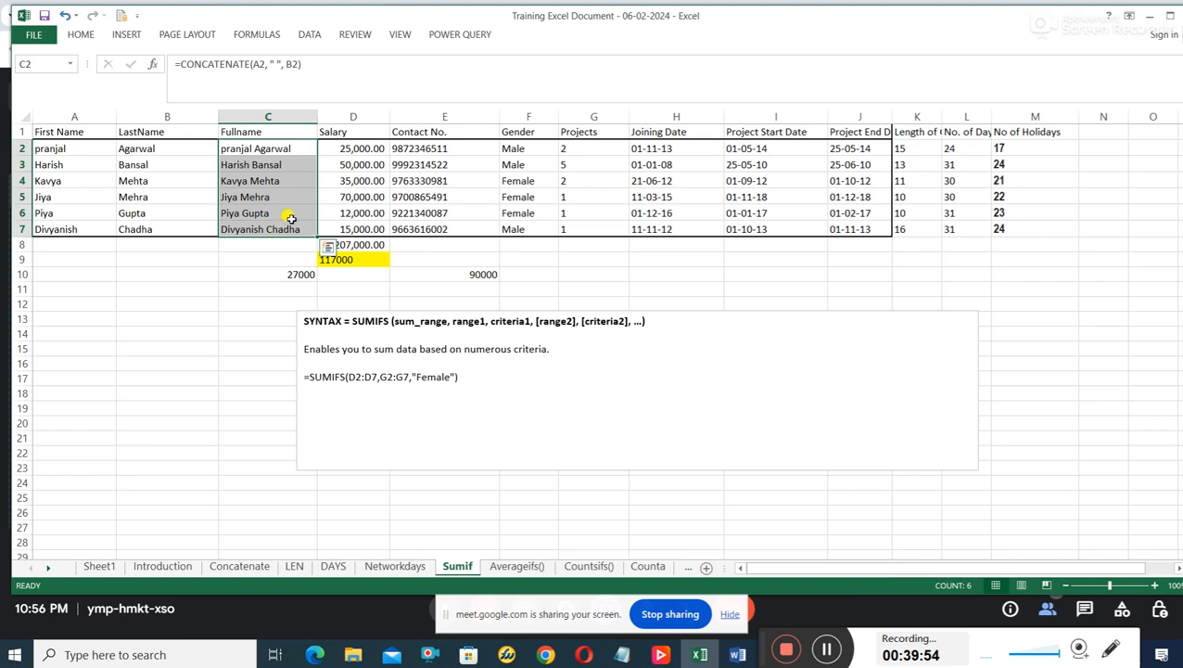
pyautogui.click(577, 149)
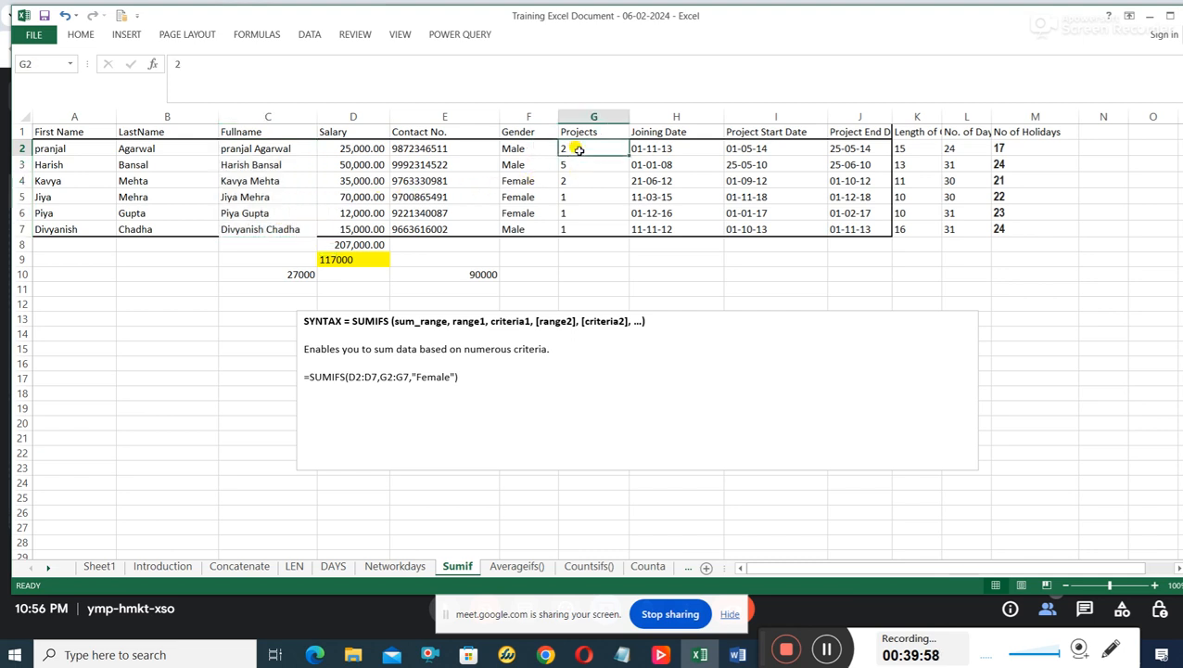
pyautogui.click(567, 177)
pyautogui.click(570, 164)
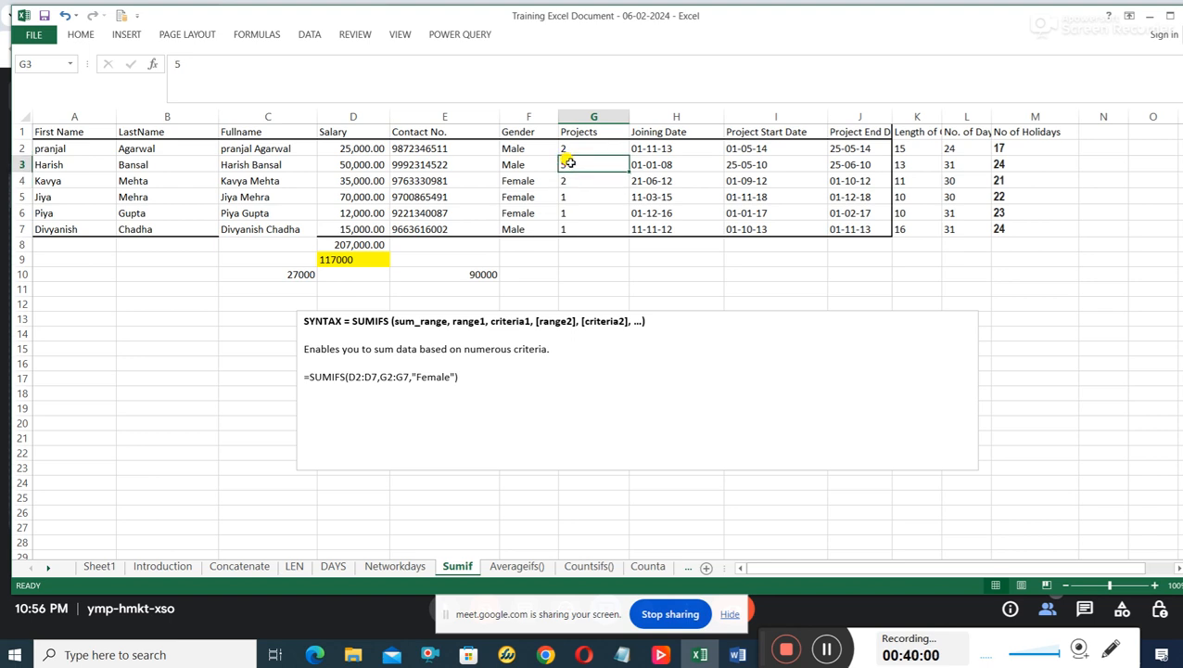
pyautogui.click(574, 196)
pyautogui.click(580, 213)
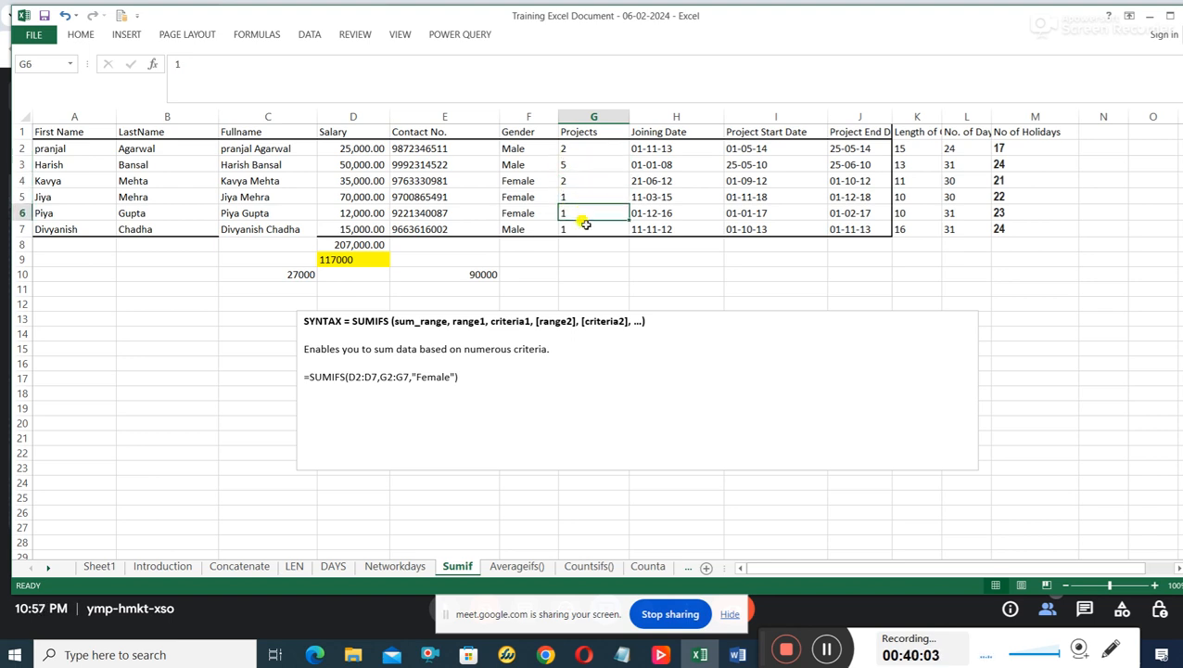
pyautogui.click(582, 226)
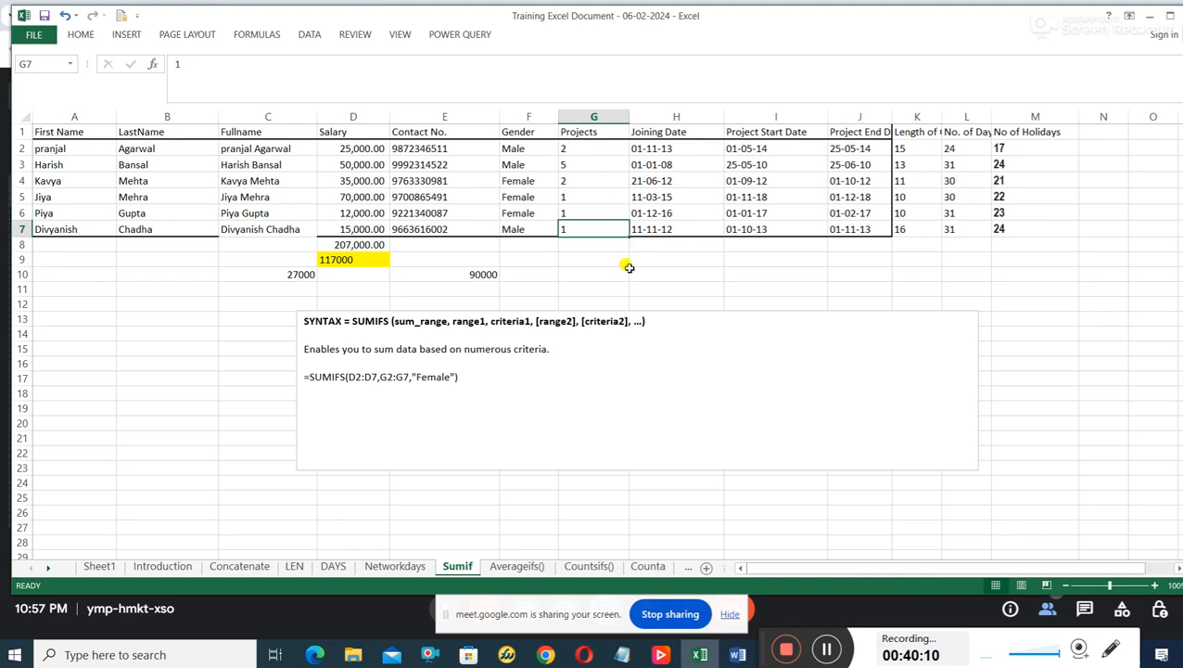
pyautogui.click(595, 276)
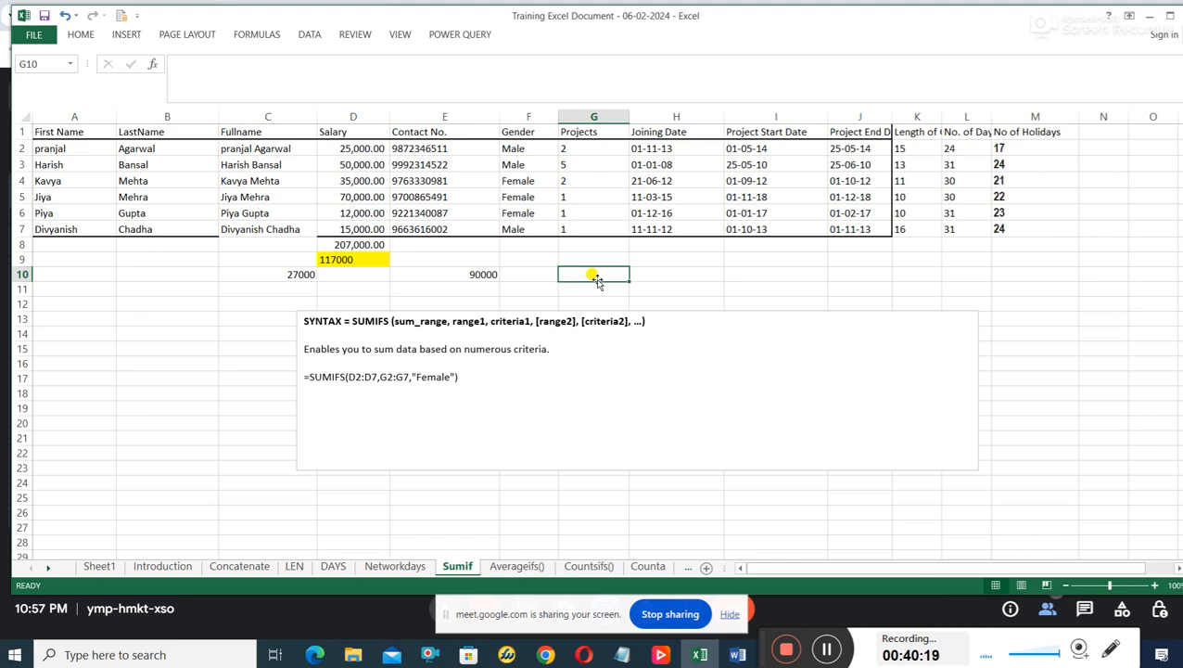
# Add the line "LETS FIND THE TOTAL AMOUNT EARNED BY THE PARTICIPANTS THAT DID 2 PROJECTS EACH" below the example in the syntax text box.
pyautogui.click(516, 386)
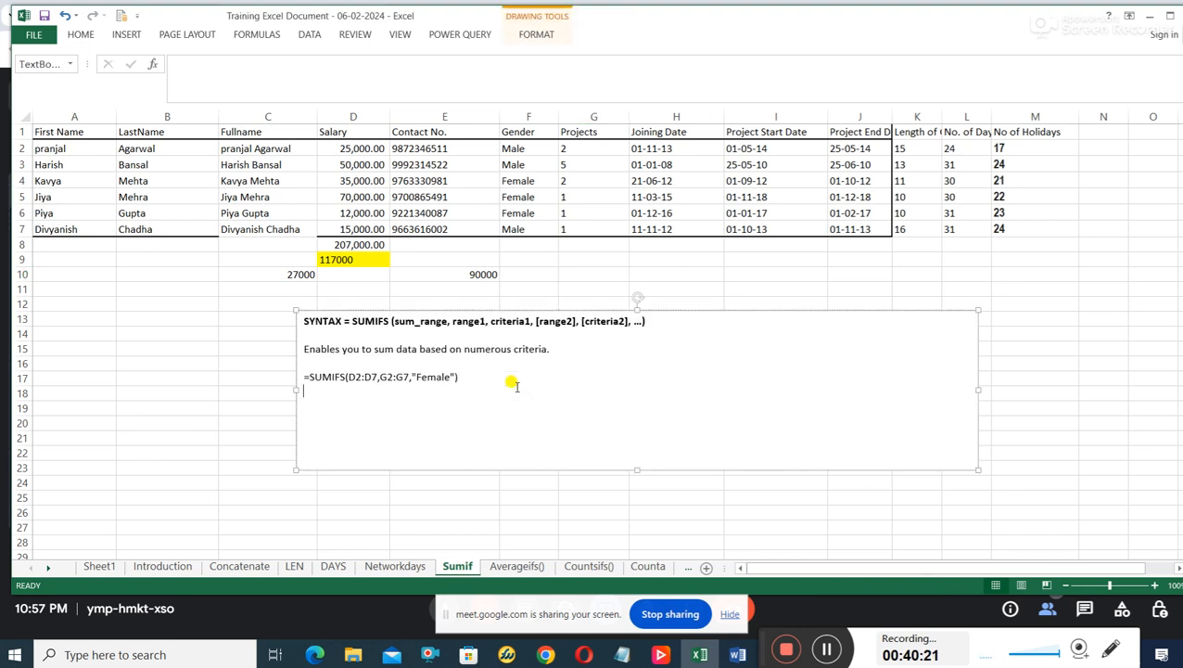
pyautogui.write('LETS FIND THE TOTAL A')
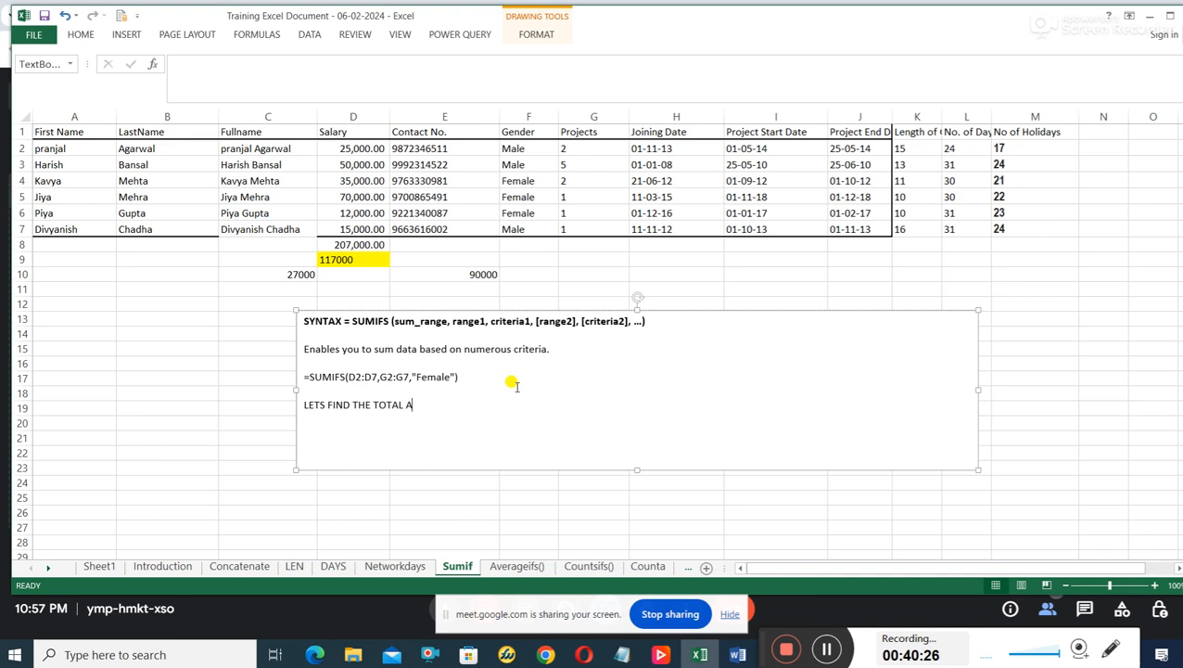
pyautogui.write('MOUNT EARNED BY')
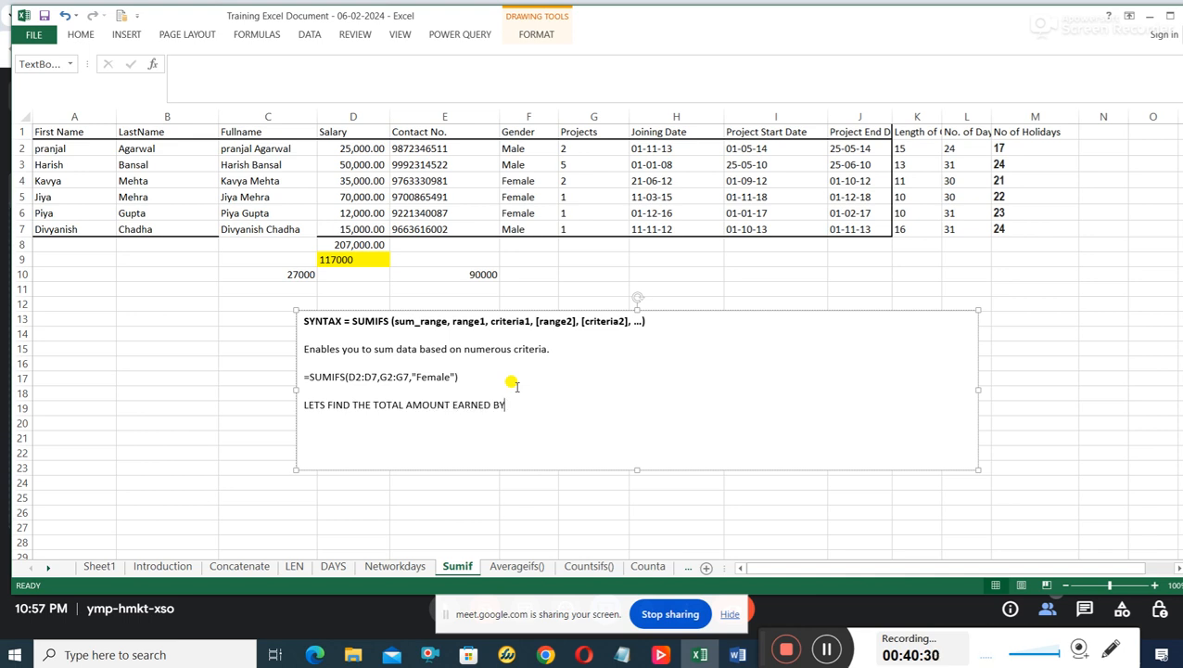
pyautogui.write(' THE PARTICIPANTS HAT')
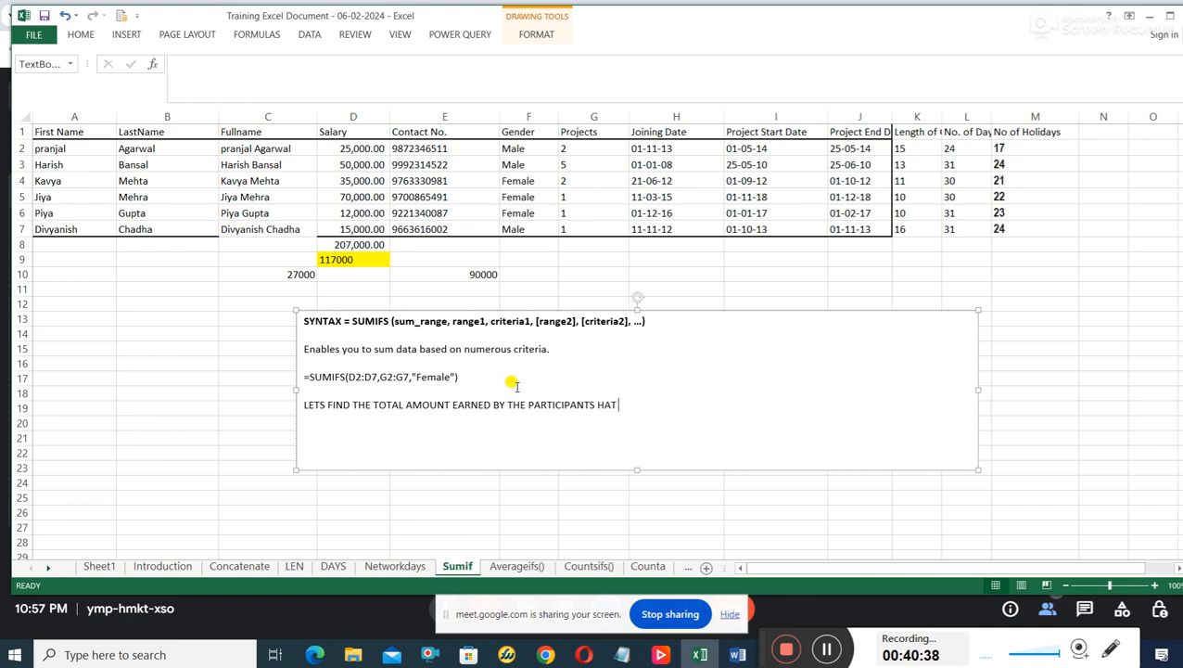
pyautogui.press('BackSpace')
pyautogui.press('BackSpace')
pyautogui.press('BackSpace')
pyautogui.write('THAT DID 2 PROJECTS EA')
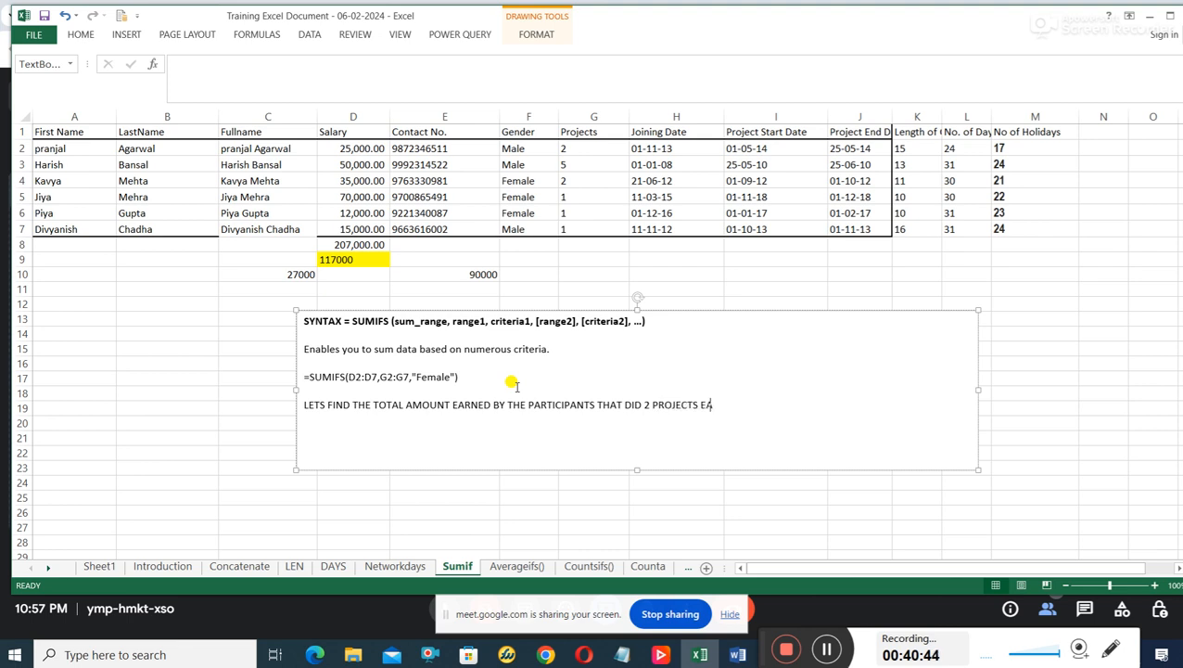
pyautogui.write('HCH')
# Review the salaries in D2:D7 and the project counts in G2:G7 that the 2-project total depends on.
pyautogui.click(576, 184)
pyautogui.click(580, 152)
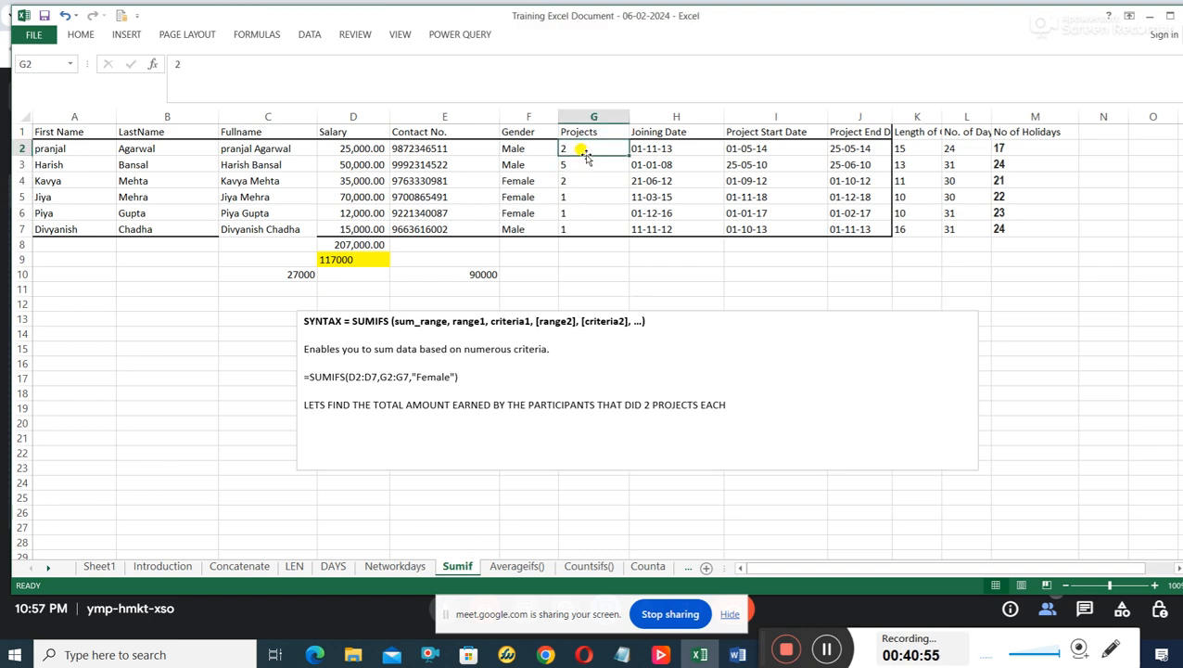
pyautogui.click(605, 272)
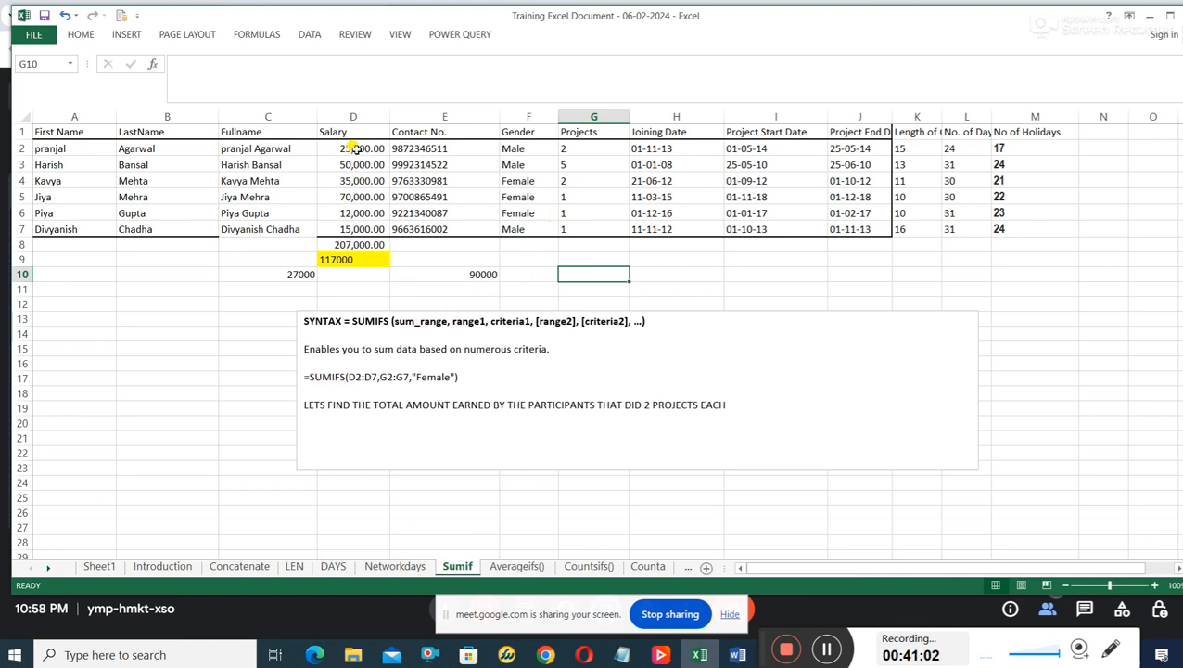
pyautogui.moveTo(356, 148); pyautogui.dragTo(346, 227)
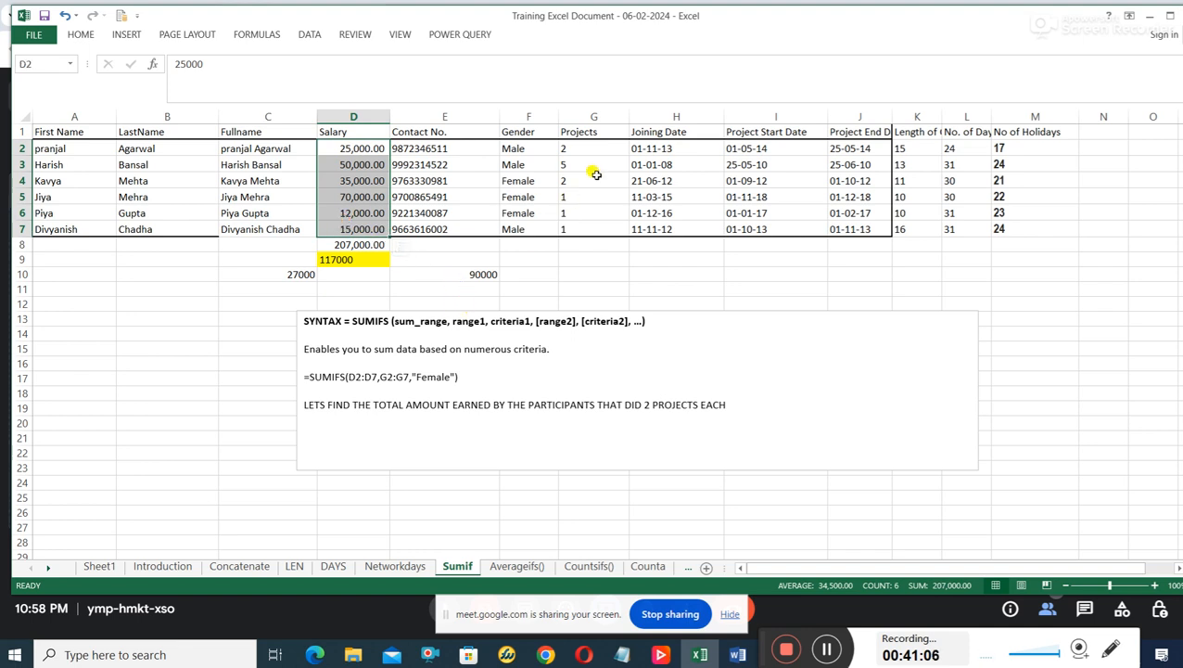
pyautogui.moveTo(604, 147); pyautogui.dragTo(601, 227)
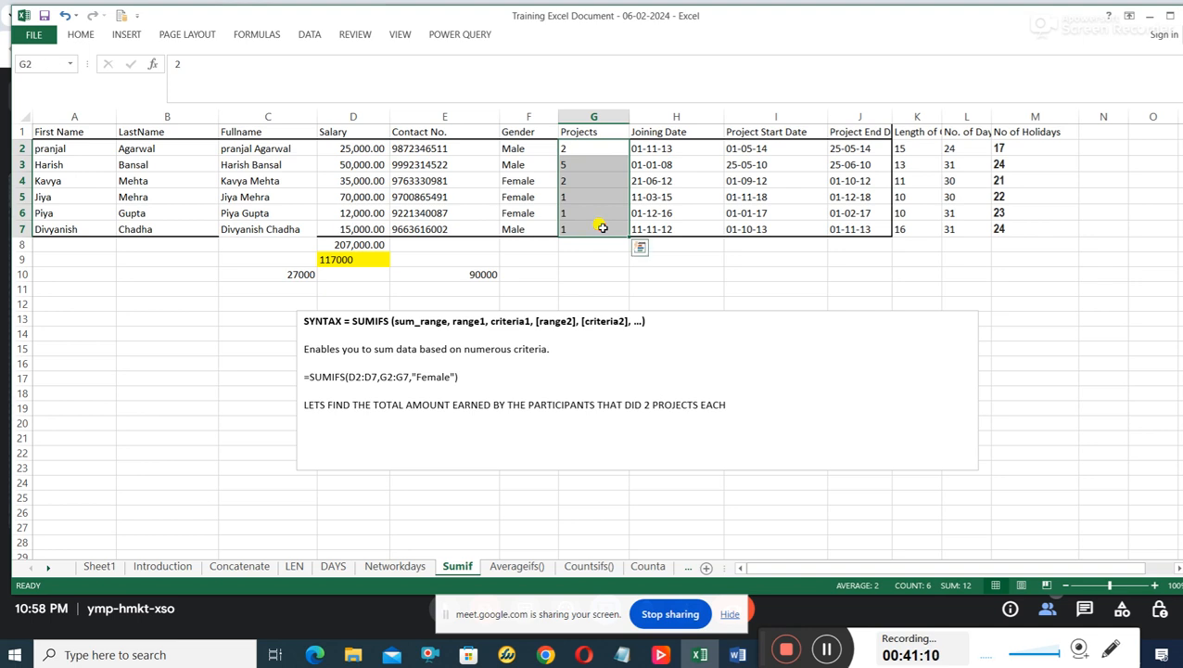
pyautogui.click(589, 148)
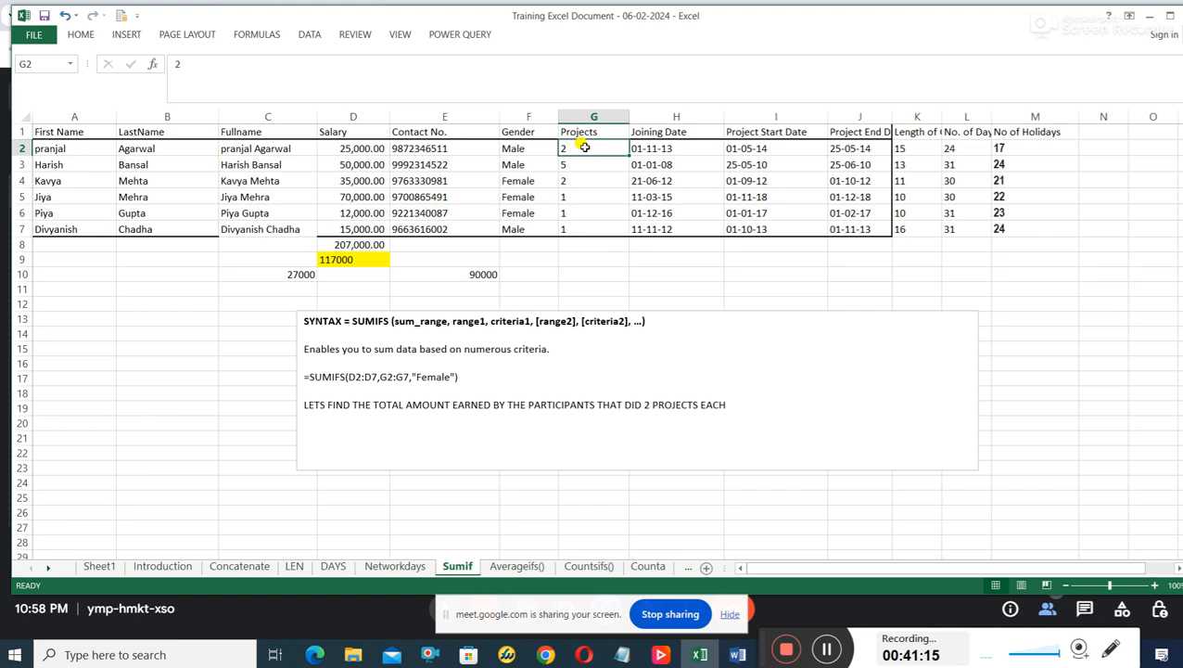
# Try to total the salaries of participants with 2 projects in H11 using =SUMIF(D2:D7,G2:G7,"2").
pyautogui.click(649, 288)
pyautogui.write('=')
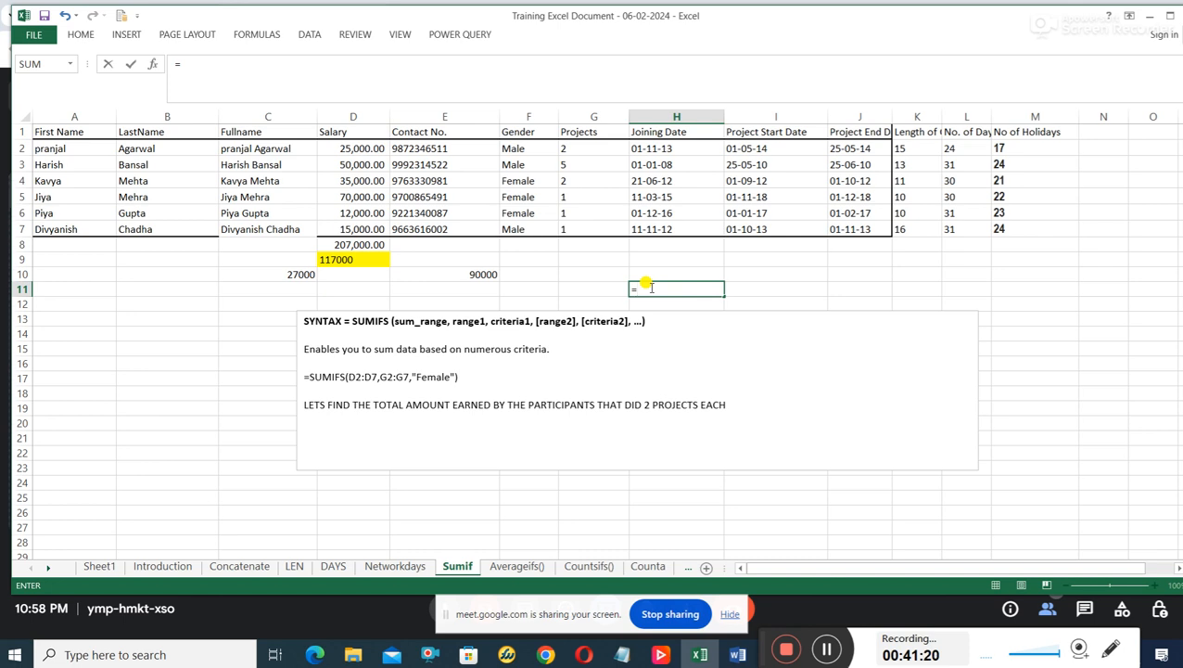
pyautogui.write('SUMIF')
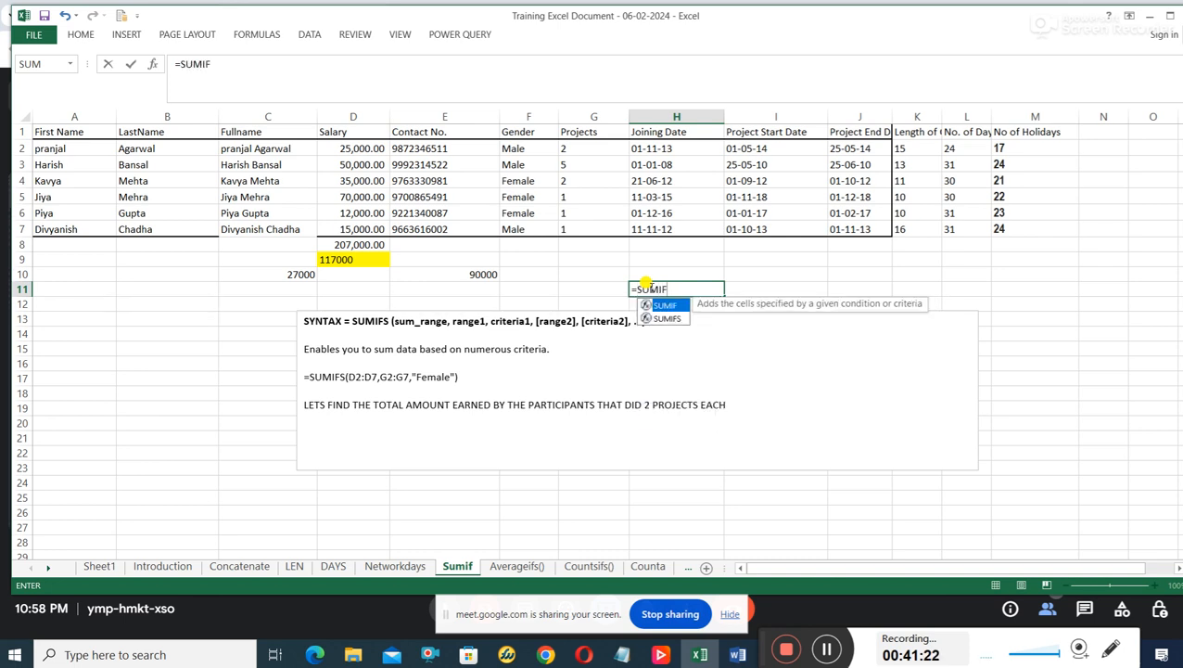
pyautogui.write('(')
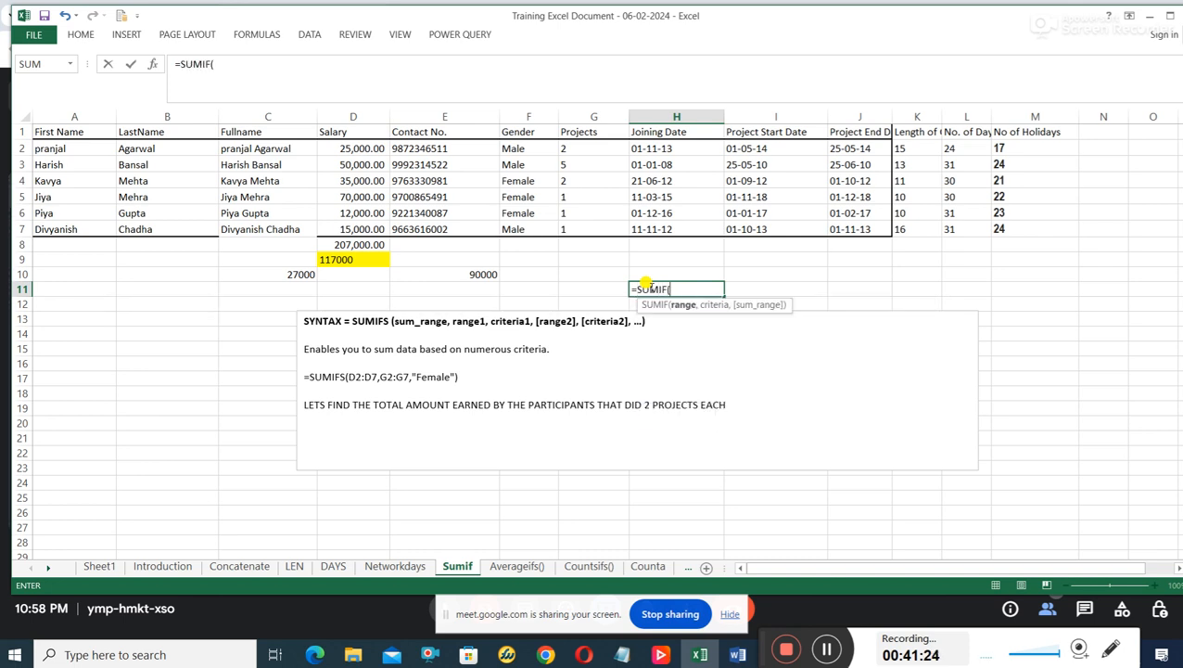
pyautogui.write('D')
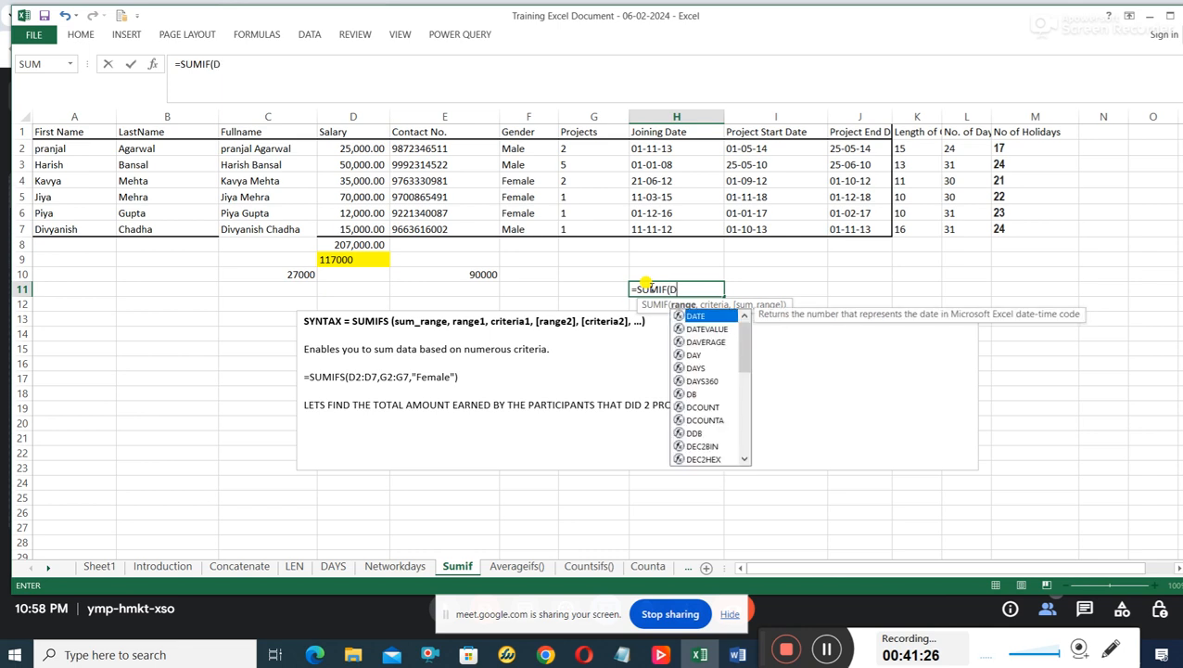
pyautogui.write('2:D')
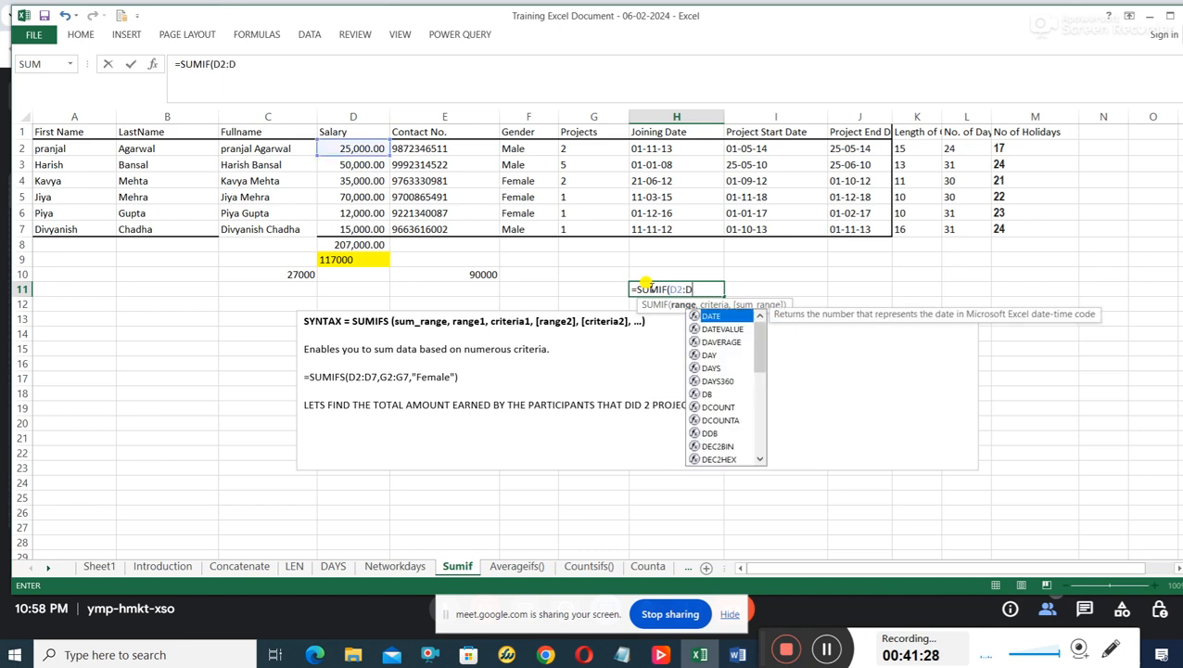
pyautogui.write('7')
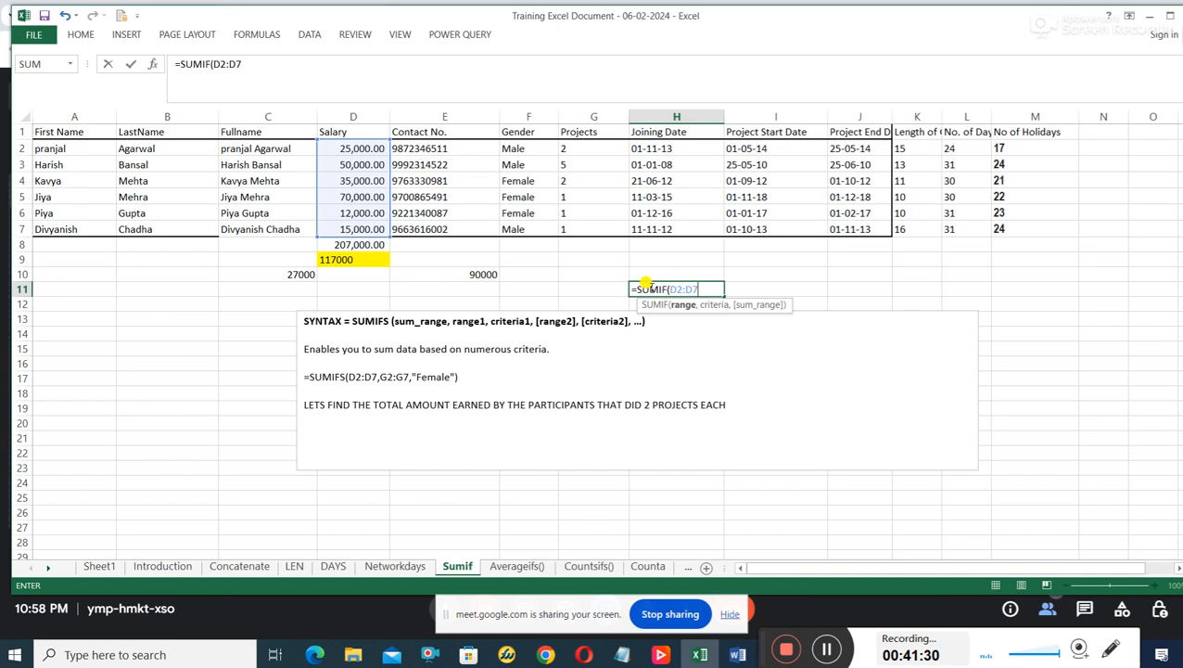
pyautogui.write(',')
pyautogui.write('G2')
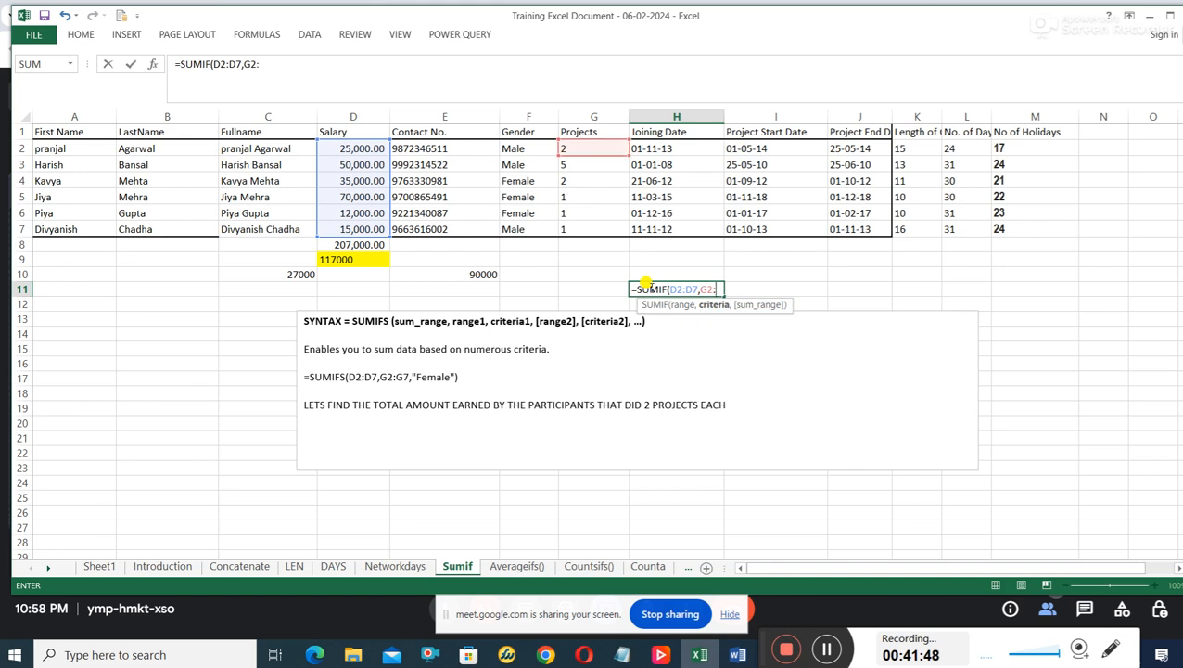
pyautogui.write(':G')
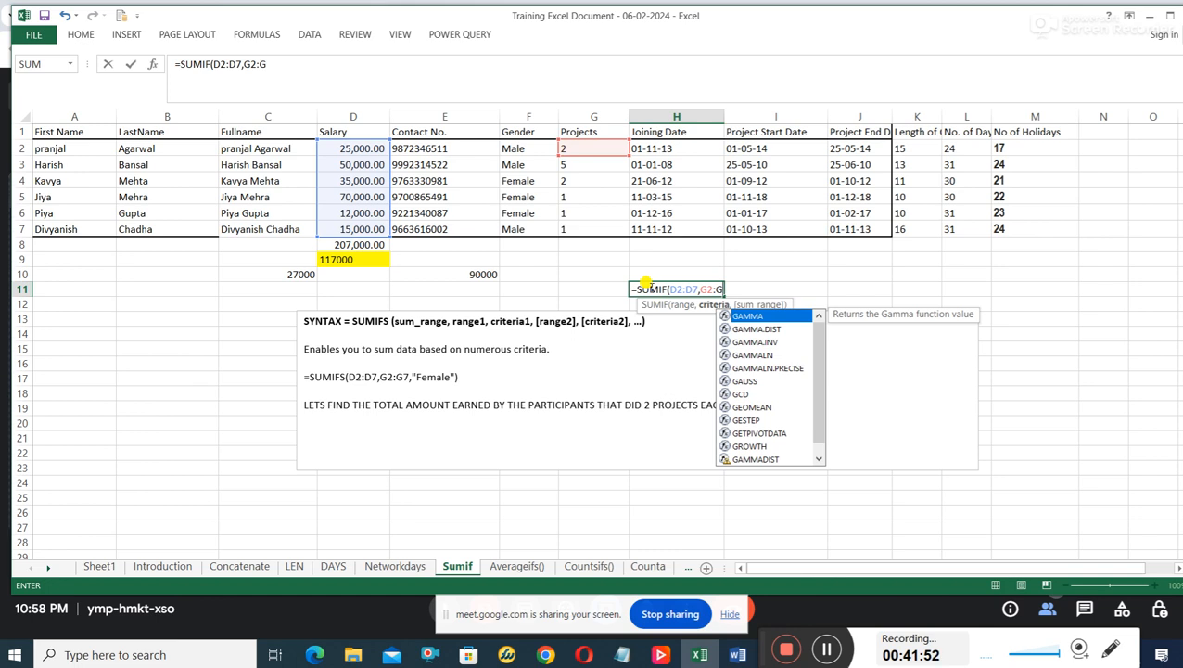
pyautogui.write('7,')
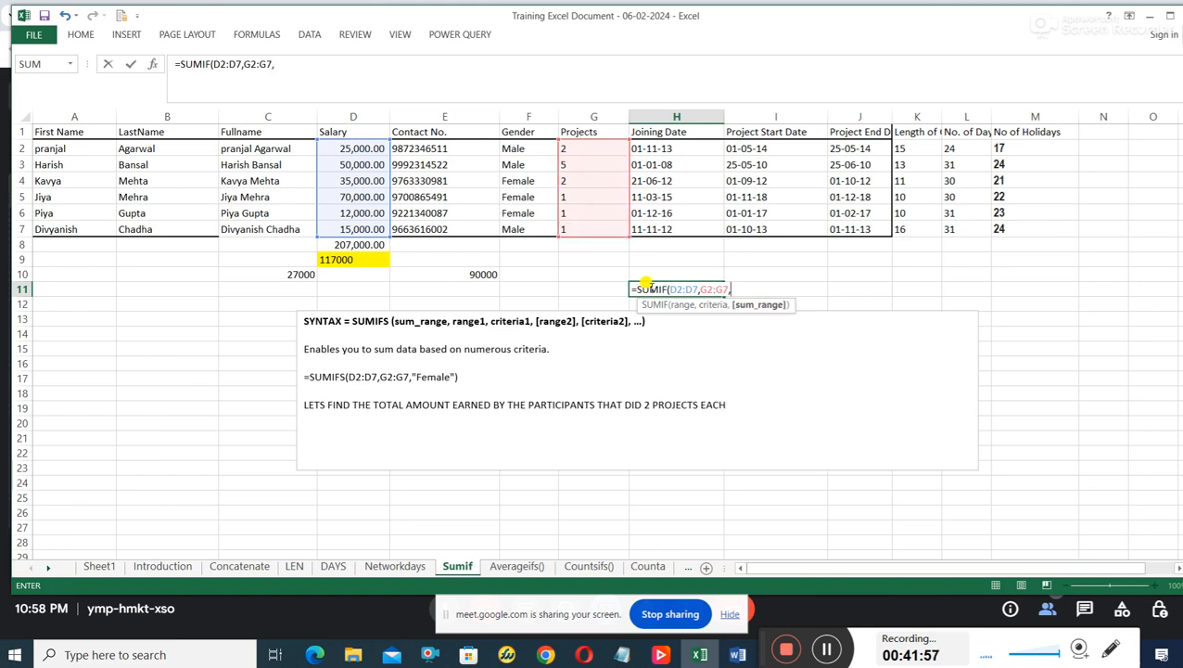
pyautogui.write('""')
pyautogui.press('BackSpace')
pyautogui.press('BackSpace')
pyautogui.press('BackSpace')
pyautogui.write('2')
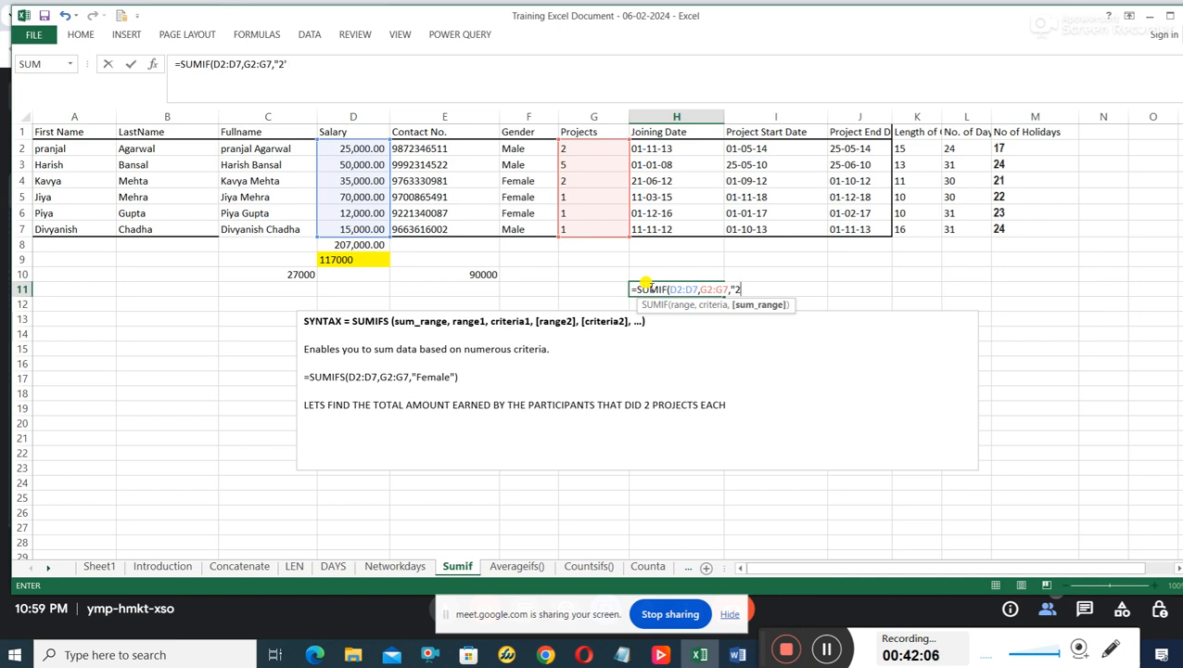
pyautogui.write('")')
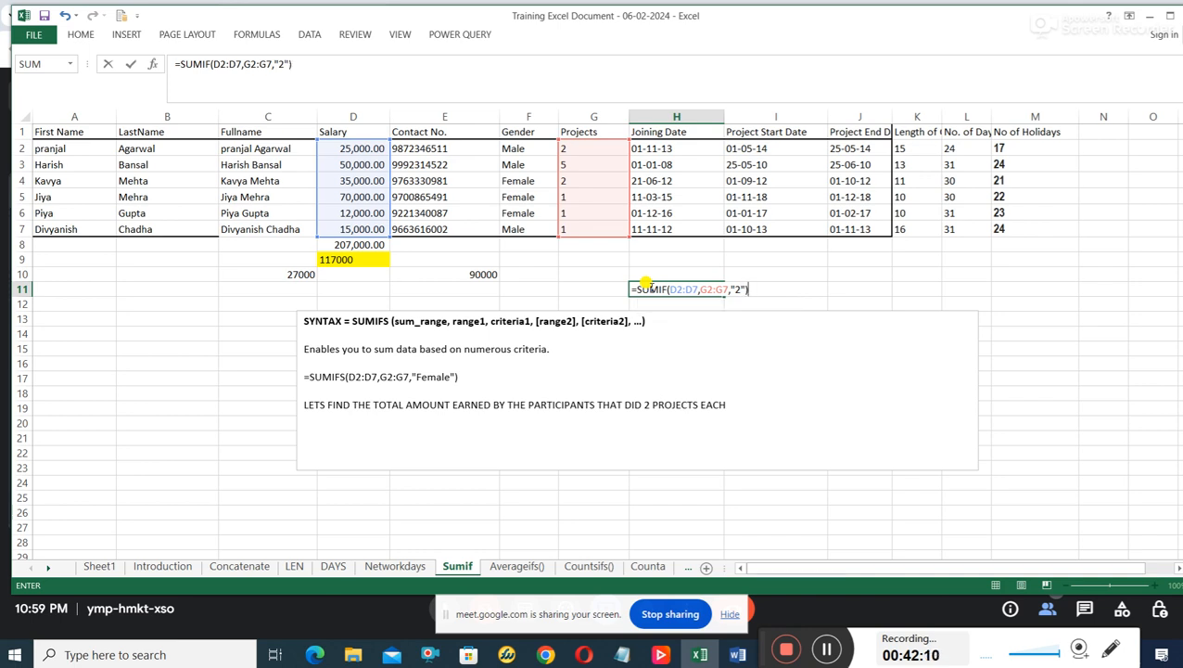
pyautogui.press('Return')
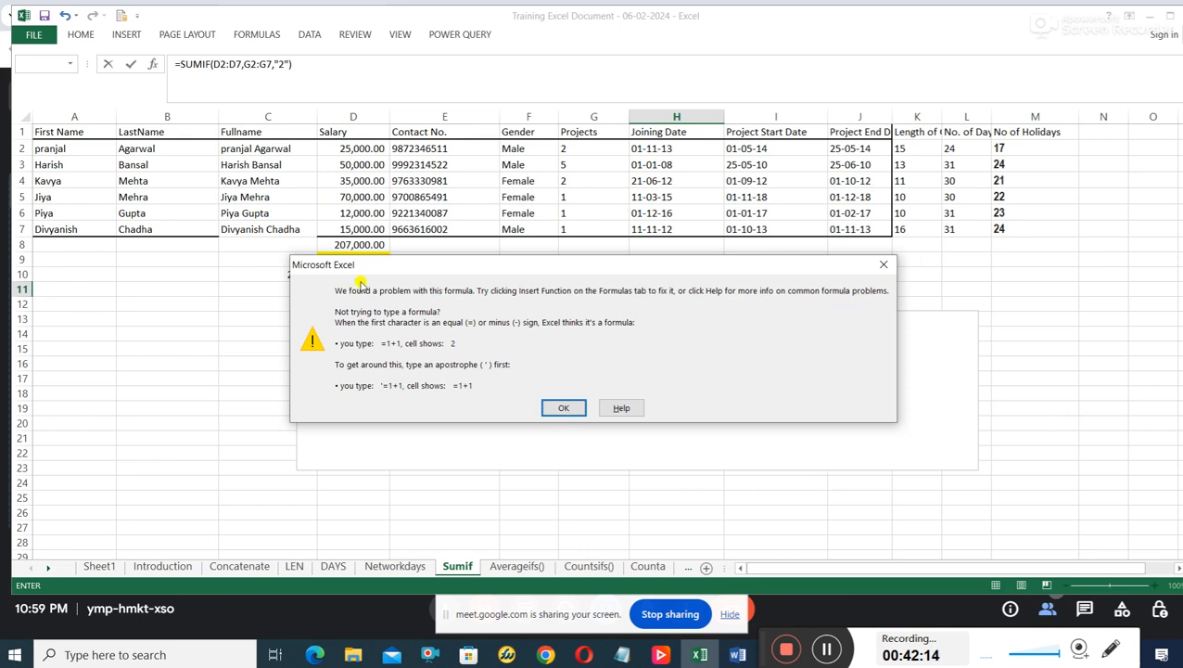
pyautogui.click(884, 264)
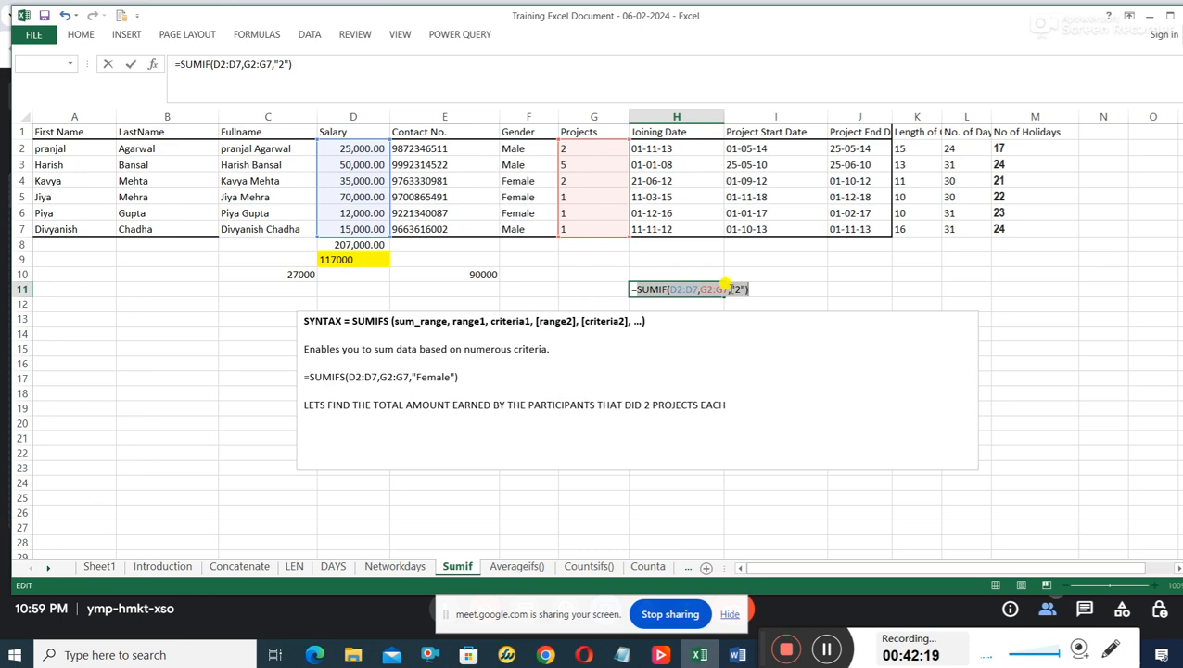
# Try the H11 formula with an unquoted criterion, =SUMIF(D2:D7,G2:G7,2), and discard the entry.
pyautogui.click(737, 288)
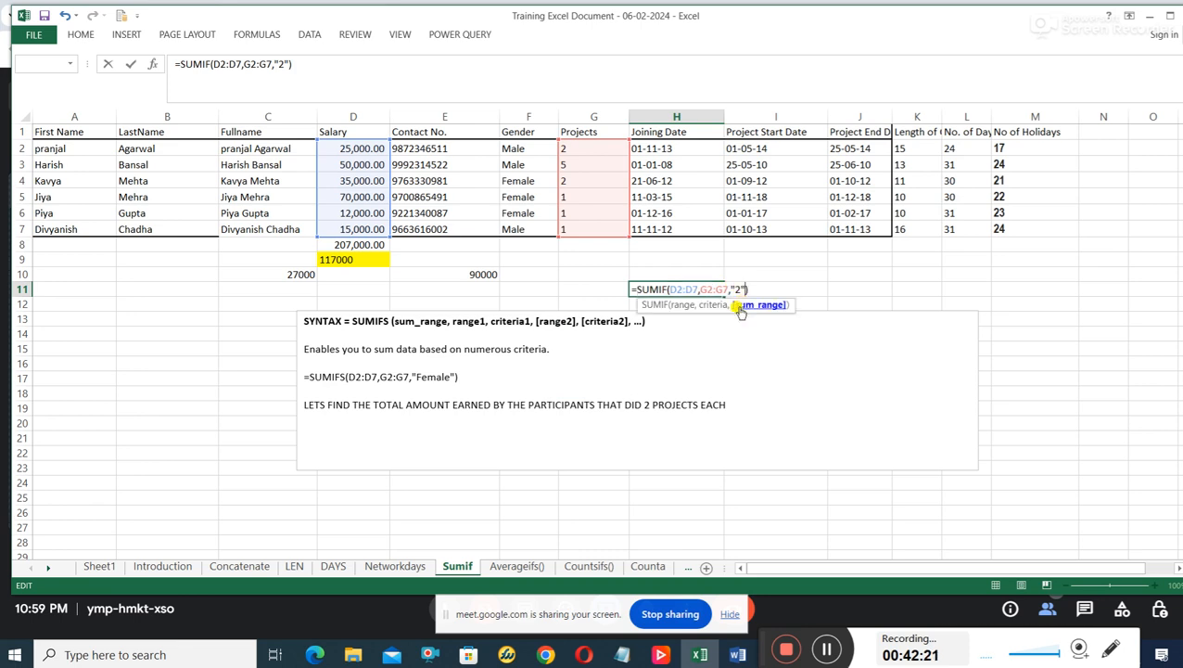
pyautogui.press('BackSpace')
pyautogui.press('Left')
pyautogui.press('BackSpace')
pyautogui.press('Return')
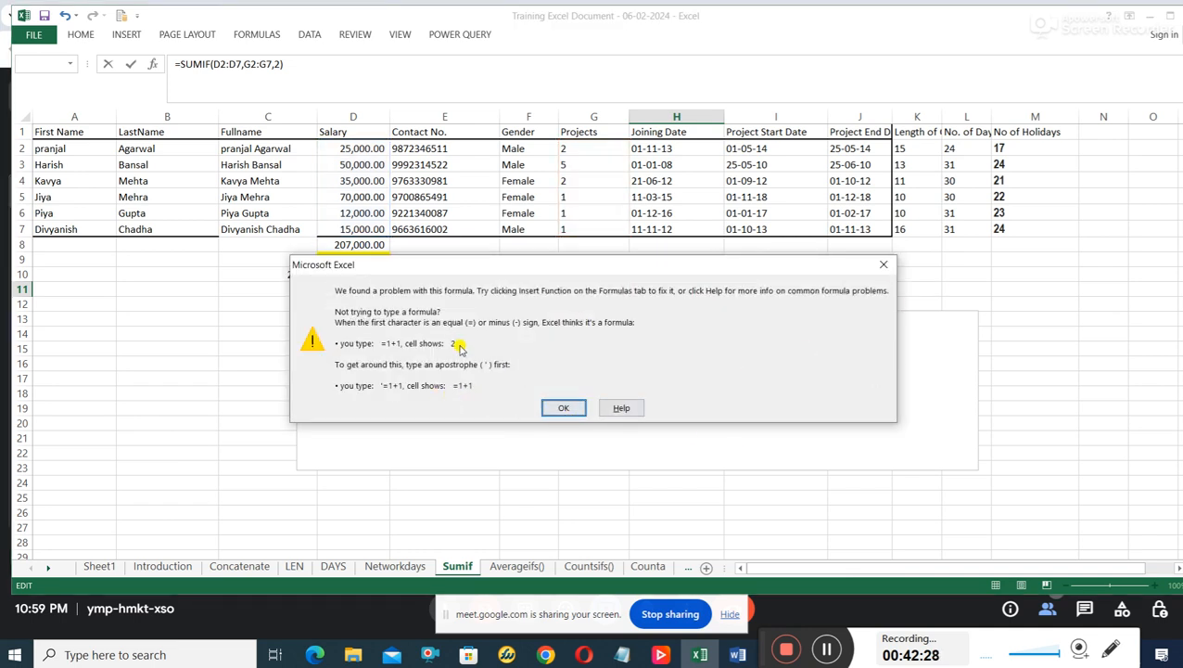
pyautogui.click(883, 265)
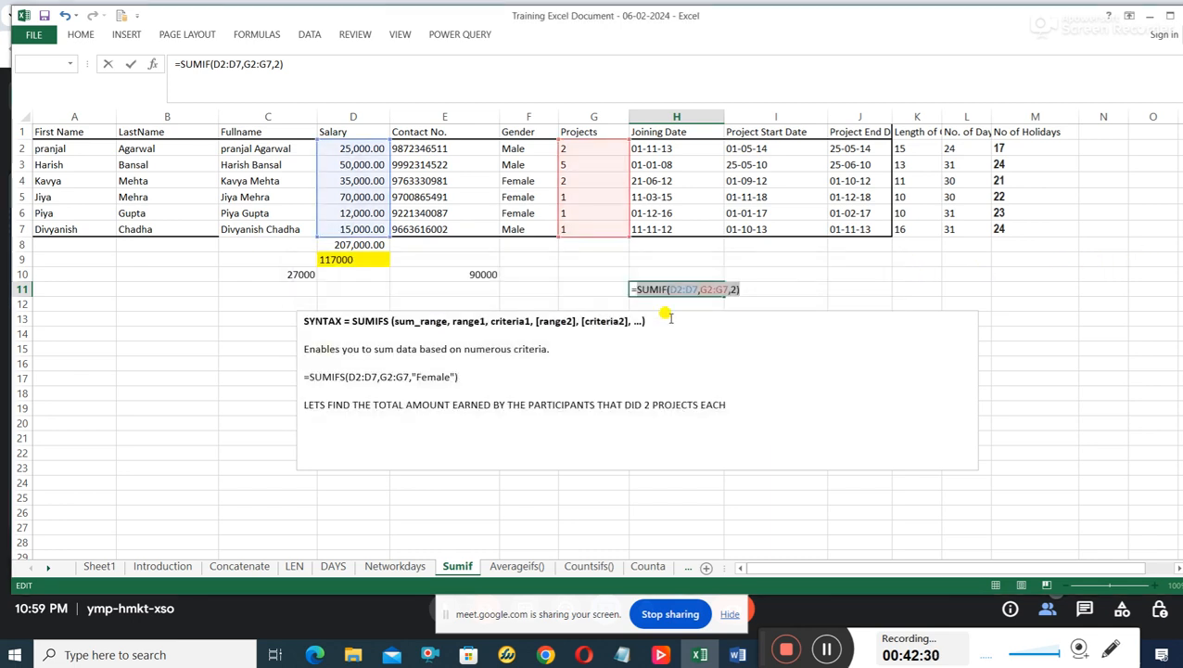
pyautogui.click(673, 304)
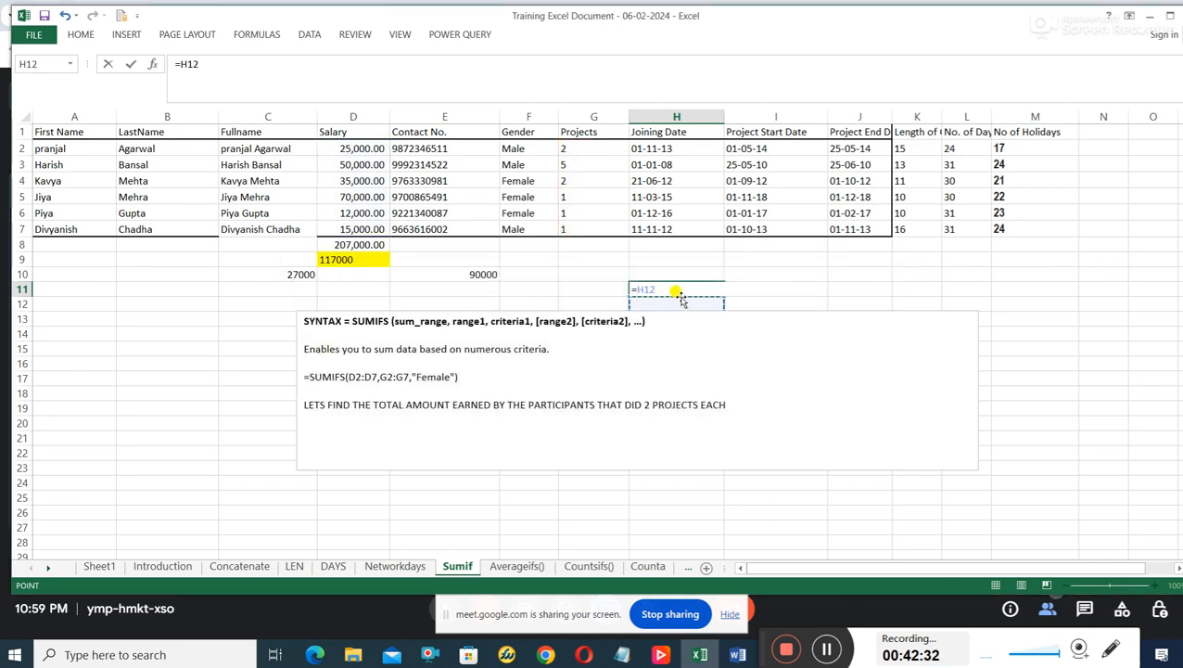
pyautogui.press('Escape')
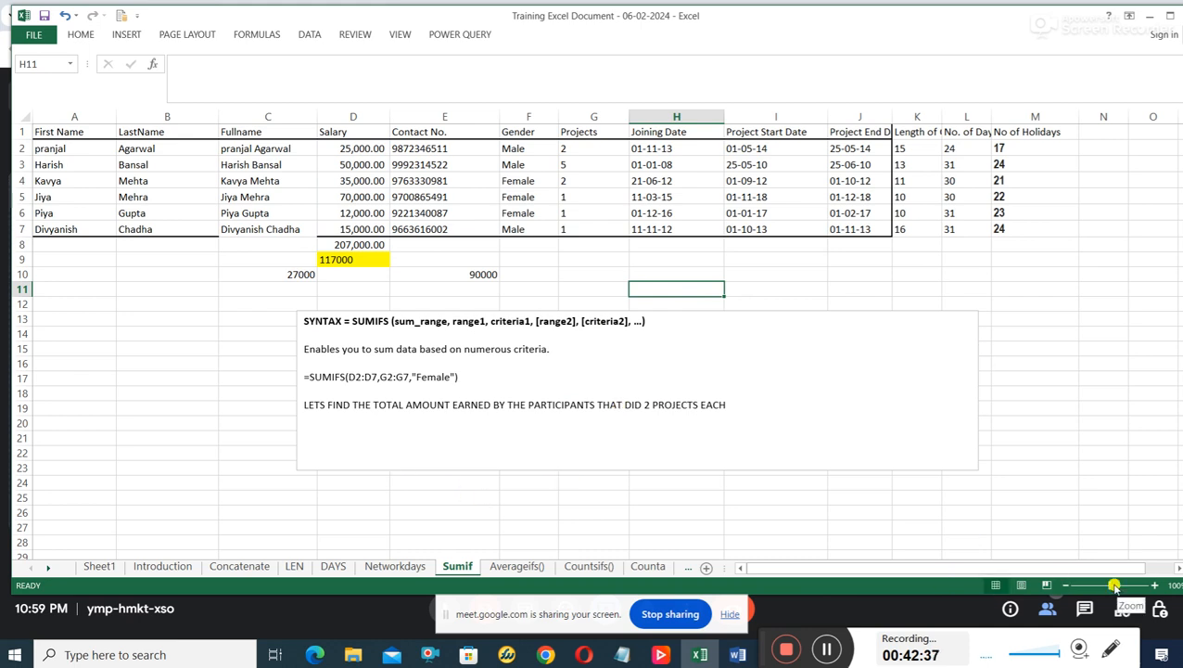
# Begin a new formula in H9 with =SUMIF( and leave it open for editing.
pyautogui.moveTo(1109, 585); pyautogui.dragTo(1126, 586)
pyautogui.scroll(-1, 839, 476)
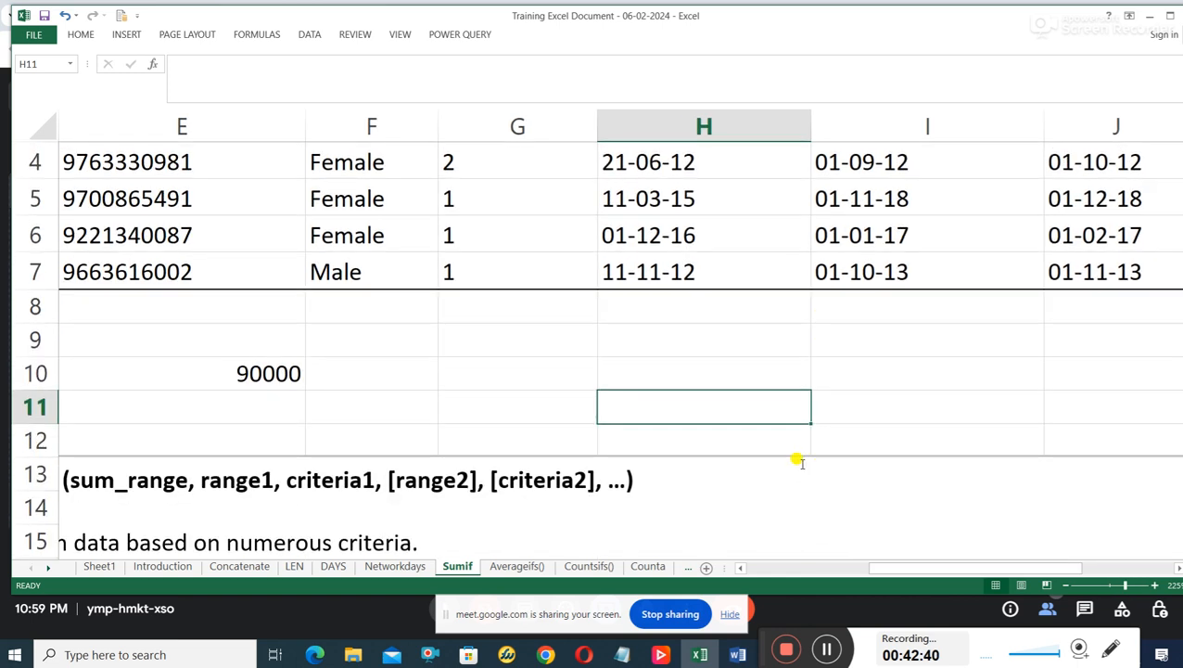
pyautogui.click(635, 353)
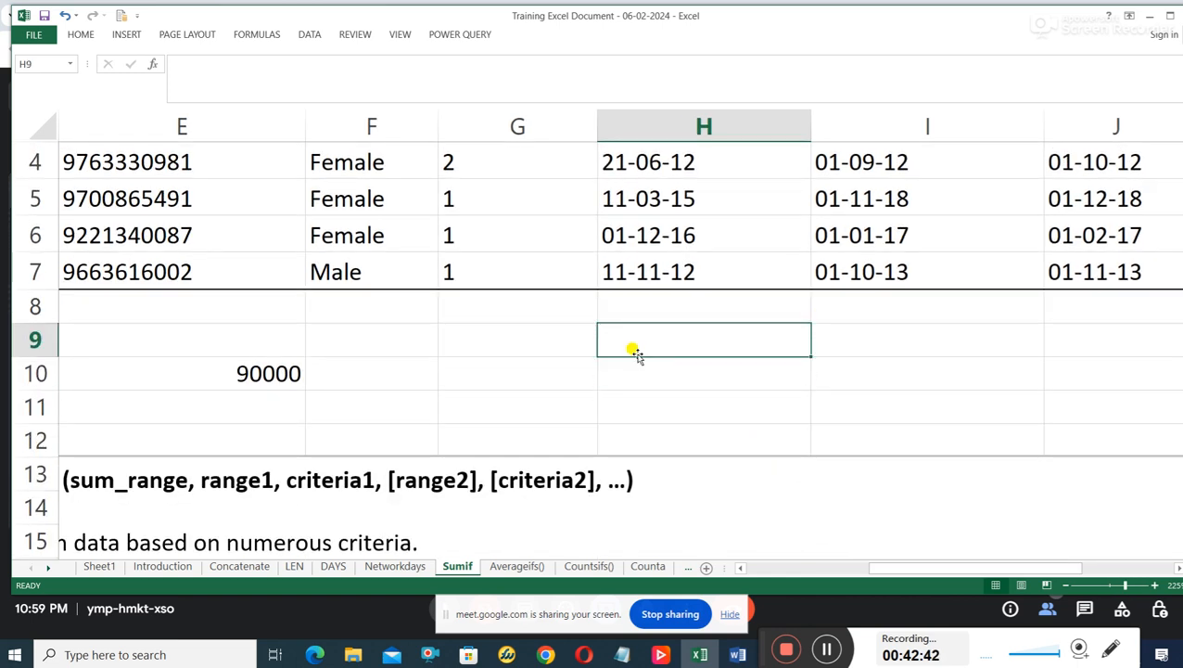
pyautogui.write('=')
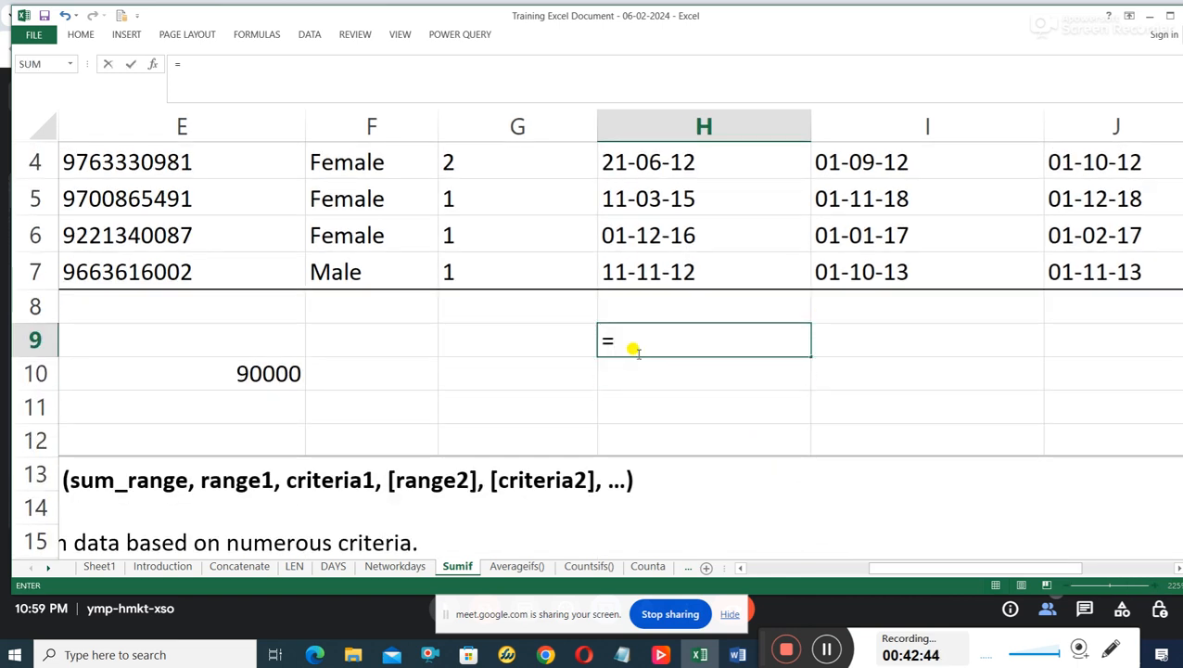
pyautogui.write('SUM')
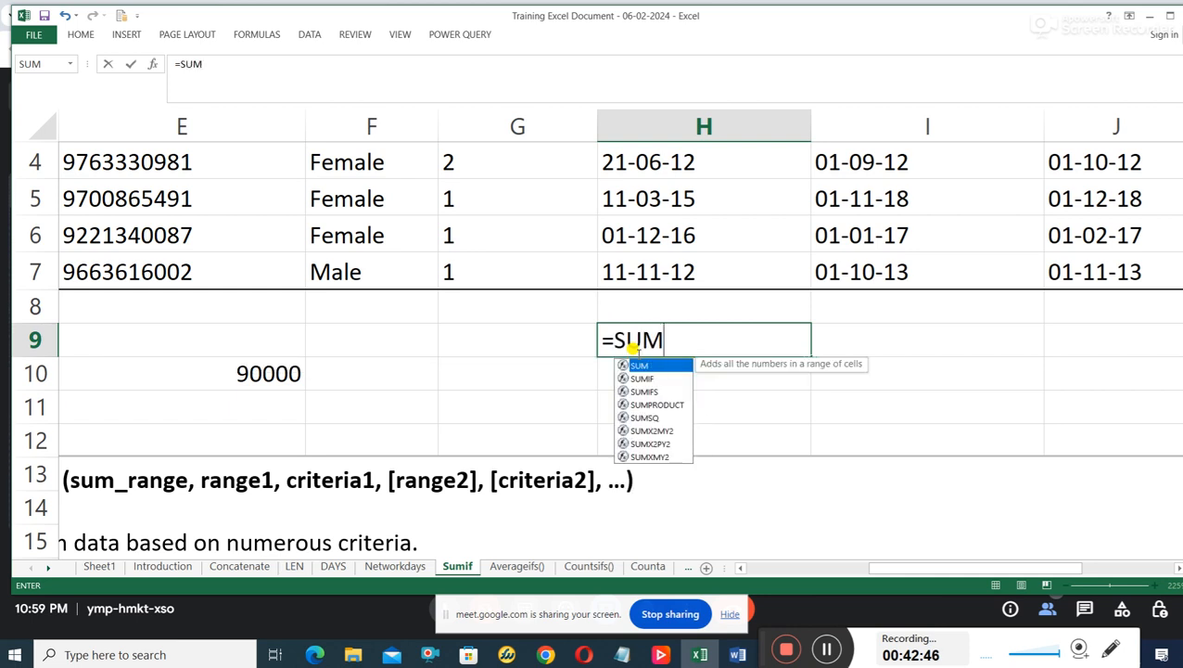
pyautogui.write('IF')
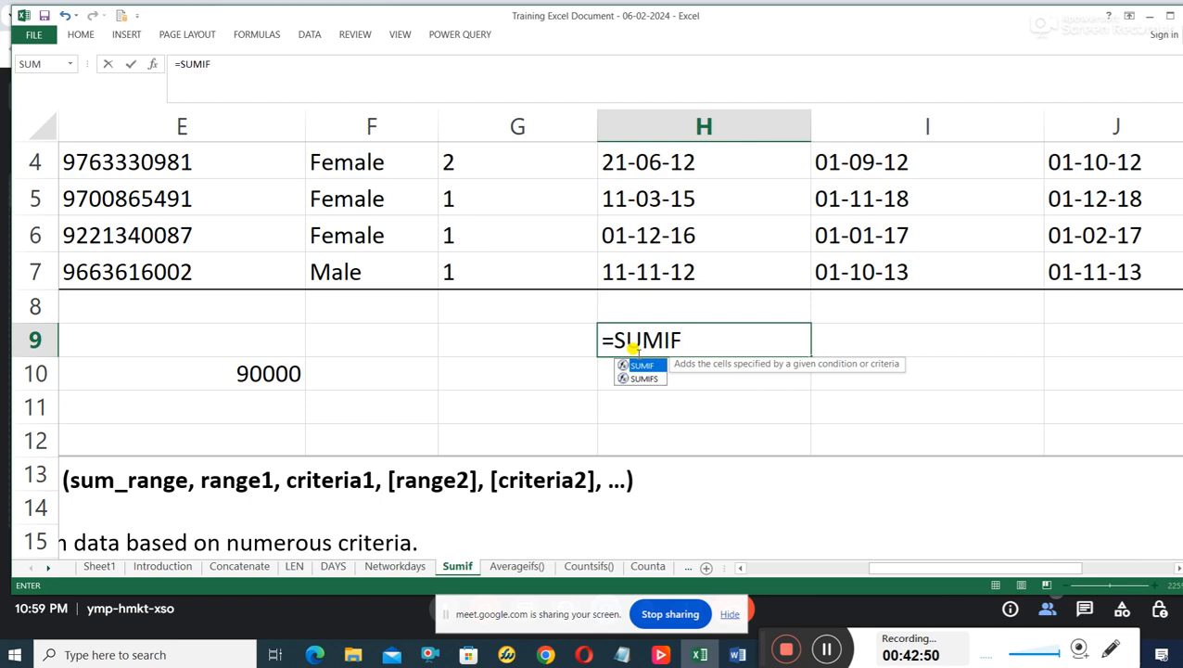
pyautogui.write('(')
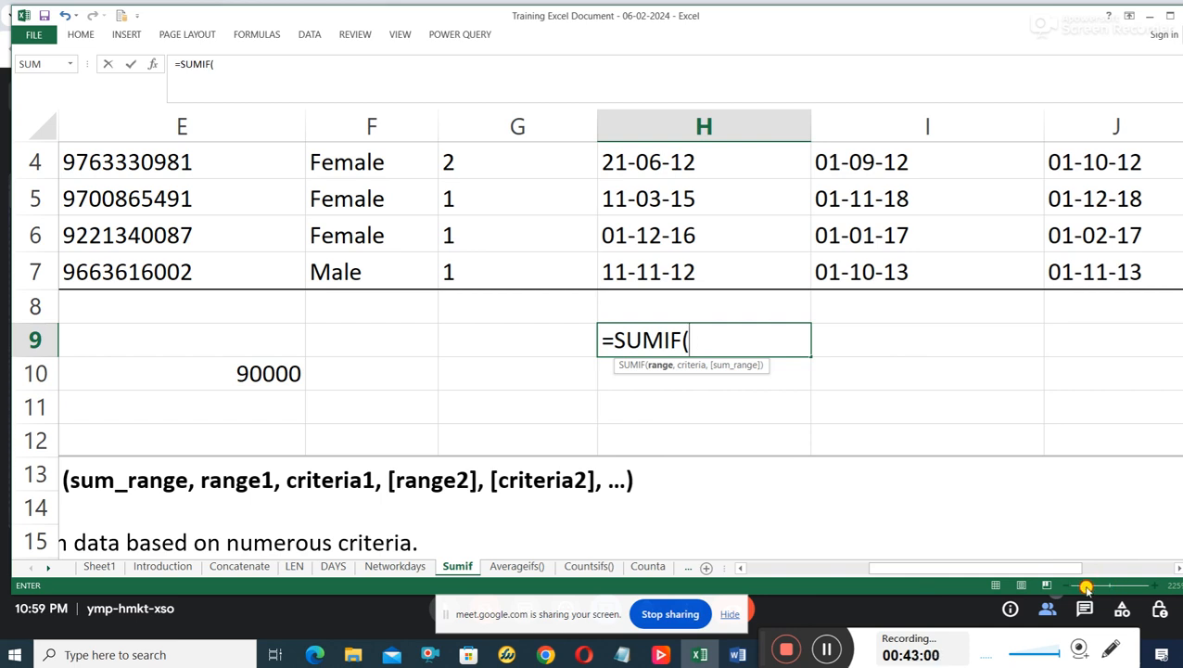
pyautogui.press('Return')
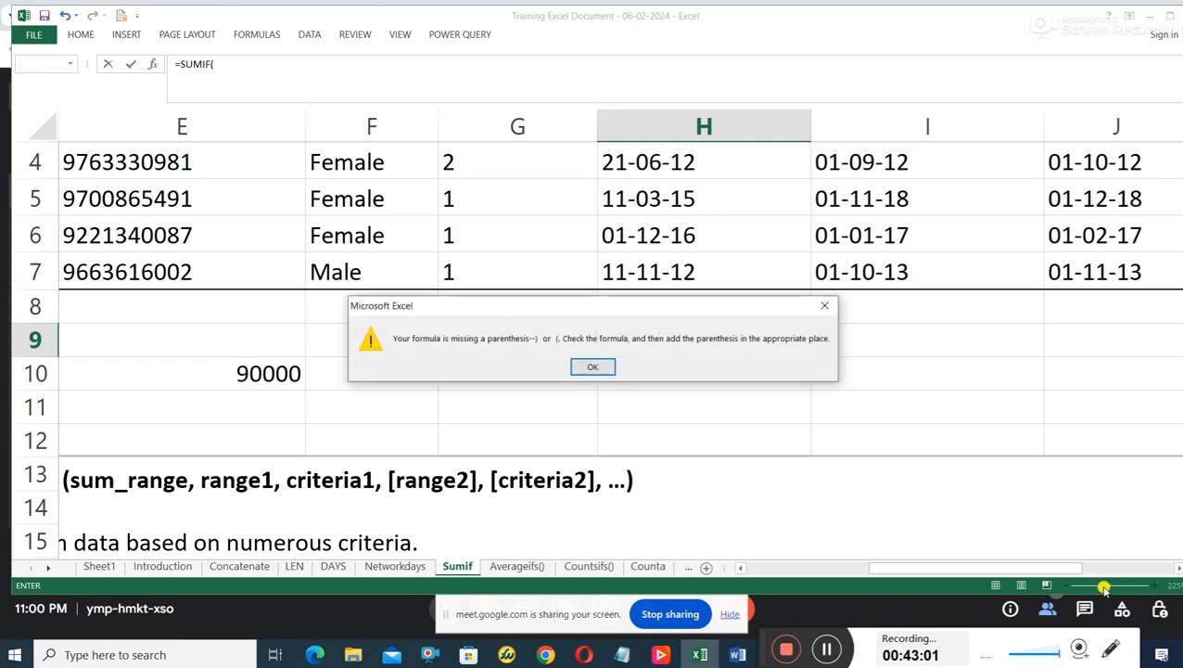
pyautogui.click(597, 369)
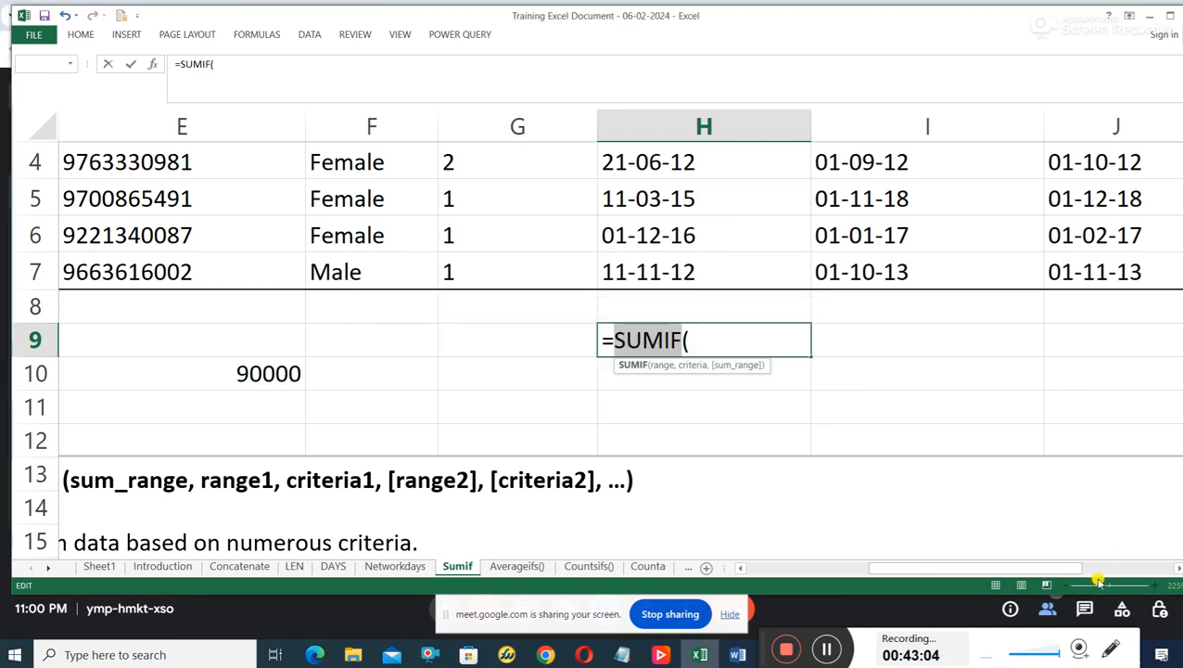
# Maximize the workbook window and clear the screen recorder bar away from the sheet's zoom control.
pyautogui.scroll(-1, 1118, 312)
pyautogui.scroll(-2, 1117, 339)
pyautogui.scroll(2, 1115, 427)
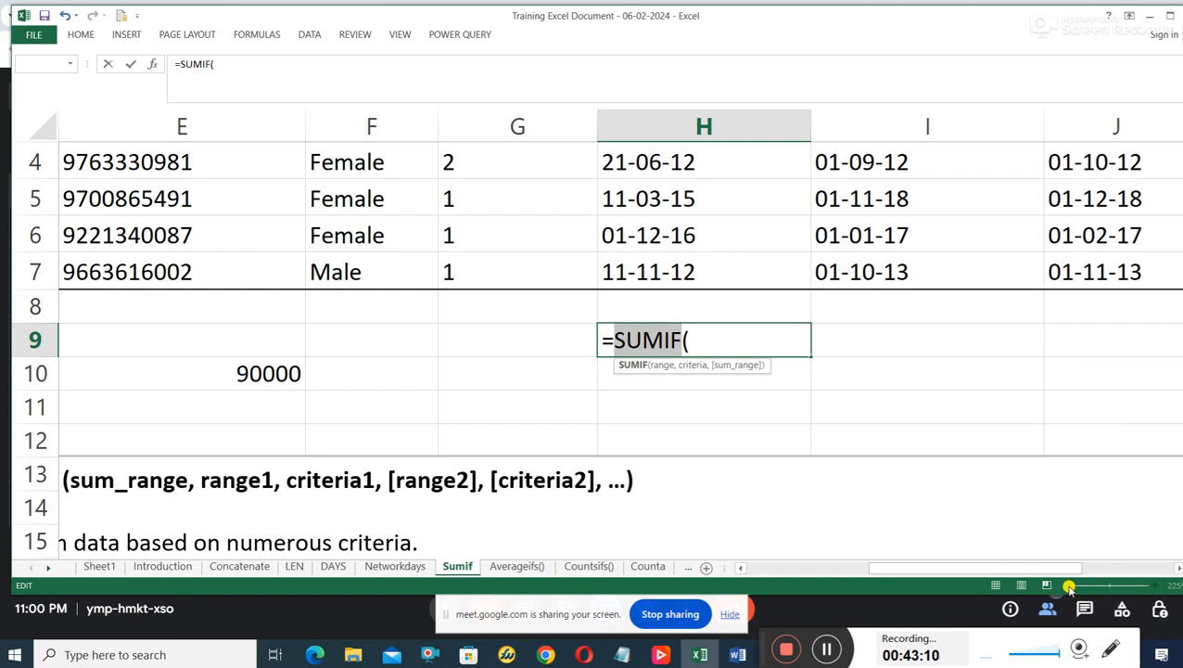
pyautogui.click(1170, 16)
pyautogui.scroll(-1, 1078, 594)
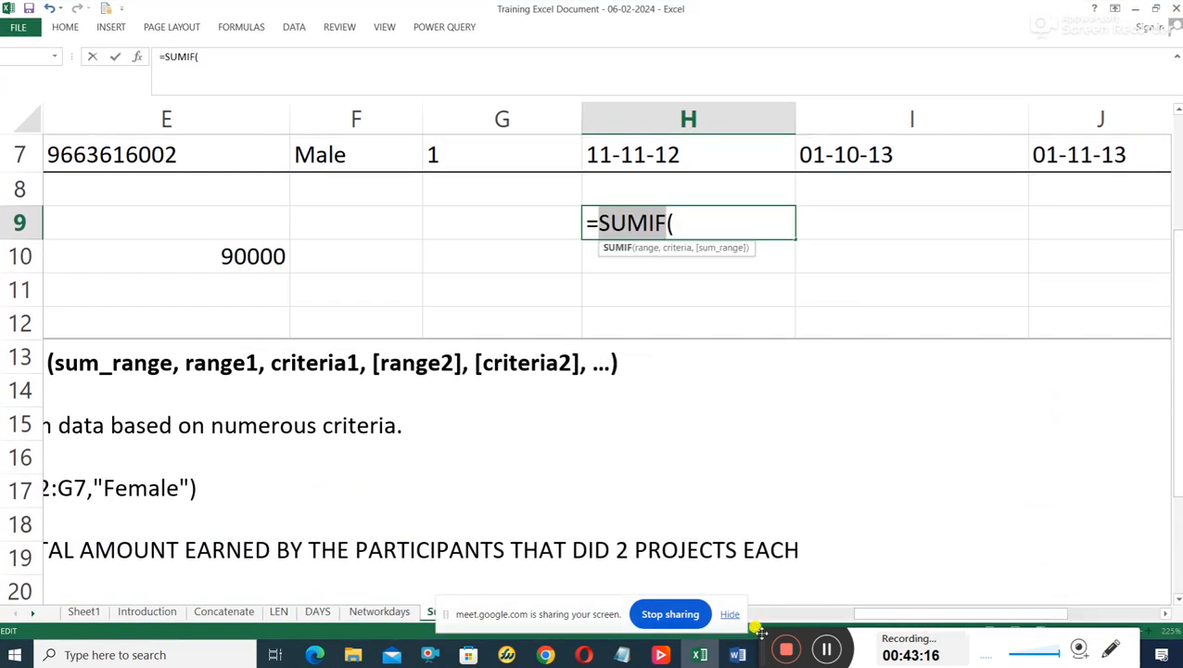
pyautogui.moveTo(760, 633); pyautogui.dragTo(834, 666)
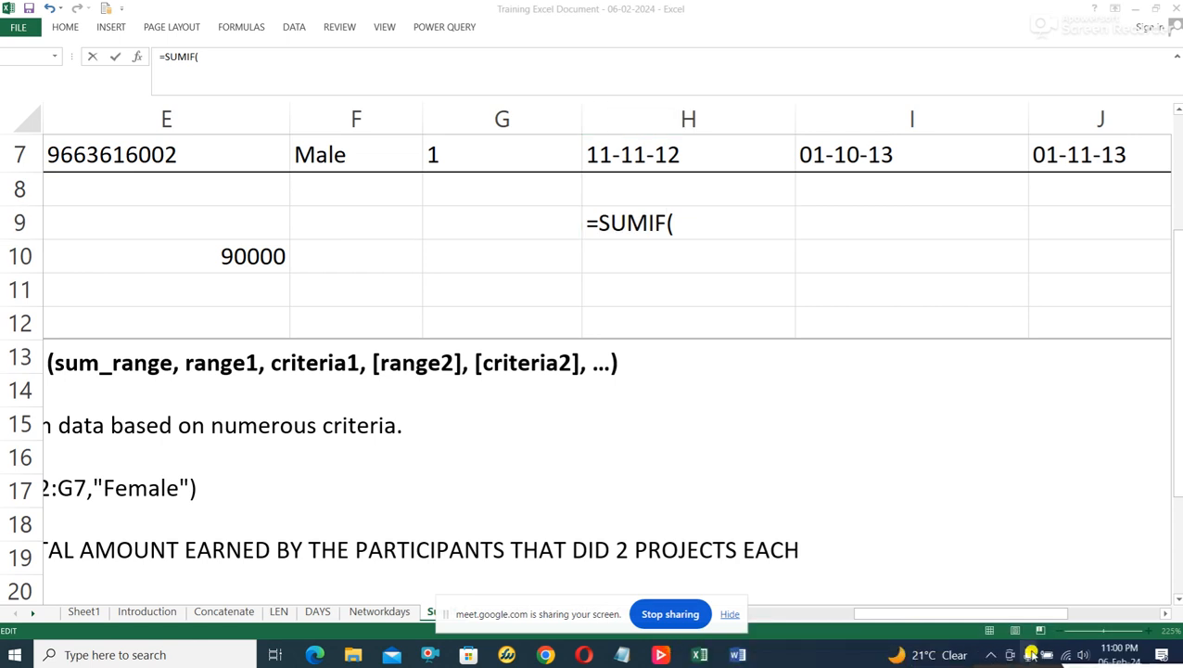
pyautogui.click(1098, 630)
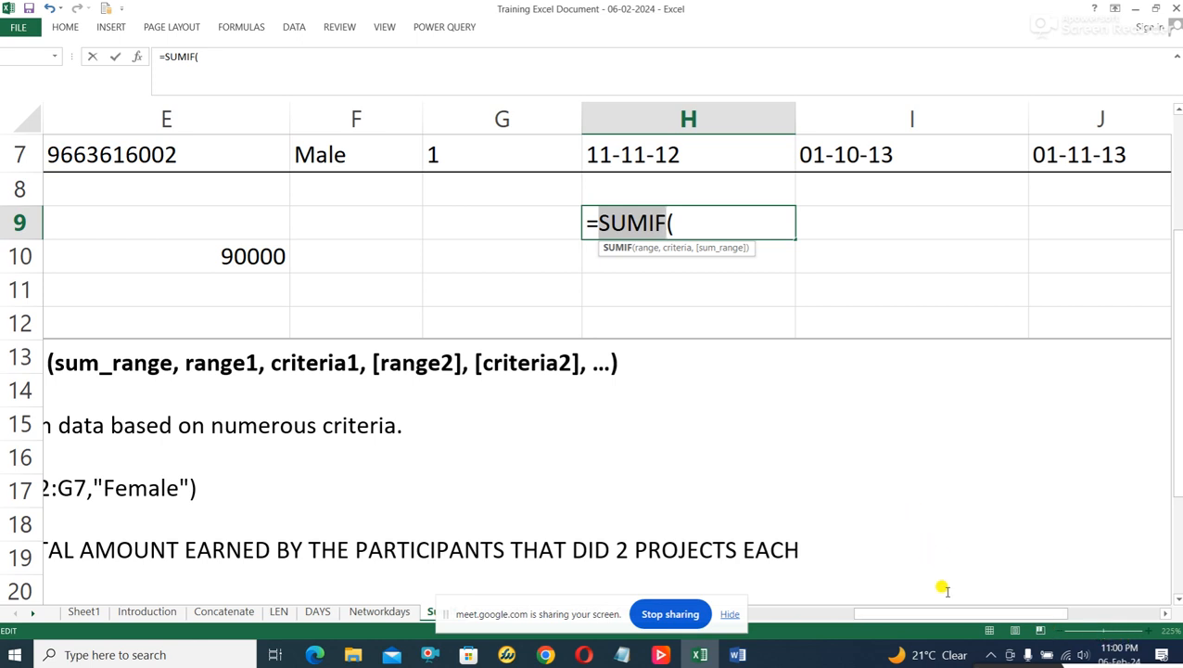
# Discard the unfinished SUMIF formula in H9.
pyautogui.moveTo(947, 613); pyautogui.dragTo(888, 612)
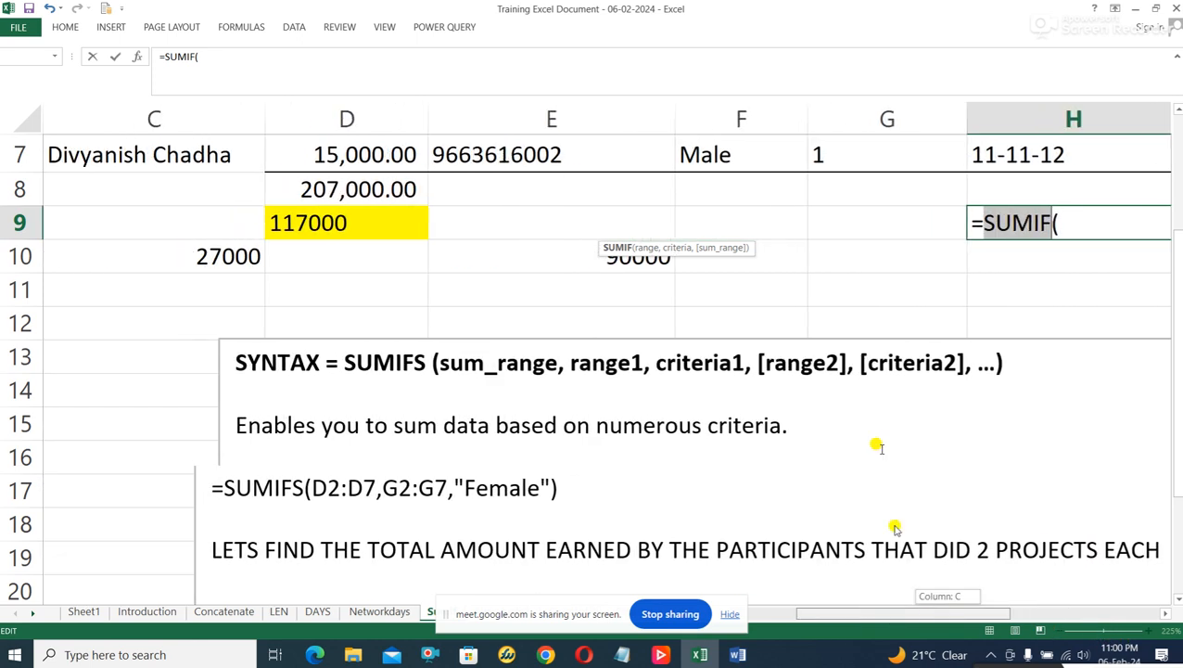
pyautogui.scroll(2, 879, 447)
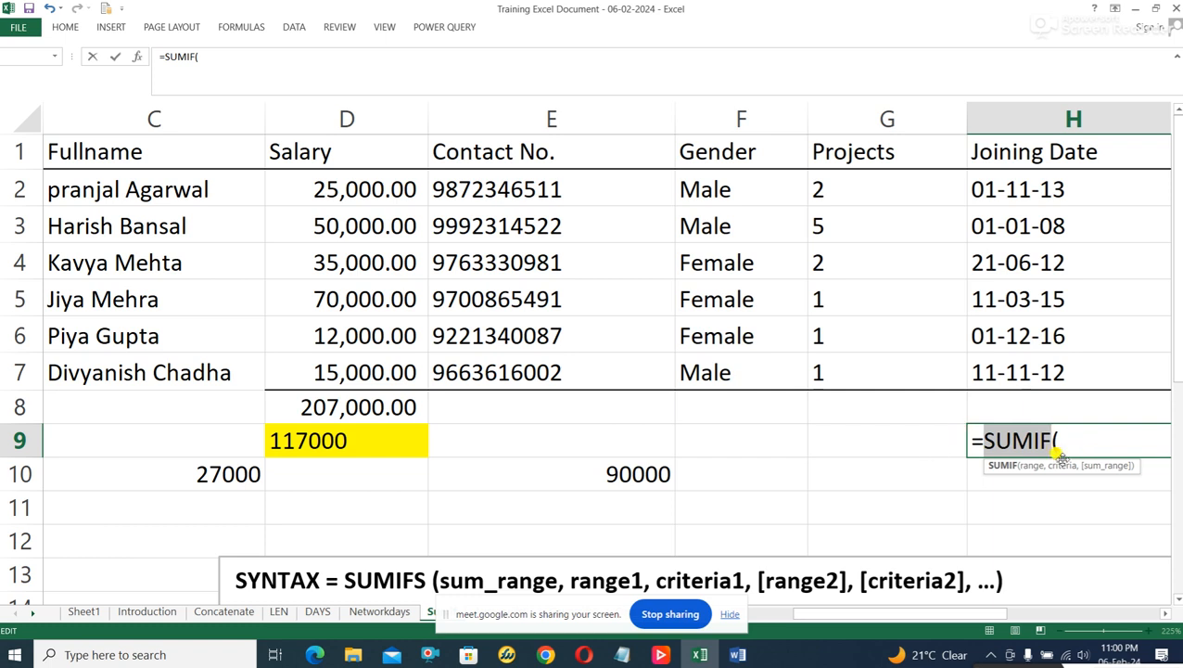
pyautogui.click(343, 516)
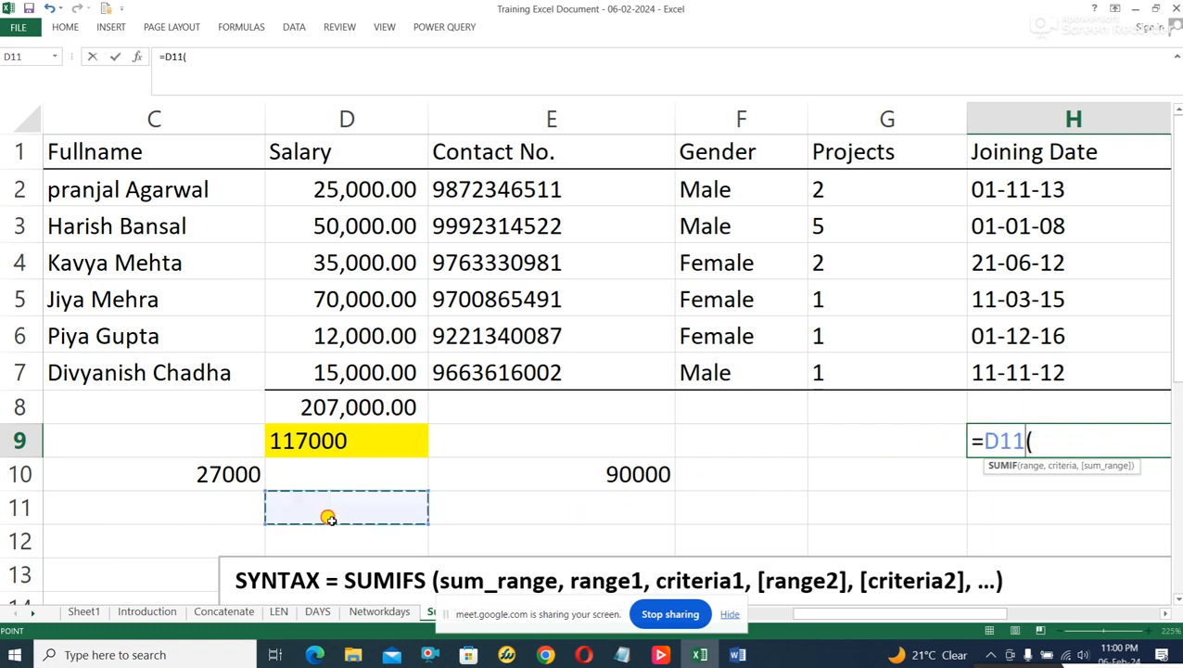
pyautogui.press('Escape')
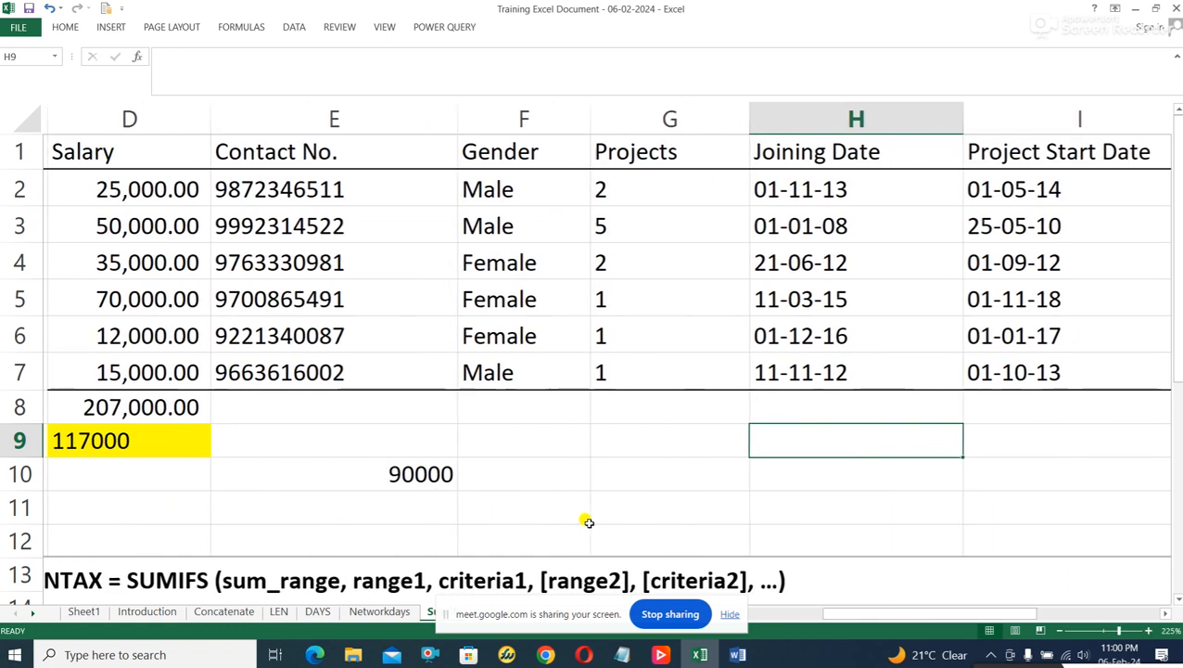
# Begin a SUMIFS formula in E11 with the salaries D2:D7 as the sum range.
pyautogui.click(329, 509)
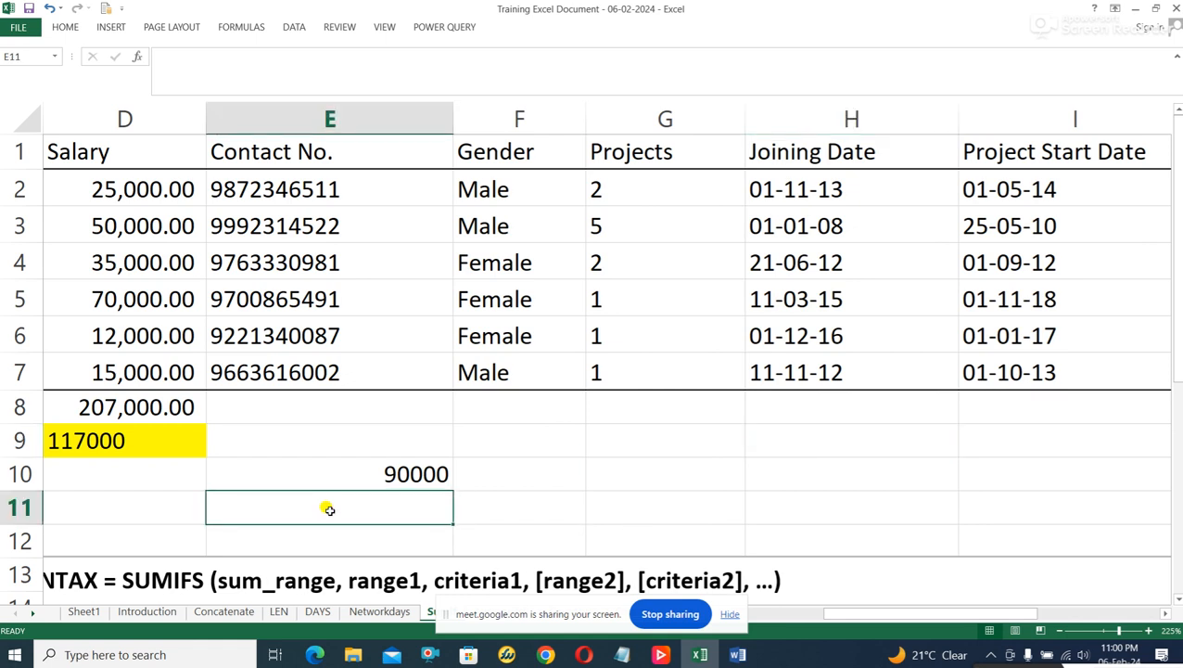
pyautogui.write('=')
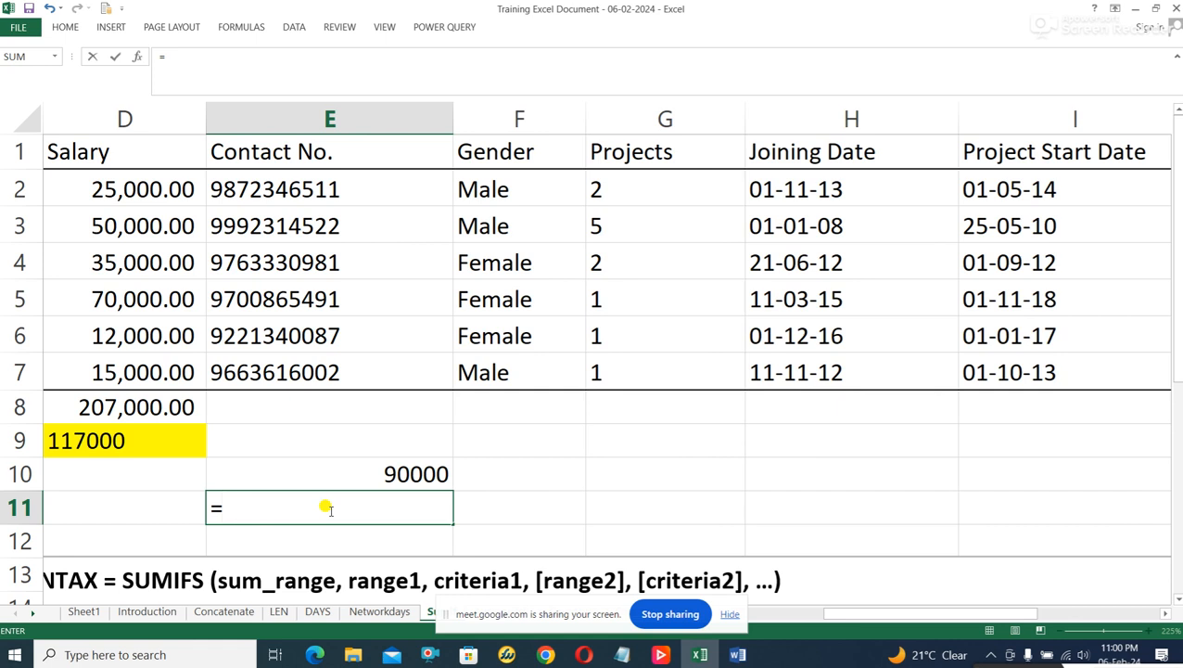
pyautogui.write('S')
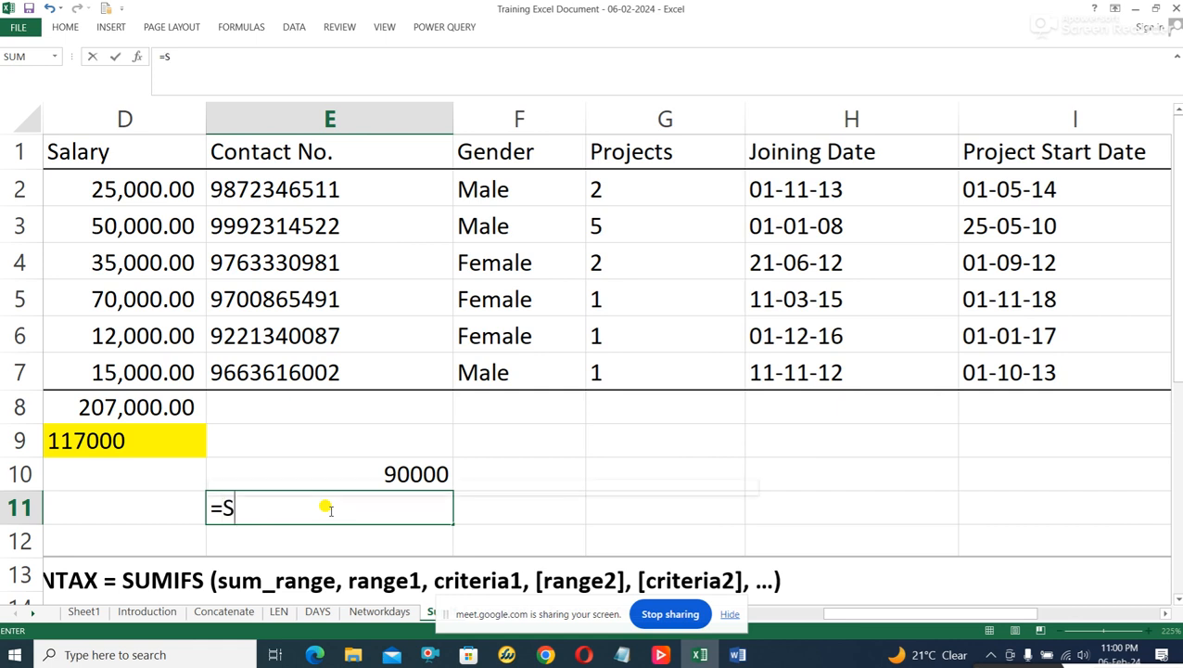
pyautogui.write('UMIFS')
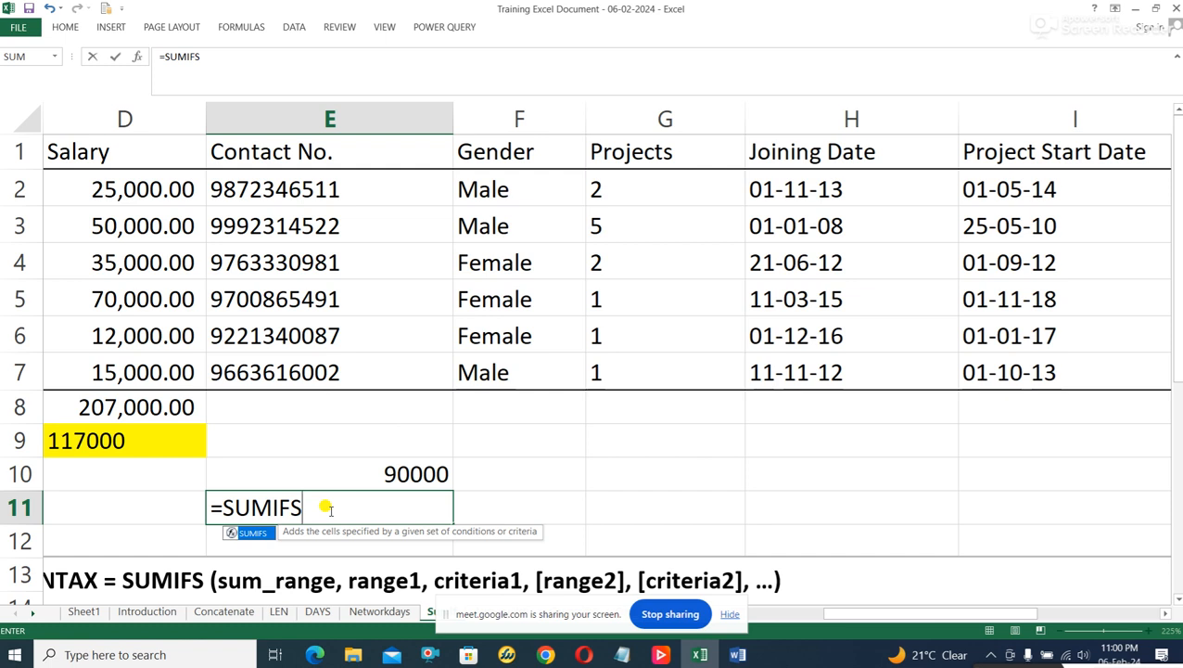
pyautogui.write('(')
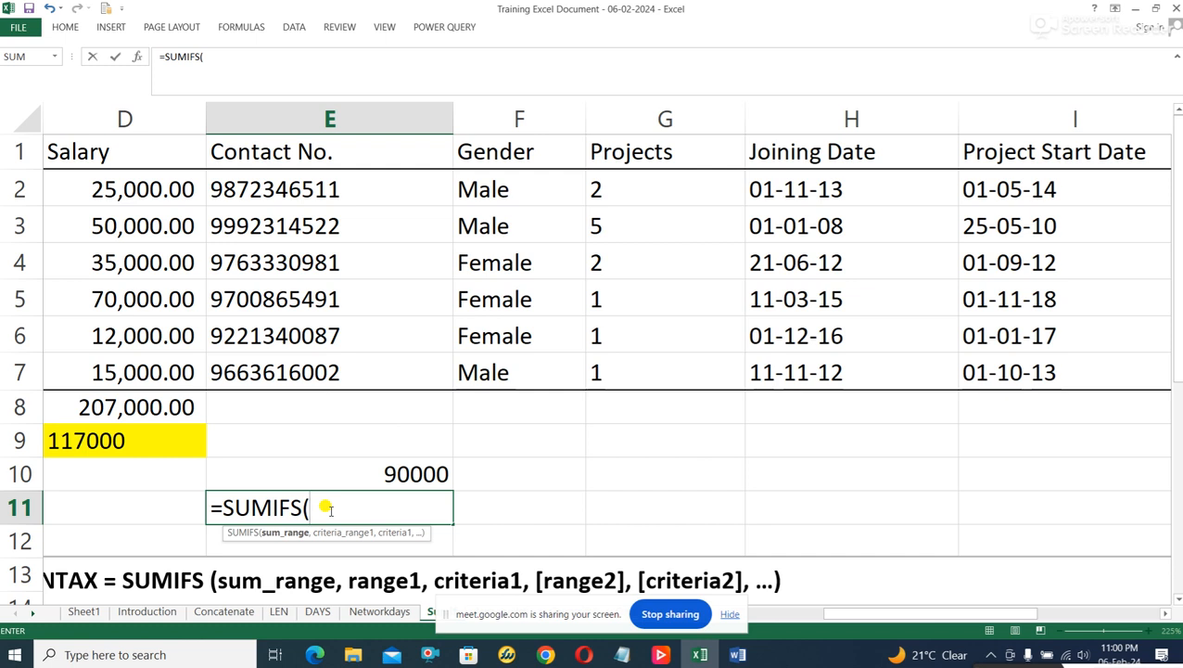
pyautogui.write('D2')
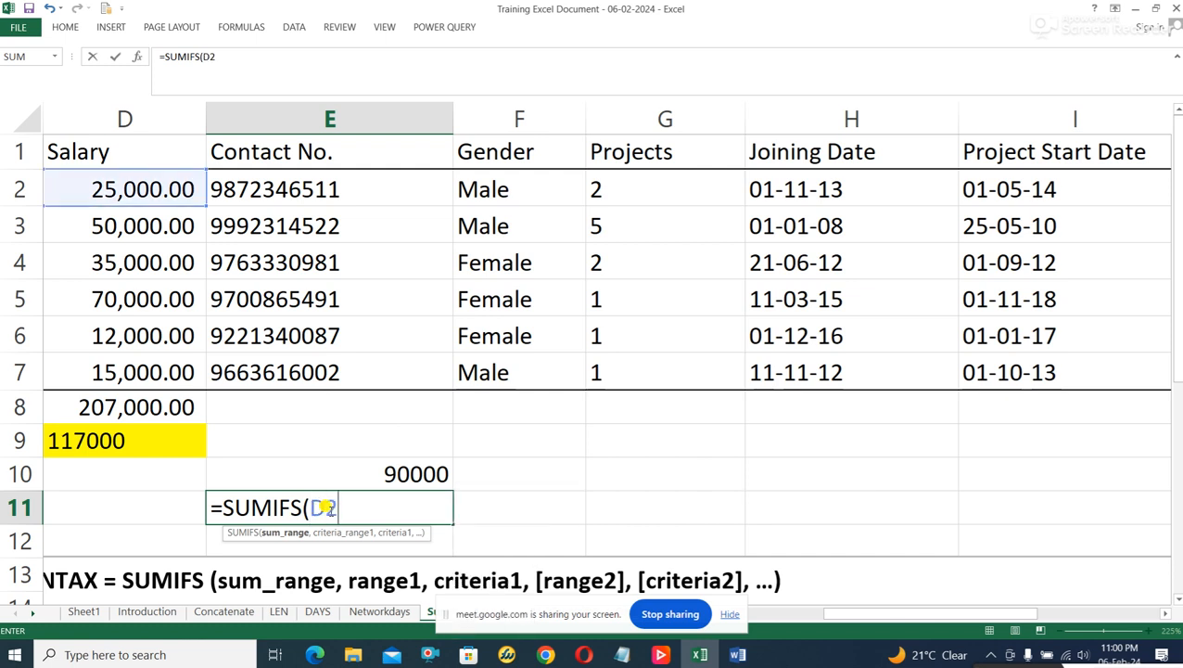
pyautogui.write(':D7')
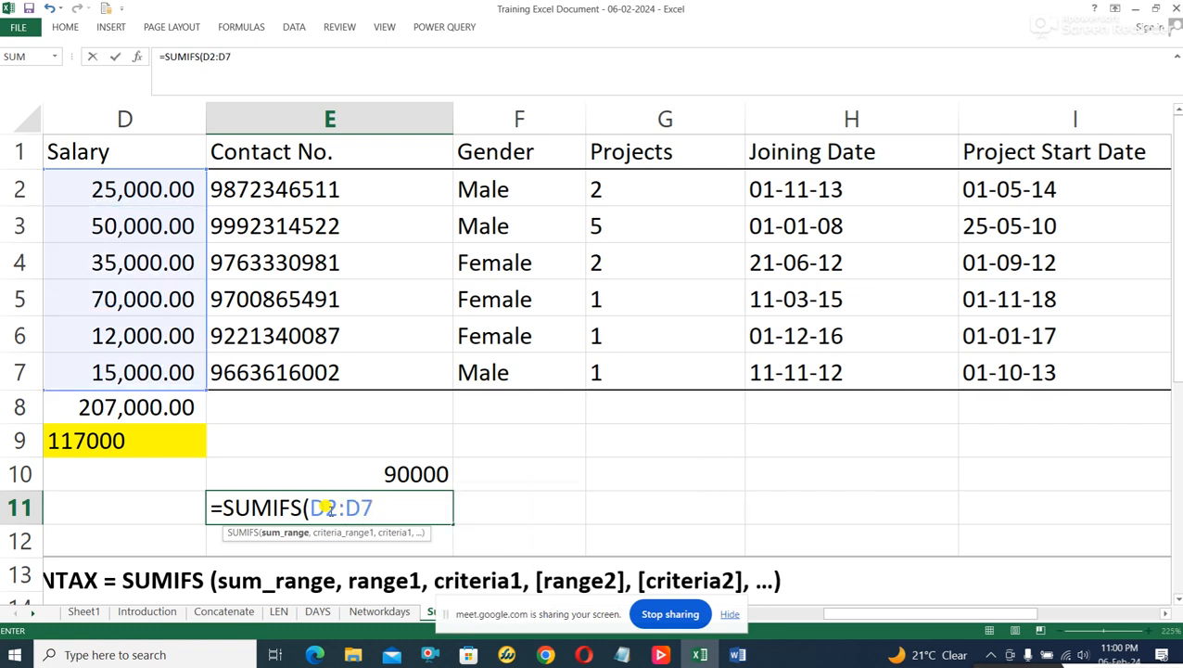
pyautogui.write(',')
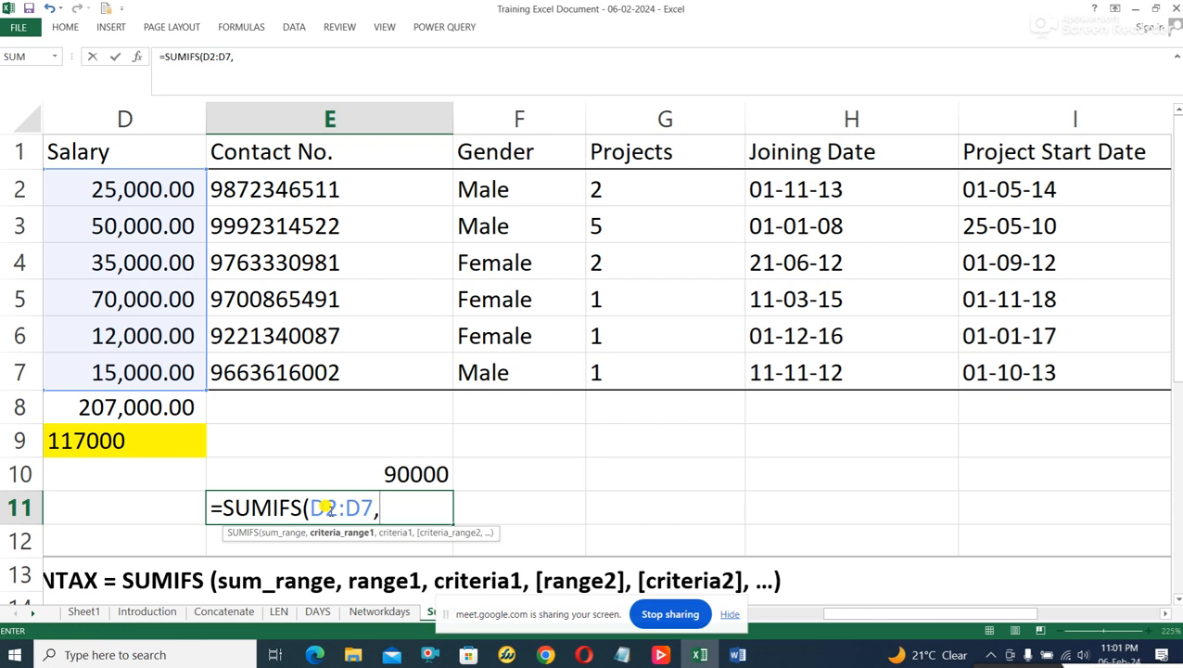
# Complete the E11 formula with criteria range G2:G7 and criterion "2", giving =SUMIFS(D2:D7,G2:G7,"2").
pyautogui.write('G')
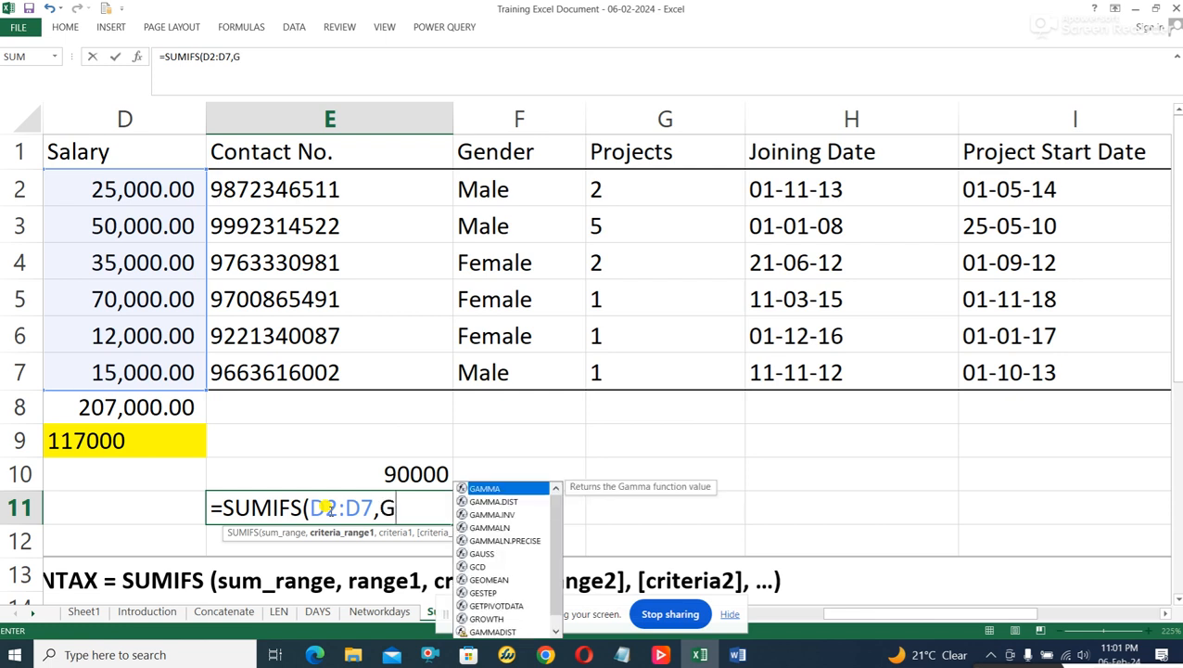
pyautogui.write('2:')
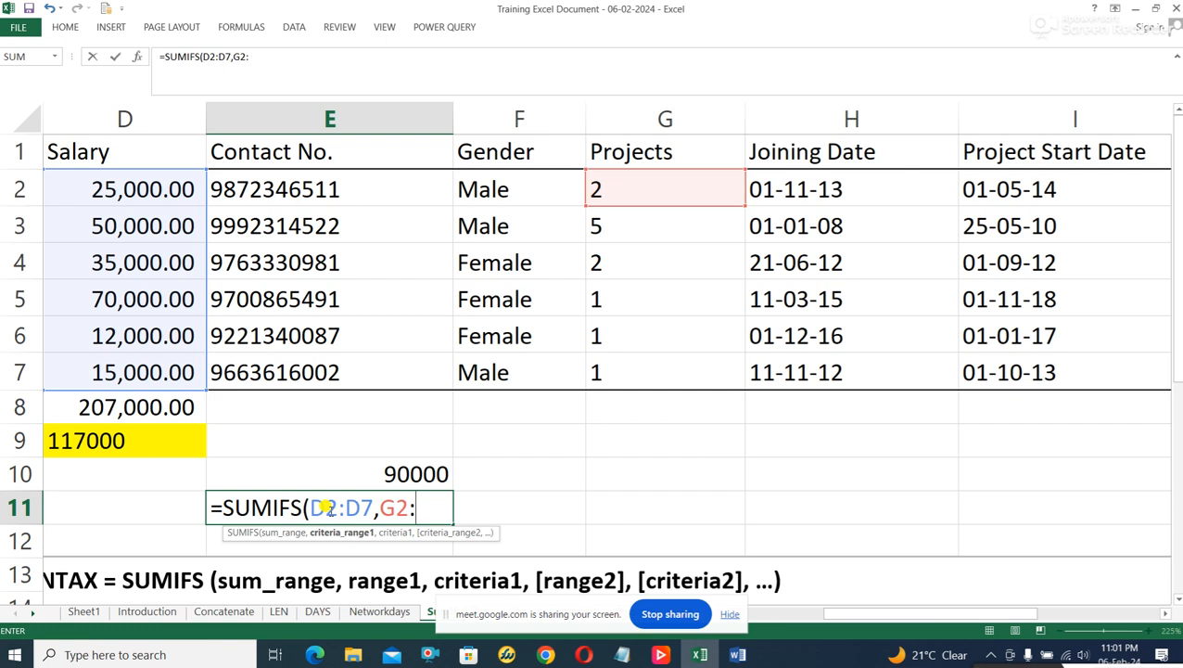
pyautogui.write('G7')
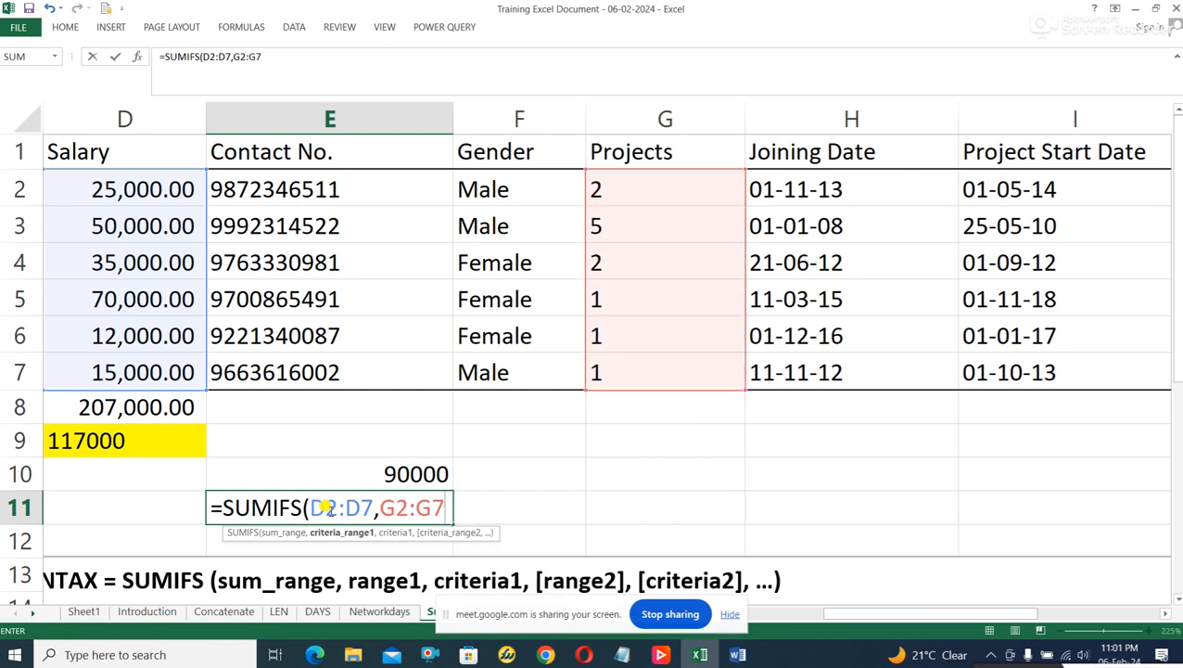
pyautogui.write(',')
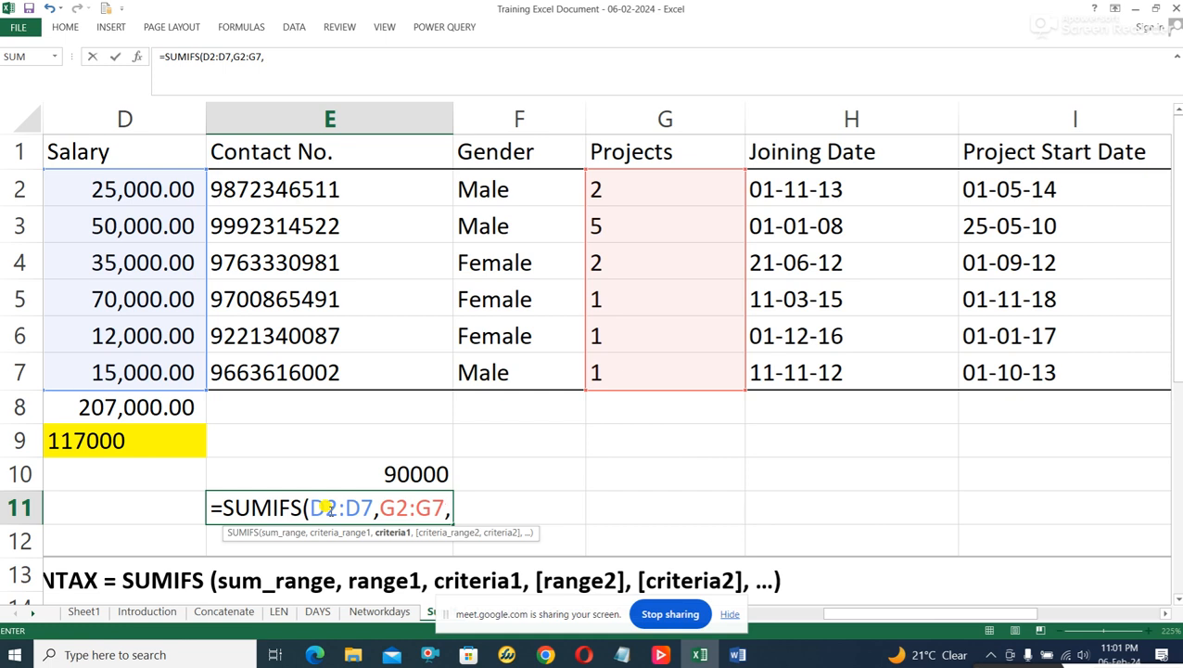
pyautogui.write('"2')
pyautogui.press('BackSpace')
pyautogui.write(':')
pyautogui.write('"')
pyautogui.write(')')
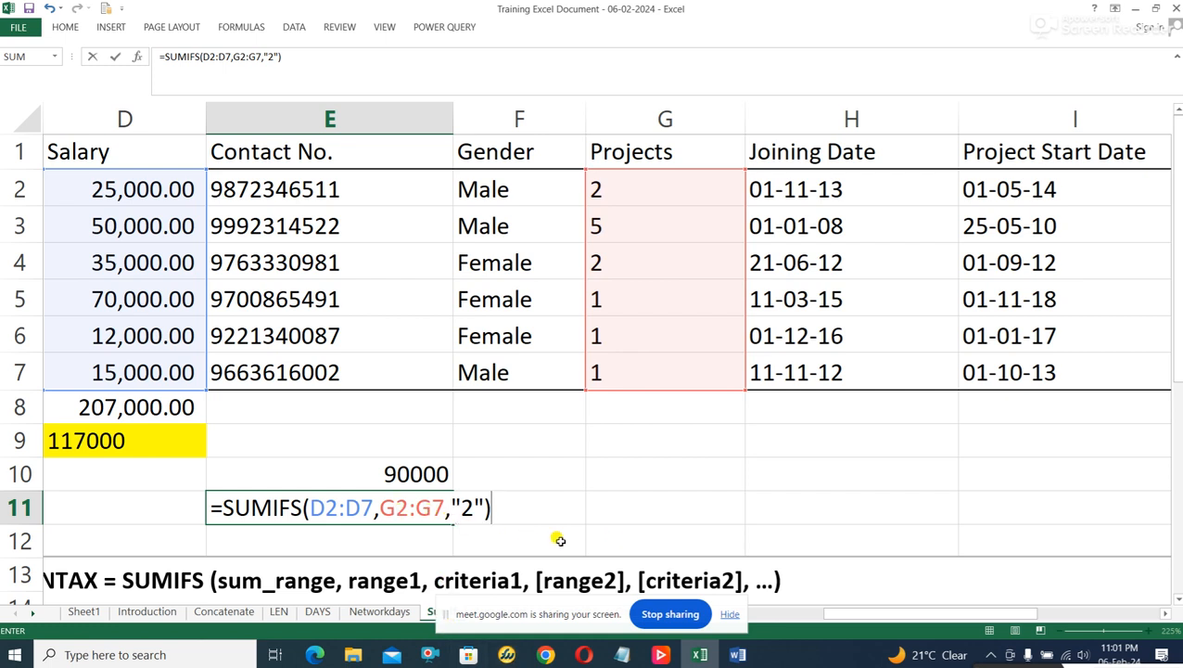
pyautogui.press('Return')
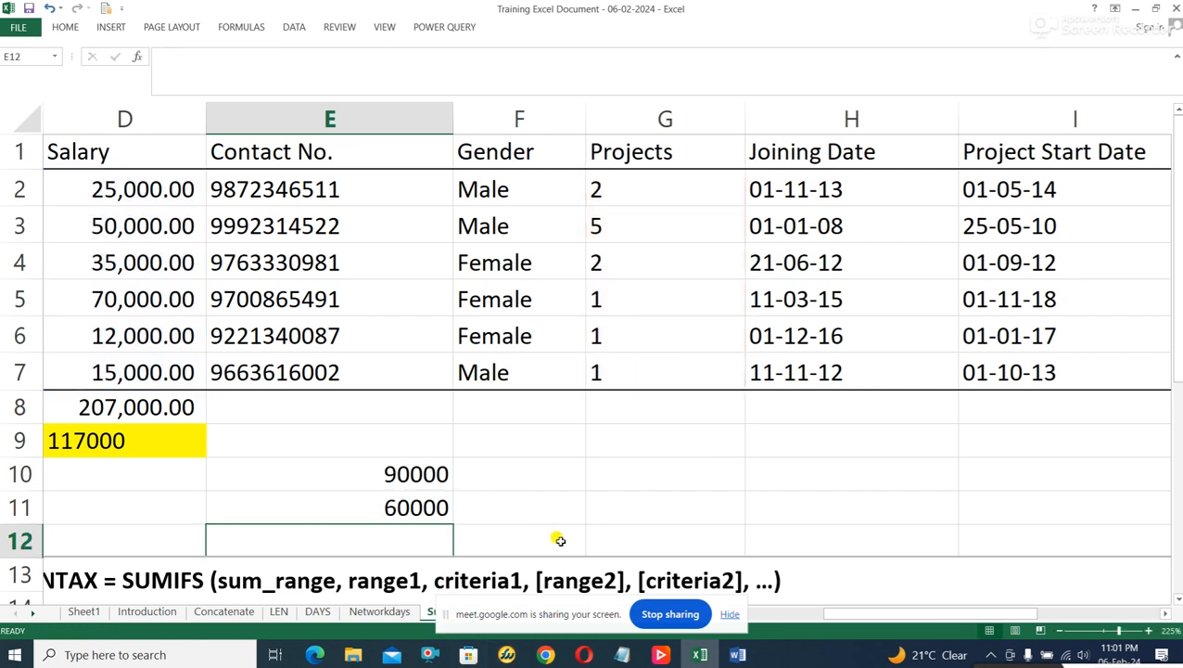
# Check the E11 result against the salary and project cells of the participants in rows 2 and 4.
pyautogui.click(416, 508)
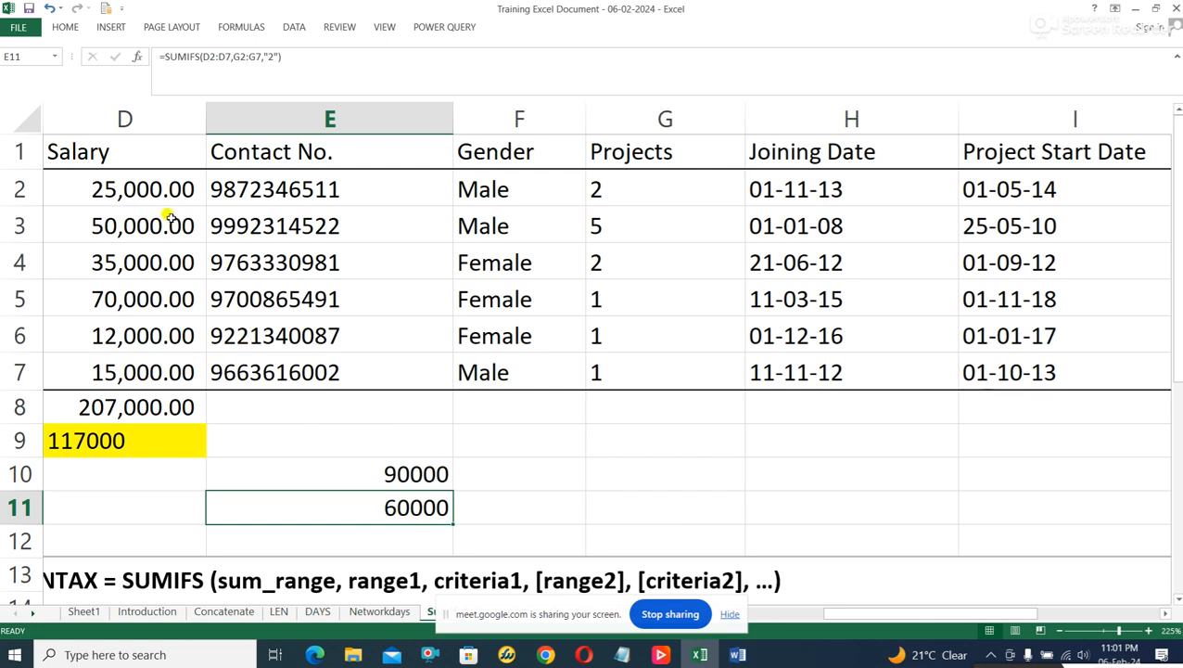
pyautogui.click(96, 182)
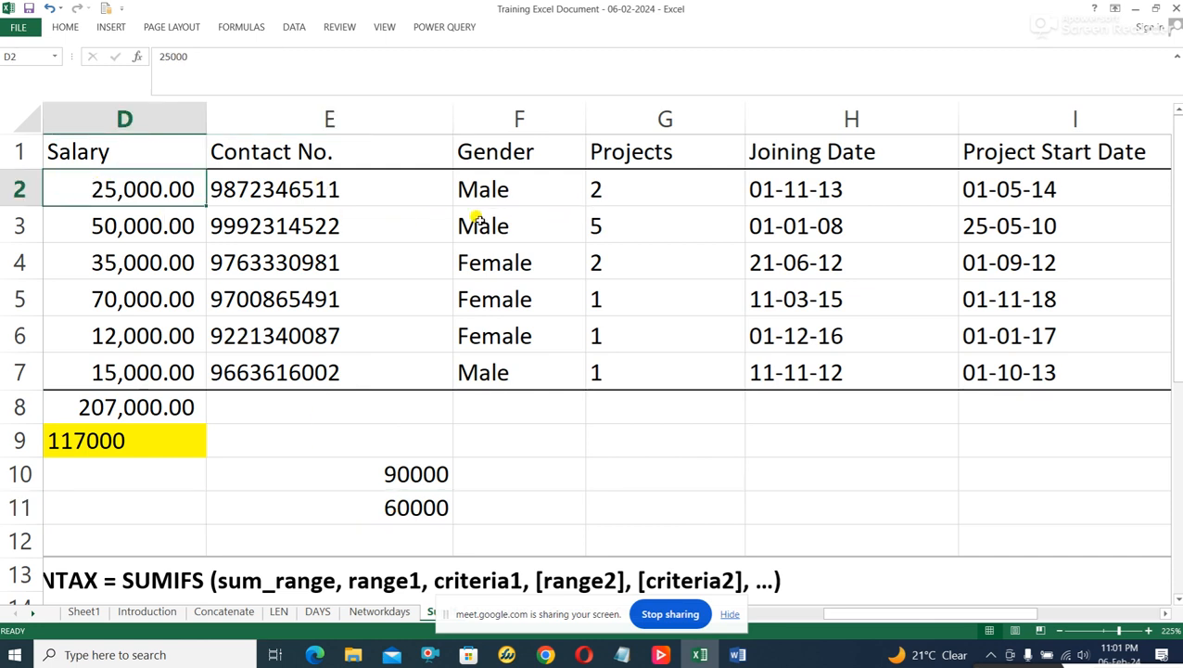
pyautogui.click(582, 188)
pyautogui.click(71, 251)
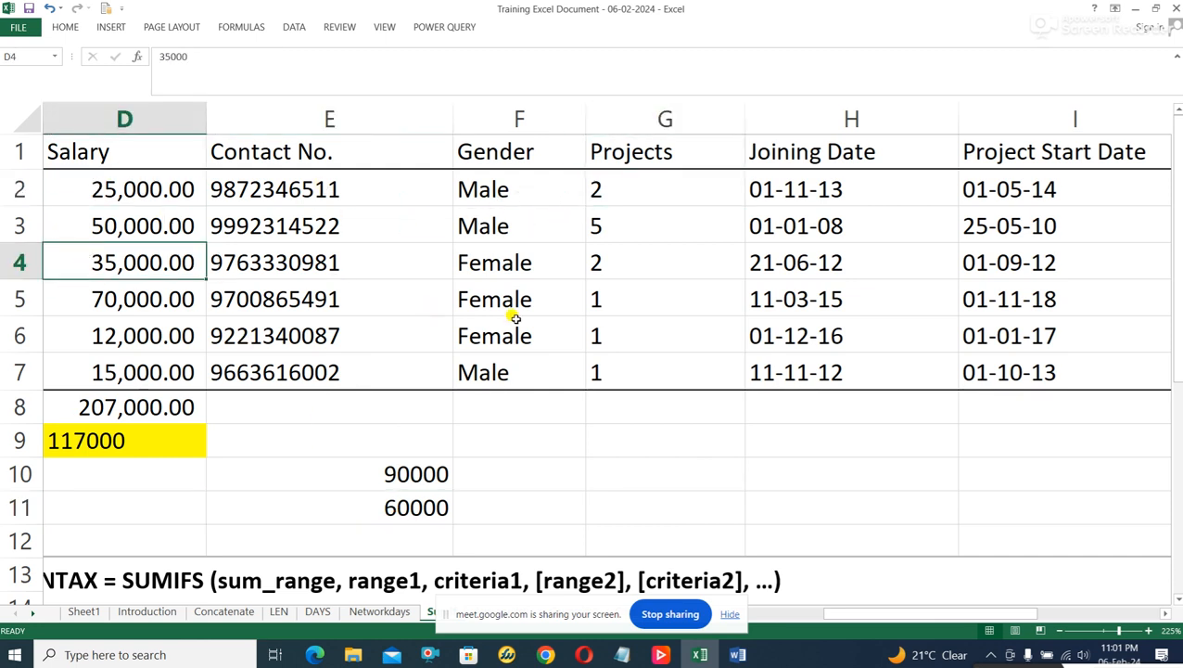
pyautogui.click(640, 263)
pyautogui.click(153, 188)
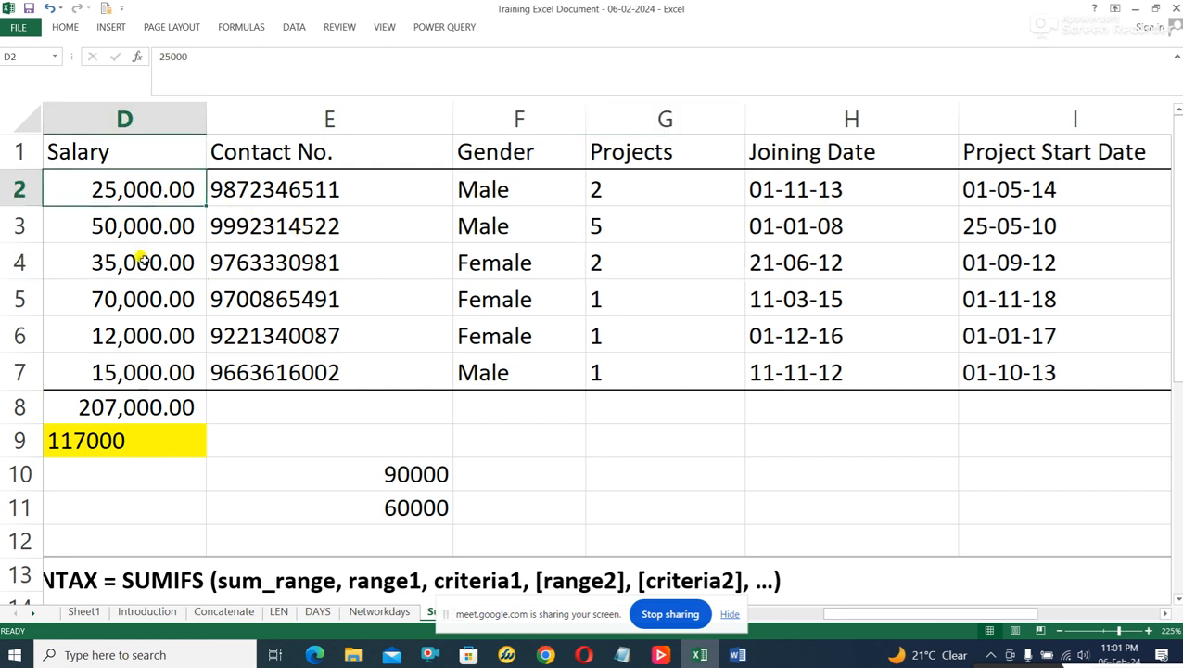
pyautogui.click(139, 260)
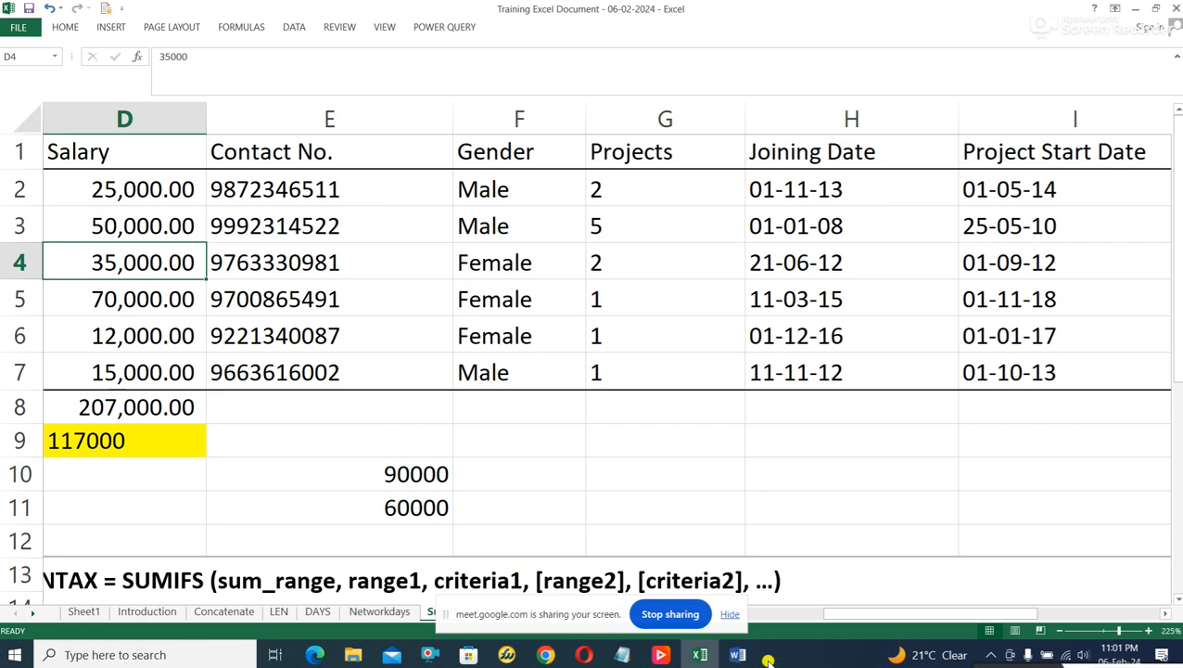
# Zoom the worksheet out to 136% to view the participant table together with the SUMIFS syntax note.
pyautogui.click(1101, 631)
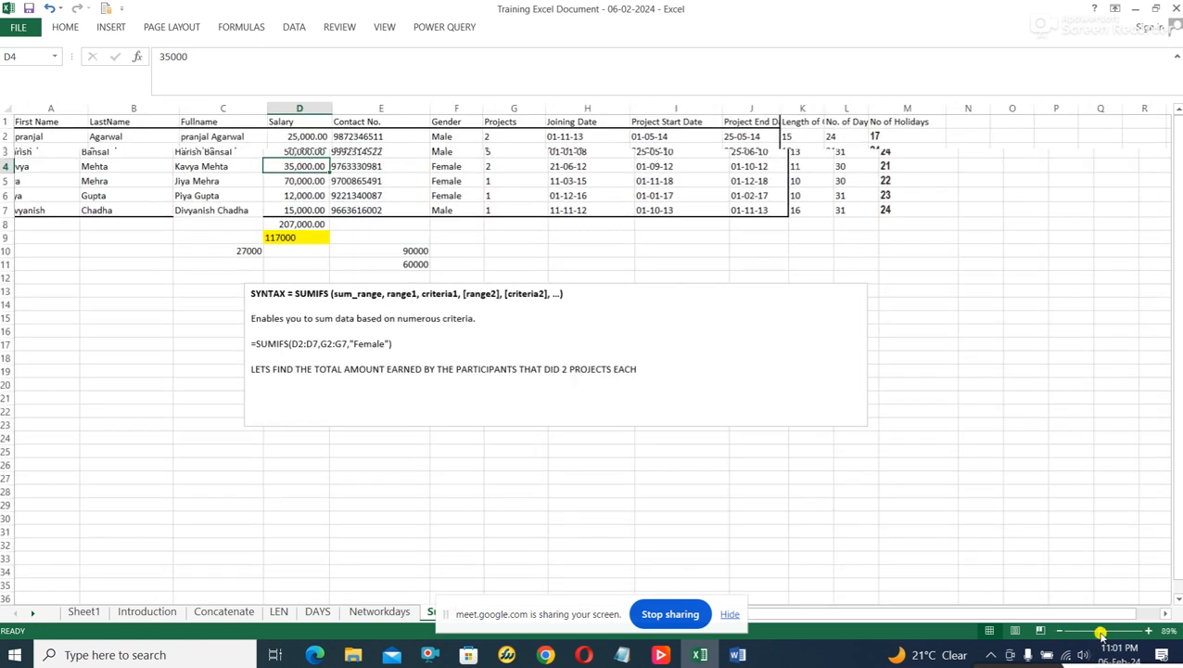
pyautogui.click(1109, 632)
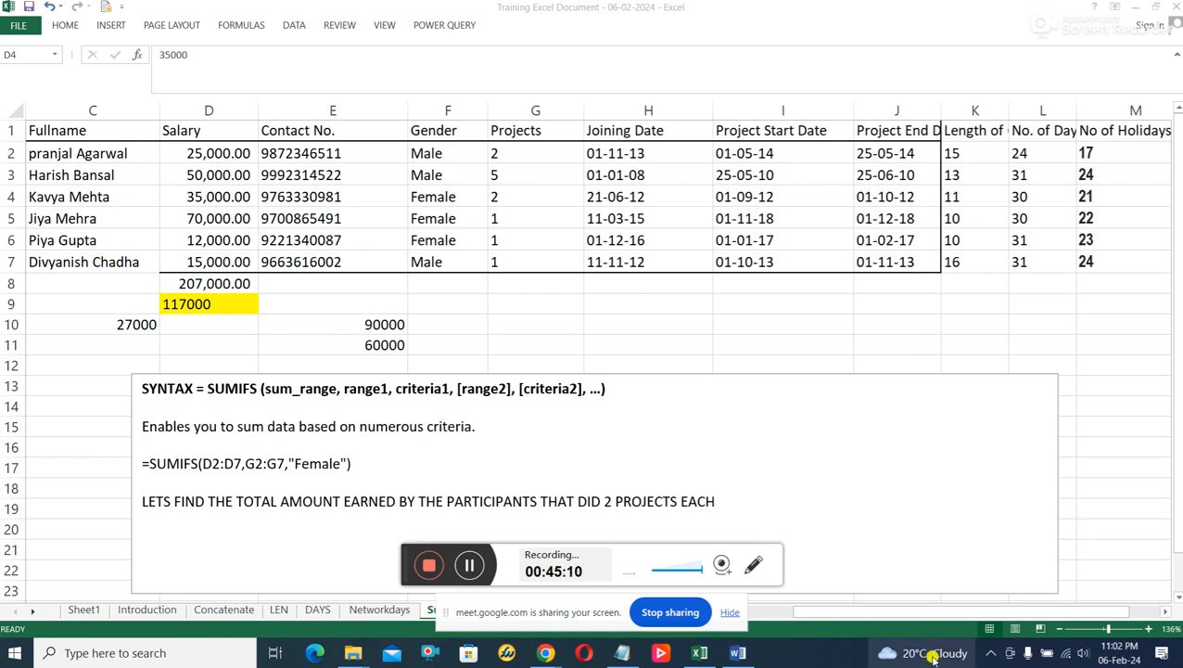
pyautogui.click(934, 610)
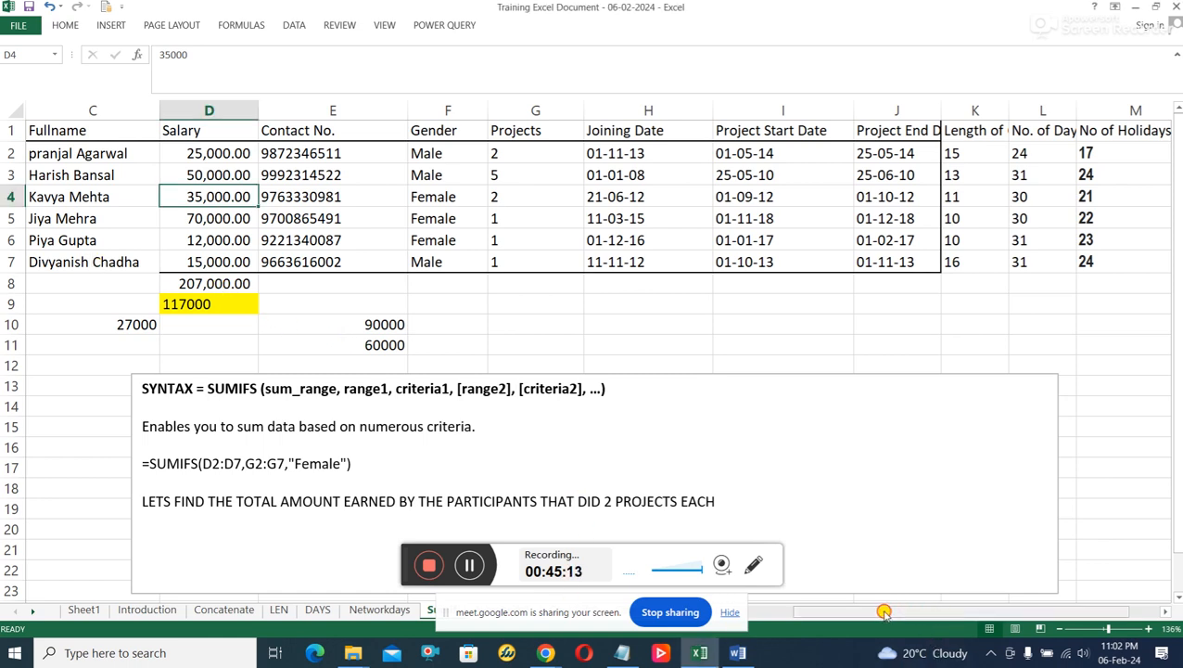
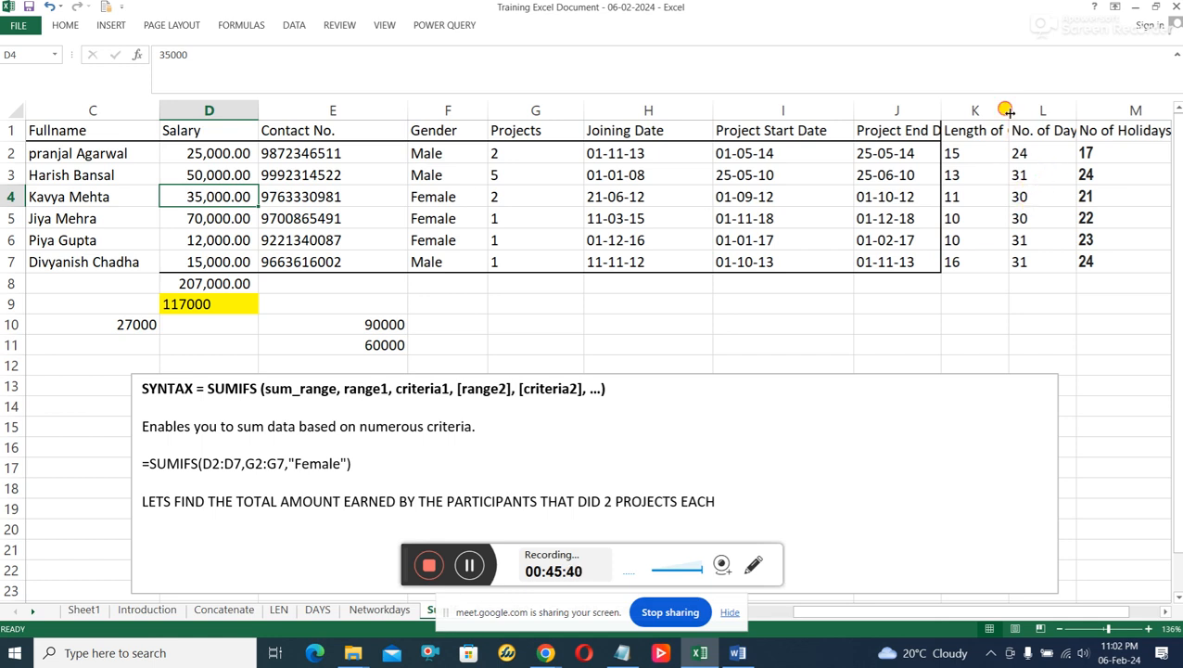
# Narrow column K slightly and widen column L to fit its No. of Days header, then highlight the 30-day cells L4:L5.
pyautogui.moveTo(1009, 112)
pyautogui.mouseDown()
pyautogui.moveTo(1051, 112)
pyautogui.moveTo(1004, 113)
pyautogui.mouseUp()
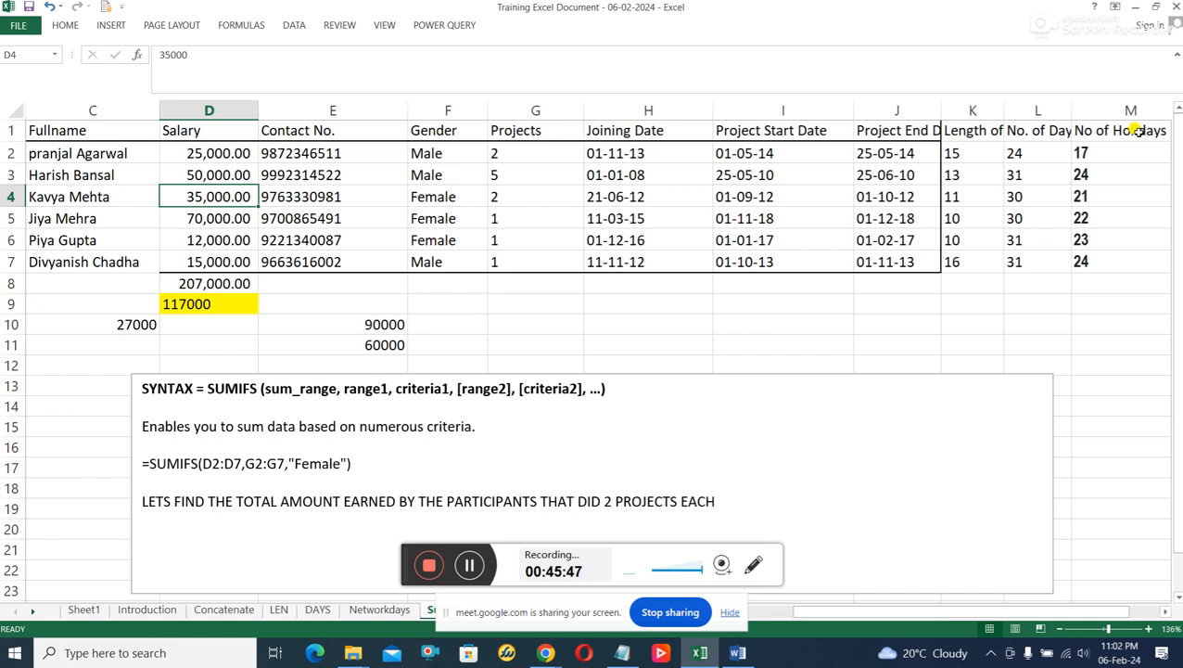
pyautogui.moveTo(1066, 112); pyautogui.dragTo(1087, 112)
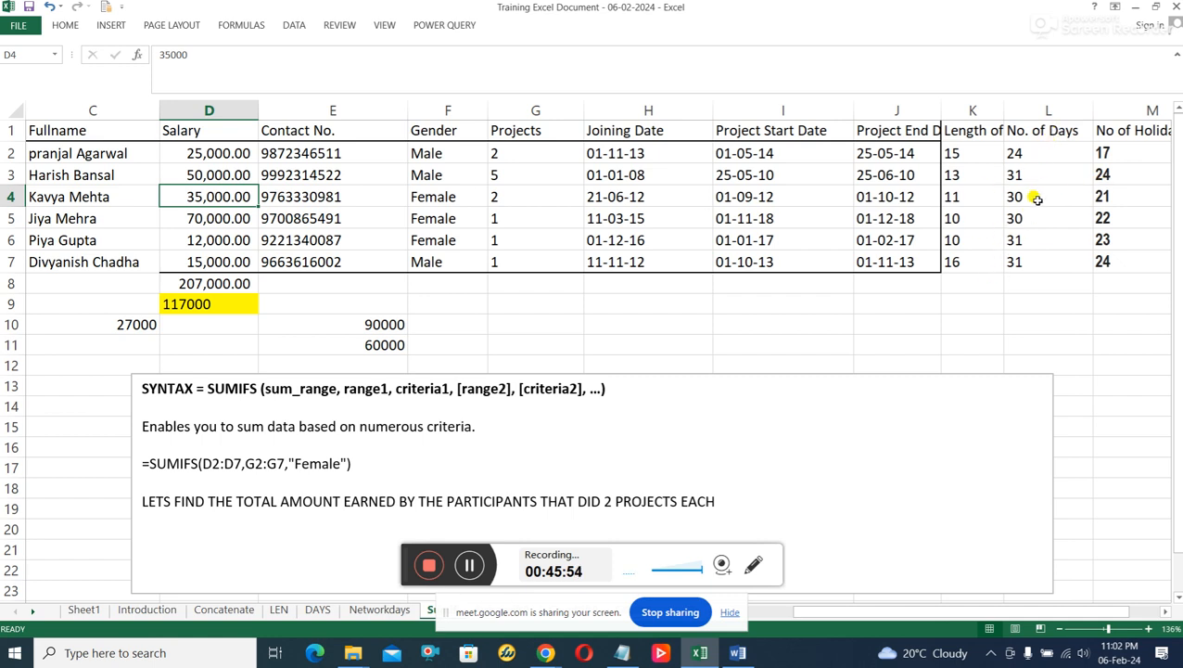
pyautogui.moveTo(1037, 198); pyautogui.dragTo(1029, 218)
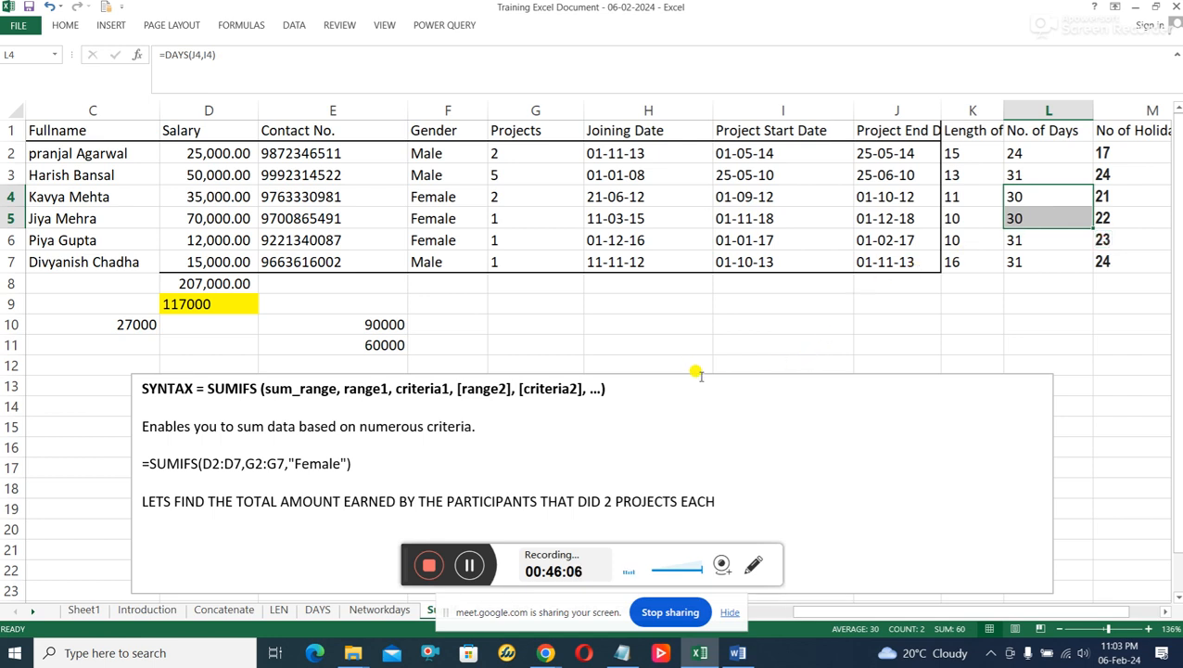
# Begin a SUMIFS formula in the empty cell H10.
pyautogui.click(602, 329)
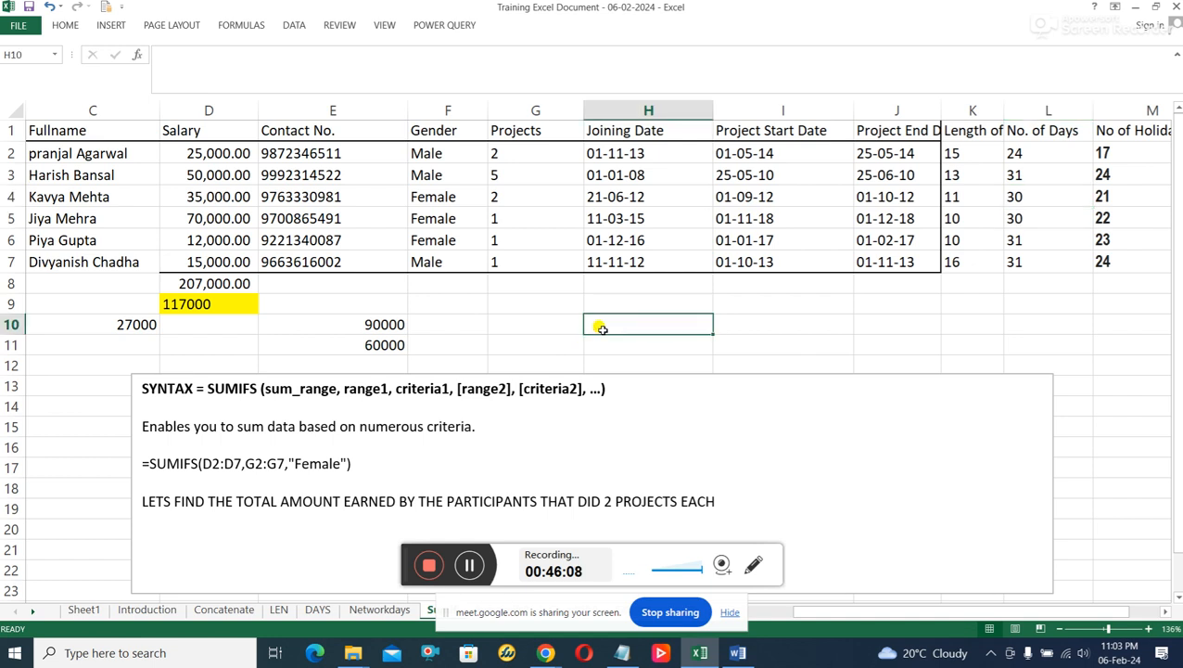
pyautogui.write('=sum')
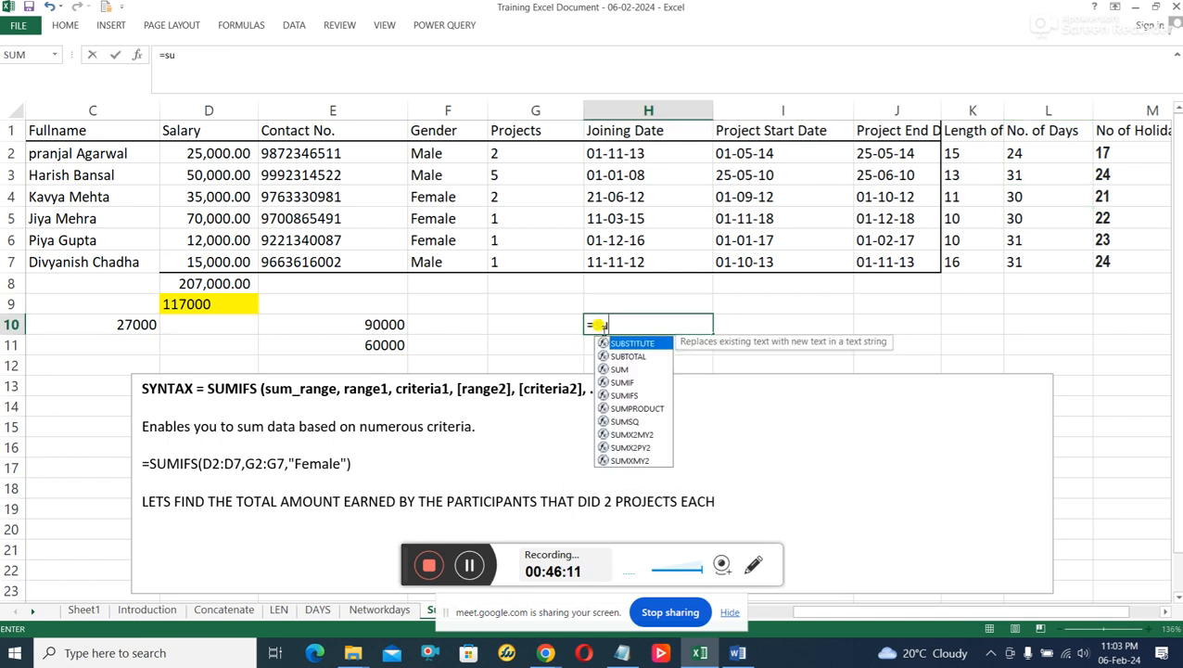
pyautogui.press('BackSpace')
pyautogui.press('BackSpace')
pyautogui.press('BackSpace')
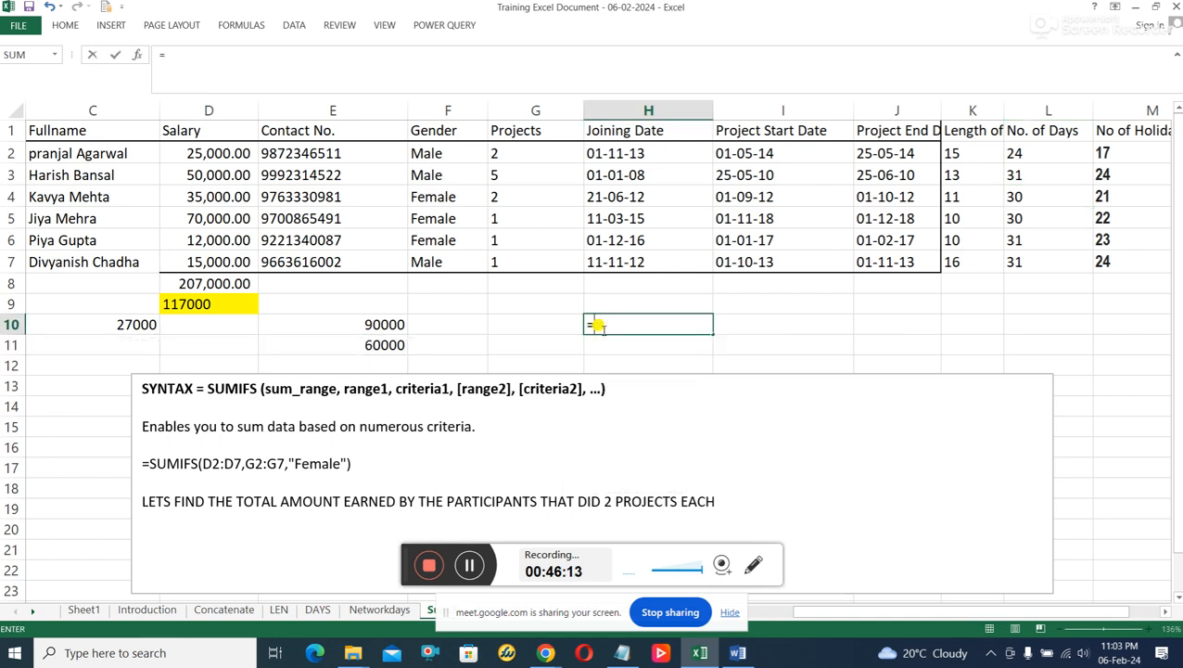
pyautogui.write('SUMI')
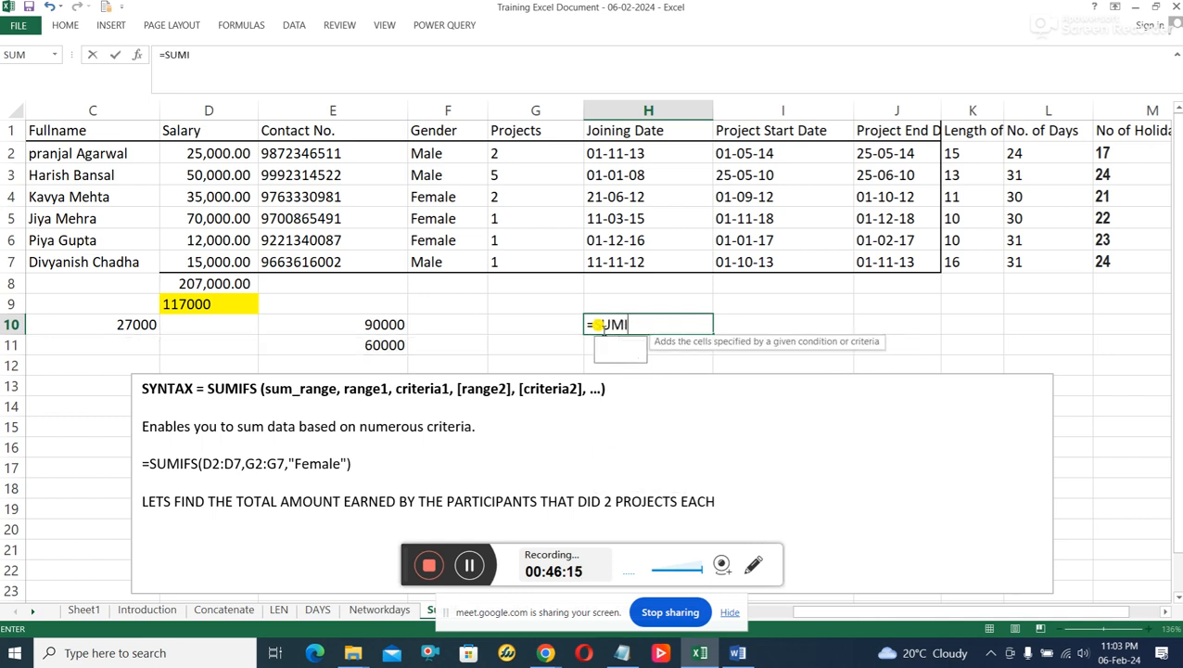
pyautogui.write('FS')
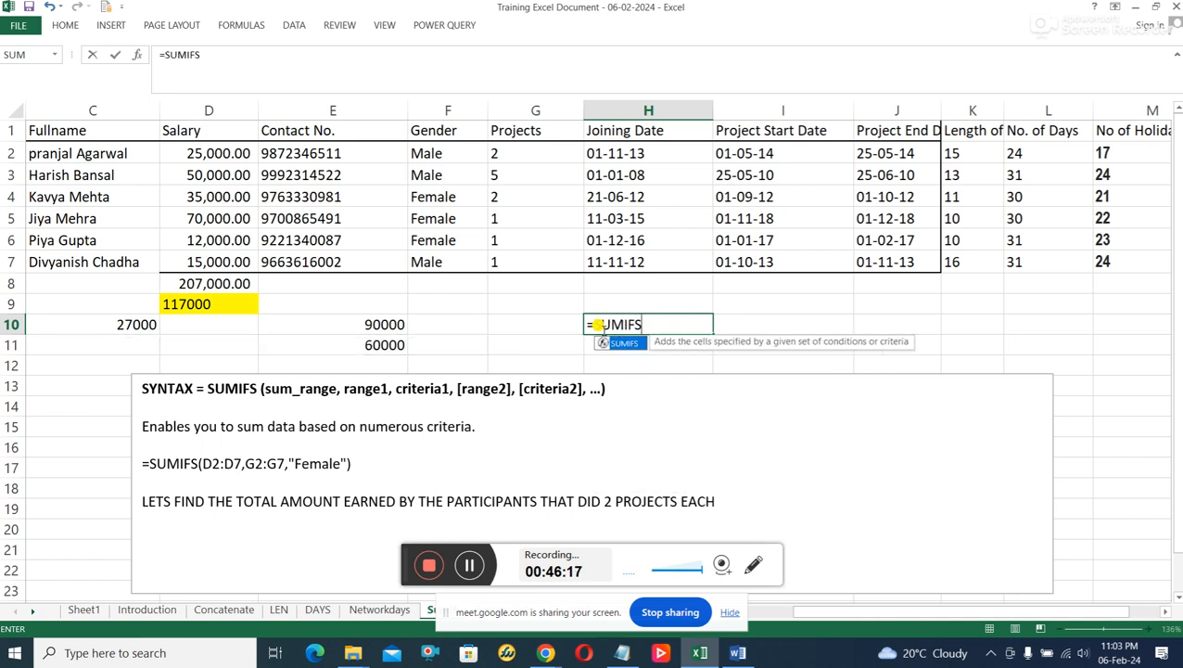
pyautogui.write('(')
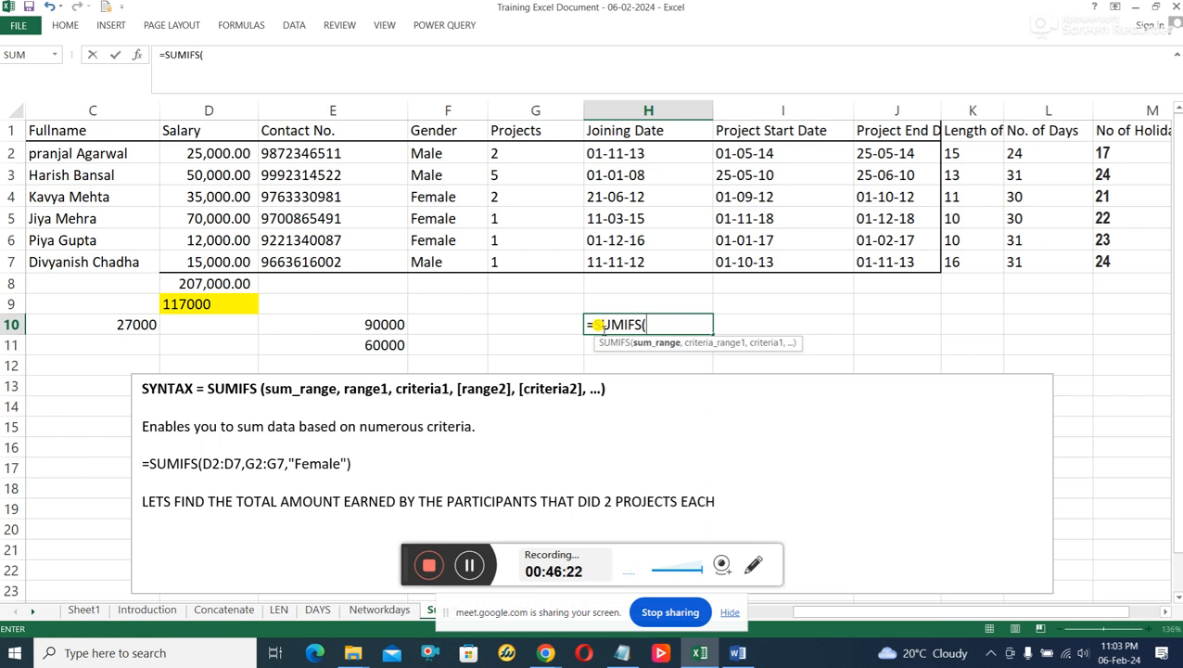
pyautogui.write('D2')
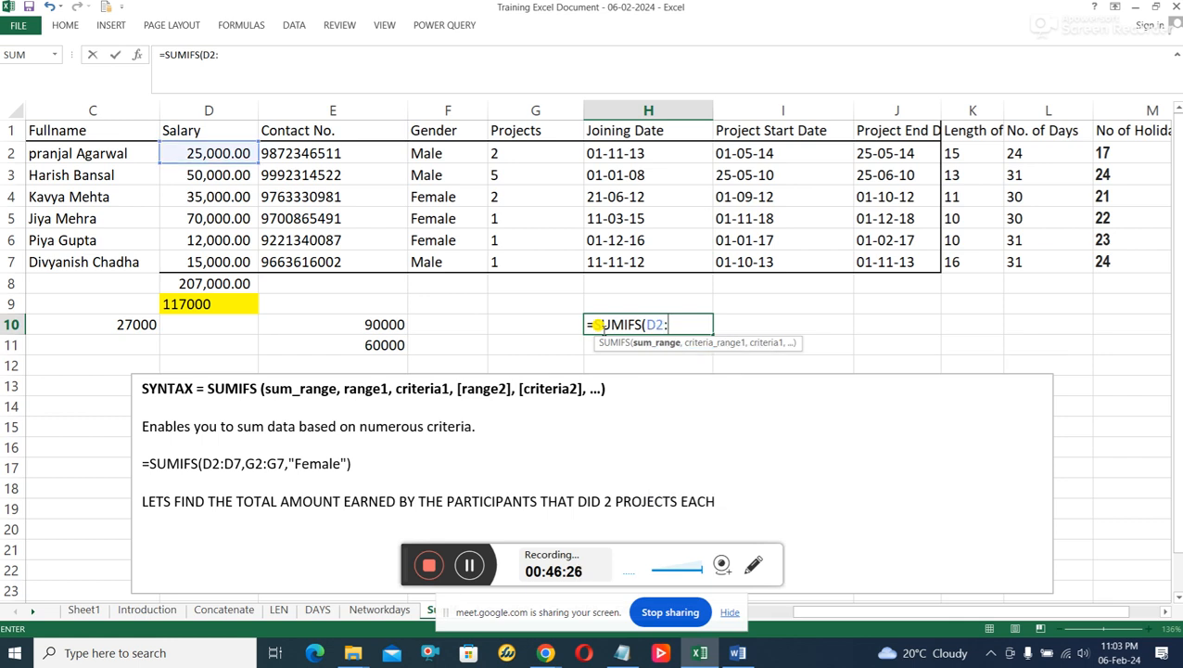
pyautogui.write(':D')
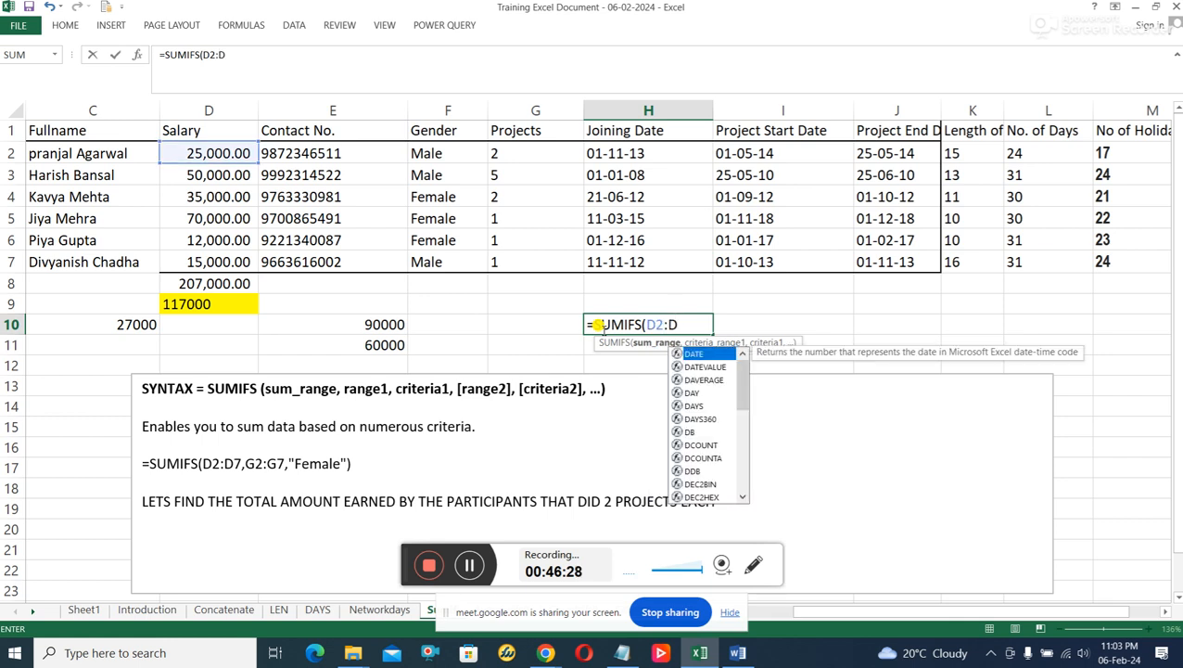
pyautogui.write('7')
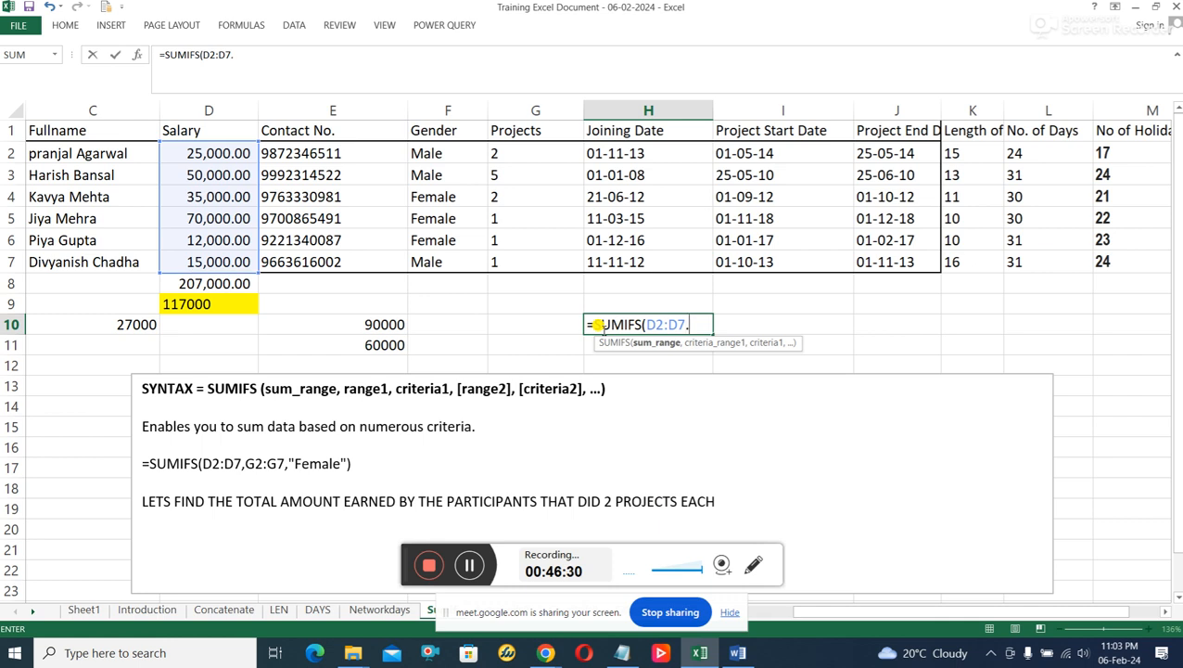
pyautogui.write(',')
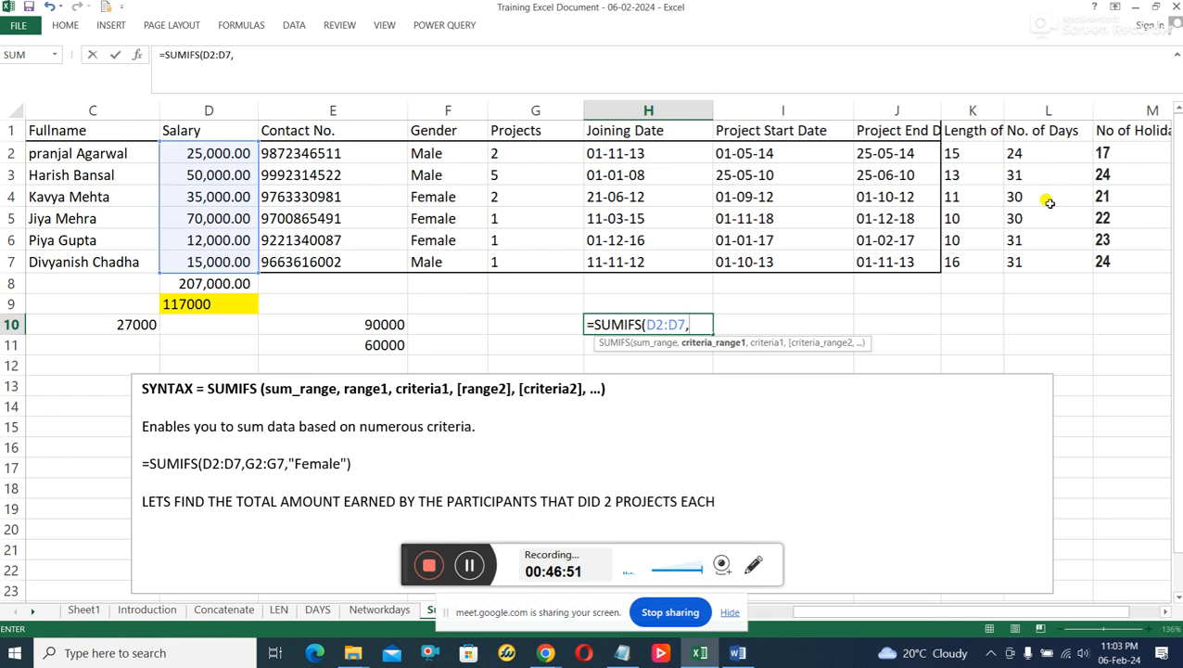
# Give the H10 formula the salaries D2:D7 as sum range and the No. of Days cells L2:L7 as criteria range.
pyautogui.write('L2')
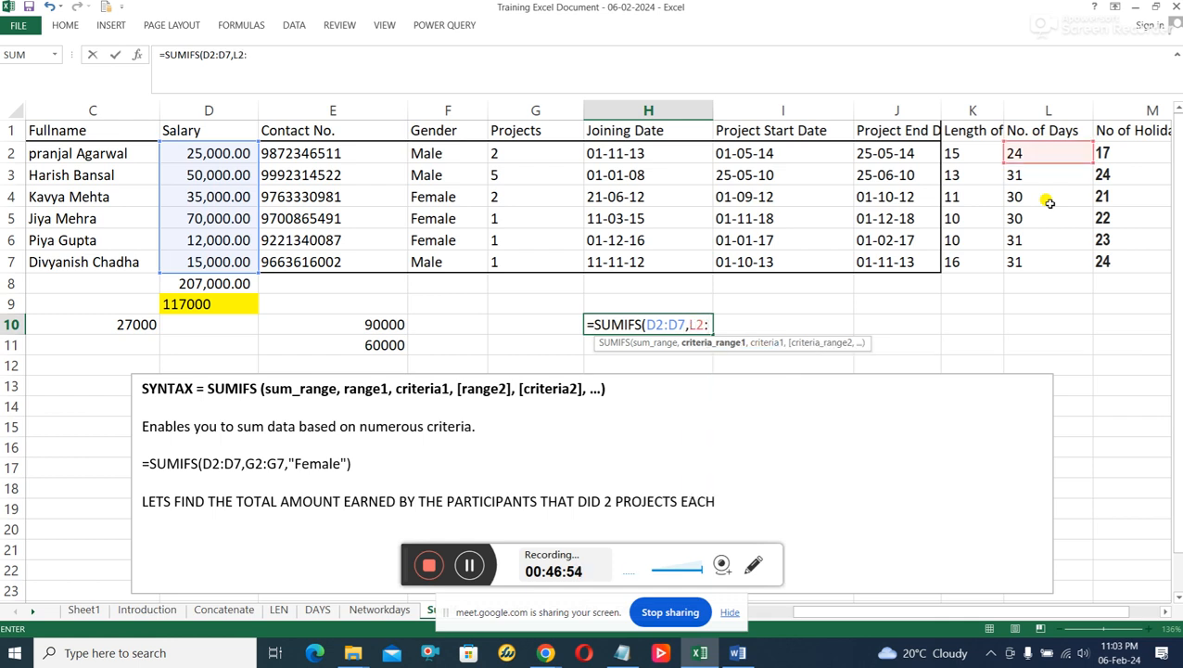
pyautogui.write(':L')
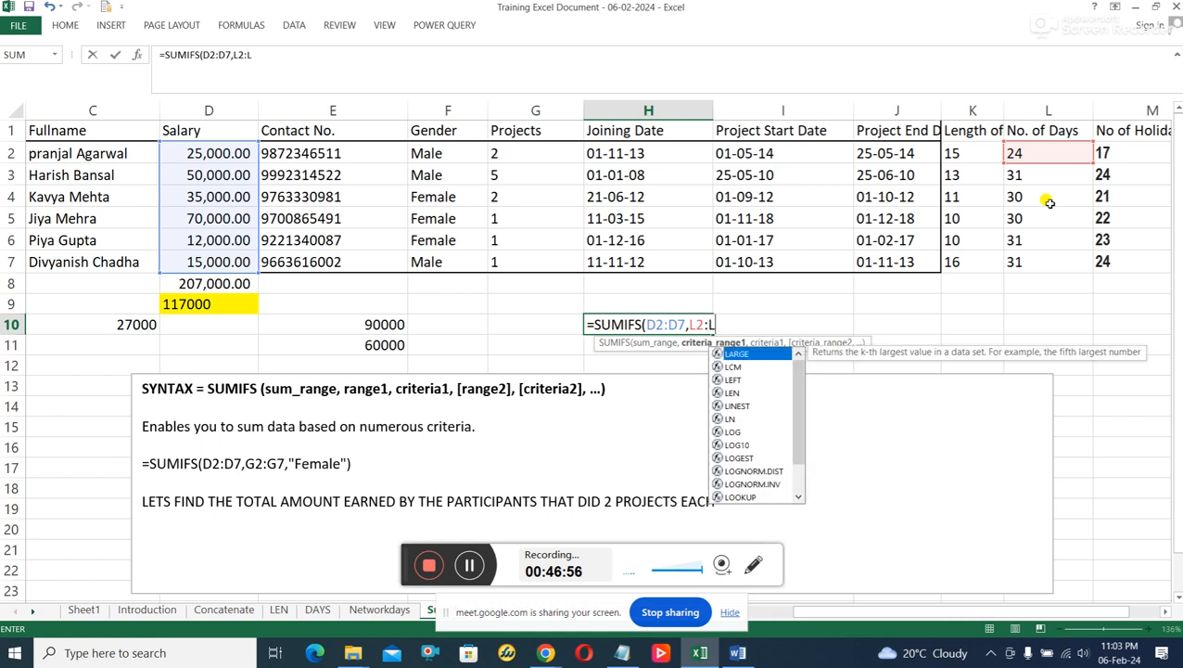
pyautogui.write('7,')
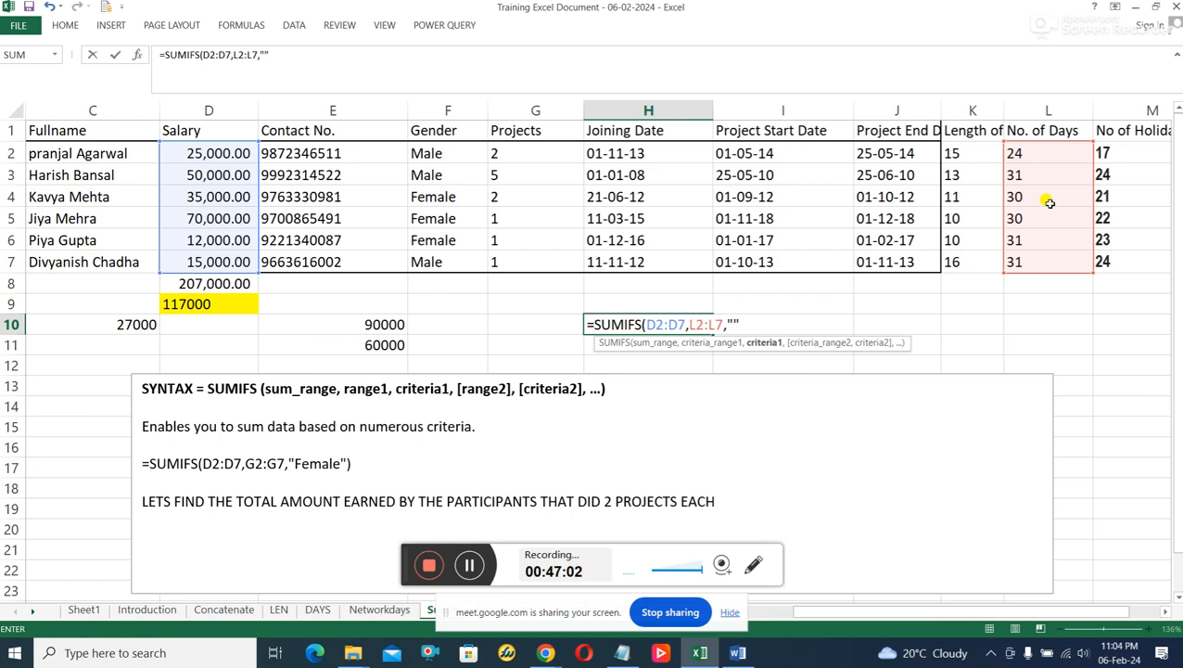
pyautogui.write('""')
# Complete H10 as =SUMIFS(D2:D7,L2:L7,"30") and check its result against the salaries in D4 and D5.
pyautogui.press('Left')
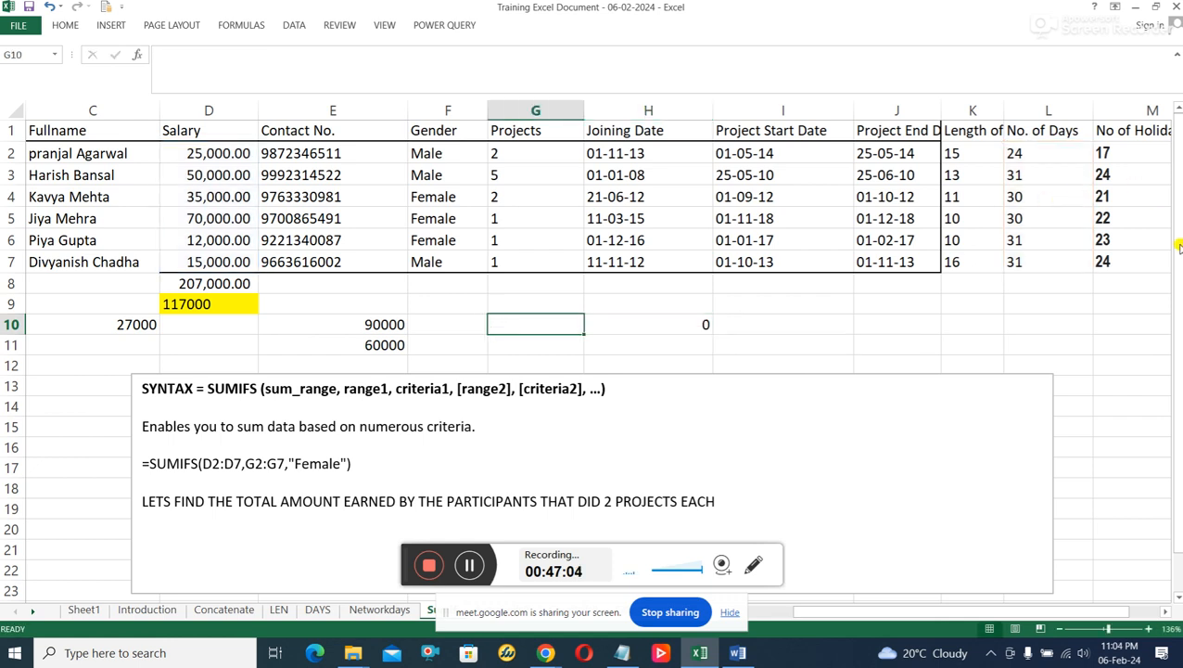
pyautogui.click(683, 324)
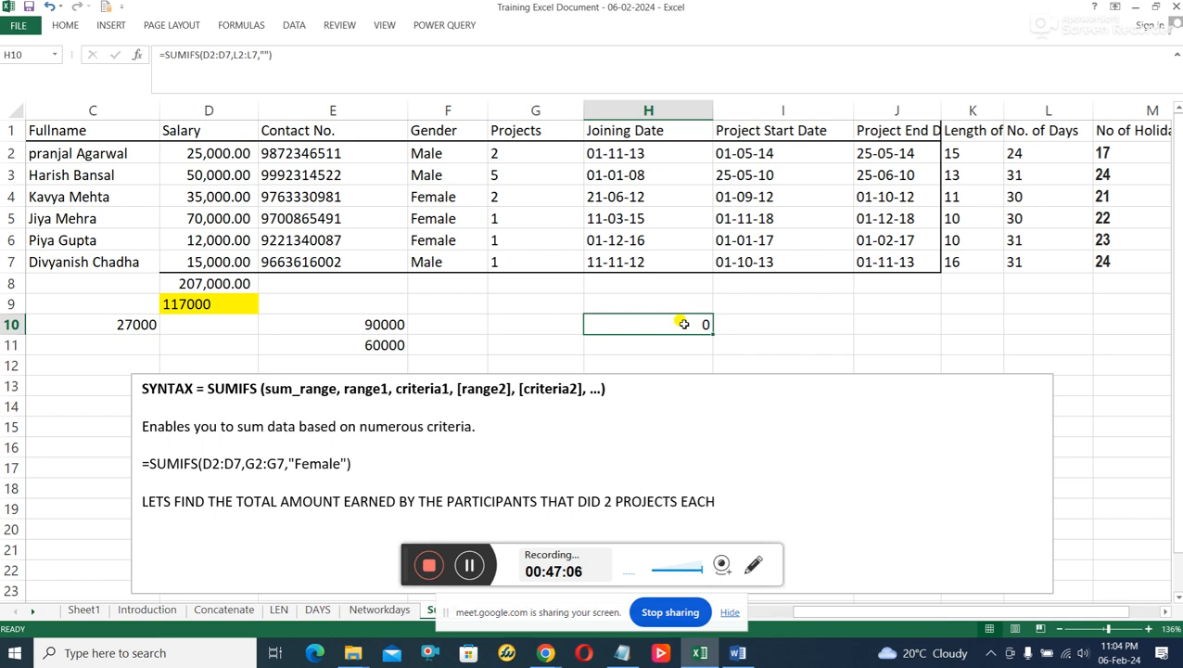
pyautogui.click(250, 71)
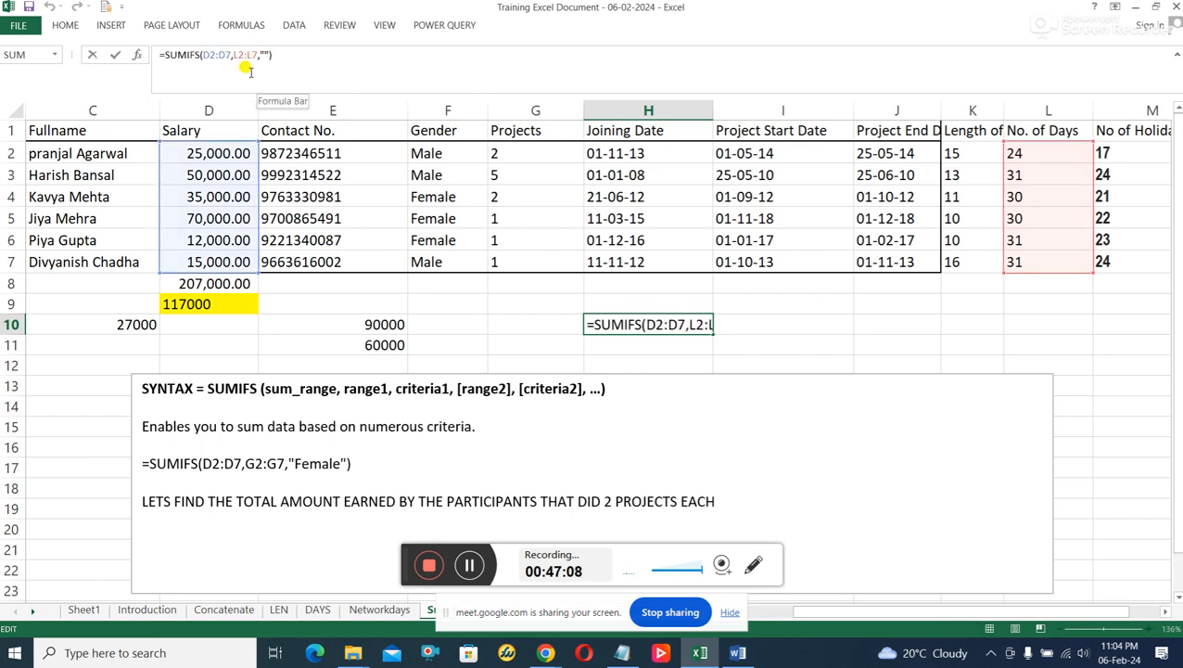
pyautogui.write('30')
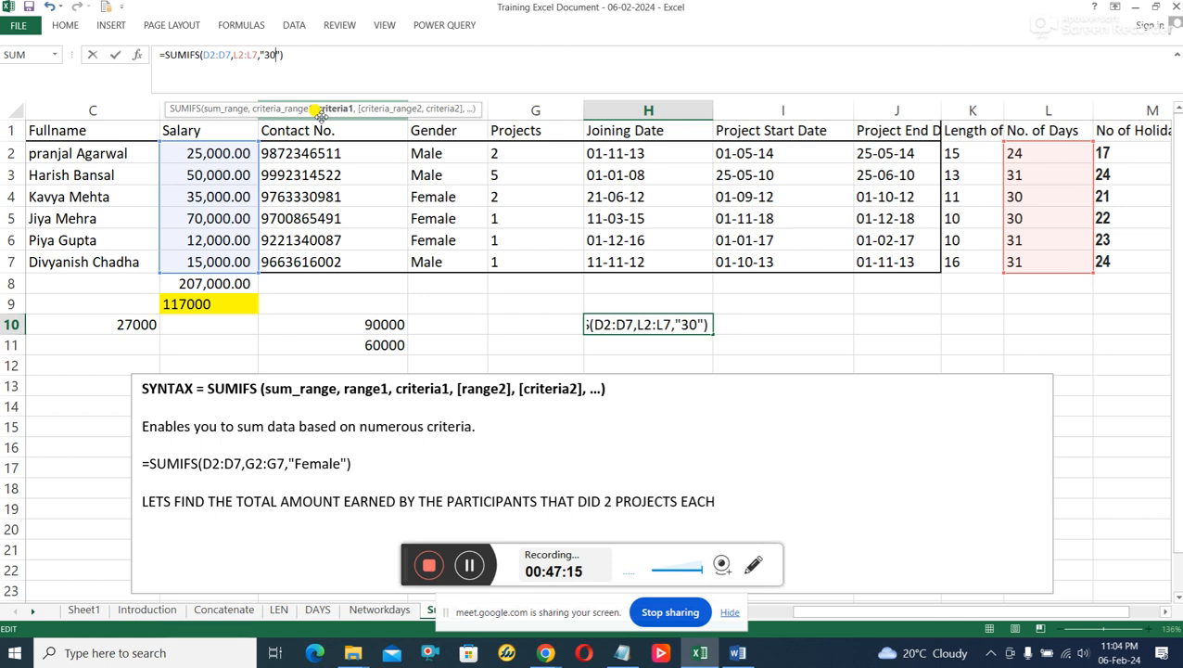
pyautogui.press('Return')
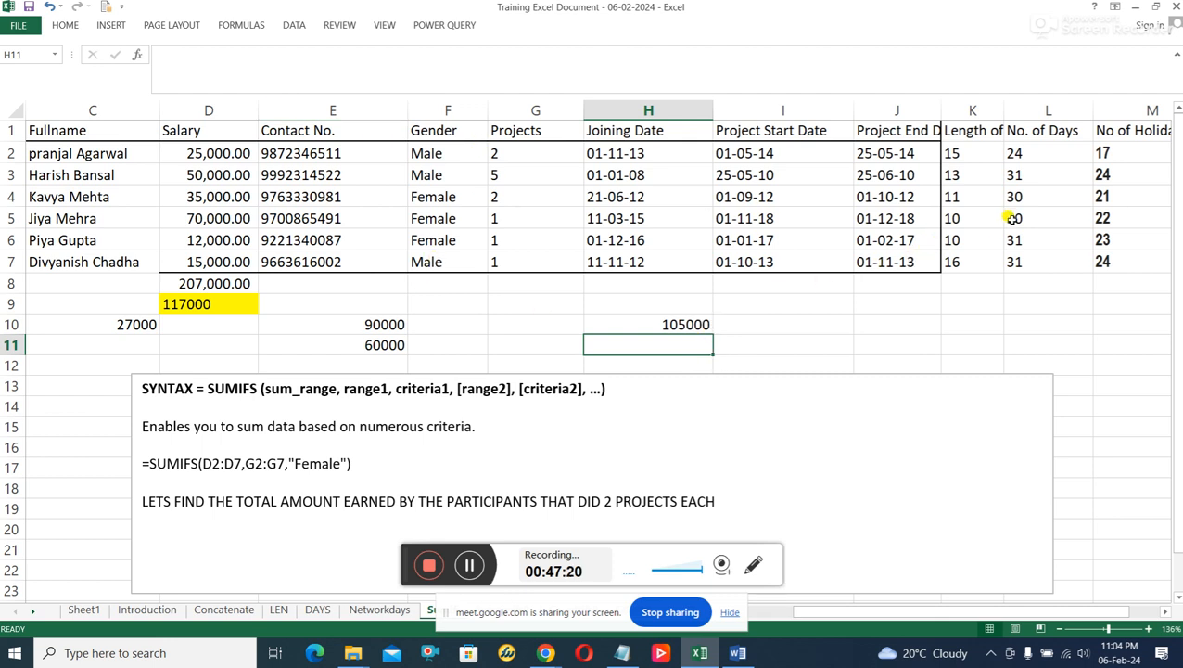
pyautogui.click(213, 197)
pyautogui.click(221, 215)
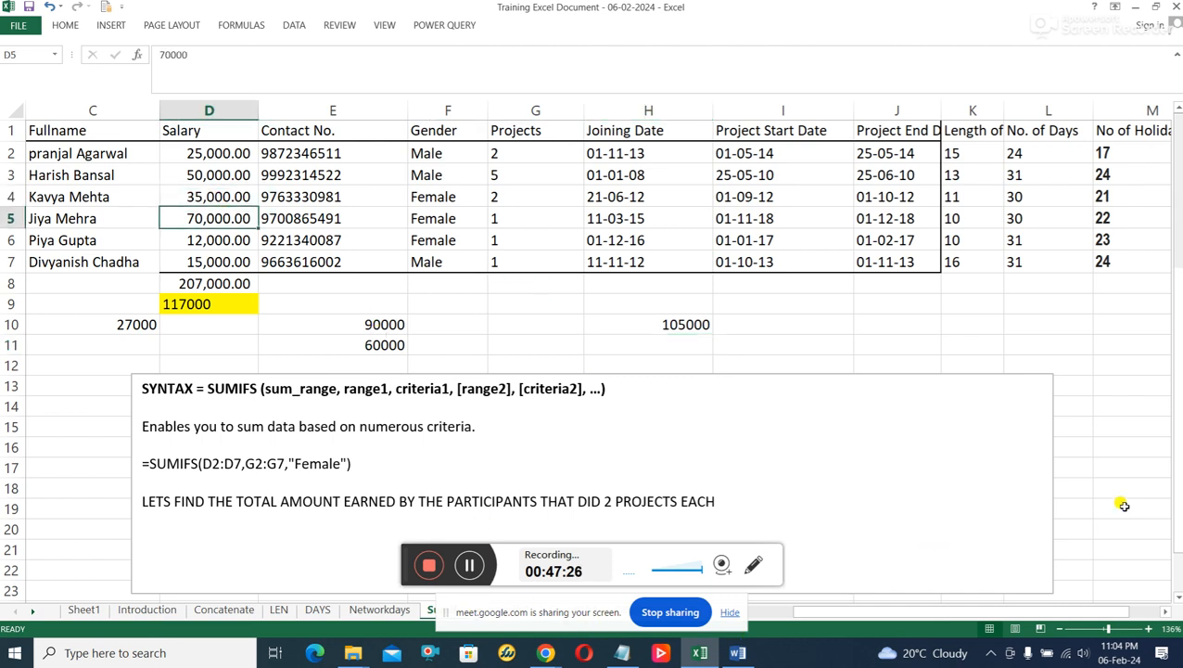
# Restore the maximized workbook window to a smaller size and open the Averageifs() sheet.
pyautogui.click(1155, 7)
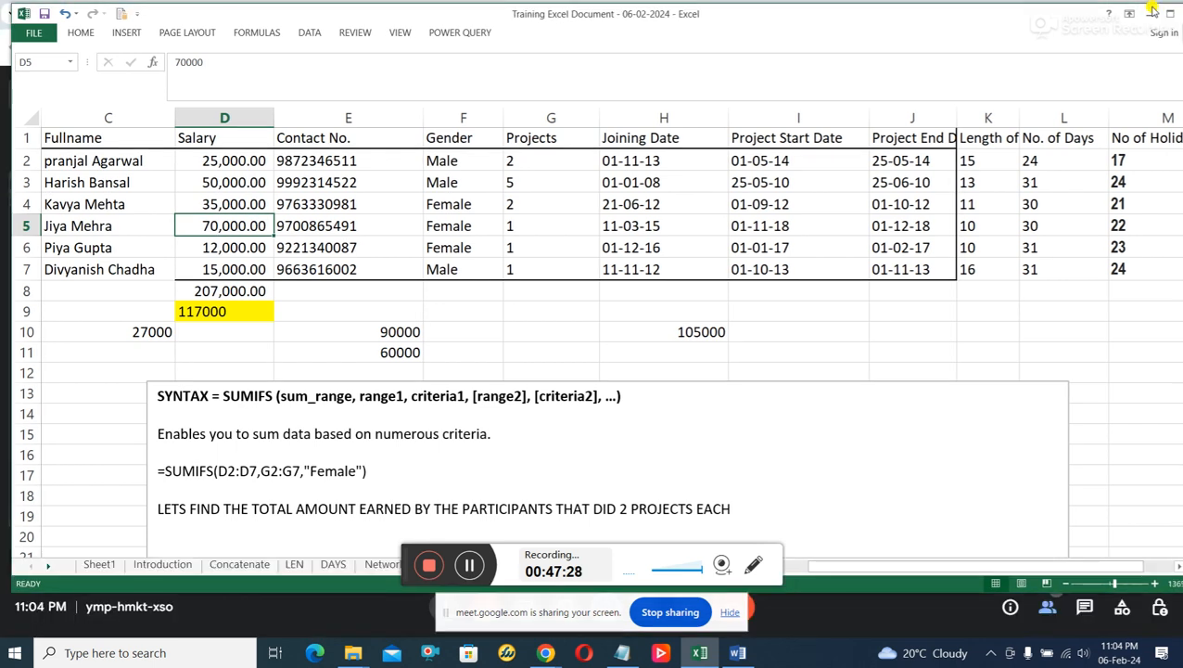
pyautogui.moveTo(400, 559); pyautogui.dragTo(738, 612)
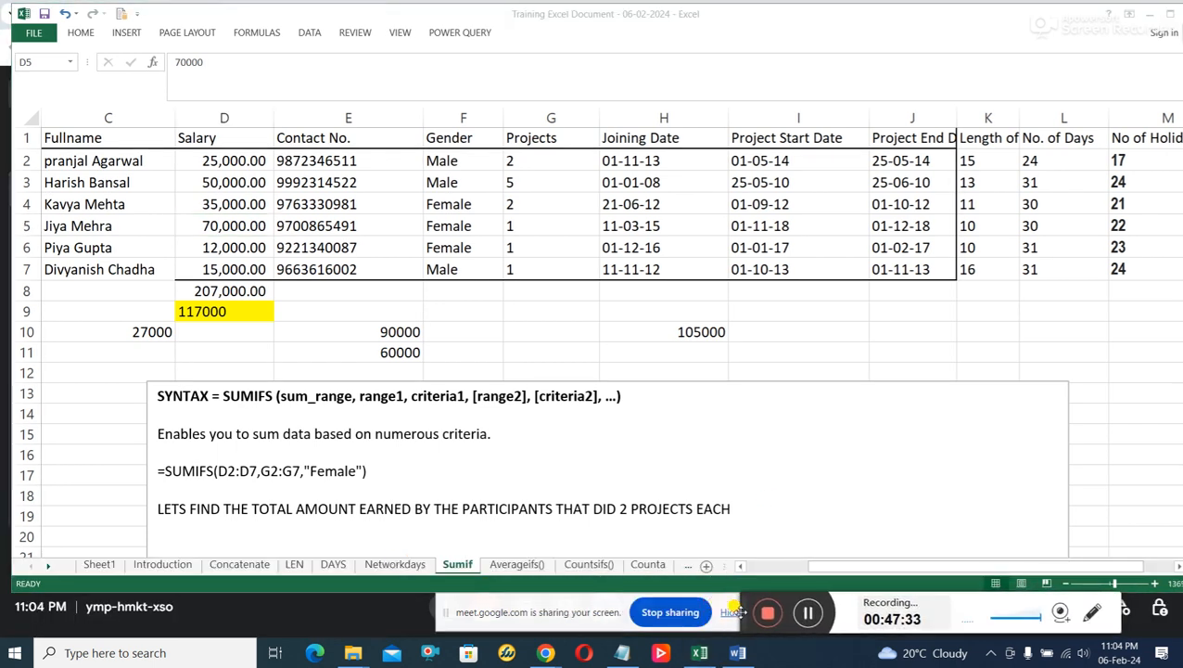
pyautogui.click(509, 570)
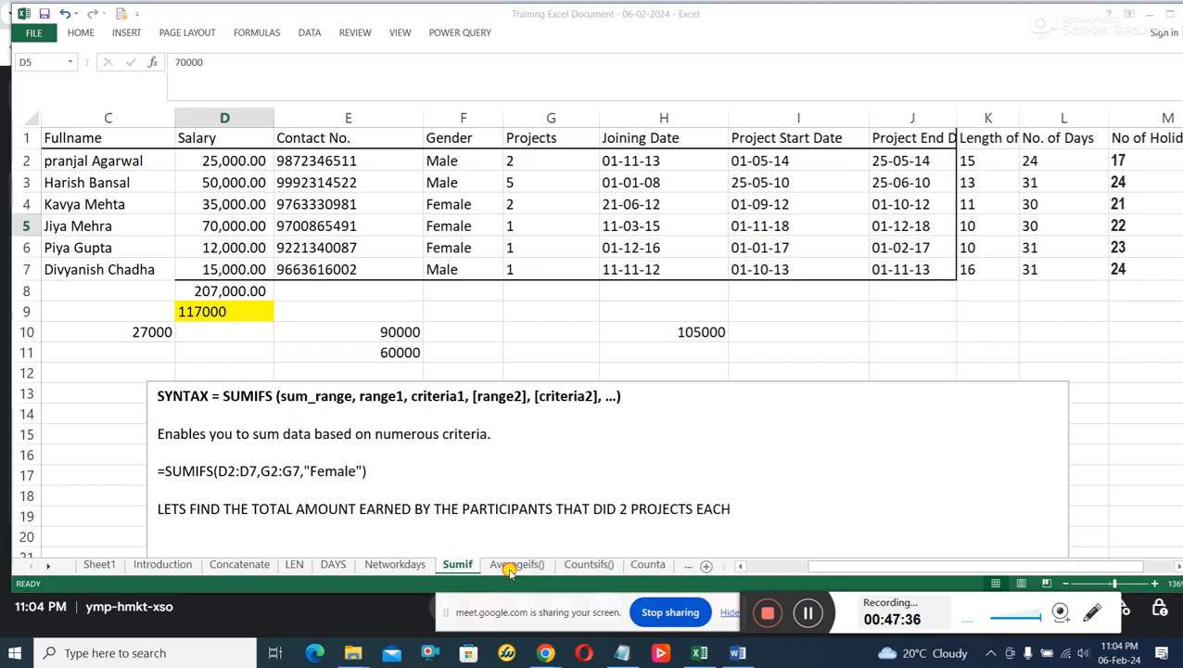
pyautogui.click(515, 564)
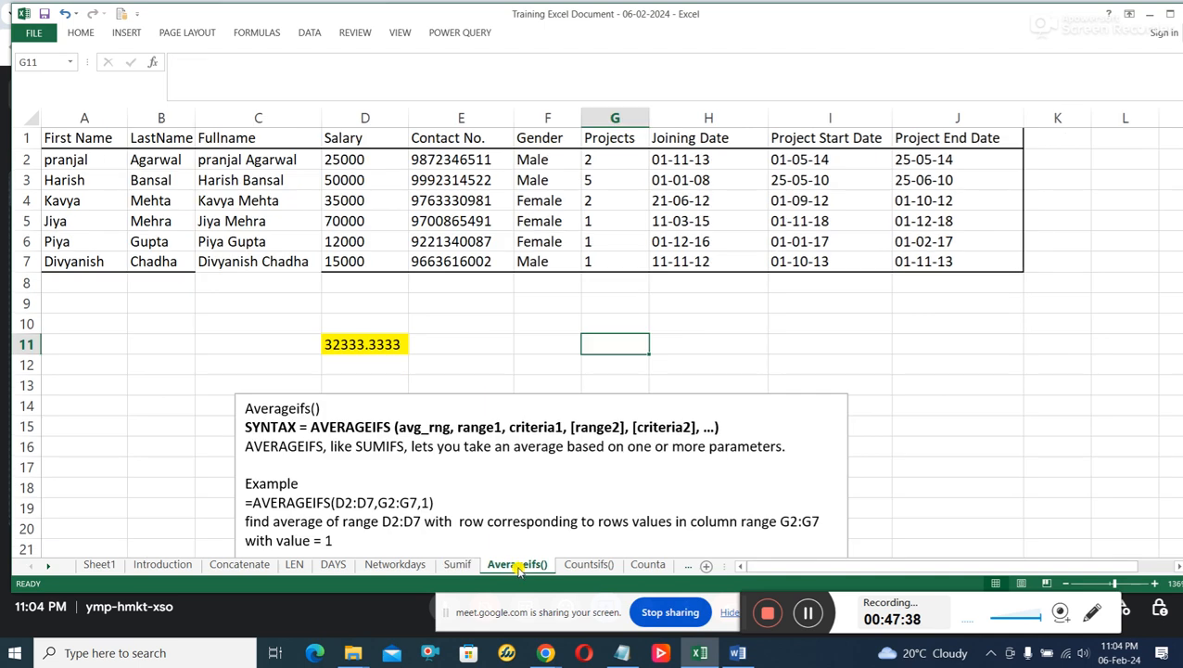
# Examine the AVERAGEIFS syntax note and the ranges in its example =AVERAGEIFS(D2:D7,G2:G7,1) alongside the participant table.
pyautogui.scroll(-3, 754, 420)
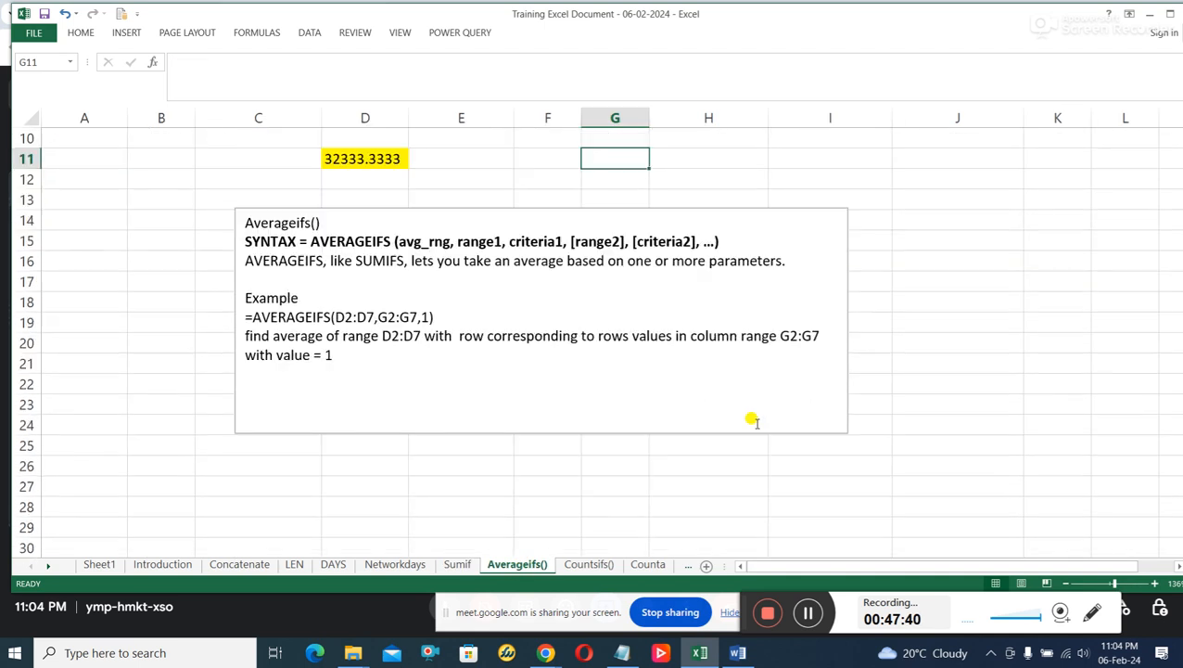
pyautogui.scroll(2, 754, 420)
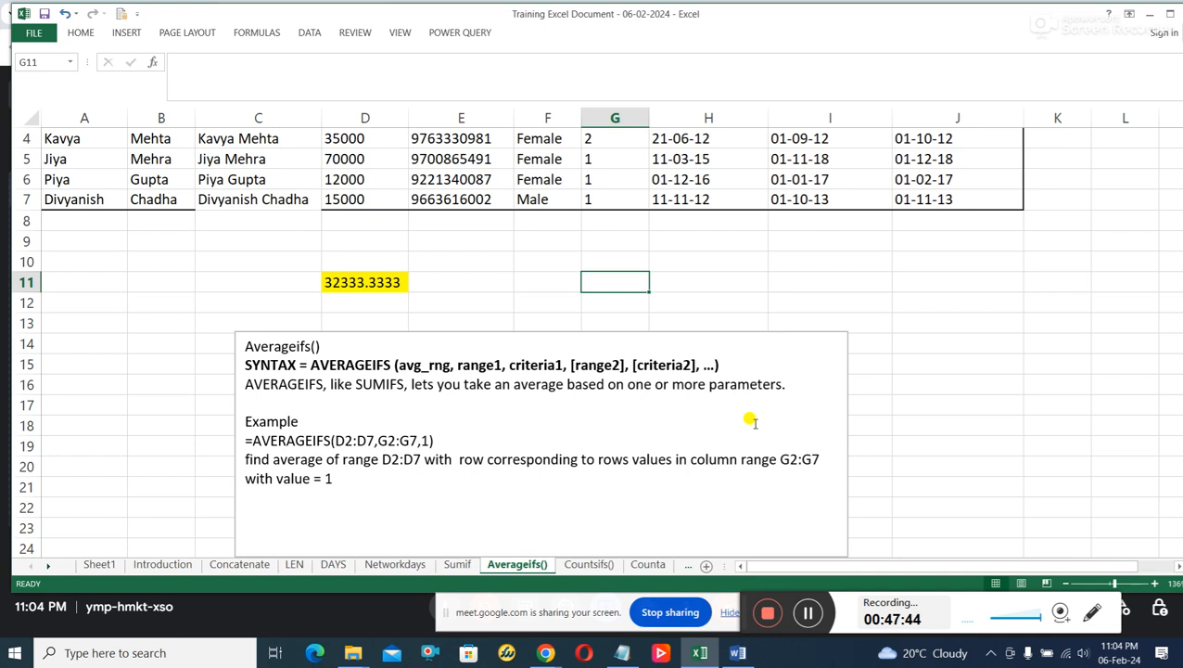
pyautogui.scroll(1, 751, 420)
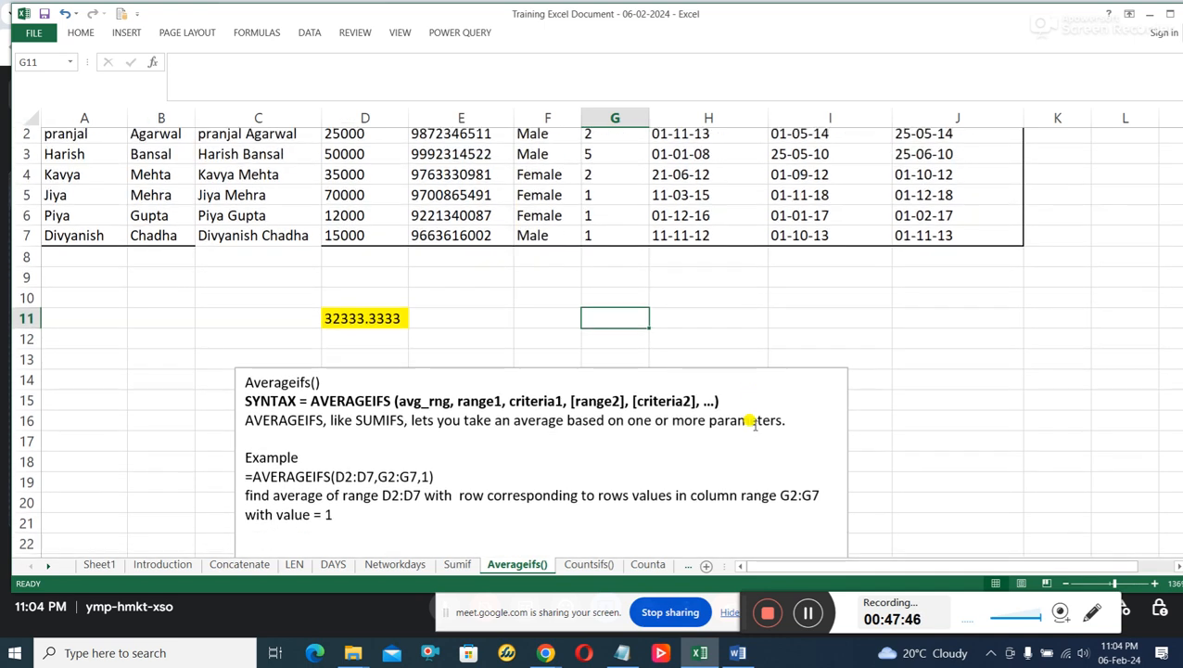
pyautogui.scroll(-1, 751, 420)
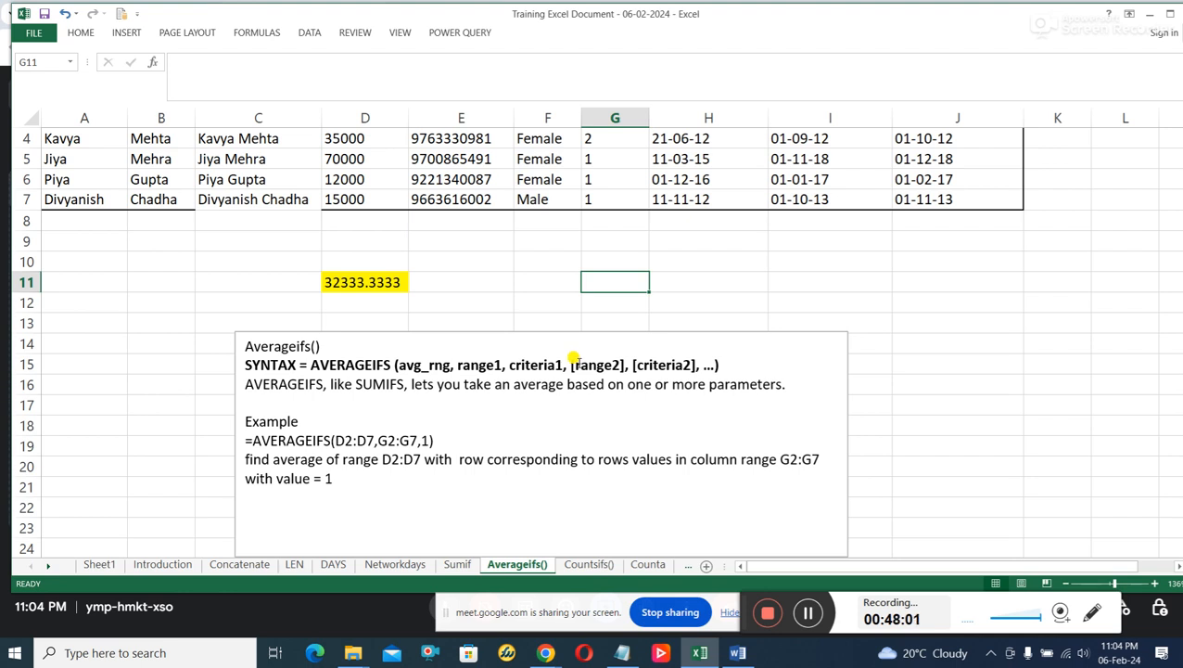
pyautogui.scroll(1, 561, 352)
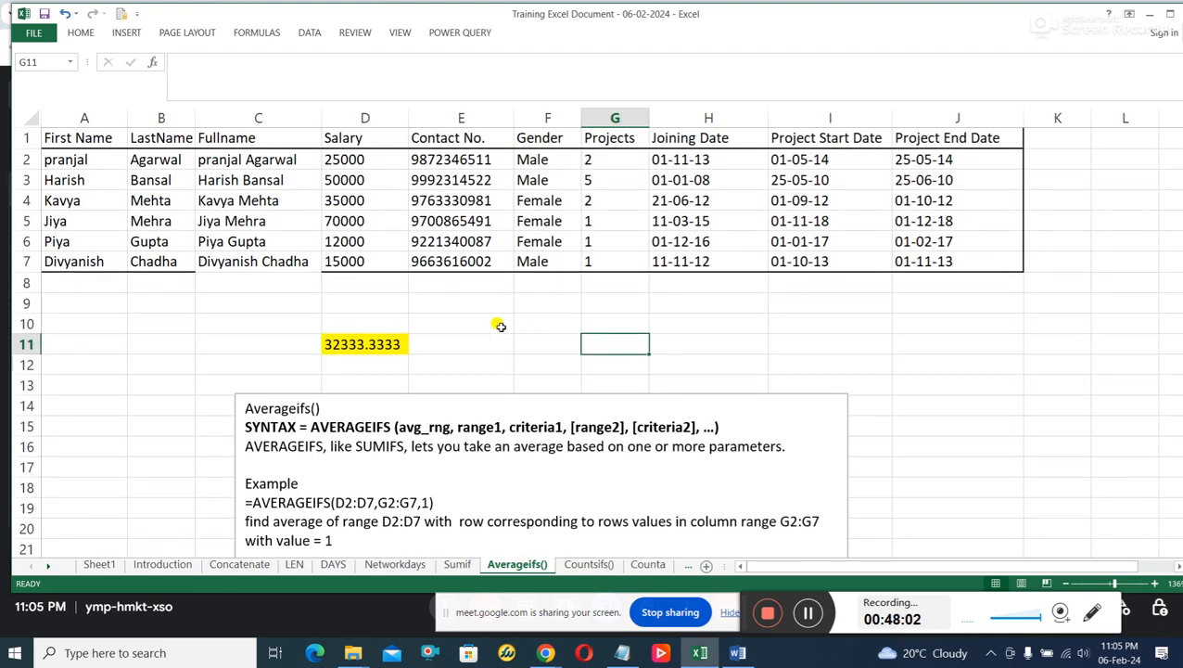
pyautogui.scroll(-2, 715, 289)
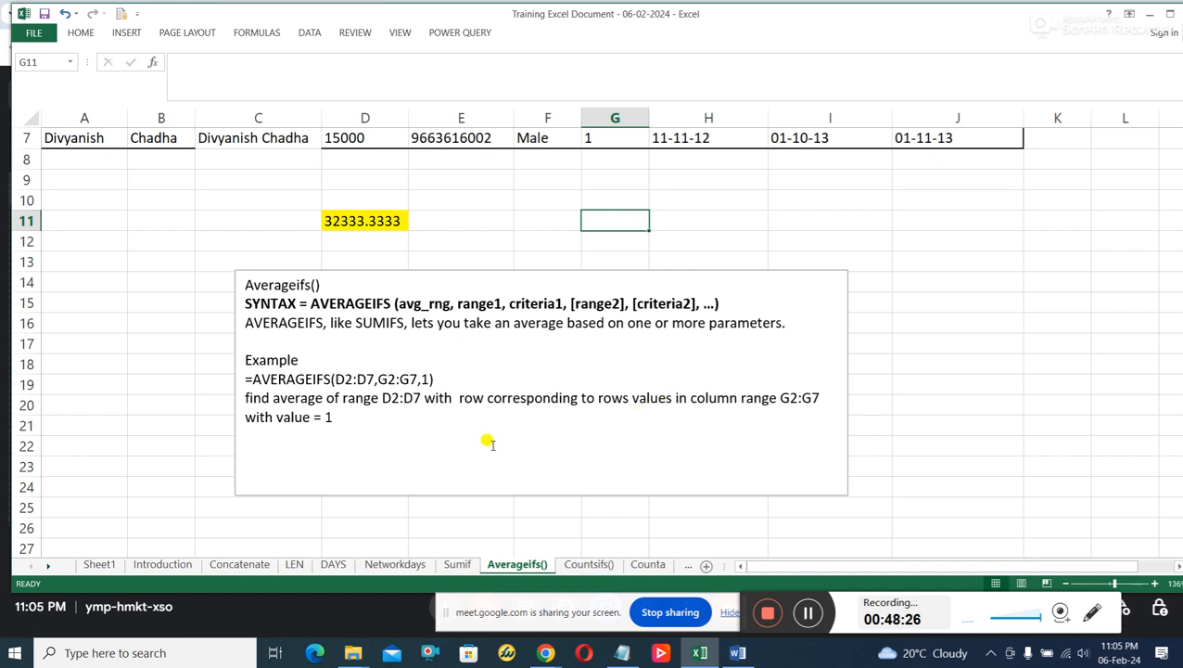
pyautogui.moveTo(366, 376); pyautogui.dragTo(422, 371)
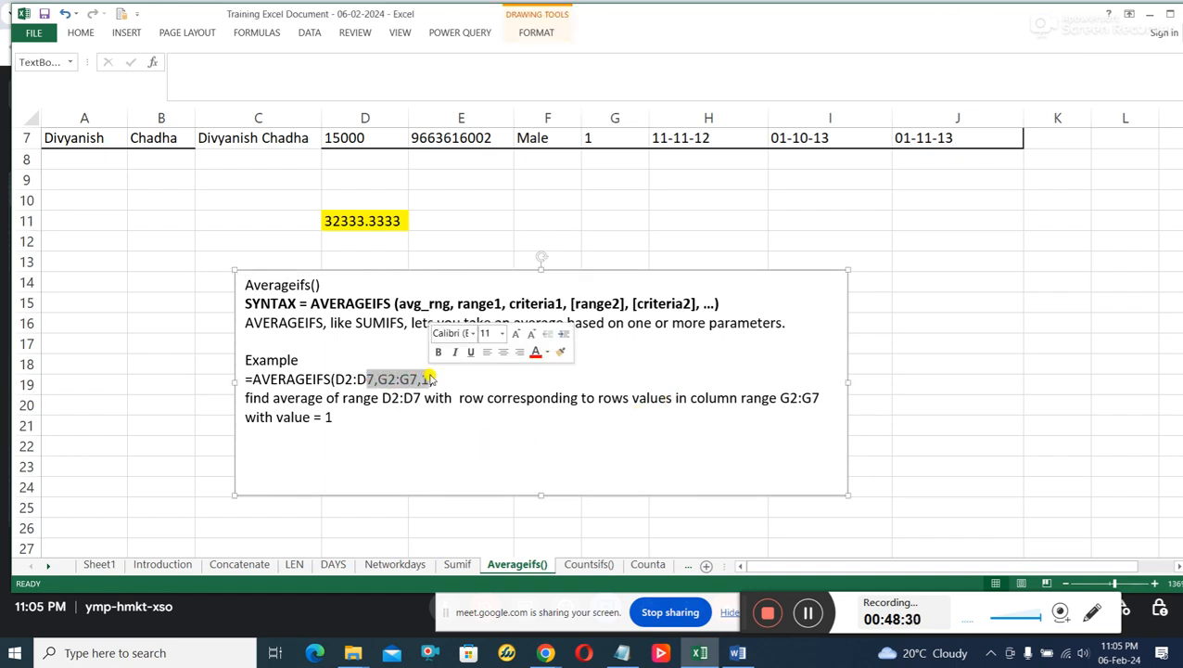
pyautogui.click(421, 379)
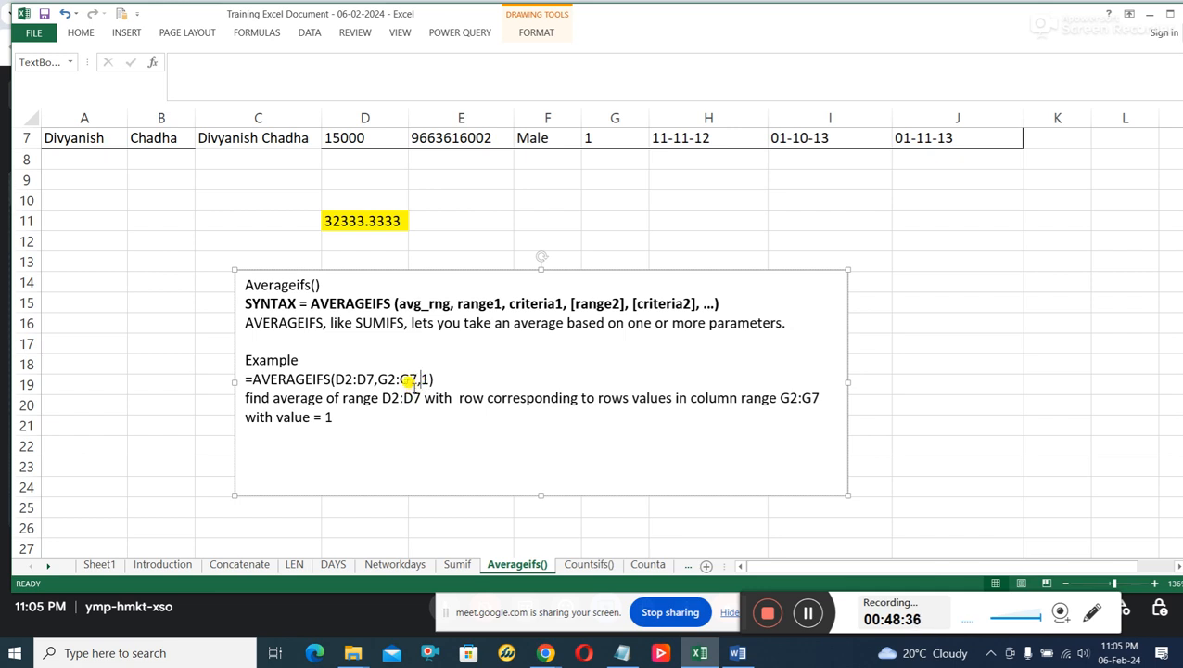
pyautogui.doubleClick(366, 379)
pyautogui.scroll(2, 432, 401)
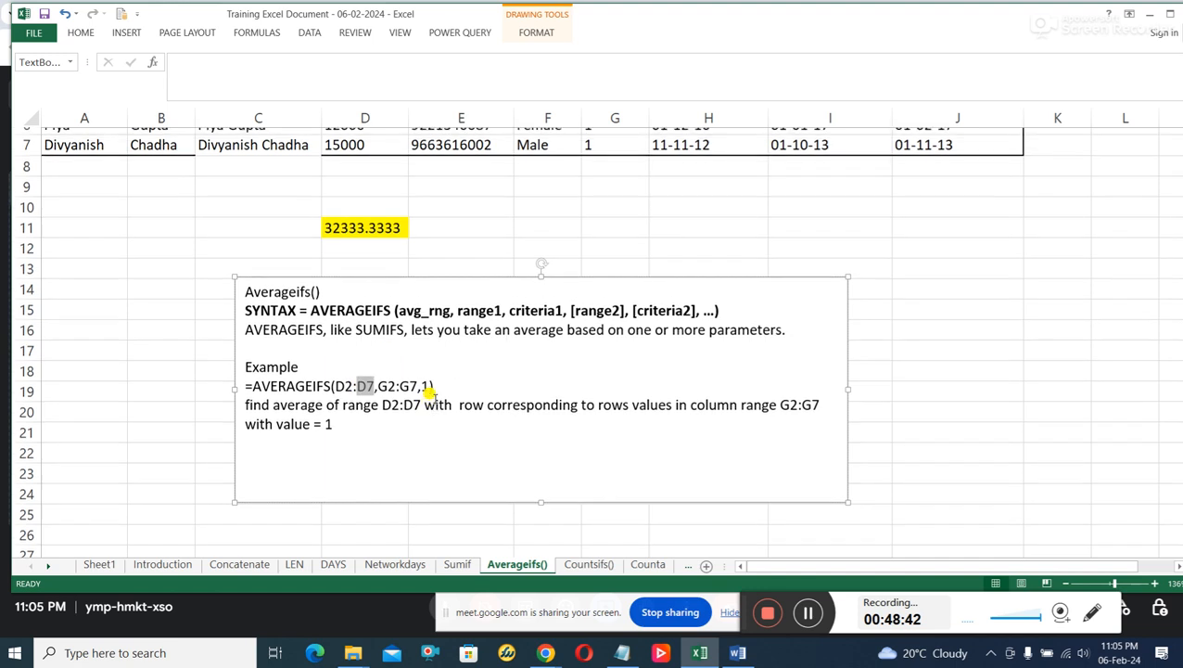
# Examine the AVERAGEIFS example's criterion 1 against the matching Projects cells G5:G7 and their salaries in D5:D7.
pyautogui.scroll(-1, 432, 401)
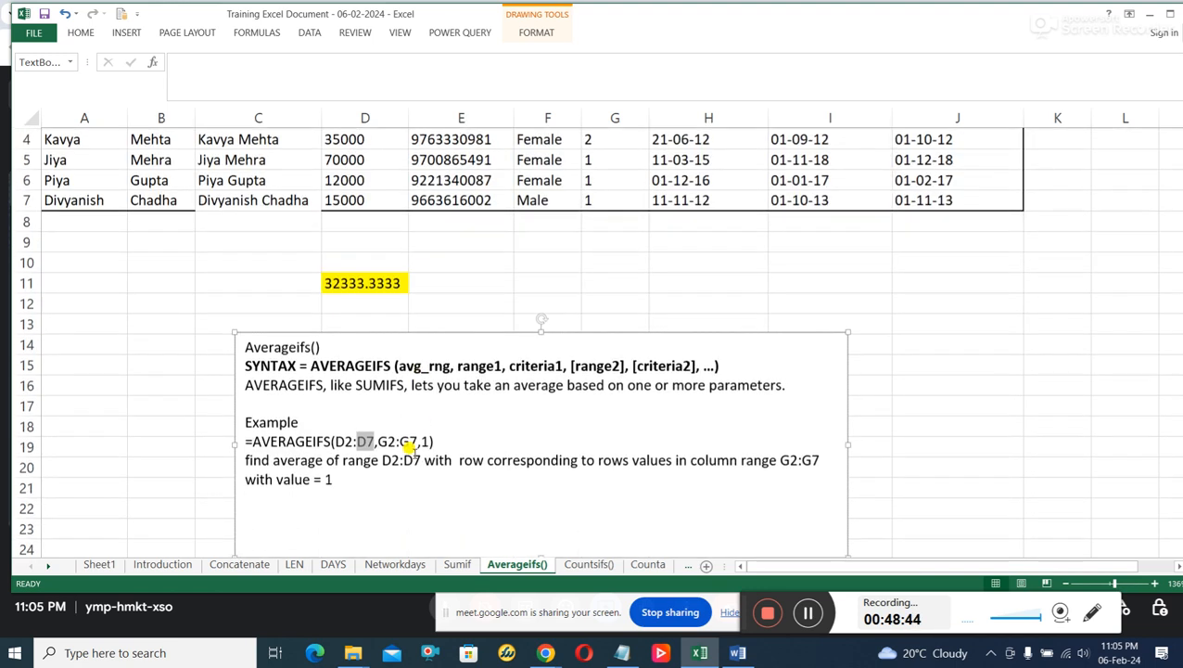
pyautogui.scroll(1, 536, 391)
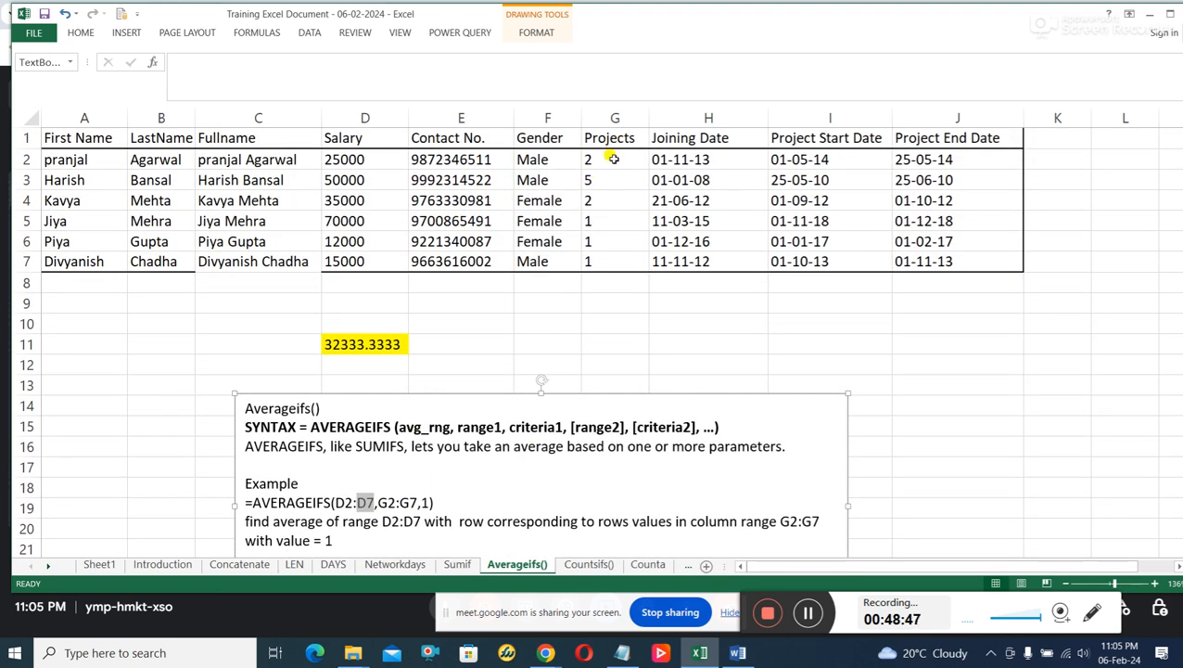
pyautogui.scroll(-2, 590, 259)
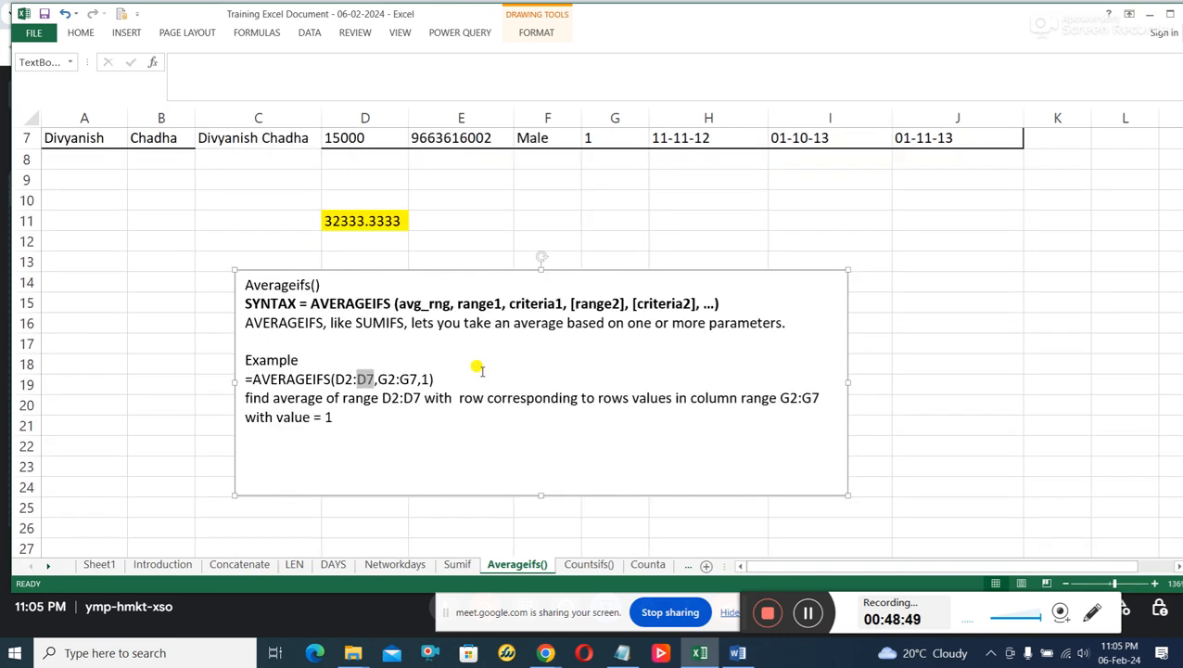
pyautogui.scroll(2, 419, 373)
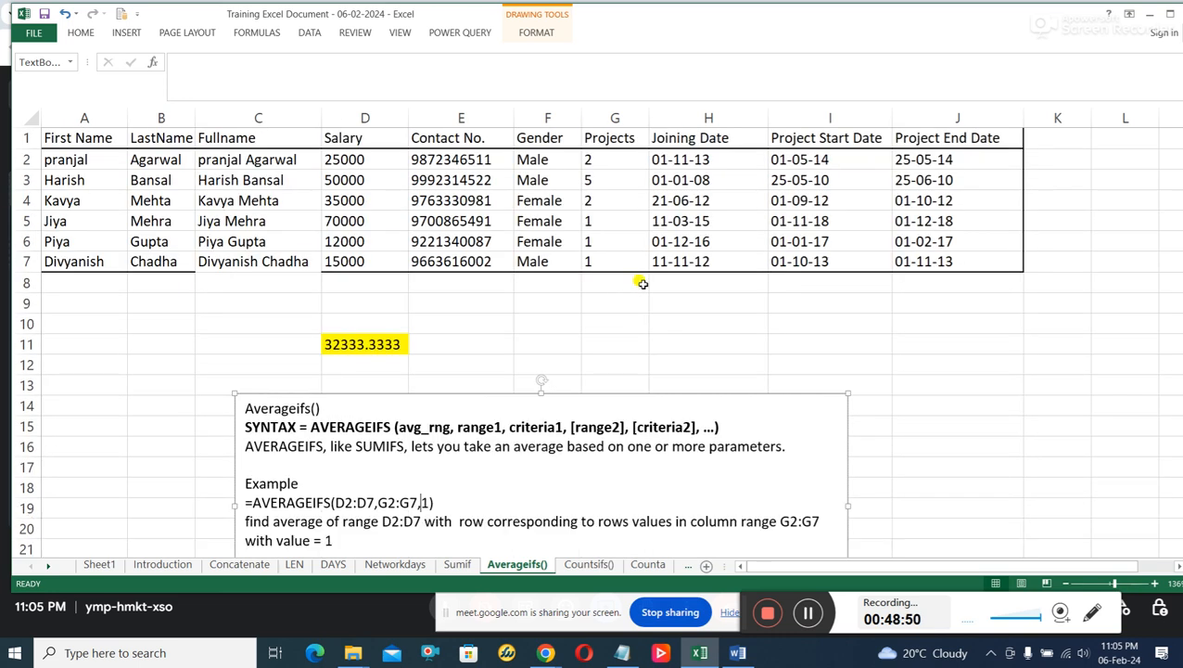
pyautogui.click(604, 223)
pyautogui.click(605, 242)
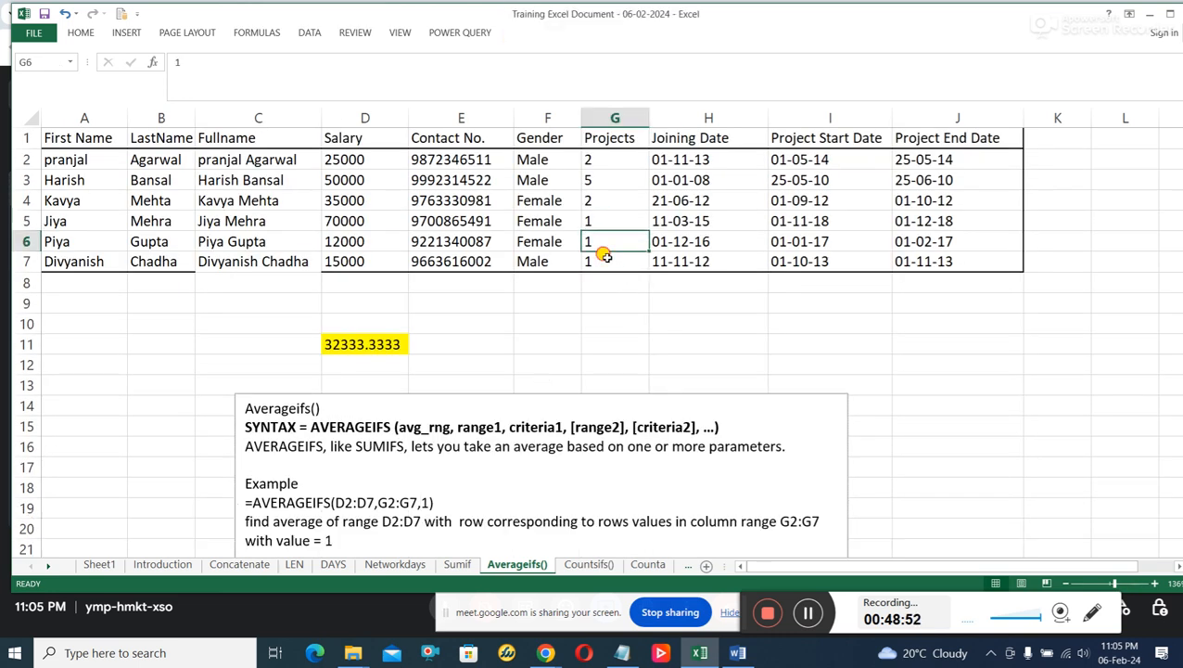
pyautogui.click(607, 258)
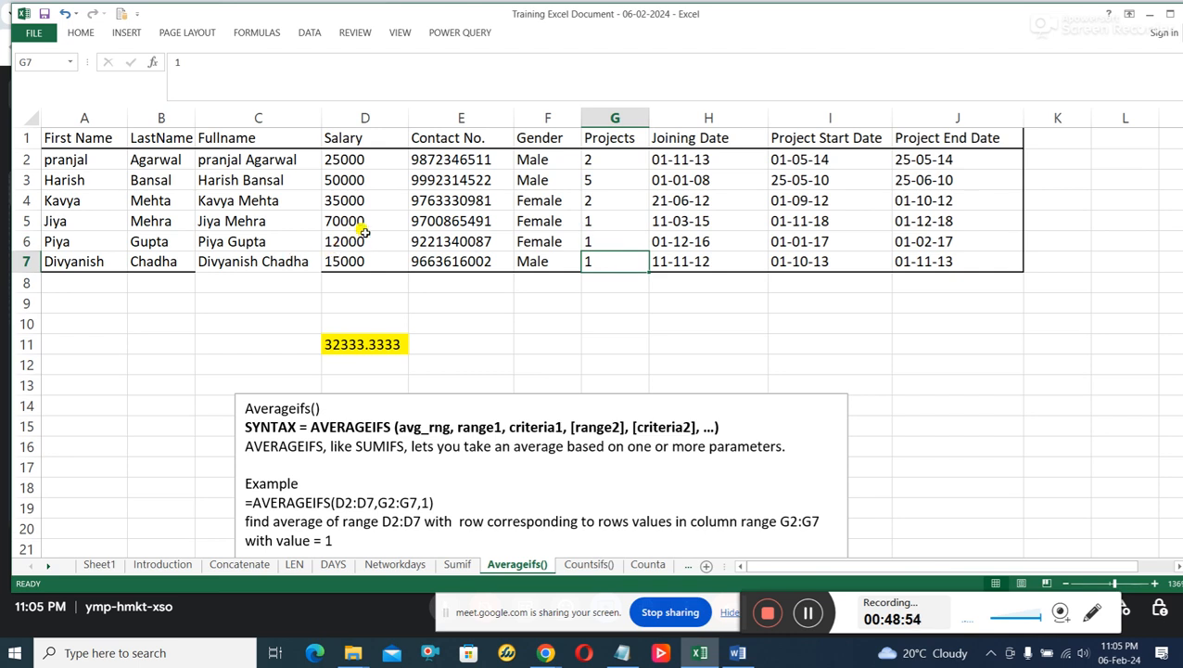
pyautogui.moveTo(363, 225); pyautogui.dragTo(371, 255)
# Compare the AVERAGEIFS formula in D11 with the example's explanation and the salaries in D5:D7.
pyautogui.scroll(-2, 455, 320)
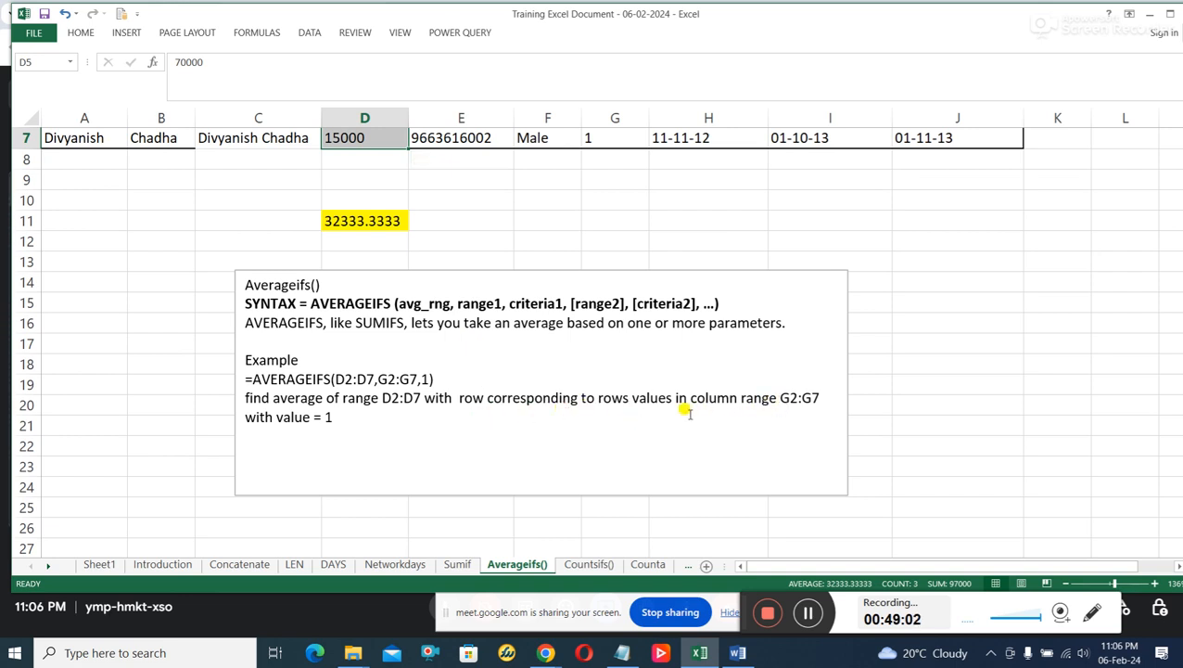
pyautogui.scroll(1, 409, 419)
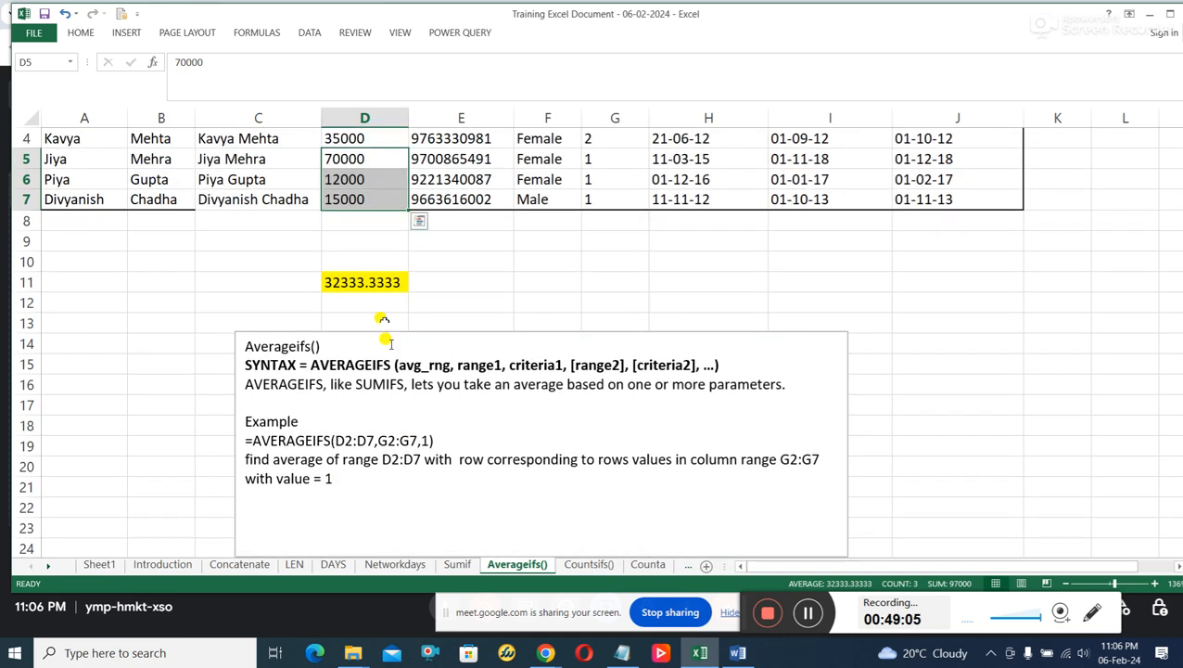
pyautogui.click(378, 287)
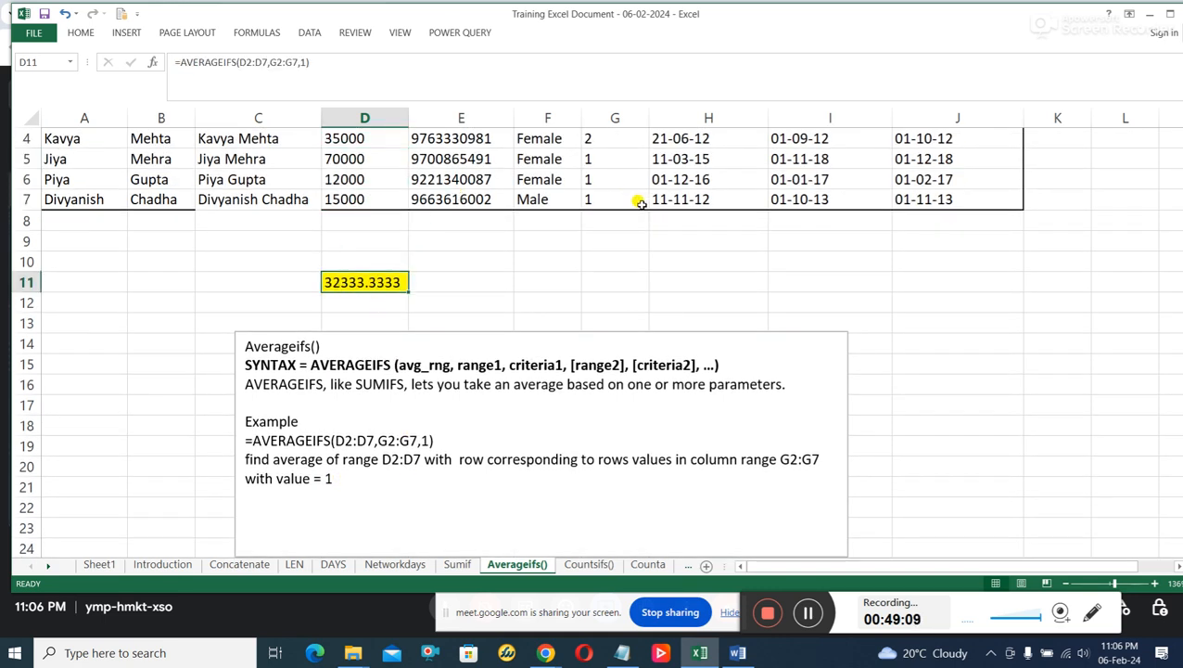
pyautogui.scroll(1, 640, 203)
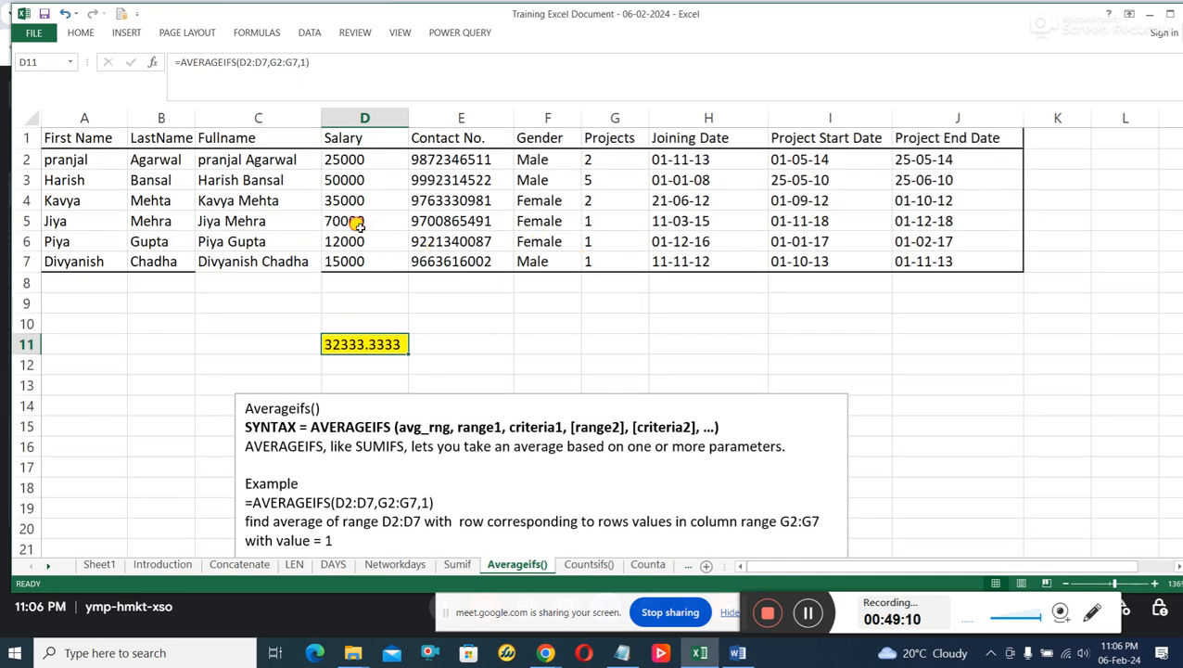
pyautogui.moveTo(357, 224); pyautogui.dragTo(362, 256)
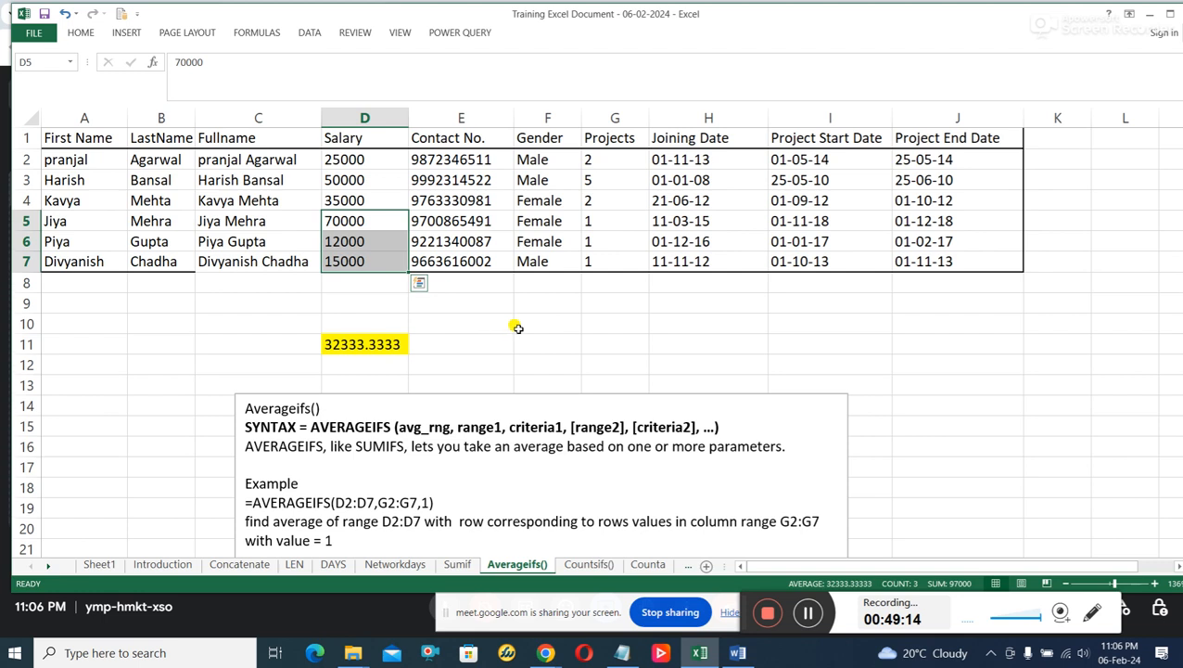
# Enter the manual calculation =D5+D6+D7/3 in cell E10.
pyautogui.click(491, 326)
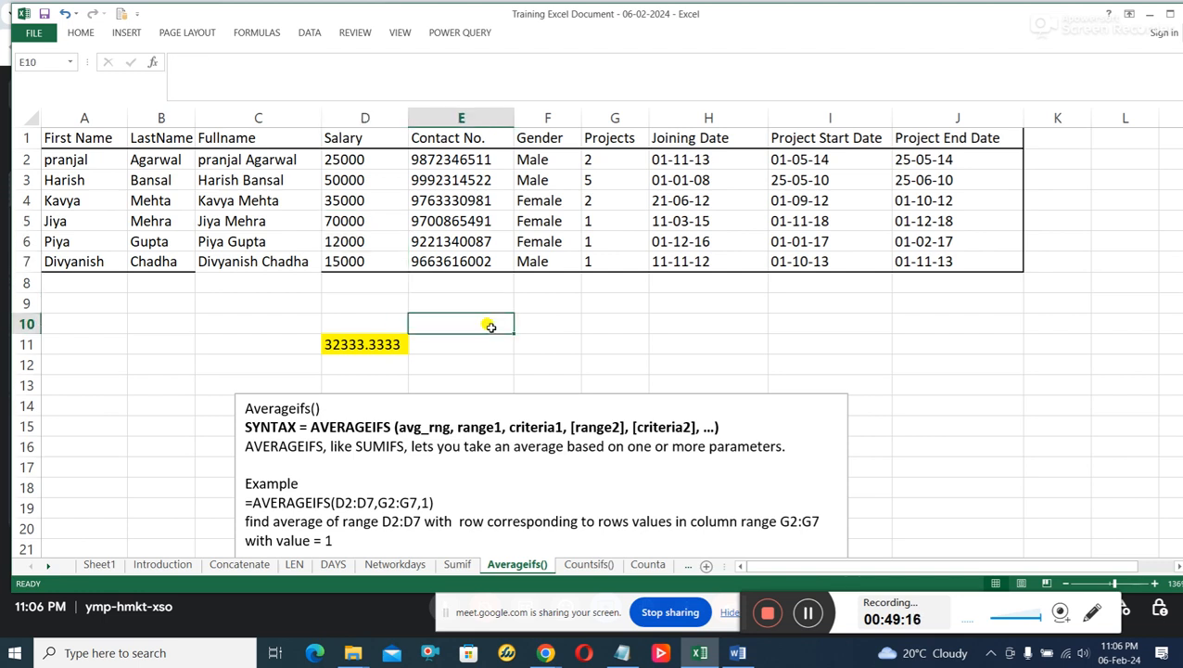
pyautogui.write('=')
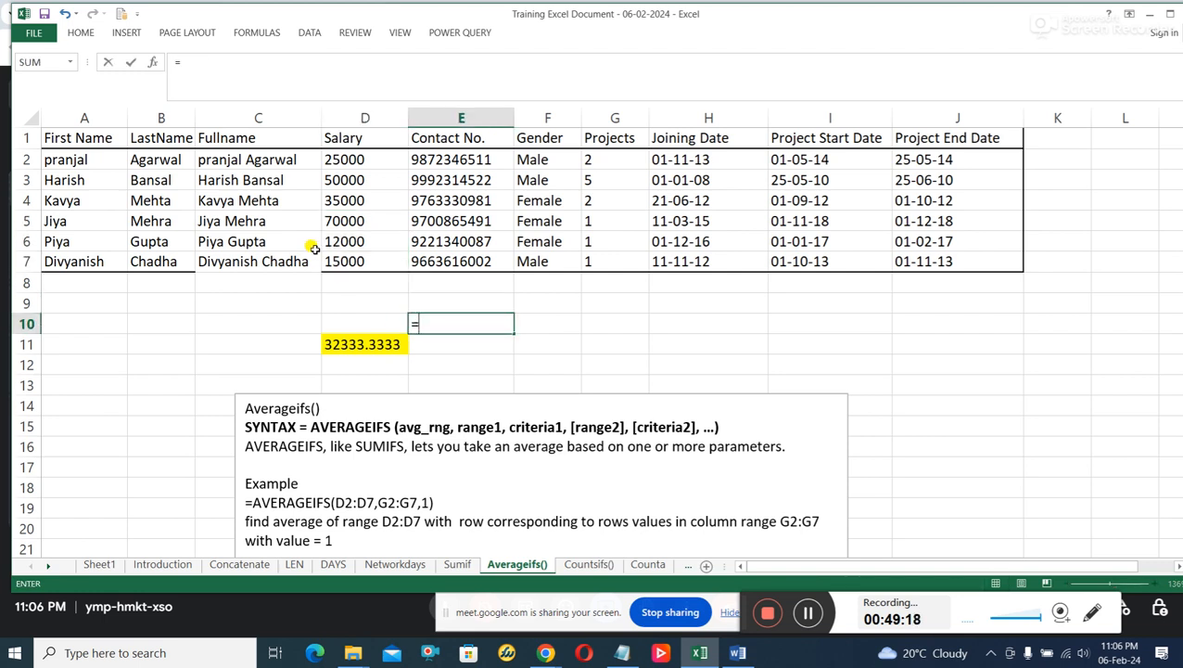
pyautogui.click(345, 223)
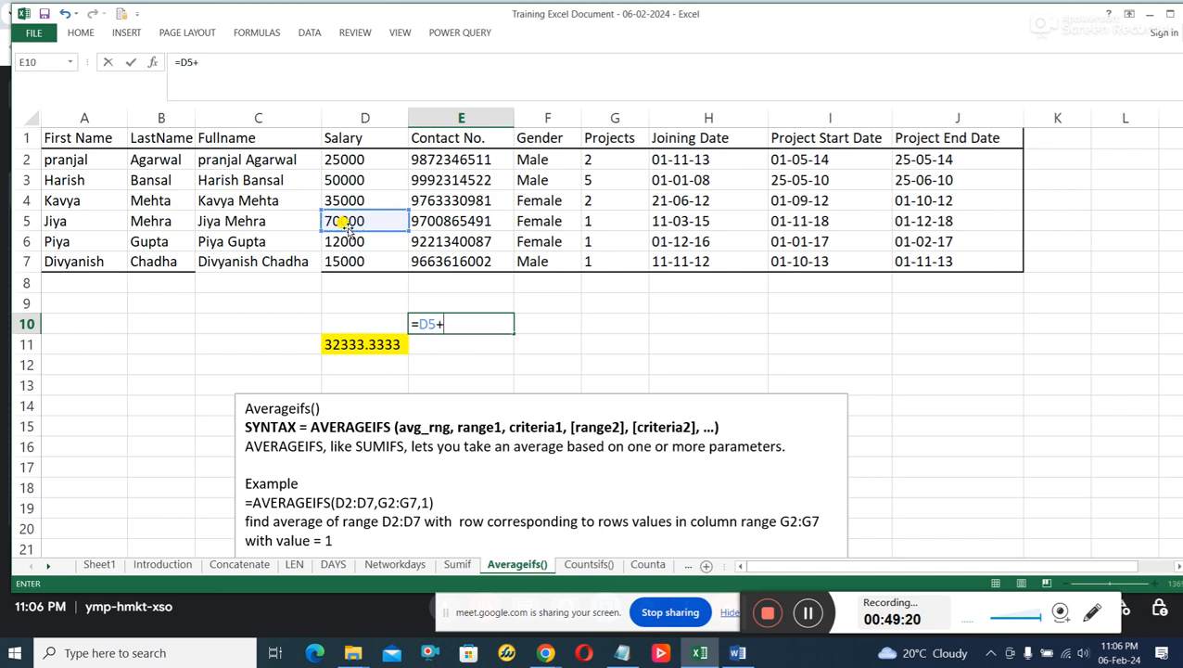
pyautogui.write('+')
pyautogui.click(378, 245)
pyautogui.write('+')
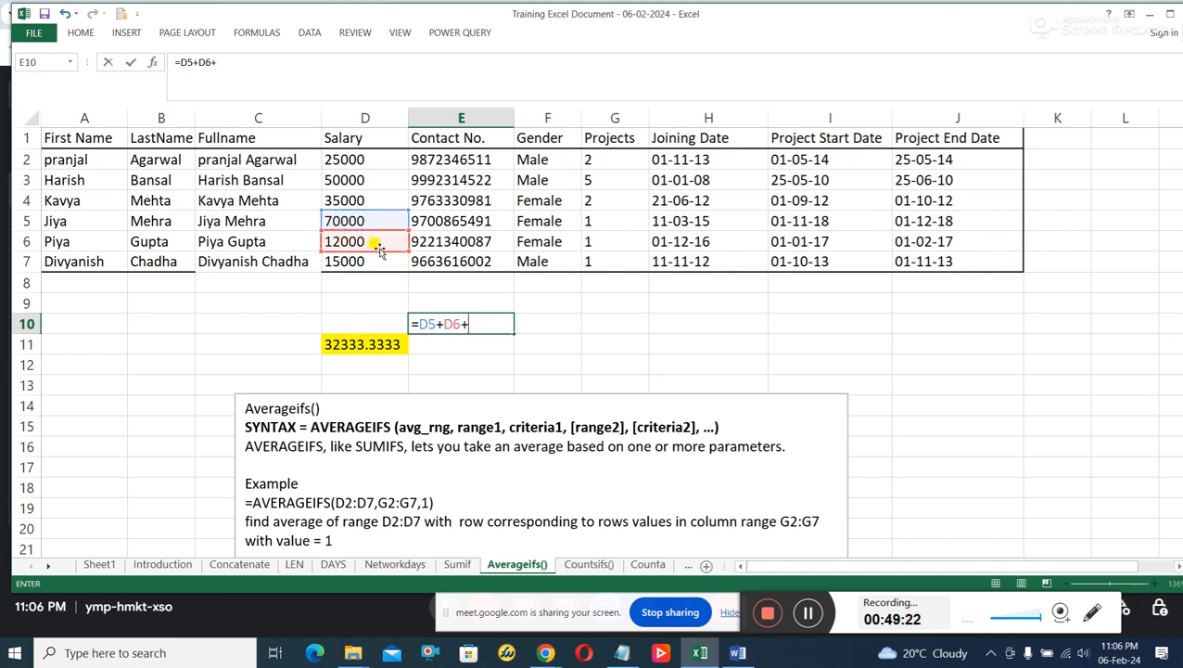
pyautogui.click(381, 263)
pyautogui.write('+')
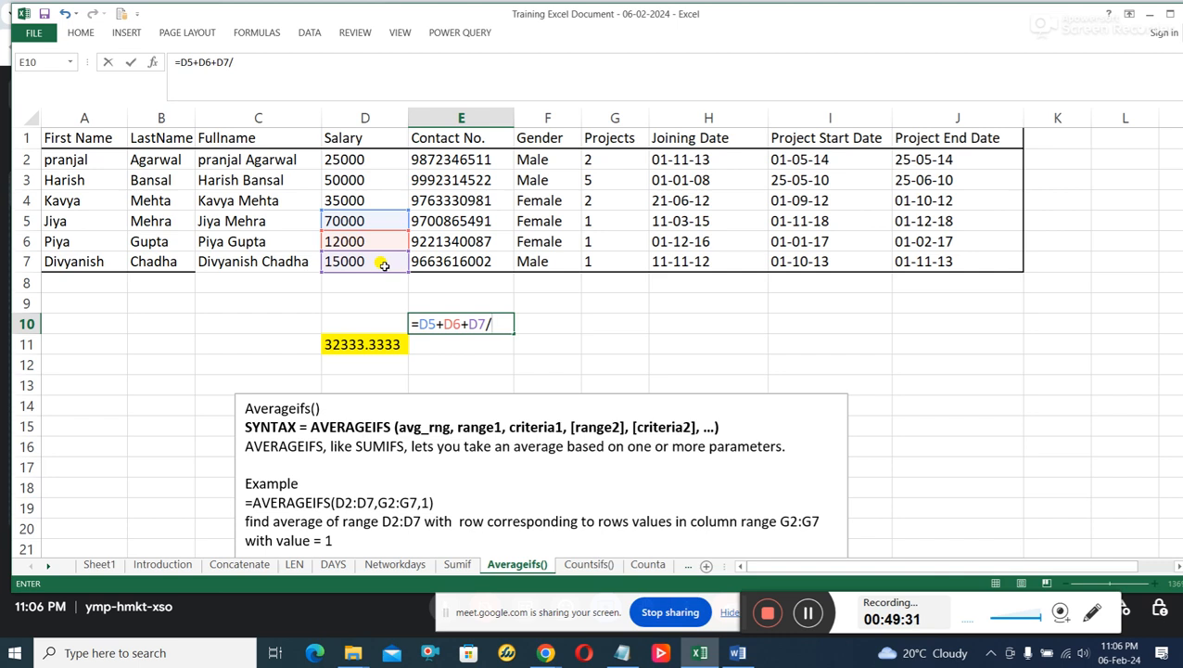
pyautogui.press('Return')
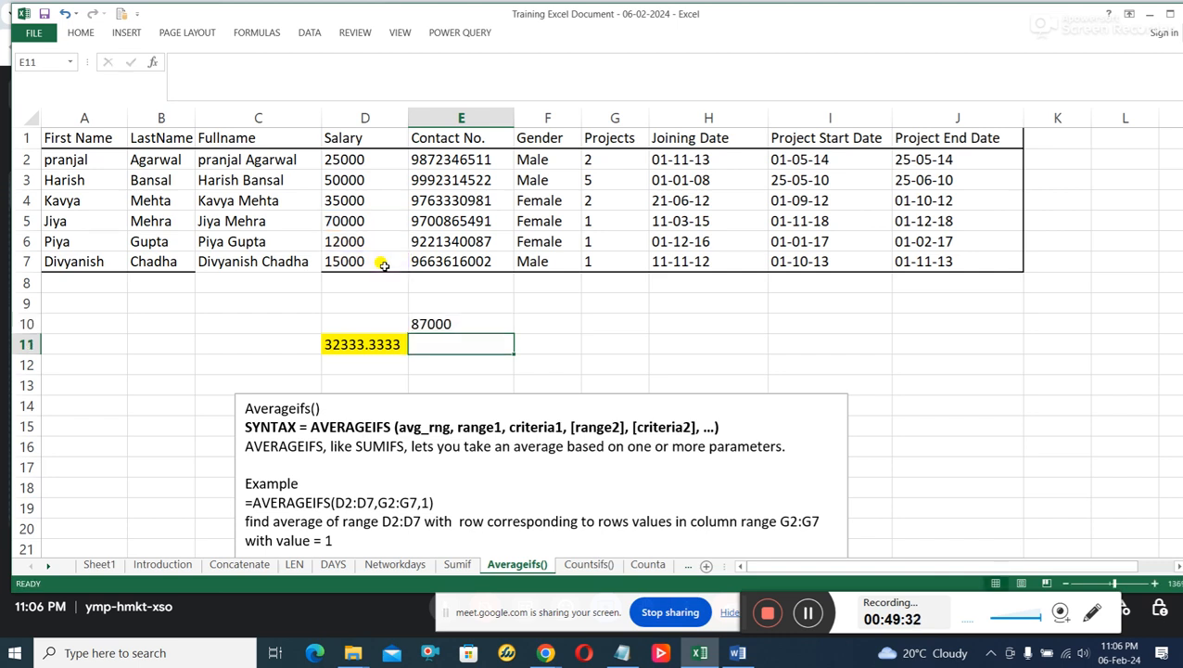
# Change the E10 formula to =(D5+D6+D7)3 and accept the suggested correction to =(D5+D6+D7)*3.
pyautogui.click(426, 325)
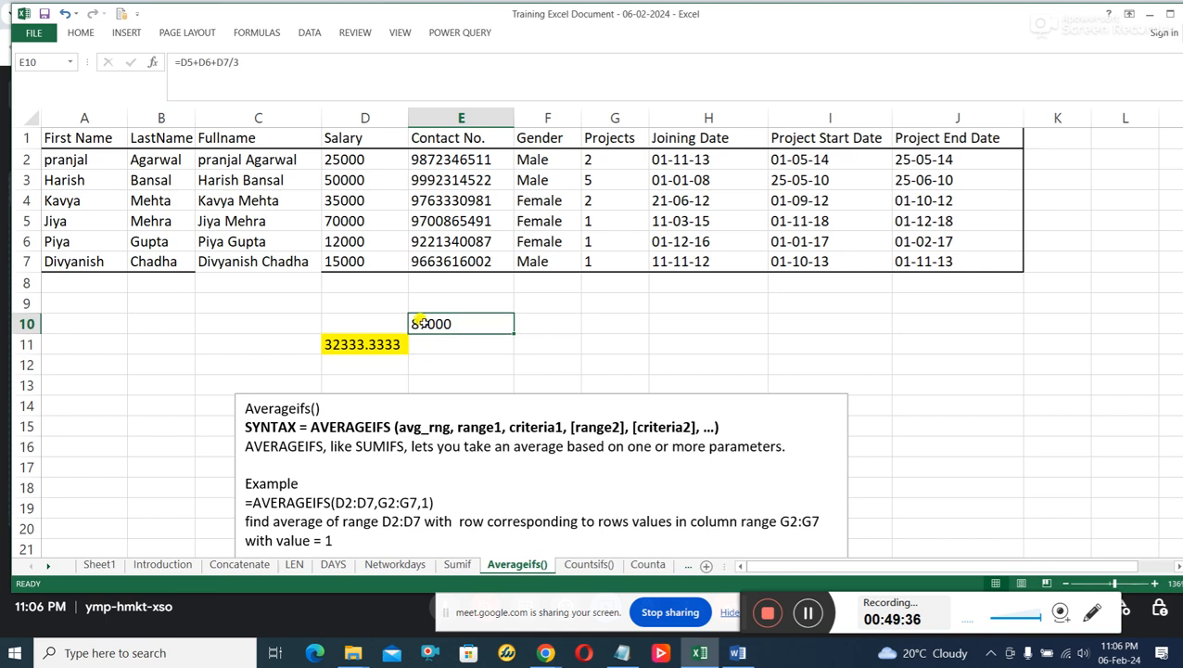
pyautogui.click(365, 219)
pyautogui.click(418, 324)
pyautogui.click(230, 62)
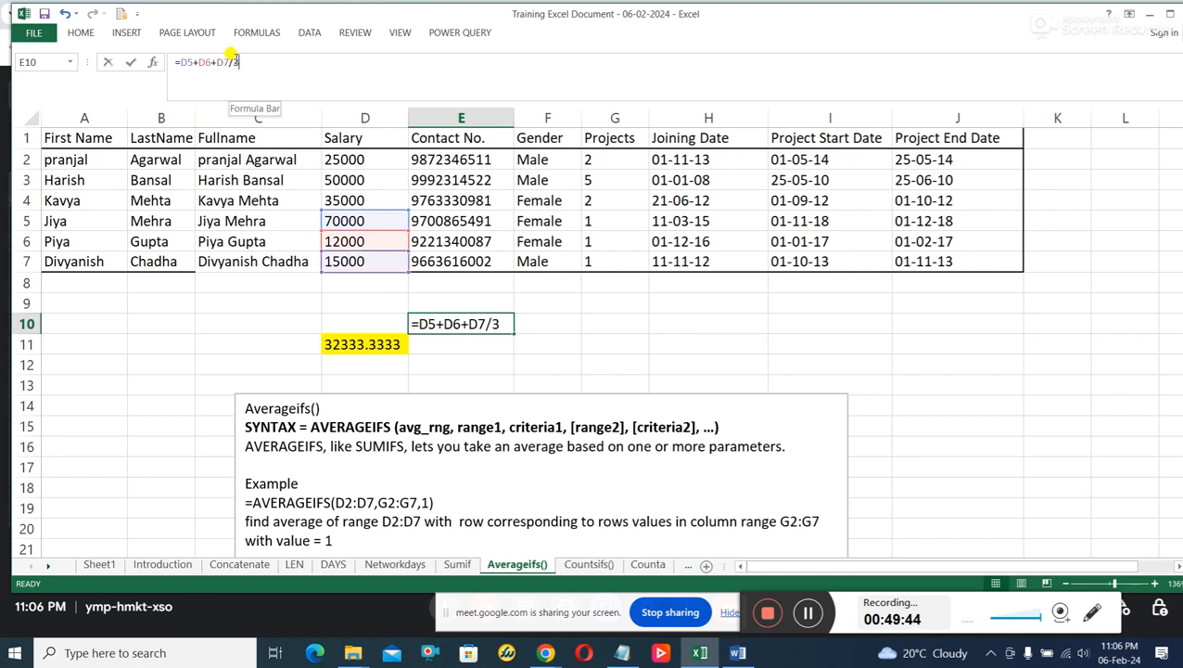
pyautogui.press('BackSpace')
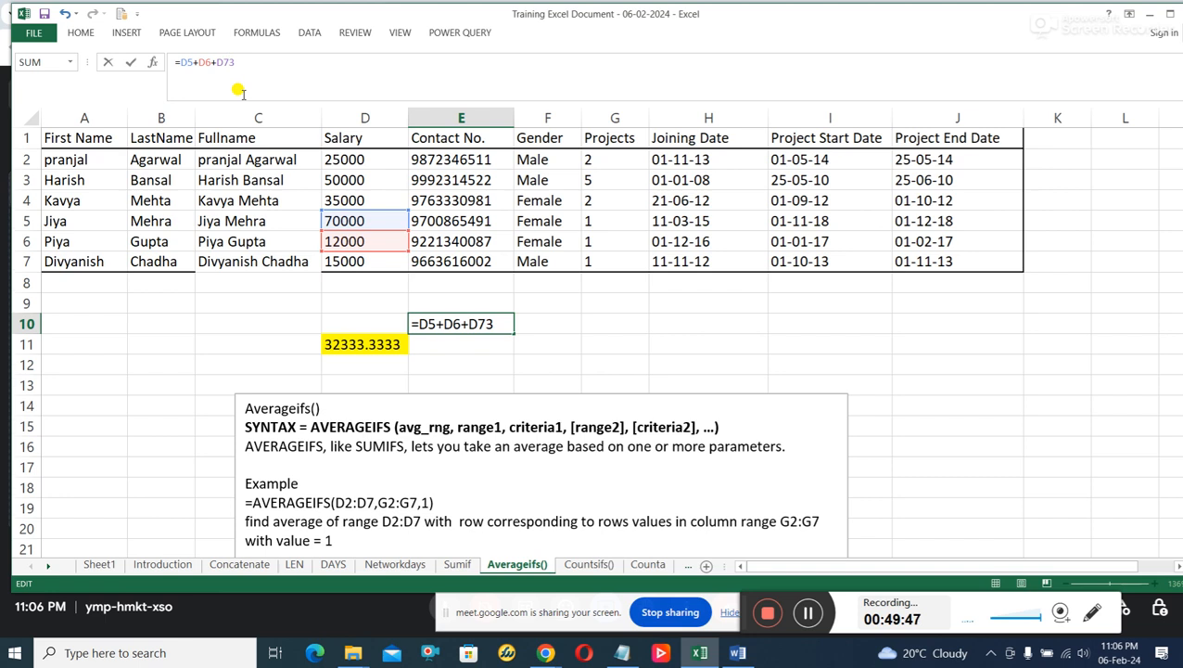
pyautogui.write(')')
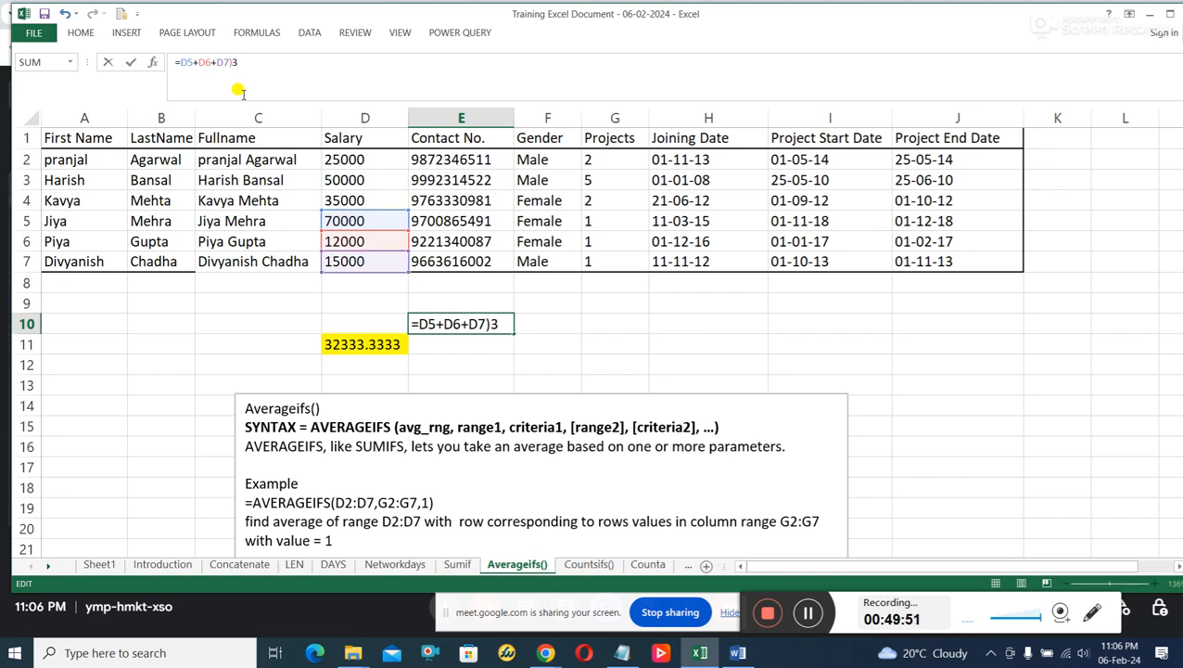
pyautogui.write('(')
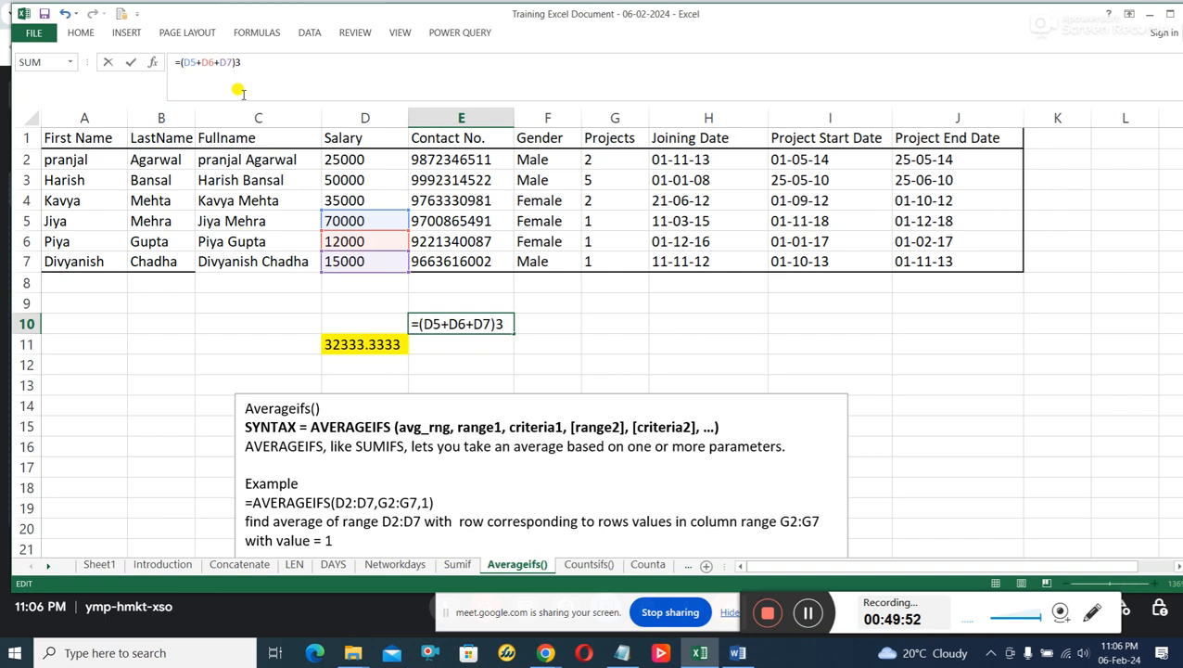
pyautogui.press('Return')
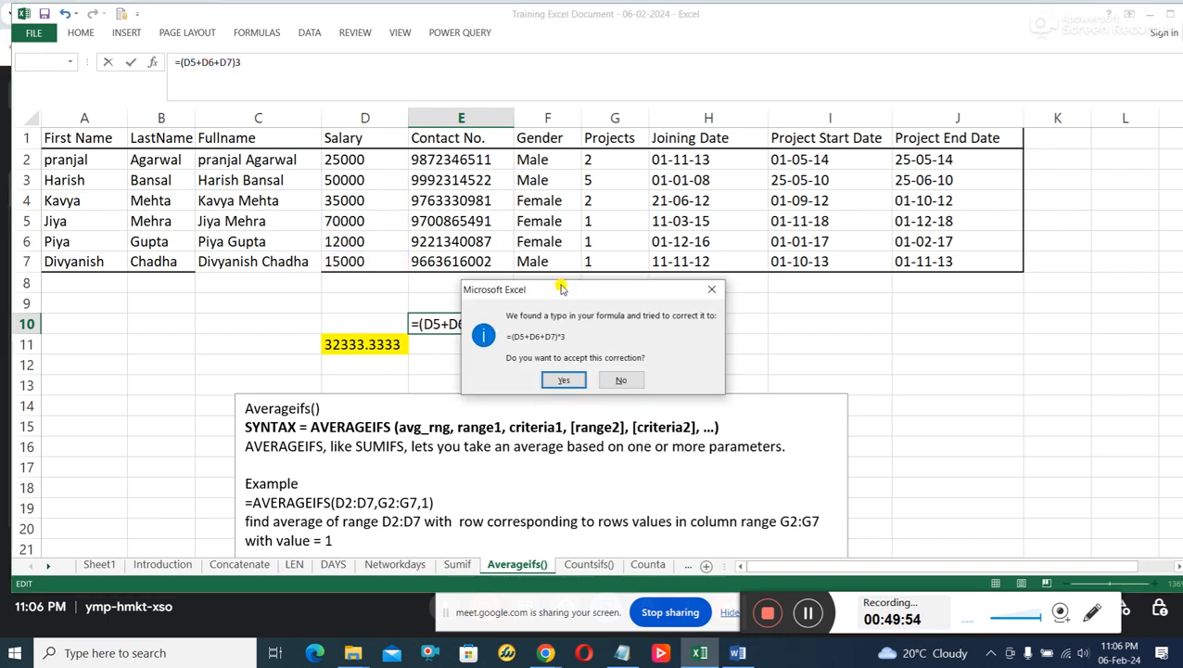
pyautogui.click(565, 381)
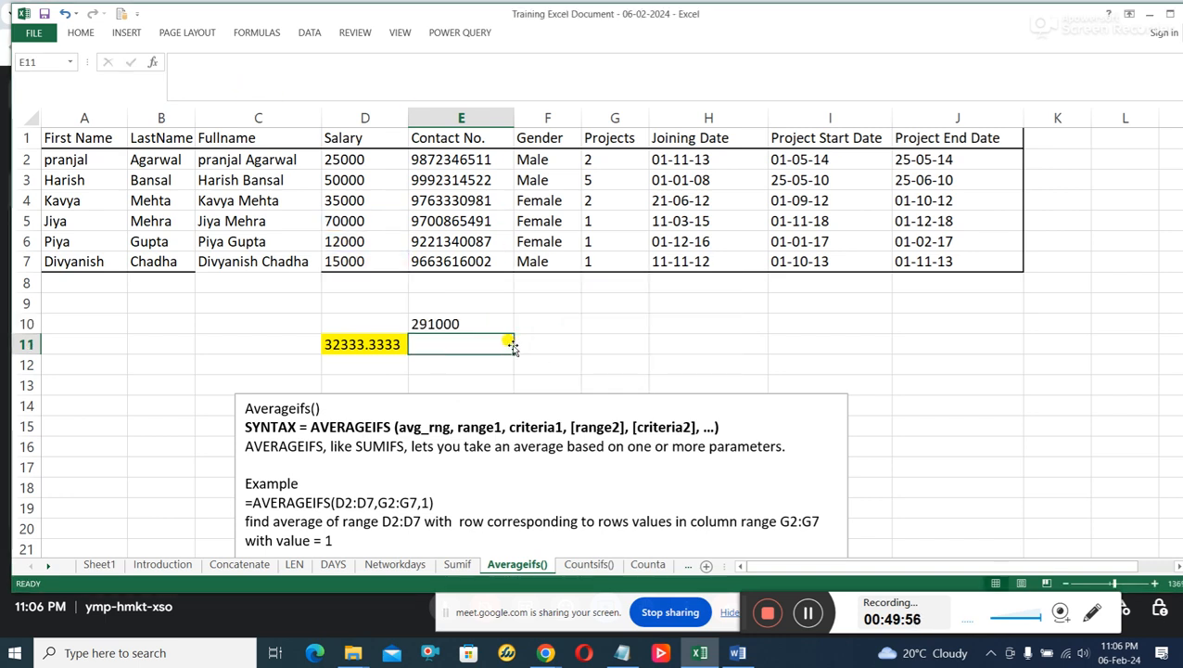
# Replace the multiplication in E10 with division so the formula is =(D5+D6+D7)/3.
pyautogui.click(456, 324)
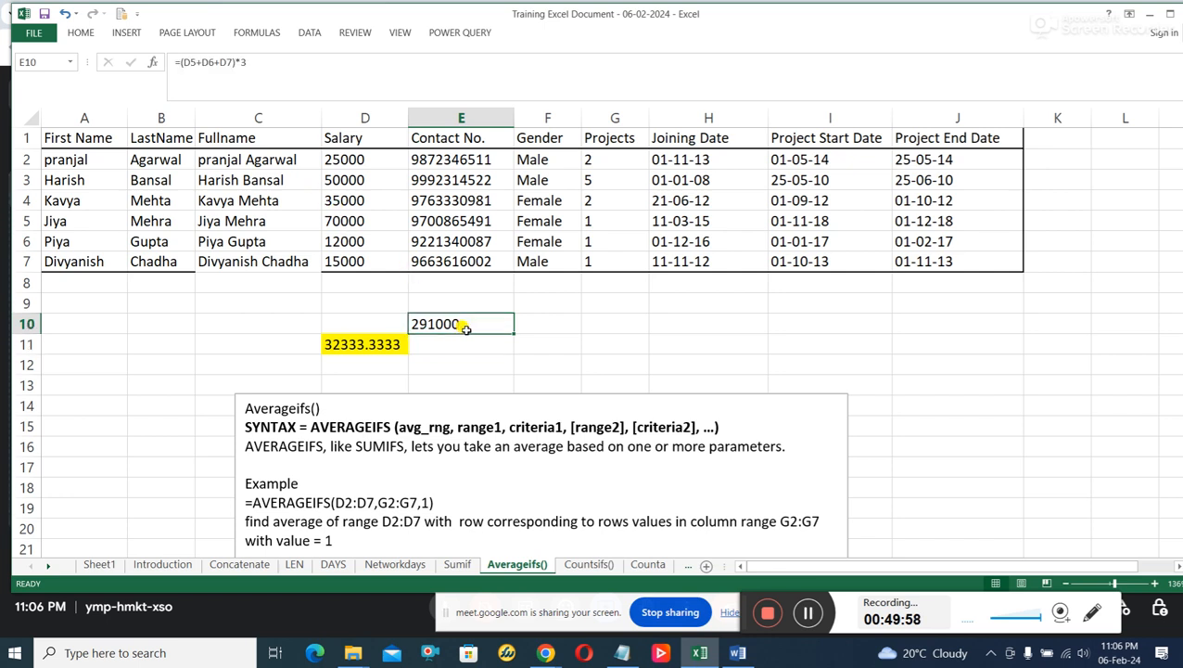
pyautogui.click(239, 62)
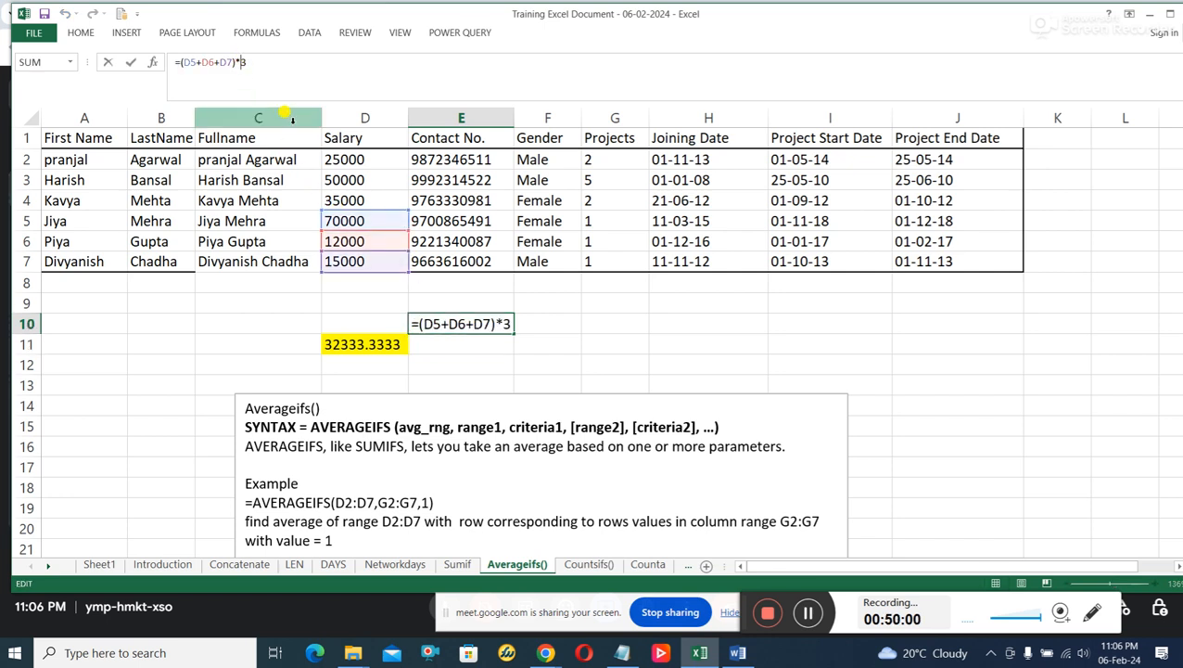
pyautogui.press('BackSpace')
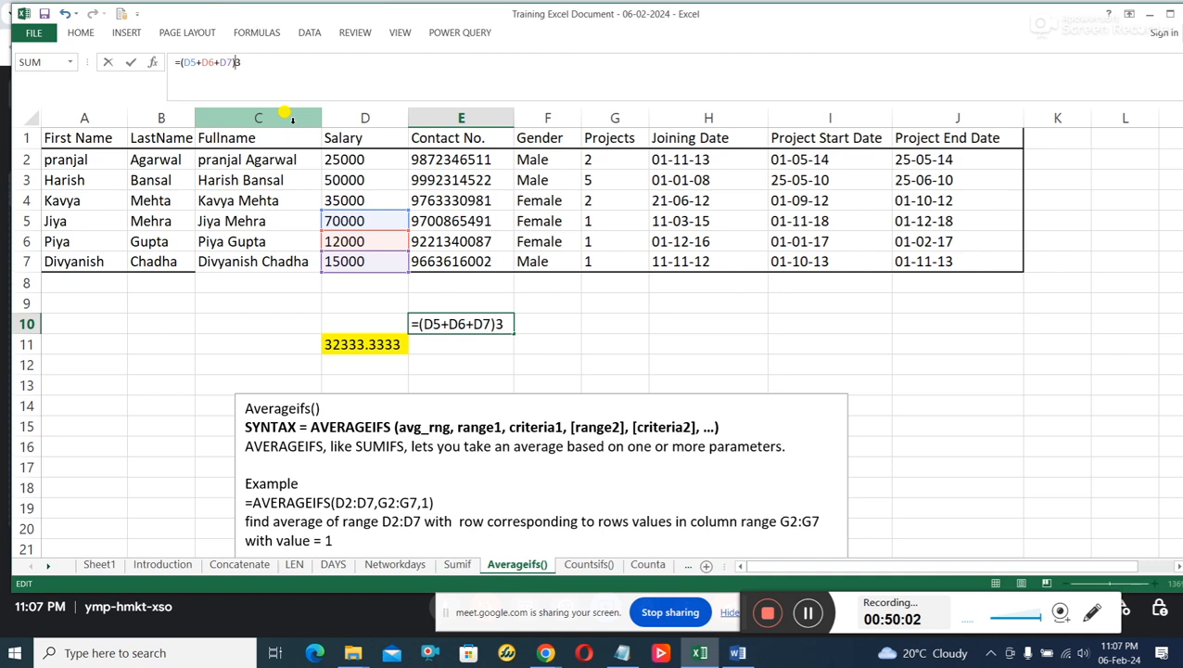
pyautogui.write('/')
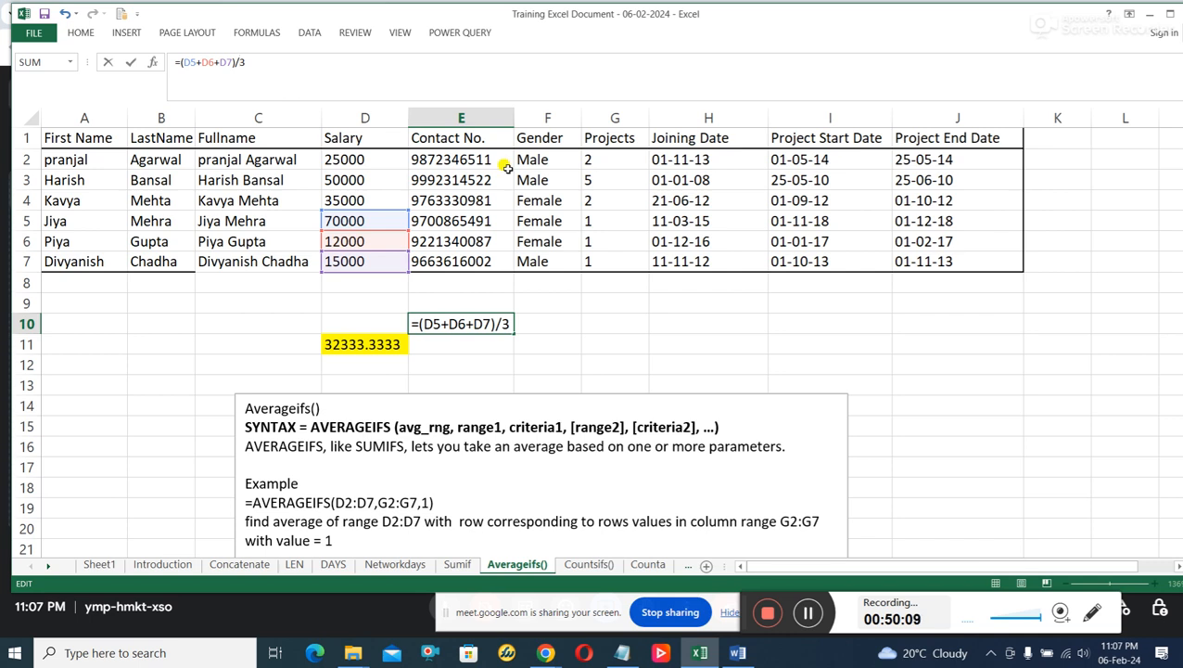
pyautogui.press('Return')
# Compare the manual average in E10 with the AVERAGEIFS result in D11.
pyautogui.click(478, 325)
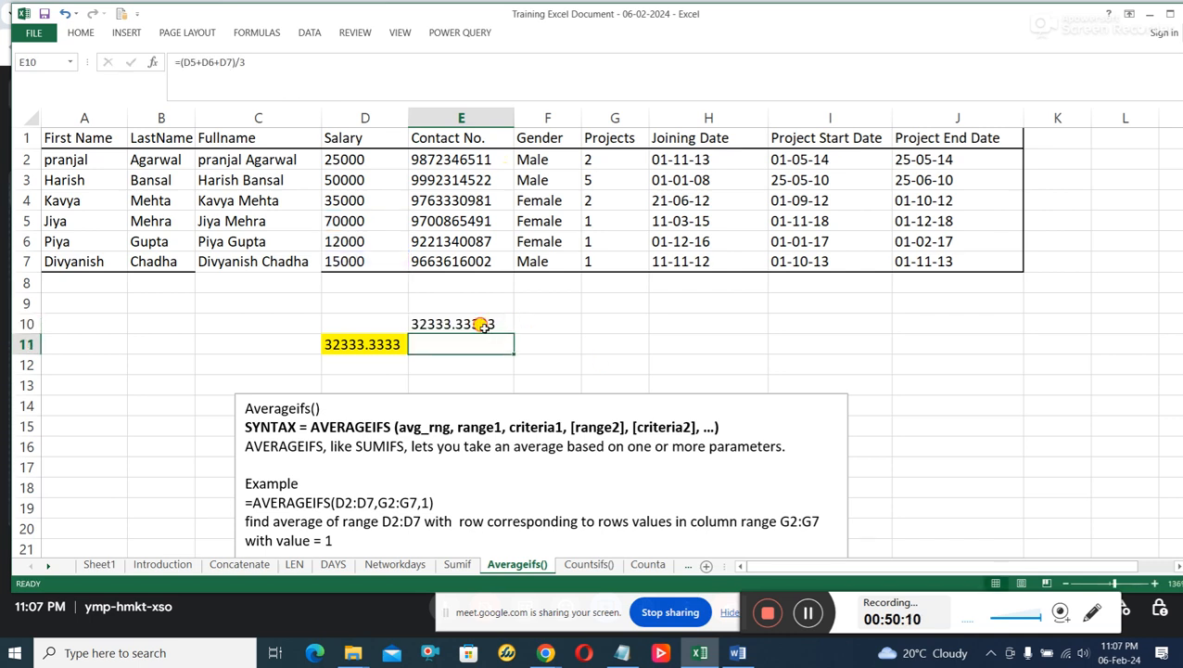
pyautogui.click(339, 344)
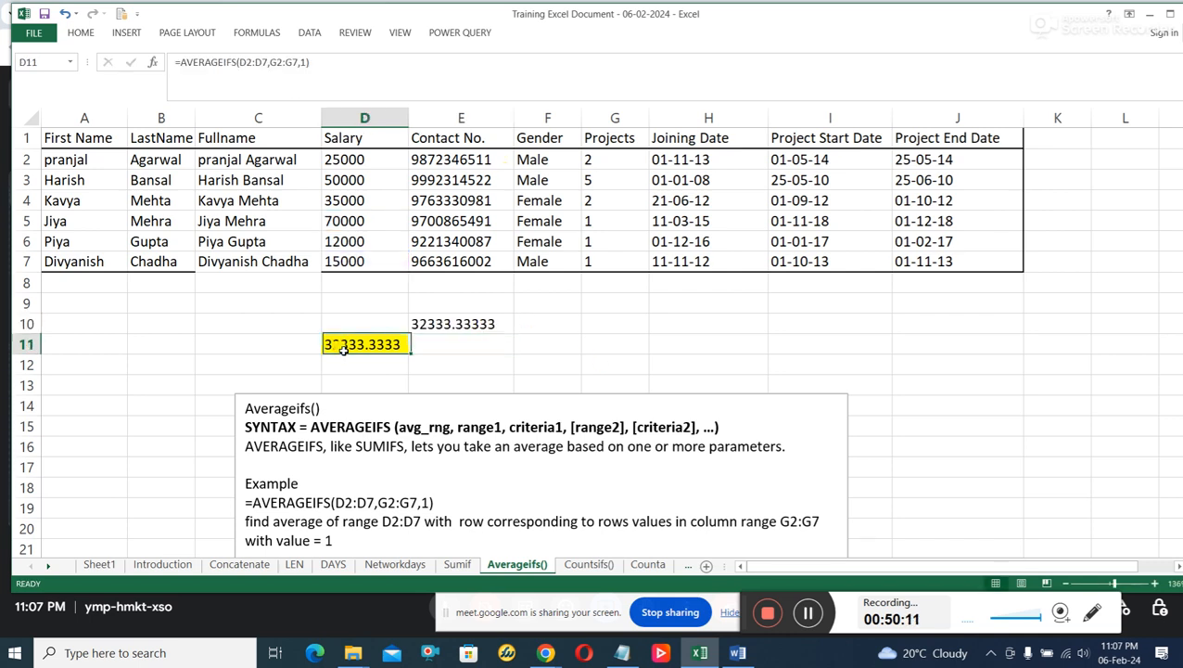
pyautogui.click(496, 323)
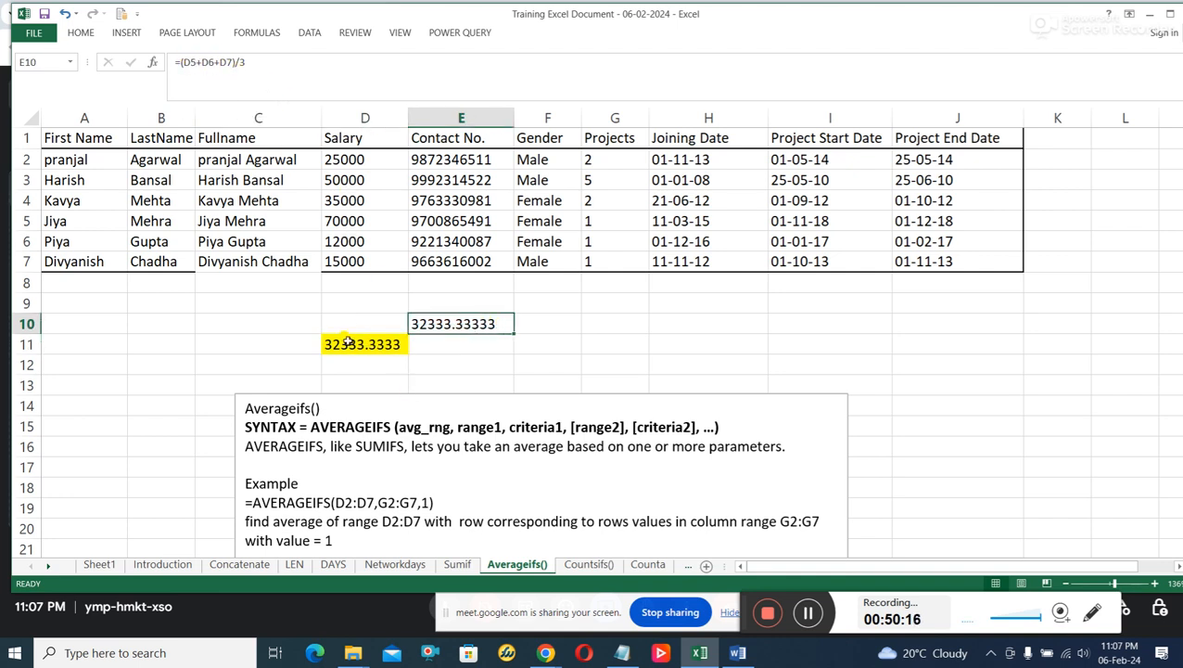
# Open the Countsifs() sheet and examine the range and criterion in the example =COUNTIFS(F2:F7,"Female").
pyautogui.scroll(-1, 694, 473)
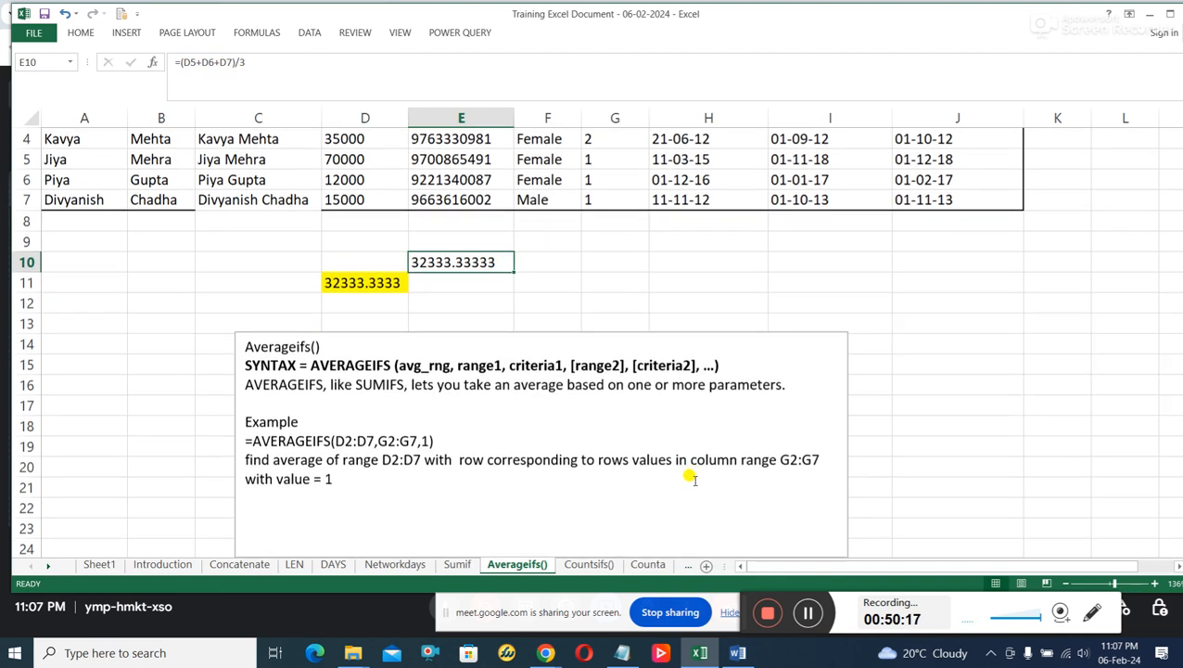
pyautogui.click(586, 565)
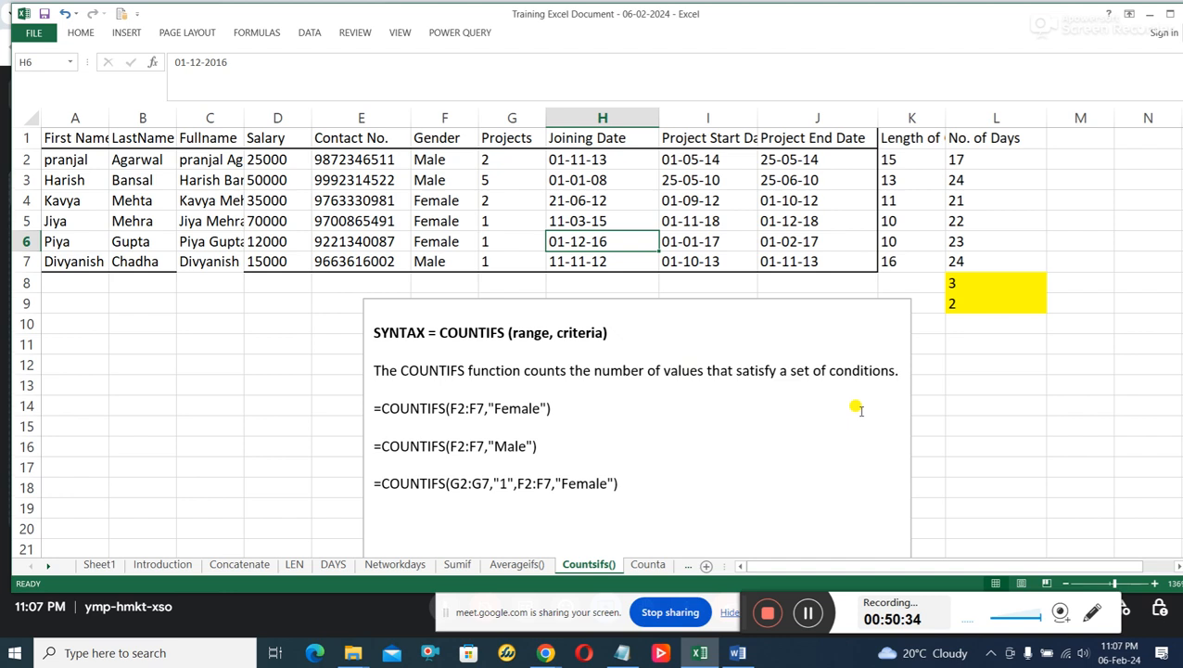
pyautogui.click(483, 408)
pyautogui.moveTo(483, 408); pyautogui.dragTo(450, 408)
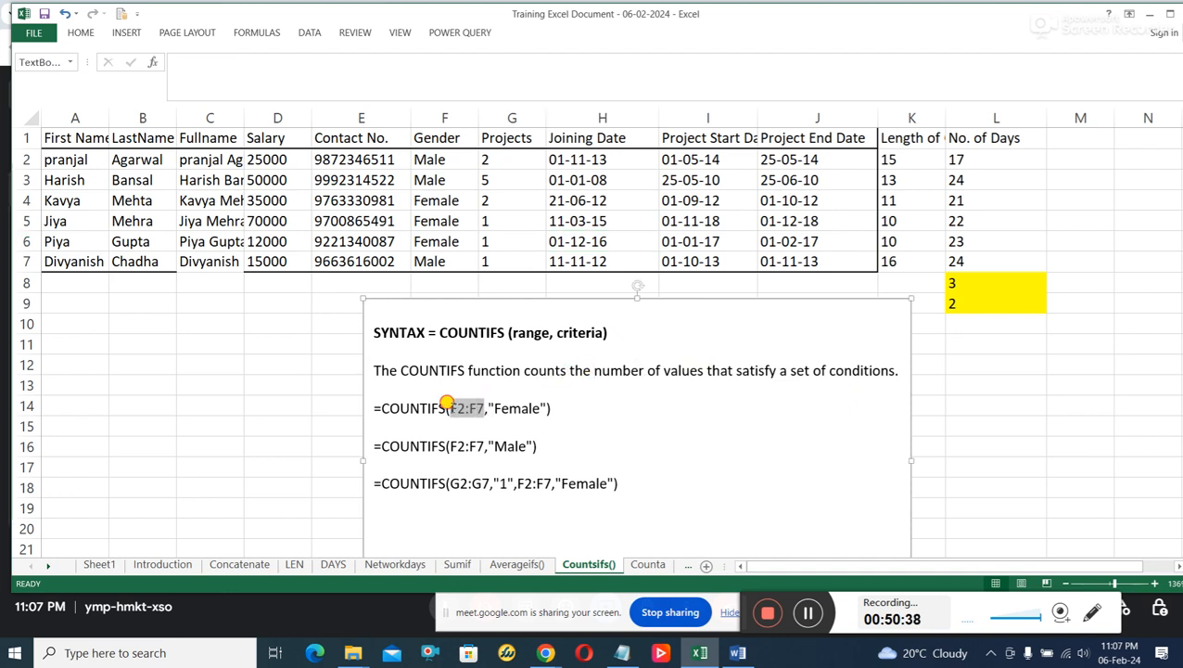
pyautogui.click(515, 408)
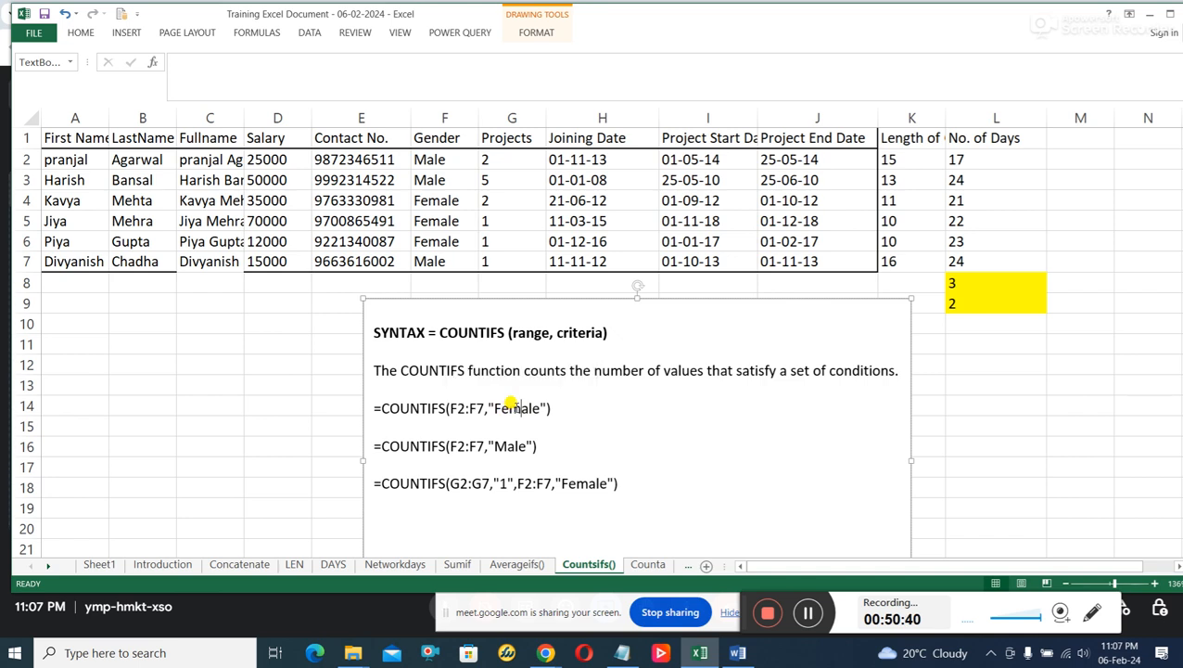
# Examine the range and criterion of the example =COUNTIFS(F2:F7,"Male") against the Gender values in F2:F7.
pyautogui.moveTo(483, 446); pyautogui.dragTo(449, 446)
pyautogui.click(508, 447)
pyautogui.moveTo(446, 163); pyautogui.dragTo(442, 260)
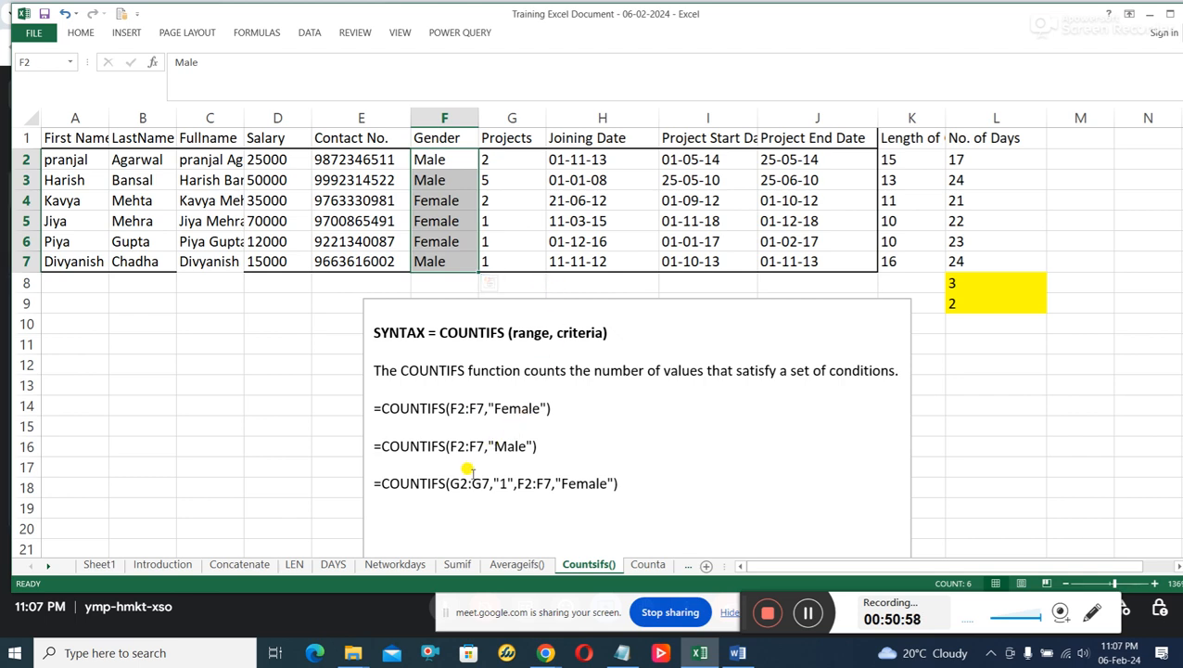
pyautogui.click(521, 445)
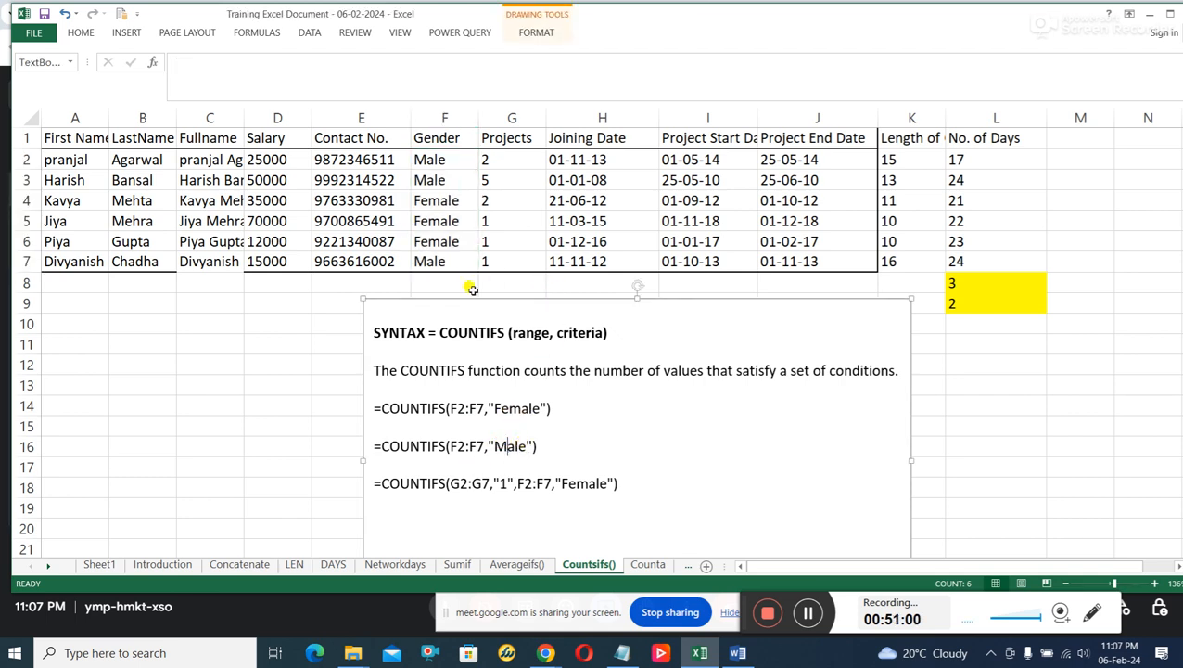
pyautogui.moveTo(443, 160); pyautogui.dragTo(450, 260)
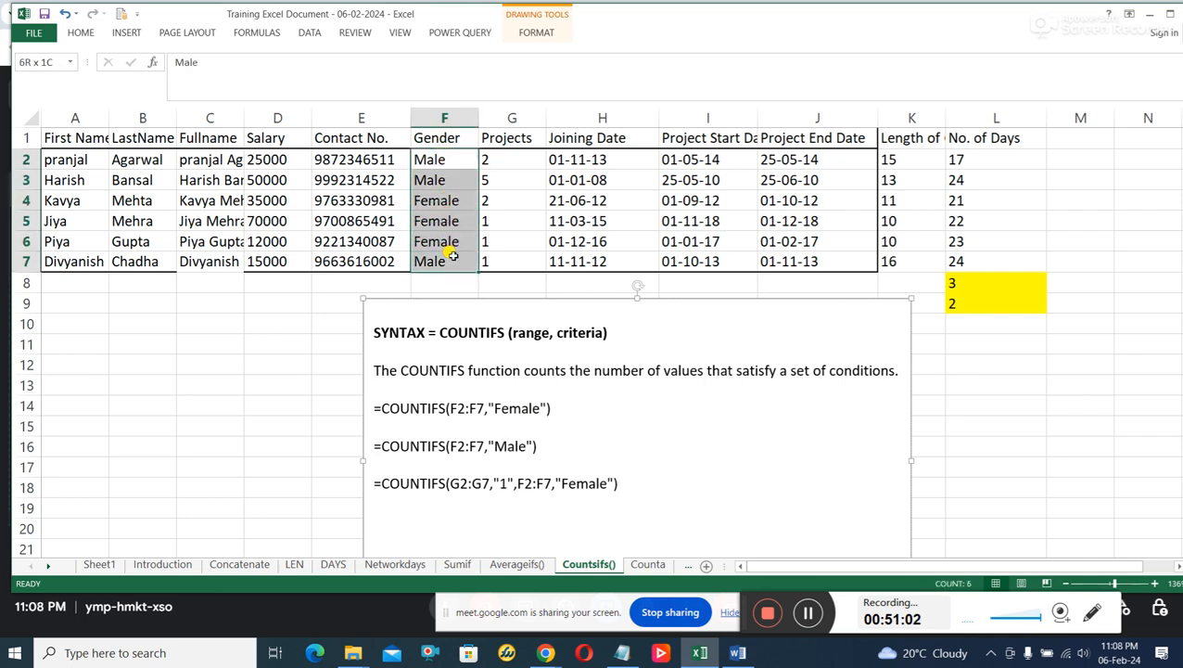
pyautogui.scroll(-1, 661, 425)
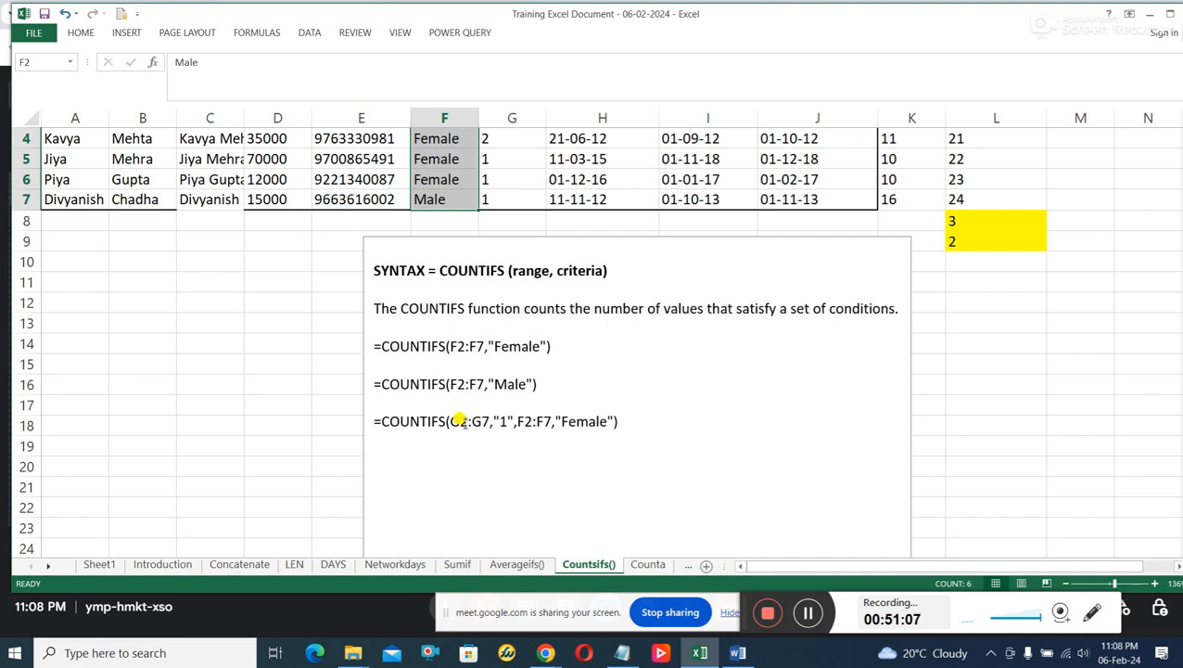
# Match the two-condition COUNTIFS example to the Gender and Projects columns and inspect the corresponding formula in L9.
pyautogui.moveTo(458, 421); pyautogui.dragTo(590, 421)
pyautogui.scroll(3, 577, 419)
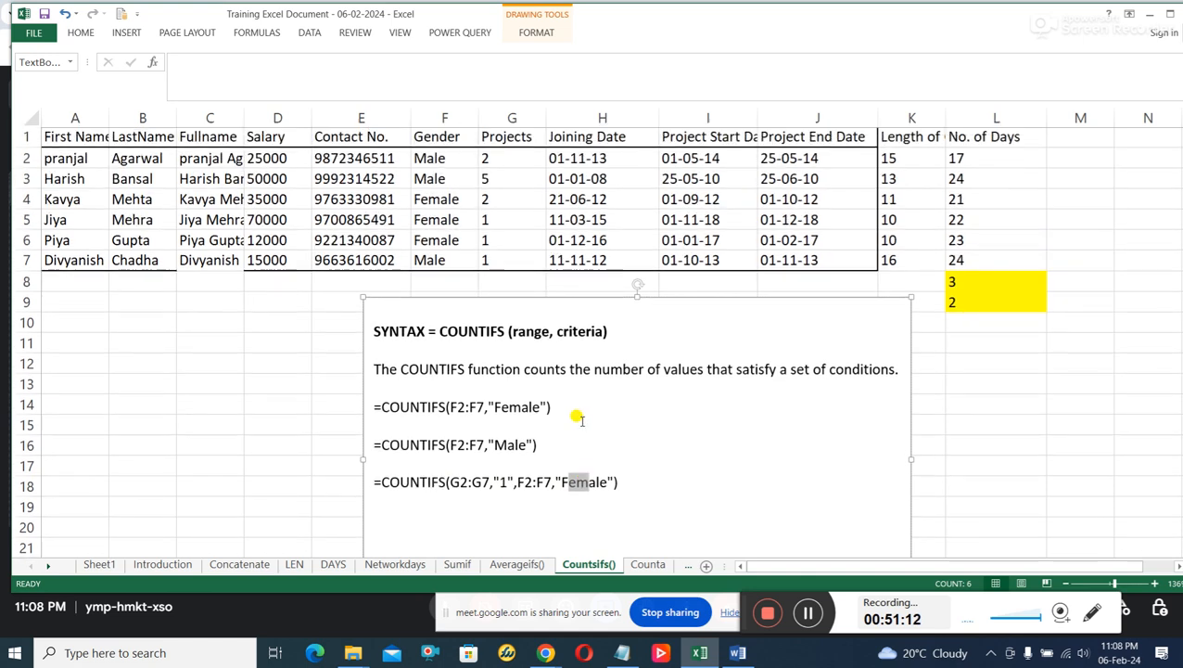
pyautogui.moveTo(436, 159); pyautogui.dragTo(441, 259)
pyautogui.click(490, 220)
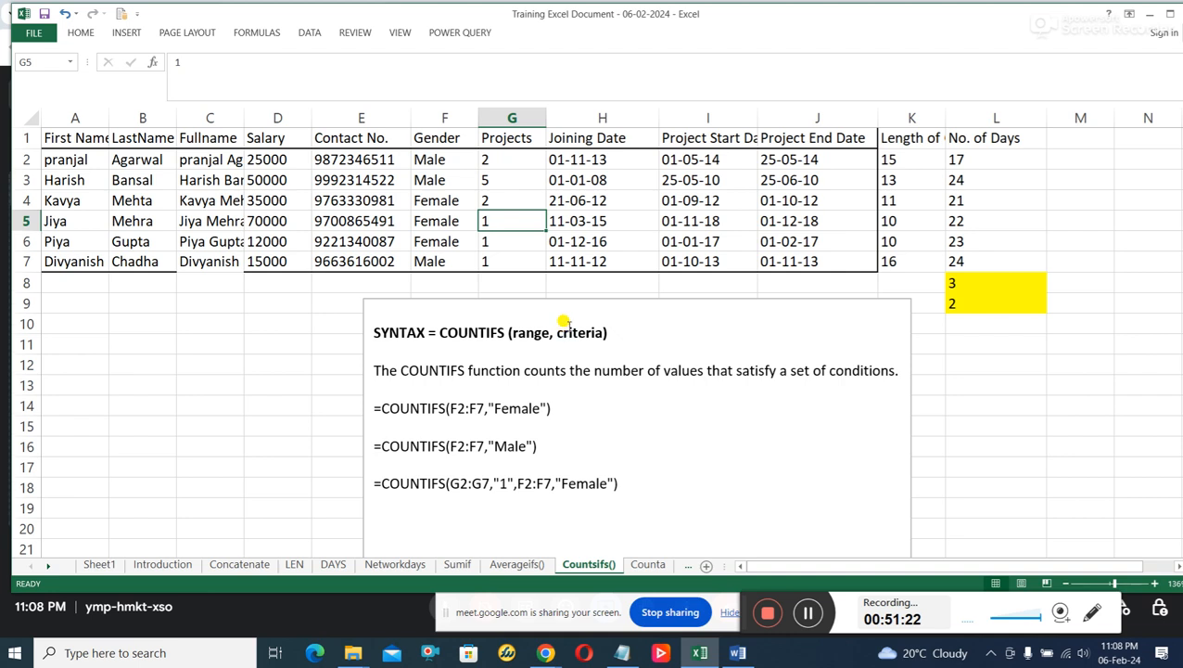
pyautogui.click(955, 304)
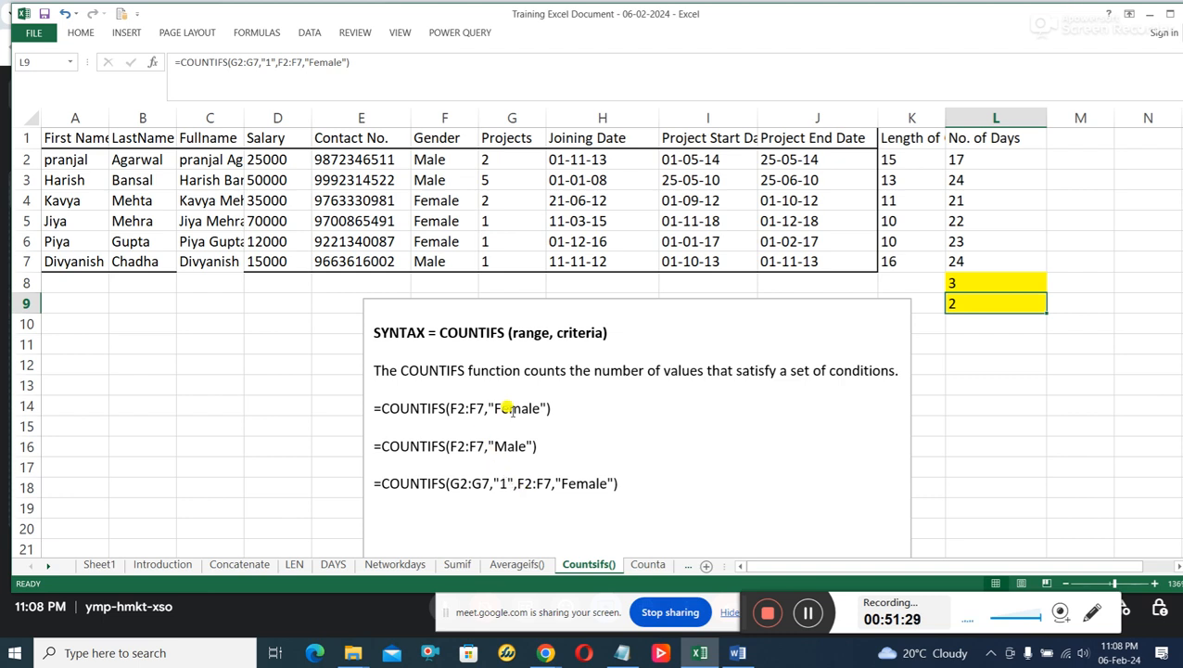
# Compare the single-condition example =COUNTIFS(F2:F7,"Female") with the two-condition example =COUNTIFS(G2:G7,"1",F2:F7,"Female").
pyautogui.moveTo(551, 408); pyautogui.dragTo(388, 386)
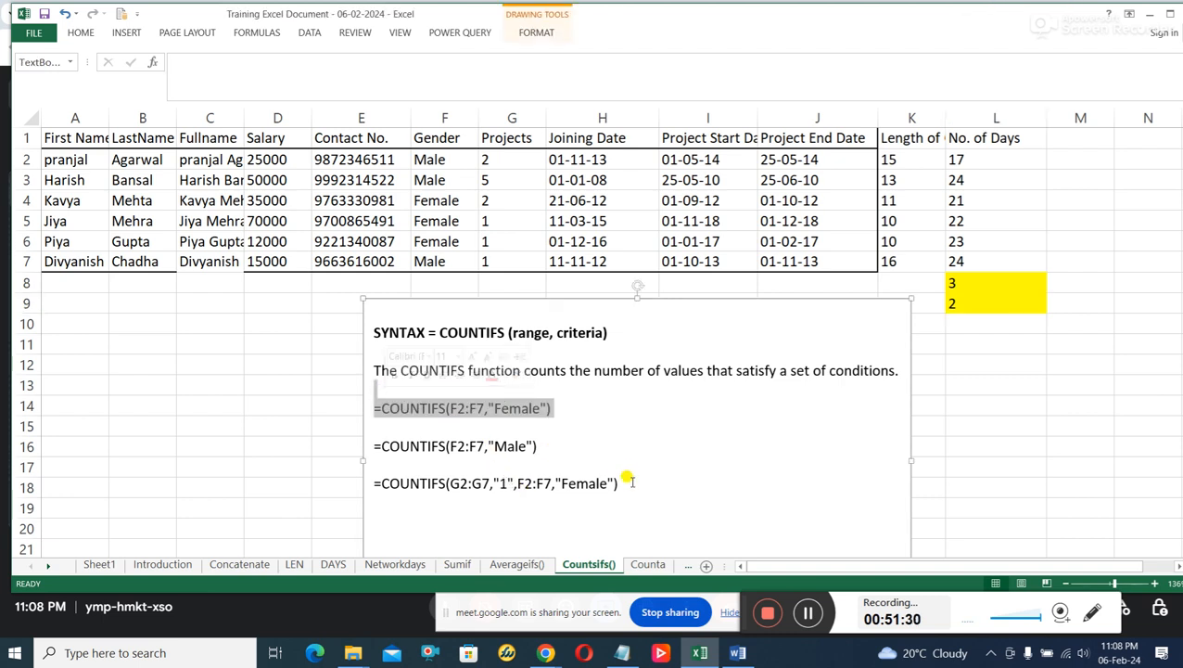
pyautogui.moveTo(623, 483); pyautogui.dragTo(484, 465)
pyautogui.moveTo(568, 409); pyautogui.dragTo(337, 401)
pyautogui.moveTo(633, 484); pyautogui.dragTo(374, 478)
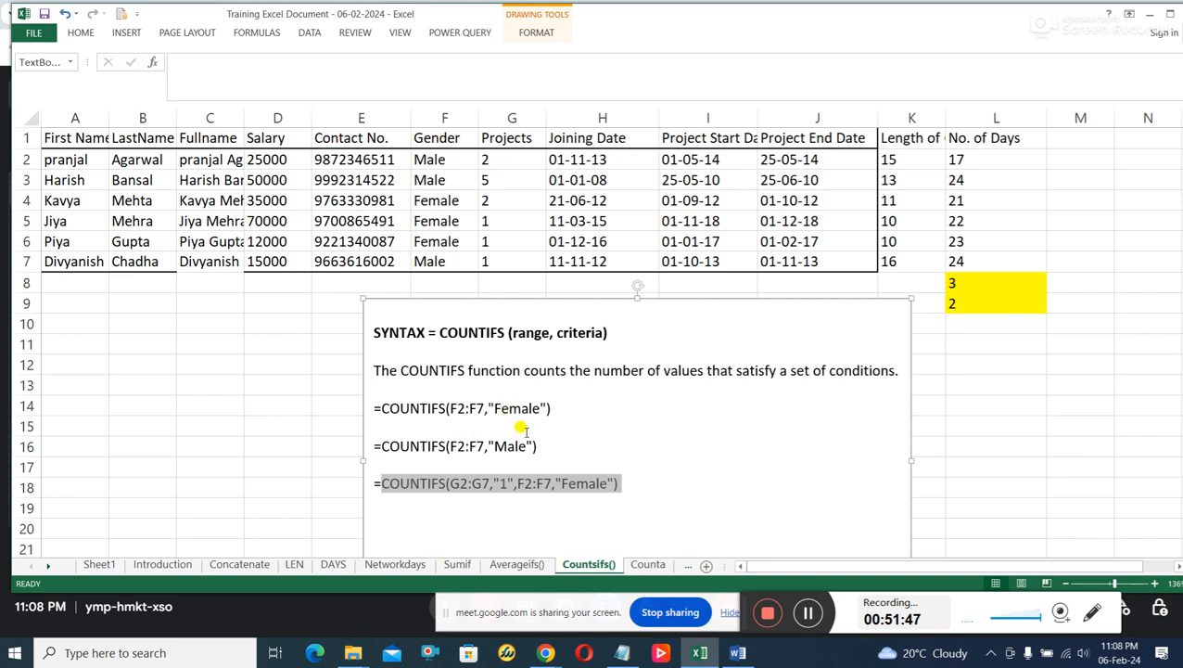
# Check the "Female" criterion of the first COUNTIFS example against the Gender cells F2:F7.
pyautogui.moveTo(541, 408); pyautogui.dragTo(499, 408)
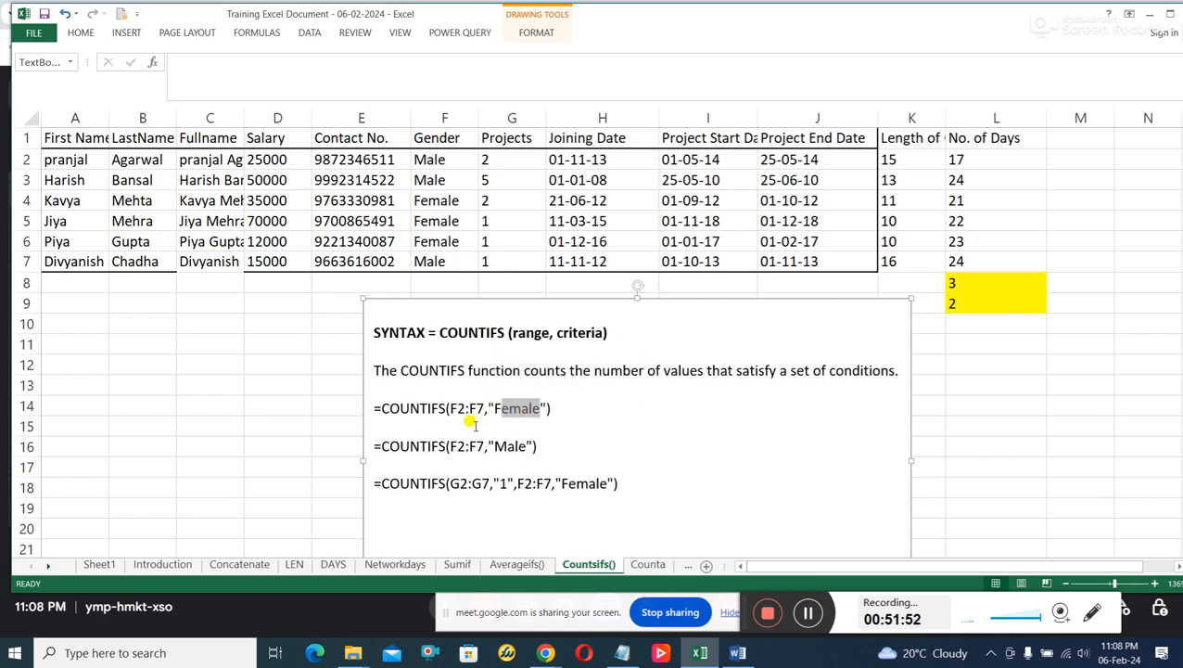
pyautogui.click(451, 158)
pyautogui.moveTo(457, 179); pyautogui.dragTo(454, 253)
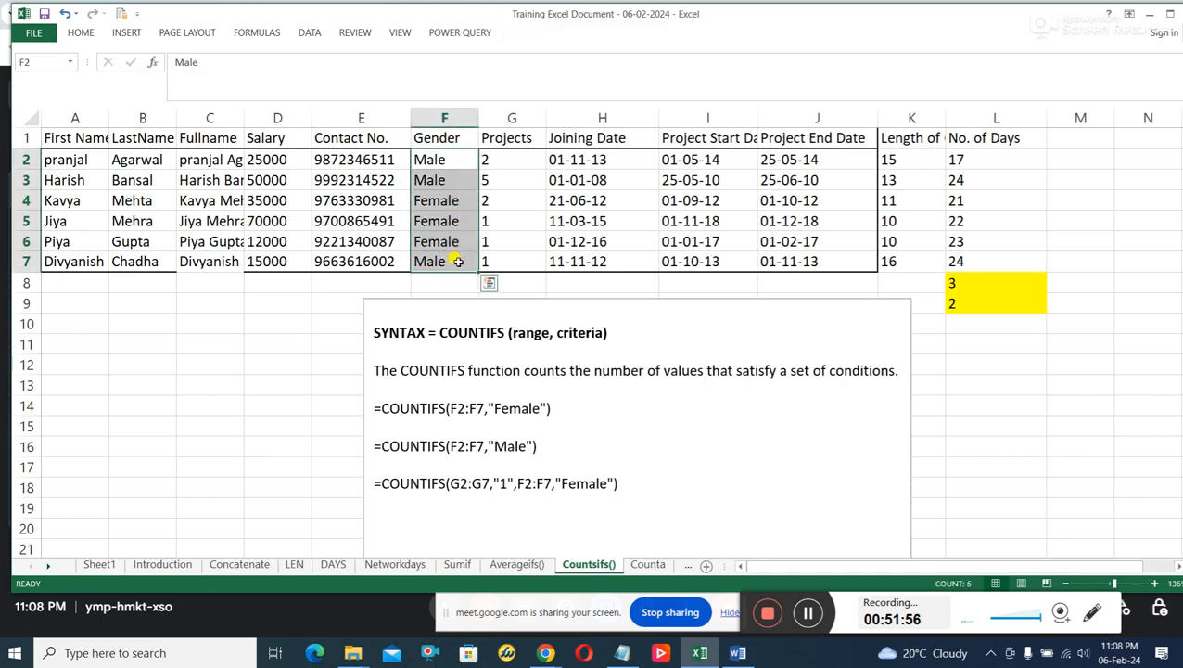
pyautogui.click(469, 223)
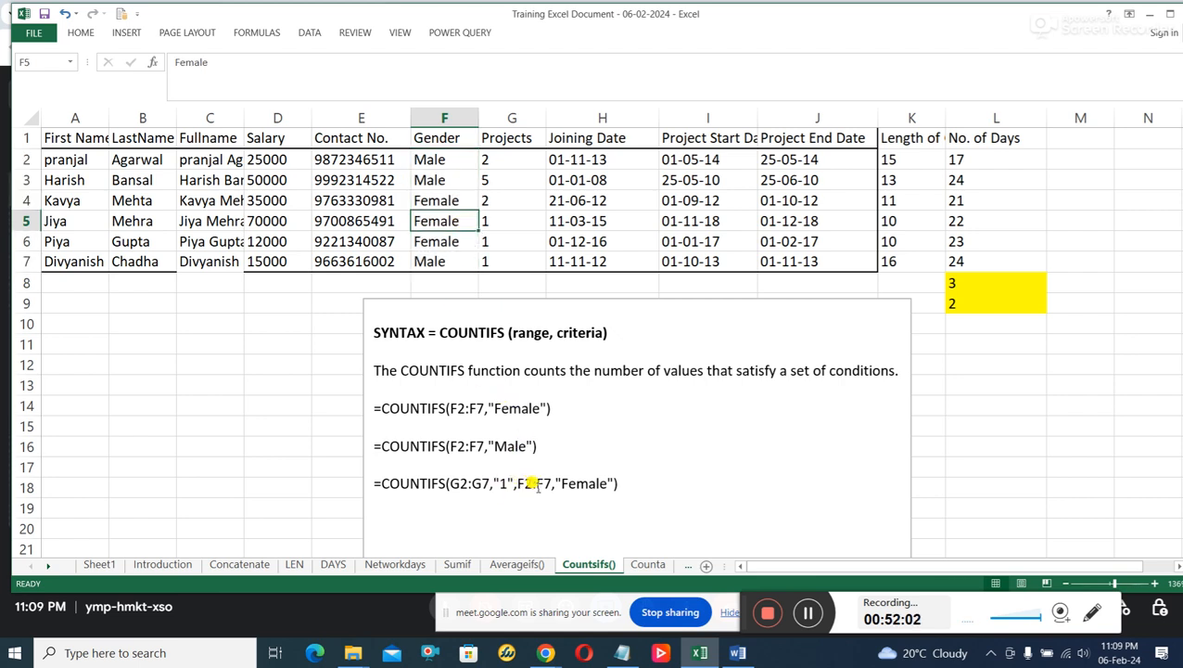
# Review the extra G2:G7,"1" condition in the third COUNTIFS example relative to the single-condition Female example.
pyautogui.click(618, 483)
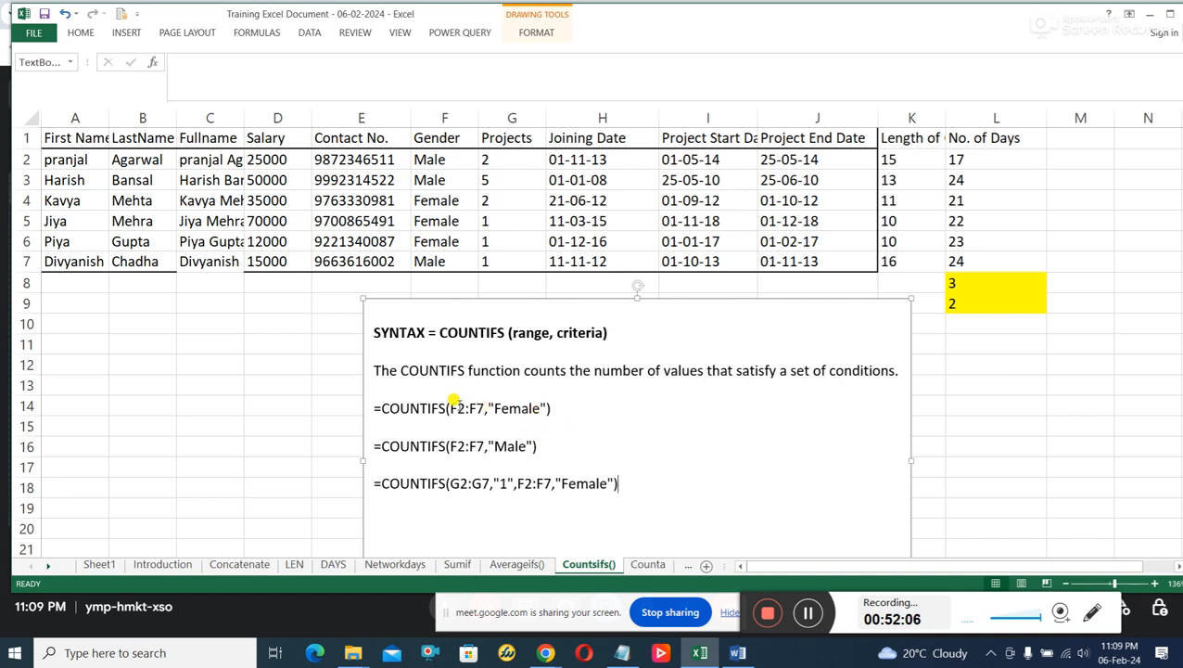
pyautogui.moveTo(451, 406); pyautogui.dragTo(521, 416)
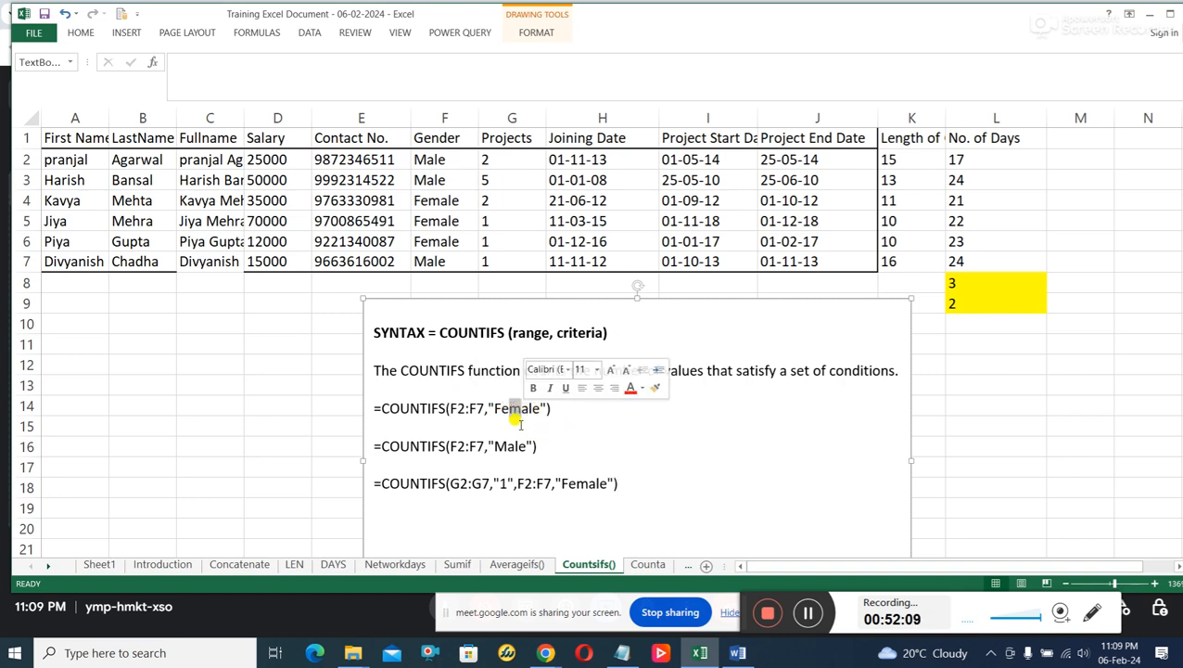
pyautogui.moveTo(514, 483); pyautogui.dragTo(464, 481)
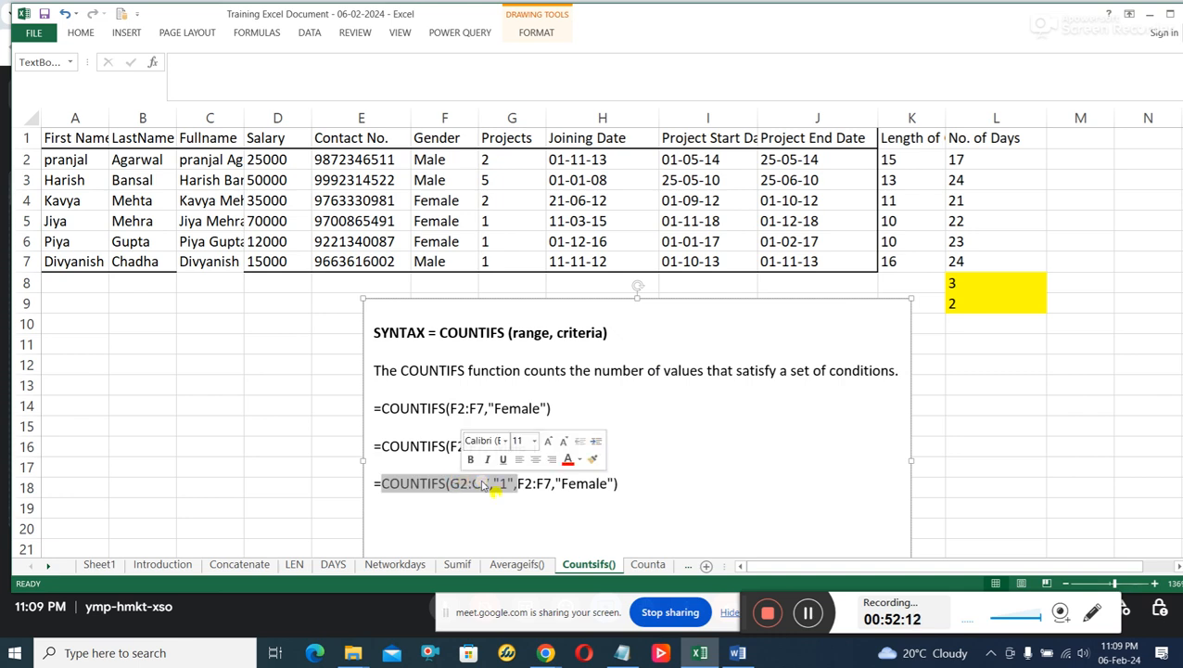
pyautogui.click(521, 492)
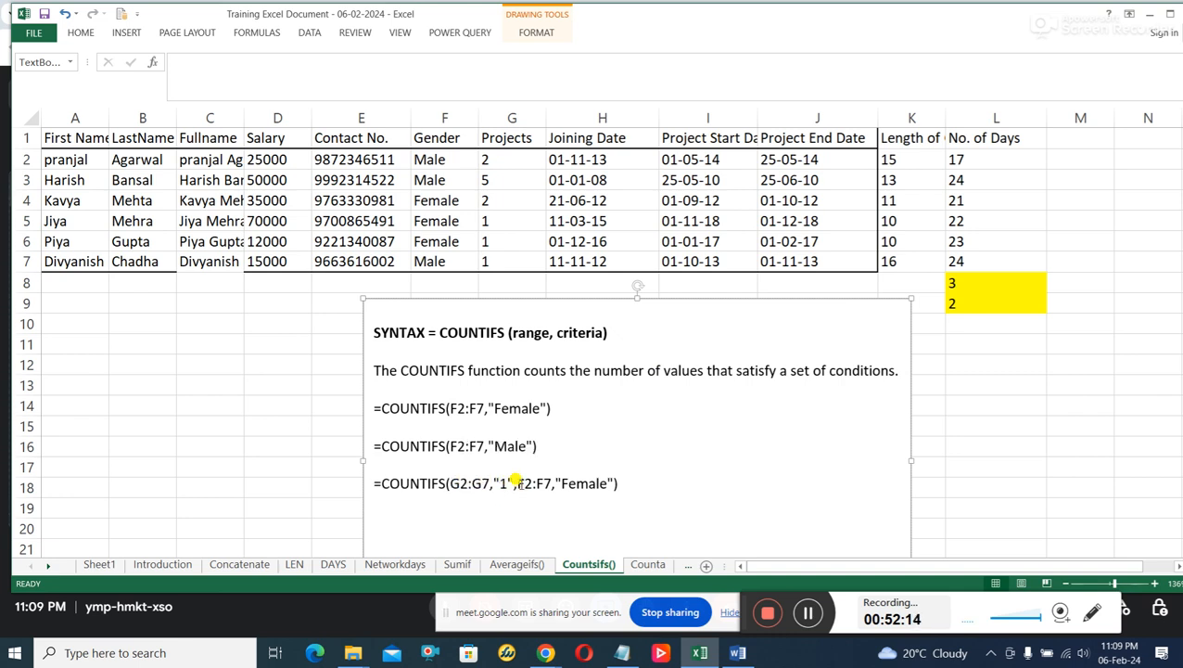
# Check the Gender range F2:F7 and the Projects range G2:G7 for rows with Female and 1 project.
pyautogui.moveTo(449, 159); pyautogui.dragTo(447, 260)
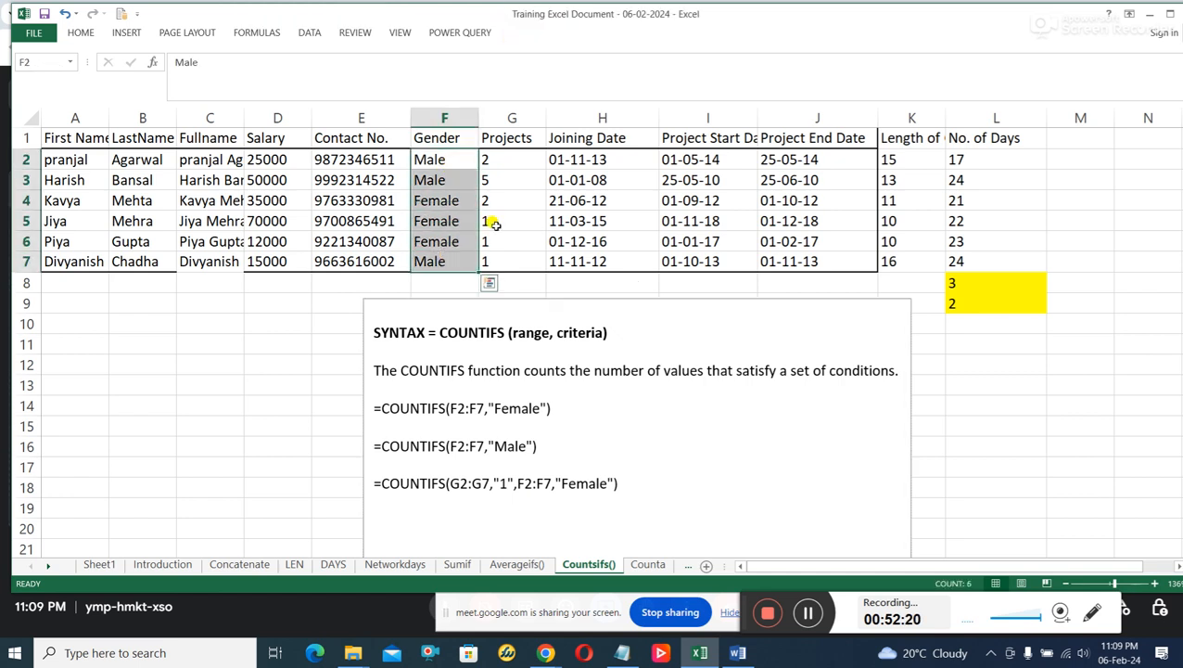
pyautogui.moveTo(506, 161); pyautogui.dragTo(509, 264)
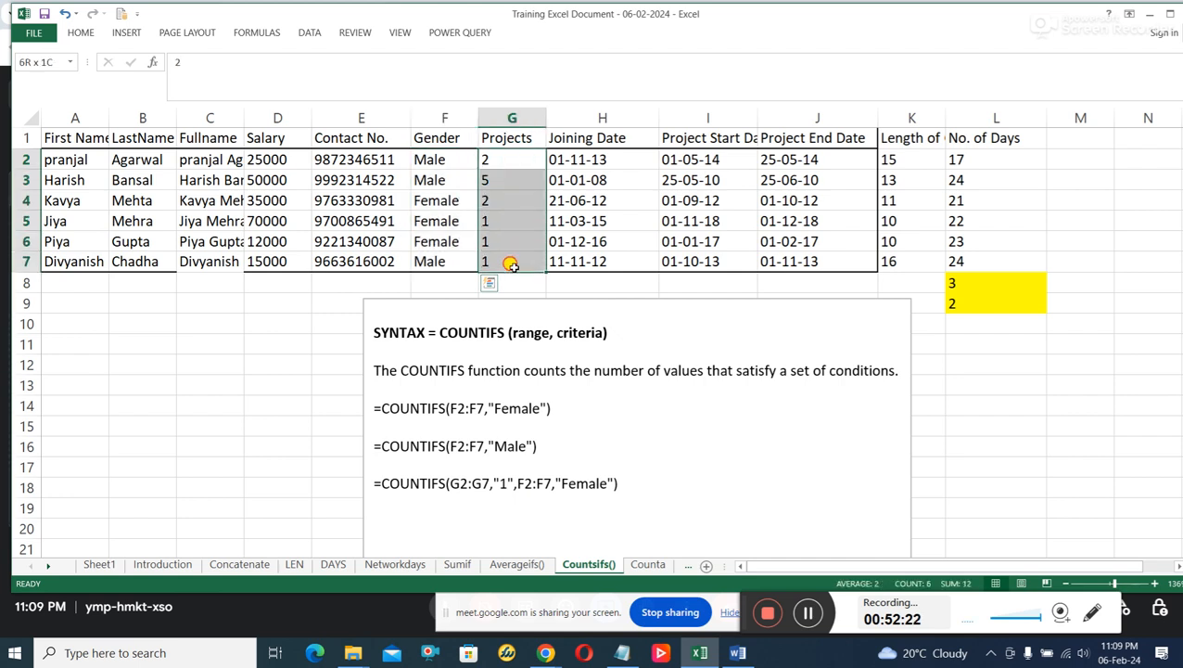
pyautogui.click(486, 239)
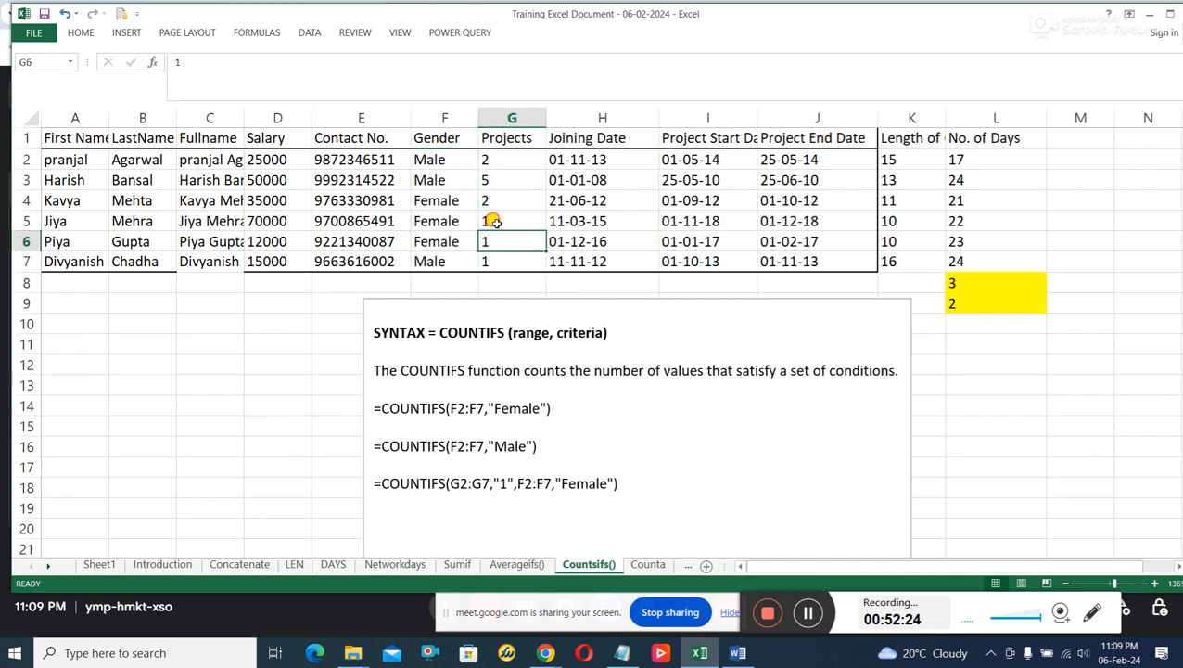
pyautogui.click(495, 221)
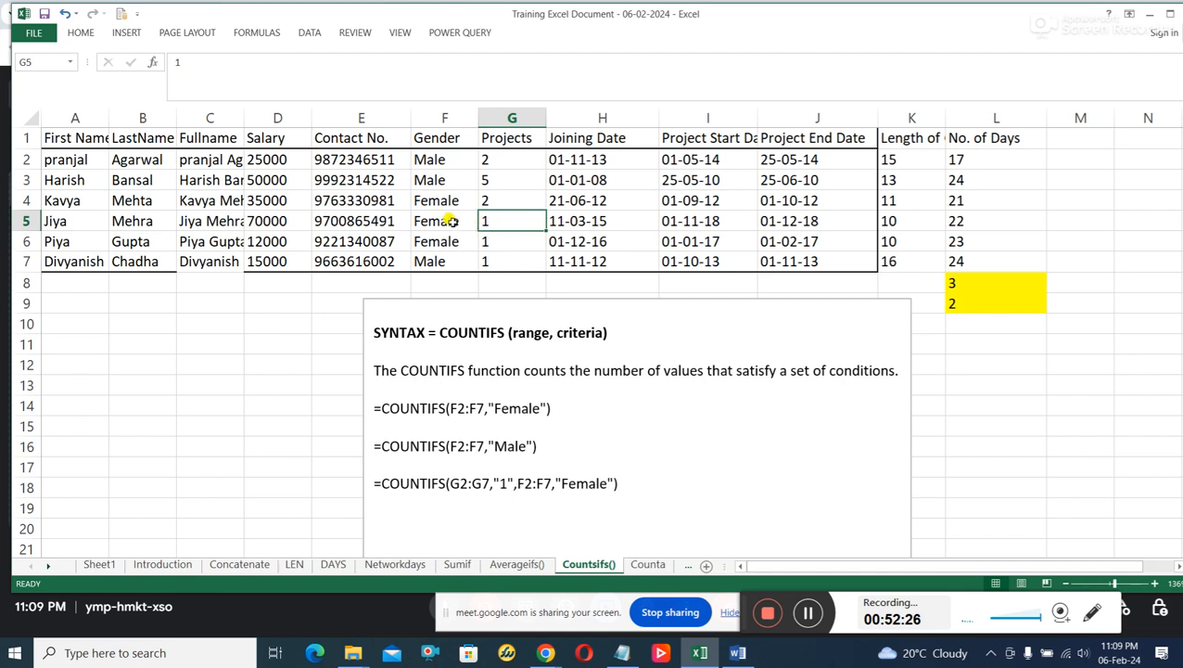
pyautogui.click(452, 220)
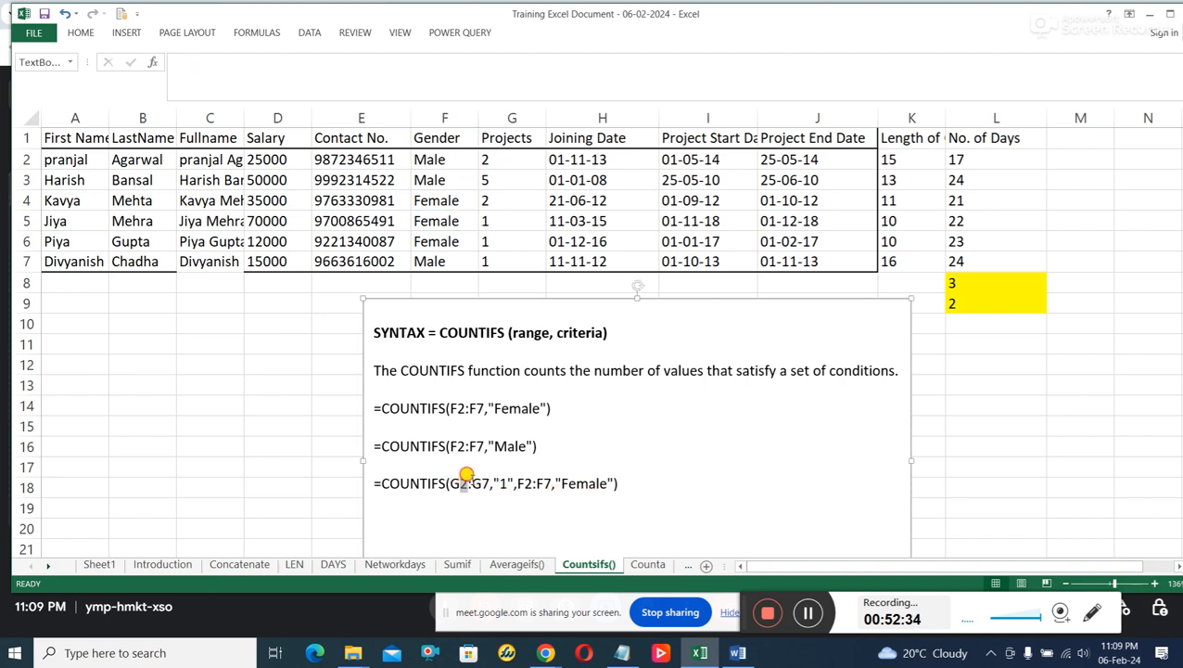
# Trace the third COUNTIFS example's arguments through the Gender and Projects columns and highlight the matching rows 5 and 6.
pyautogui.doubleClick(461, 481)
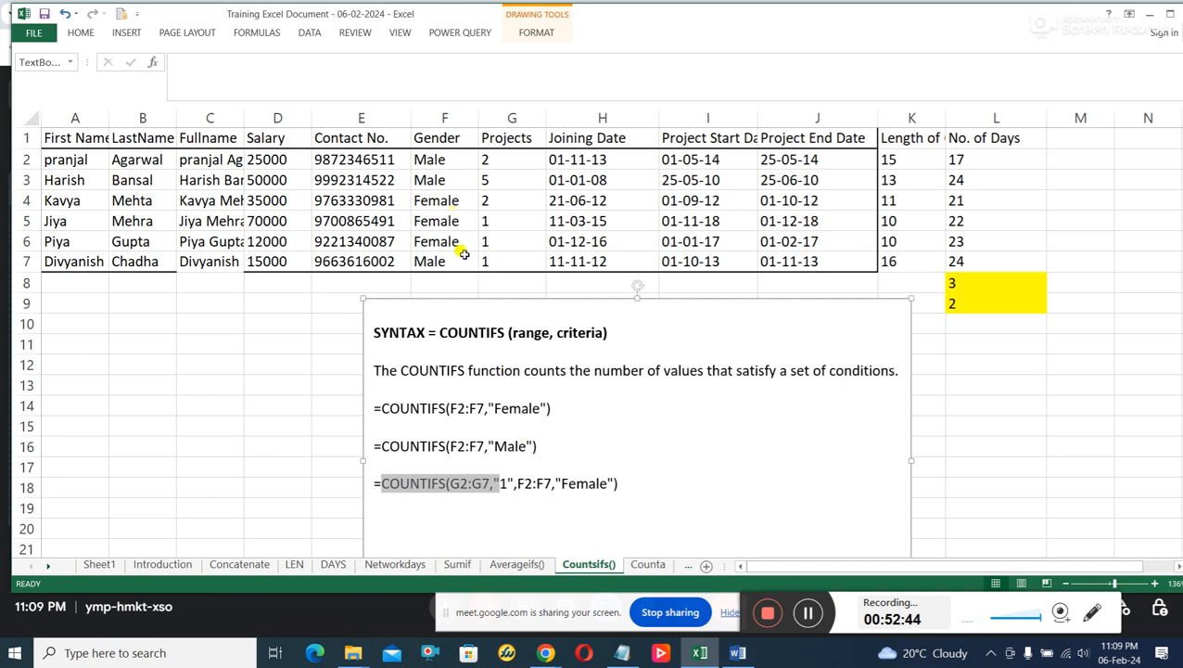
pyautogui.moveTo(454, 161); pyautogui.dragTo(454, 264)
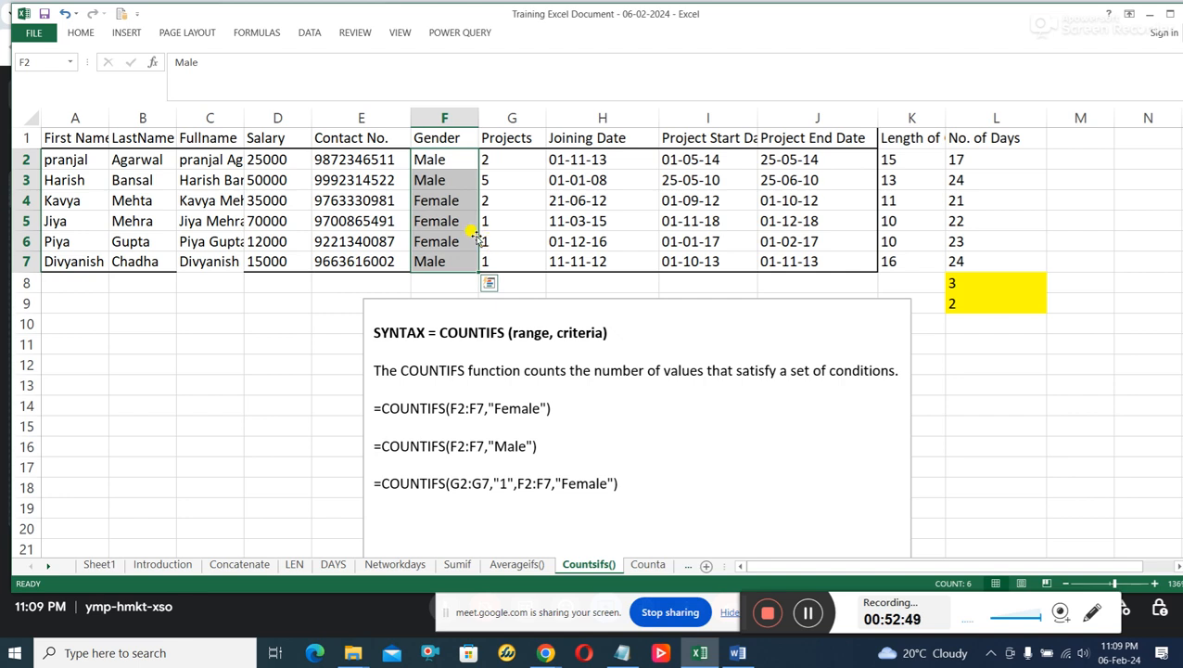
pyautogui.moveTo(452, 221); pyautogui.dragTo(486, 233)
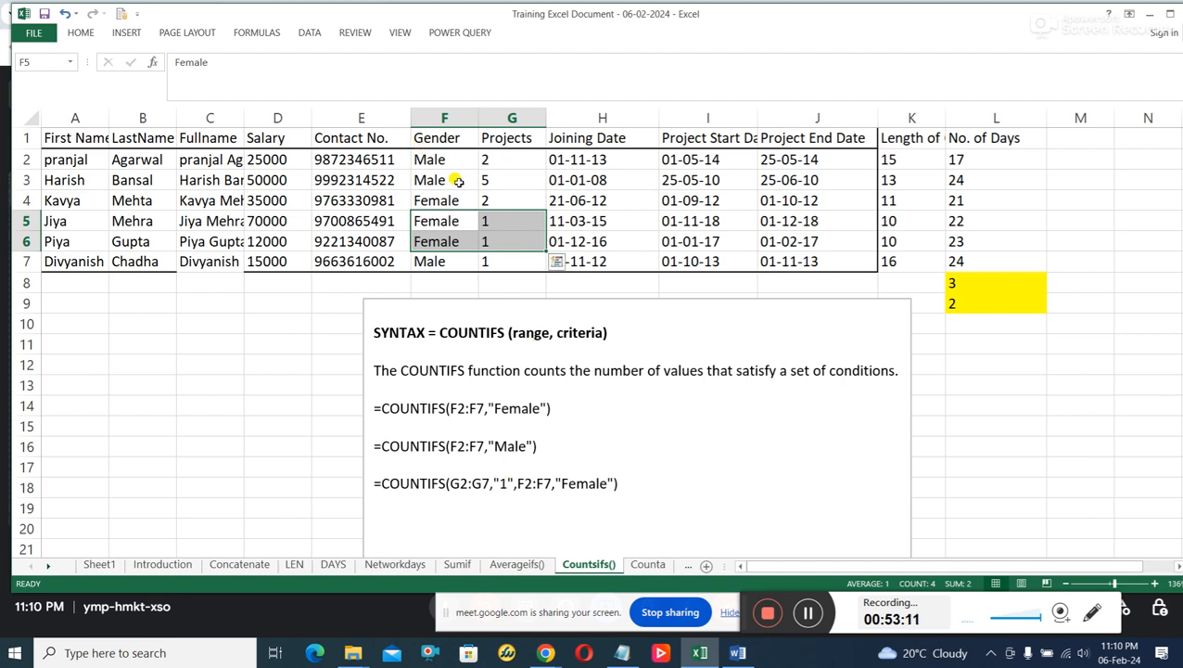
pyautogui.moveTo(447, 158); pyautogui.dragTo(444, 262)
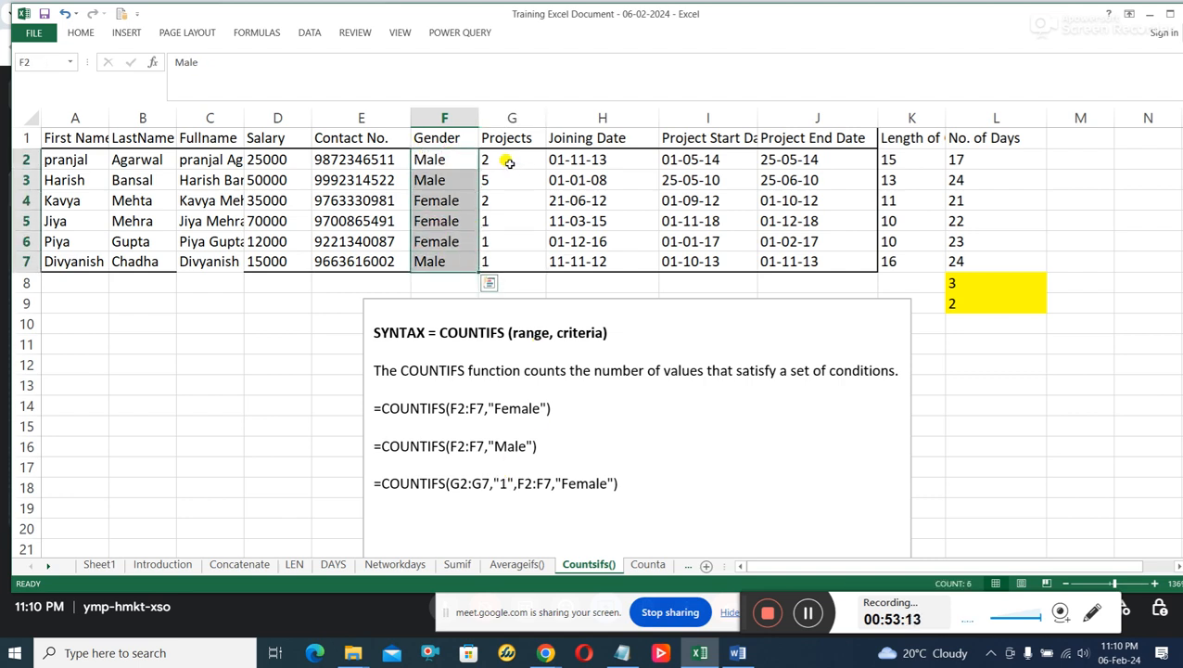
pyautogui.moveTo(507, 161); pyautogui.dragTo(515, 268)
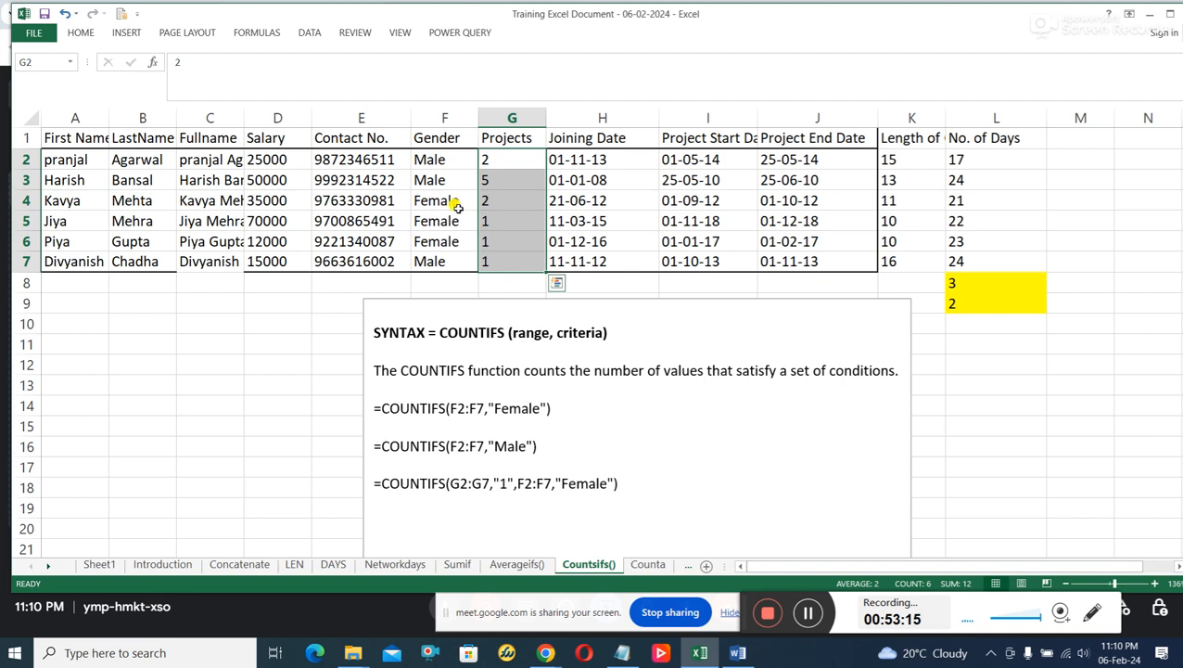
pyautogui.moveTo(445, 200); pyautogui.dragTo(484, 242)
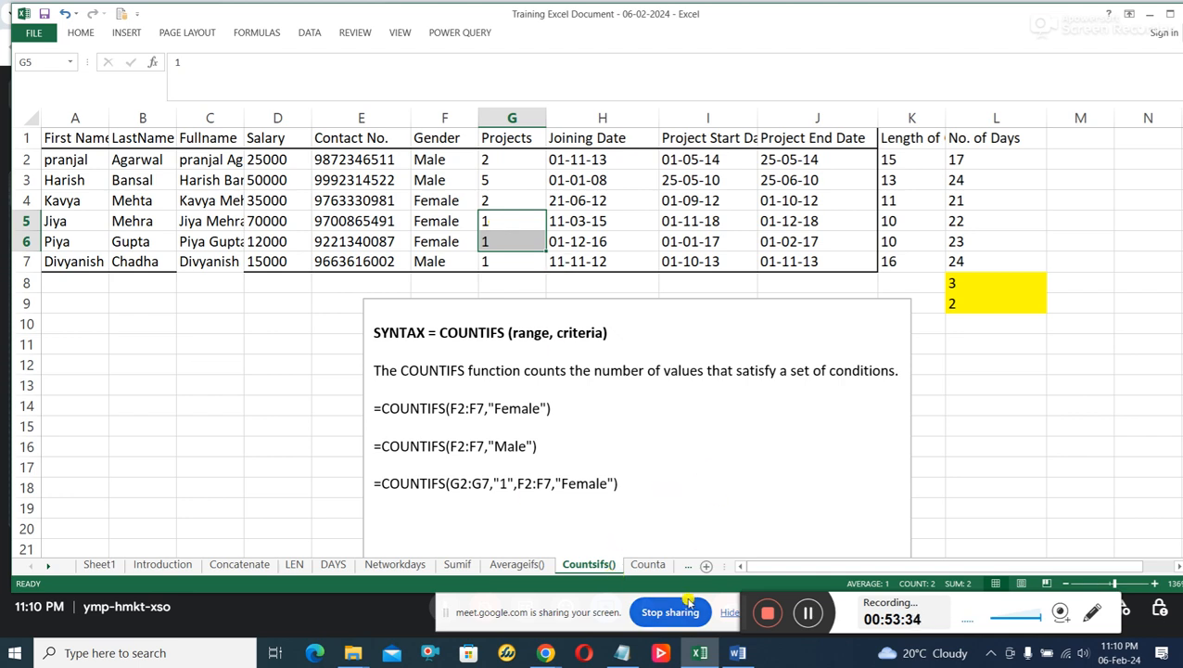
# Open the Counta sheet, glance back at the LEN sheet for comparison, and return to Counta.
pyautogui.click(651, 565)
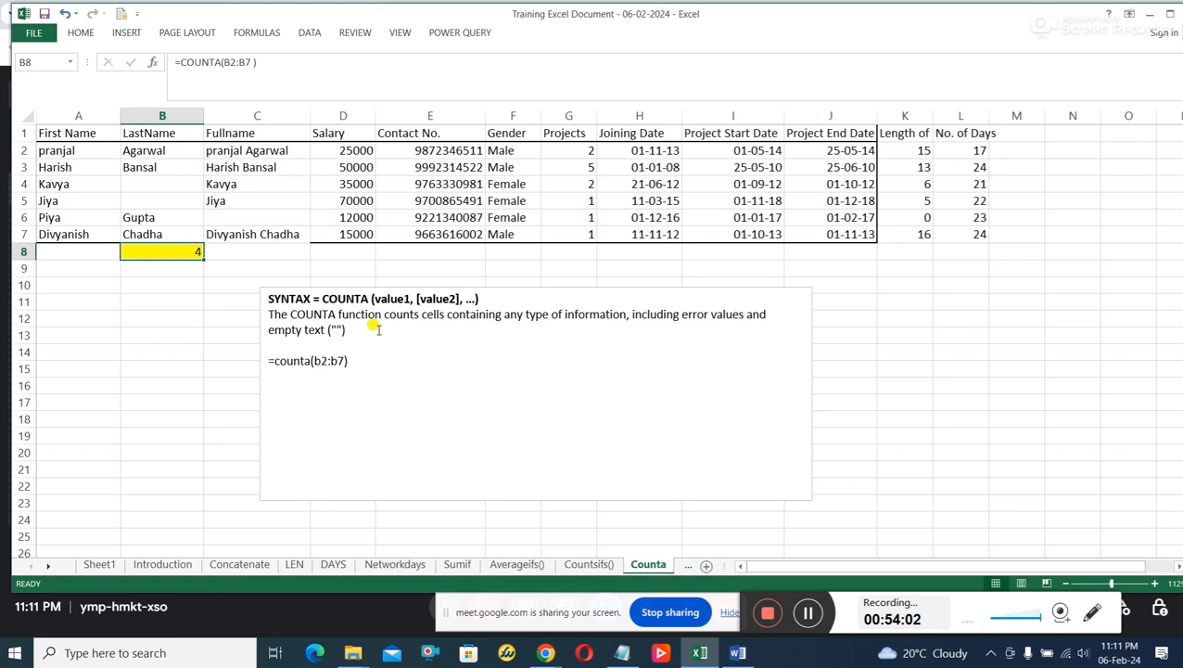
pyautogui.click(294, 564)
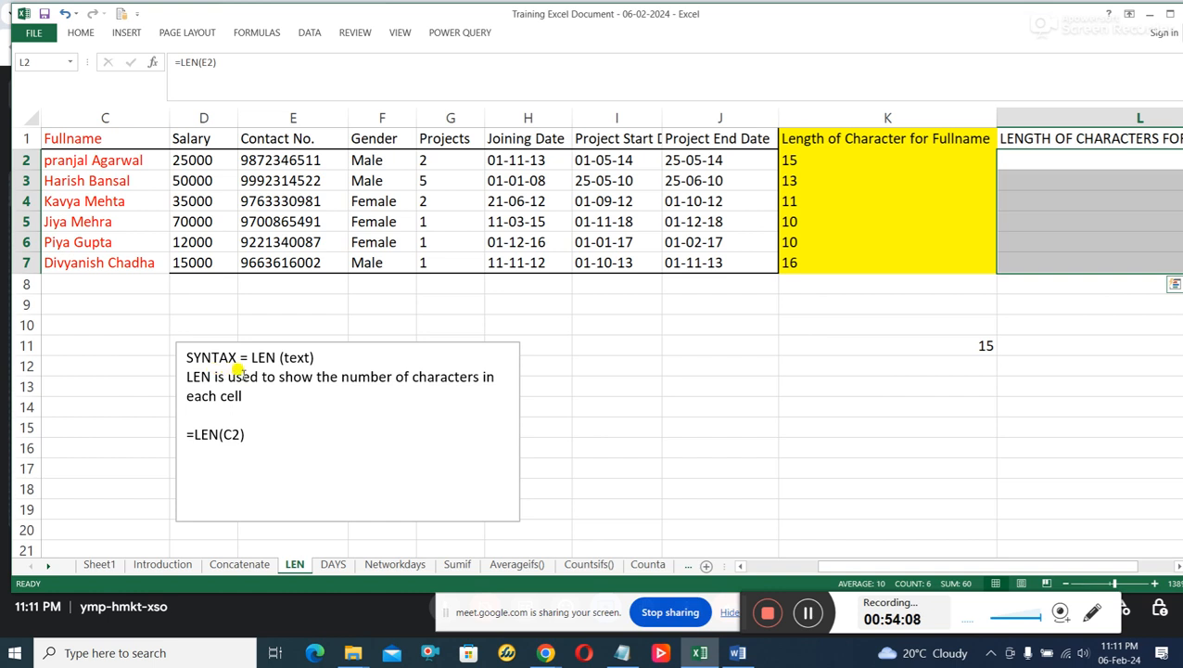
pyautogui.click(649, 565)
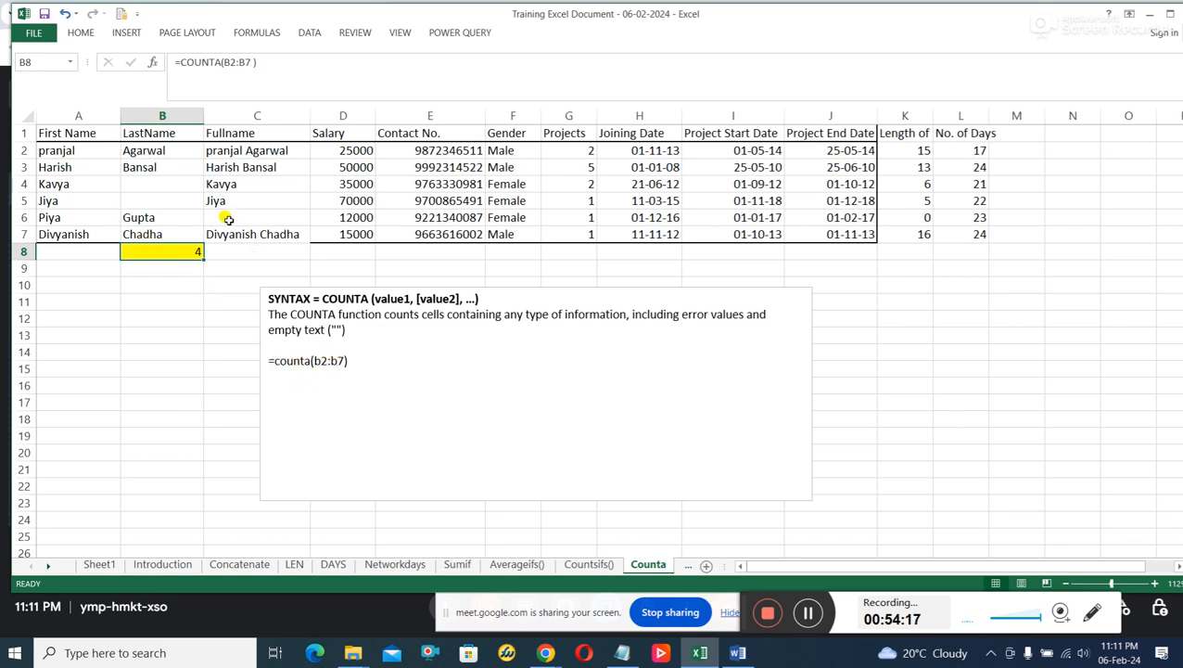
# Check the filled LastName cells in B2:B7 one by one against the COUNTA formula in B8.
pyautogui.moveTo(153, 150); pyautogui.dragTo(161, 234)
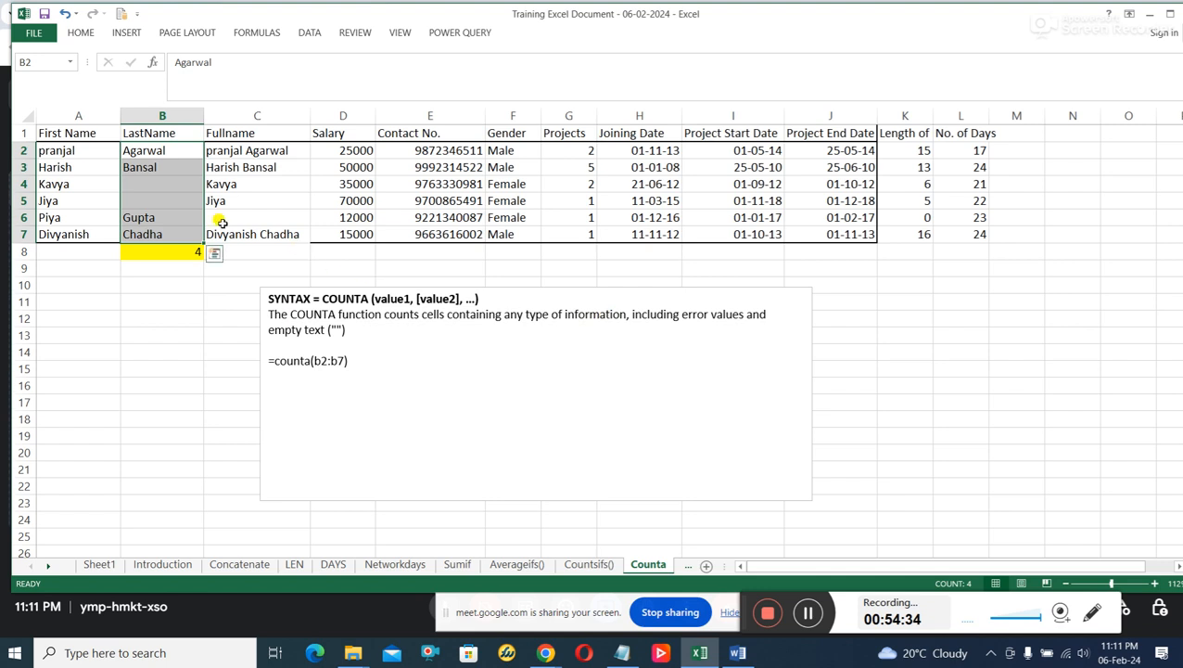
pyautogui.click(162, 150)
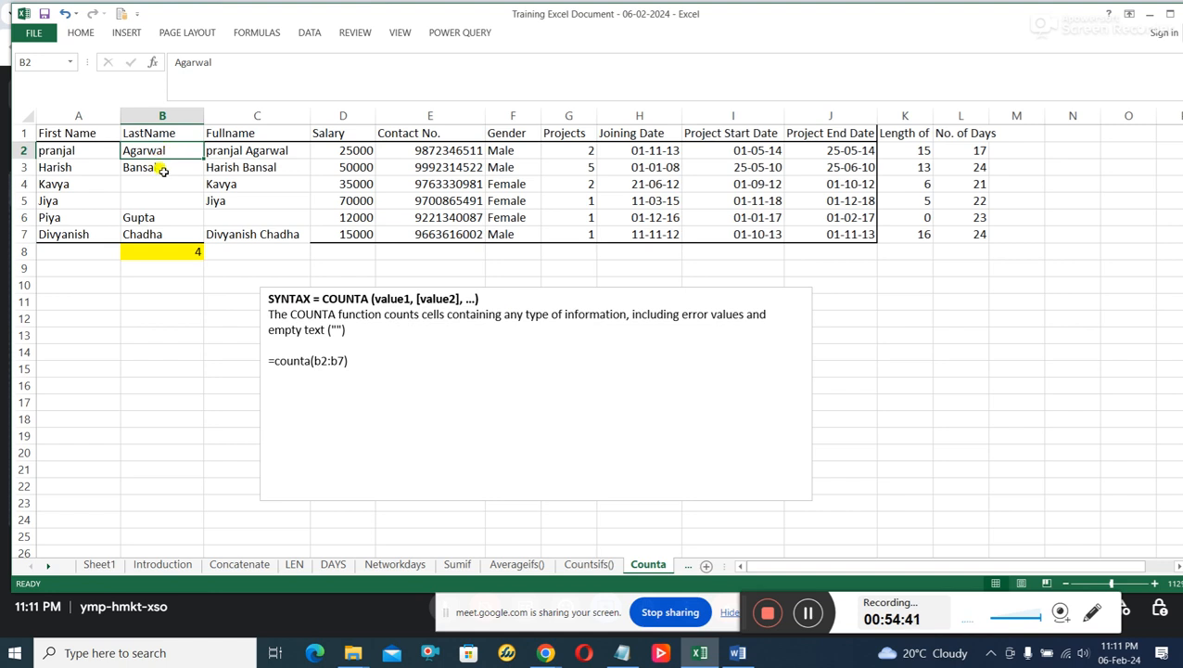
pyautogui.click(163, 170)
pyautogui.click(156, 219)
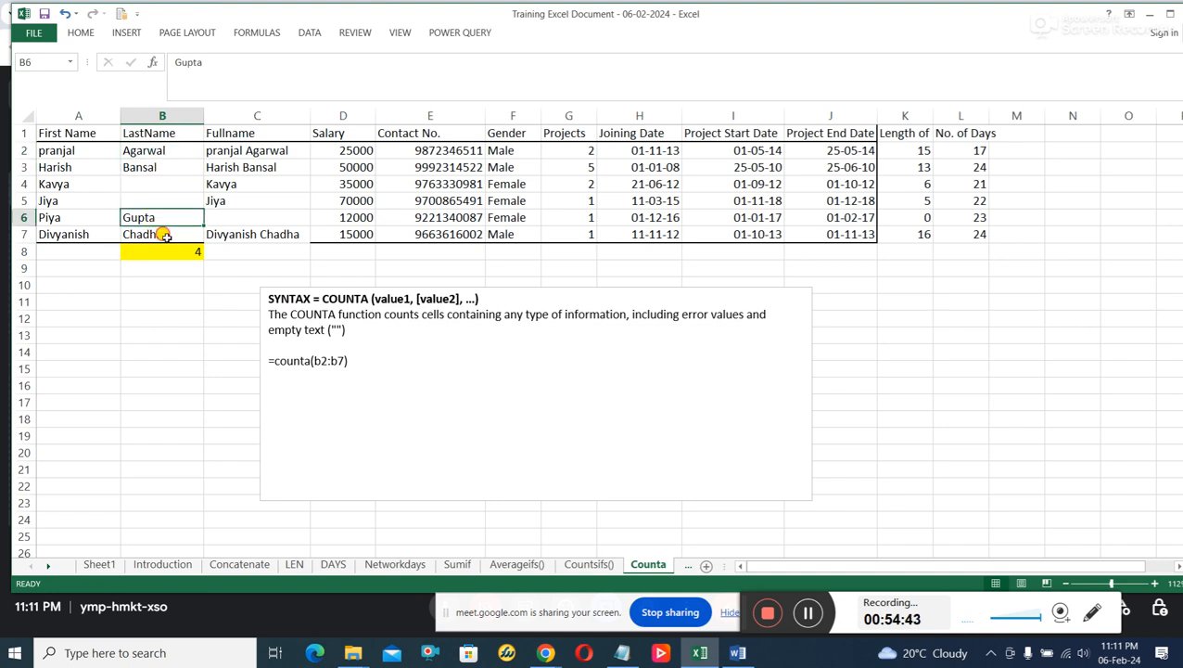
pyautogui.click(163, 236)
pyautogui.click(185, 255)
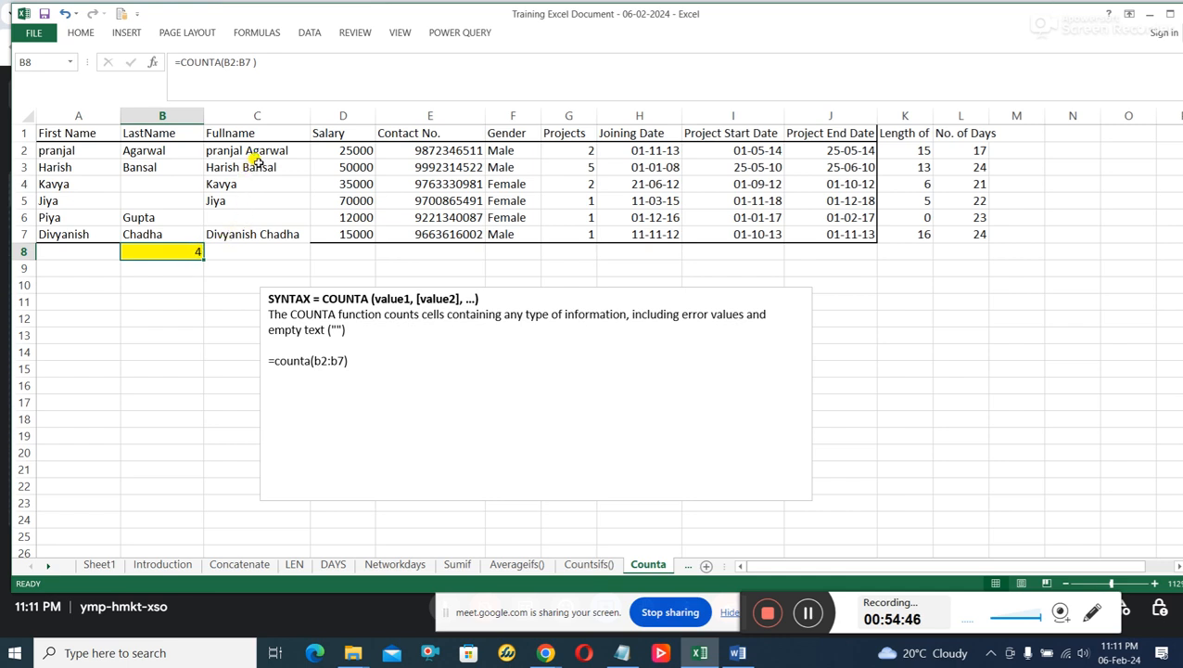
# Copy the example formula =counta(b2:b7) from the syntax text box and paste it into cell B12.
pyautogui.moveTo(267, 153); pyautogui.dragTo(263, 239)
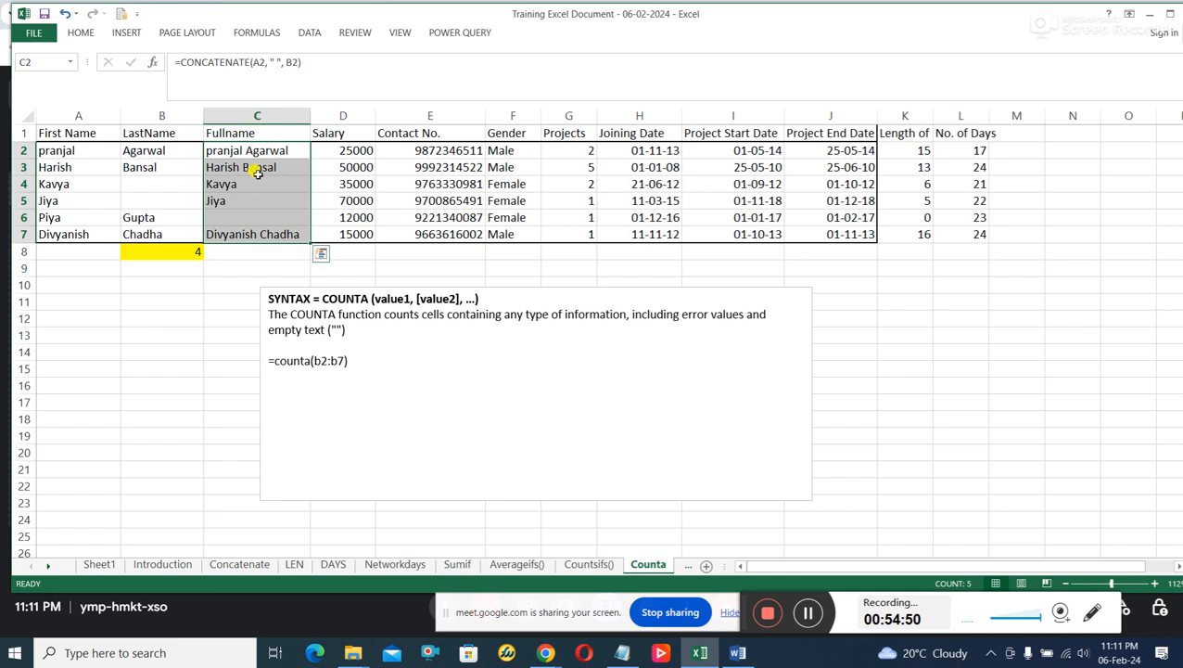
pyautogui.moveTo(358, 361); pyautogui.dragTo(260, 360)
pyautogui.rightClick(297, 363)
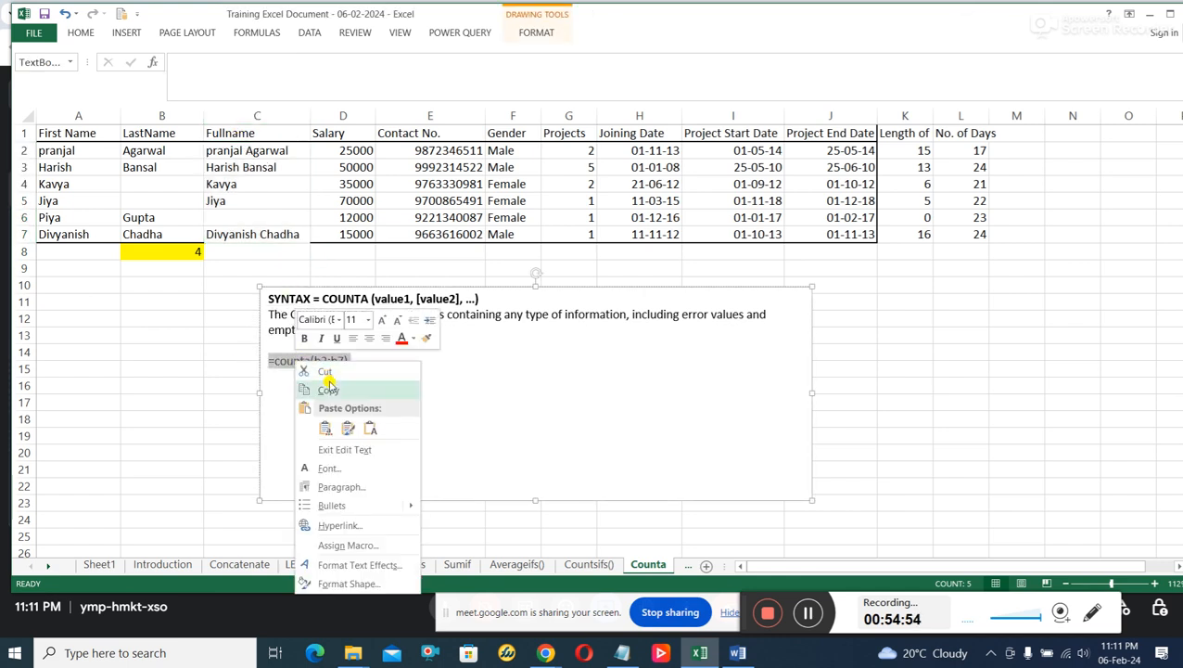
pyautogui.click(326, 389)
pyautogui.click(259, 155)
pyautogui.moveTo(260, 154); pyautogui.dragTo(257, 234)
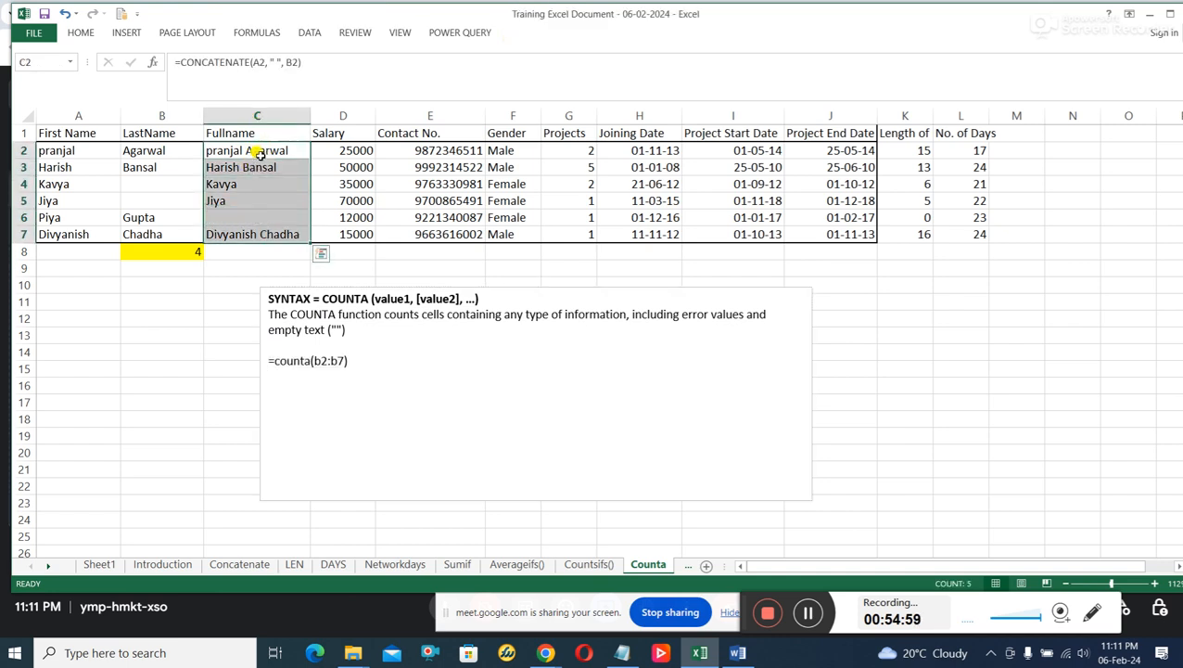
pyautogui.click(141, 321)
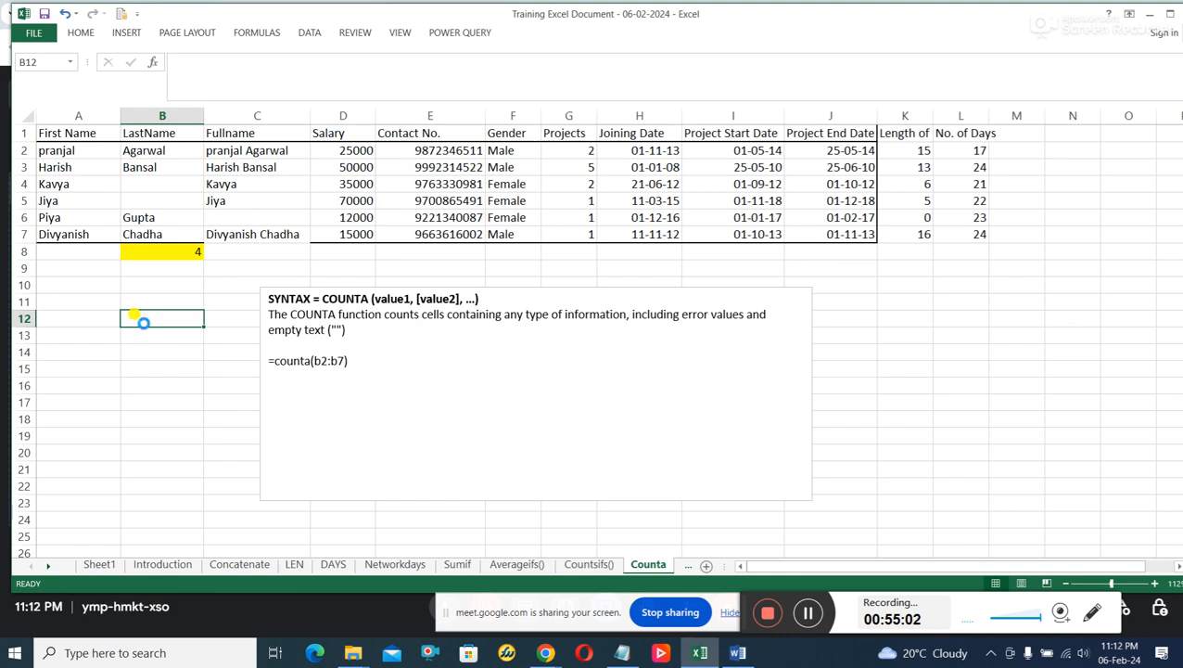
pyautogui.hotkey('ctrl', 'v')
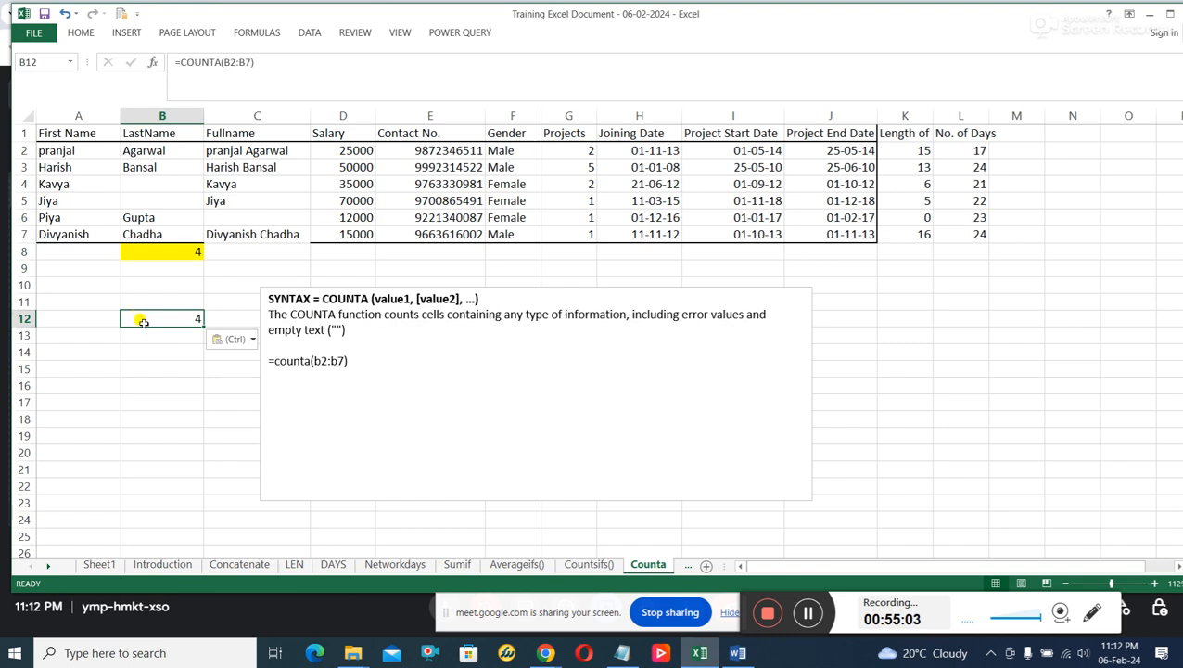
# Change the formula in B12 to =COUNTA(C2:C7) so that it counts the Fullname column.
pyautogui.click(224, 62)
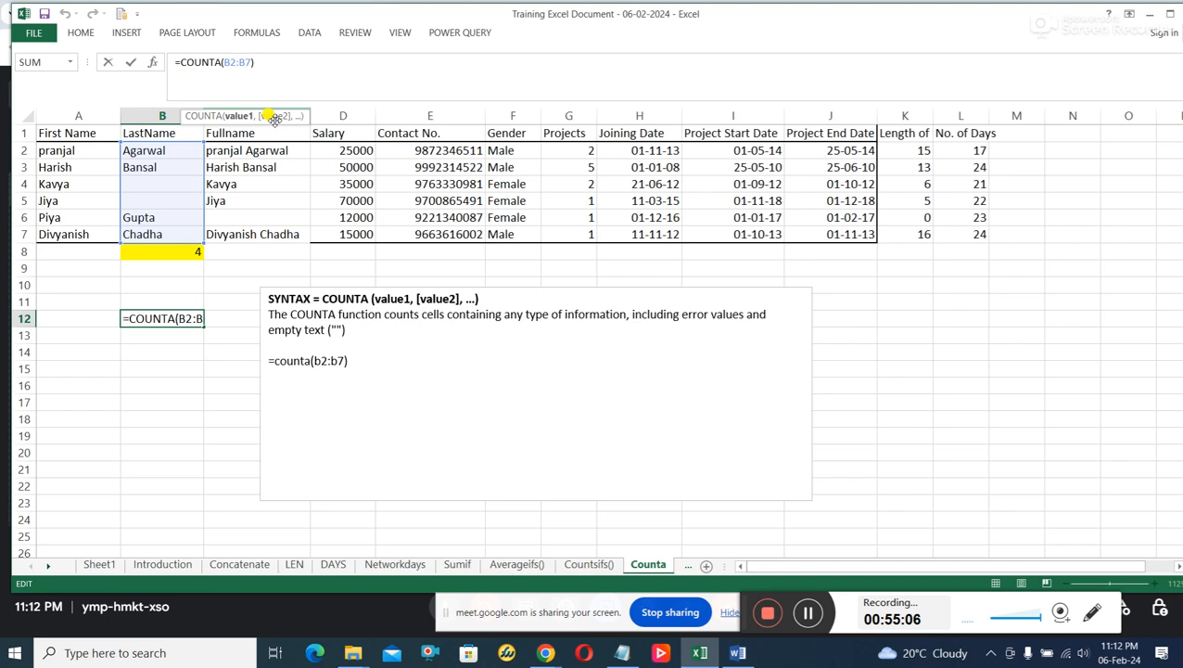
pyautogui.press('BackSpace')
pyautogui.write('C')
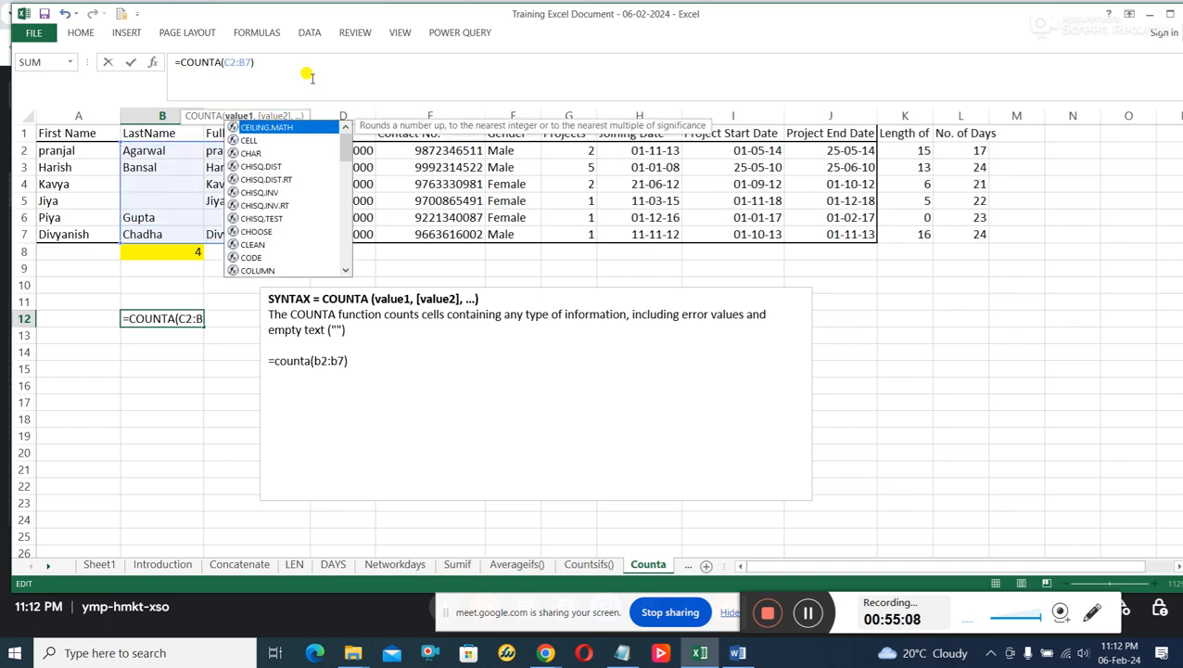
pyautogui.click(246, 69)
pyautogui.press('BackSpace')
pyautogui.write('C')
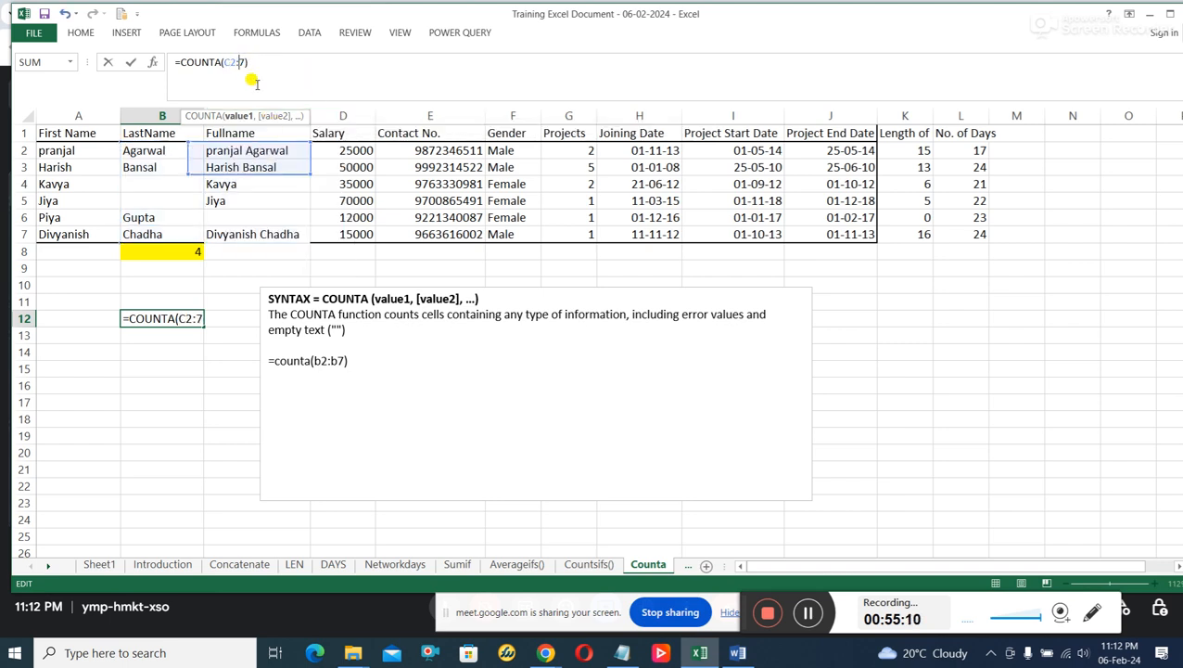
pyautogui.press('Return')
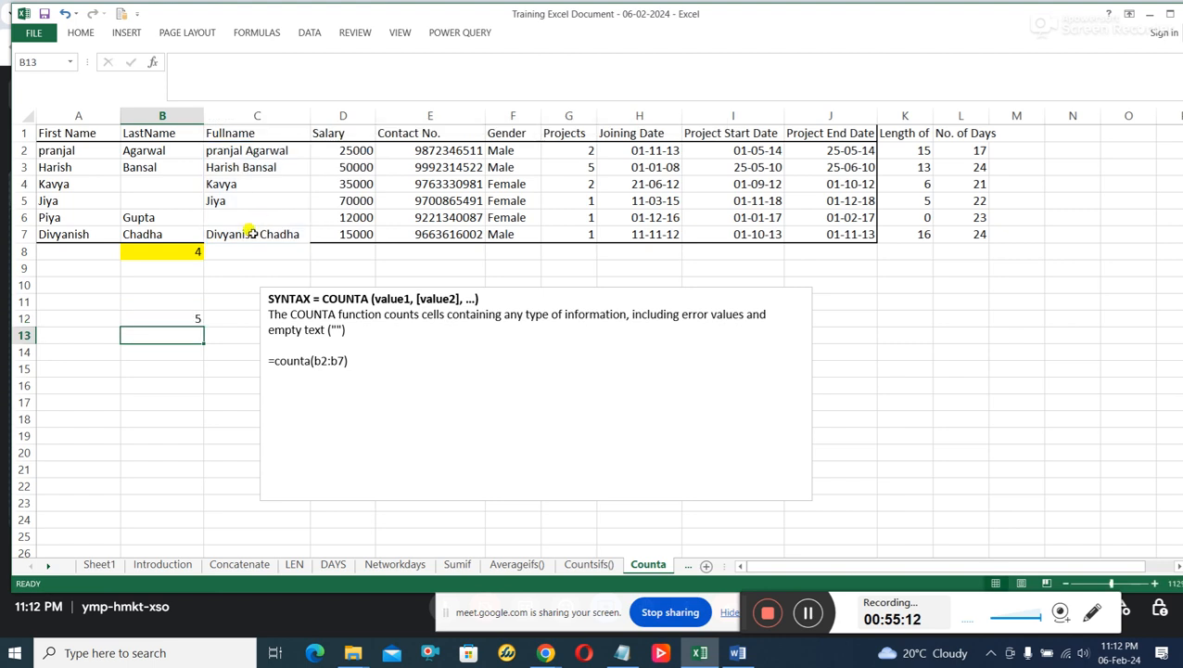
# Check the B12 formula against the filled Fullname cells in C2:C7 one by one.
pyautogui.click(188, 318)
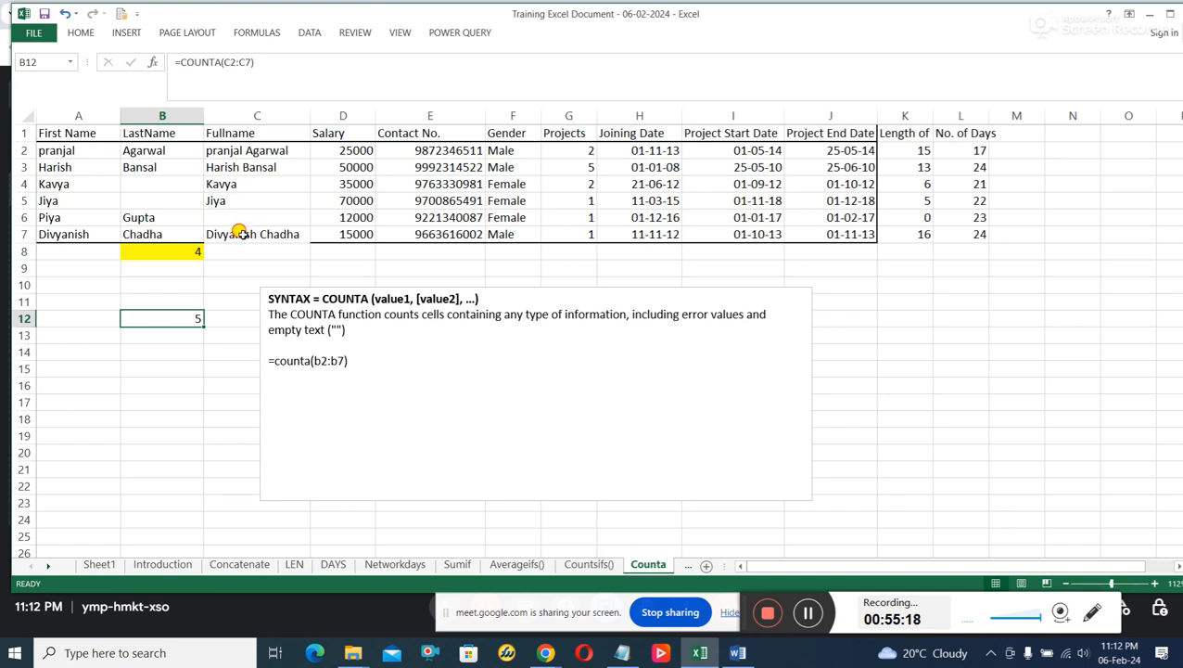
pyautogui.click(234, 234)
pyautogui.click(247, 198)
pyautogui.click(239, 184)
pyautogui.click(243, 167)
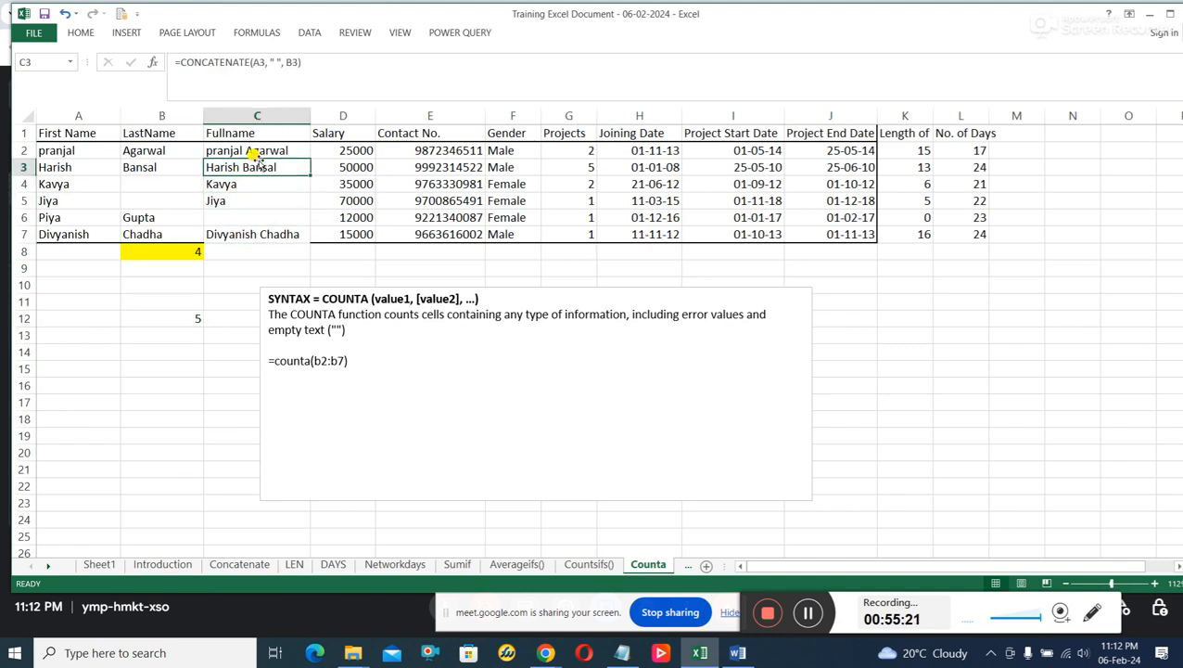
pyautogui.click(258, 150)
# Change the formula in B12 to =COUNTA(F2:F7) so that it counts the Gender column.
pyautogui.moveTo(510, 150); pyautogui.dragTo(504, 231)
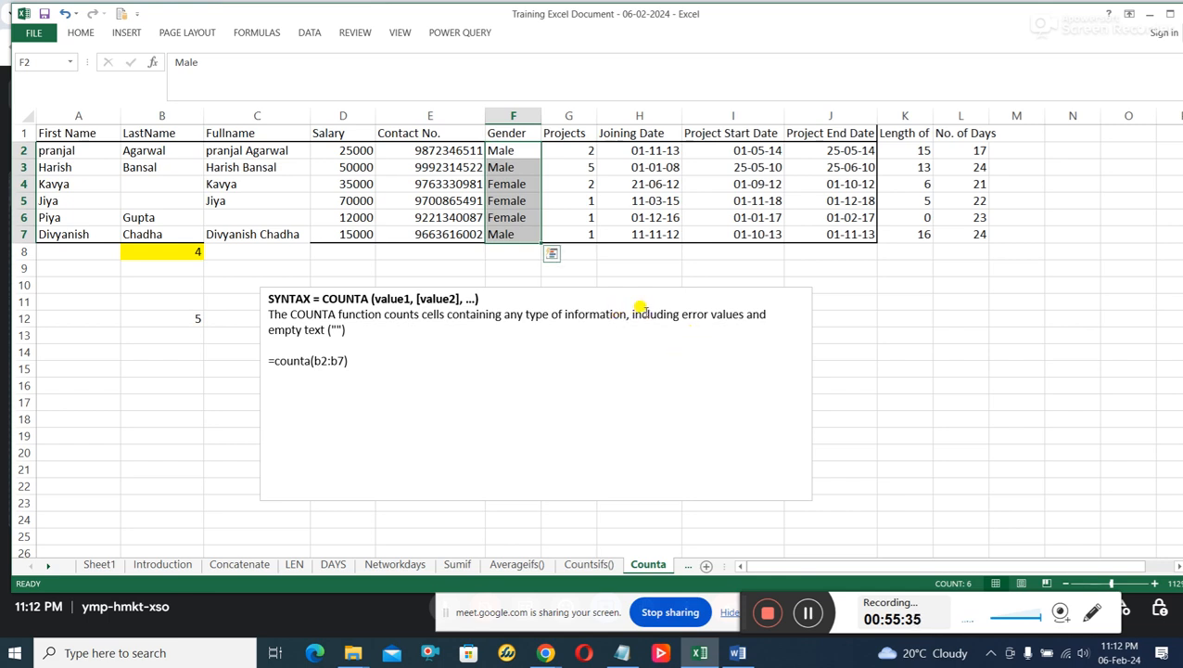
pyautogui.click(520, 152)
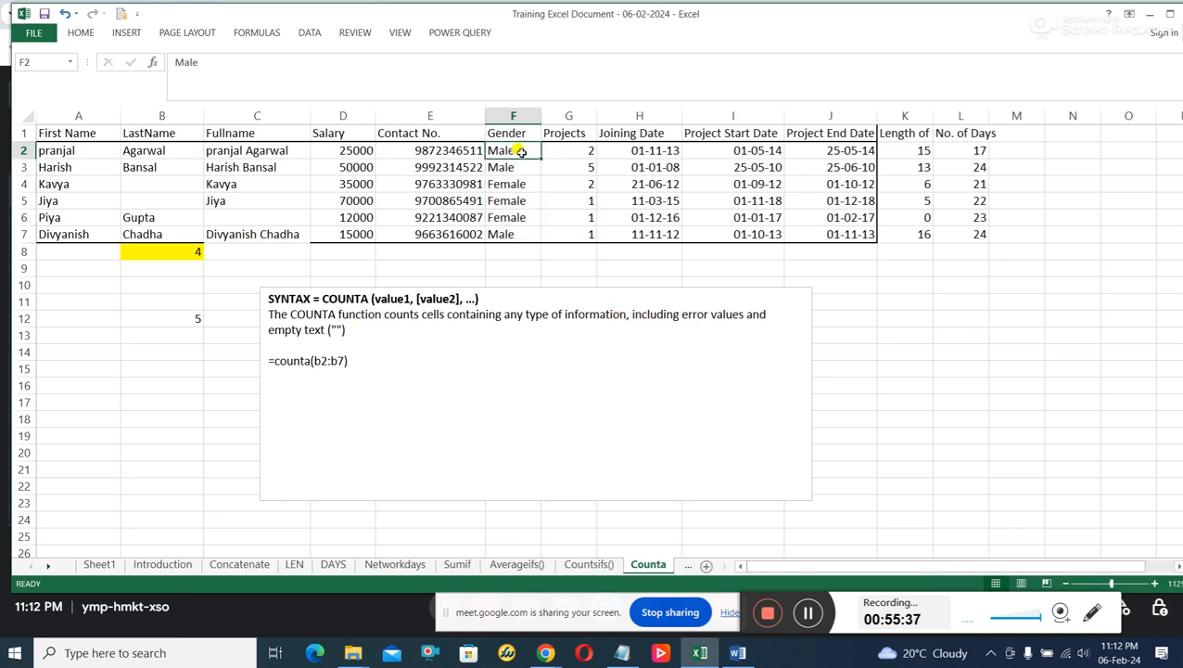
pyautogui.moveTo(520, 151); pyautogui.dragTo(520, 241)
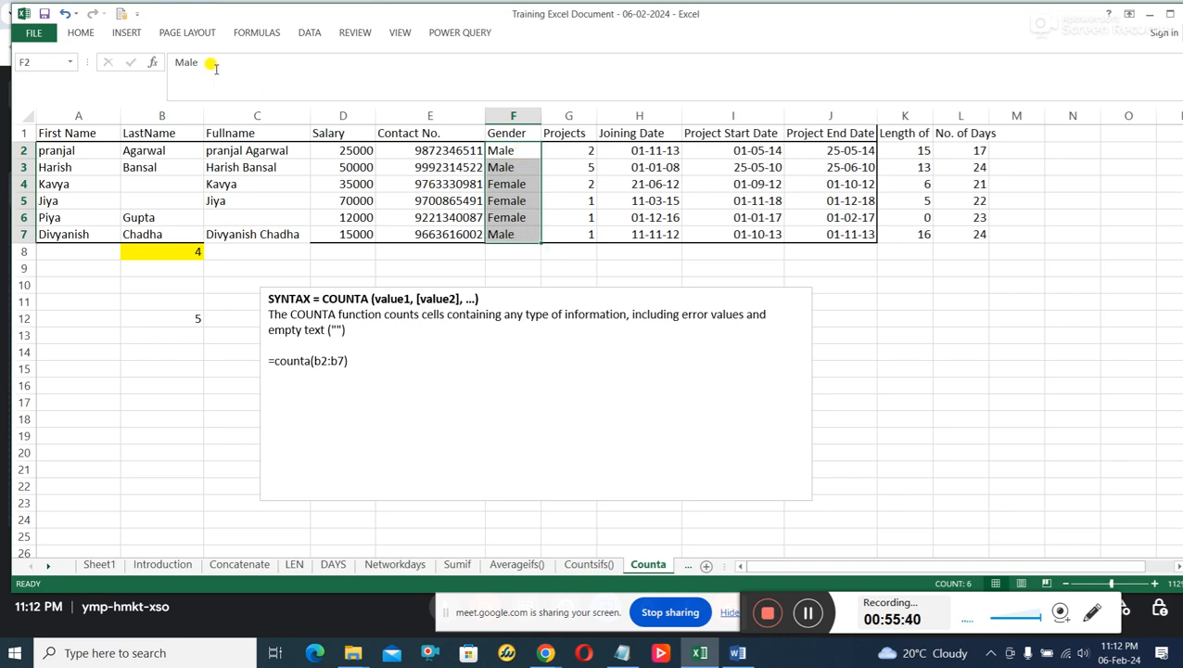
pyautogui.click(164, 318)
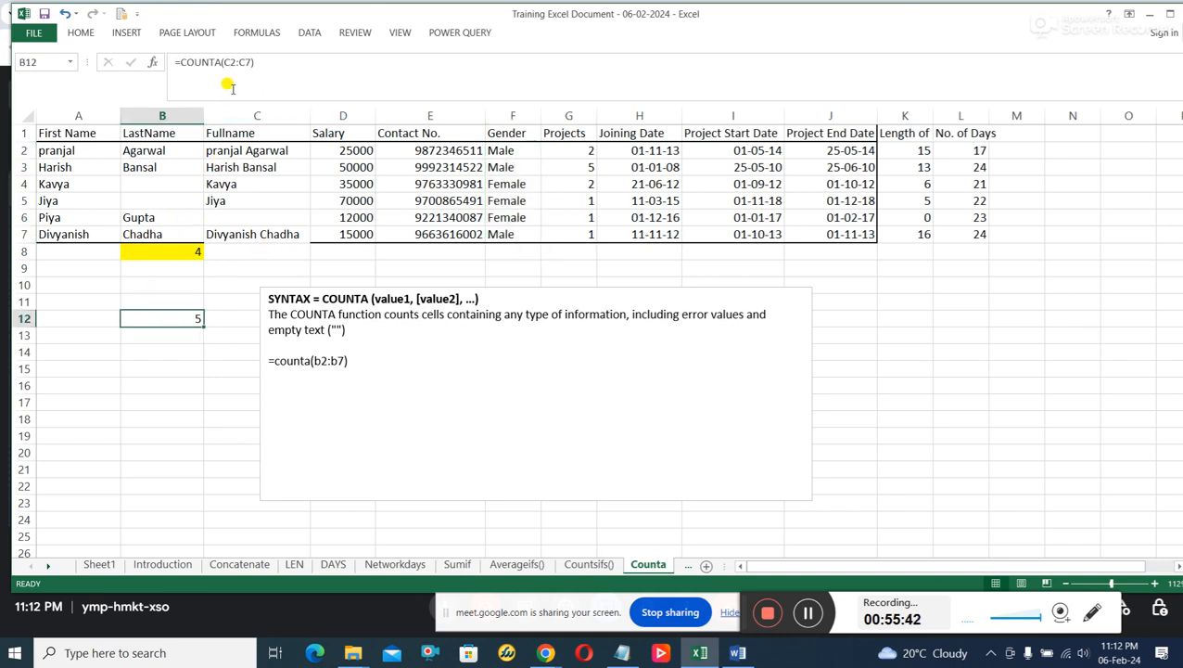
pyautogui.click(228, 61)
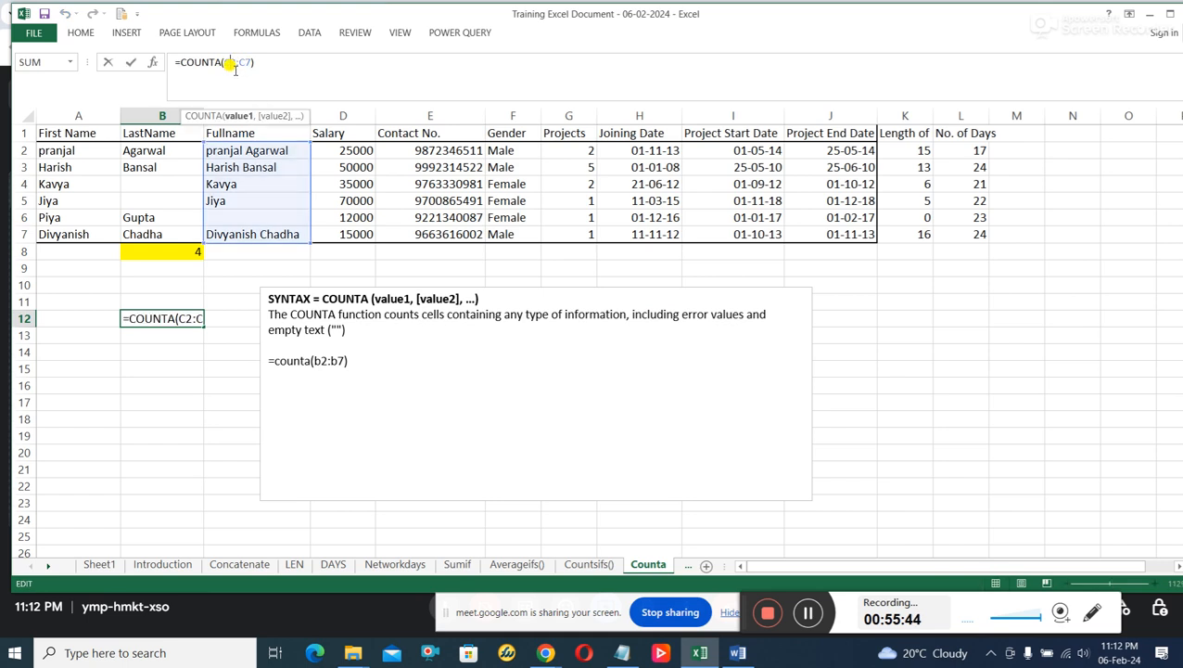
pyautogui.press('BackSpace')
pyautogui.write('F')
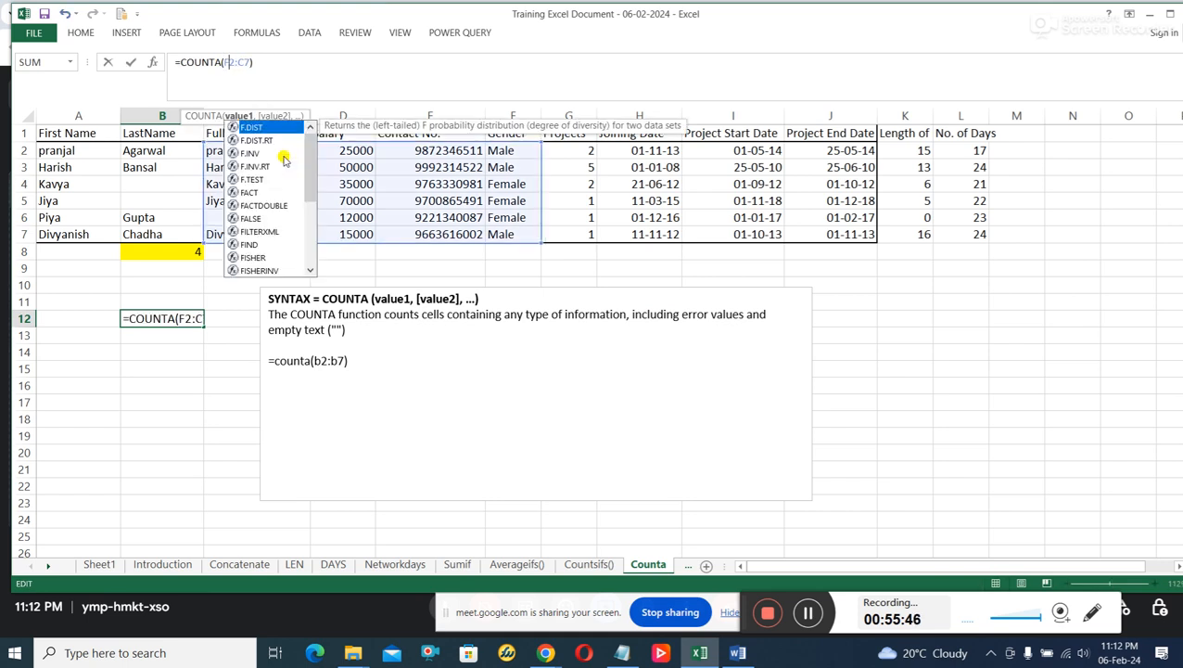
pyautogui.click(247, 65)
pyautogui.press('BackSpace')
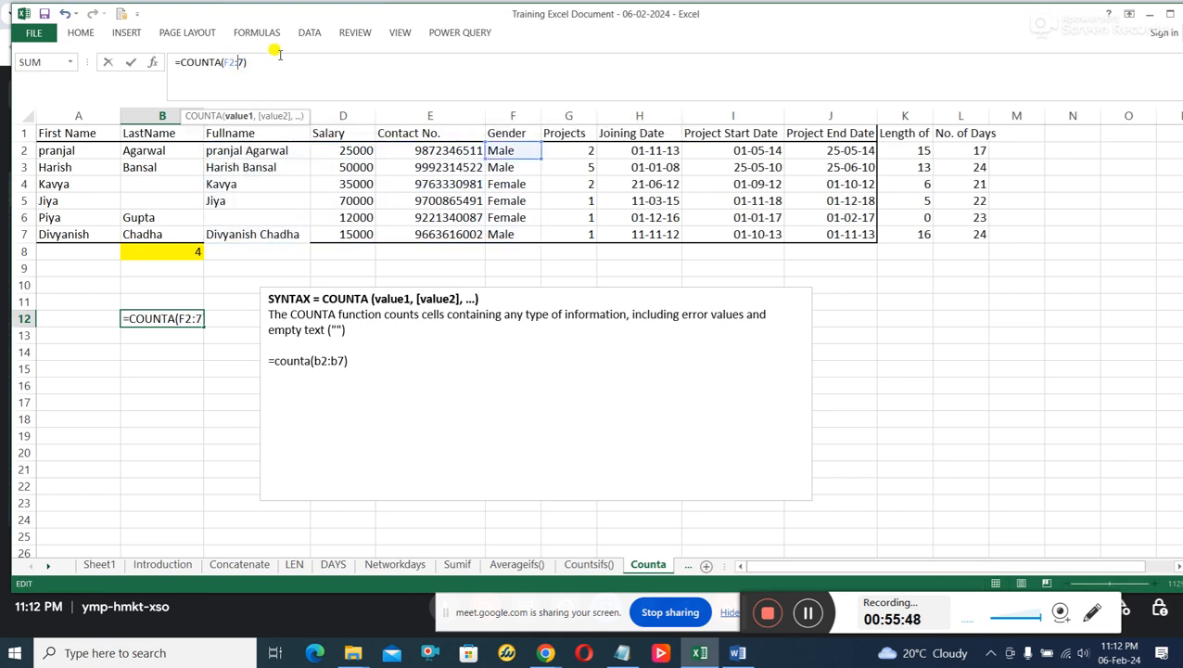
pyautogui.write('F')
pyautogui.press('Return')
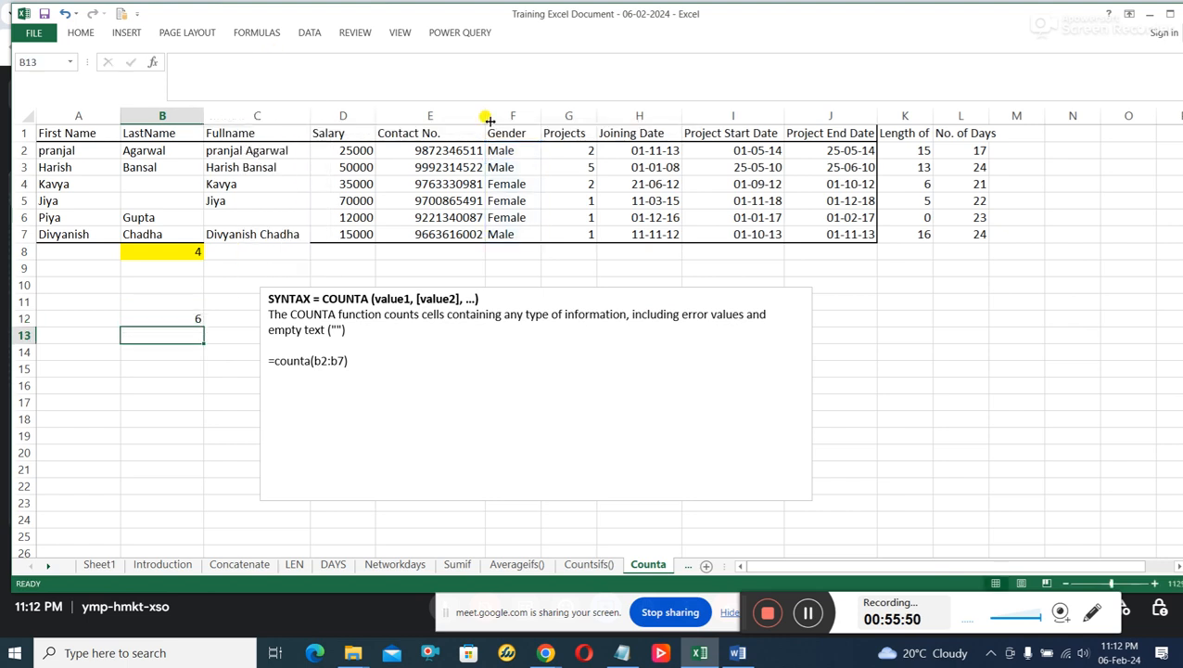
# Compare the Gender range F2:F7 with the Fullname range C2:C7 and point out the blank cell C6.
pyautogui.moveTo(511, 154); pyautogui.dragTo(506, 237)
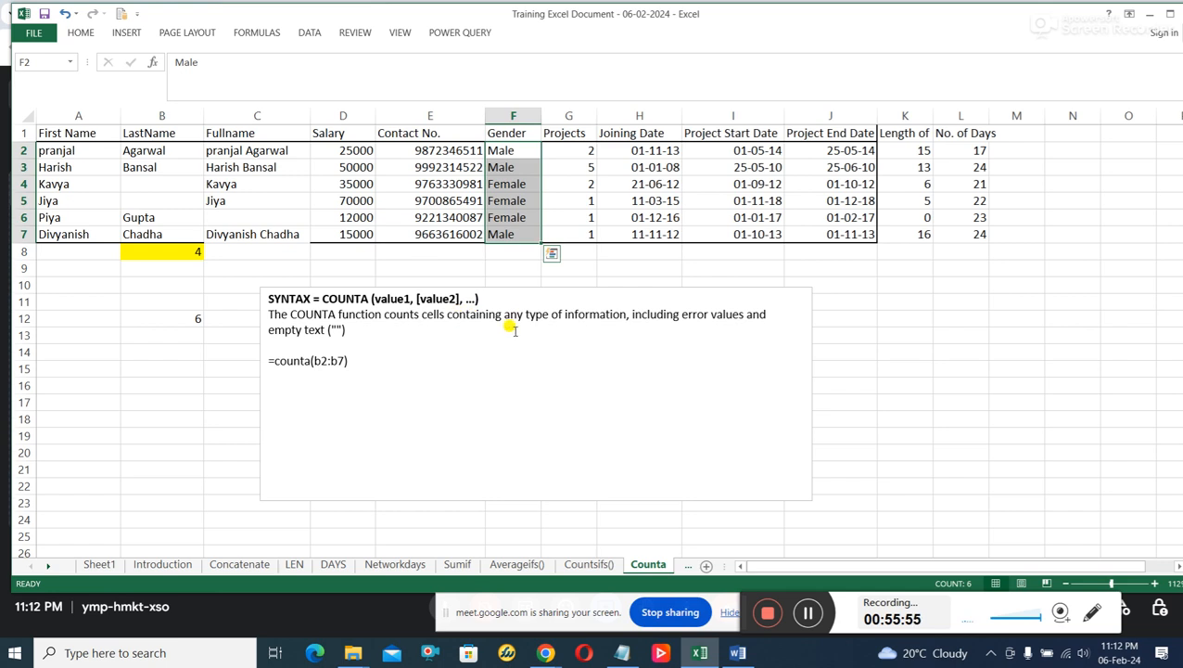
pyautogui.click(520, 183)
pyautogui.moveTo(518, 150); pyautogui.dragTo(509, 235)
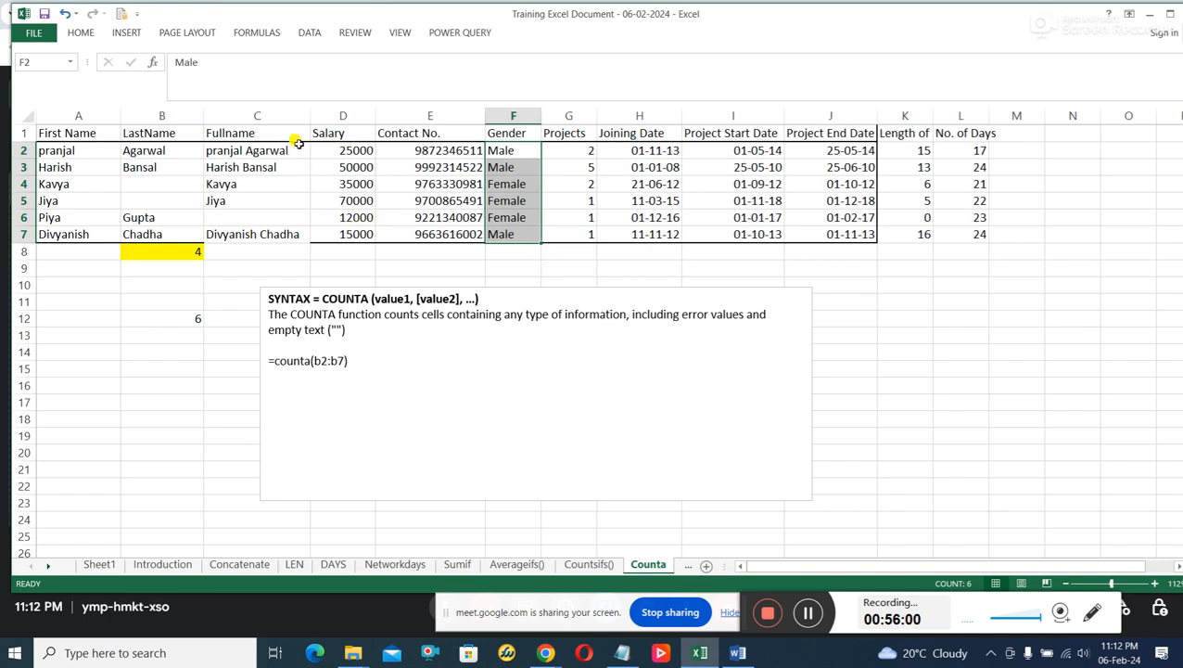
pyautogui.moveTo(297, 150); pyautogui.dragTo(306, 233)
pyautogui.click(273, 234)
pyautogui.click(257, 217)
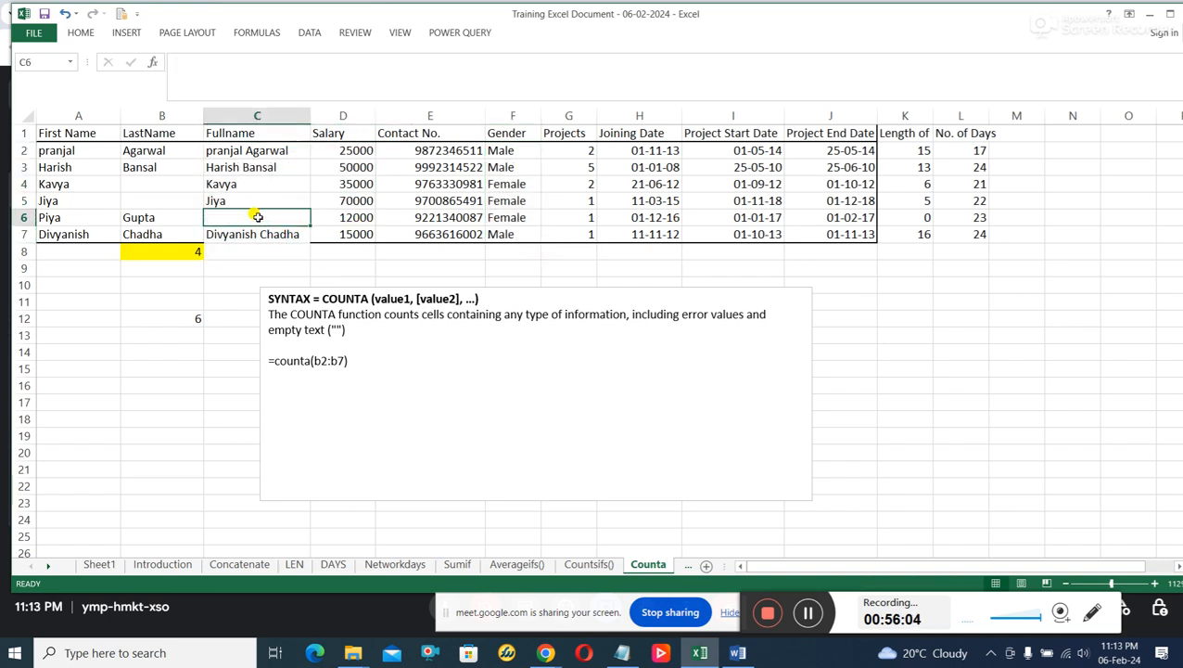
# Examine the LastName range B2:B7 and point out its blank cells B4 and B5.
pyautogui.moveTo(167, 150); pyautogui.dragTo(165, 235)
pyautogui.click(153, 200)
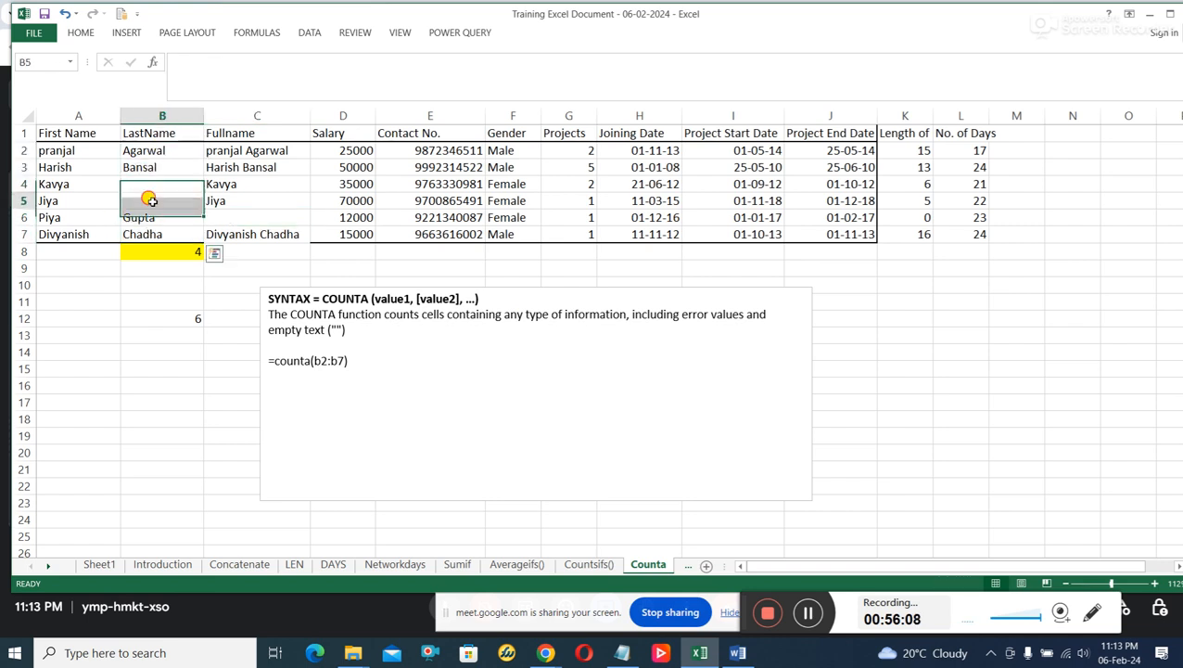
pyautogui.click(152, 185)
pyautogui.click(164, 197)
pyautogui.click(163, 186)
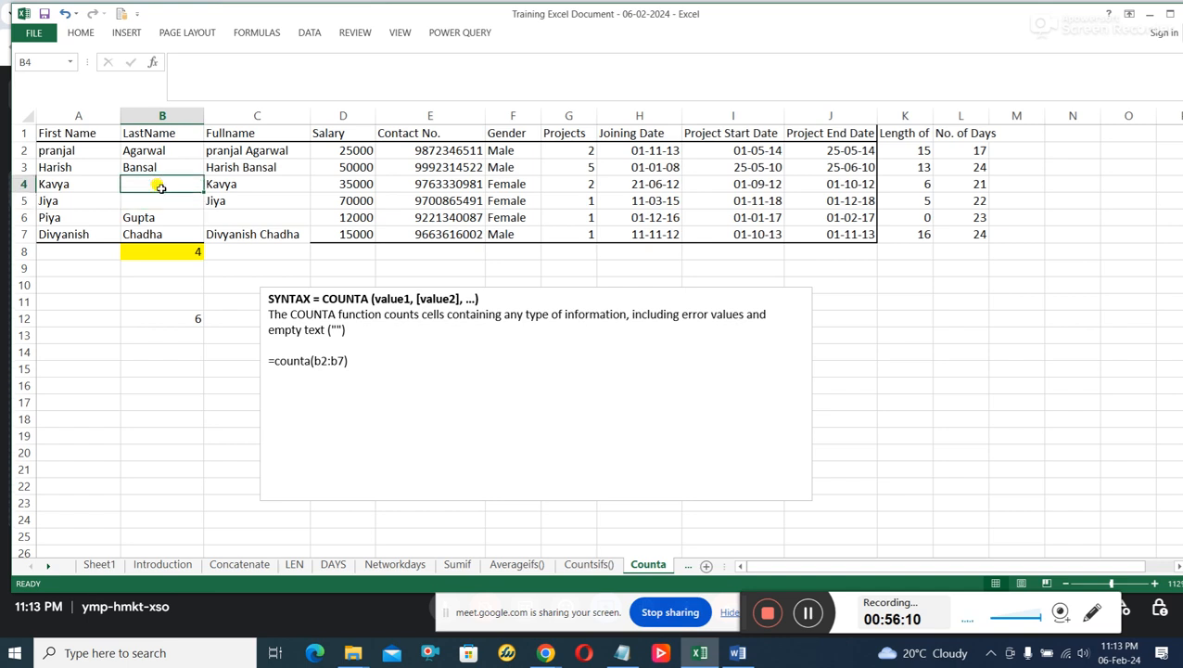
pyautogui.click(159, 200)
pyautogui.click(160, 186)
pyautogui.click(159, 198)
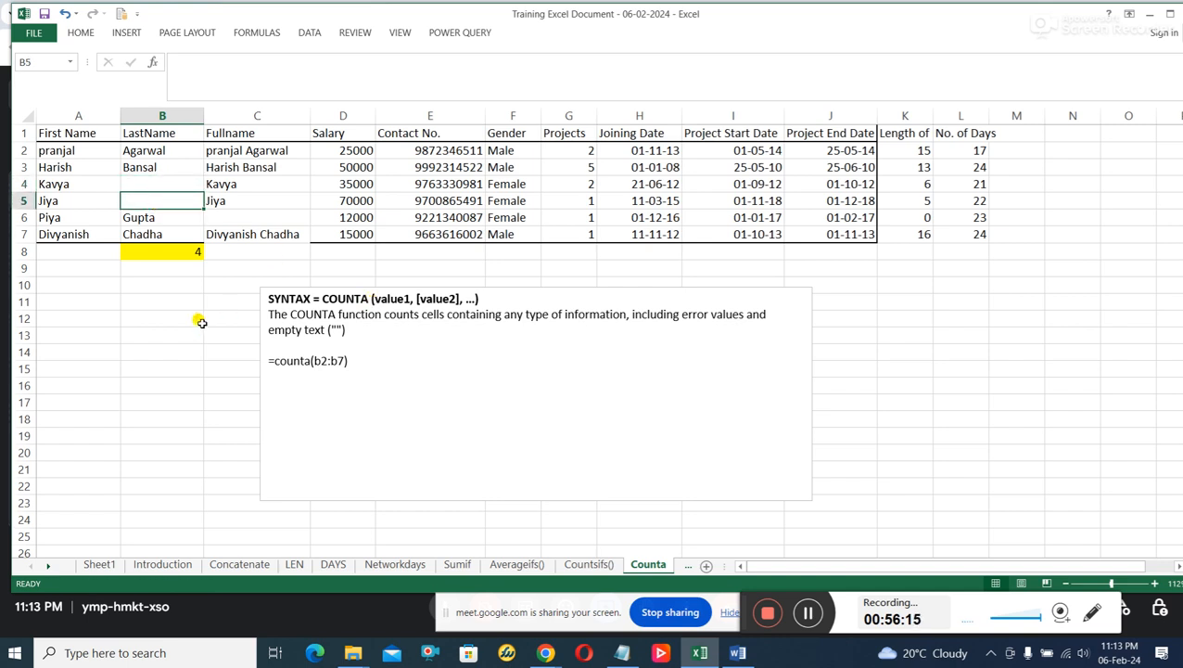
# Check the First Name, Projects, Joining Date, Project Start Date and Project End Date columns for blank cells.
pyautogui.moveTo(93, 148); pyautogui.dragTo(94, 231)
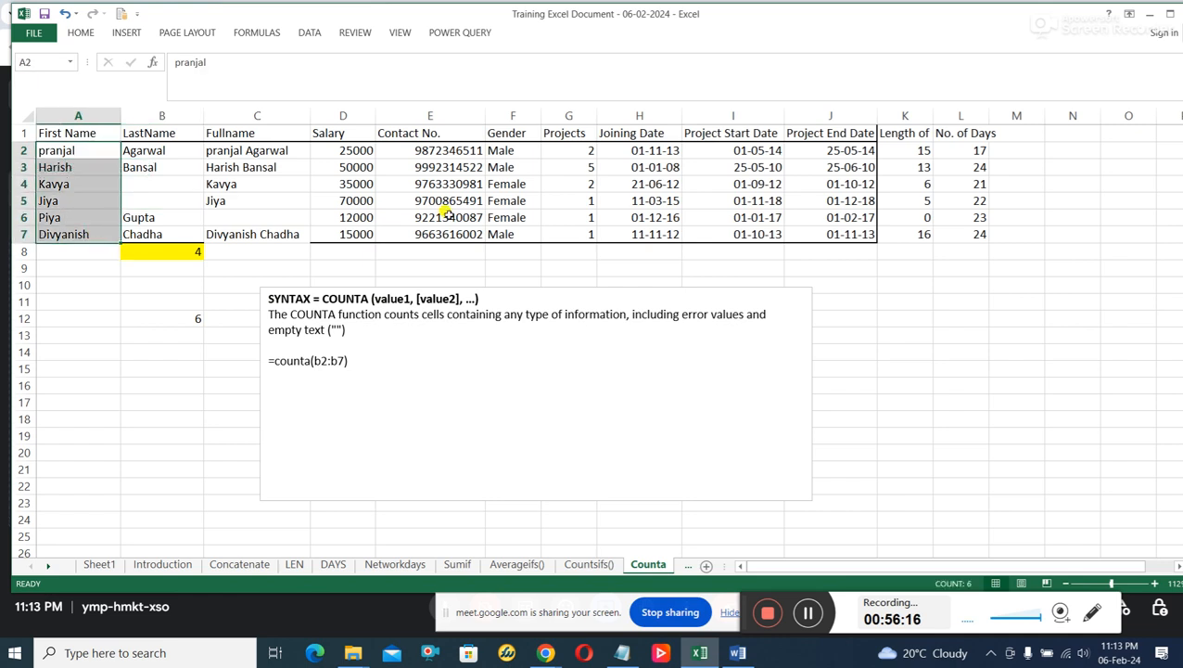
pyautogui.moveTo(590, 151); pyautogui.dragTo(580, 237)
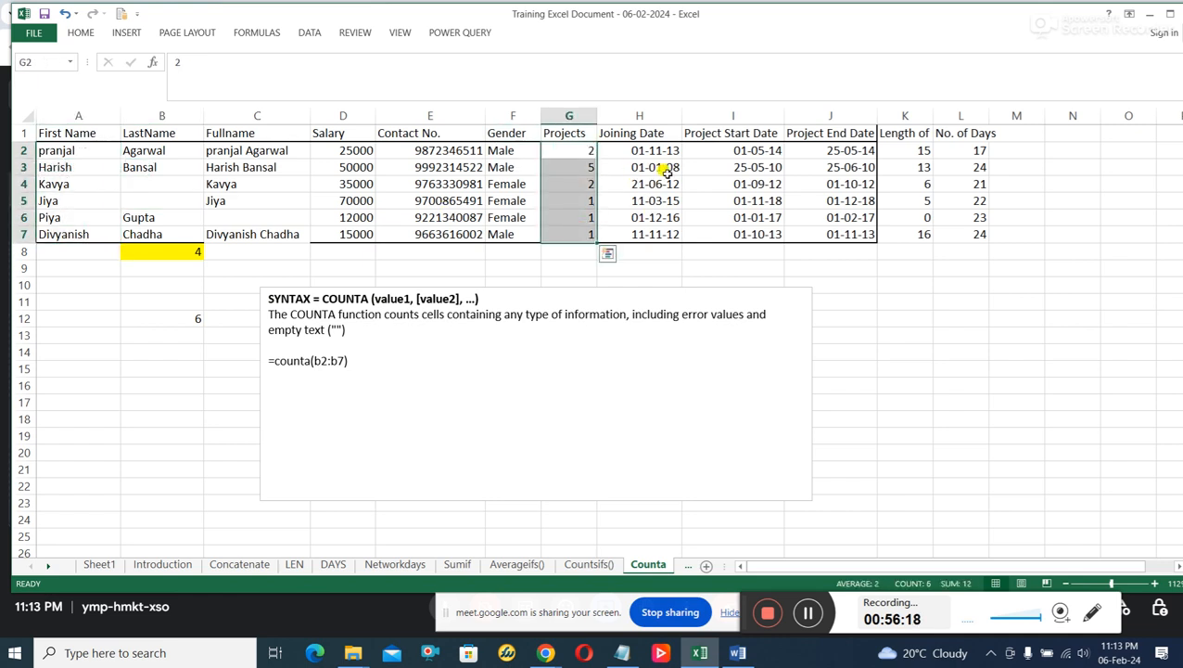
pyautogui.moveTo(670, 144); pyautogui.dragTo(667, 232)
pyautogui.moveTo(765, 157); pyautogui.dragTo(766, 231)
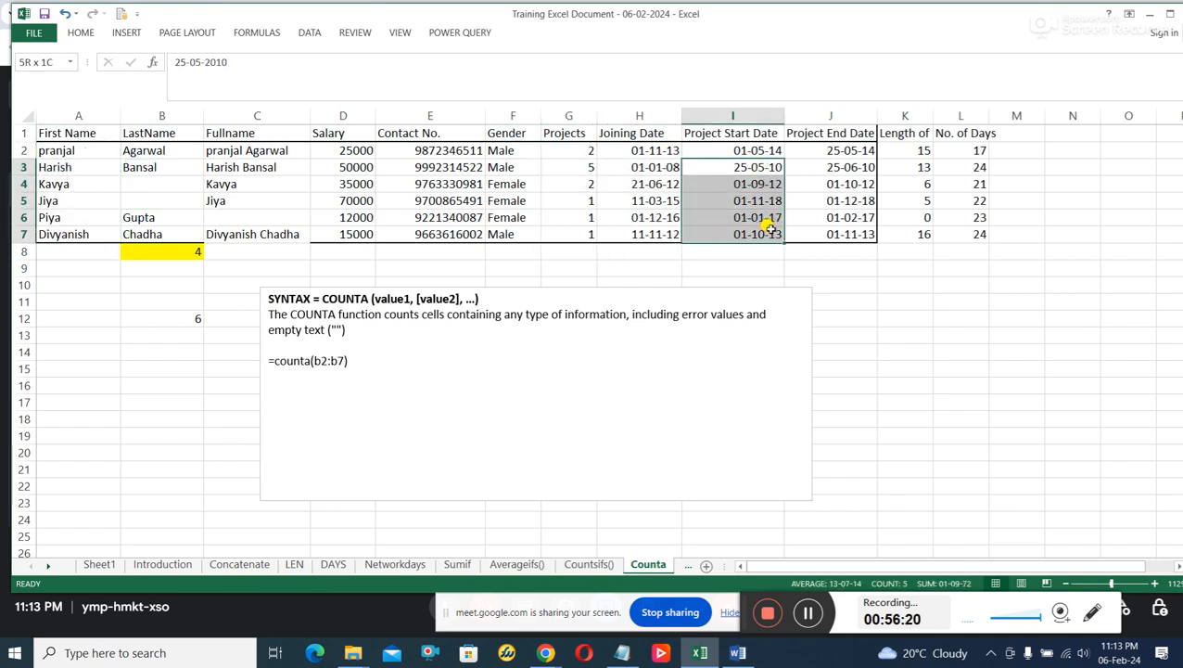
pyautogui.moveTo(848, 164); pyautogui.dragTo(837, 252)
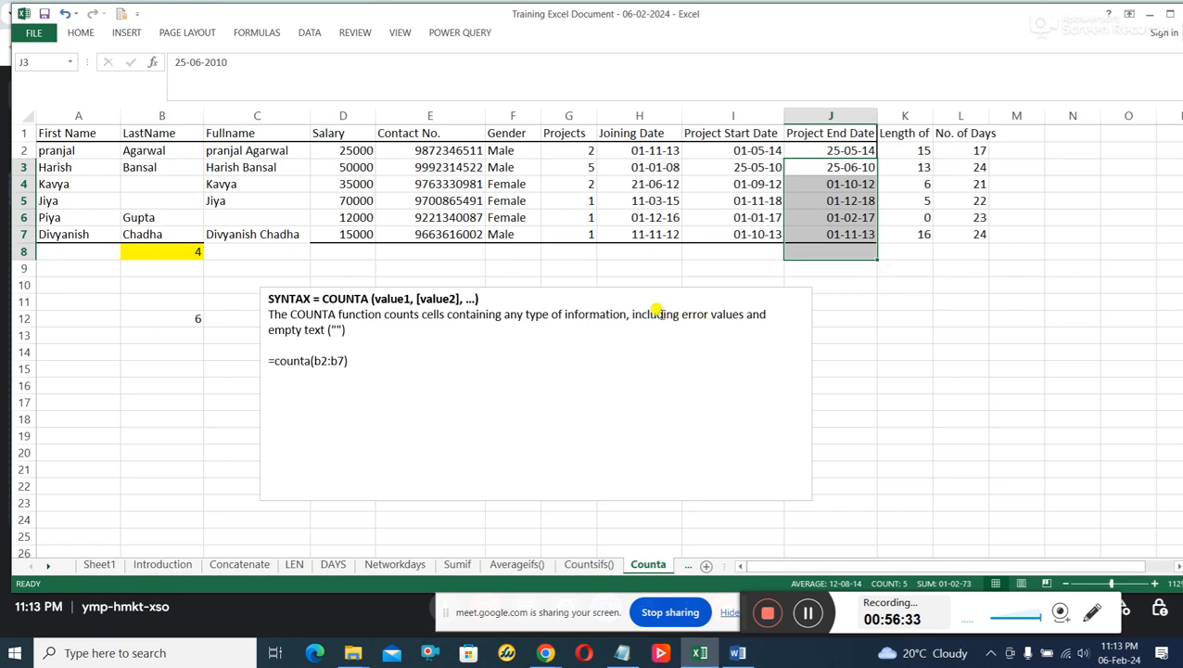
# Replace the word "including" with "EXCLUSING" in the COUNTA description text box.
pyautogui.moveTo(667, 312); pyautogui.dragTo(633, 318)
pyautogui.click(634, 318)
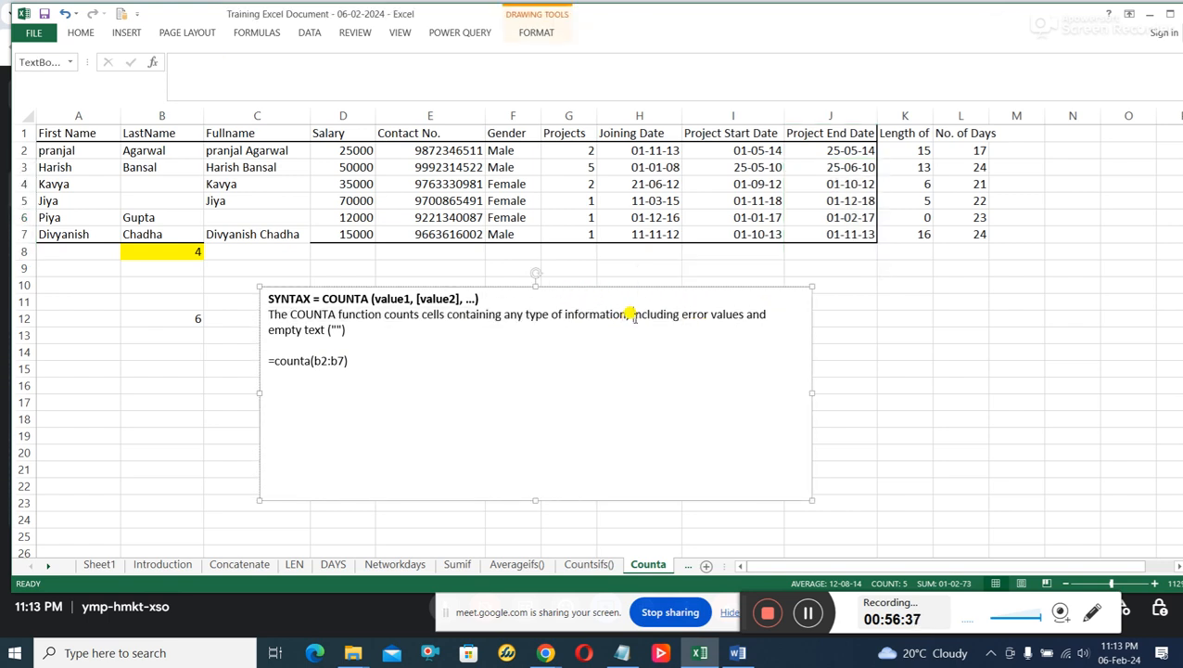
pyautogui.write('EXC')
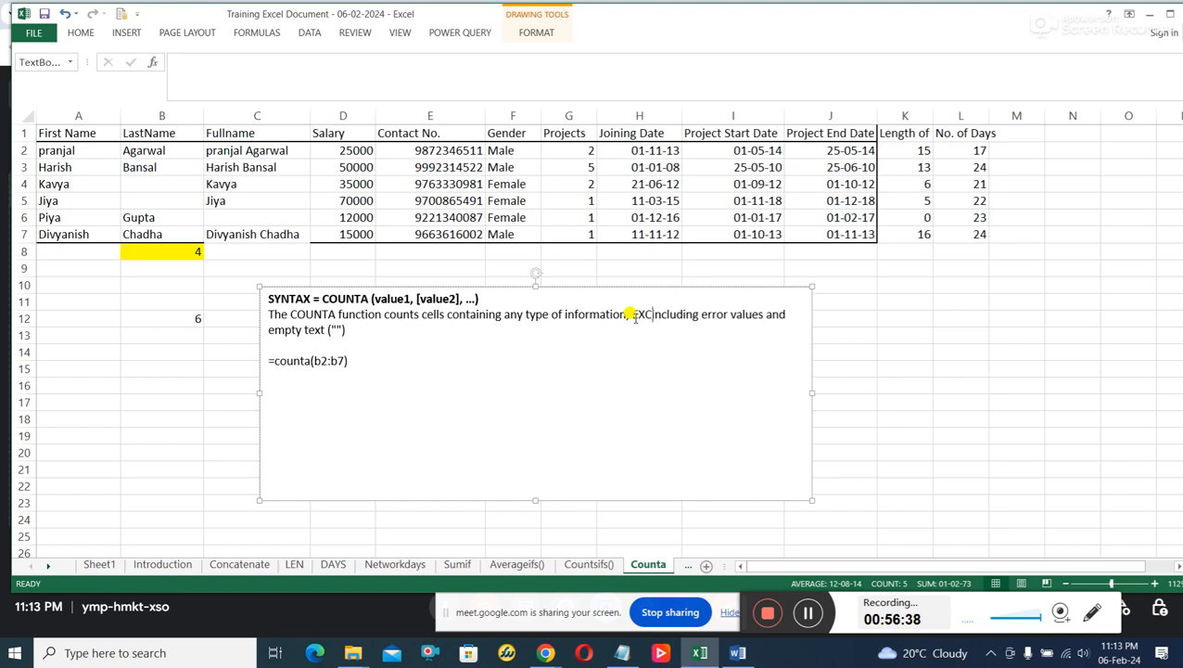
pyautogui.write('LUSING')
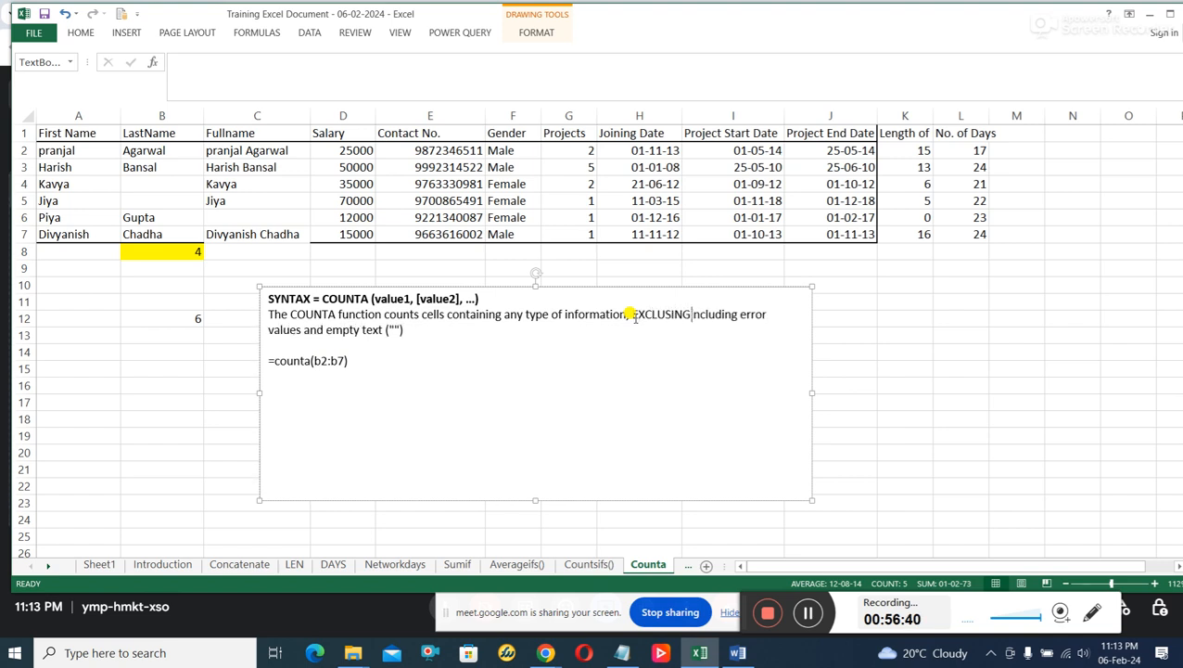
pyautogui.press('Delete')
pyautogui.press('Delete')
pyautogui.press('Delete')
pyautogui.press('Delete')
pyautogui.press('Delete')
pyautogui.press('Delete')
pyautogui.press('Delete')
pyautogui.press('Delete')
pyautogui.press('Delete')
pyautogui.press('Delete')
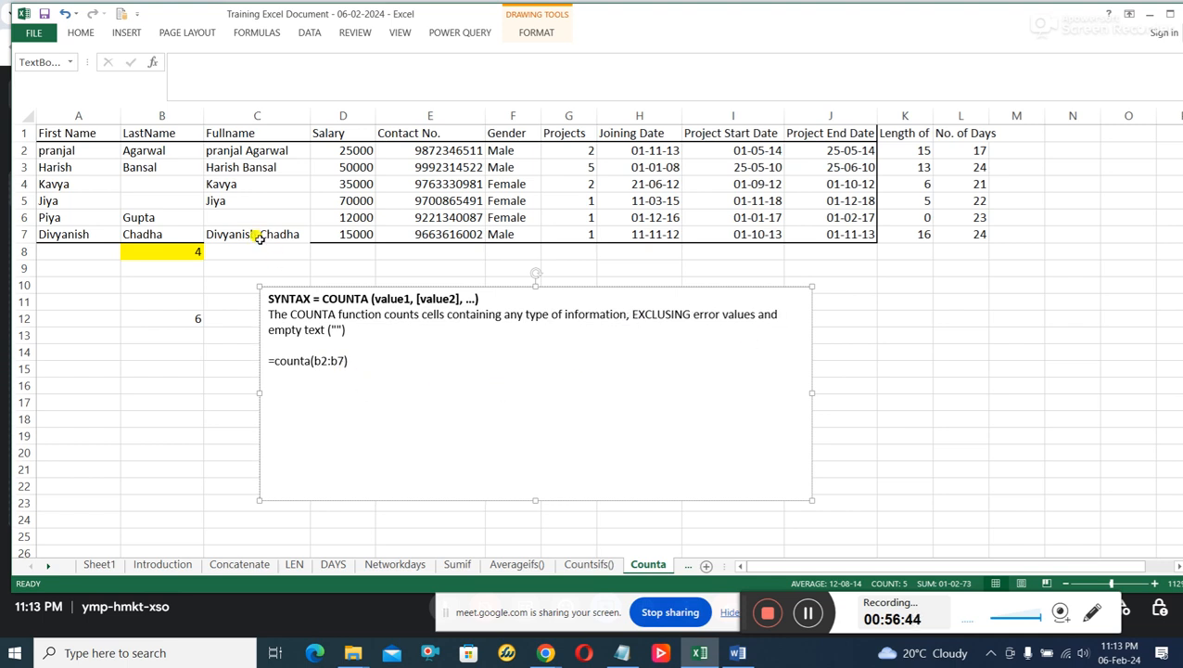
# Look through the Introduction, Concatenate and LEN sheets, and move the Introduction sheet's large bar chart down to uncover the items table.
pyautogui.click(161, 567)
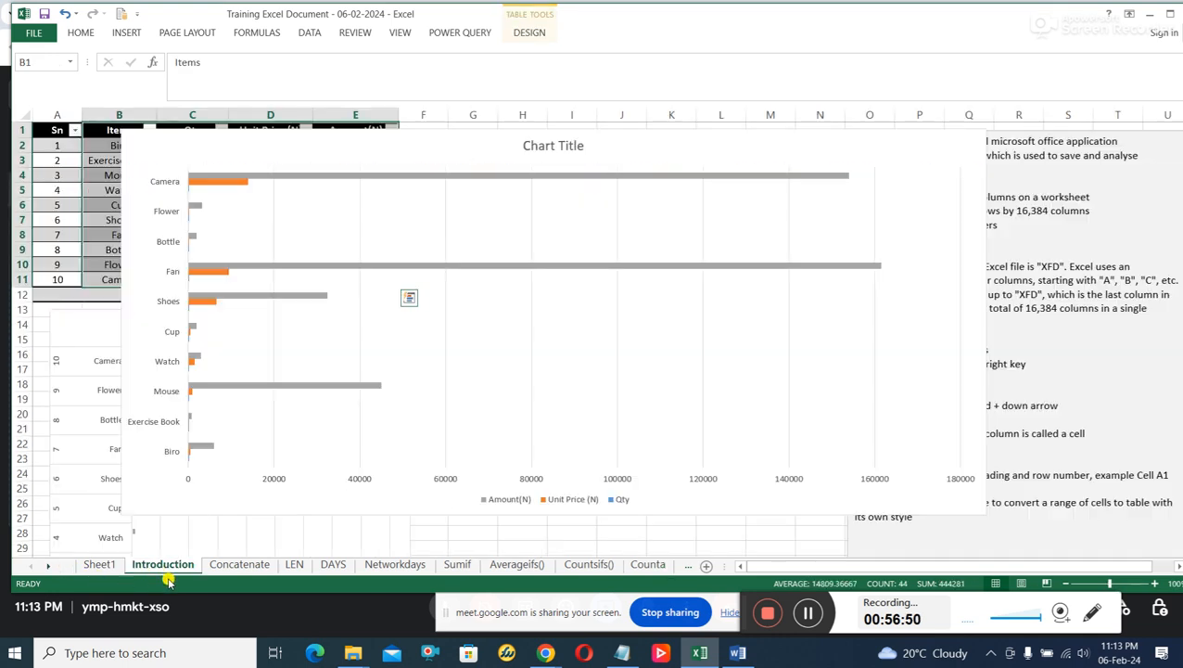
pyautogui.click(239, 565)
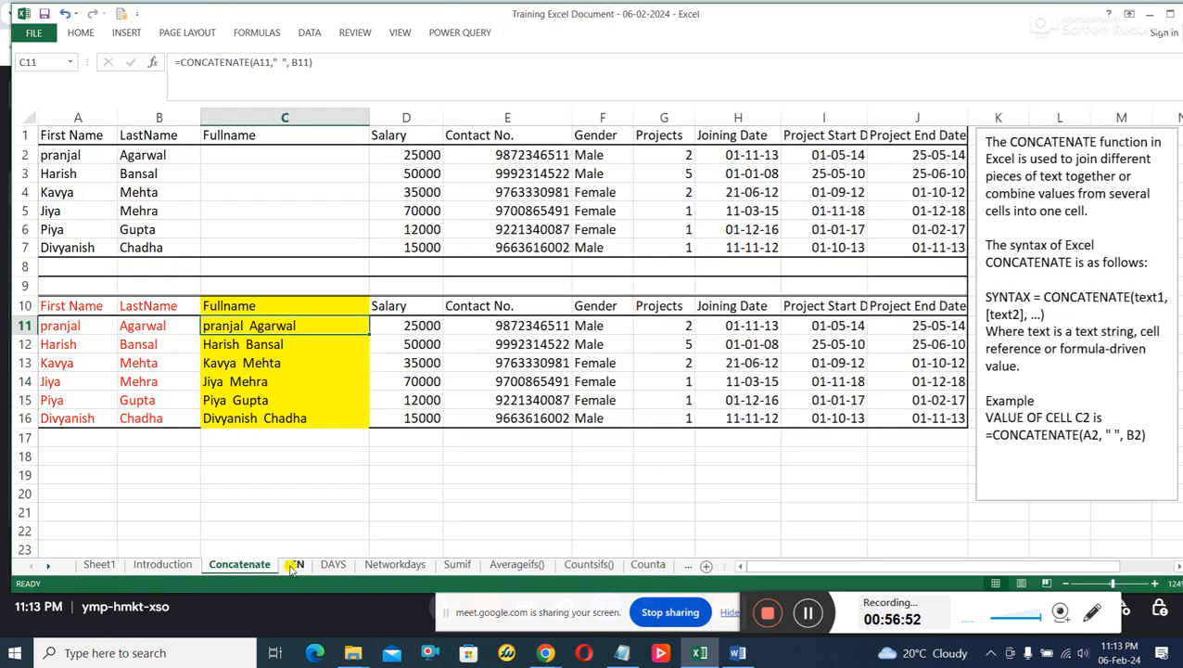
pyautogui.click(293, 564)
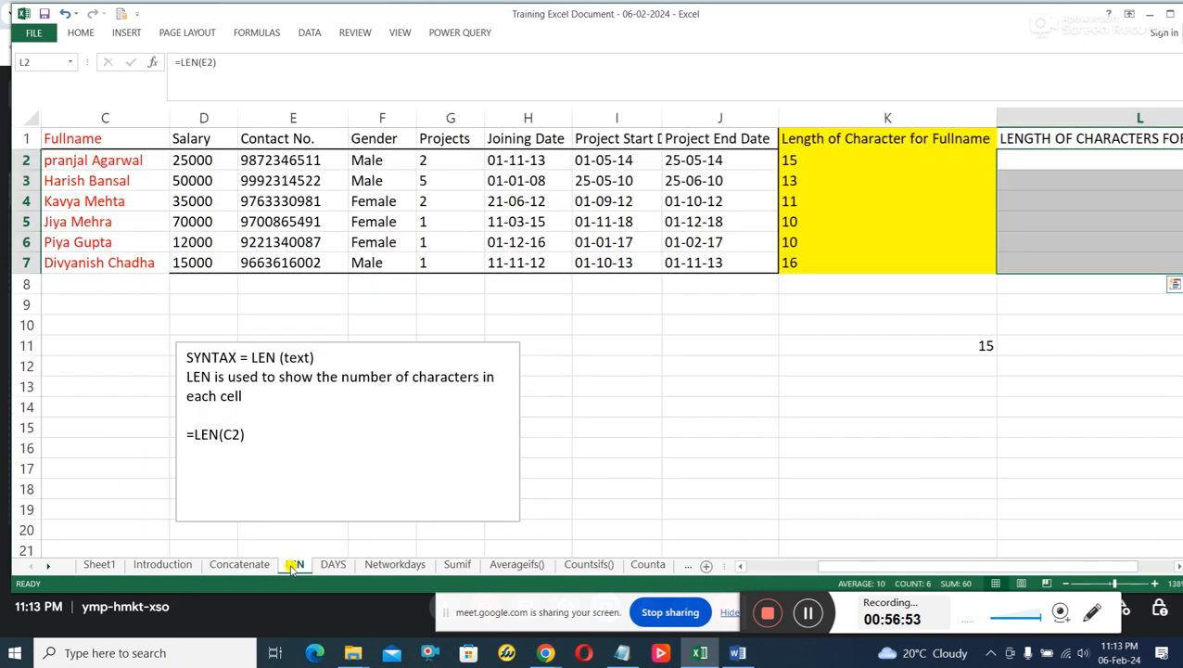
pyautogui.click(176, 564)
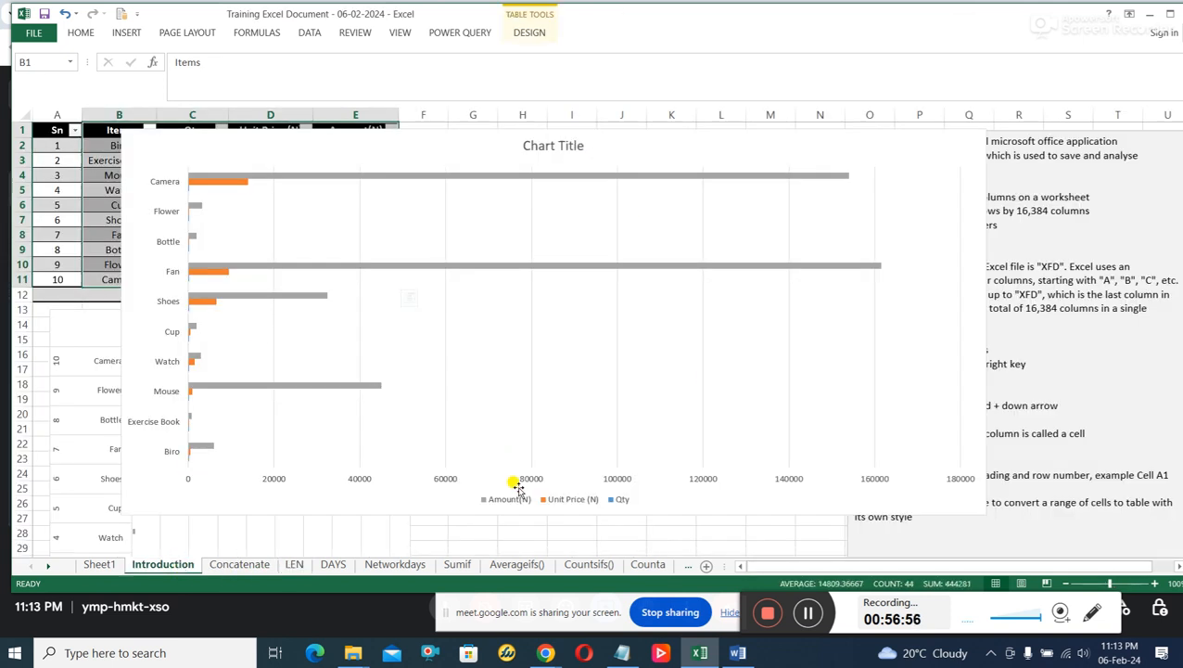
pyautogui.moveTo(237, 141); pyautogui.dragTo(279, 232)
# Format range A4:D7 on Sheet1 as a table with headers, using the light style with a black header row.
pyautogui.click(99, 563)
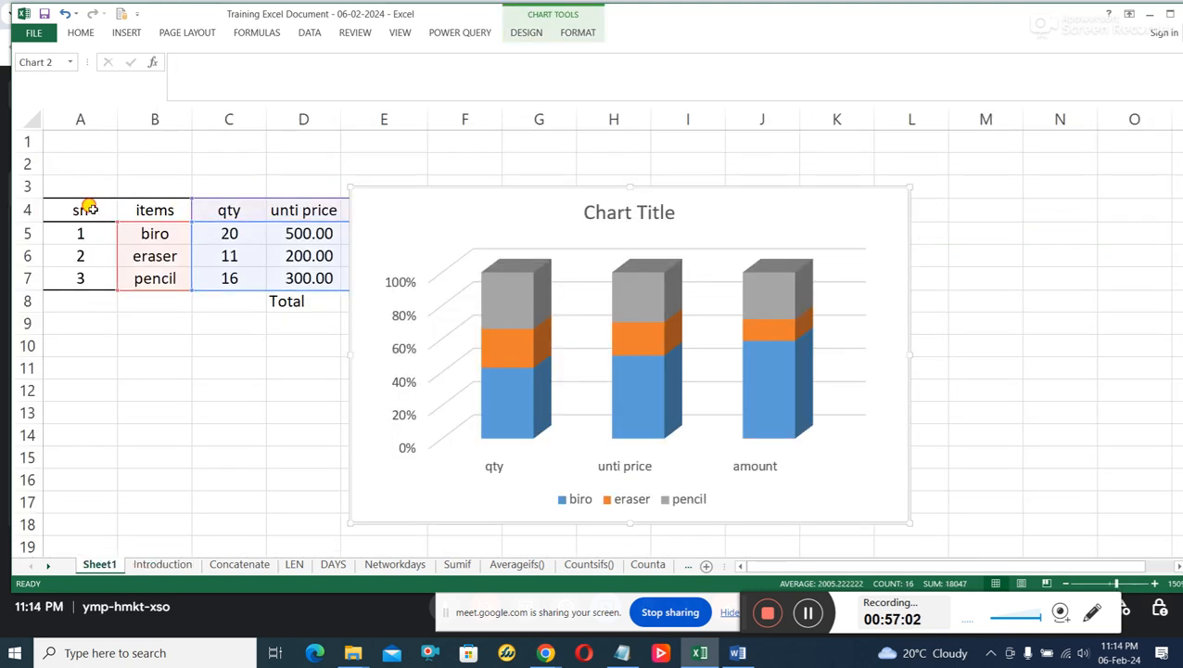
pyautogui.moveTo(87, 206); pyautogui.dragTo(306, 278)
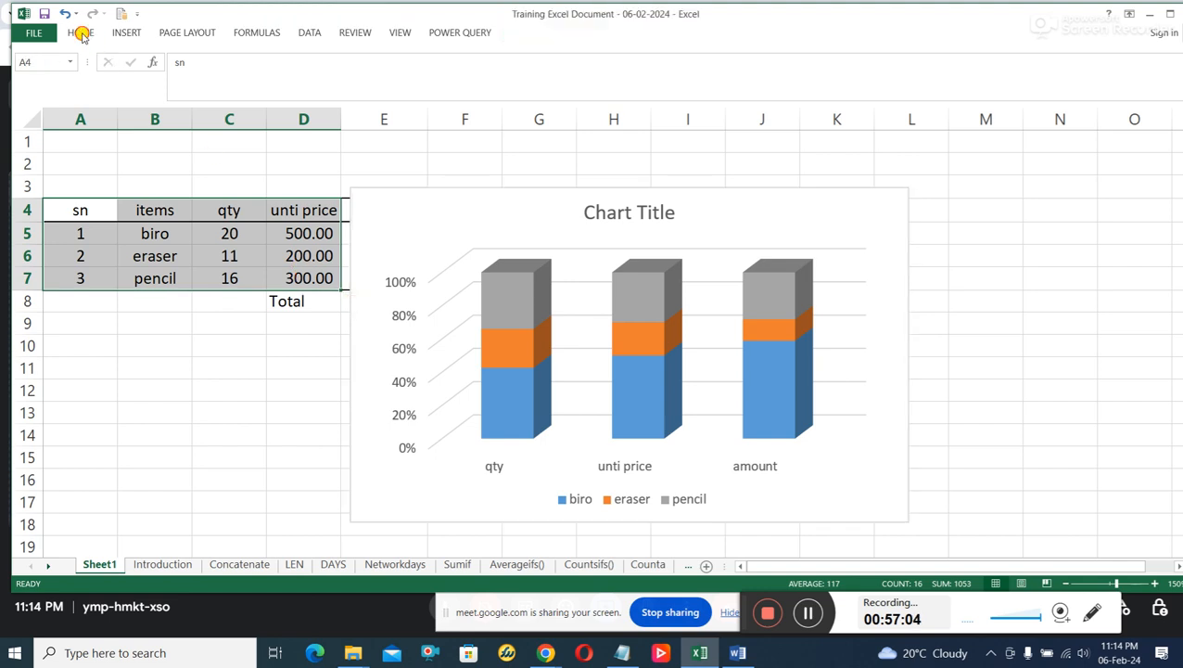
pyautogui.click(81, 32)
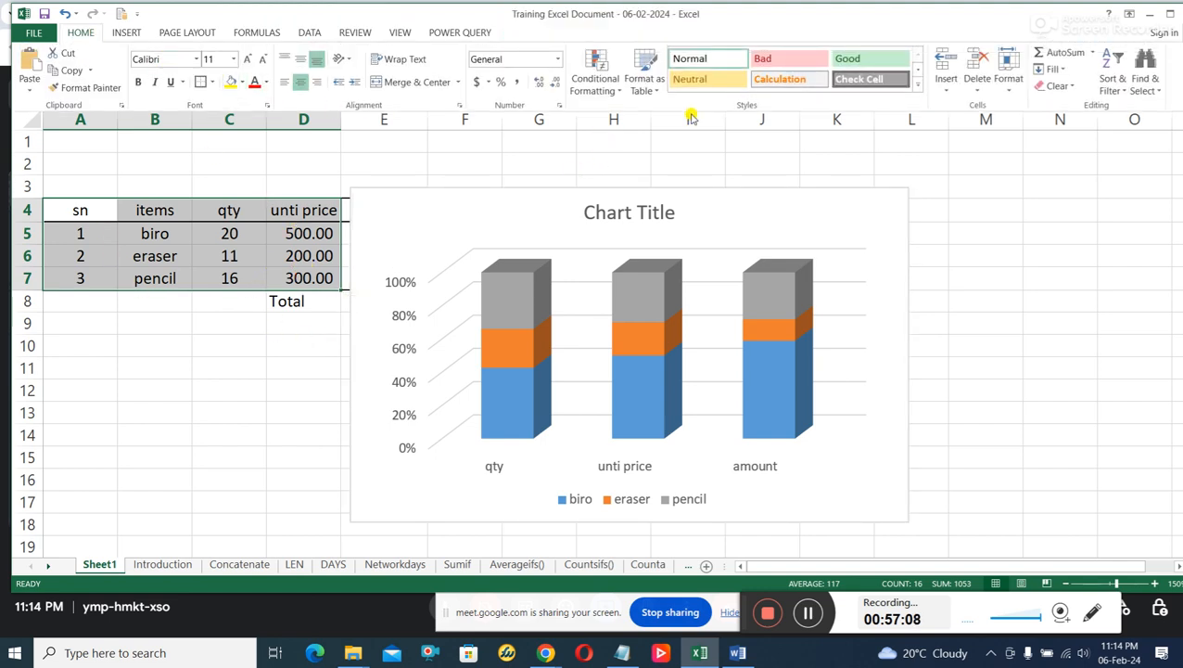
pyautogui.click(644, 82)
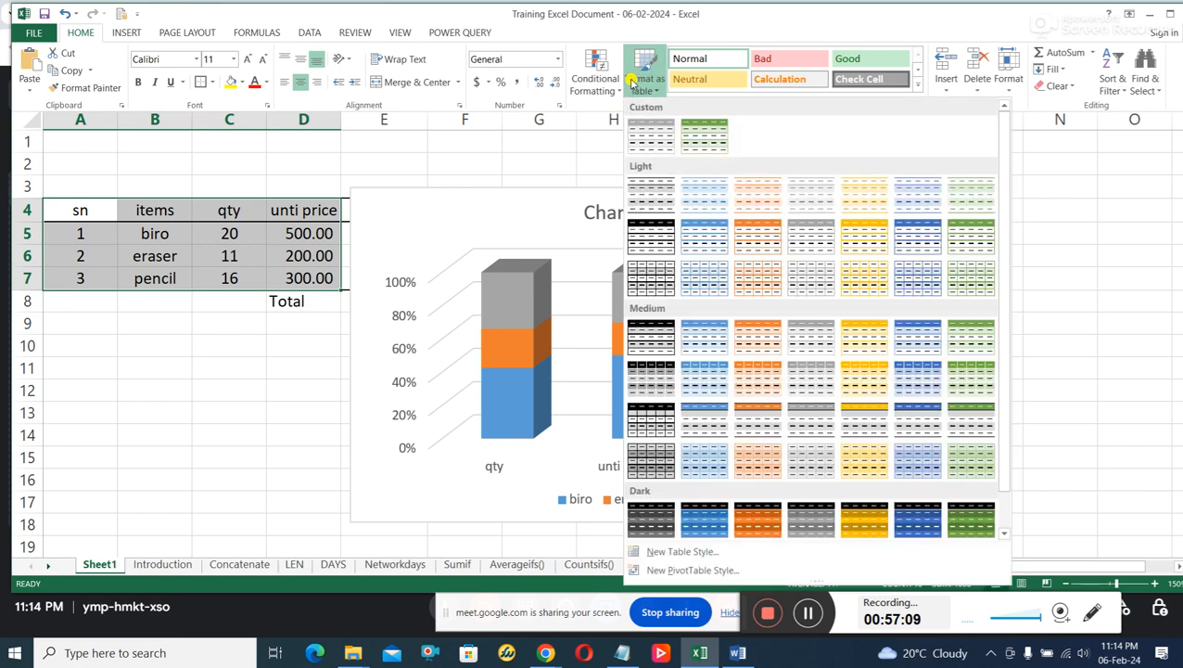
pyautogui.click(656, 235)
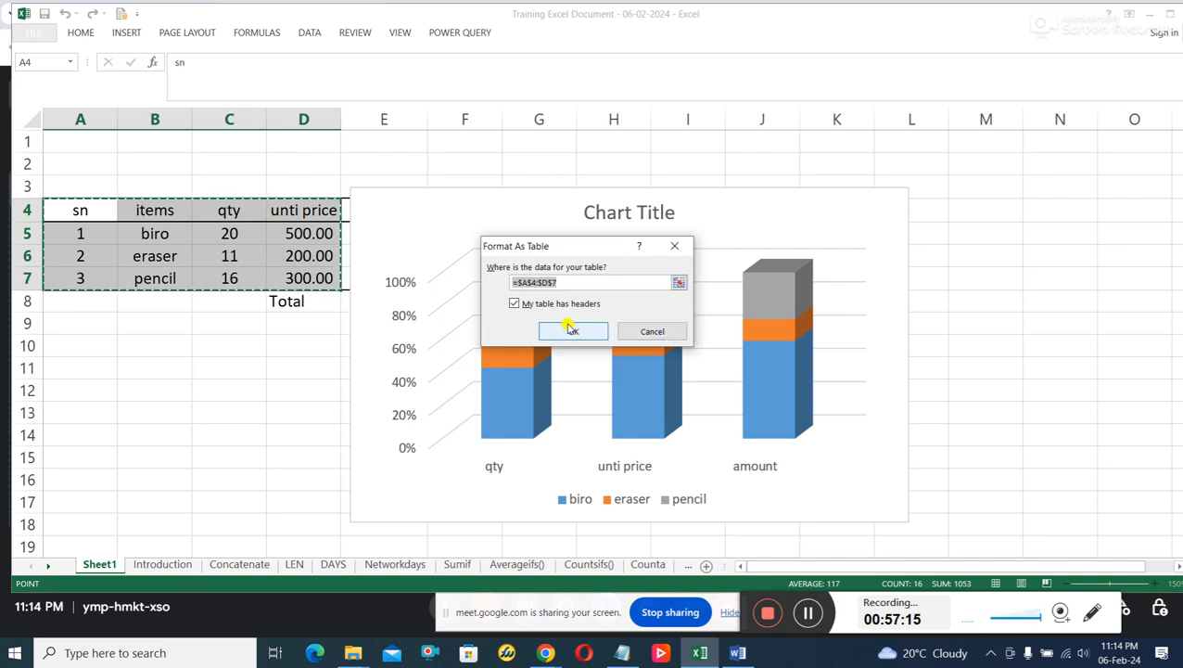
pyautogui.click(573, 330)
pyautogui.click(196, 340)
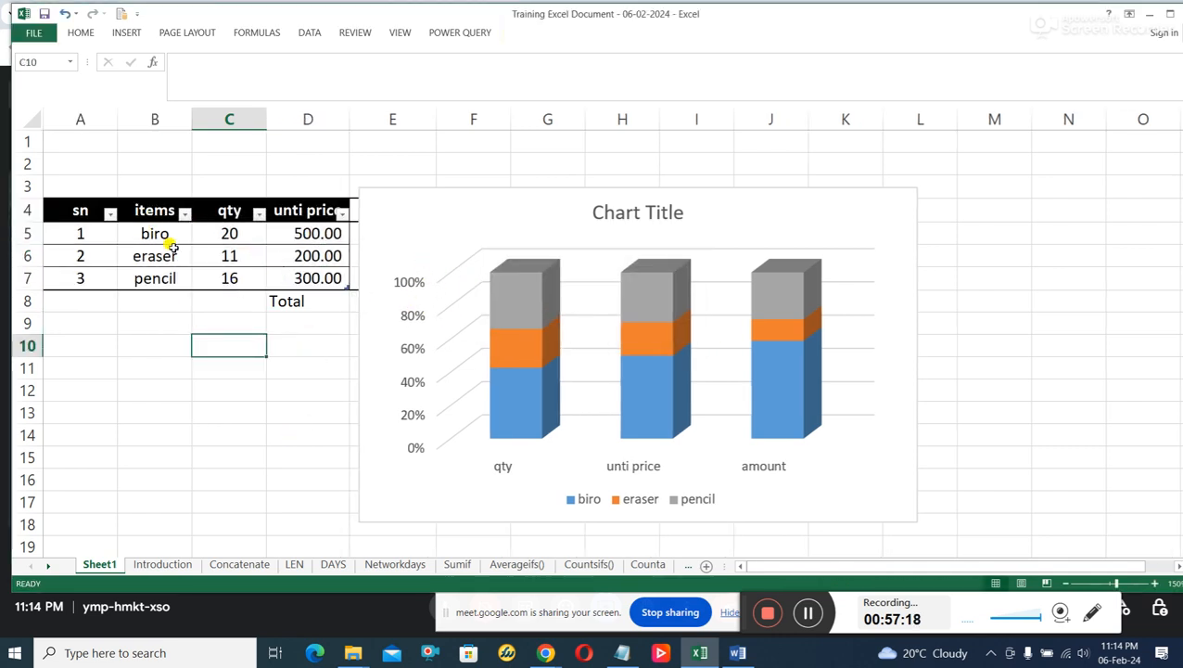
# Point out the Total label and the stacked column chart on Sheet1, and move the Introduction sheet's large bar chart partway back up.
pyautogui.click(297, 301)
pyautogui.click(705, 314)
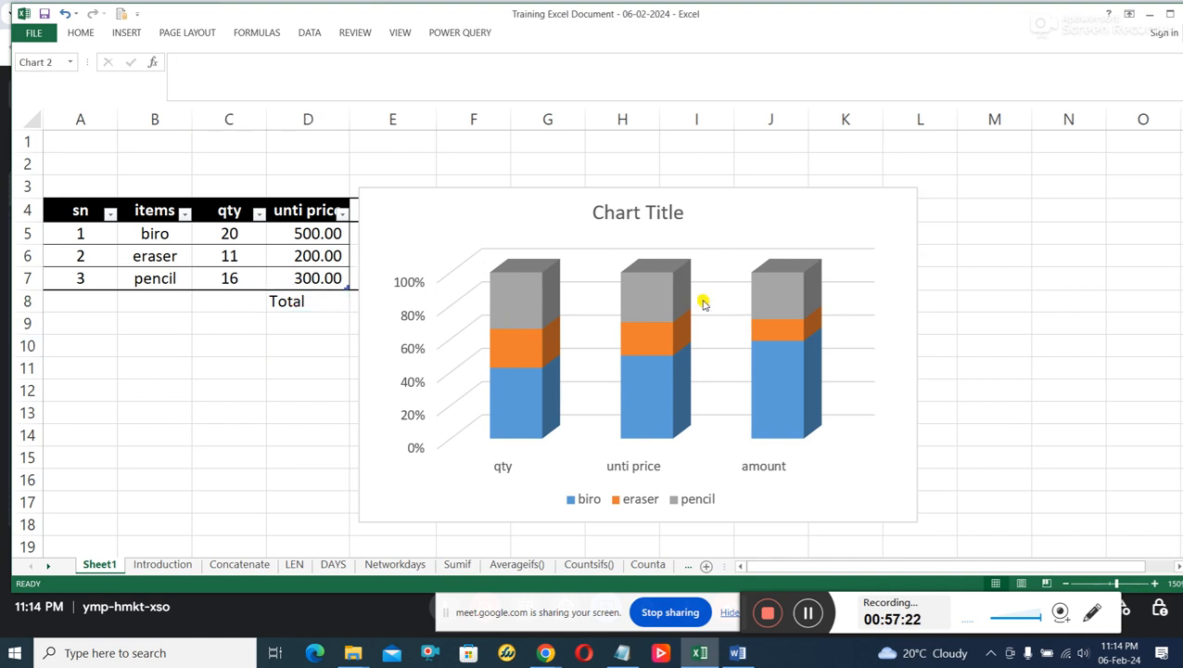
pyautogui.click(163, 564)
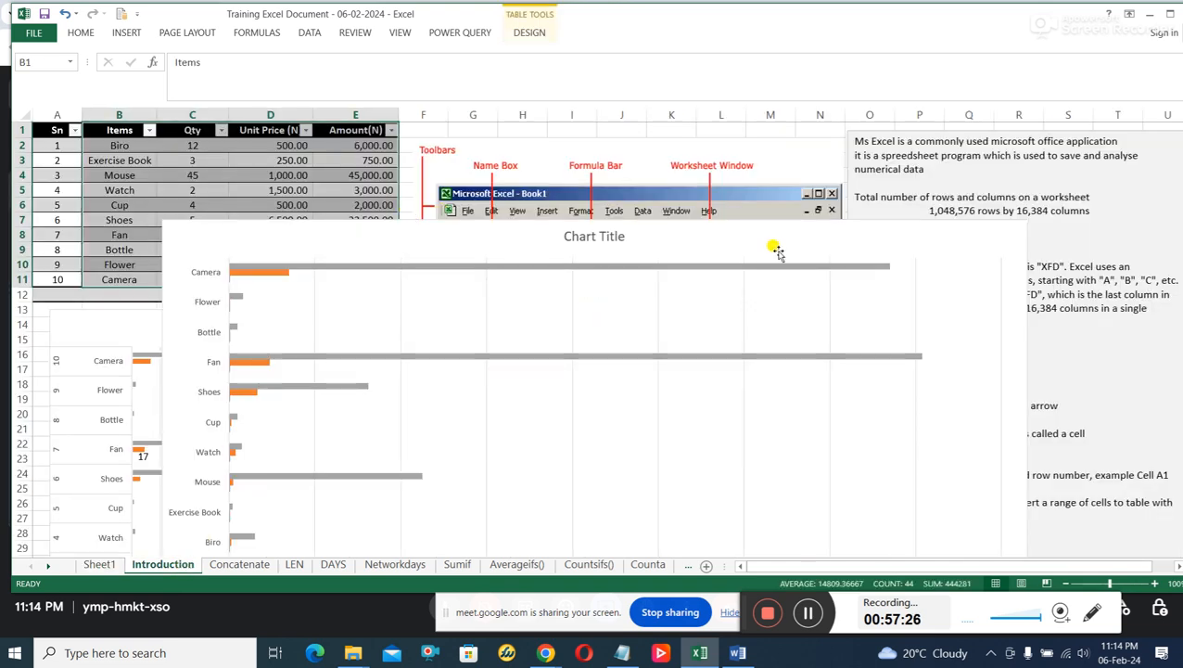
pyautogui.moveTo(897, 240); pyautogui.dragTo(845, 196)
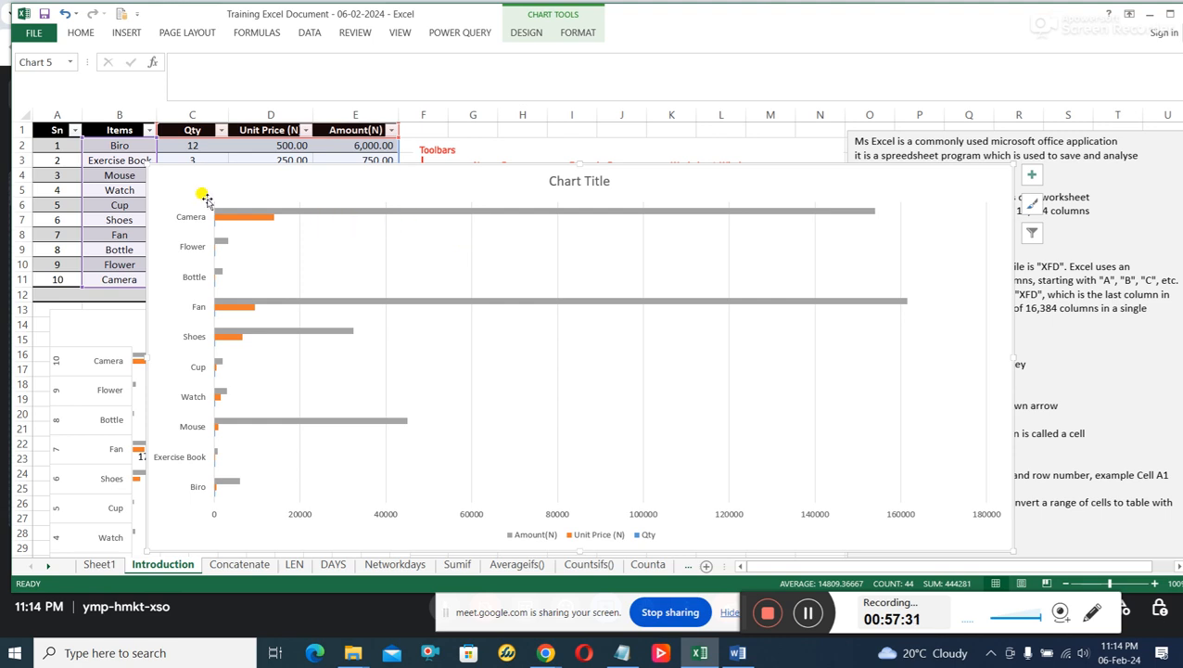
# On the Concatenate sheet, point out the First Name, LastName and empty Fullname cells of the upper table.
pyautogui.click(249, 564)
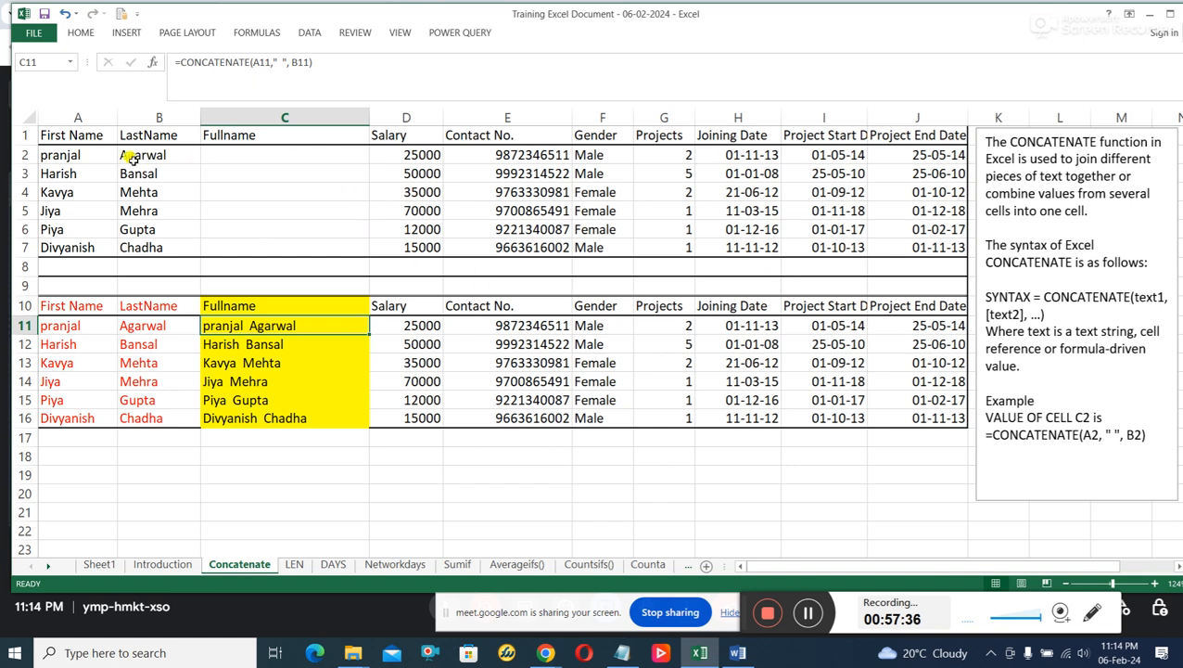
pyautogui.moveTo(61, 155); pyautogui.dragTo(58, 232)
pyautogui.moveTo(139, 153); pyautogui.dragTo(181, 227)
pyautogui.moveTo(312, 153); pyautogui.dragTo(317, 249)
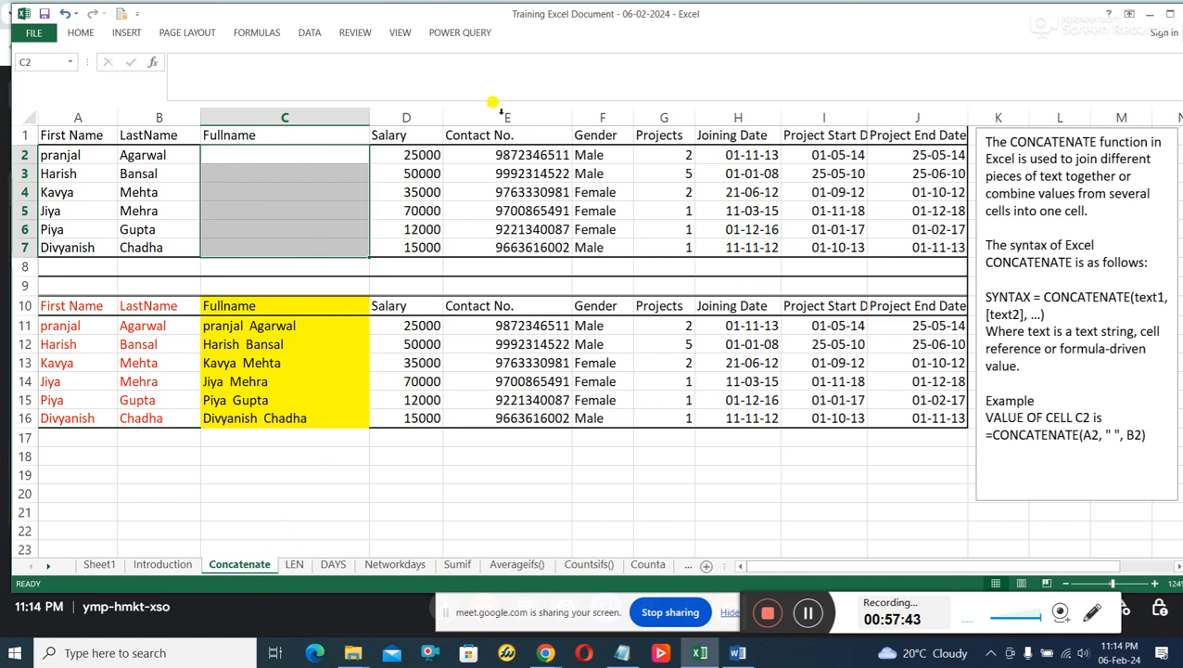
# Review the syntax notes and examples on the LEN, DAYS, Networkdays, Sumif, Averageifs() and Countsifs() sheets.
pyautogui.click(295, 563)
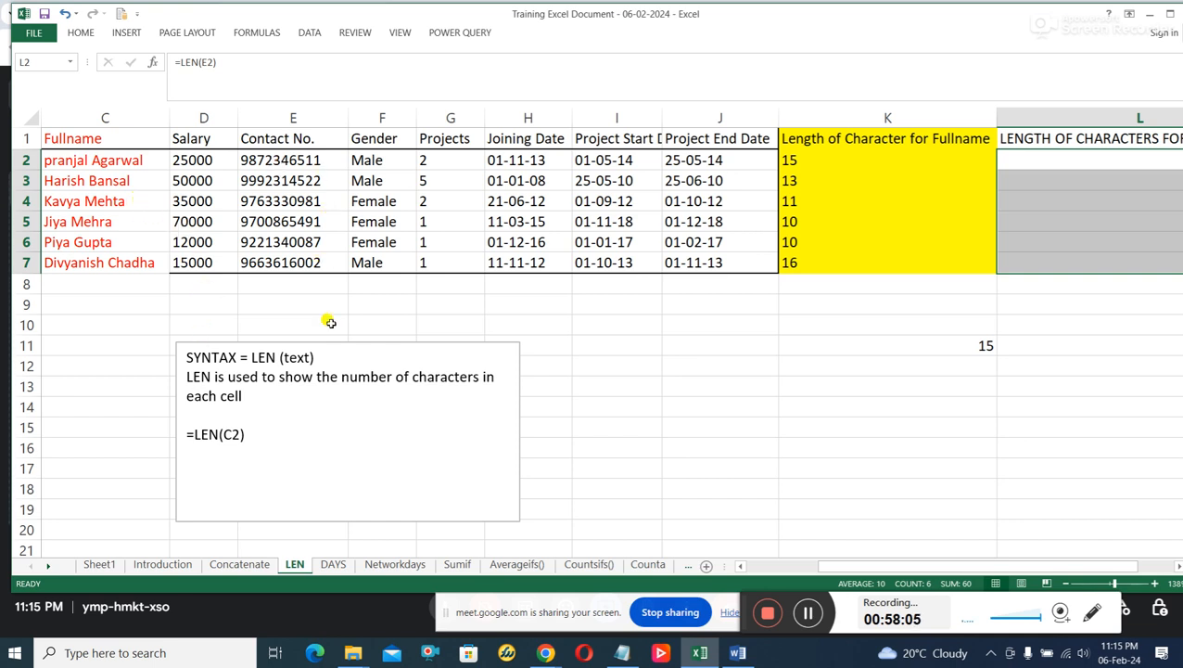
pyautogui.click(331, 565)
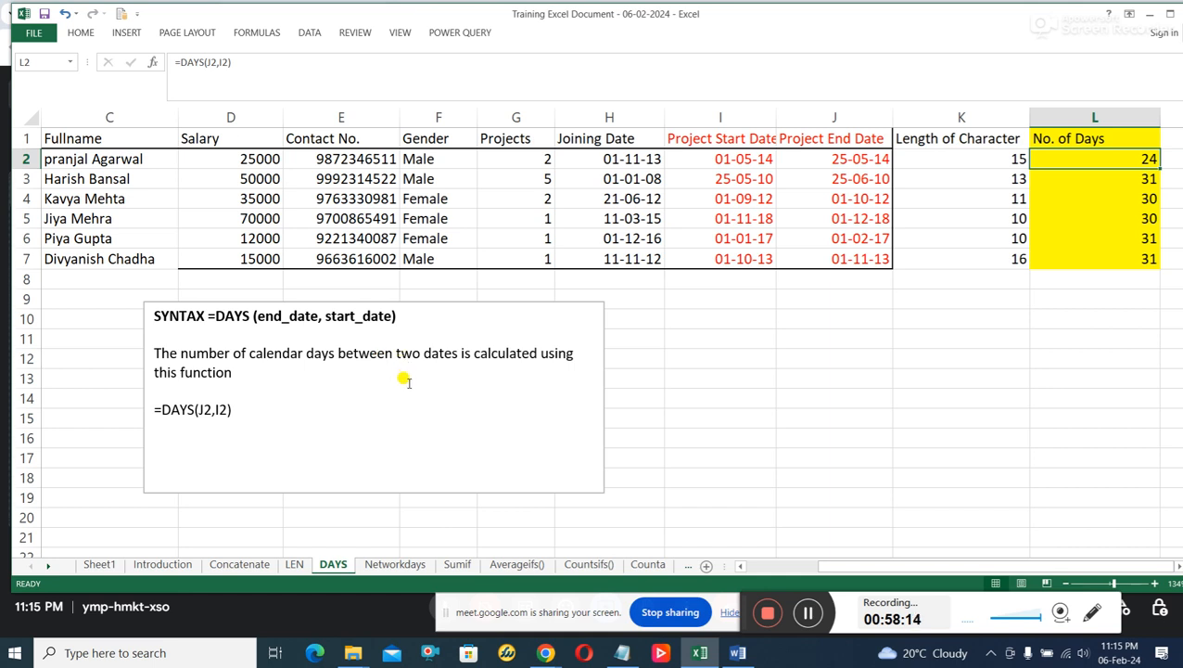
pyautogui.click(393, 566)
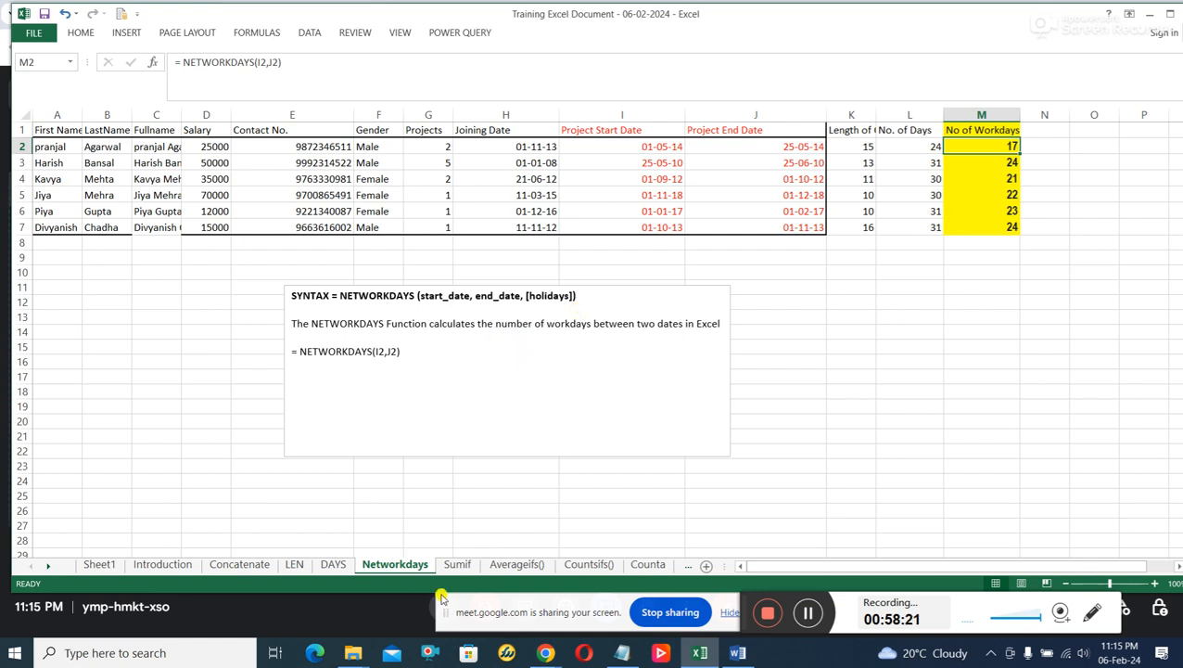
pyautogui.click(455, 565)
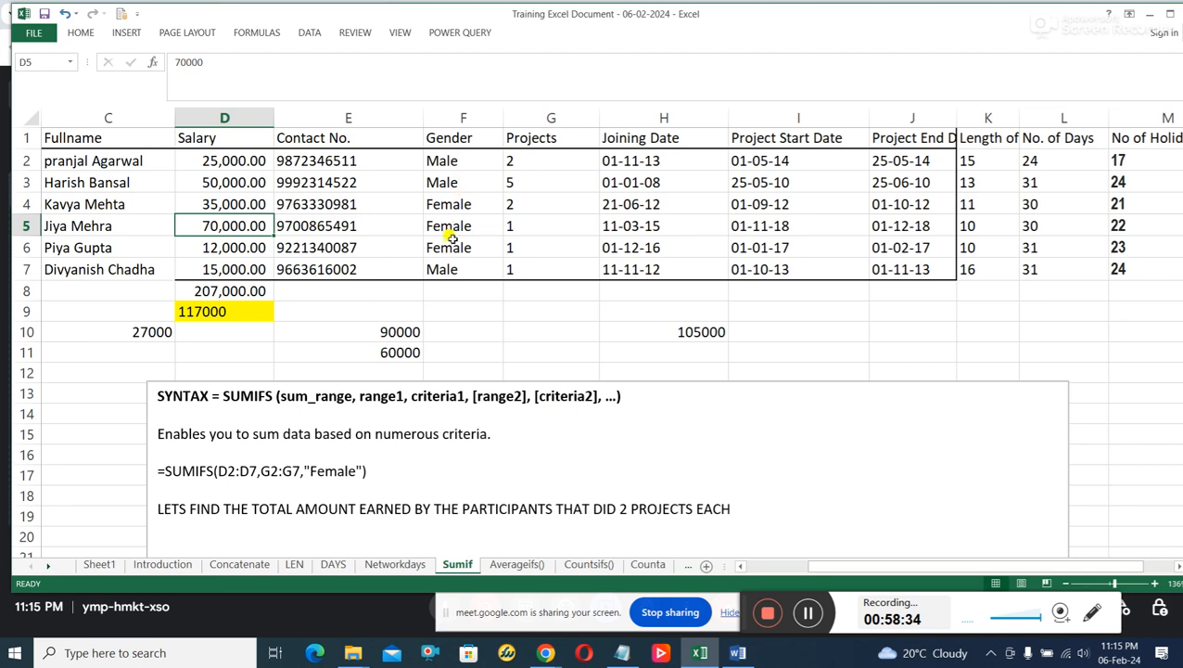
pyautogui.click(508, 567)
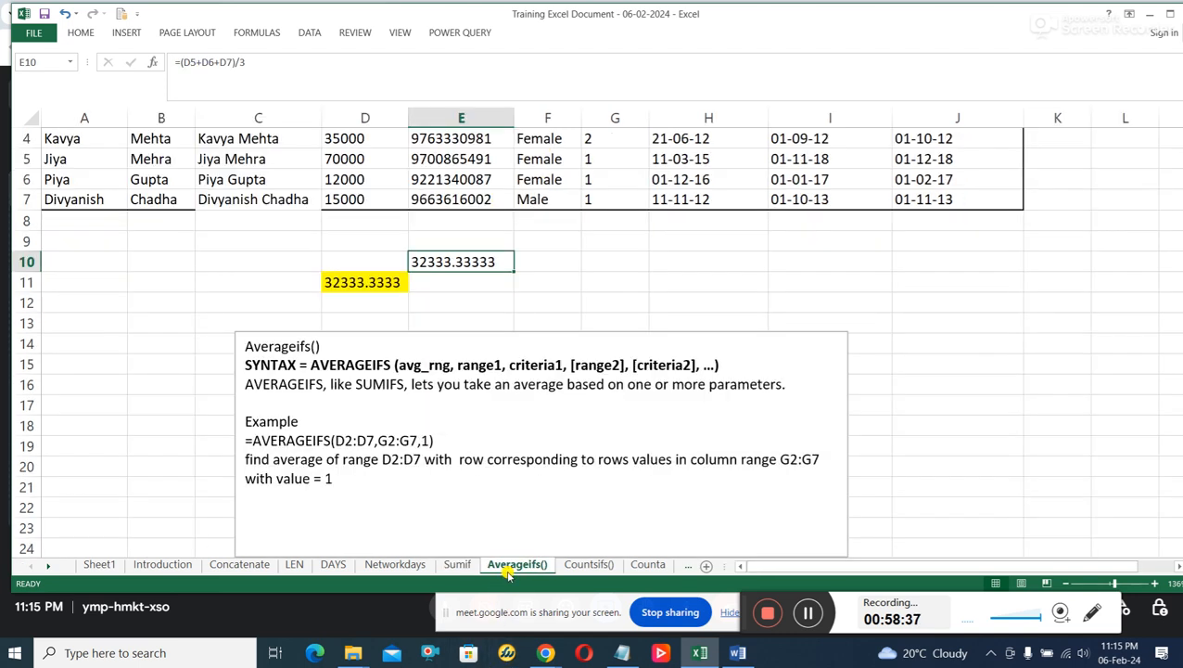
pyautogui.click(576, 566)
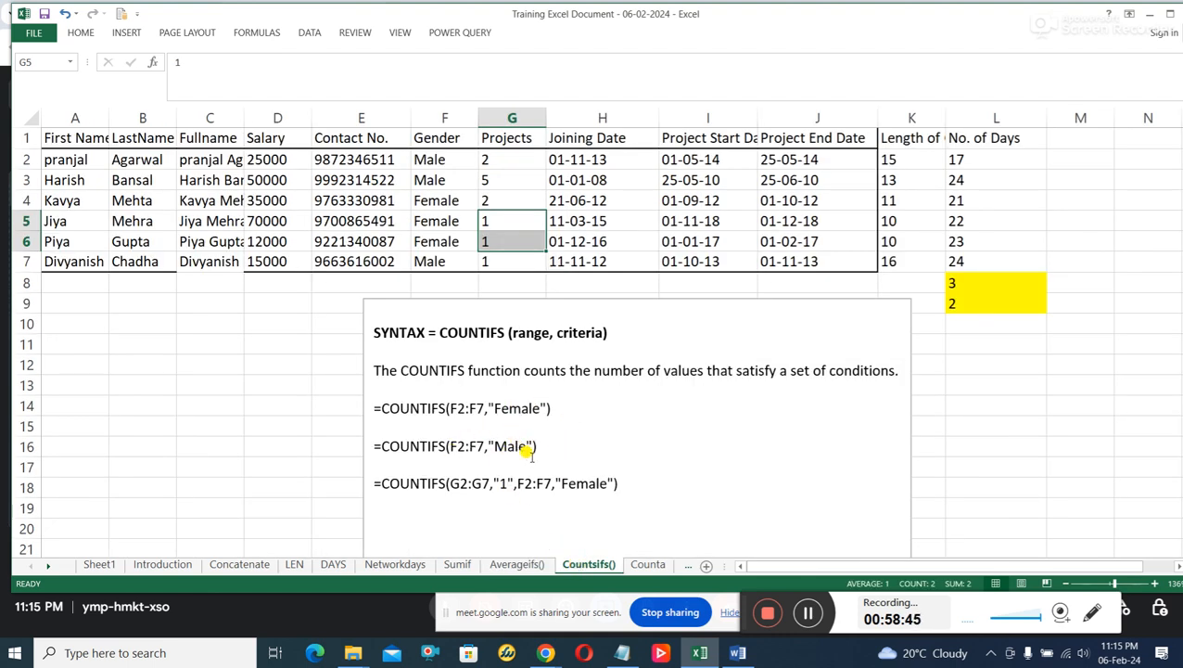
# On the Counta sheet, point out the filled LastName cells B2 and B3 and the filled Fullname cells from C2 to C7.
pyautogui.click(646, 565)
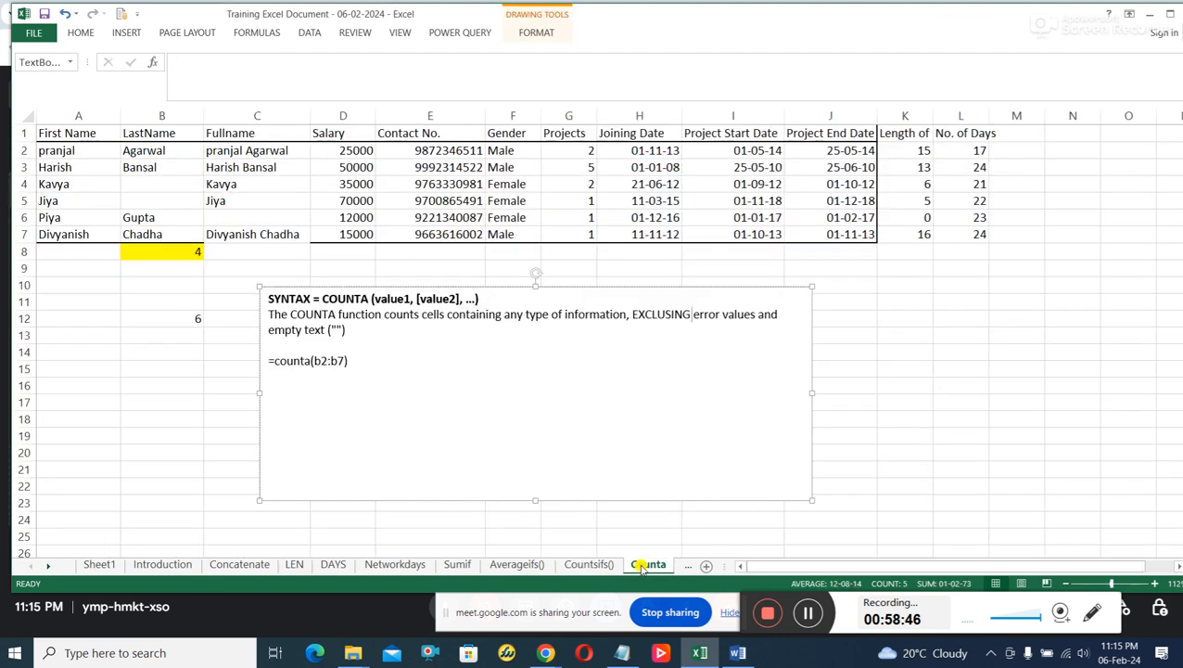
pyautogui.click(160, 153)
pyautogui.click(163, 167)
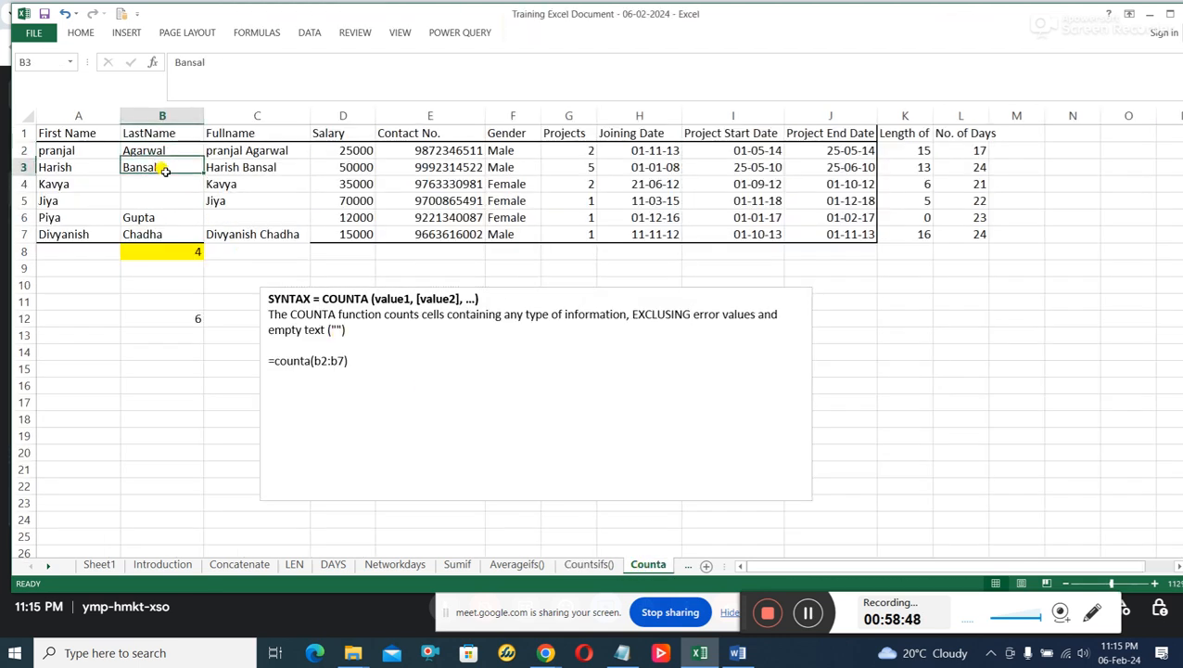
pyautogui.click(255, 153)
pyautogui.click(255, 168)
pyautogui.click(251, 185)
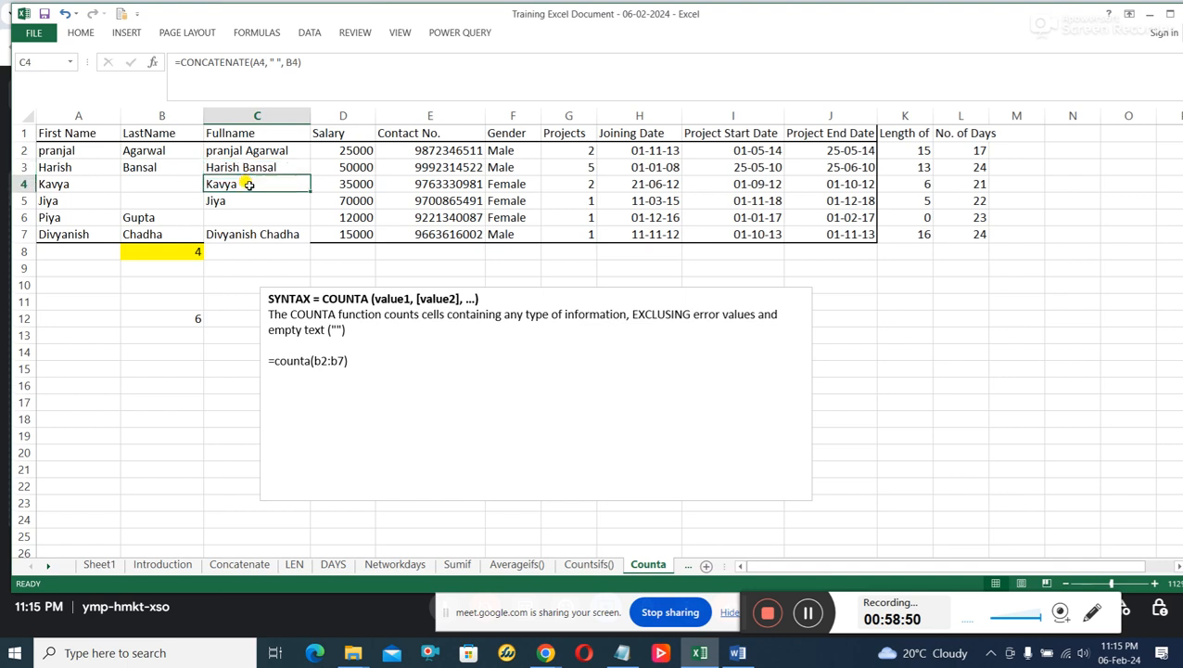
pyautogui.click(256, 201)
pyautogui.click(265, 236)
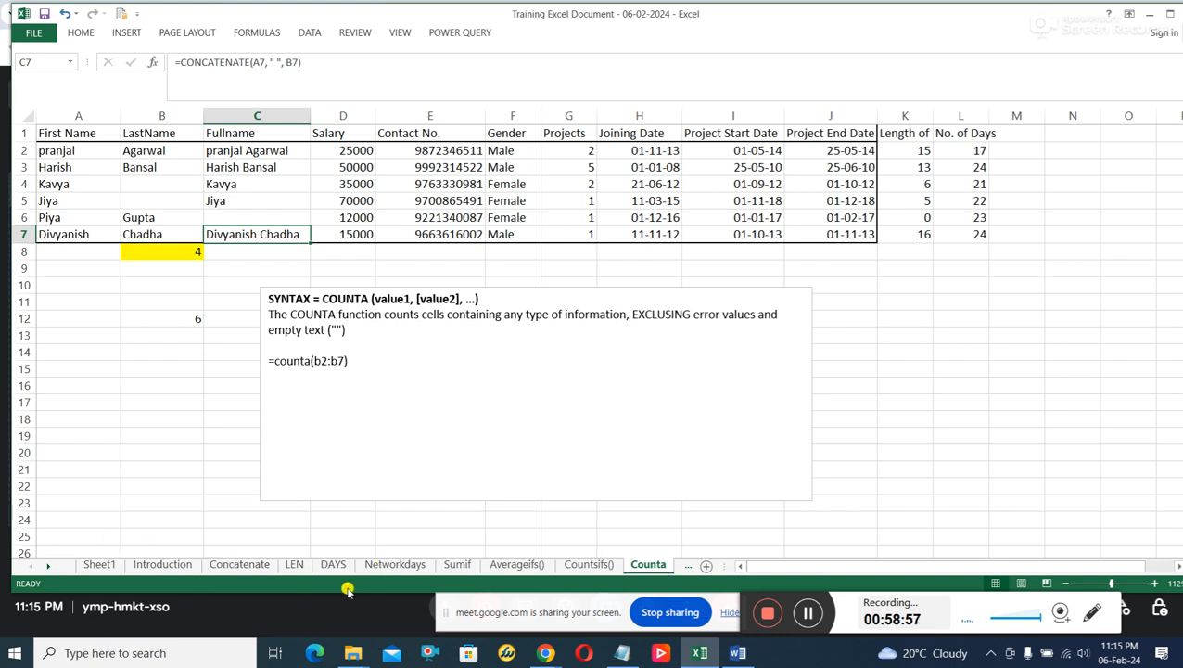
# Page through the remaining sheets from IF() to the AI-PowerQ sheet on auto-generating emails.
pyautogui.click(685, 567)
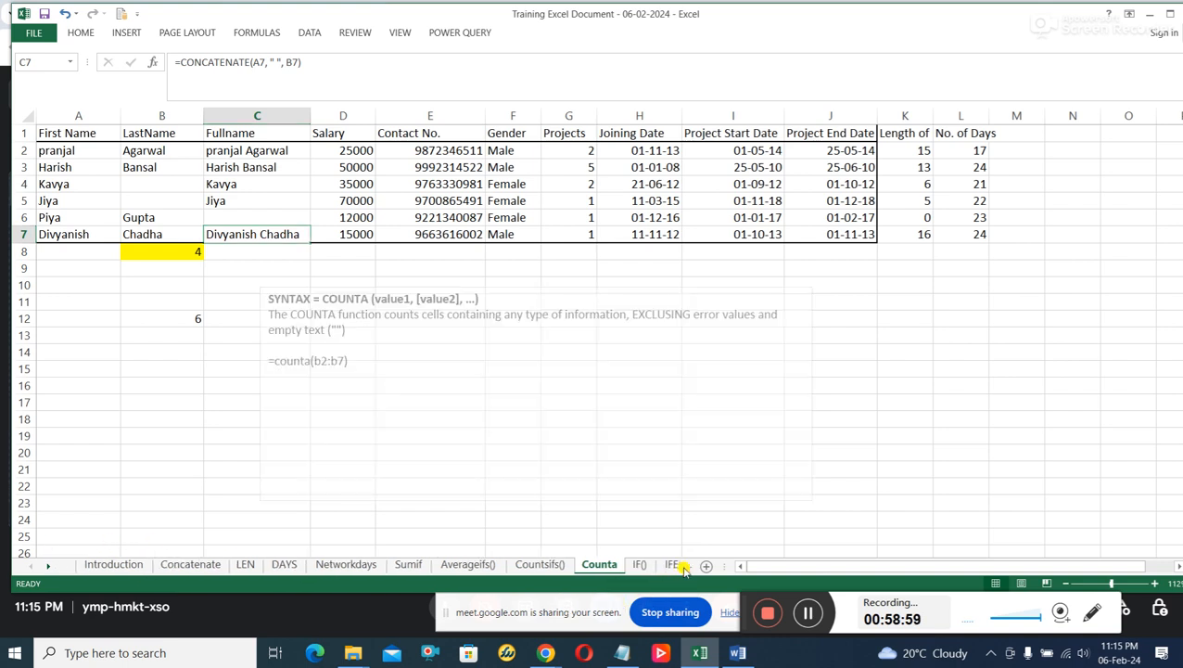
pyautogui.click(684, 567)
pyautogui.click(684, 567)
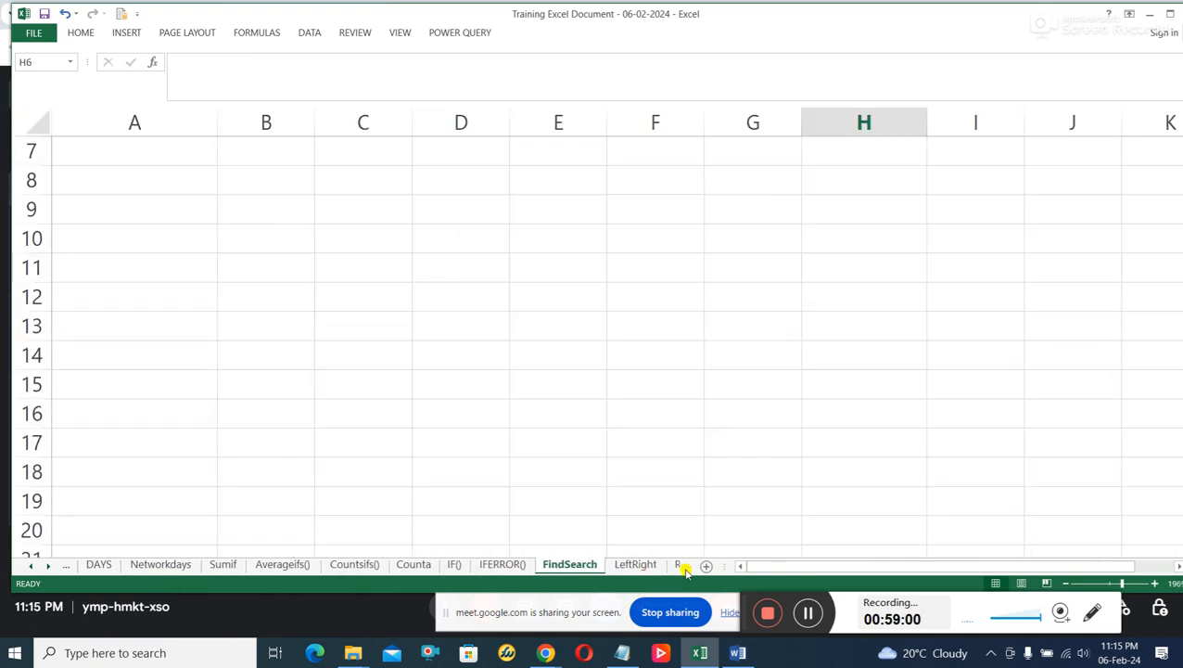
pyautogui.click(685, 567)
pyautogui.click(685, 567)
pyautogui.click(685, 567)
pyautogui.click(684, 567)
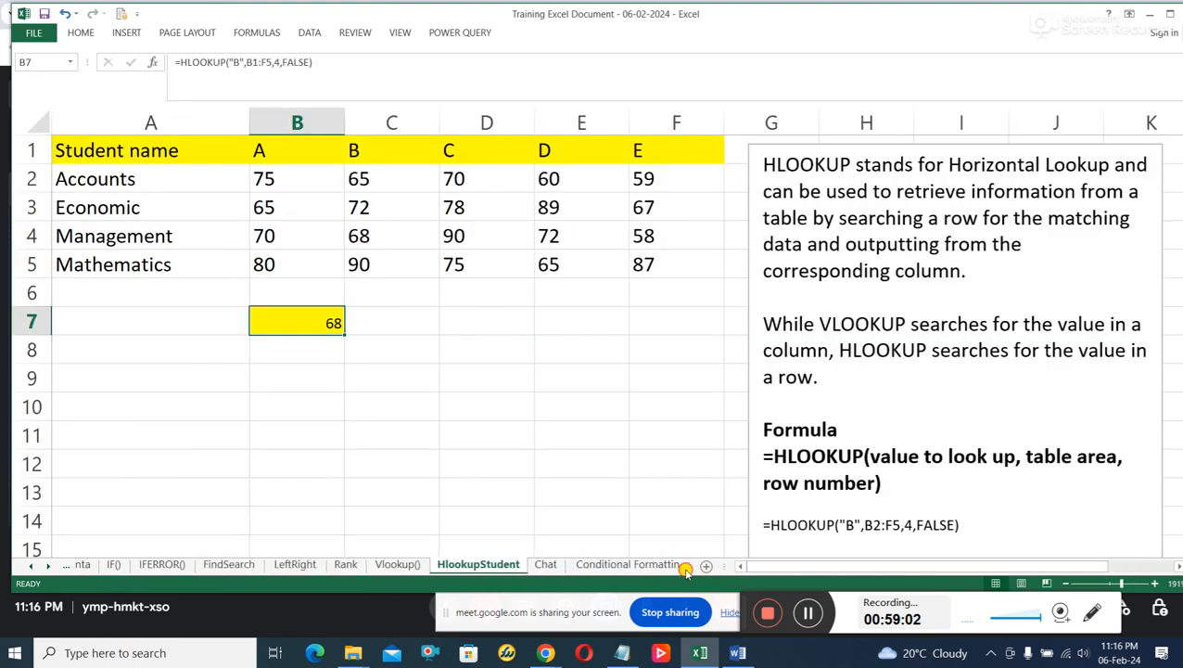
pyautogui.click(684, 568)
pyautogui.click(684, 568)
pyautogui.click(684, 567)
pyautogui.click(684, 568)
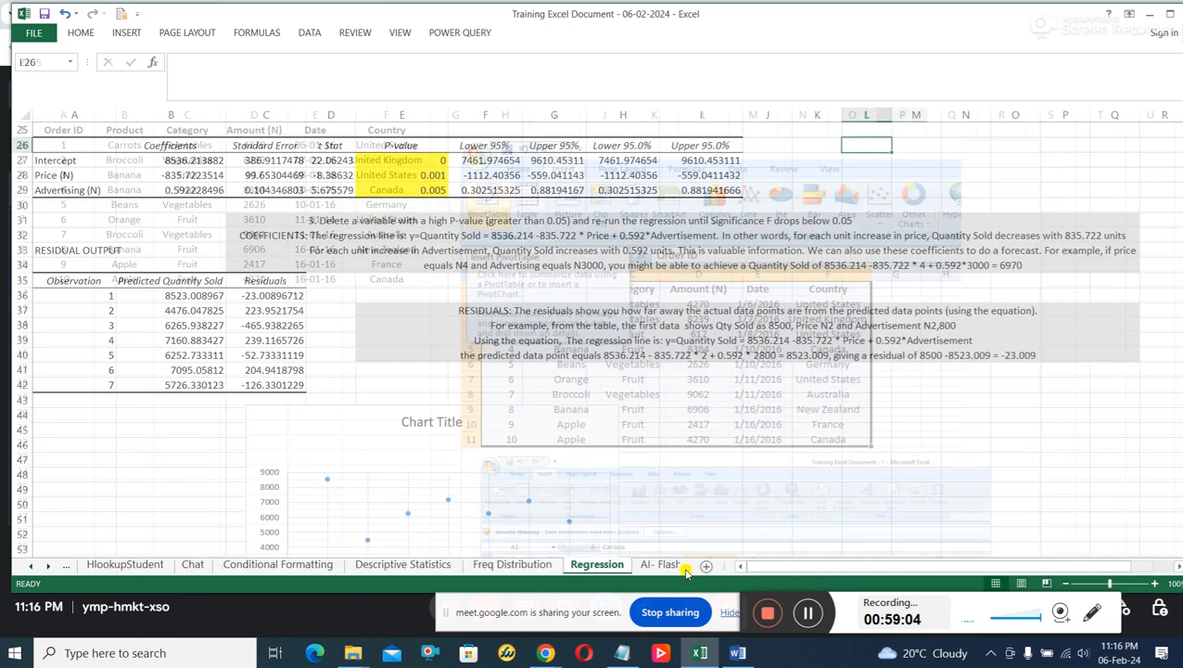
pyautogui.click(684, 568)
pyautogui.click(686, 572)
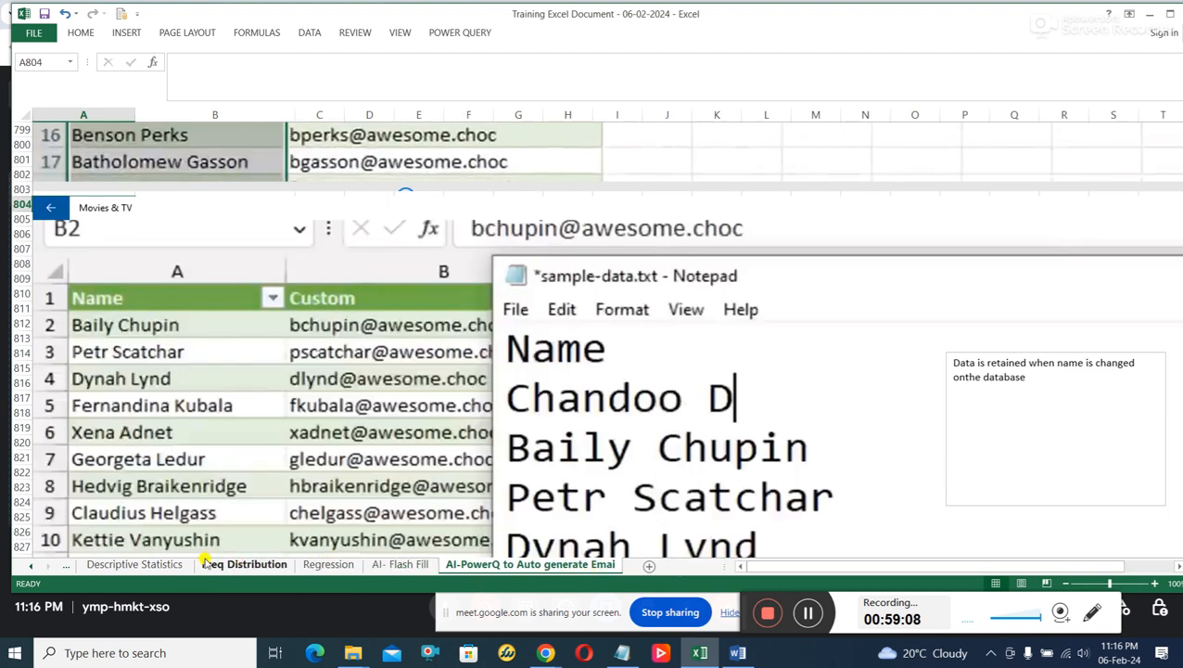
# Go back over the Descriptive Statistics, Chat and Freq Distribution sheets.
pyautogui.click(153, 563)
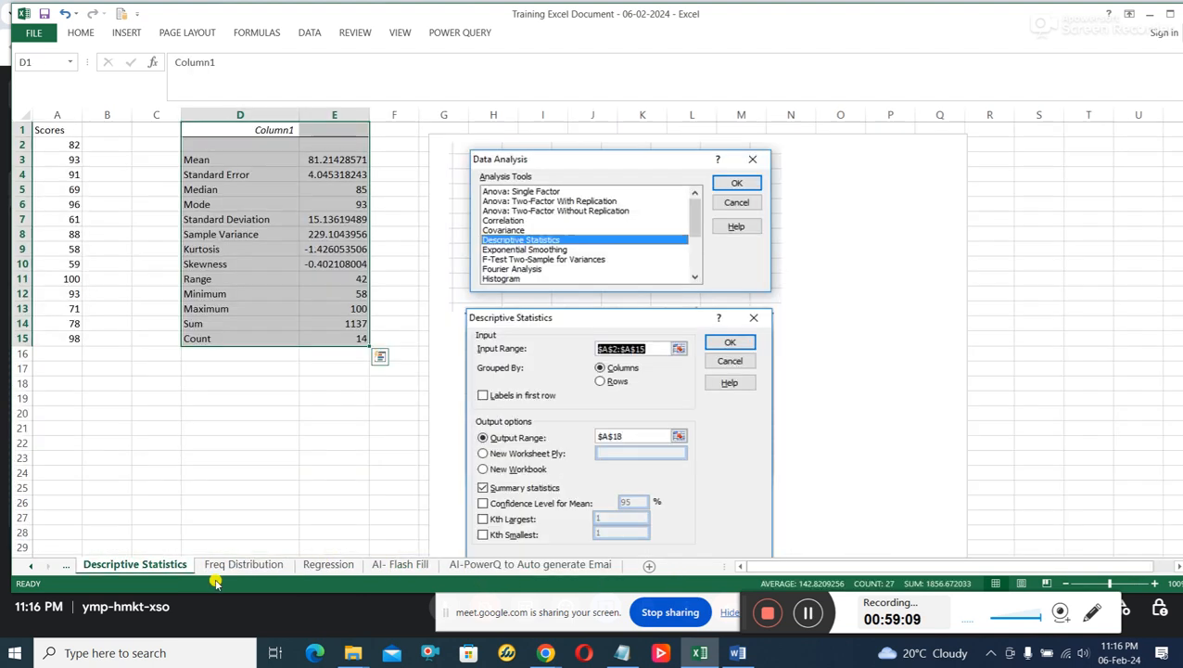
pyautogui.click(66, 564)
pyautogui.click(65, 563)
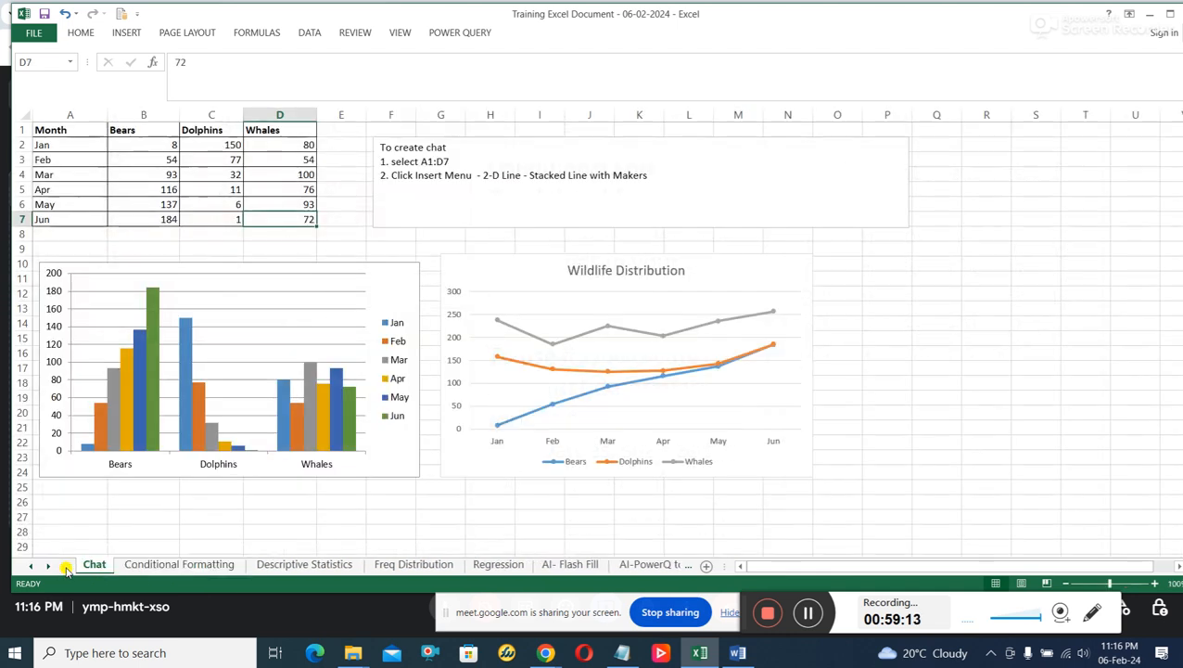
pyautogui.click(339, 567)
pyautogui.click(413, 564)
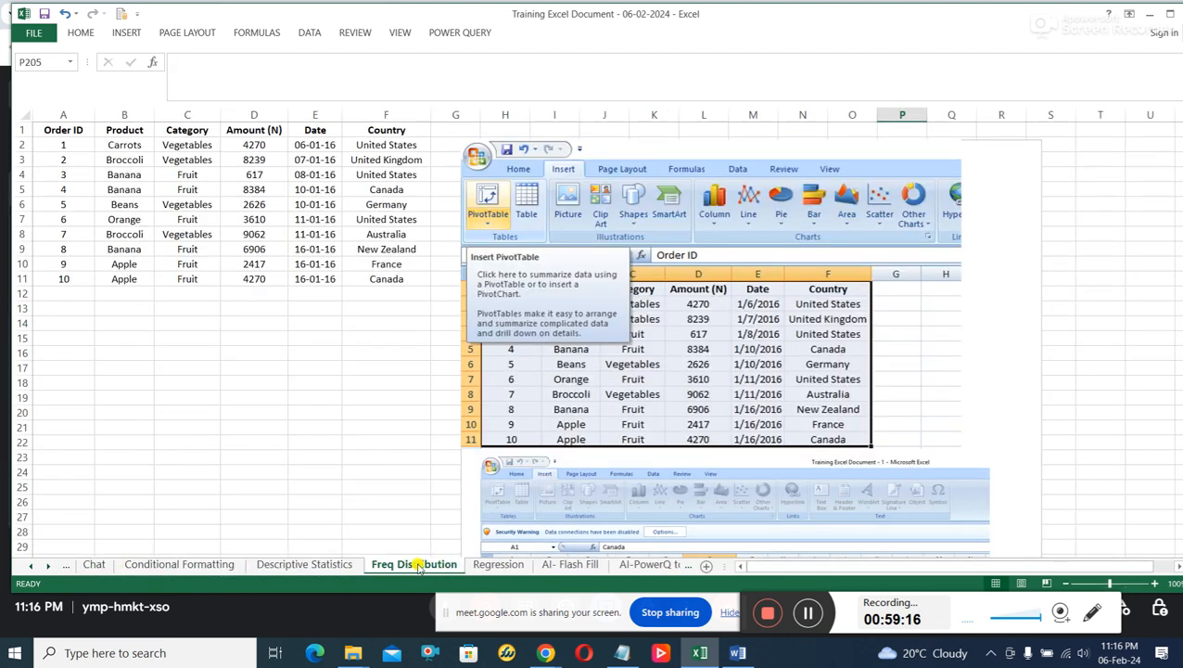
# Examine the Regression sheet's summary, ANOVA and residual output, and view the AI- Flash Fill and AI-PowerQ sheets.
pyautogui.click(494, 564)
pyautogui.scroll(8, 672, 405)
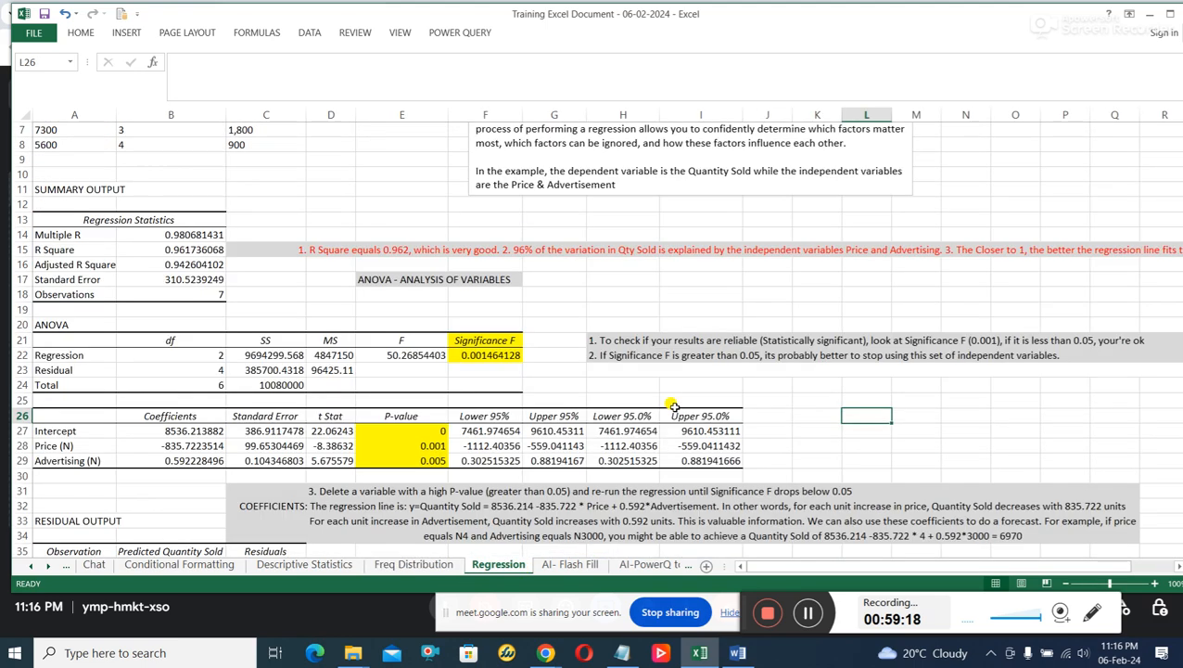
pyautogui.scroll(-10, 674, 406)
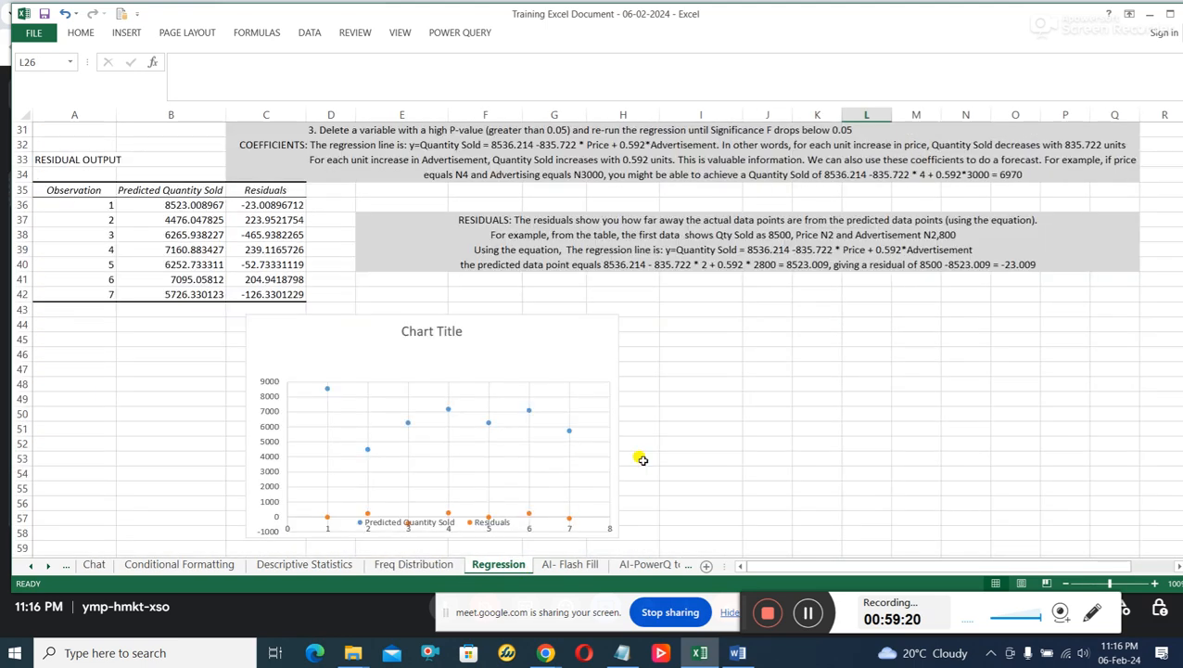
pyautogui.click(577, 564)
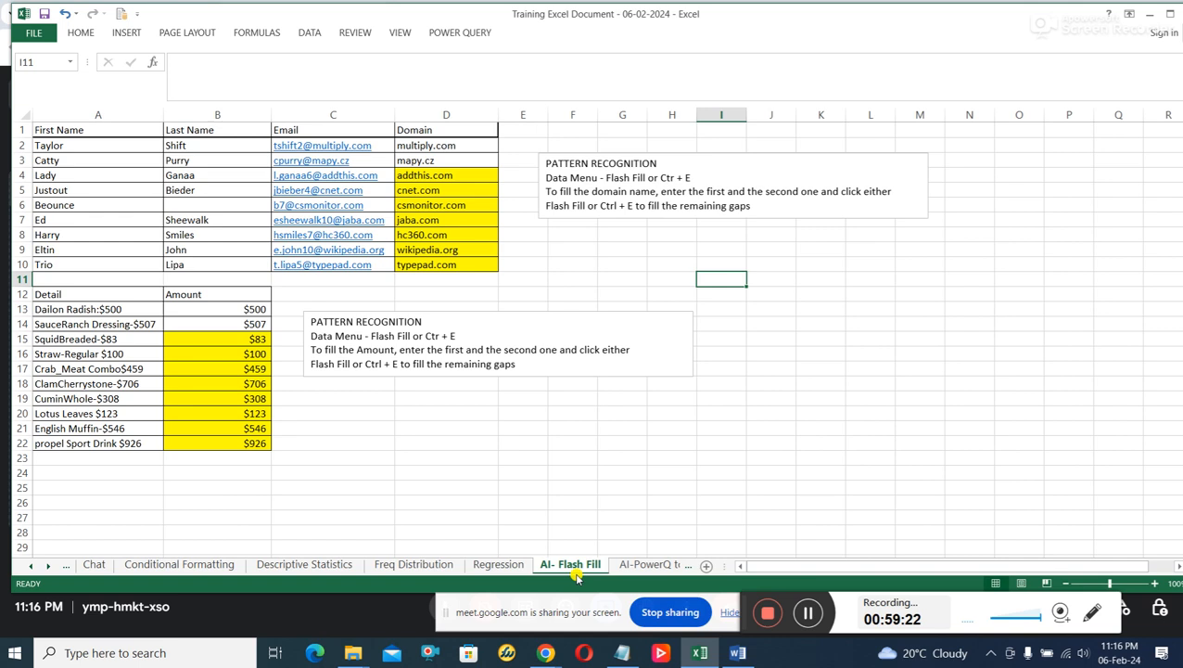
pyautogui.click(645, 567)
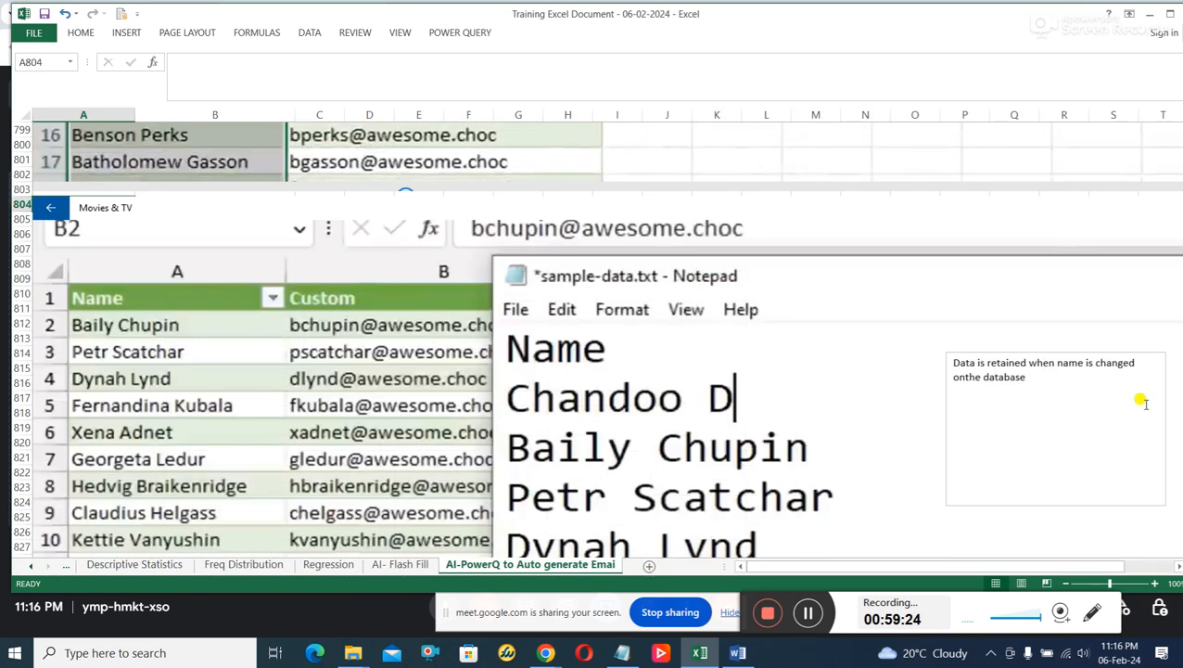